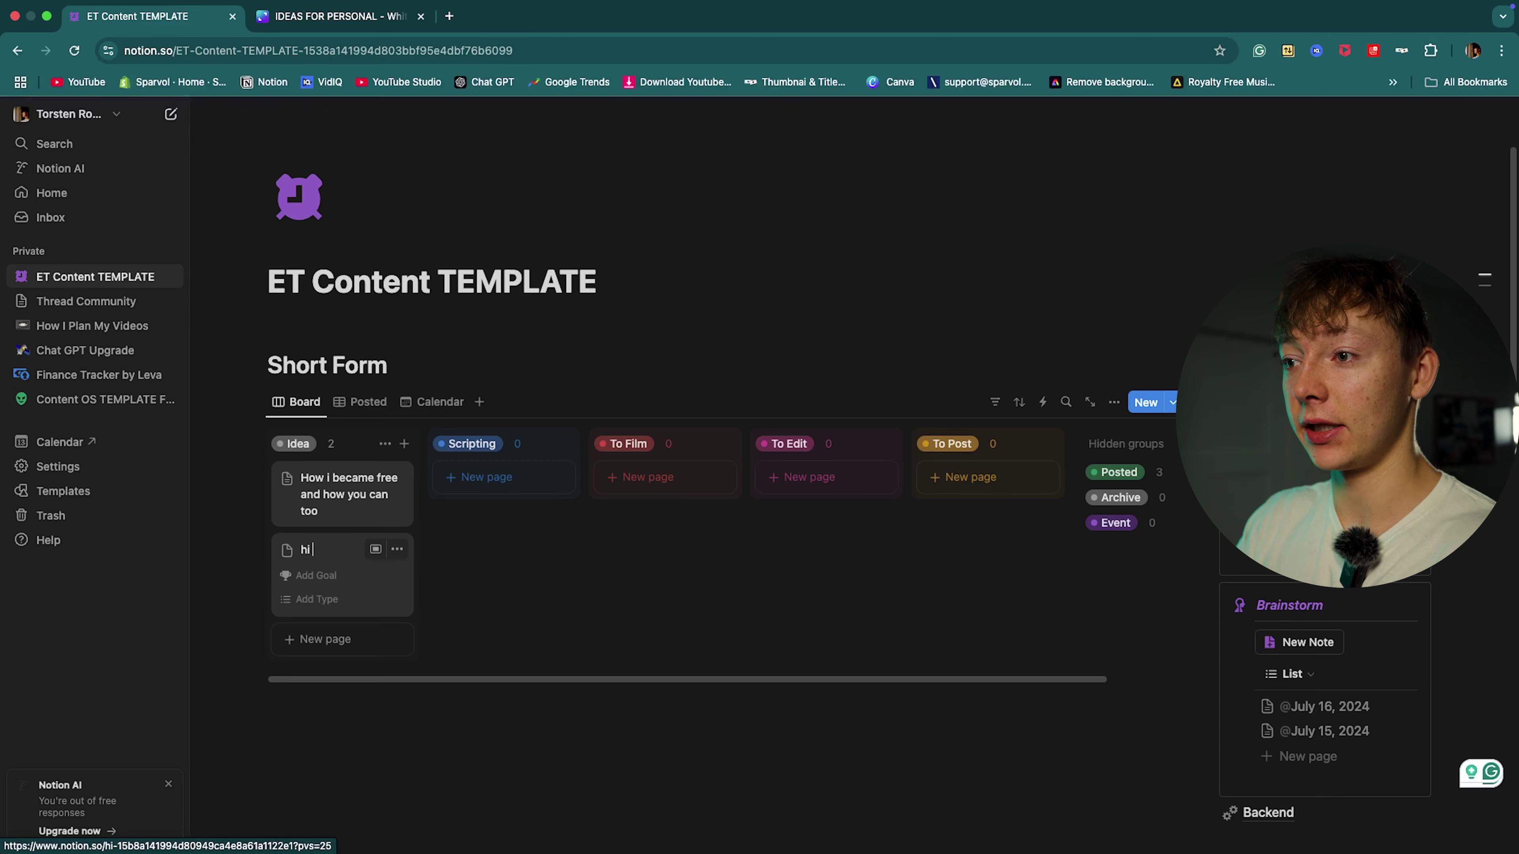
Step: Move the "hi" card from the Idea column to the hidden Posted group
{"action": "left_click", "coordinate": [396, 716]}
{"action": "left_click_drag", "start_coordinate": [310, 553], "coordinate": [1042, 476]}
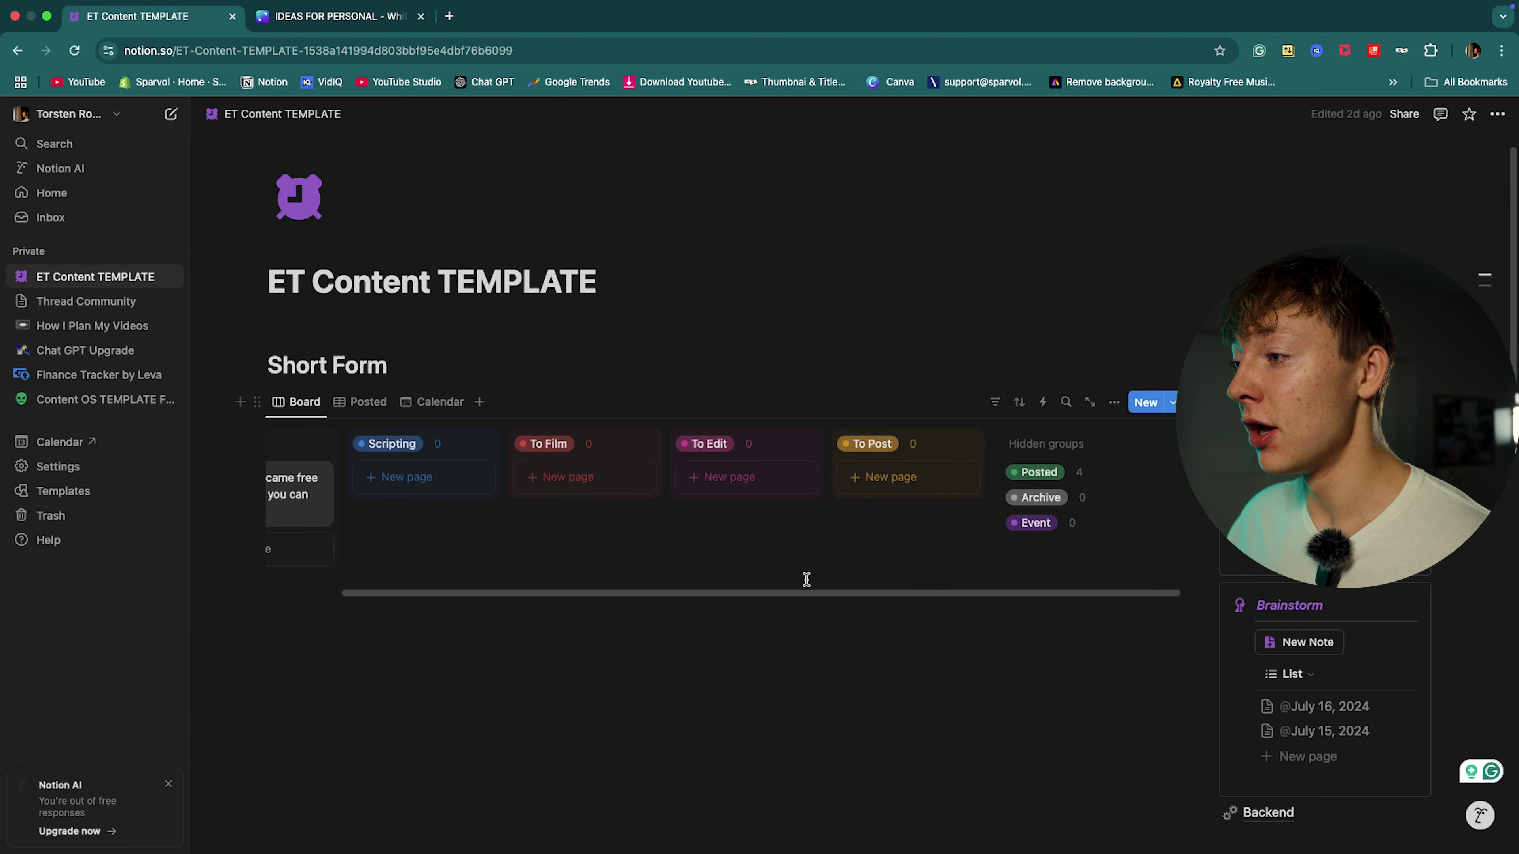
{"action": "scroll", "coordinate": [801, 592], "scroll_direction": "left", "scroll_amount": 3}
{"action": "left_click_drag", "start_coordinate": [780, 600], "coordinate": [338, 445]}
{"action": "left_click", "coordinate": [219, 581]}
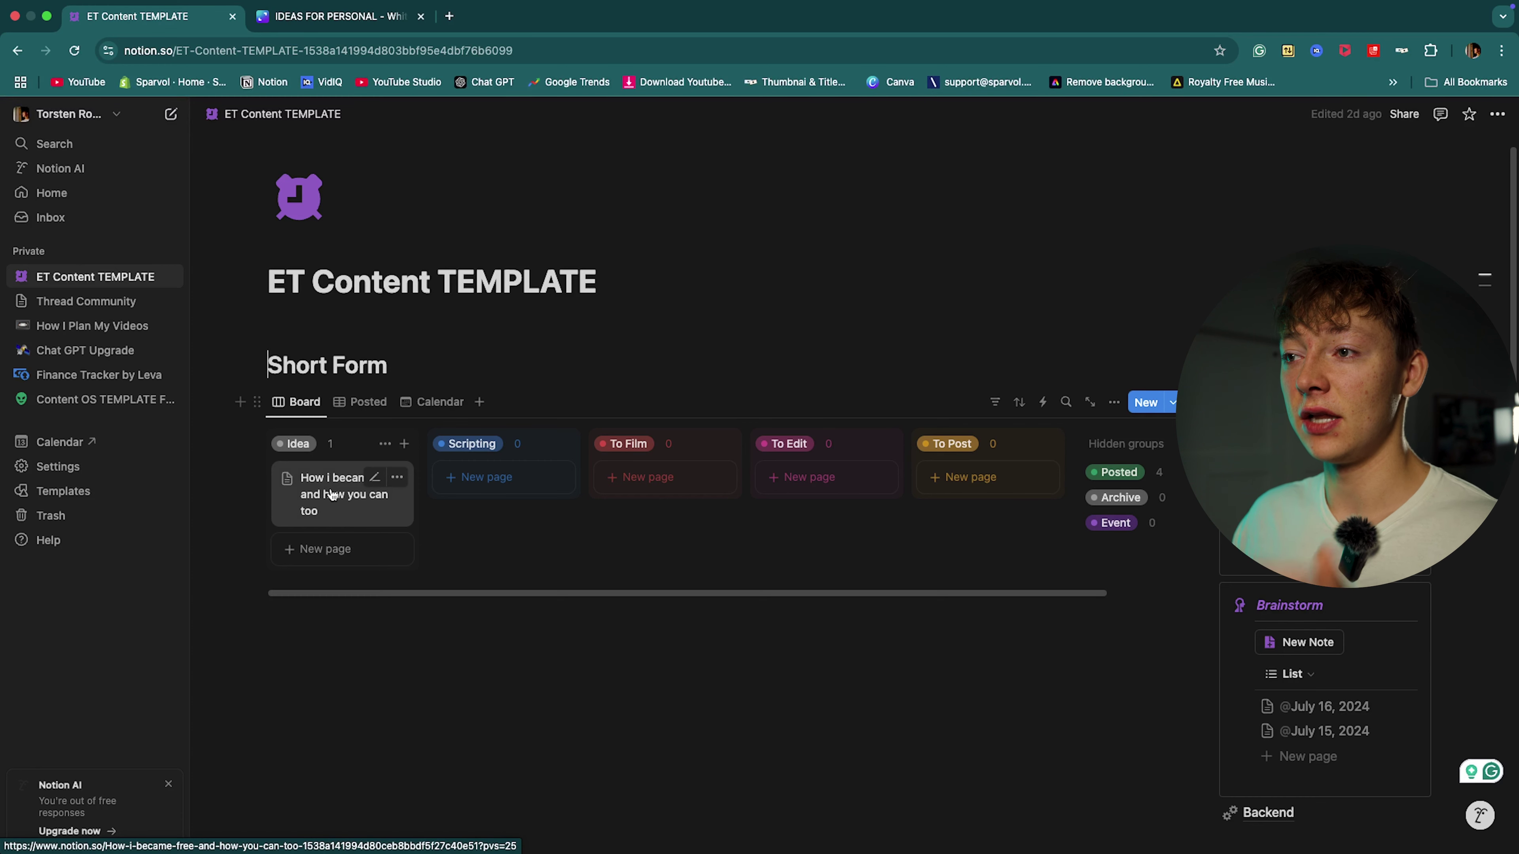
Step: Move the card "How i became free and how you can too" from Idea to Scripting and open its page
{"action": "left_click_drag", "start_coordinate": [318, 480], "coordinate": [455, 484]}
{"action": "left_click", "coordinate": [505, 508]}
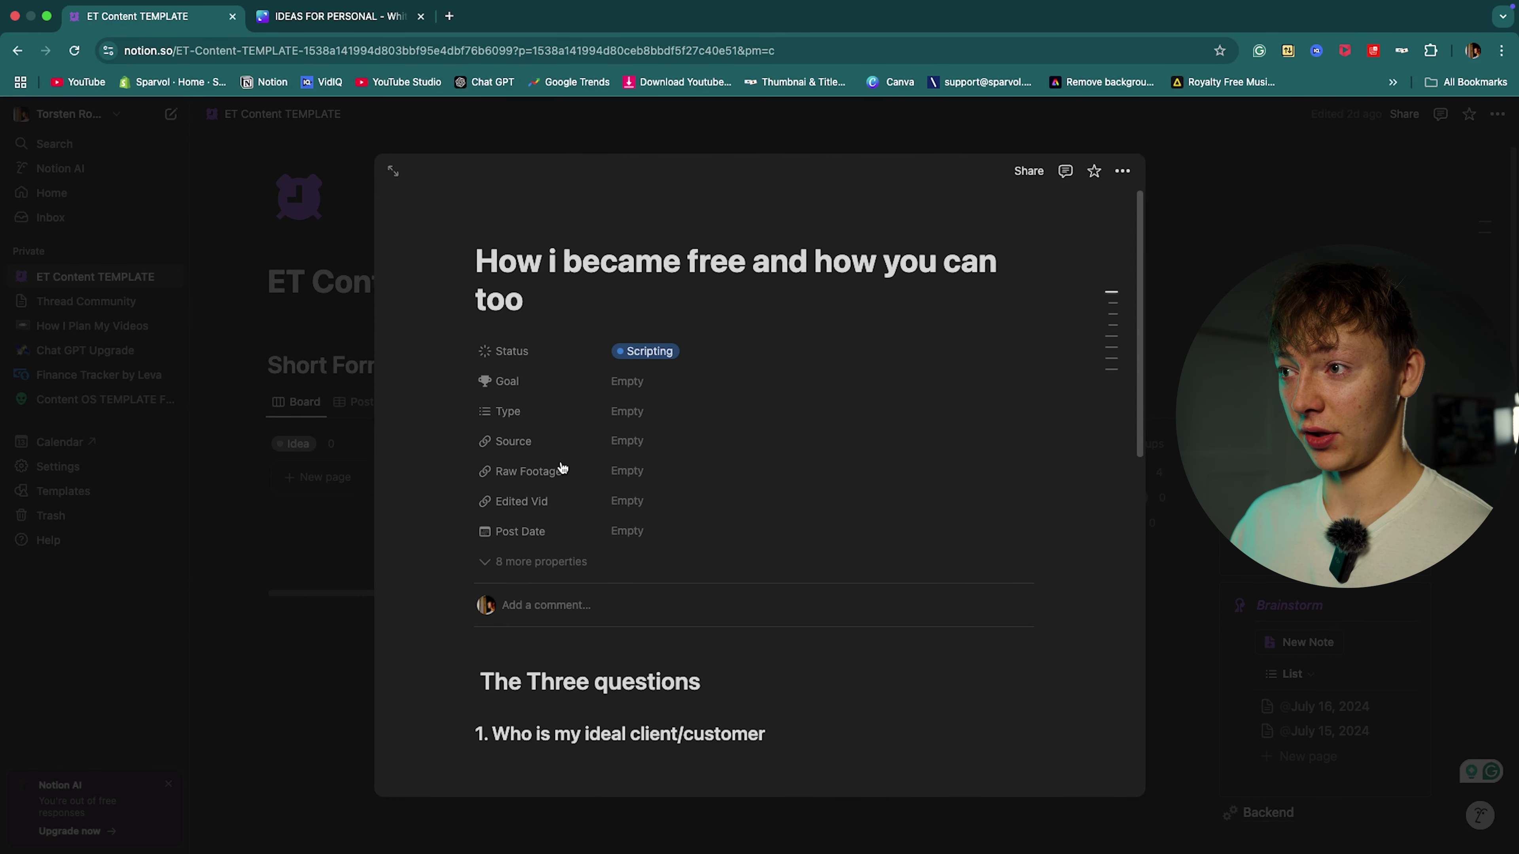
Step: Examine the three planning questions and the Hook and Build Up sections on the card's page
{"action": "scroll", "coordinate": [549, 446], "scroll_direction": "down", "scroll_amount": 1}
{"action": "scroll", "coordinate": [550, 447], "scroll_direction": "down", "scroll_amount": 5}
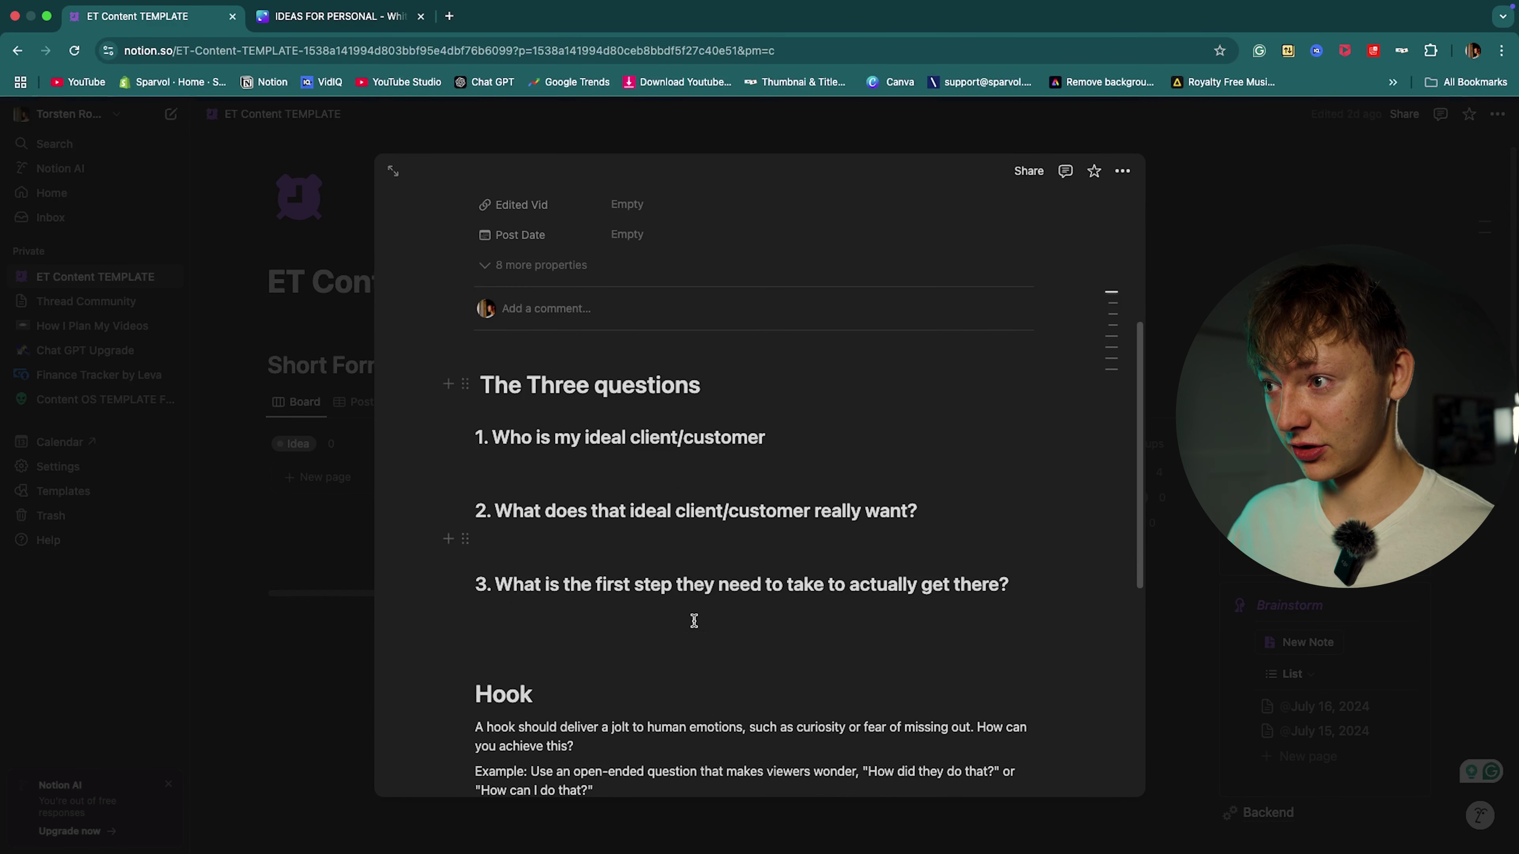
{"action": "left_click_drag", "start_coordinate": [478, 379], "coordinate": [732, 444]}
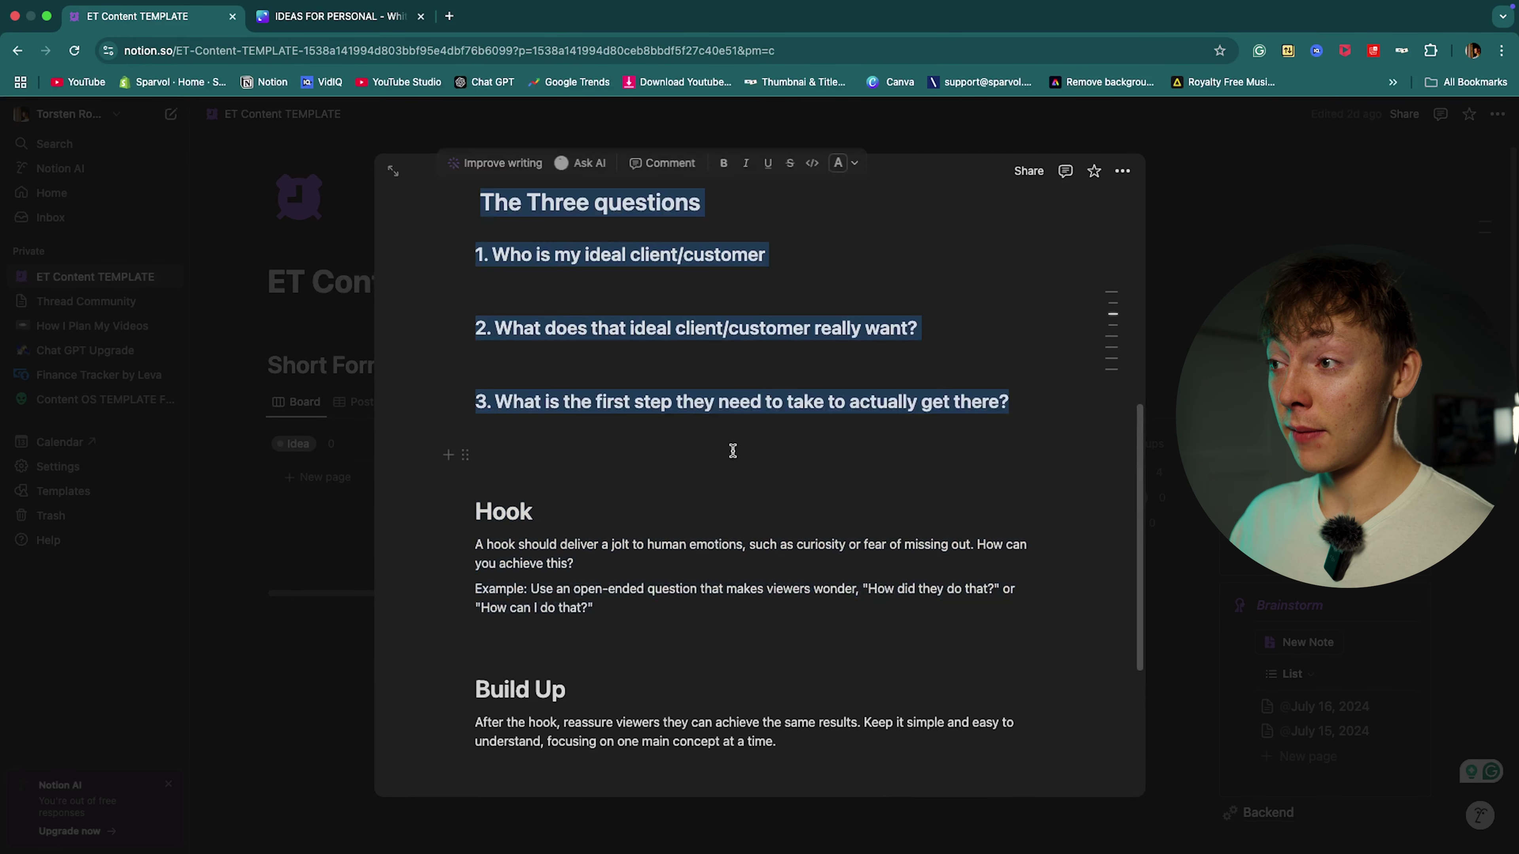
{"action": "left_click", "coordinate": [717, 455]}
{"action": "scroll", "coordinate": [669, 451], "scroll_direction": "up", "scroll_amount": 2}
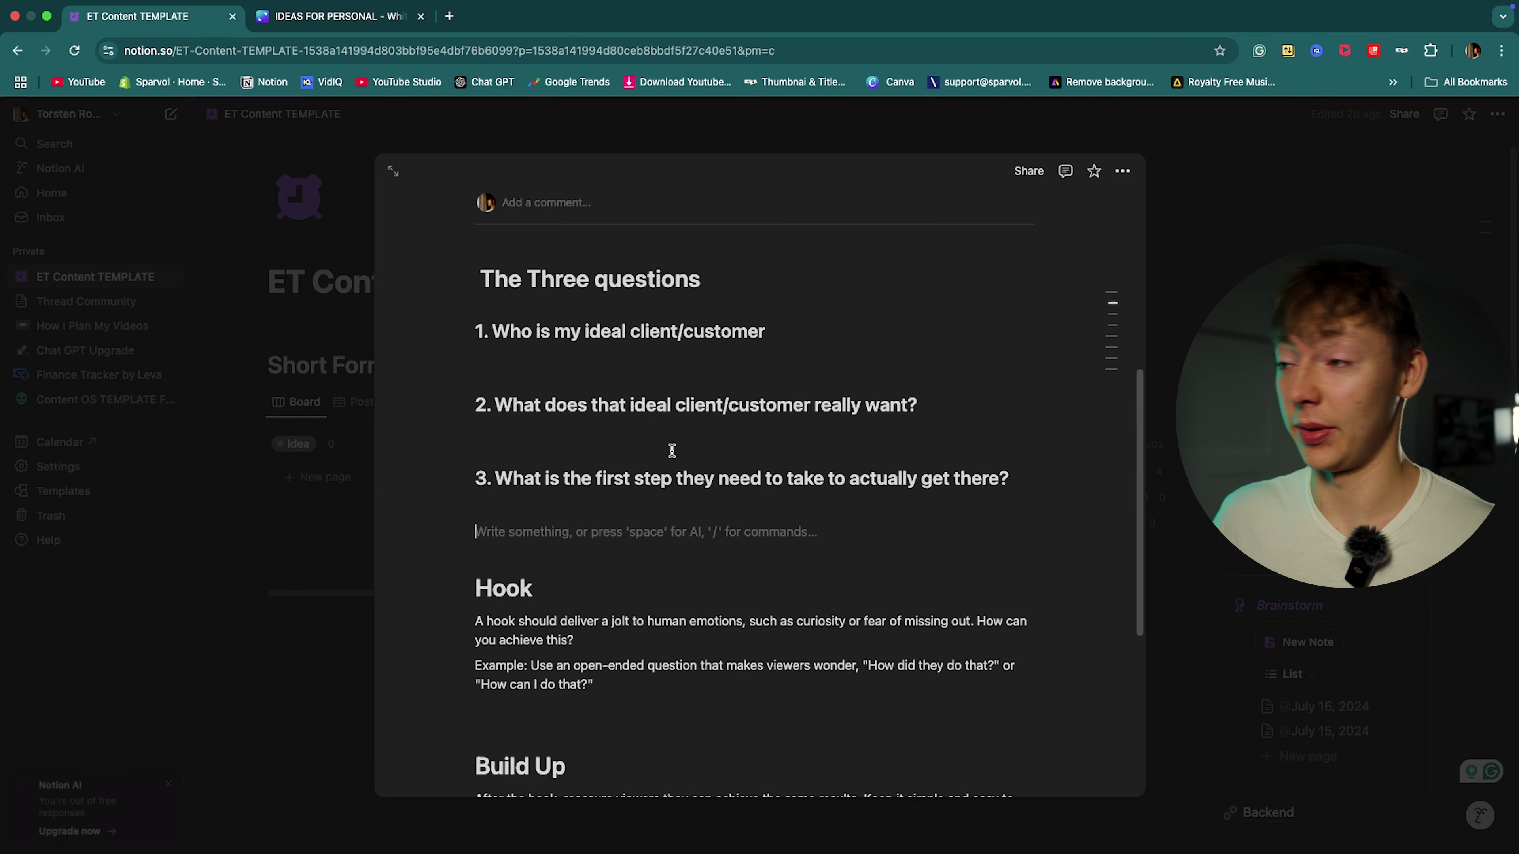
{"action": "scroll", "coordinate": [718, 446], "scroll_direction": "up", "scroll_amount": 2}
Step: Answer the ideal client/customer question with "people wanting to quit there 9 to 5/ hate there life"
{"action": "left_click", "coordinate": [515, 449]}
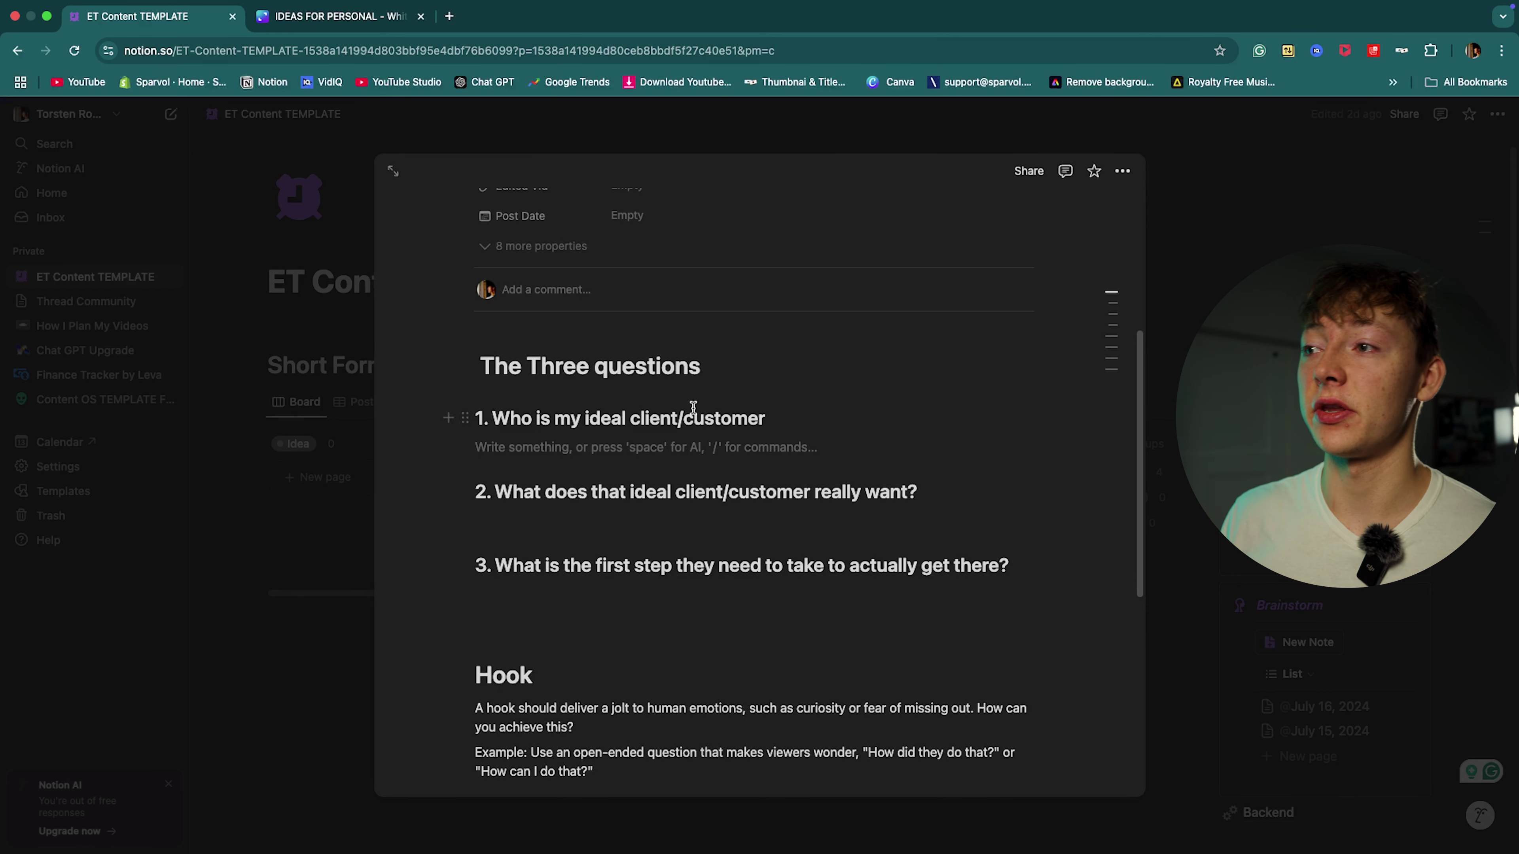
{"action": "scroll", "coordinate": [694, 411], "scroll_direction": "up", "scroll_amount": 5}
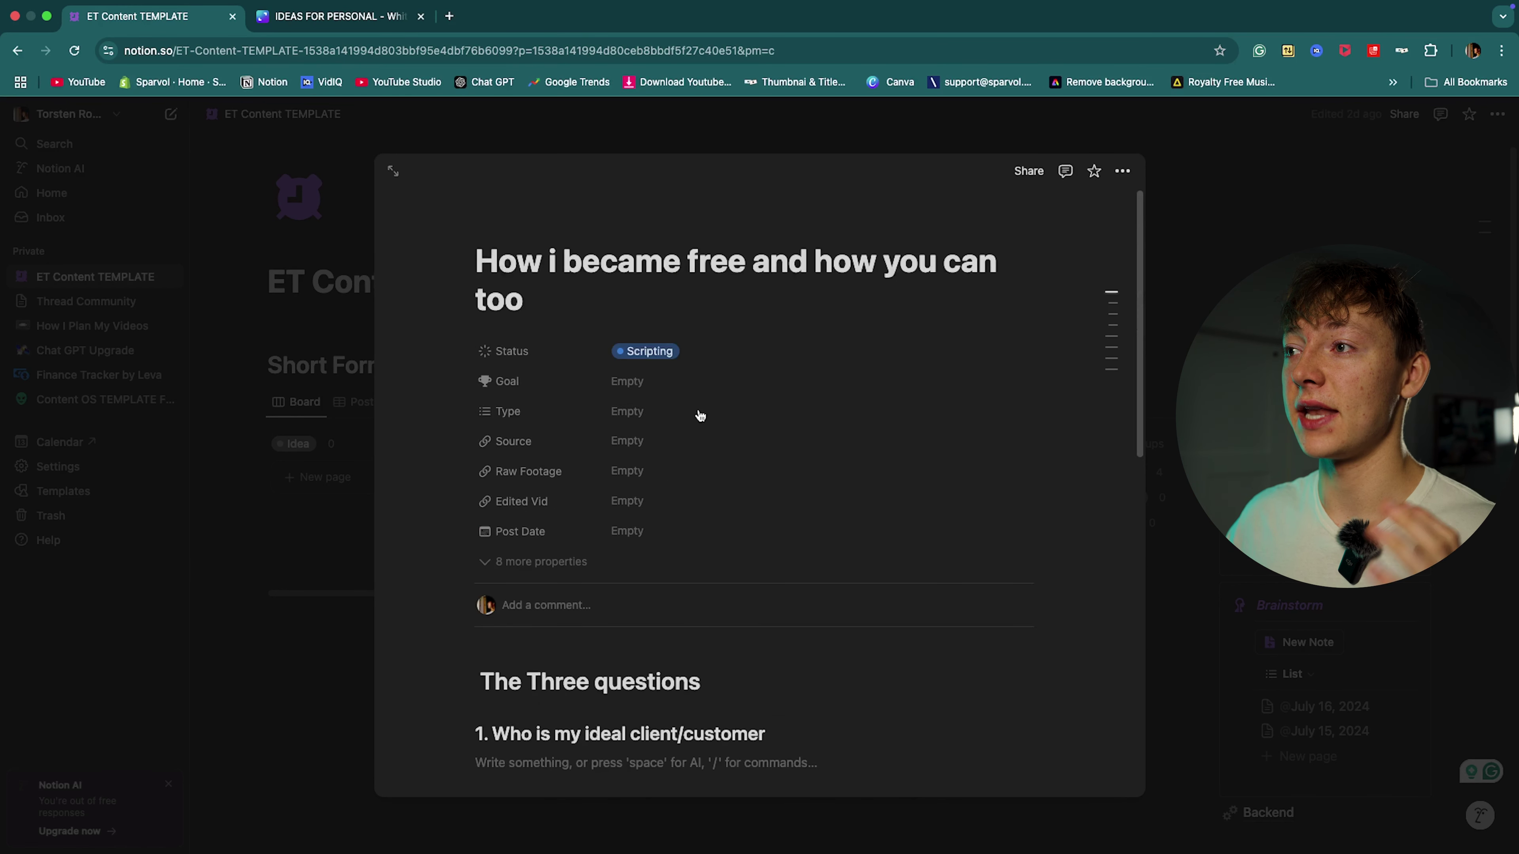
{"action": "scroll", "coordinate": [727, 323], "scroll_direction": "down", "scroll_amount": 1}
{"action": "scroll", "coordinate": [726, 323], "scroll_direction": "down", "scroll_amount": 3}
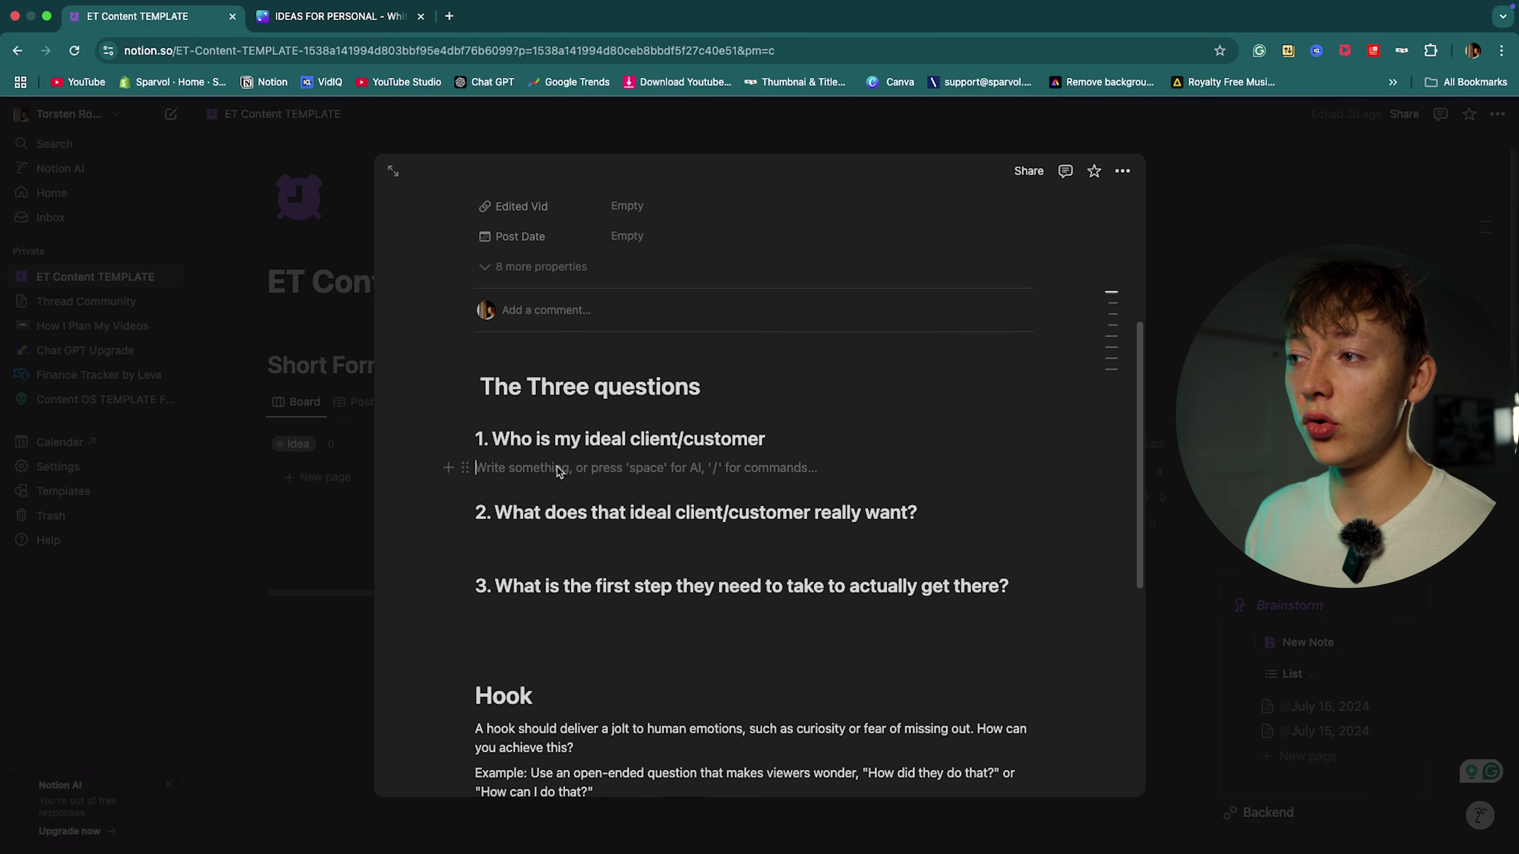
{"action": "scroll", "coordinate": [712, 497], "scroll_direction": "up", "scroll_amount": 5}
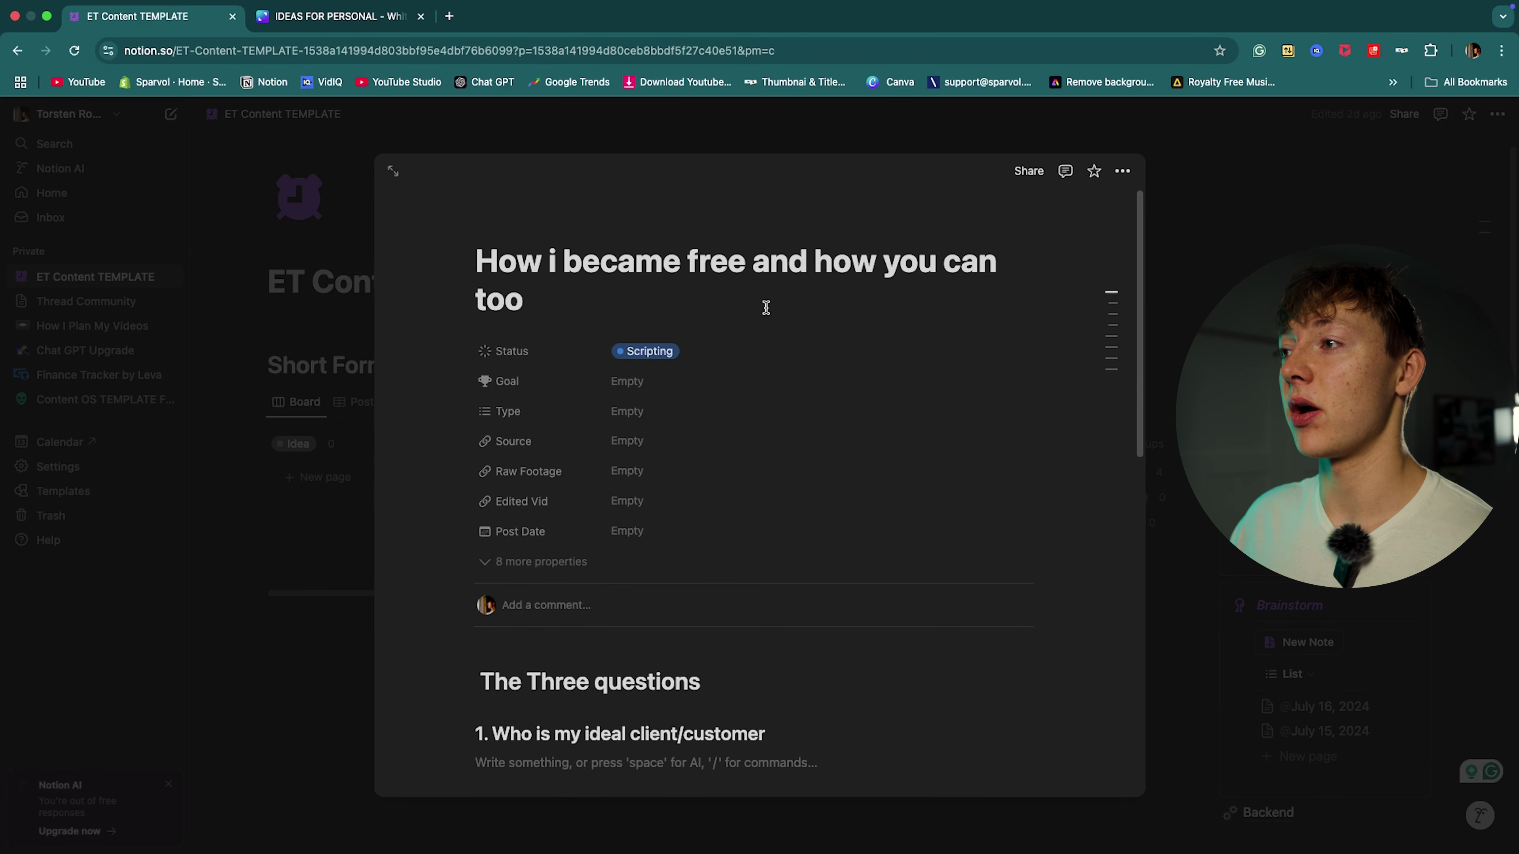
{"action": "scroll", "coordinate": [771, 329], "scroll_direction": "down", "scroll_amount": 3}
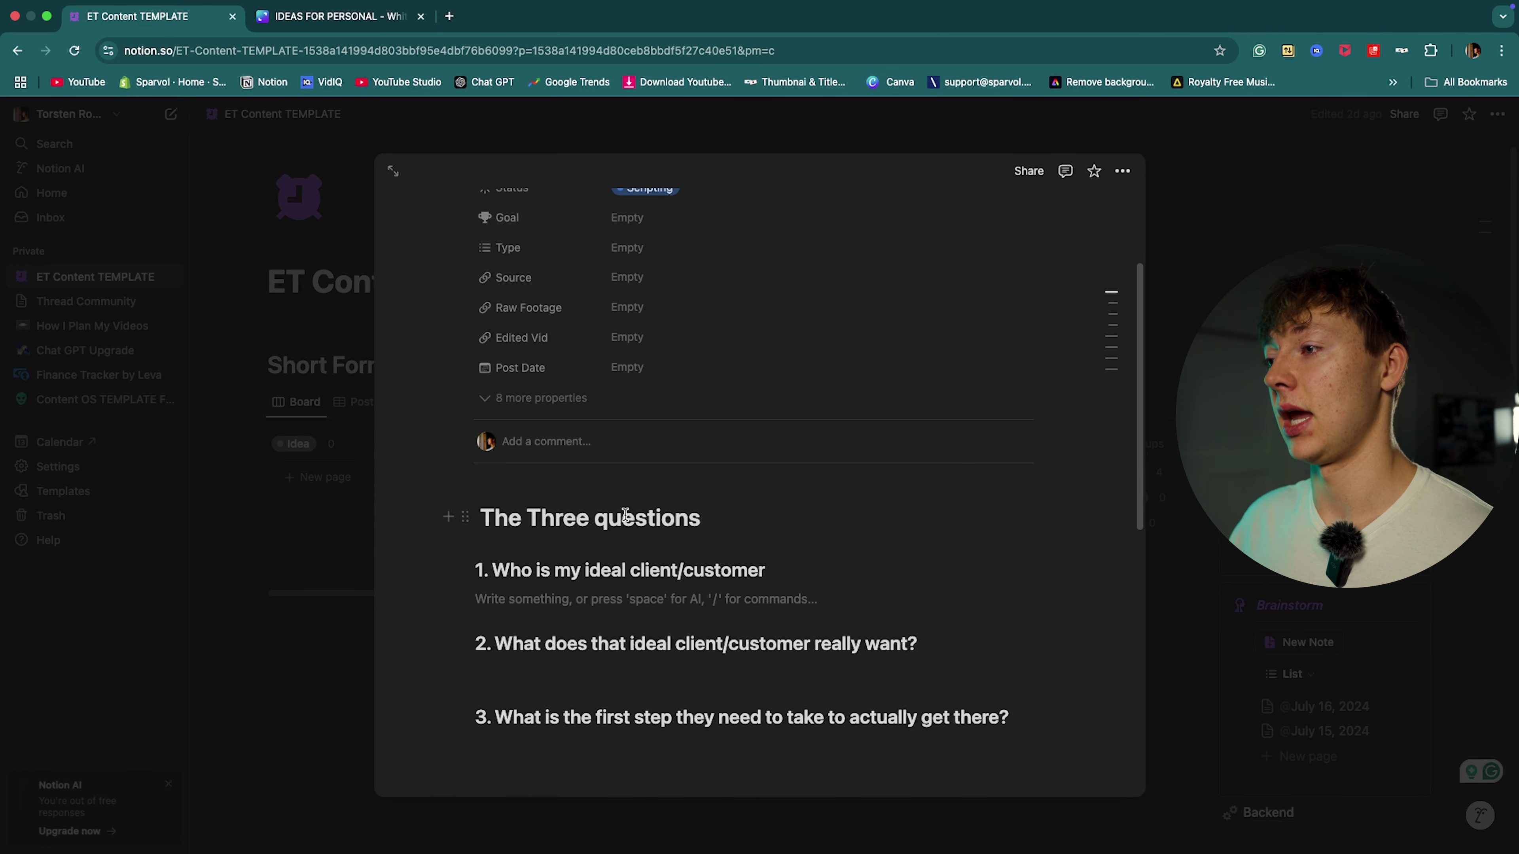
{"action": "scroll", "coordinate": [625, 515], "scroll_direction": "down", "scroll_amount": 1}
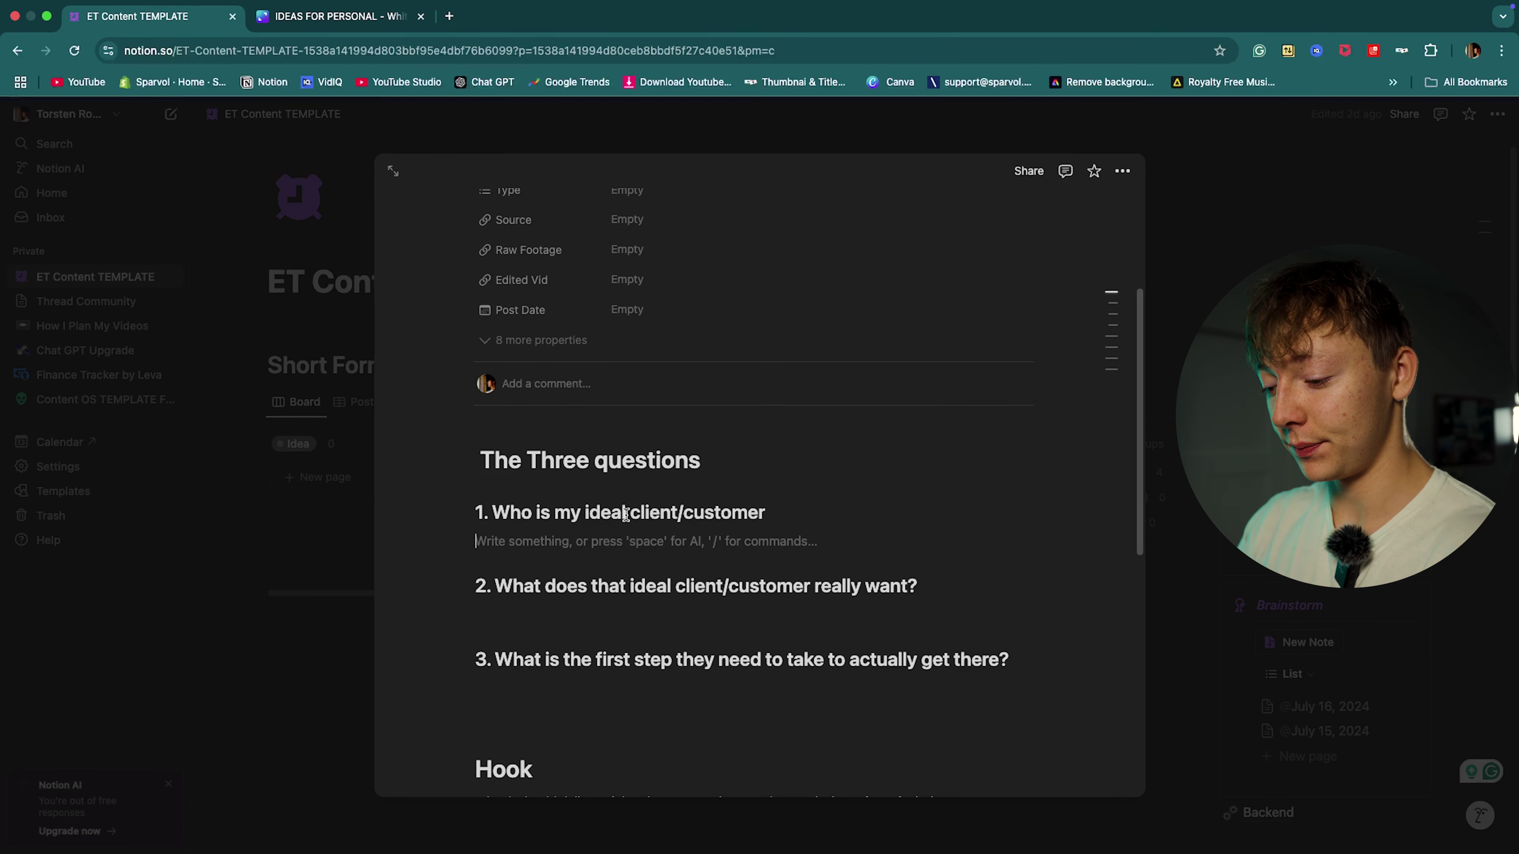
{"action": "type", "text": "people wanting "}
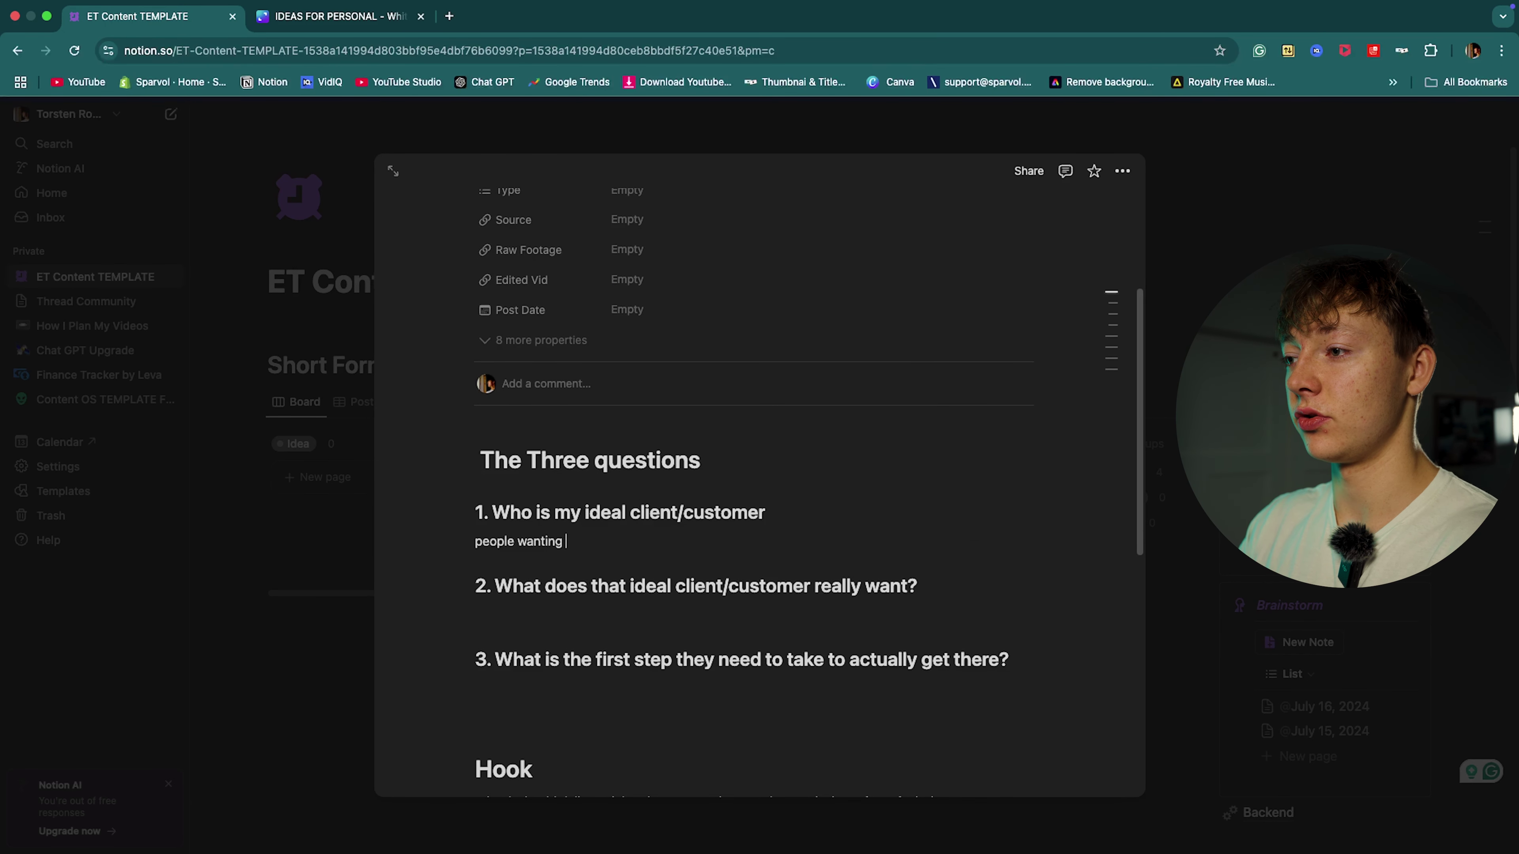
{"action": "type", "text": "to qut"}
{"action": "key", "text": "BackSpace"}
{"action": "key", "text": "BackSpace"}
{"action": "type", "text": "uit there 9 to 5"}
{"action": "key", "text": "BackSpace"}
{"action": "type", "text": "/"}
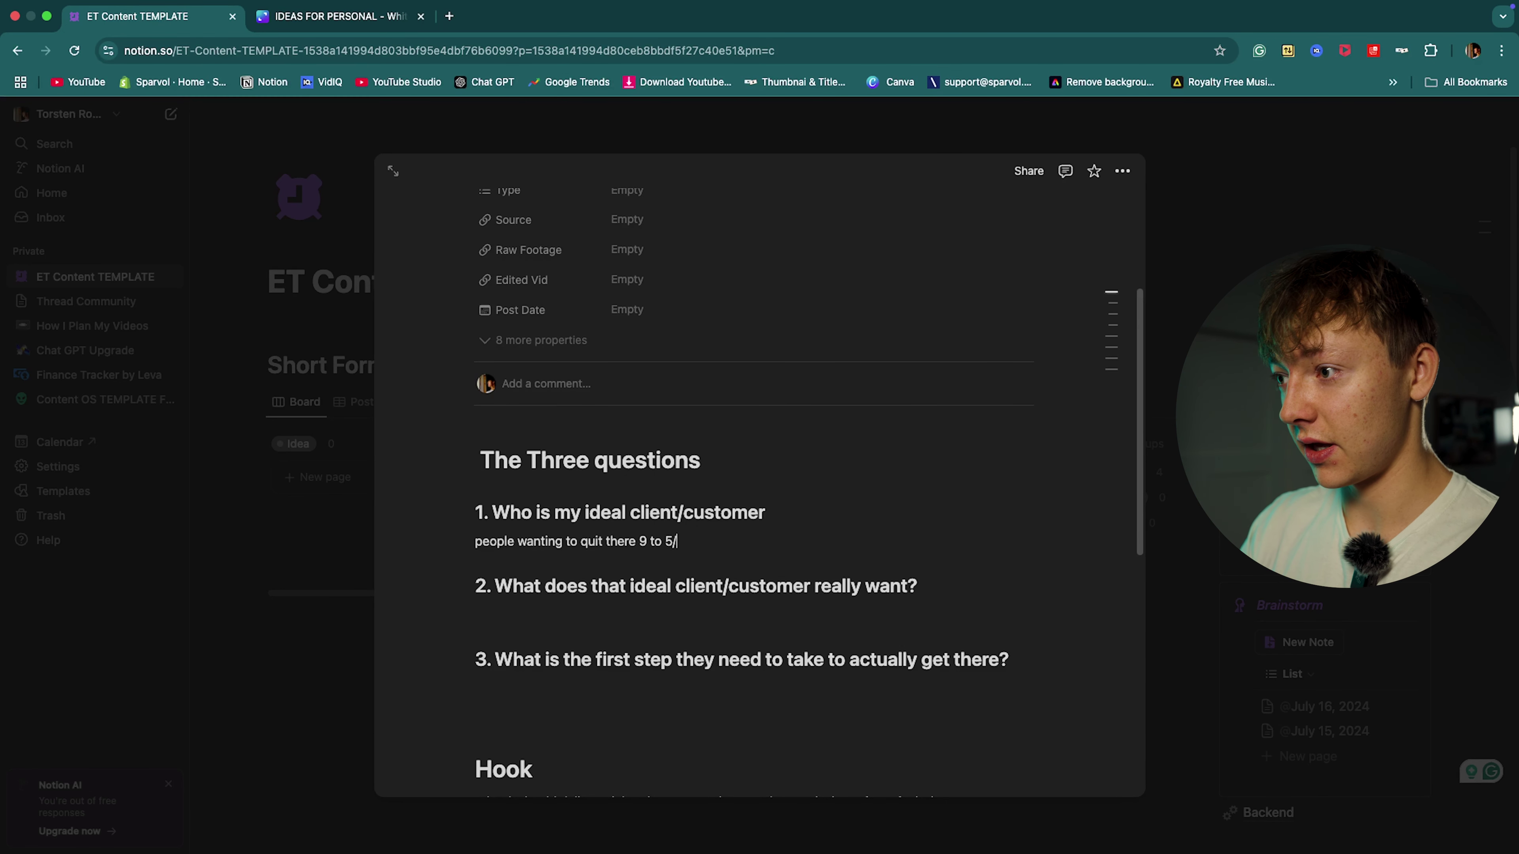
{"action": "type", "text": " hate there life"}
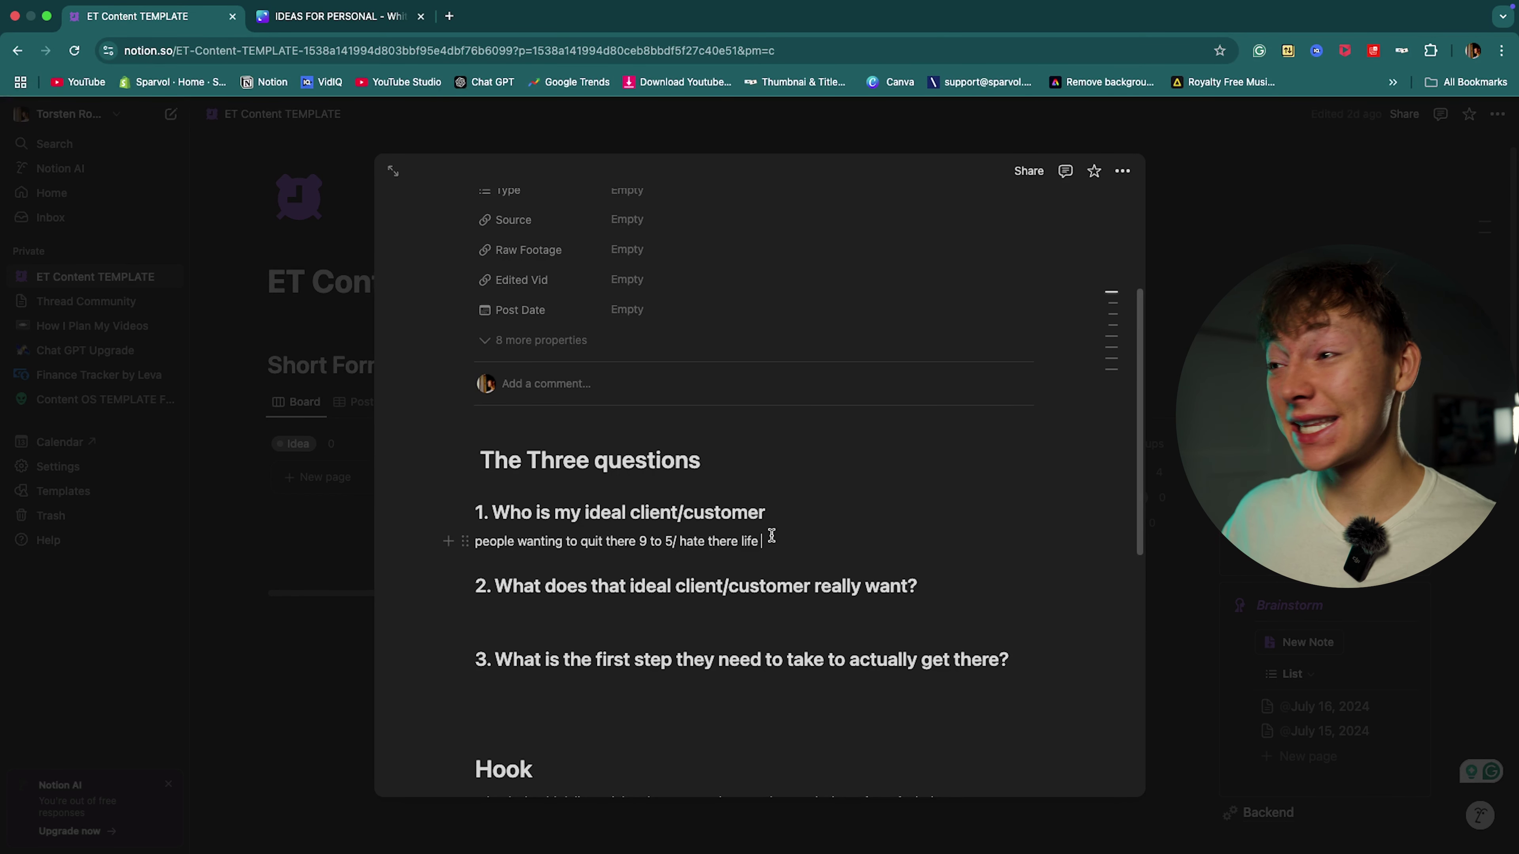
Step: Answer question 2 with "quit there 9 to 5 and become free", copying the shared wording from the first answer
{"action": "scroll", "coordinate": [771, 535], "scroll_direction": "up", "scroll_amount": 4}
{"action": "scroll", "coordinate": [782, 539], "scroll_direction": "down", "scroll_amount": 1}
{"action": "scroll", "coordinate": [774, 538], "scroll_direction": "up", "scroll_amount": 1}
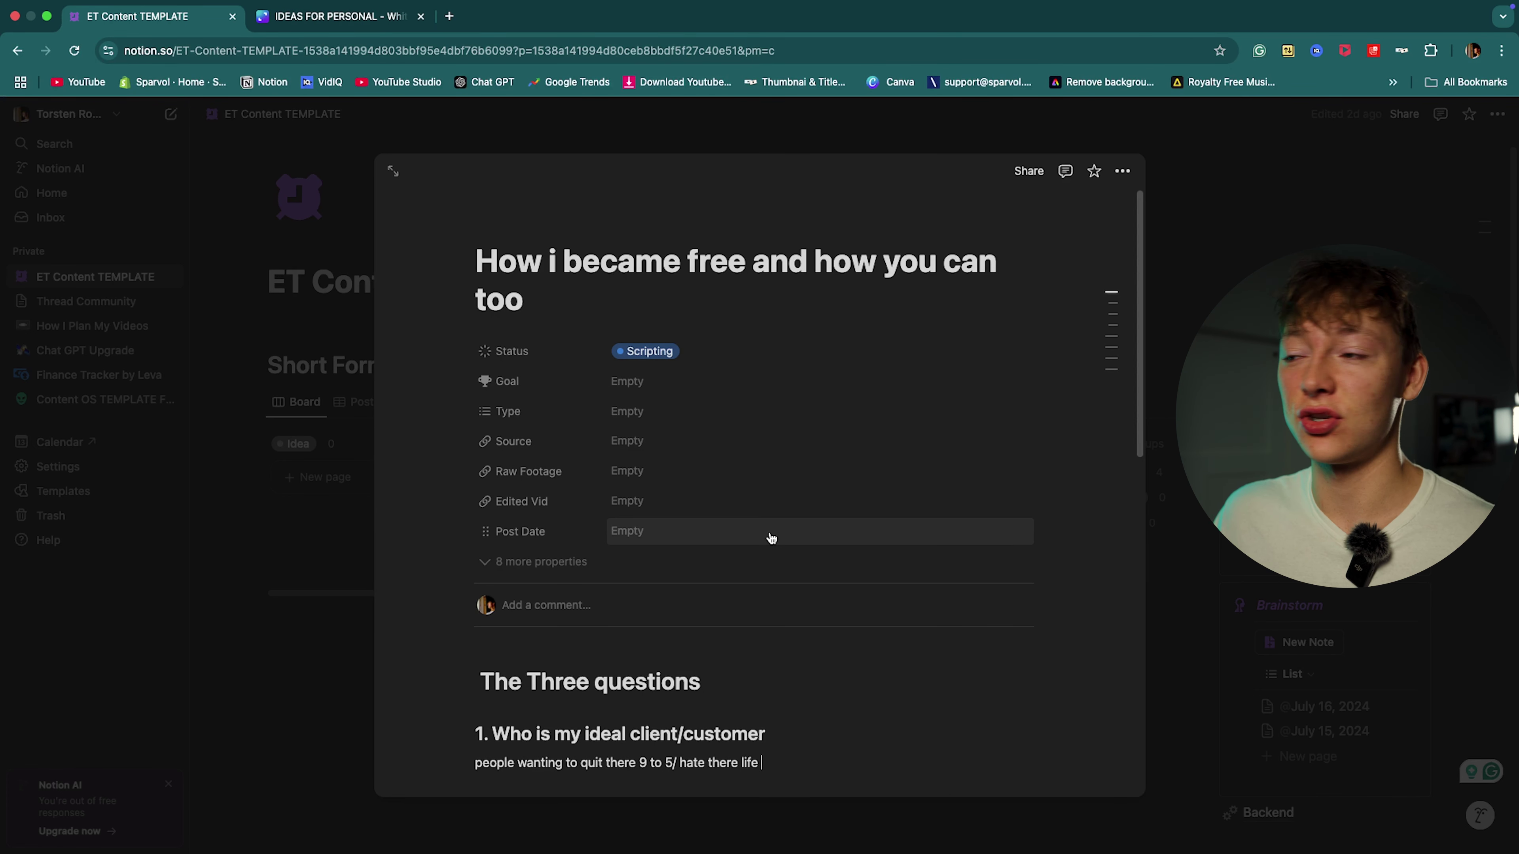
{"action": "scroll", "coordinate": [772, 539], "scroll_direction": "down", "scroll_amount": 4}
{"action": "left_click", "coordinate": [518, 598]}
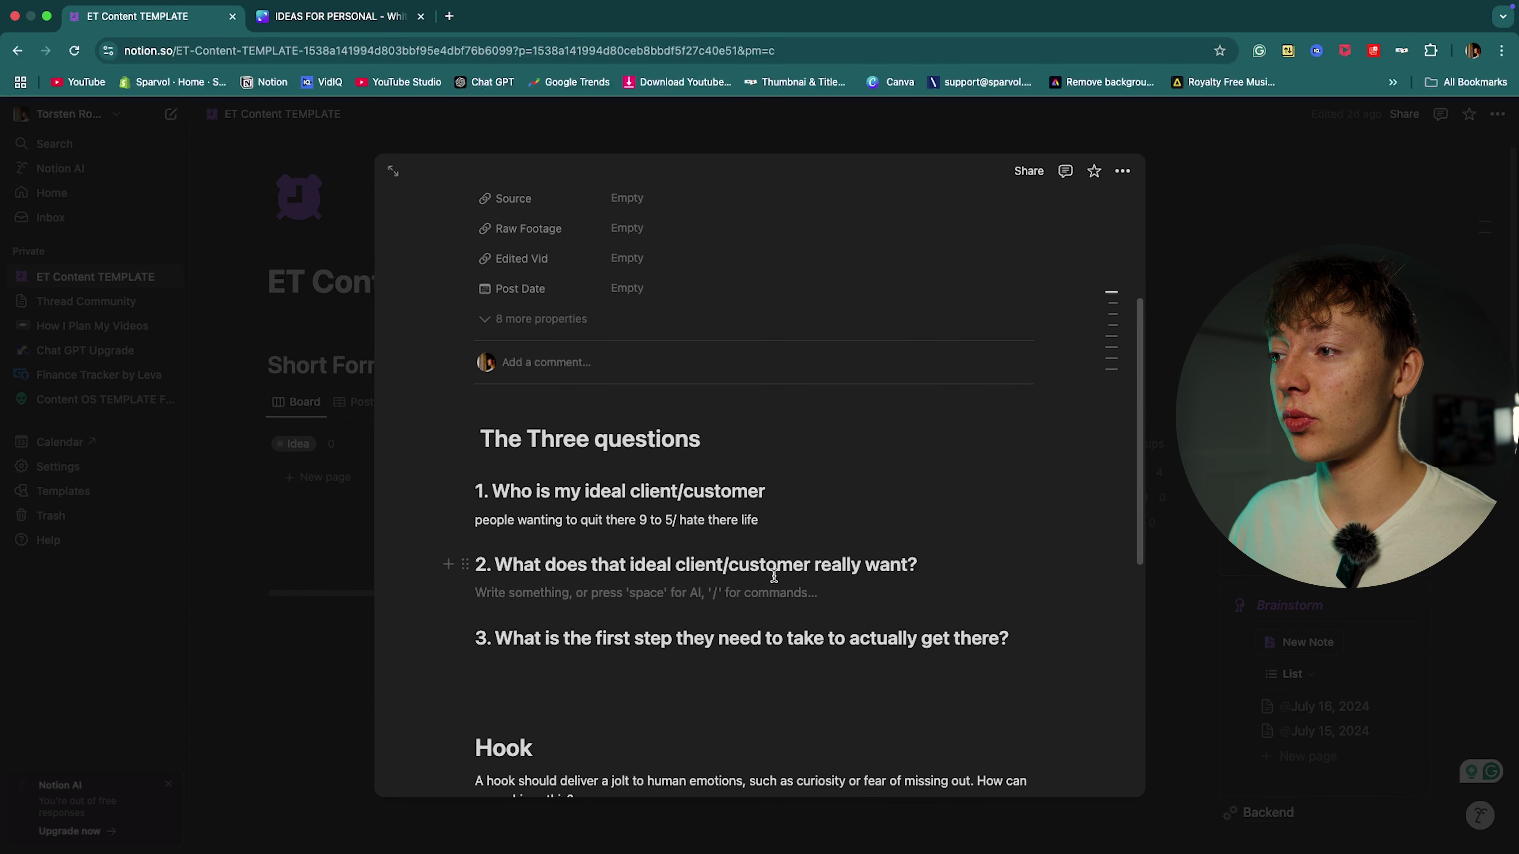
{"action": "scroll", "coordinate": [774, 577], "scroll_direction": "down", "scroll_amount": 2}
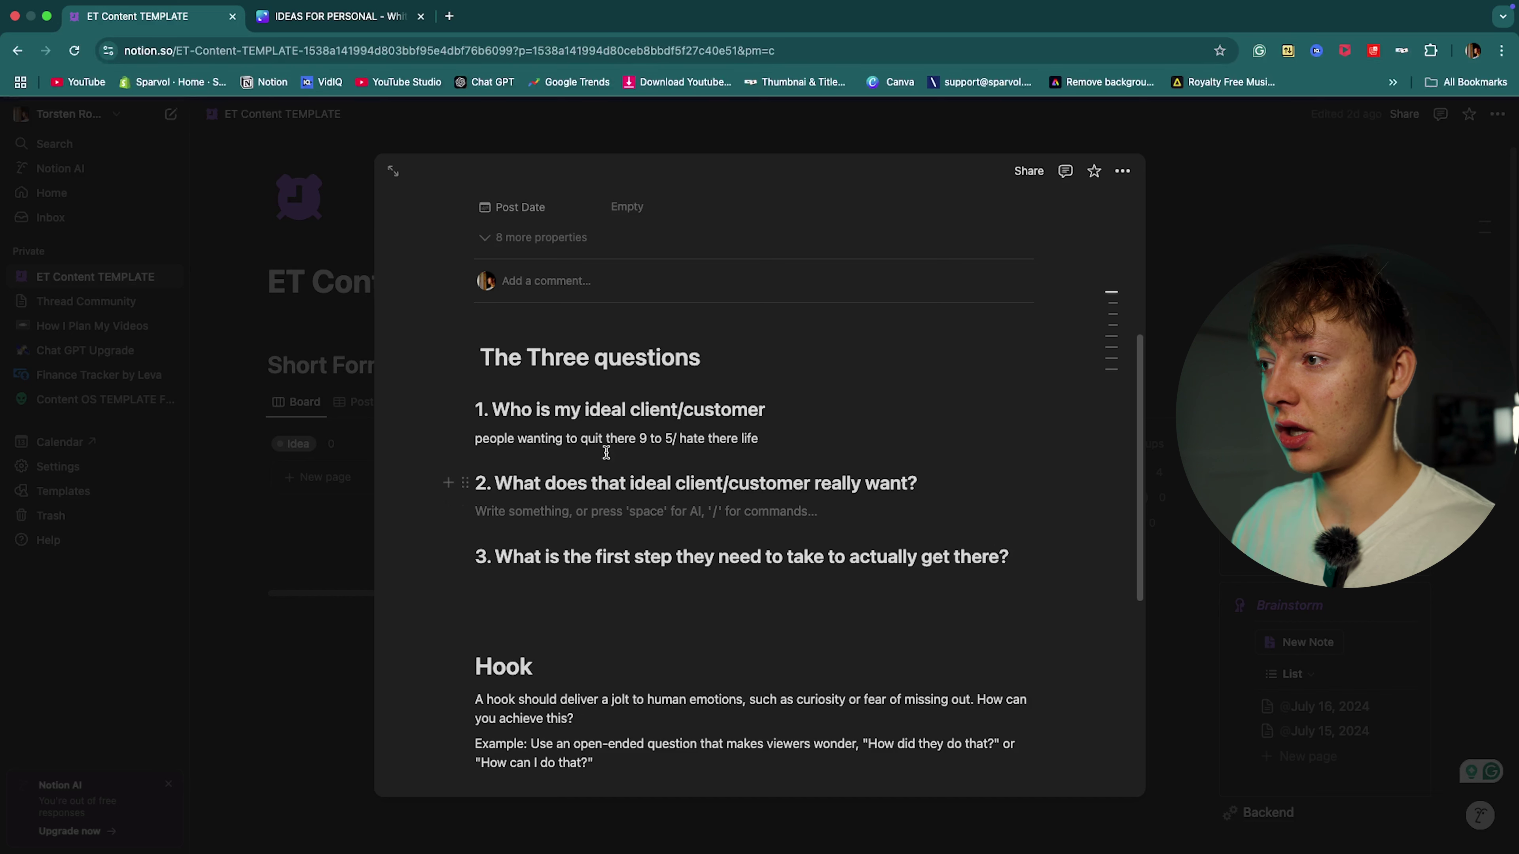
{"action": "left_click_drag", "start_coordinate": [581, 439], "coordinate": [680, 439]}
{"action": "right_click", "coordinate": [680, 440]}
{"action": "key", "text": "super+c"}
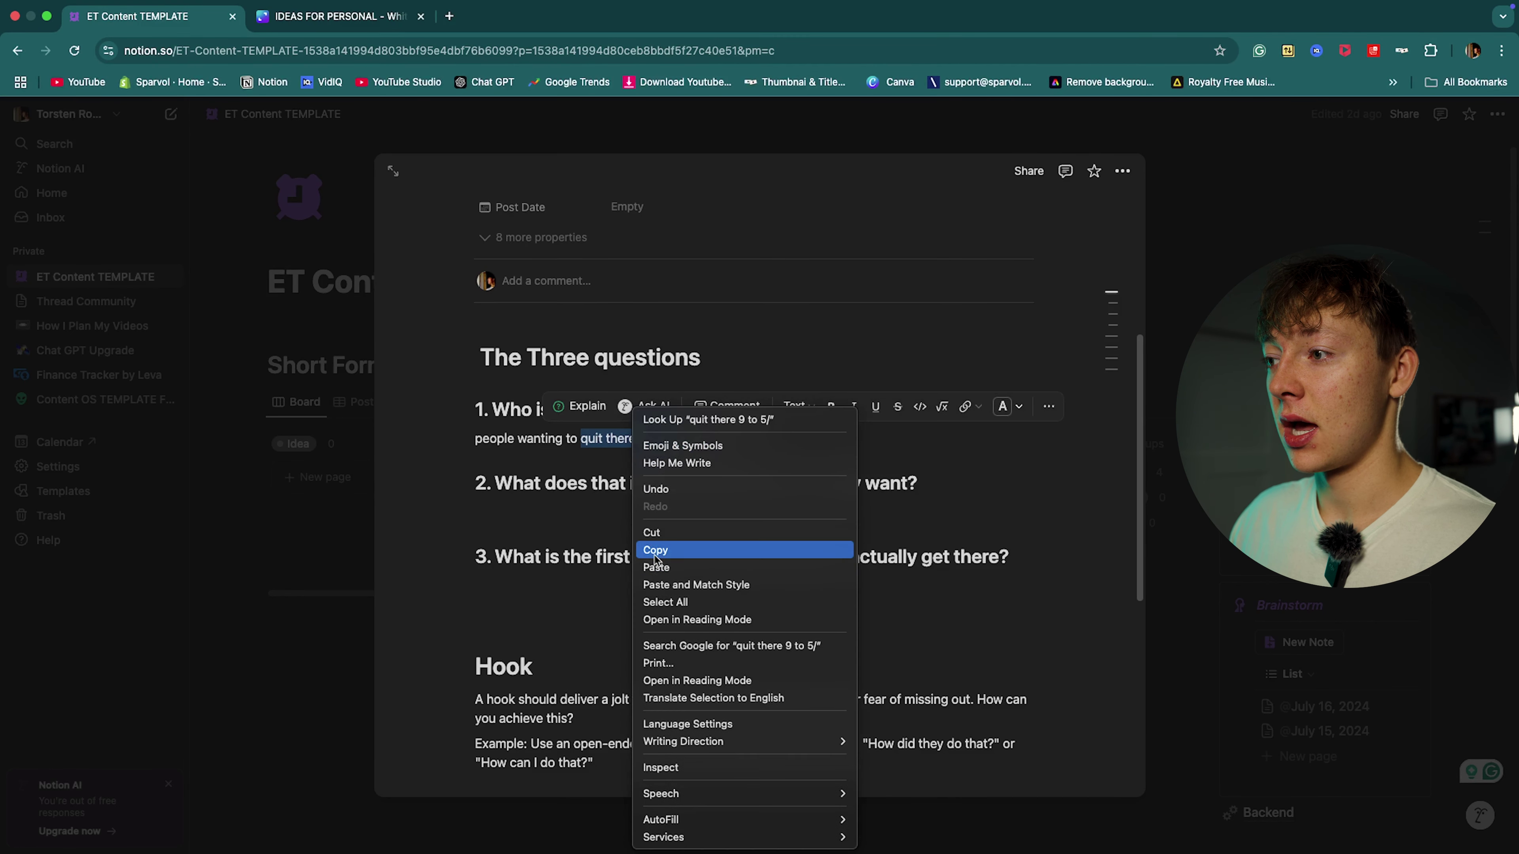
{"action": "left_click", "coordinate": [541, 511]}
{"action": "key", "text": "super+v"}
{"action": "key", "text": "BackSpace"}
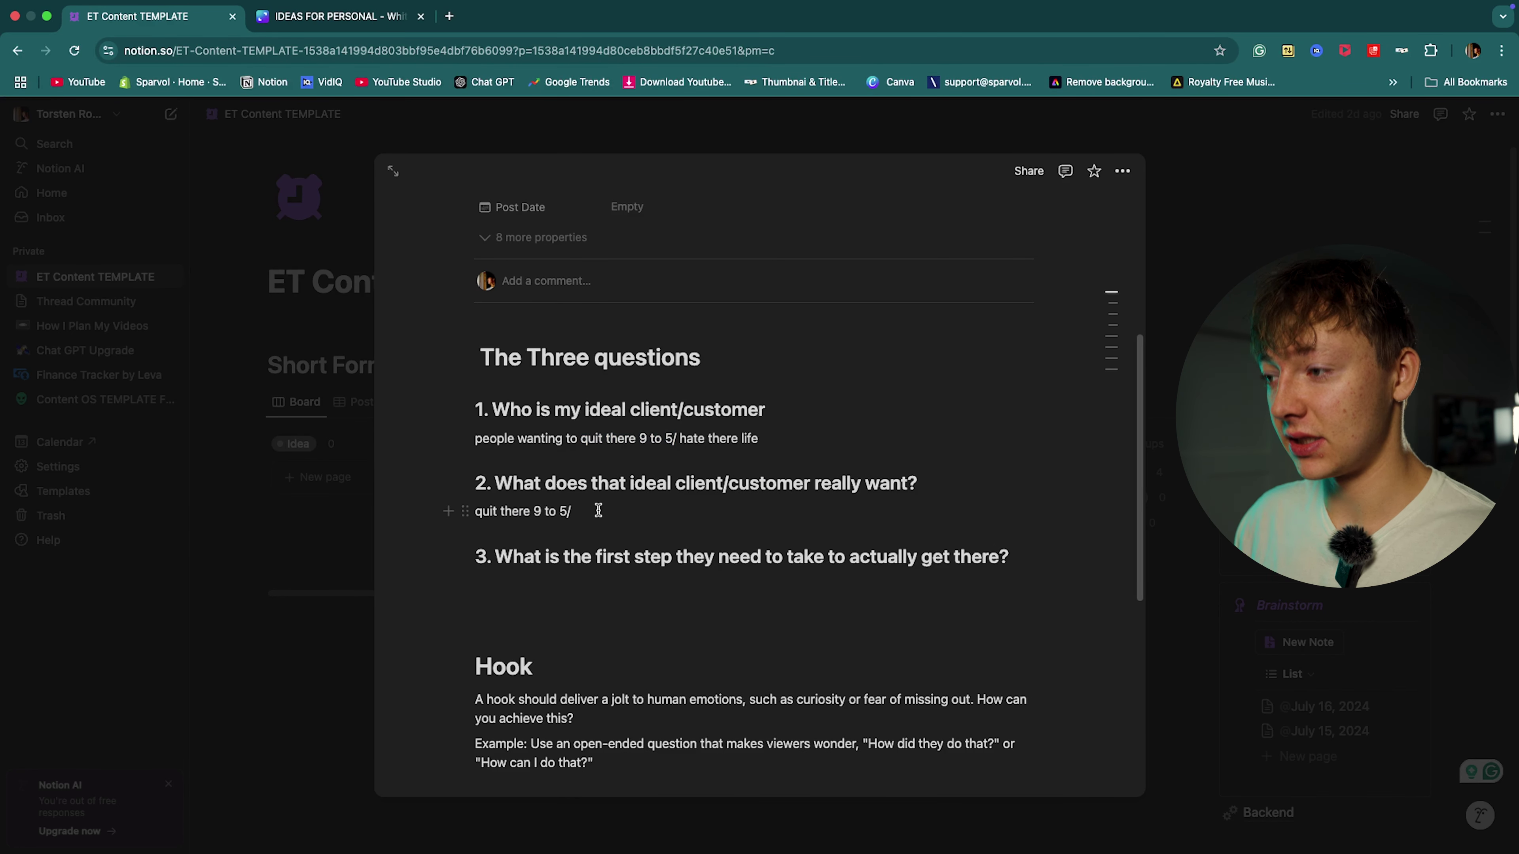
{"action": "type", "text": "an"}
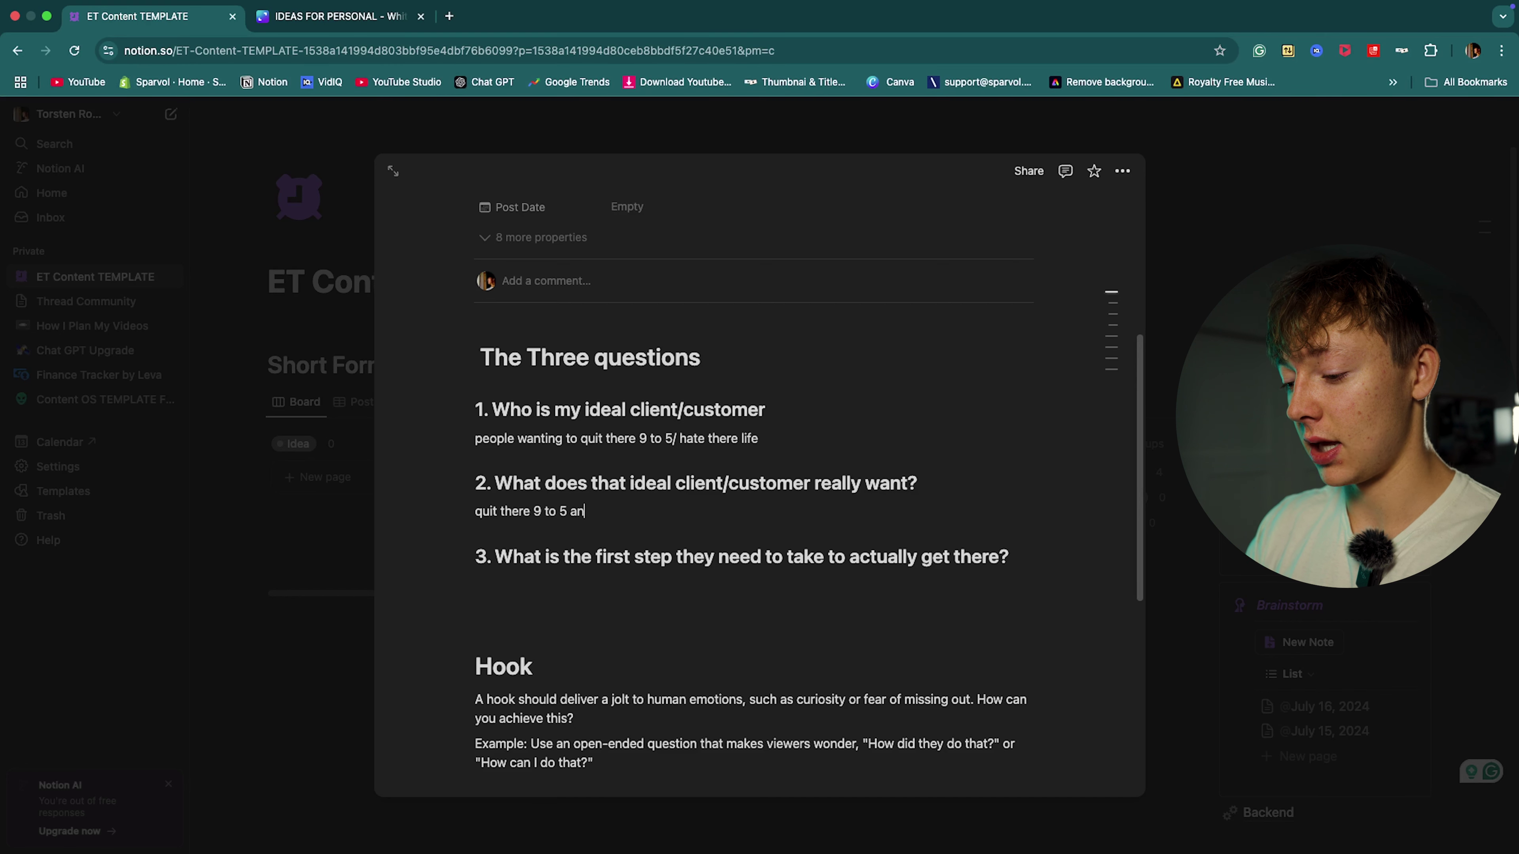
{"action": "type", "text": "d become free"}
Step: Answer question 3 about the first step with "Take action and get out of comfort zone"
{"action": "key", "text": "Down"}
{"action": "key", "text": "Down"}
{"action": "scroll", "coordinate": [514, 470], "scroll_direction": "down", "scroll_amount": 3}
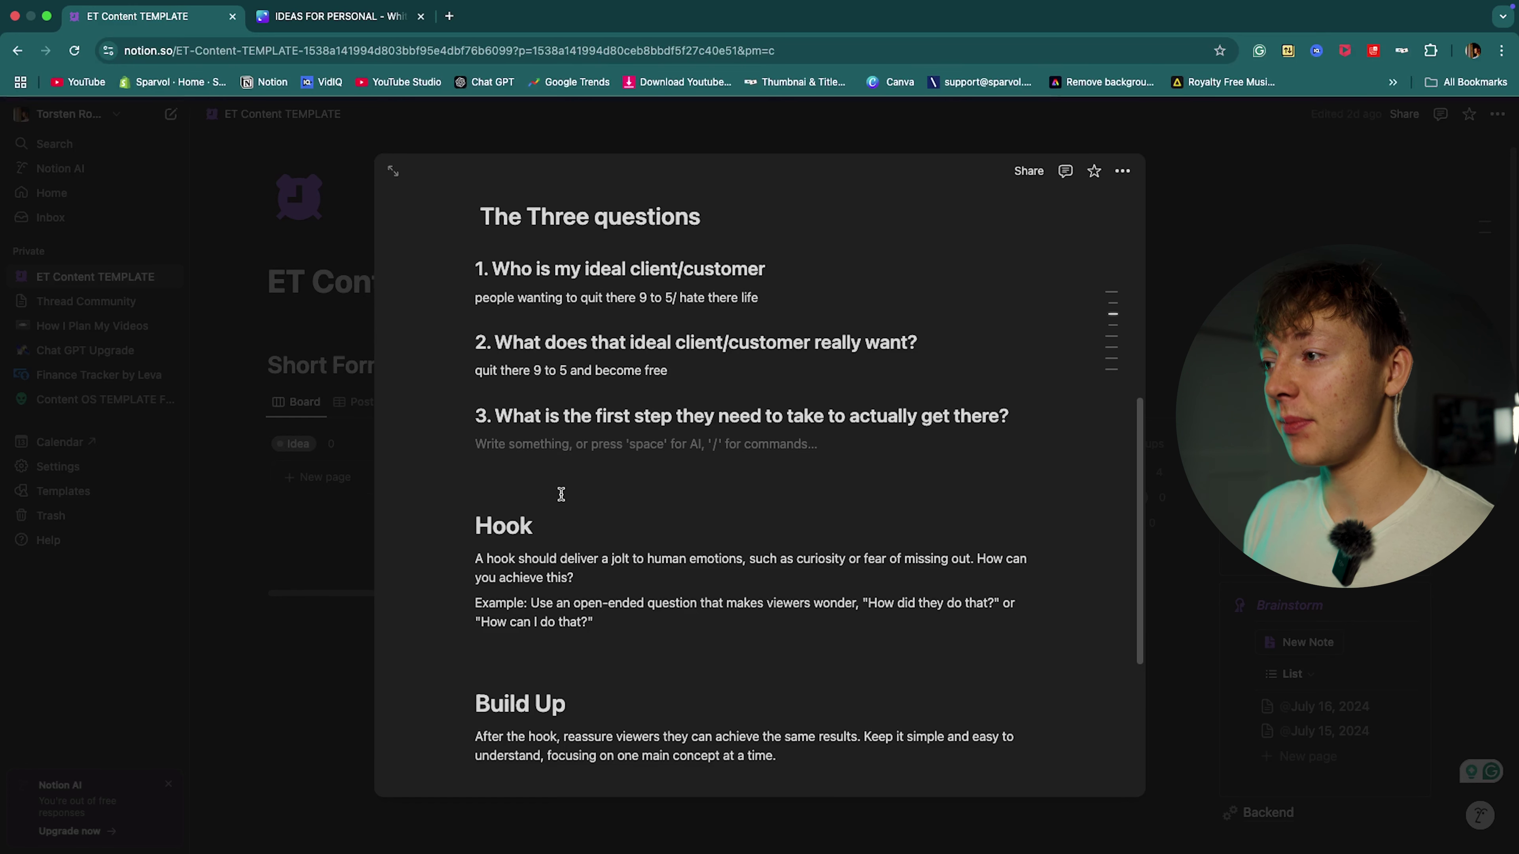
{"action": "scroll", "coordinate": [574, 488], "scroll_direction": "up", "scroll_amount": 10}
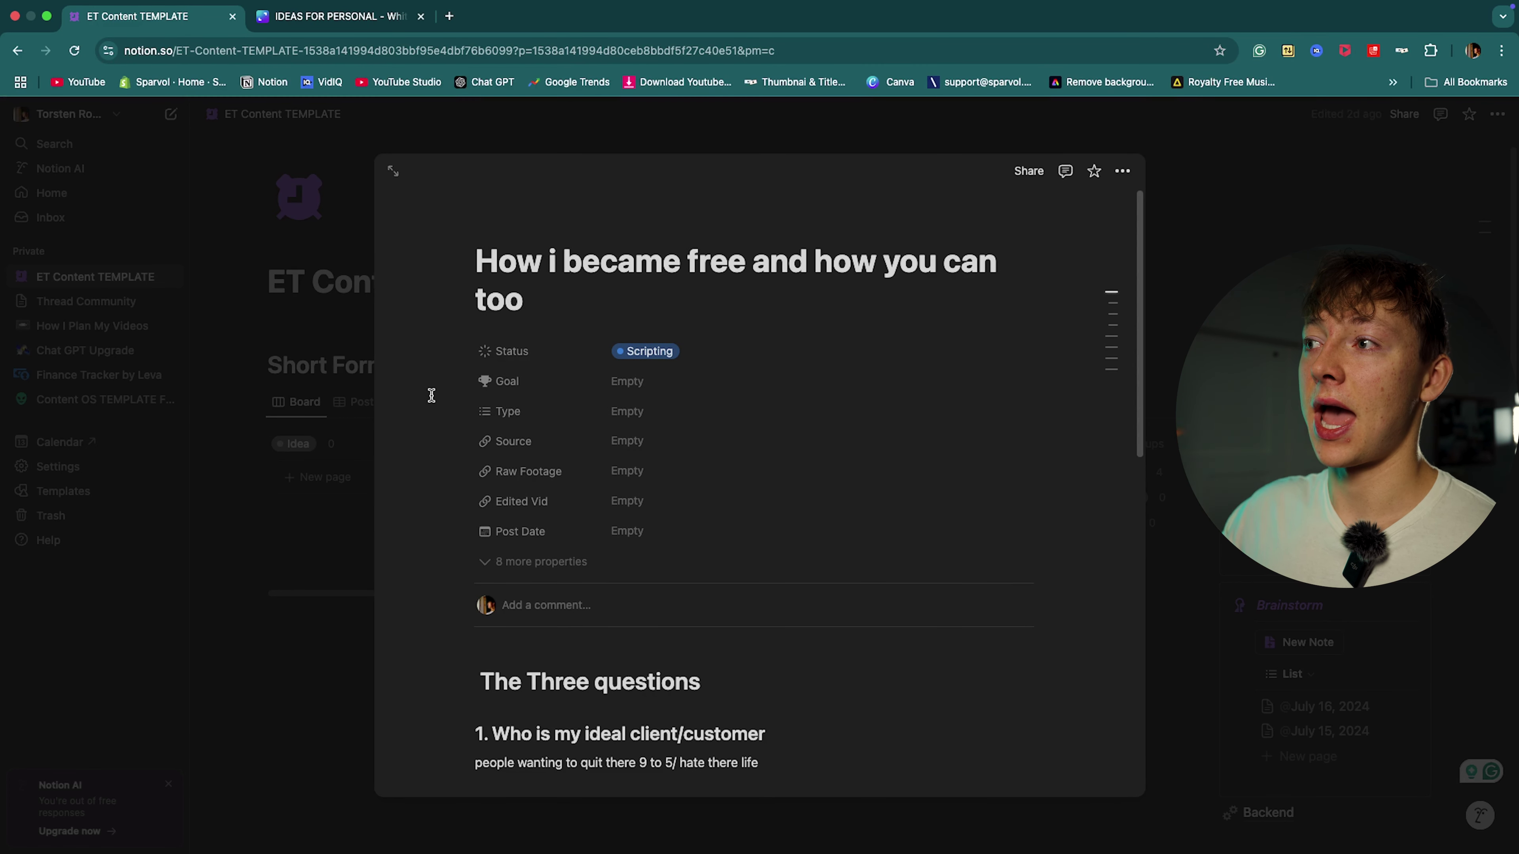
{"action": "scroll", "coordinate": [427, 394], "scroll_direction": "down", "scroll_amount": 10}
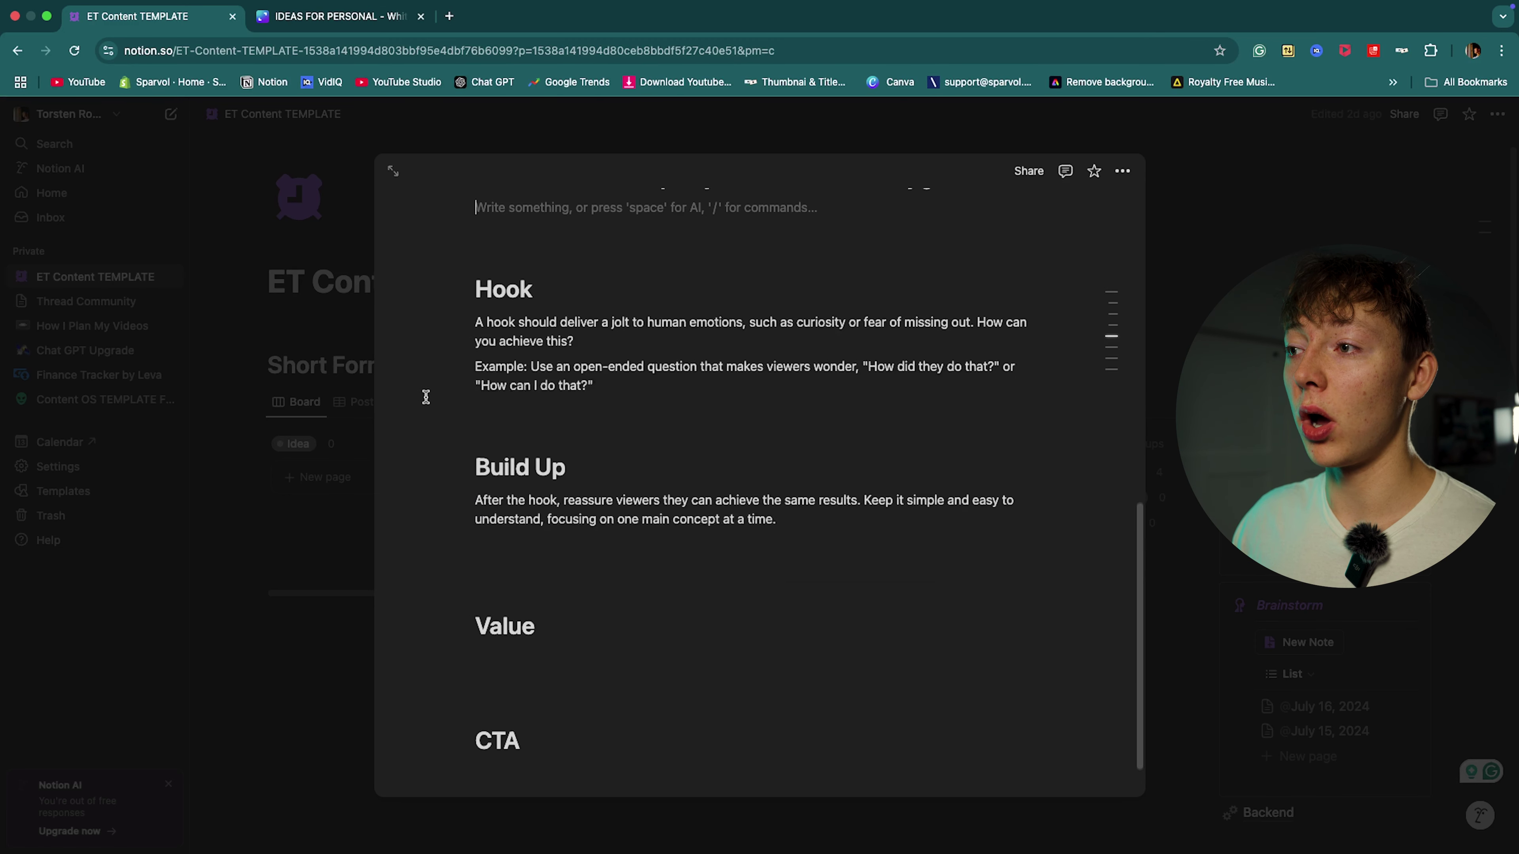
{"action": "scroll", "coordinate": [466, 401], "scroll_direction": "up", "scroll_amount": 4}
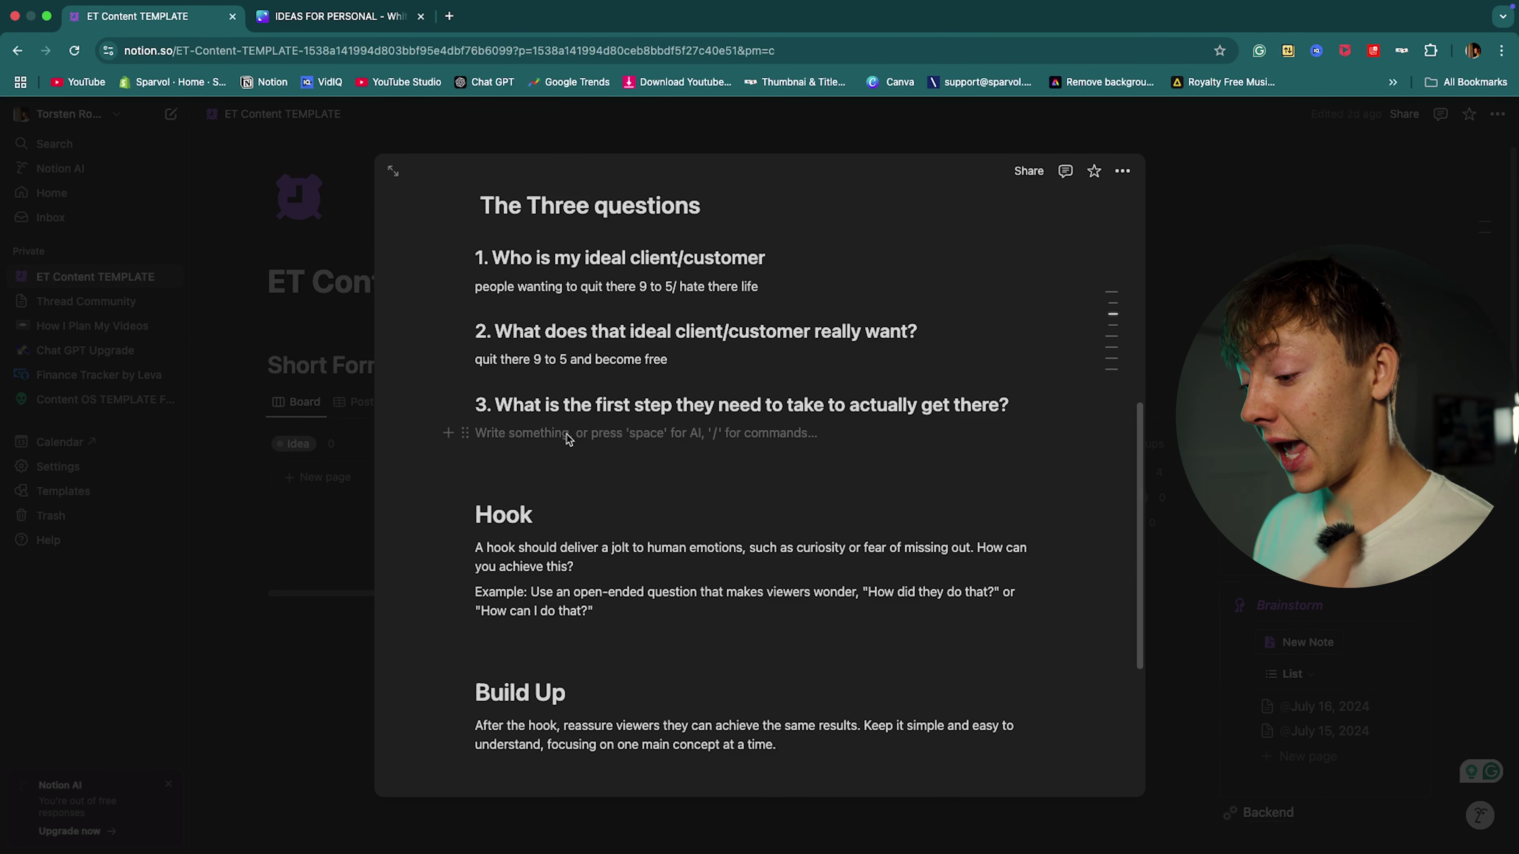
{"action": "type", "text": "Taj"}
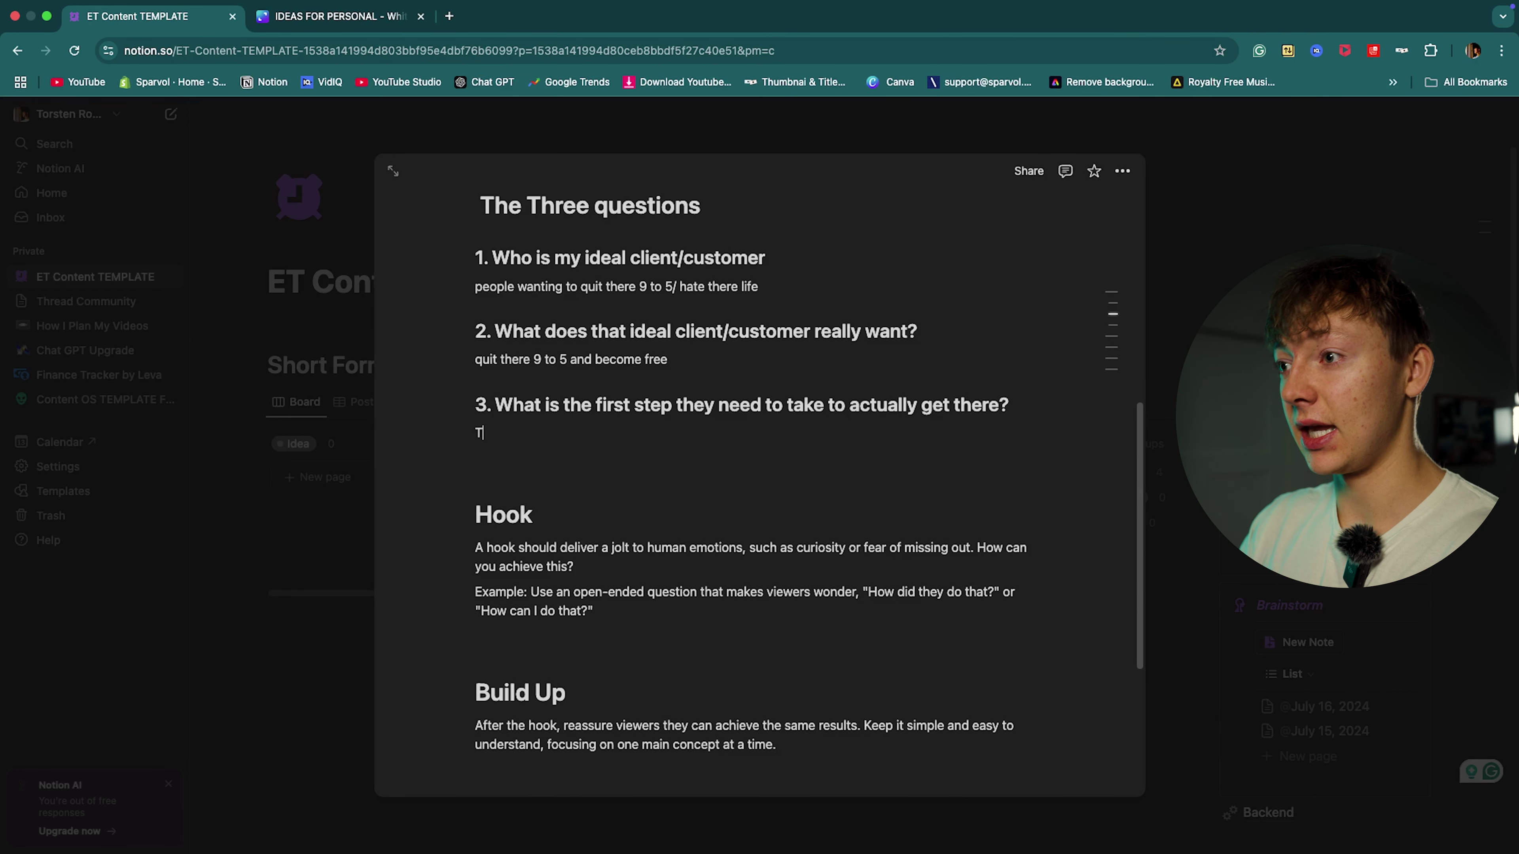
{"action": "key", "text": "BackSpace"}
{"action": "type", "text": "mn"}
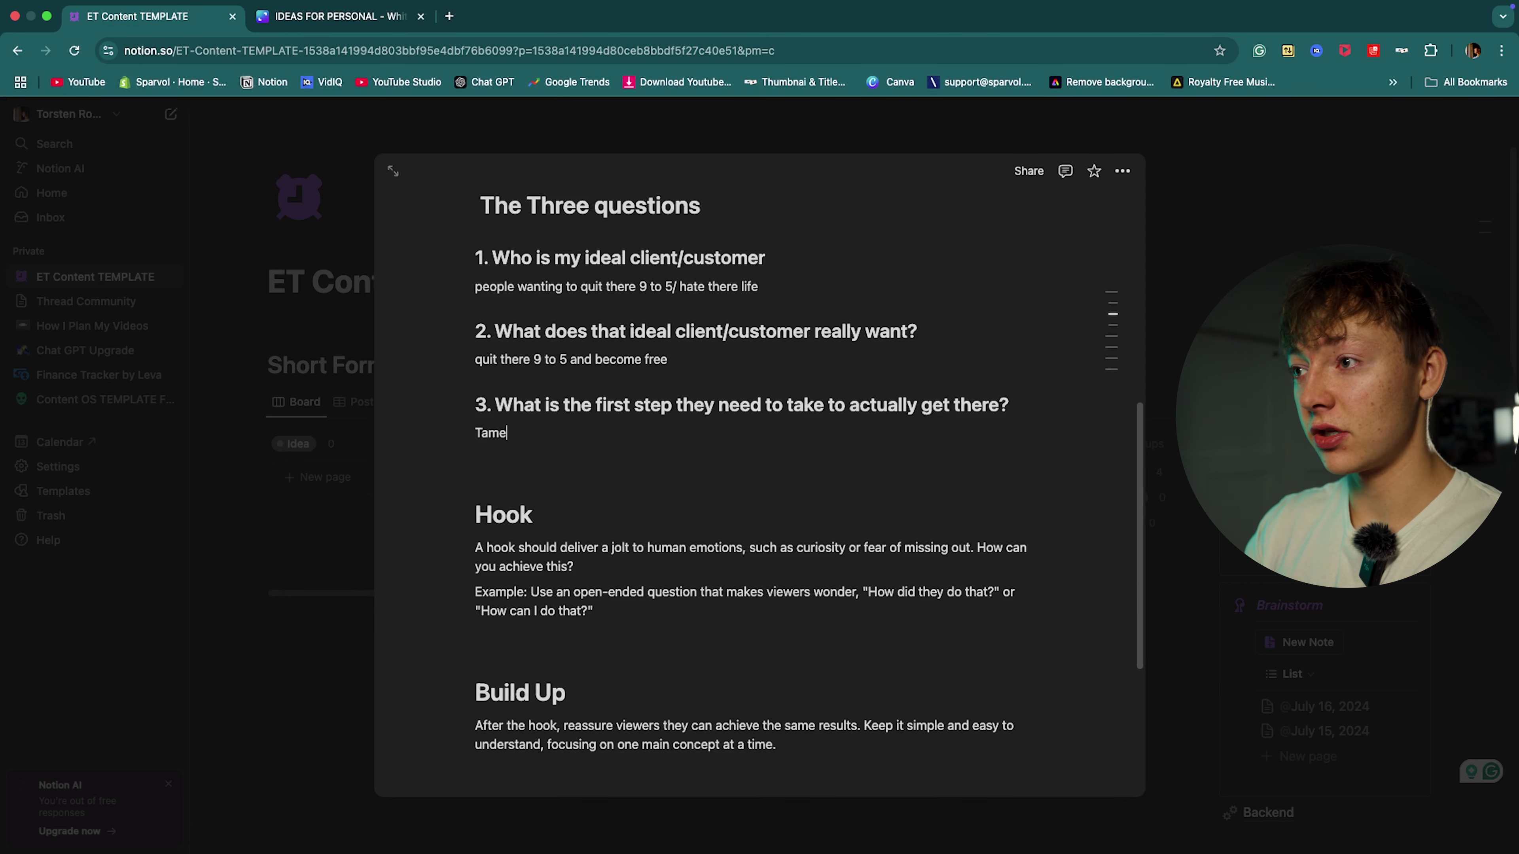
{"action": "key", "text": "BackSpace"}
{"action": "key", "text": "BackSpace"}
{"action": "type", "text": "ke "}
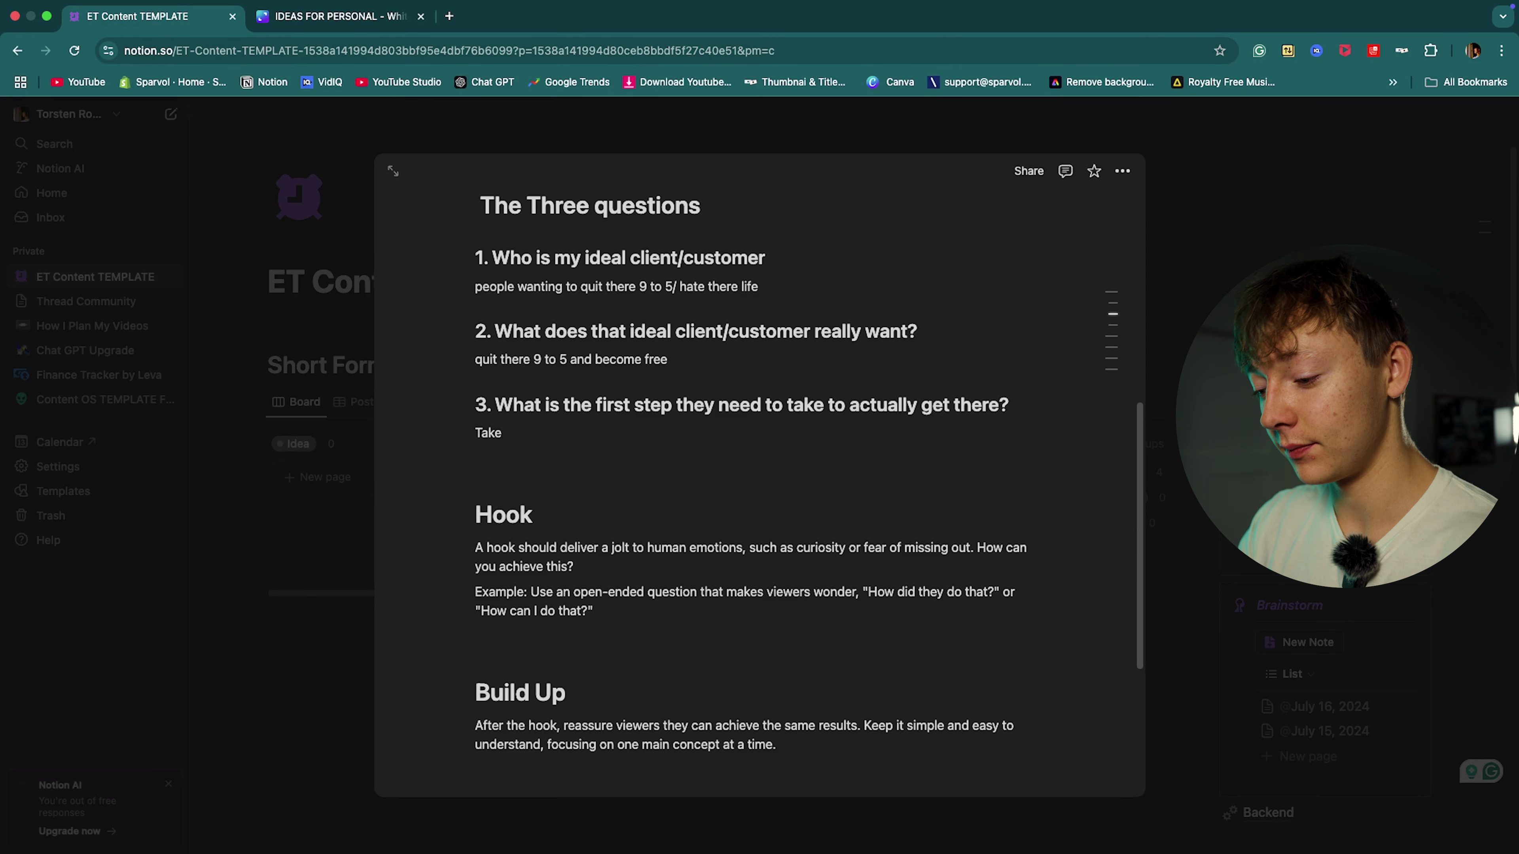
{"action": "type", "text": "action adv"}
{"action": "key", "text": "BackSpace"}
{"action": "key", "text": "BackSpace"}
{"action": "type", "text": "nd get out of comfert zone"}
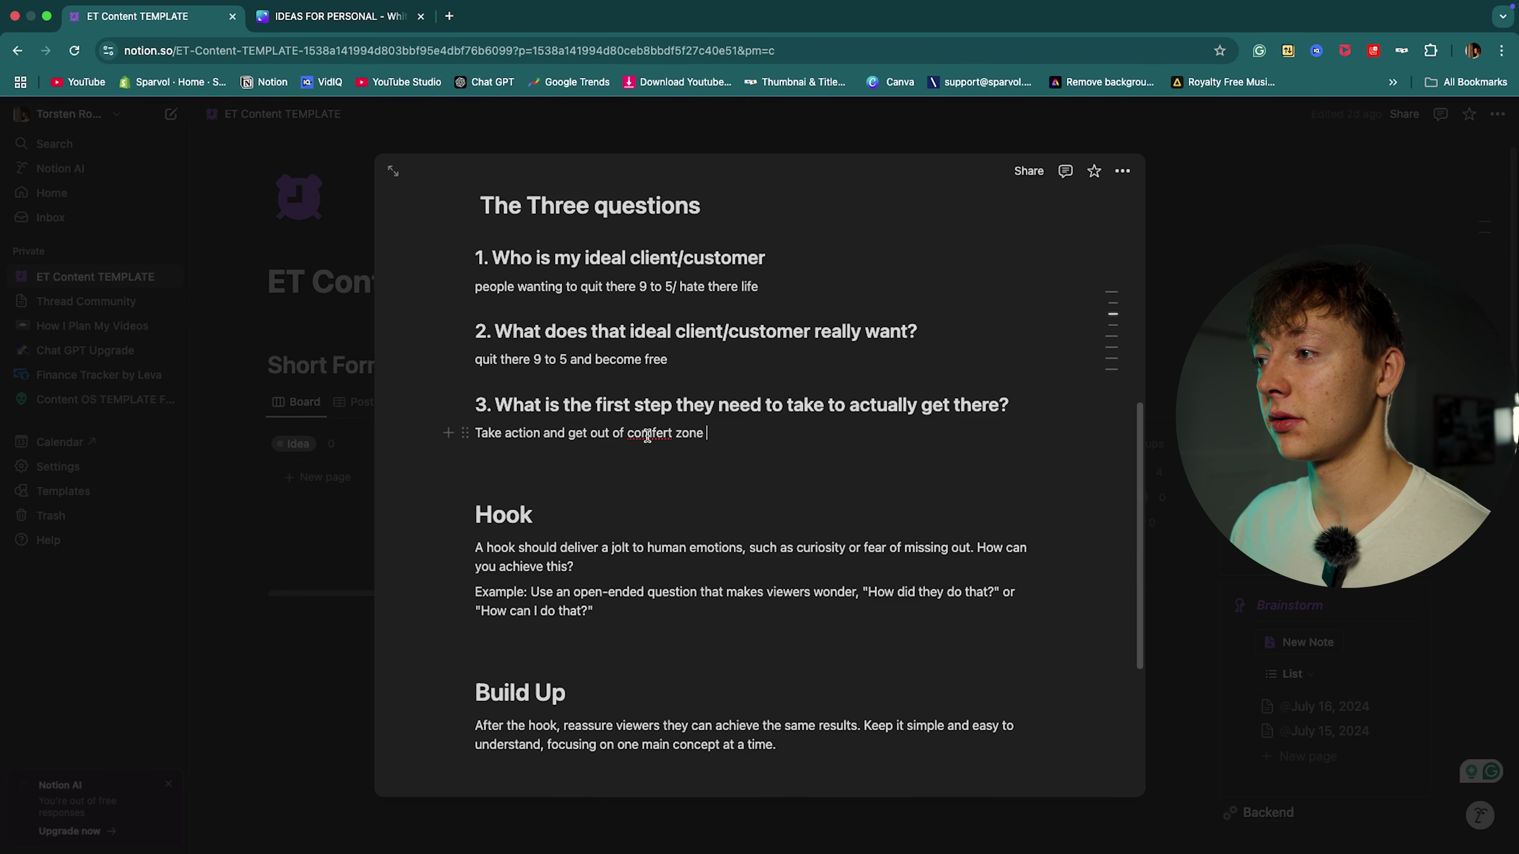
{"action": "double_click", "coordinate": [647, 434]}
{"action": "type", "text": "comfort"}
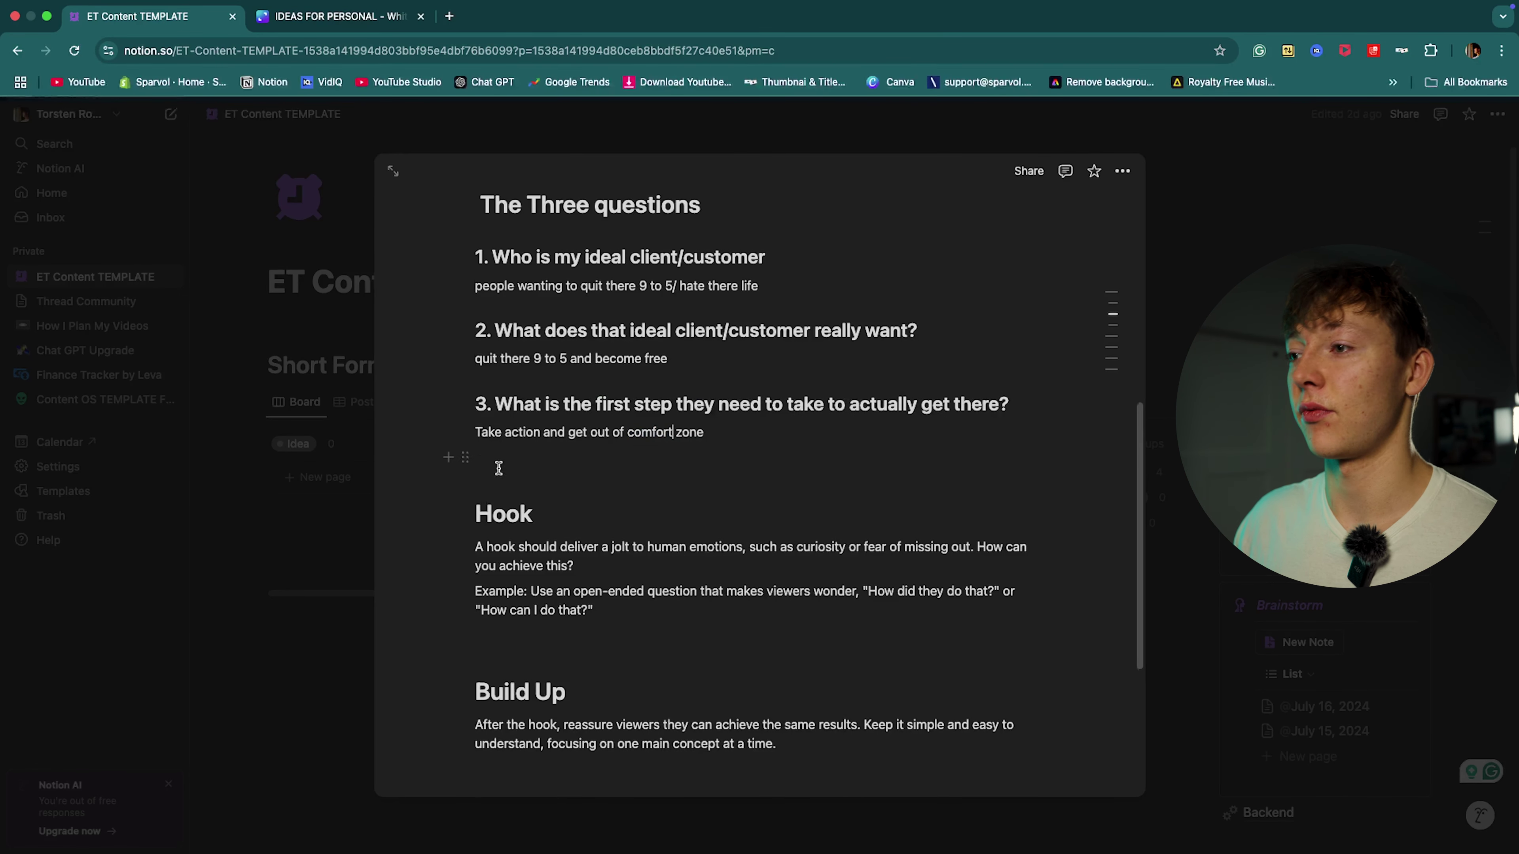
Step: Add a line under the Hook guidance: "This is how i quit my job and work only 2 to 4 hours a day selling digital products."
{"action": "scroll", "coordinate": [499, 468], "scroll_direction": "down", "scroll_amount": 3}
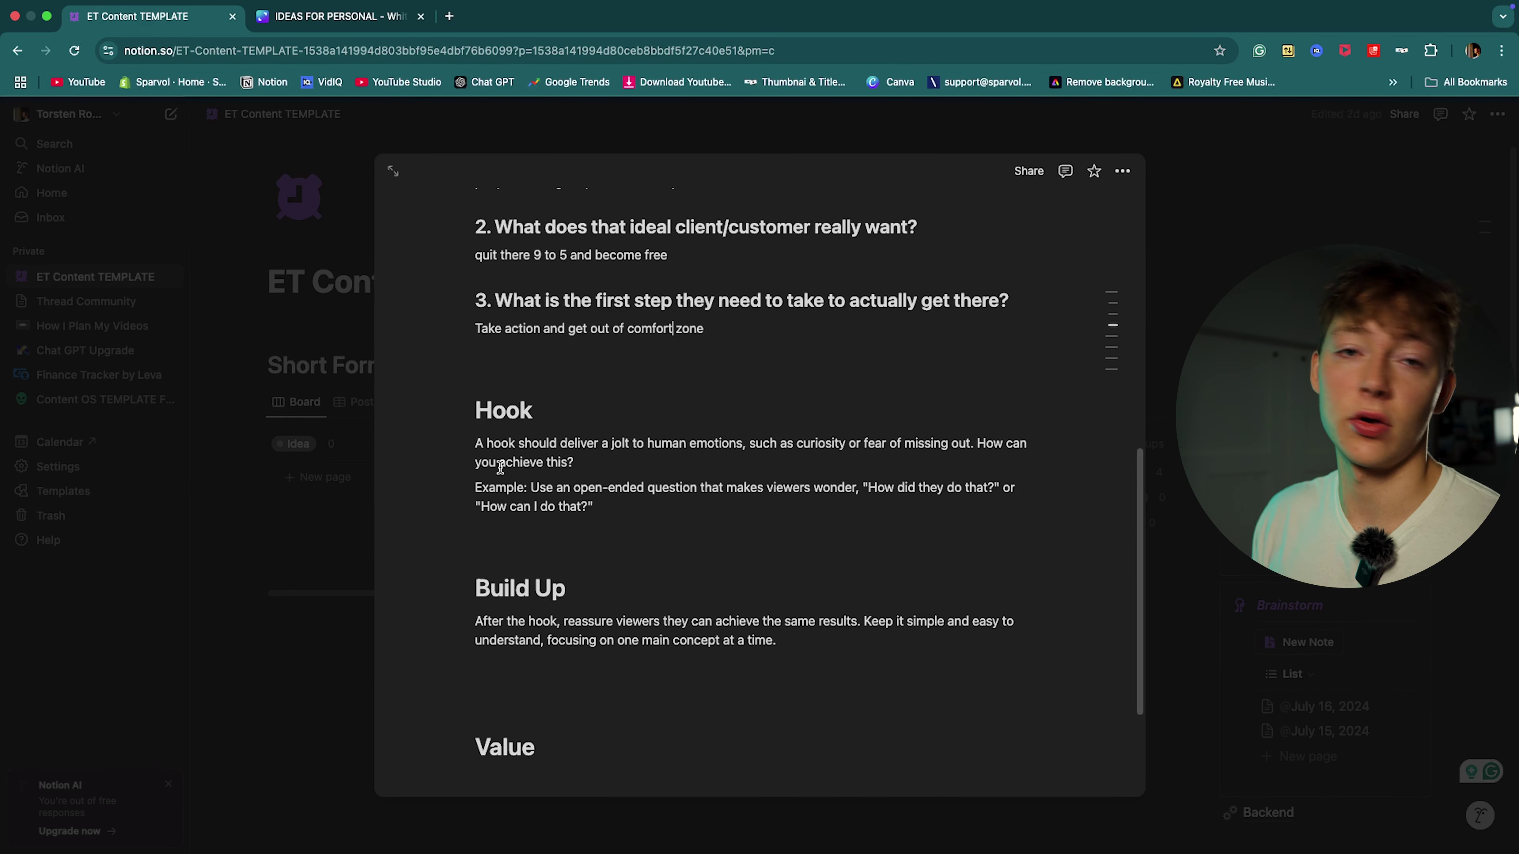
{"action": "scroll", "coordinate": [500, 466], "scroll_direction": "down", "scroll_amount": 5}
{"action": "scroll", "coordinate": [549, 478], "scroll_direction": "up", "scroll_amount": 3}
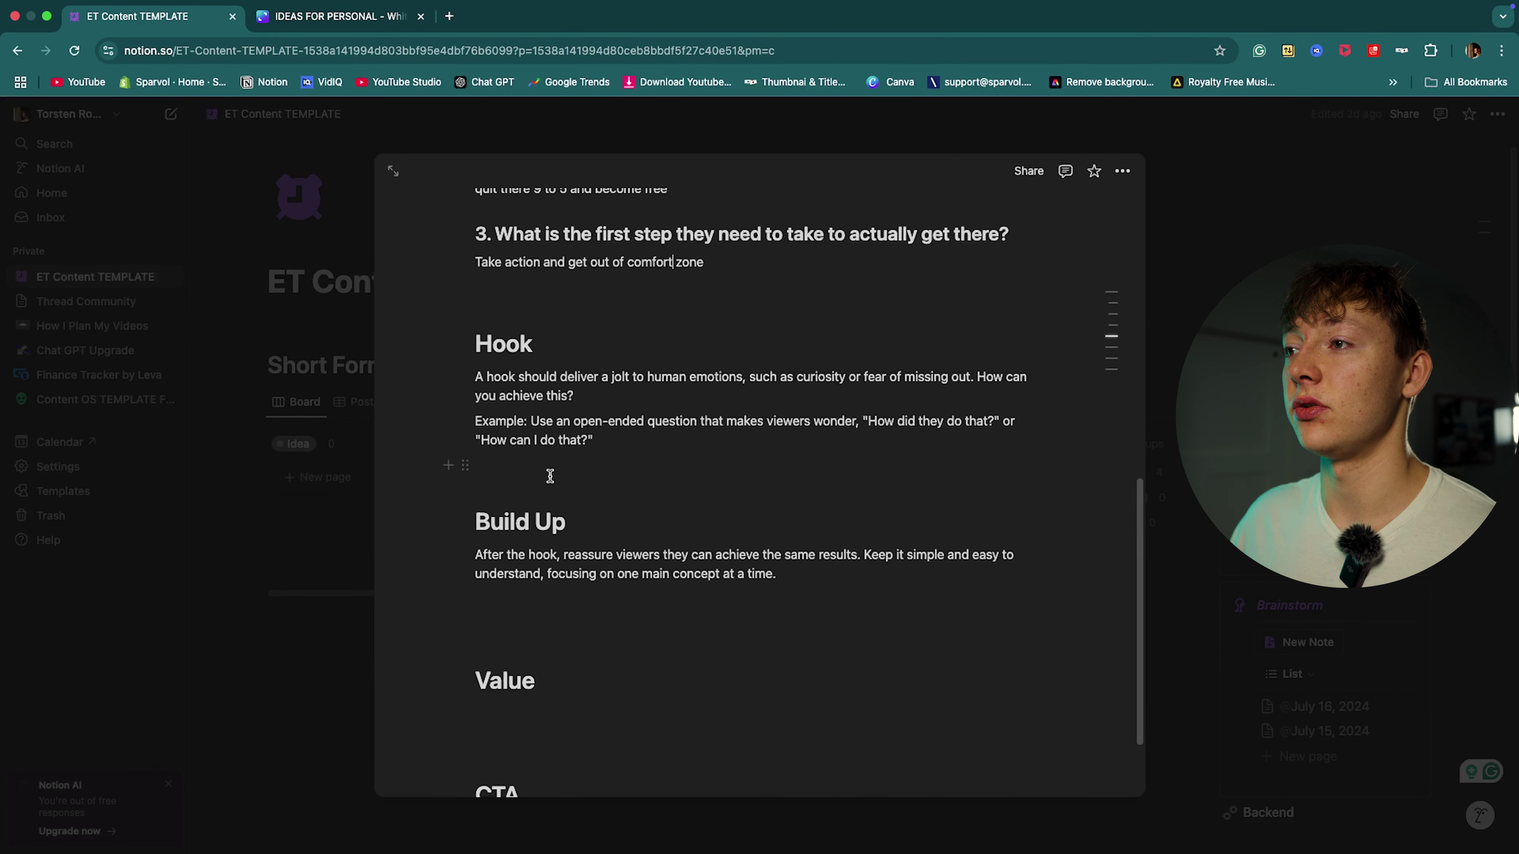
{"action": "scroll", "coordinate": [549, 476], "scroll_direction": "down", "scroll_amount": 1}
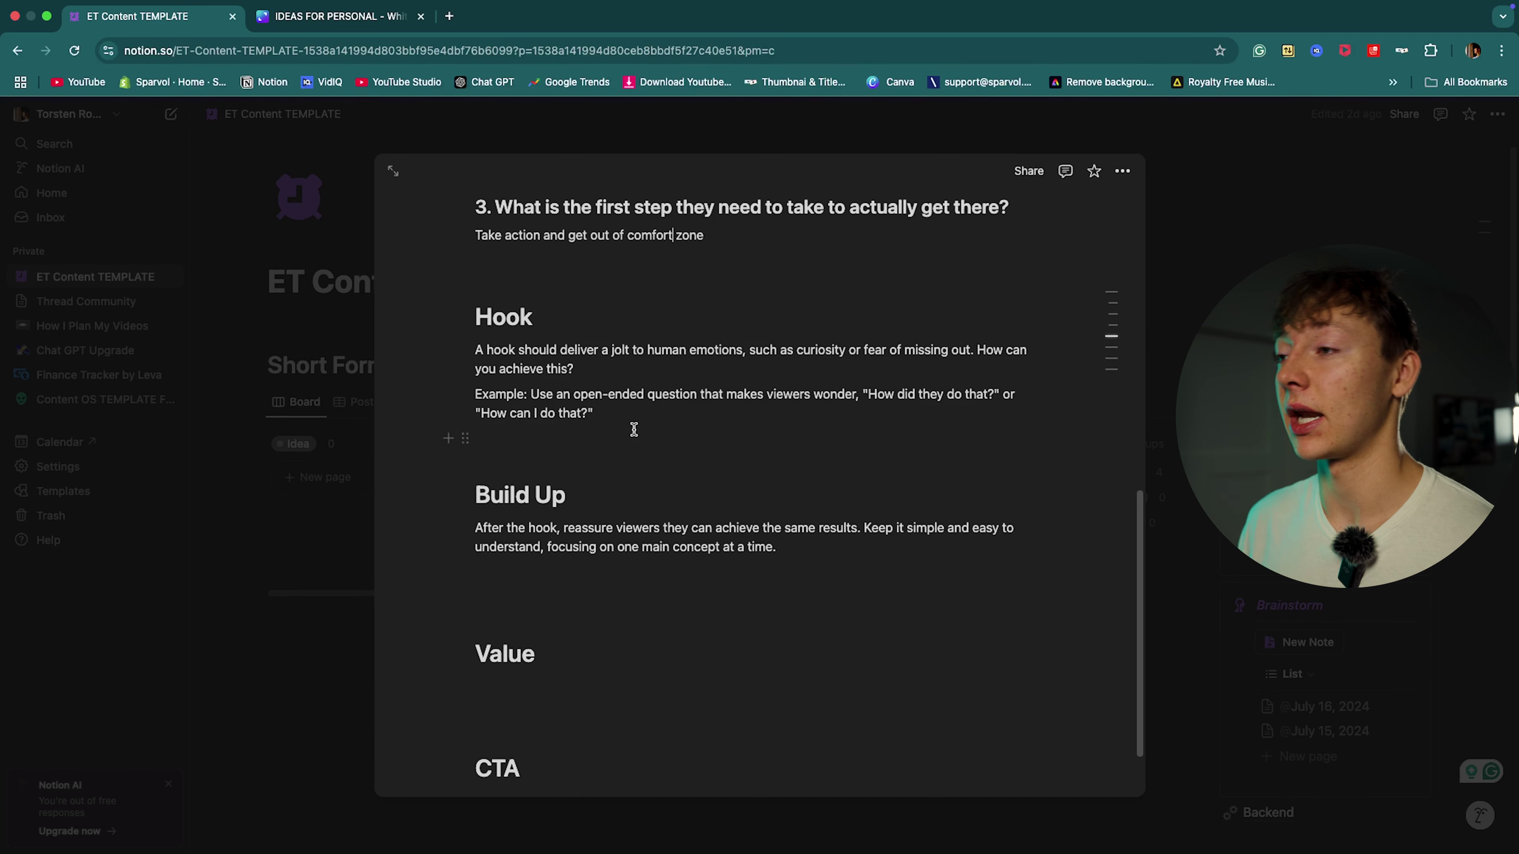
{"action": "left_click", "coordinate": [601, 439]}
{"action": "key", "text": "Return"}
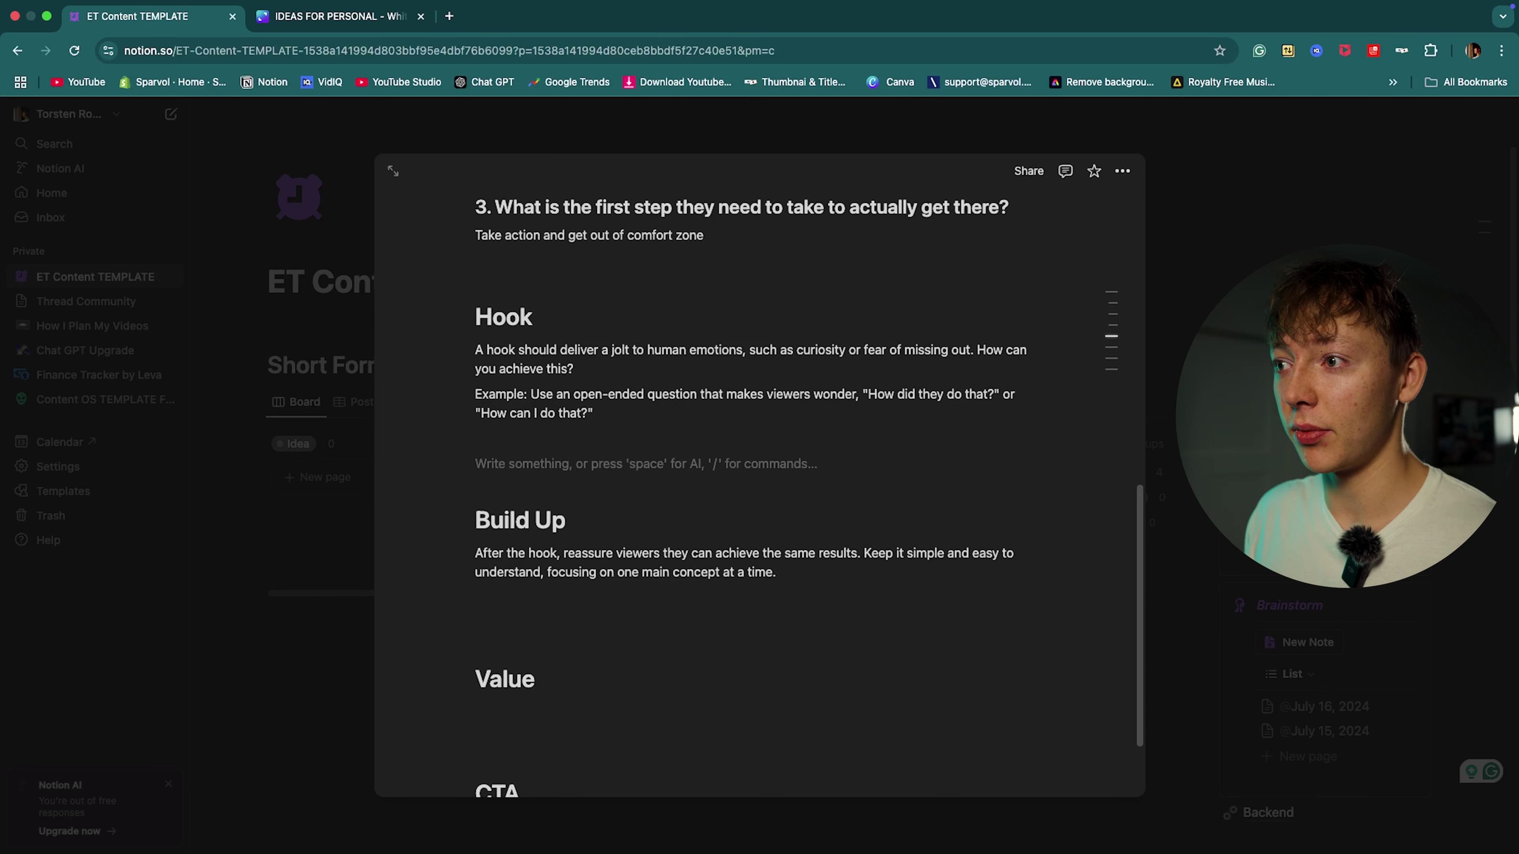
{"action": "key", "text": "super+v"}
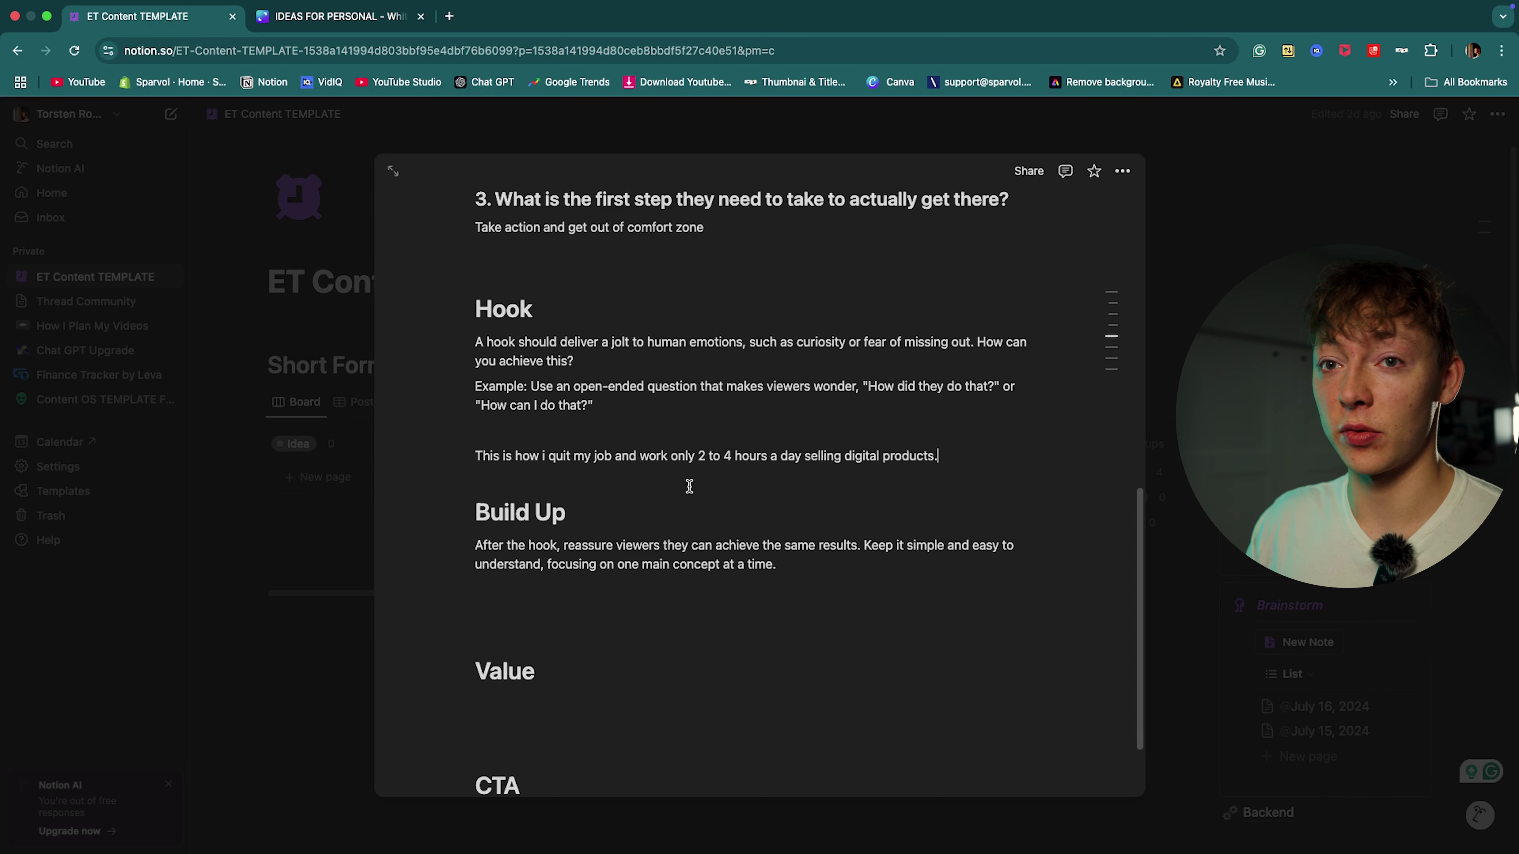
Step: Copy the new hook line from Notion into a ChatGPT message and send it with the request "help me make this better"
{"action": "left_click_drag", "start_coordinate": [475, 456], "coordinate": [953, 462]}
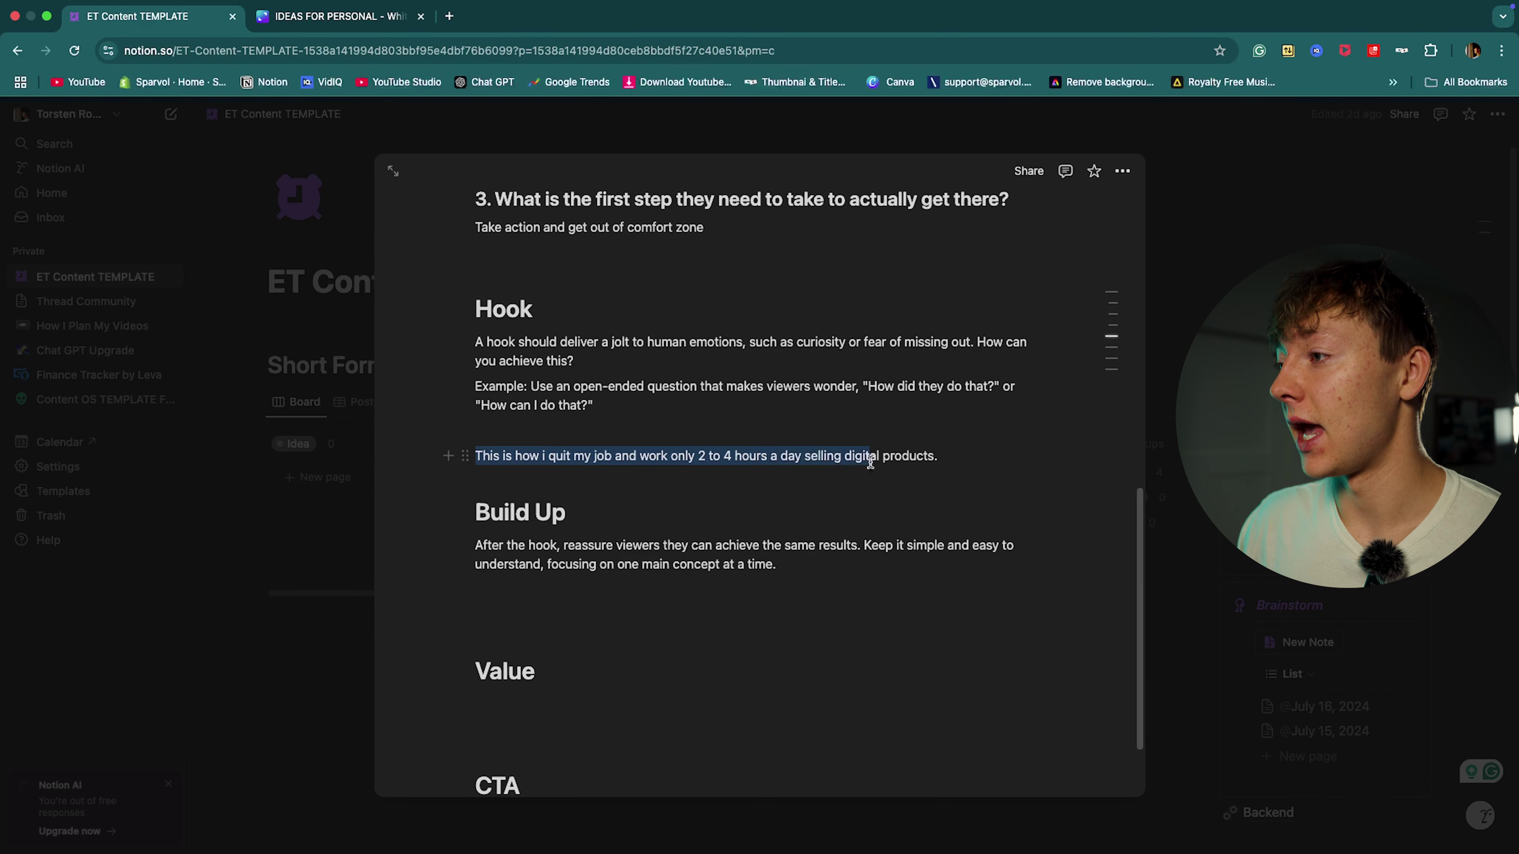
{"action": "right_click", "coordinate": [777, 457]}
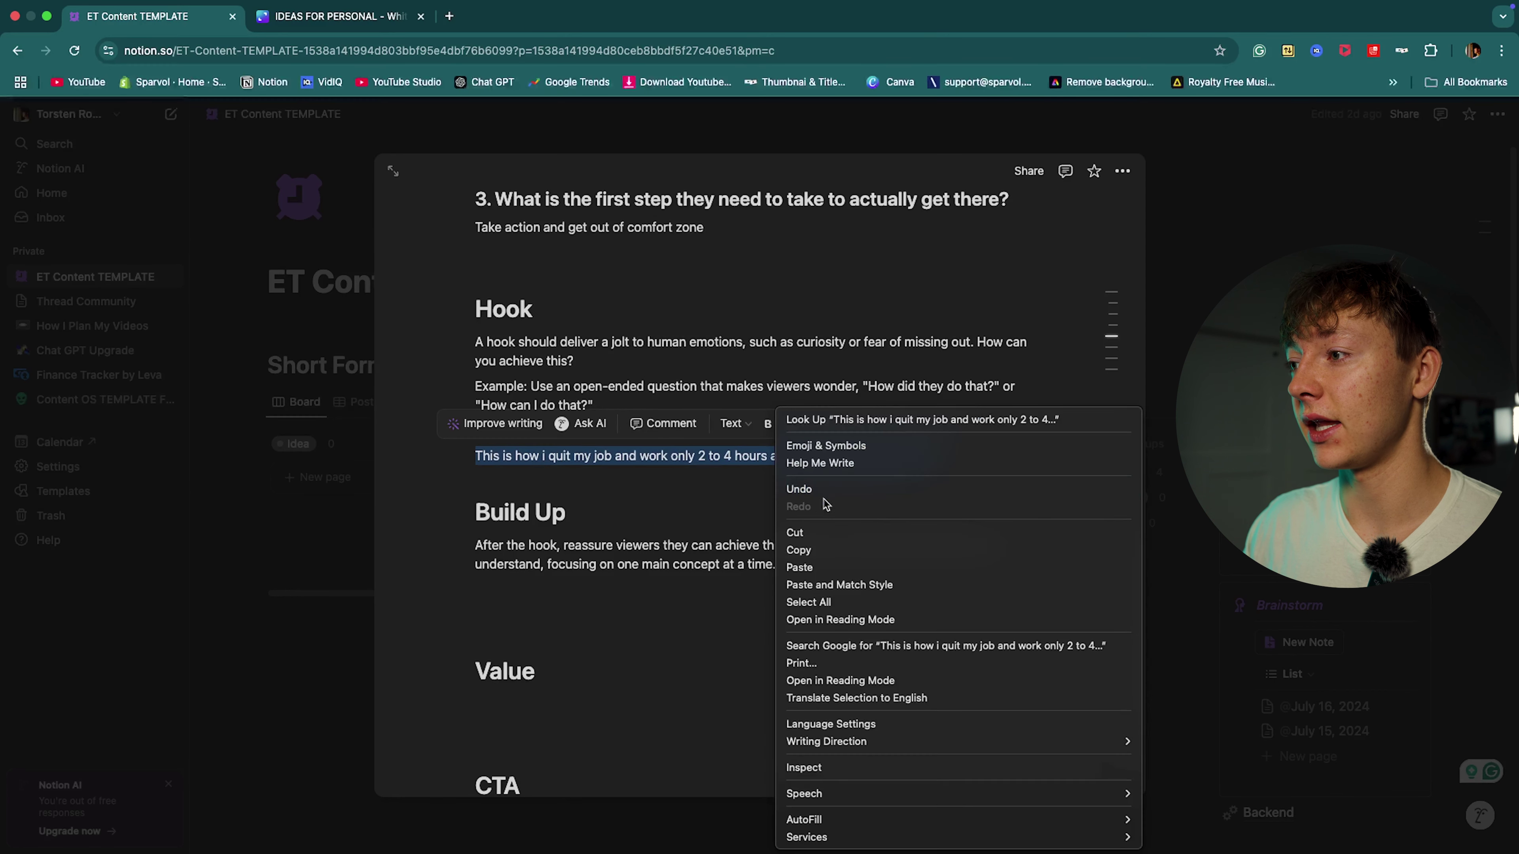
{"action": "left_click", "coordinate": [808, 550]}
{"action": "left_click", "coordinate": [989, 483]}
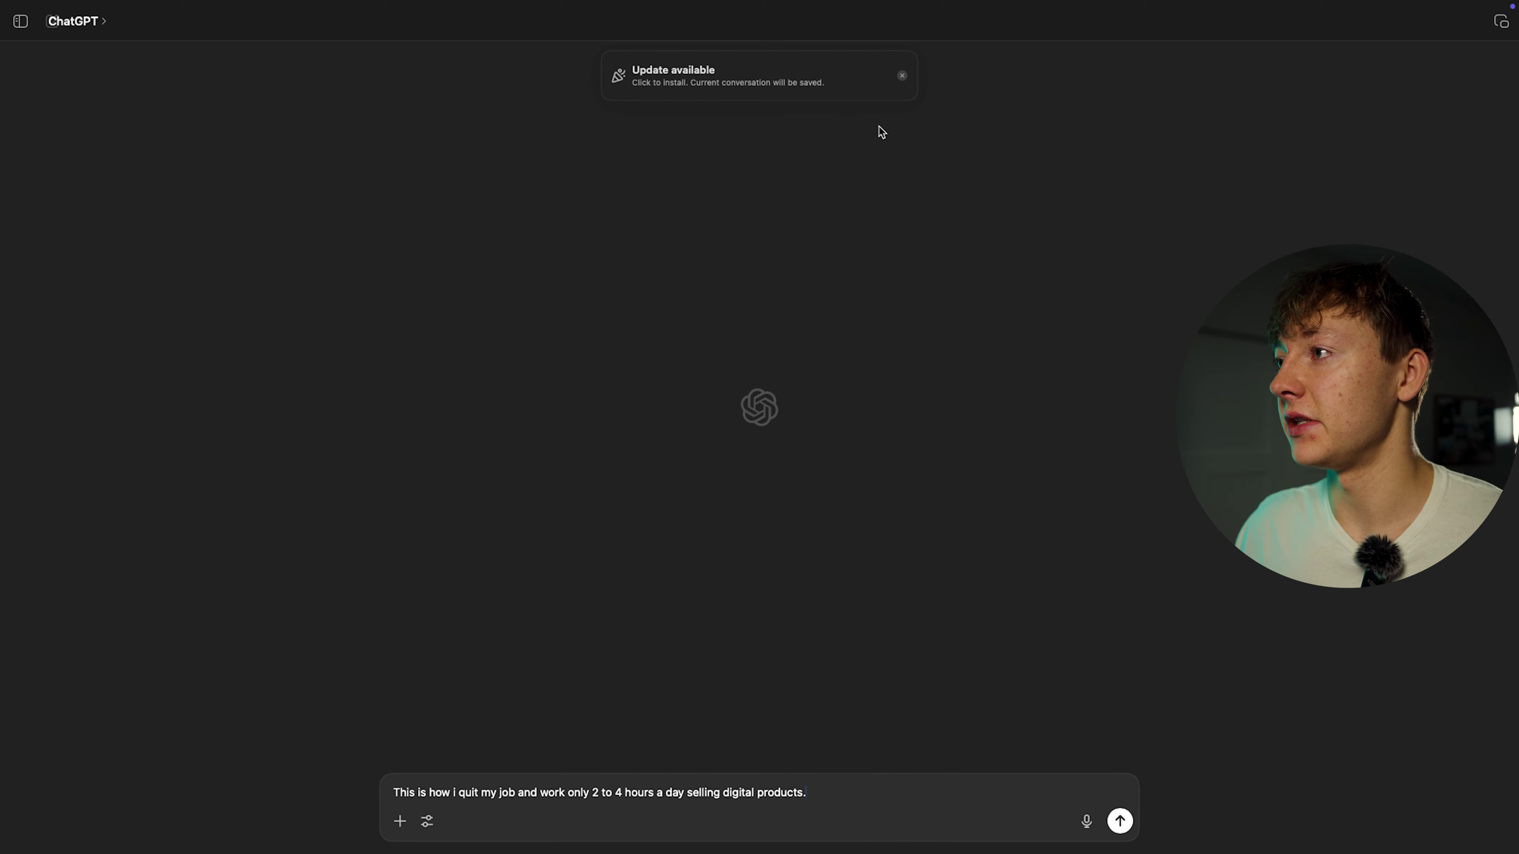
{"action": "left_click", "coordinate": [857, 817]}
{"action": "key", "text": "shift+Return"}
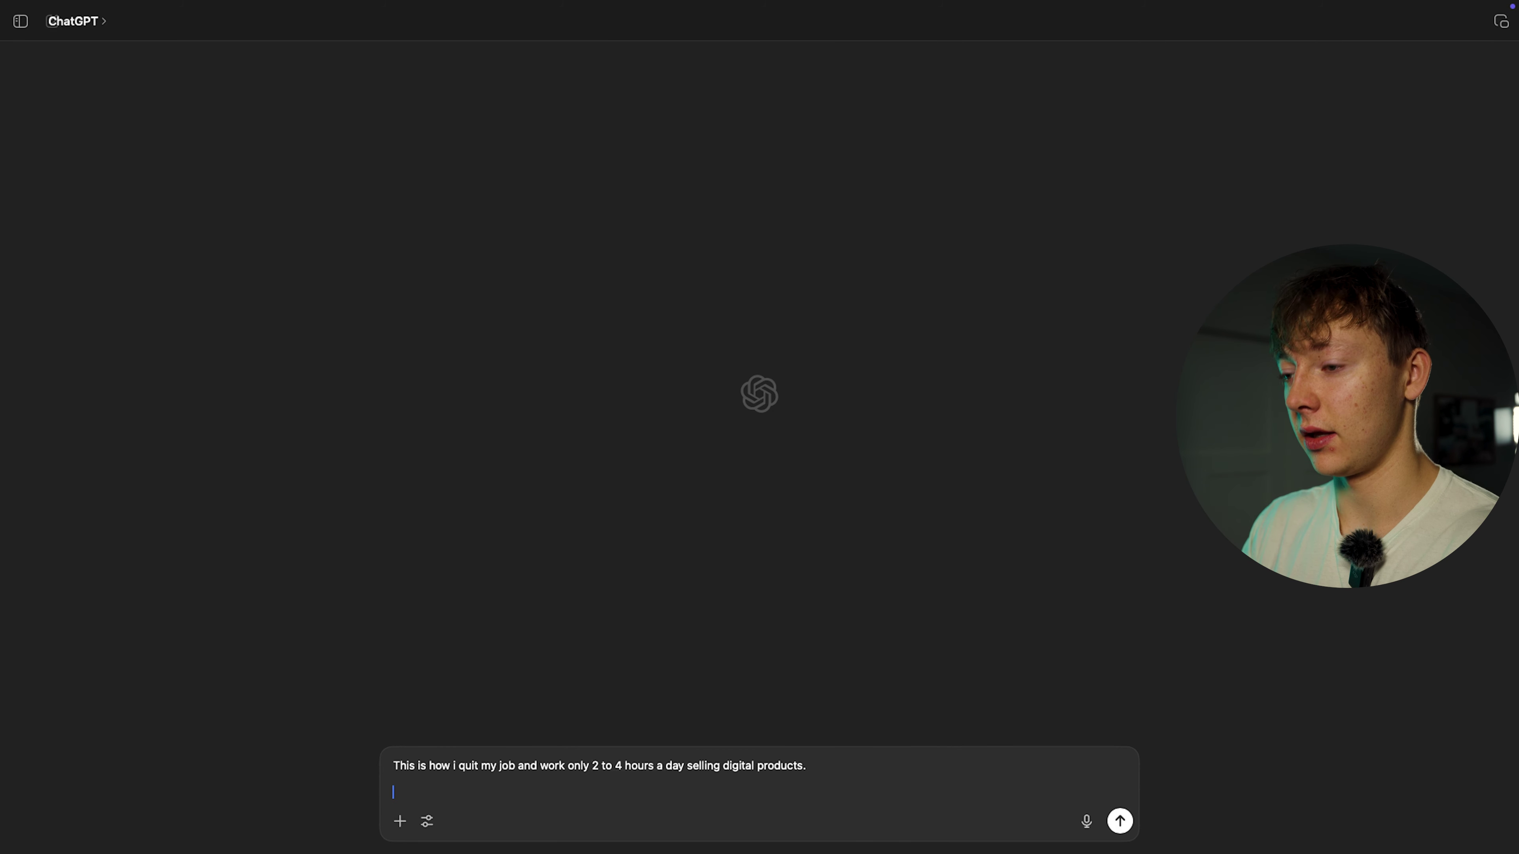
{"action": "type", "text": "help "}
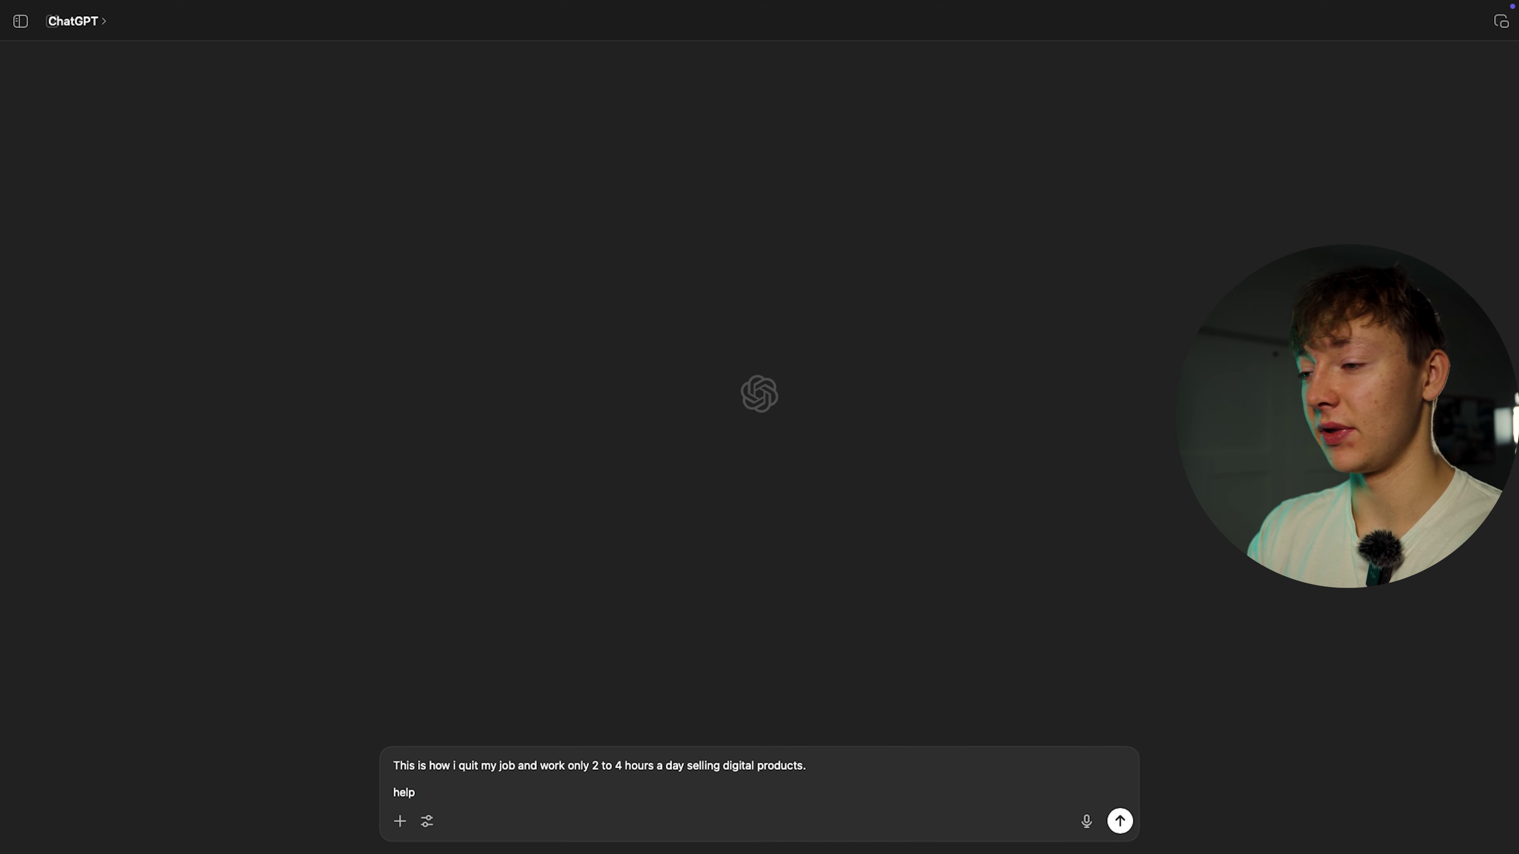
{"action": "type", "text": "me make t"}
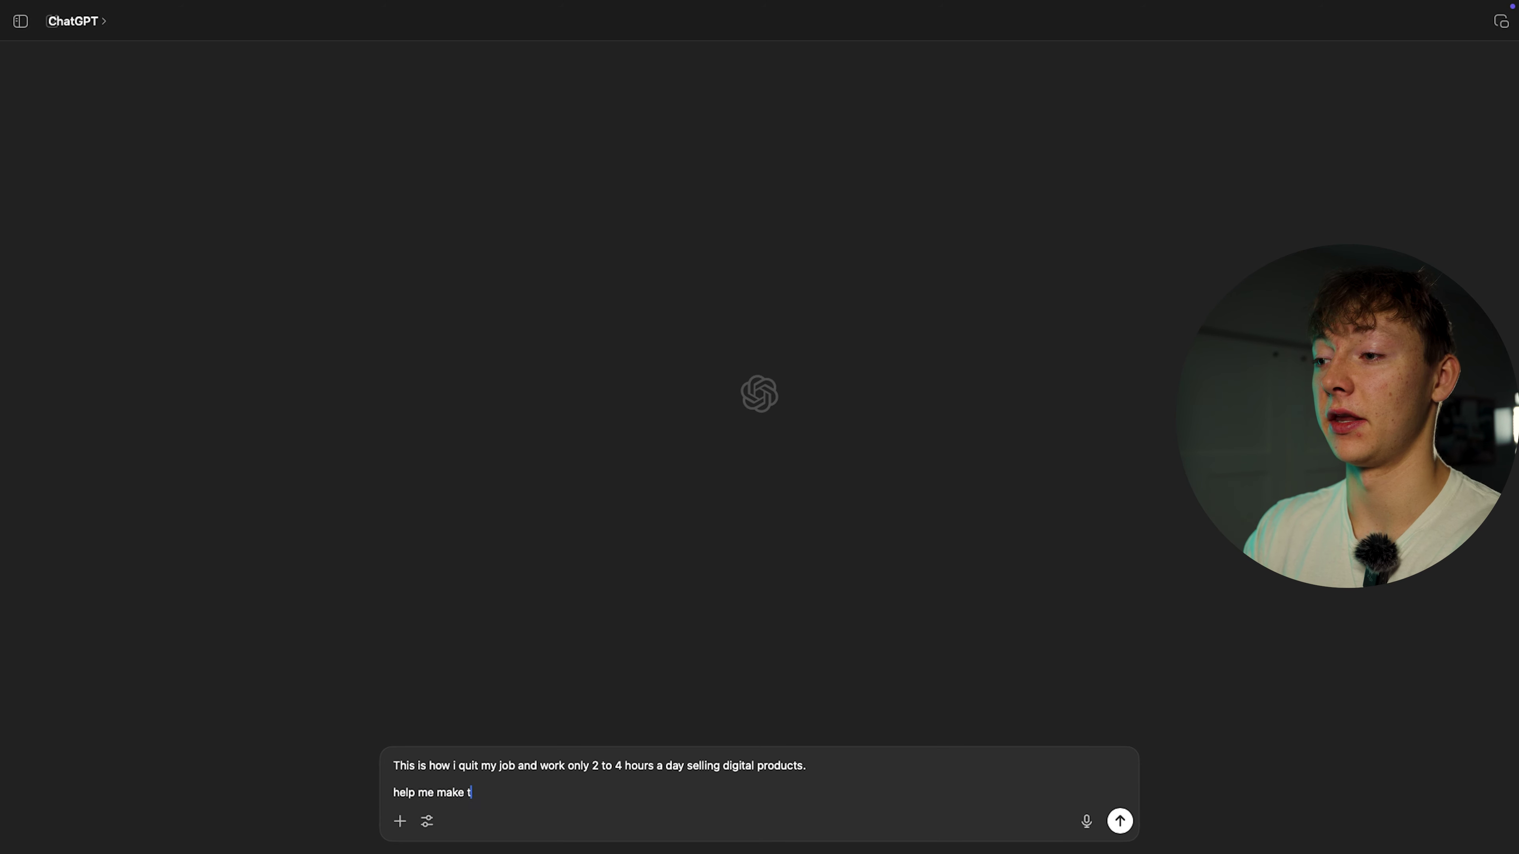
{"action": "type", "text": "his better"}
{"action": "key", "text": "Return"}
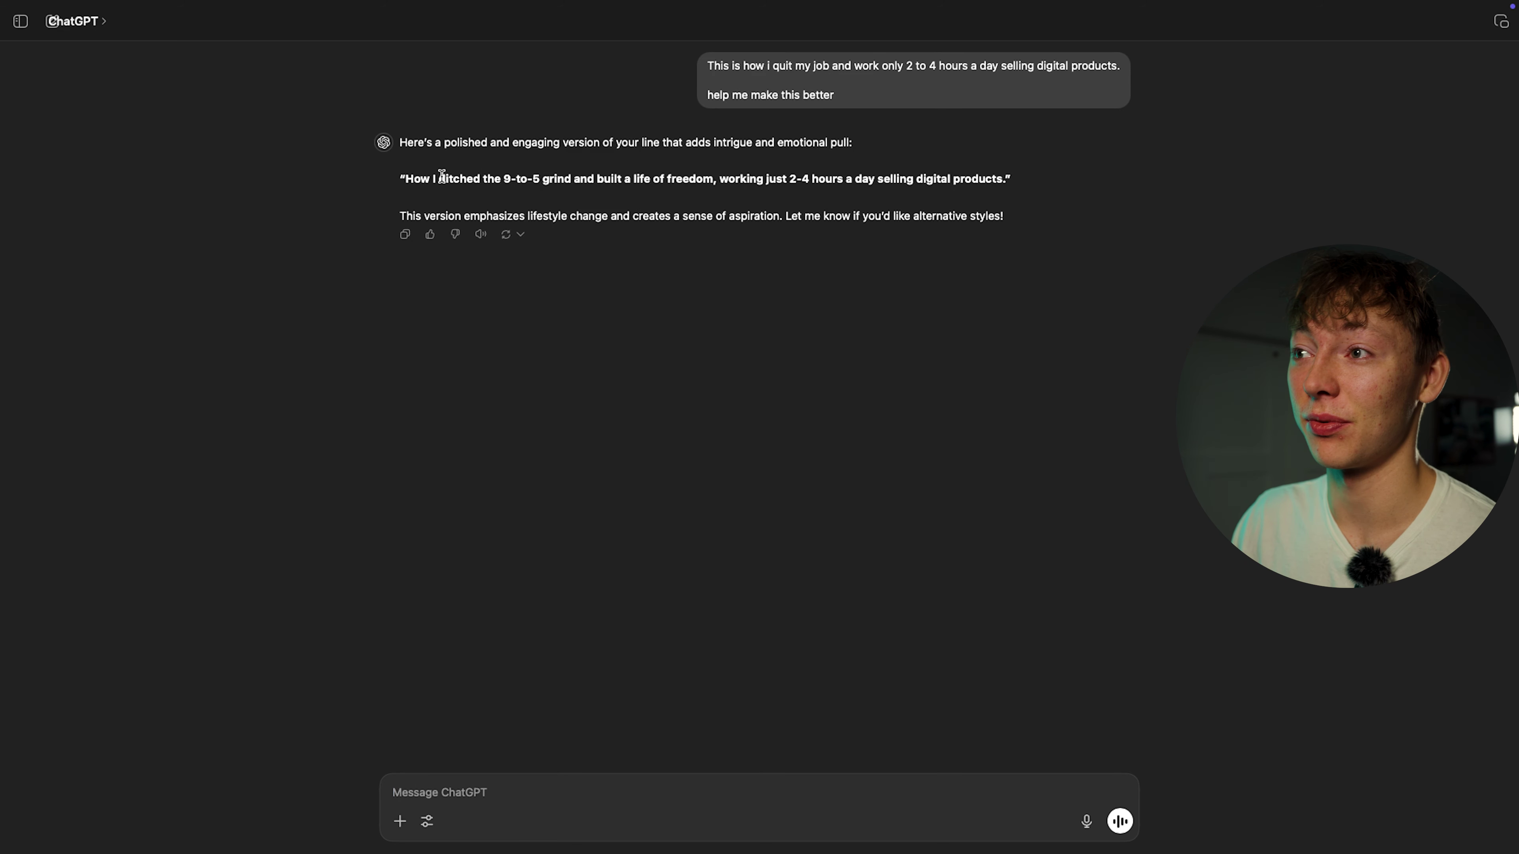
Step: Replace the hook line in Notion with ChatGPT's version beginning "How I ditched the 9-to-5 grind and built a life of freedom"
{"action": "left_click_drag", "start_coordinate": [406, 178], "coordinate": [996, 167]}
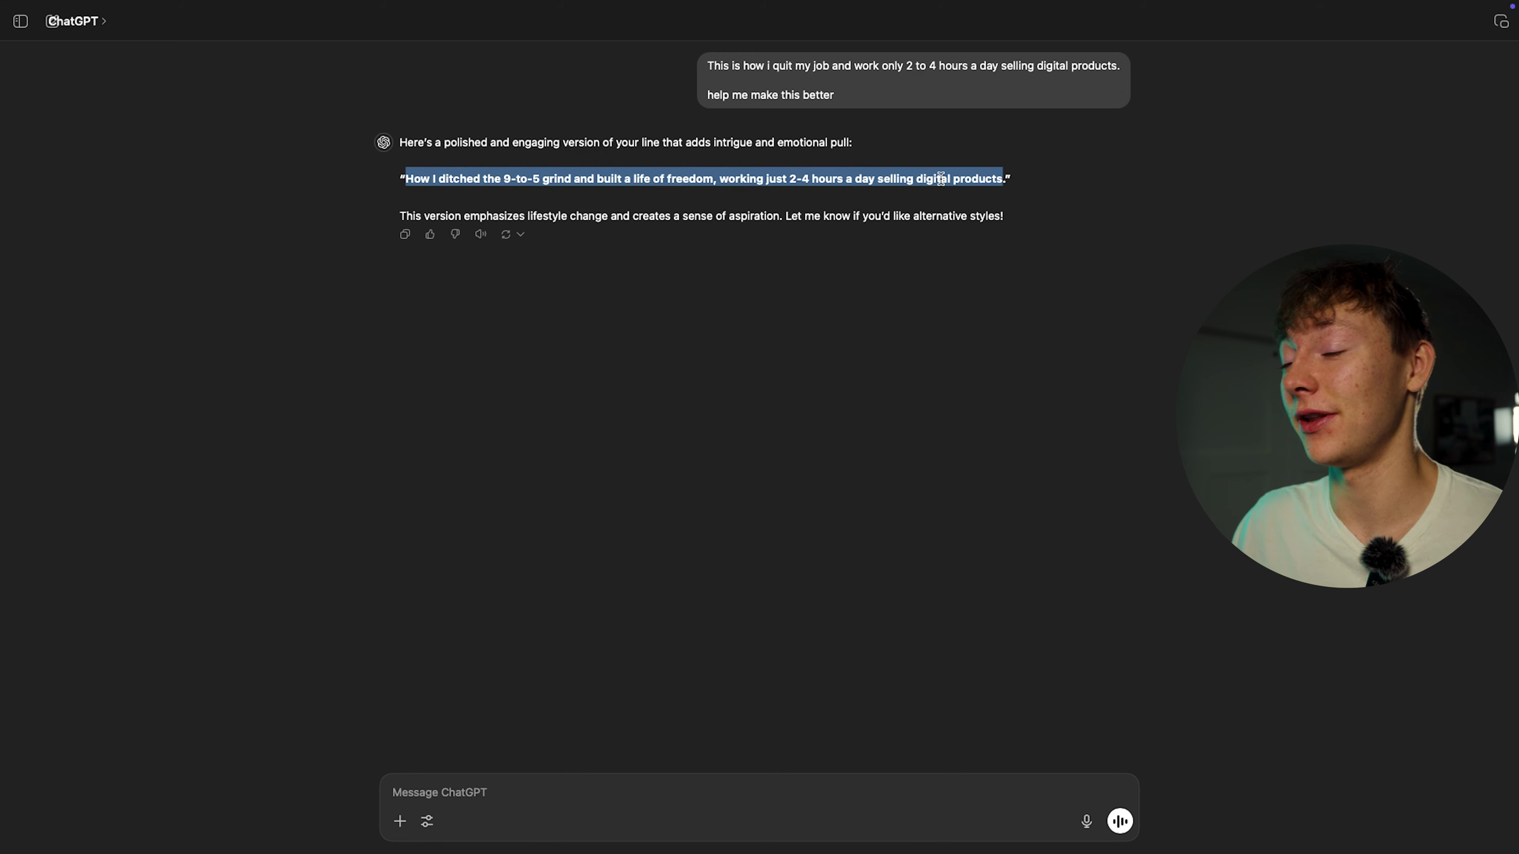
{"action": "key", "text": "super+Tab"}
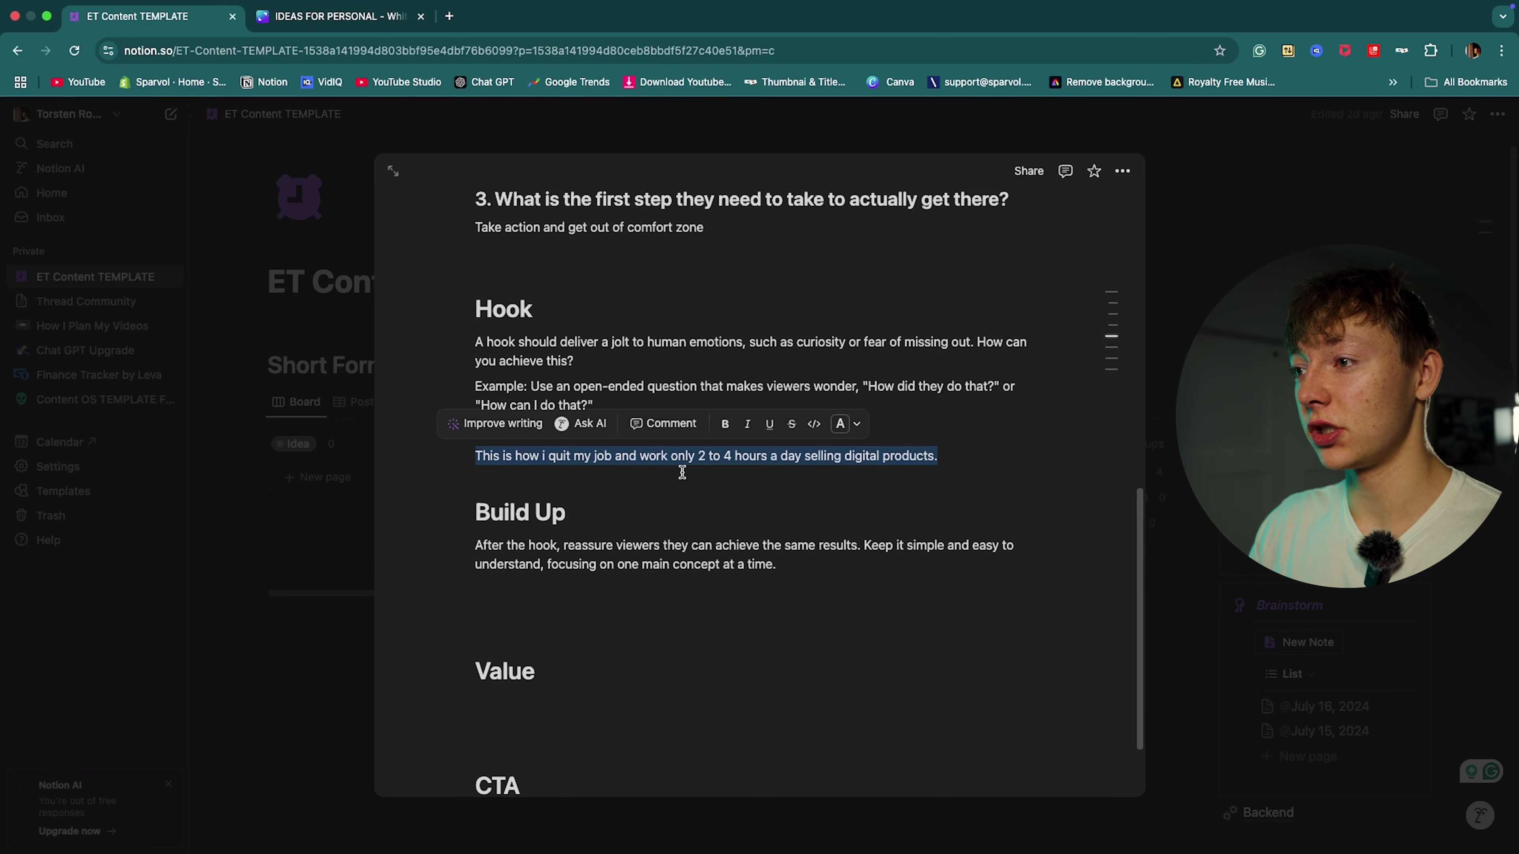
{"action": "key", "text": "super+v"}
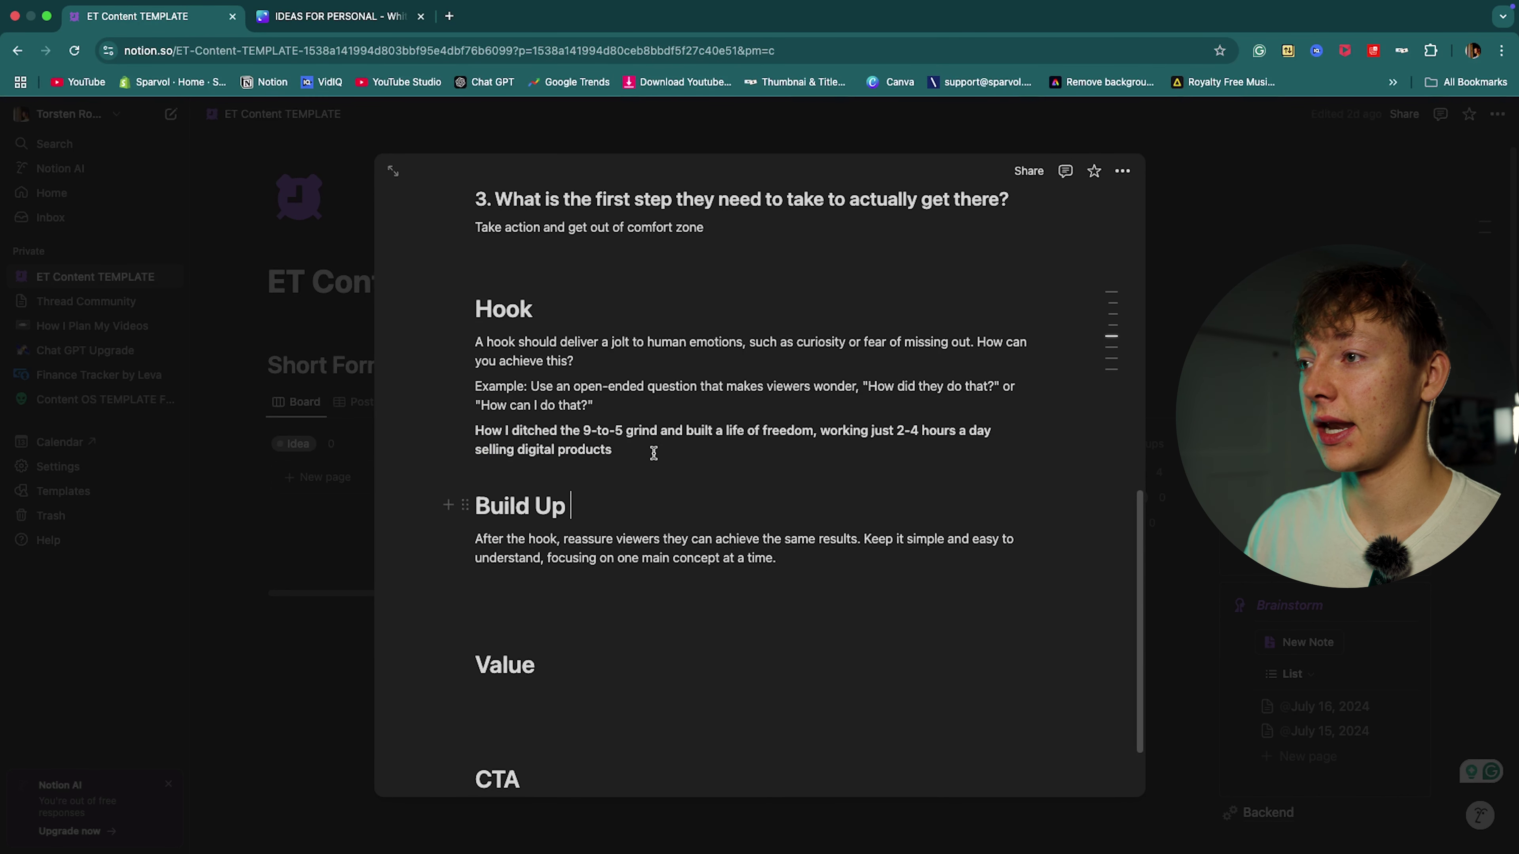
Step: Add a line below the Build Up guidance about quitting the job in just three months with digital products by following one principle
{"action": "left_click", "coordinate": [637, 578]}
{"action": "scroll", "coordinate": [625, 574], "scroll_direction": "down", "scroll_amount": 1}
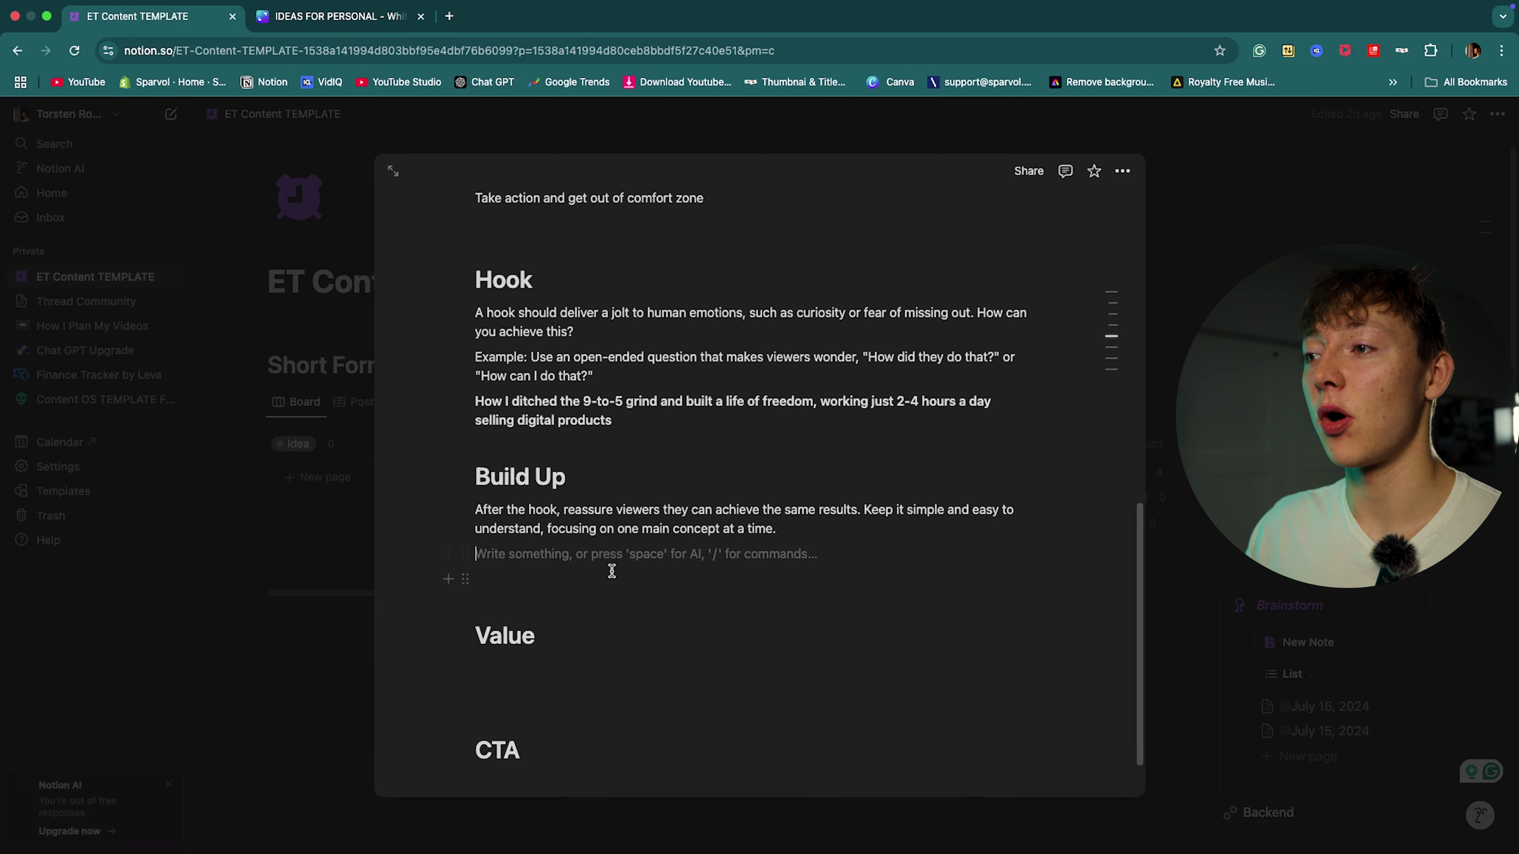
{"action": "scroll", "coordinate": [612, 572], "scroll_direction": "down", "scroll_amount": 2}
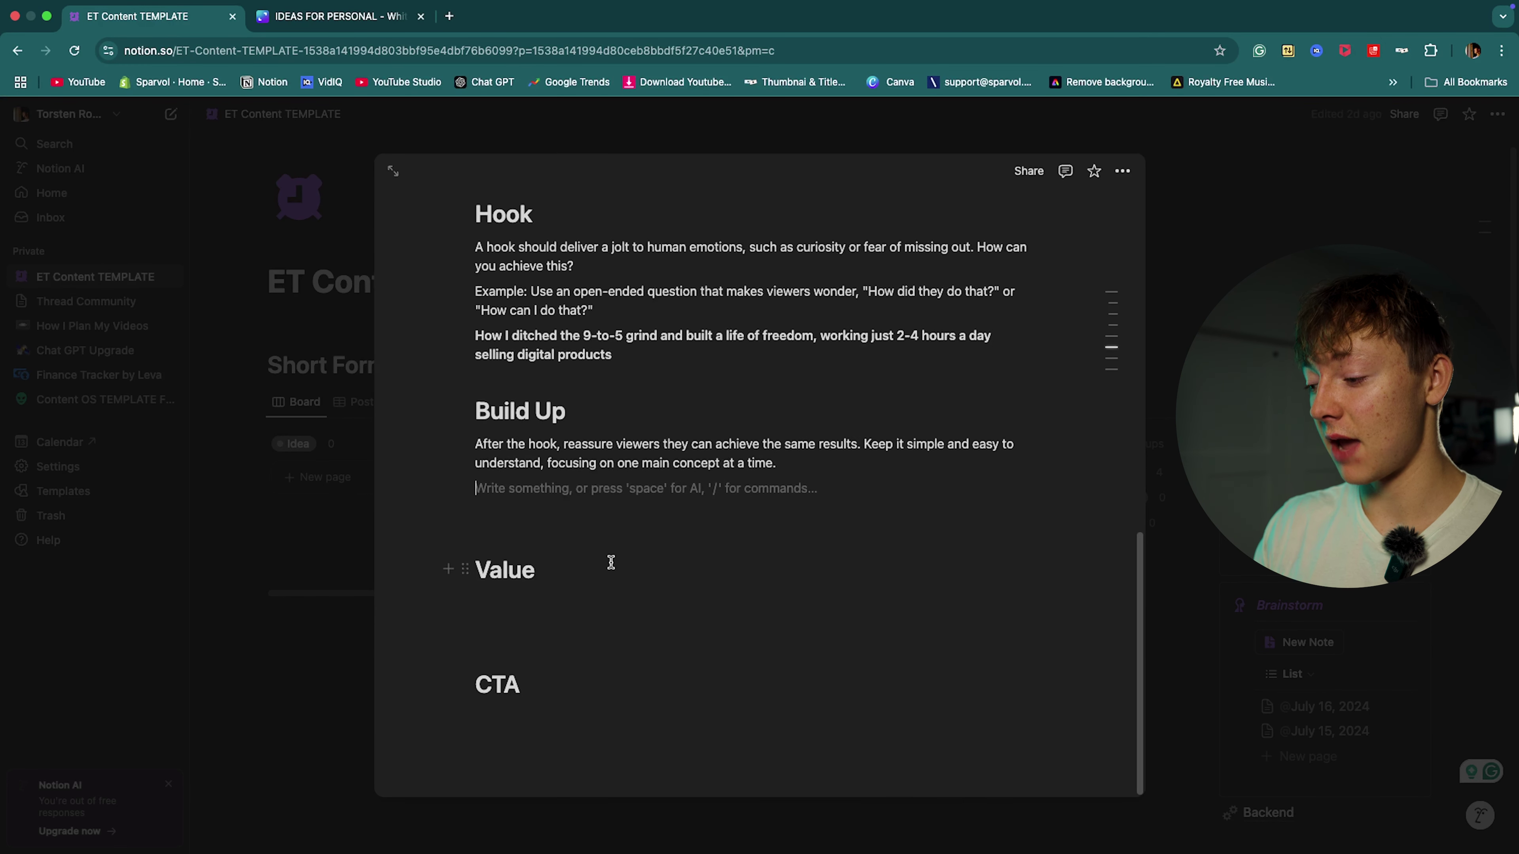
{"action": "key", "text": "Return"}
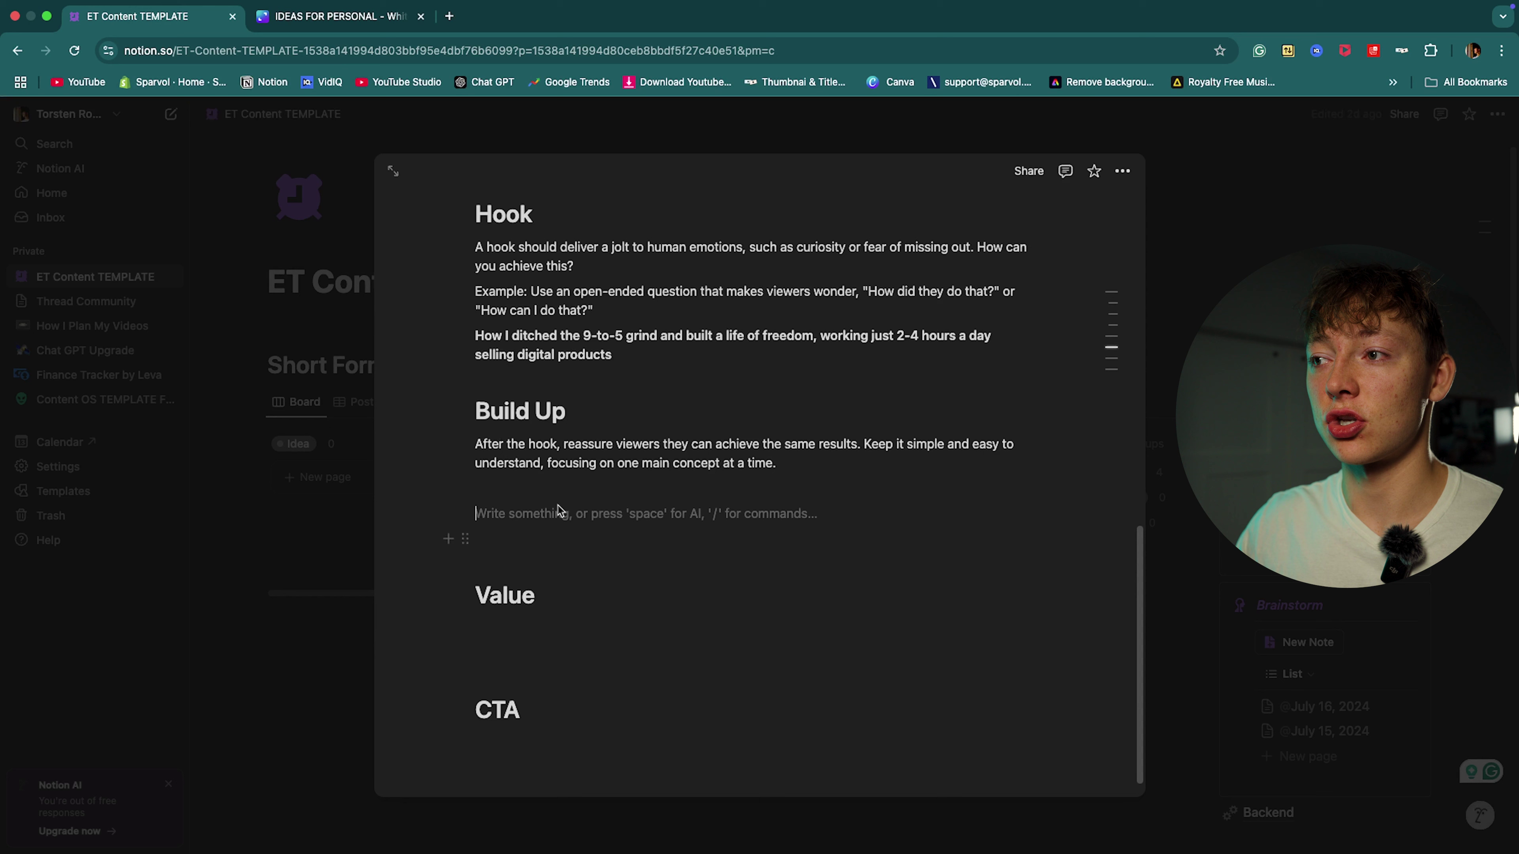
{"action": "scroll", "coordinate": [538, 494], "scroll_direction": "down", "scroll_amount": 1}
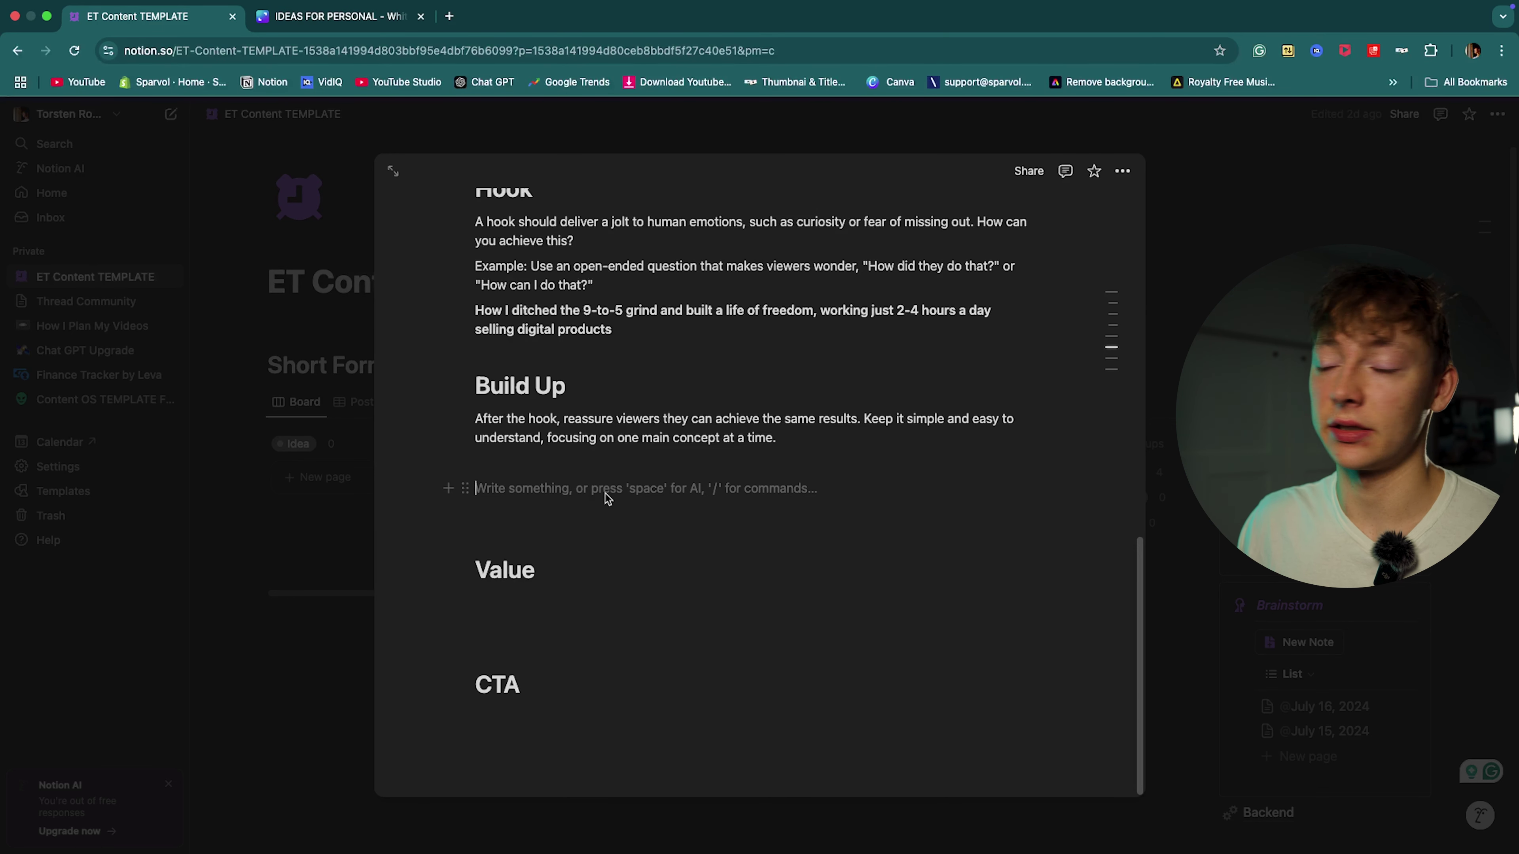
{"action": "key", "text": "super+v"}
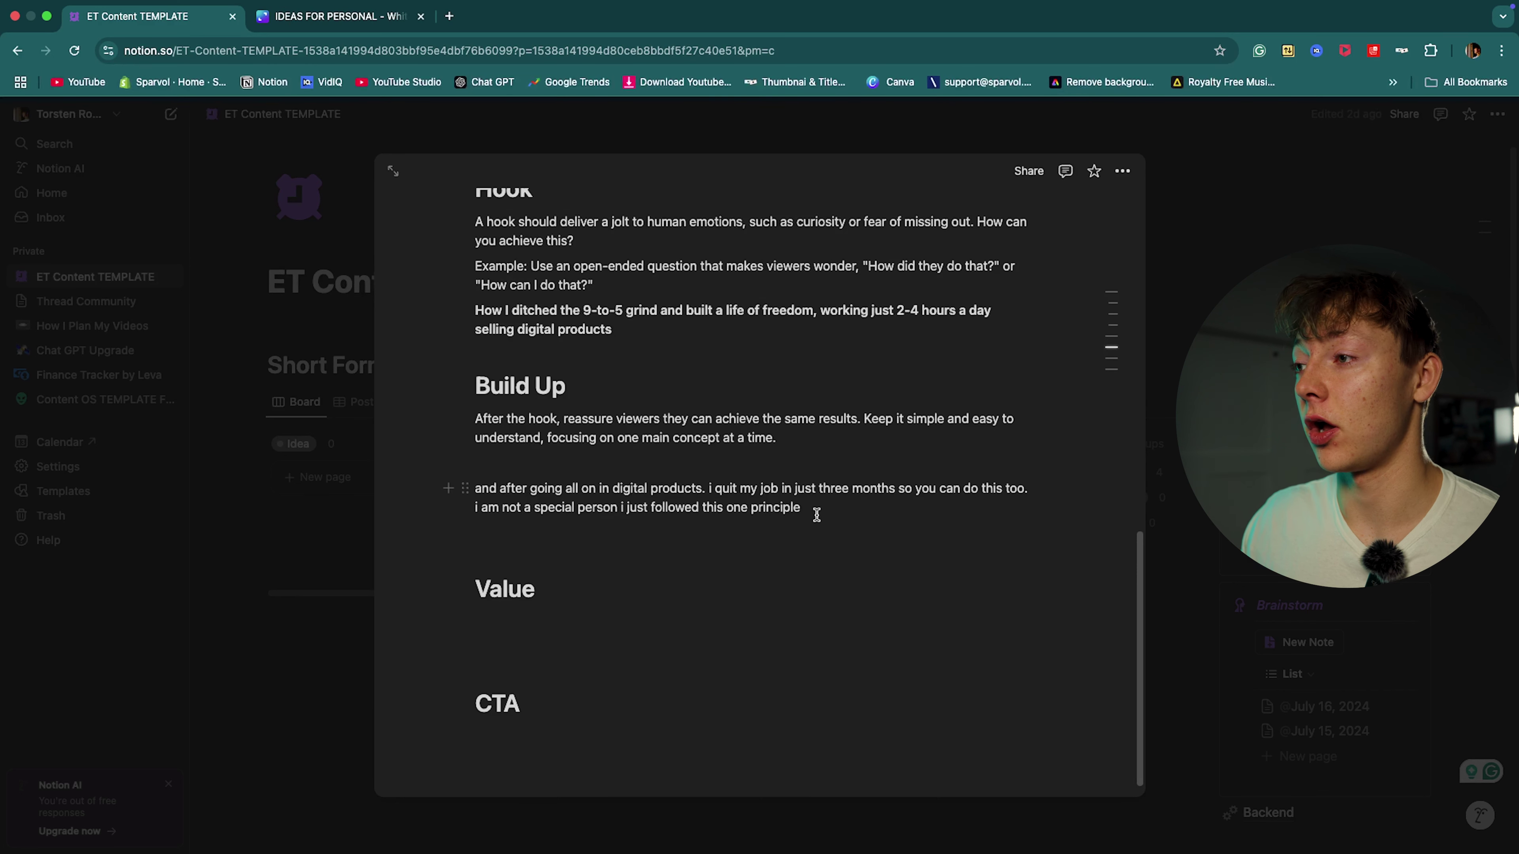
Step: Copy the Build Up line into the ChatGPT conversation for rewriting, and follow up with "talk to me like a friend would"
{"action": "left_click_drag", "start_coordinate": [816, 515], "coordinate": [482, 479]}
{"action": "left_click_drag", "start_coordinate": [847, 529], "coordinate": [591, 476]}
{"action": "right_click", "coordinate": [519, 500]}
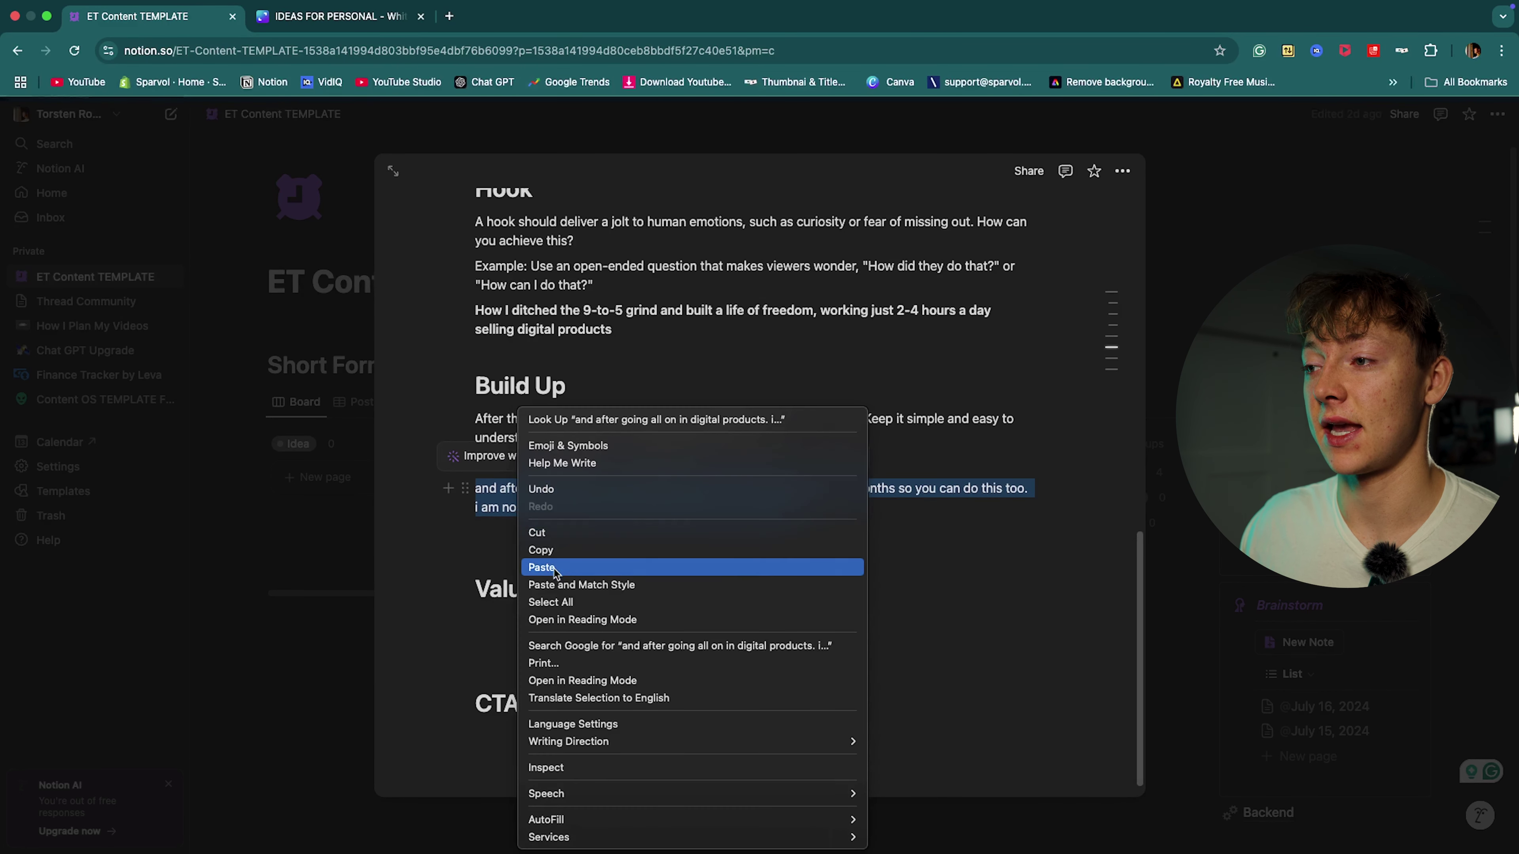
{"action": "left_click", "coordinate": [541, 550]}
{"action": "left_click", "coordinate": [805, 553]}
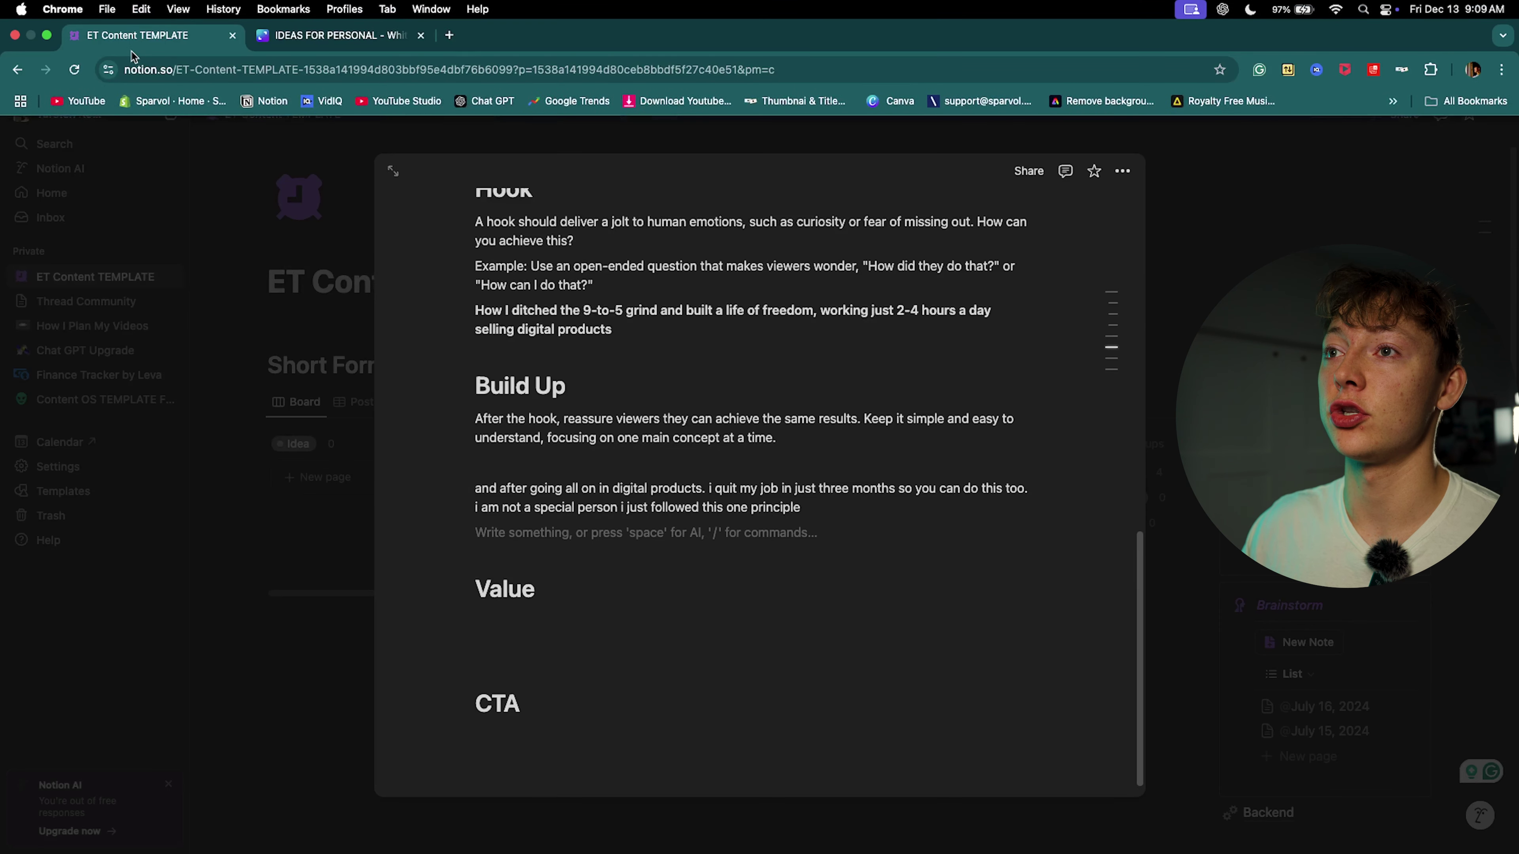
{"action": "left_click", "coordinate": [459, 815]}
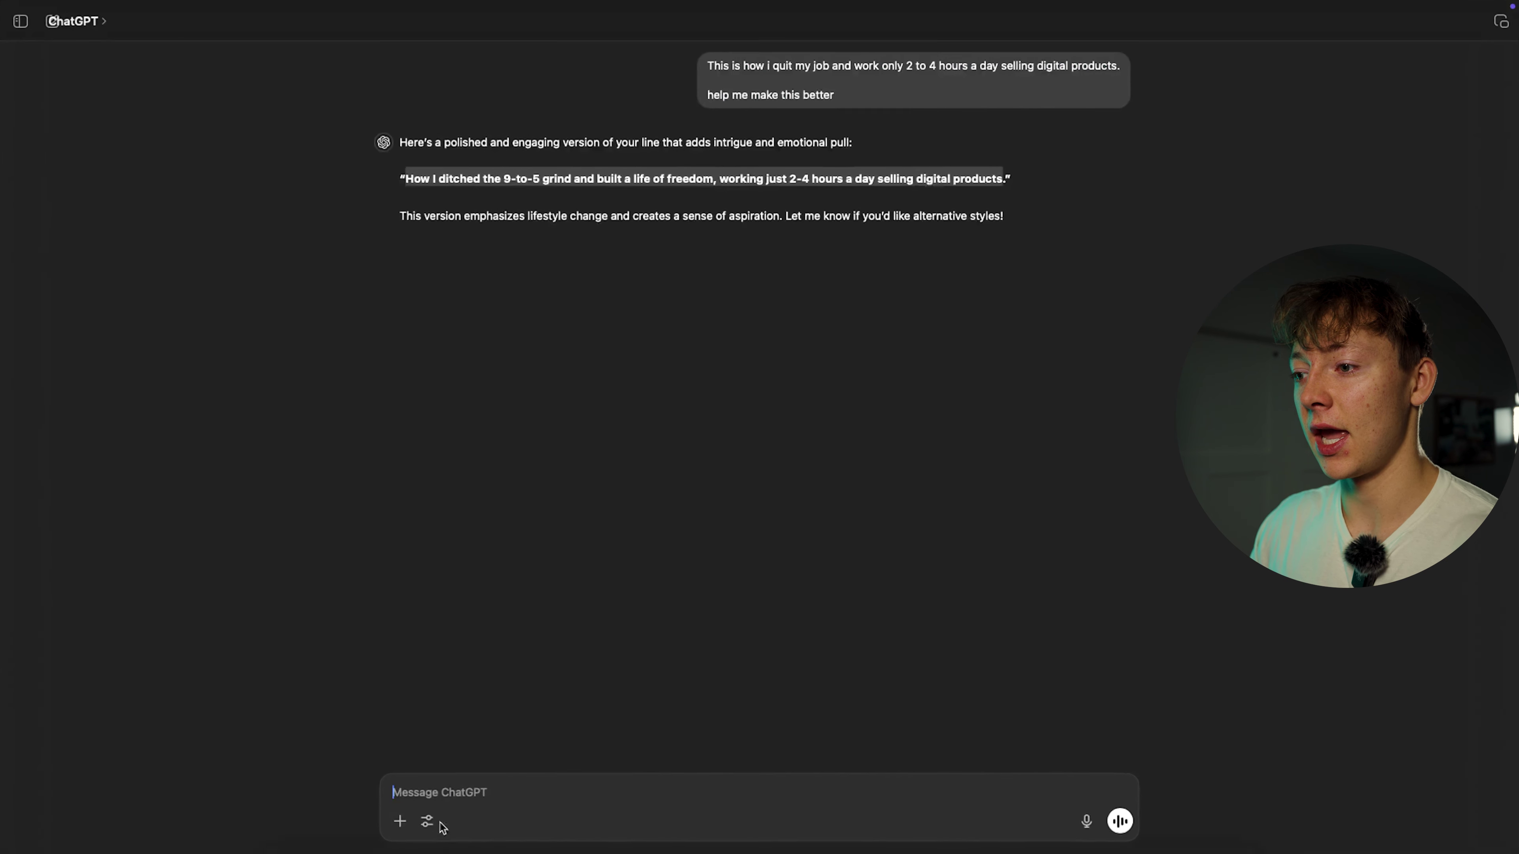
{"action": "key", "text": "super+v"}
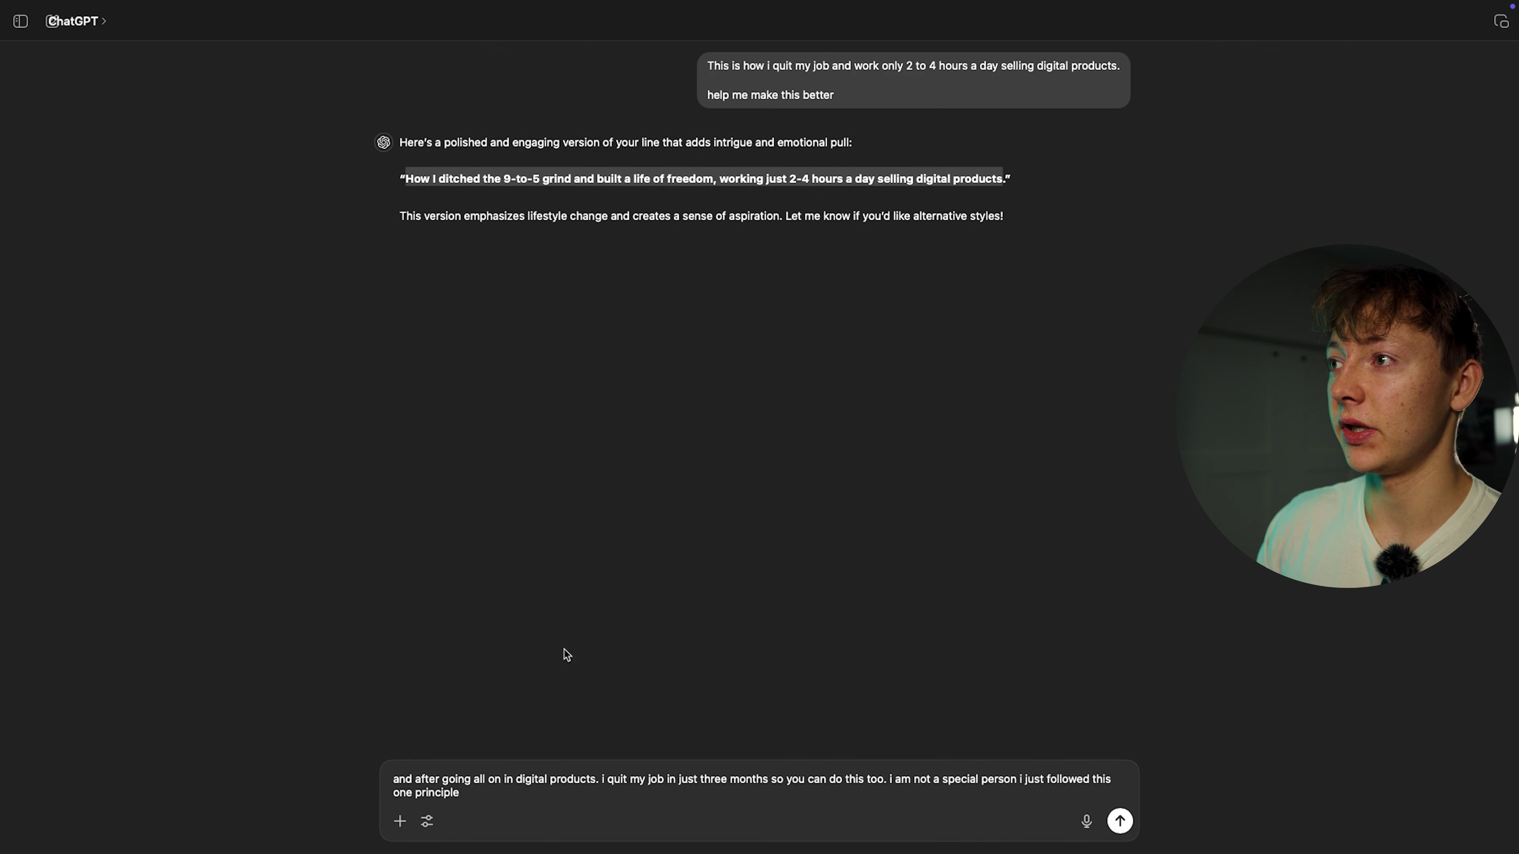
{"action": "key", "text": "Return"}
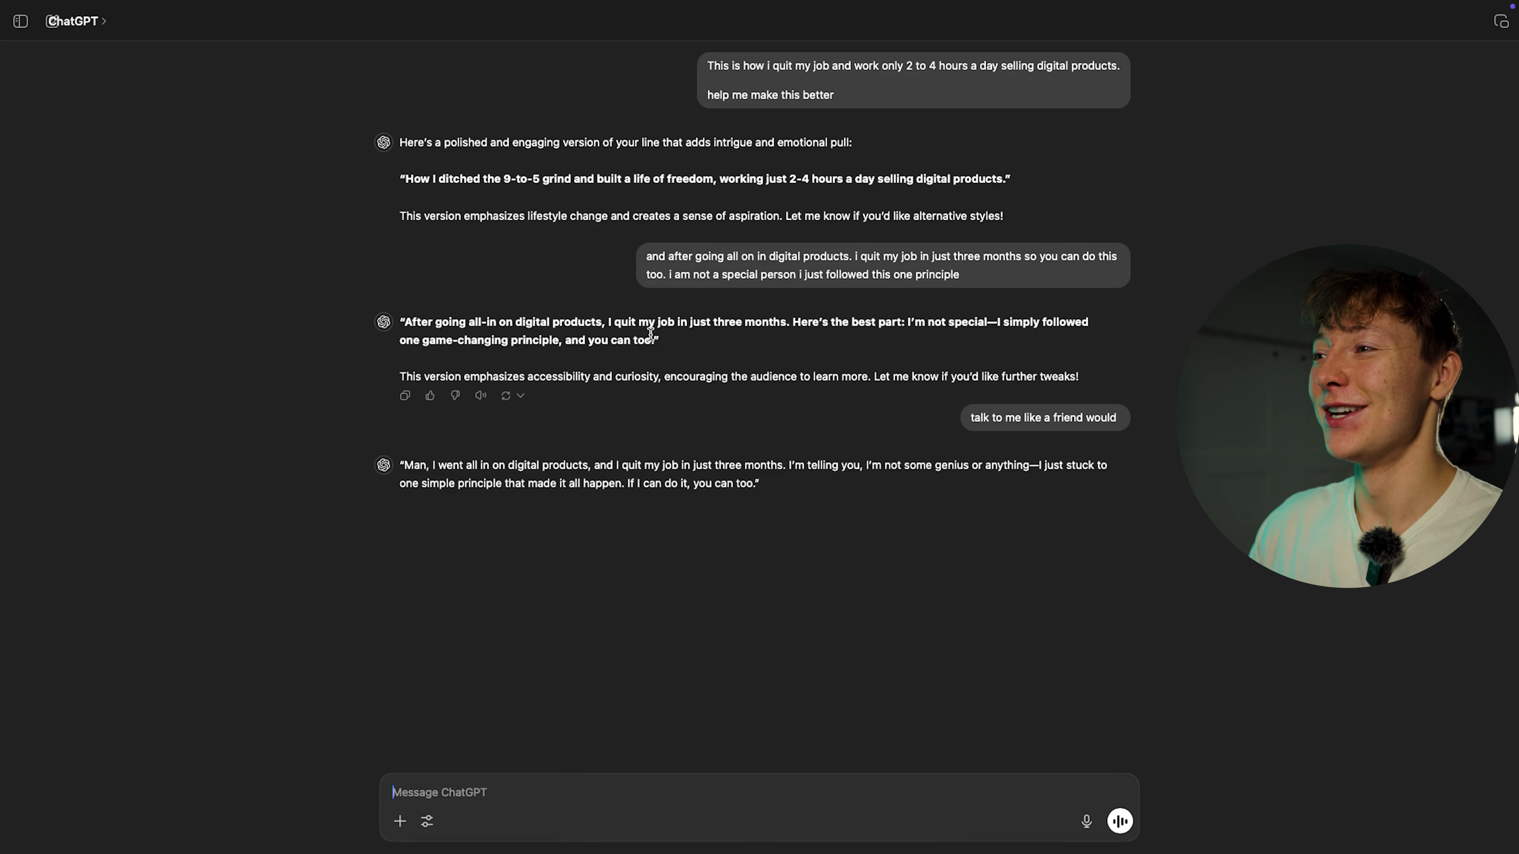
Step: Replace the Build Up line in Notion with ChatGPT's version beginning "After going all-in on digital products, I quit my job in just three months"
{"action": "left_click_drag", "start_coordinate": [650, 334], "coordinate": [407, 323]}
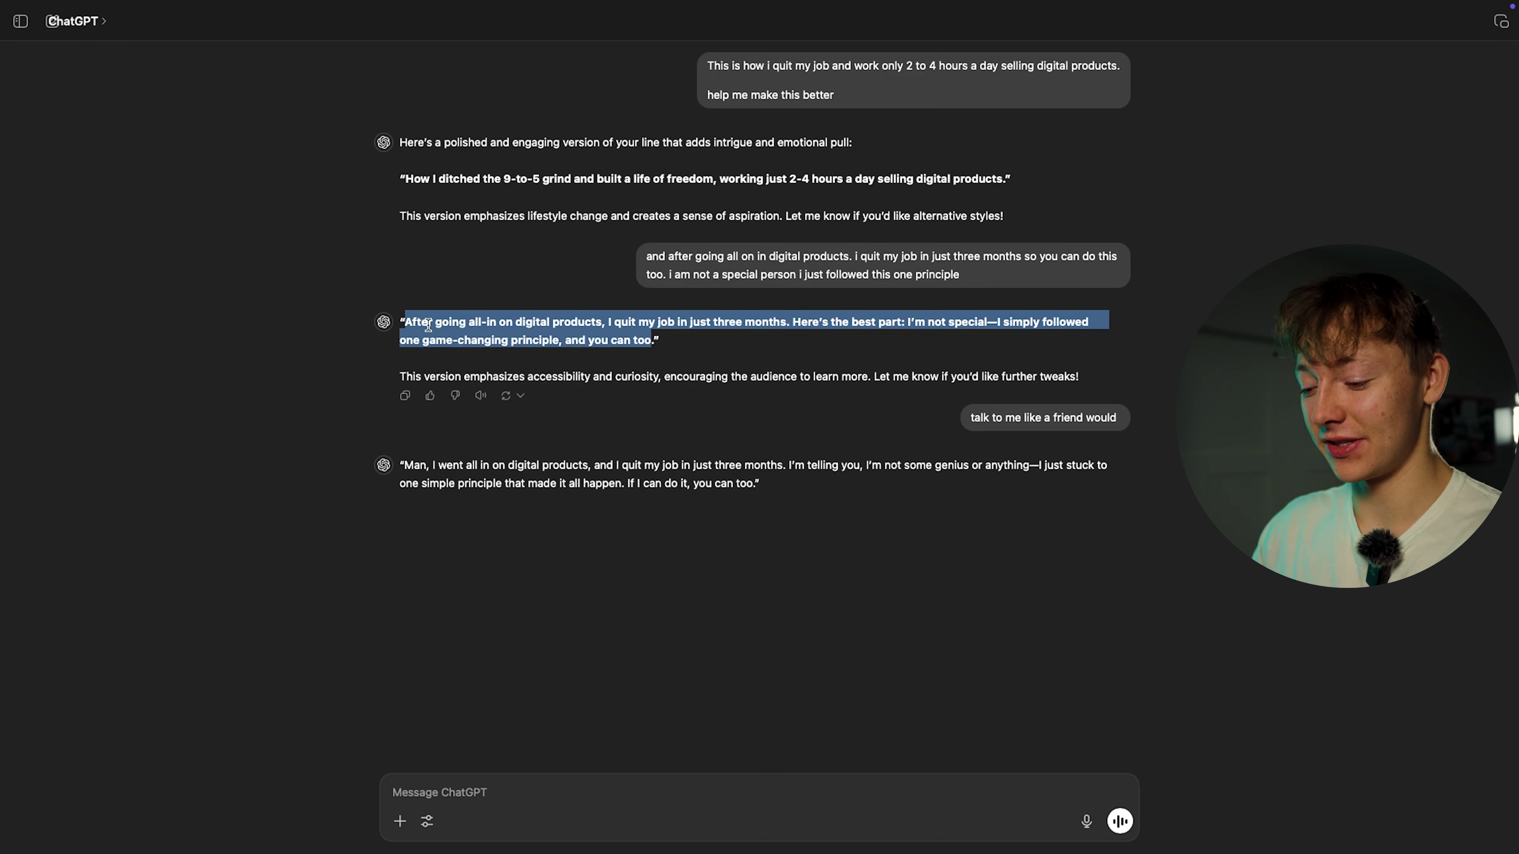
{"action": "left_click", "coordinate": [40, 34]}
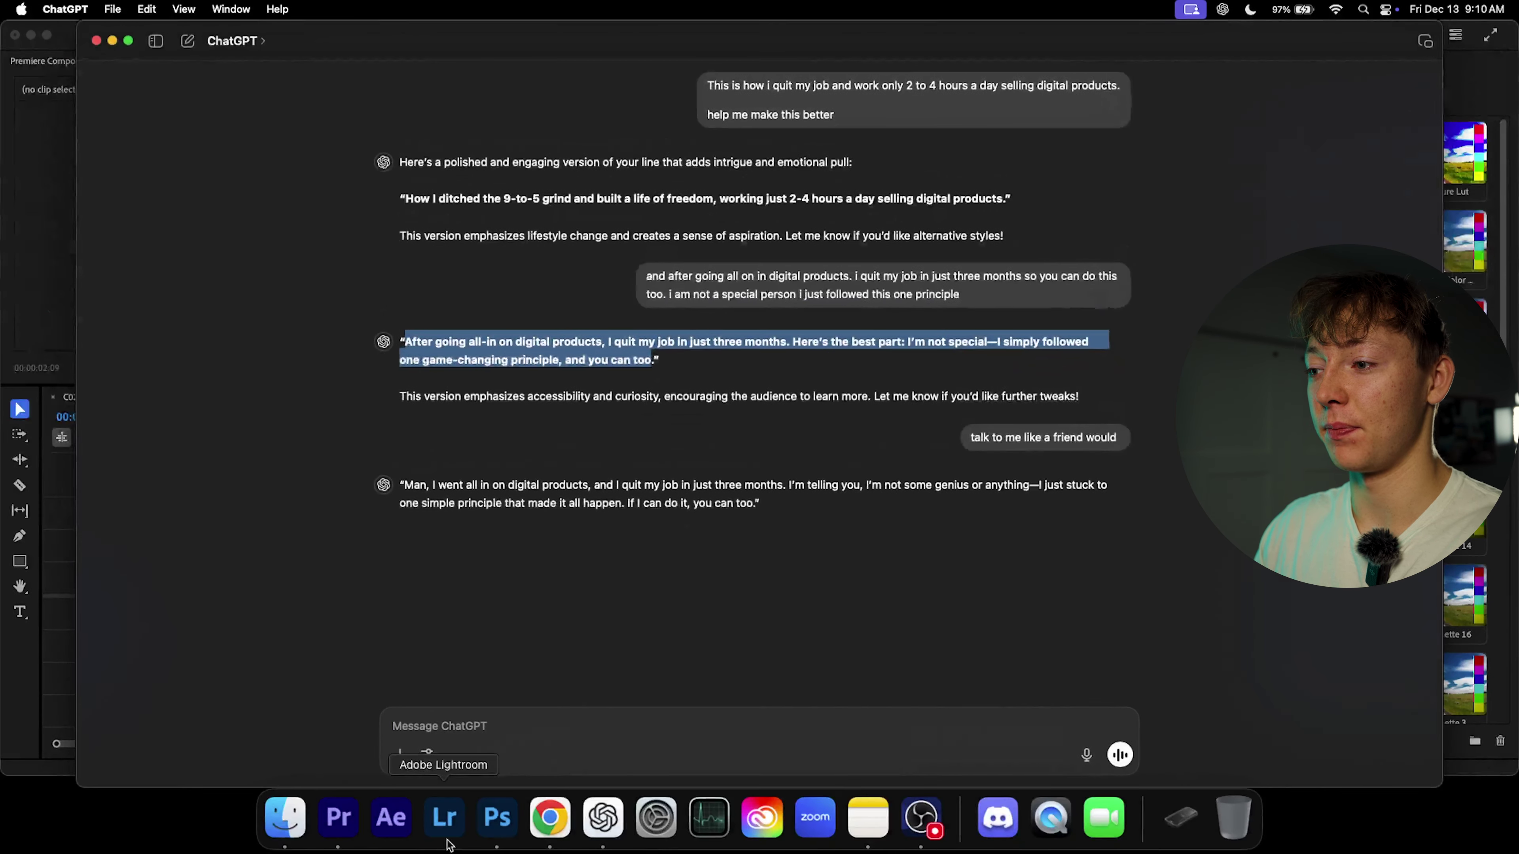
{"action": "left_click", "coordinate": [561, 829]}
{"action": "left_click_drag", "start_coordinate": [804, 507], "coordinate": [474, 488]}
{"action": "key", "text": "super+v"}
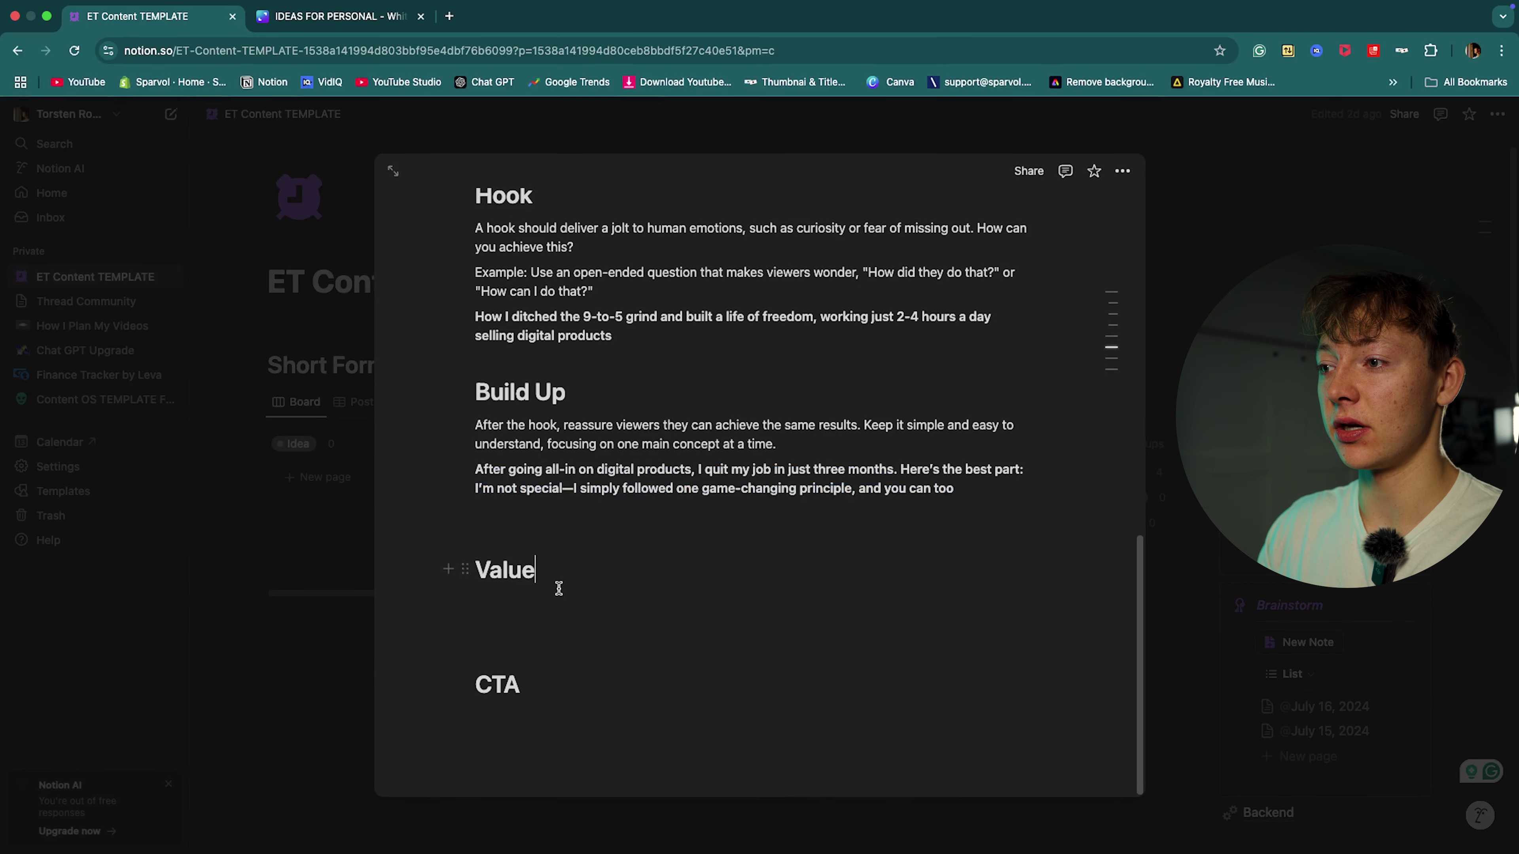
Step: Fill in the CTA section with "share this with a friend or make sure to follow me"
{"action": "left_click", "coordinate": [575, 596]}
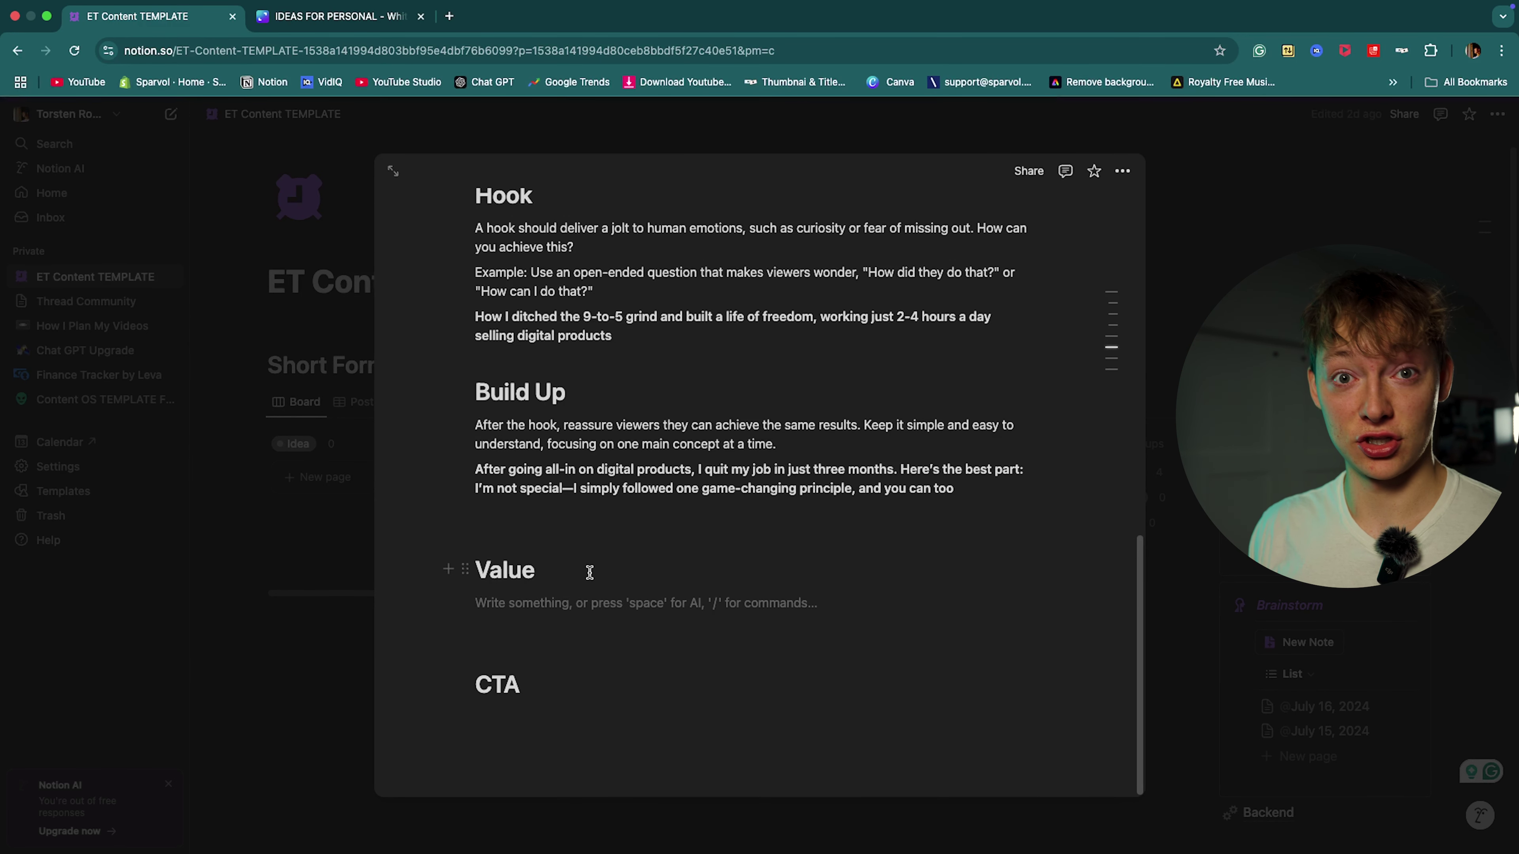
{"action": "left_click", "coordinate": [507, 725]}
{"action": "scroll", "coordinate": [539, 634], "scroll_direction": "down", "scroll_amount": 2}
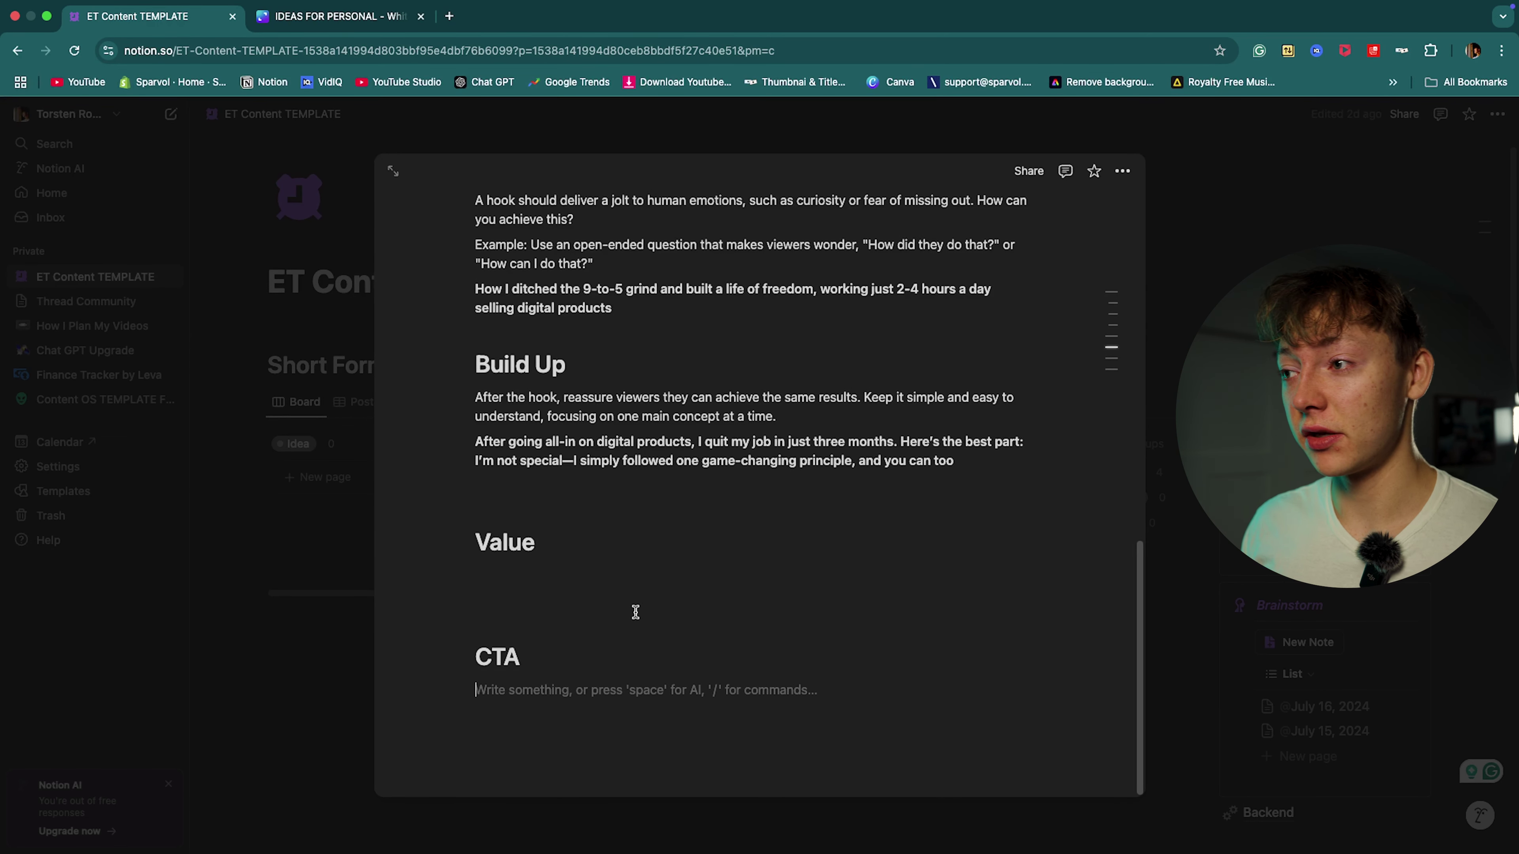
{"action": "type", "text": "share this with a friend or make sure to follow me"}
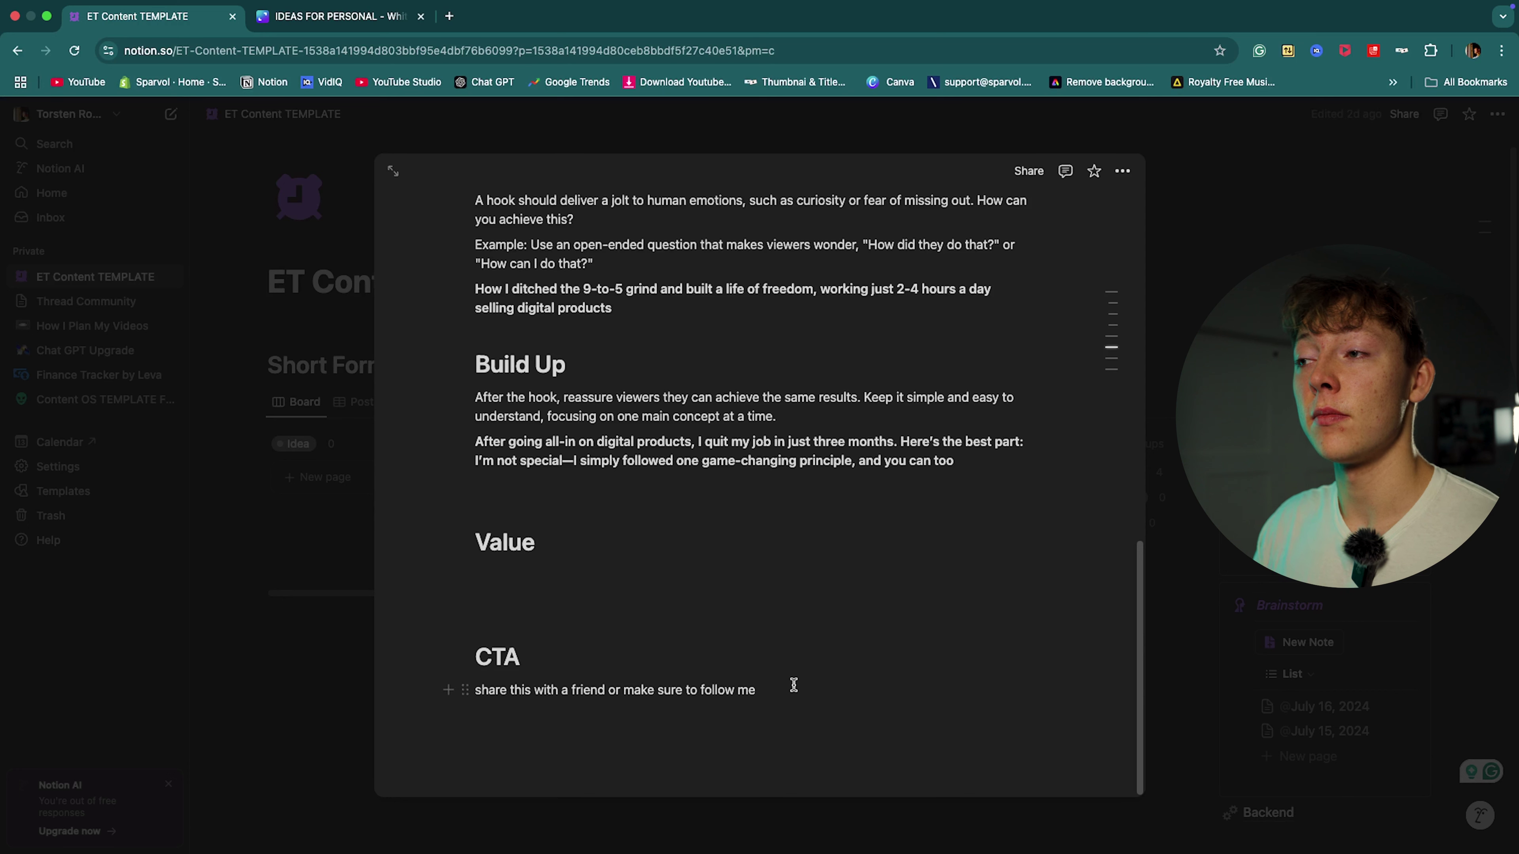
{"action": "left_click", "coordinate": [585, 587]}
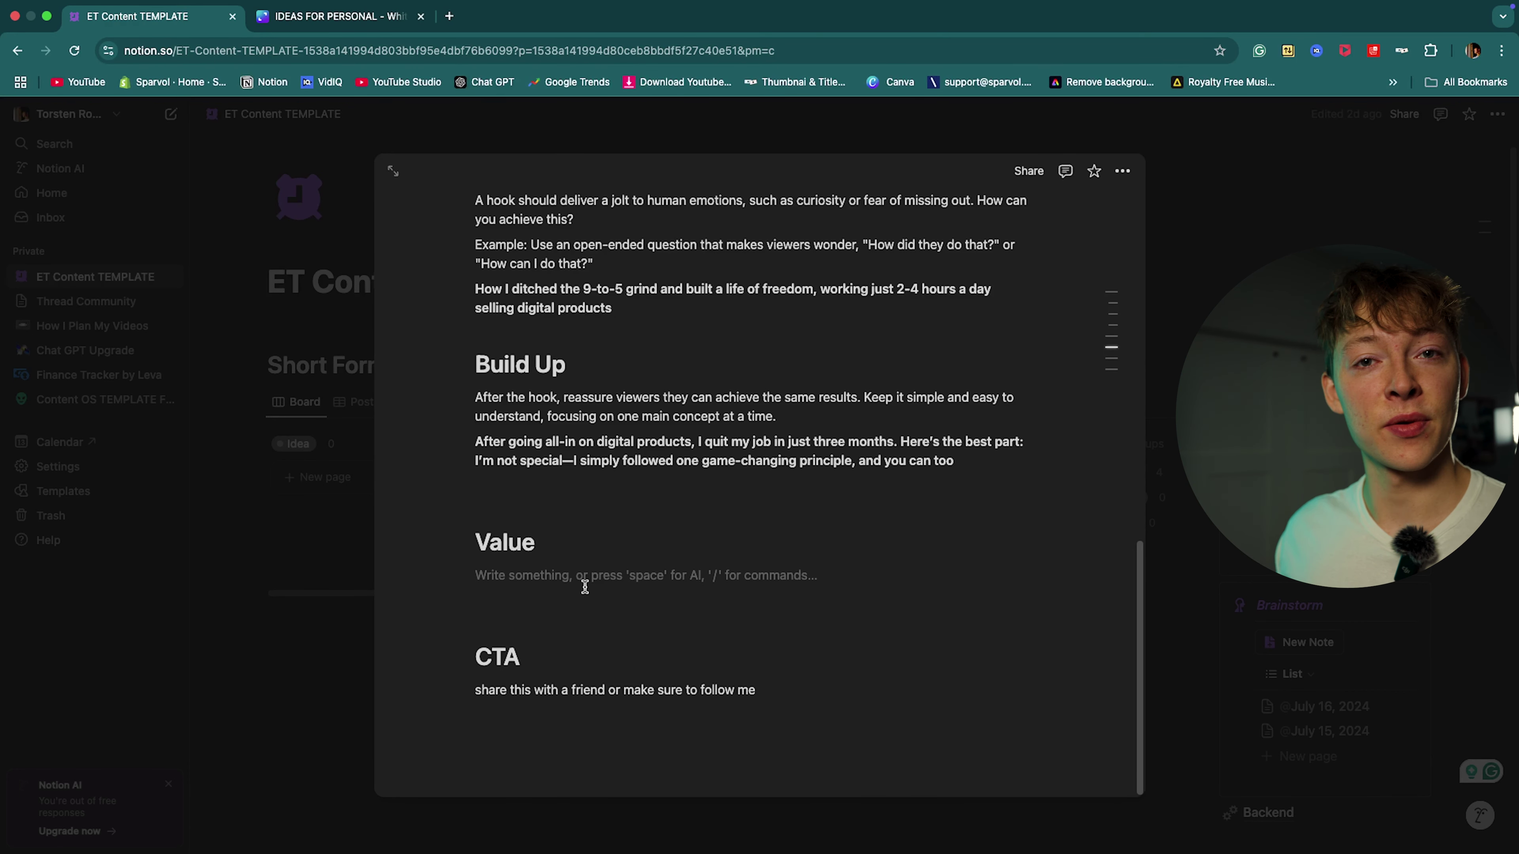
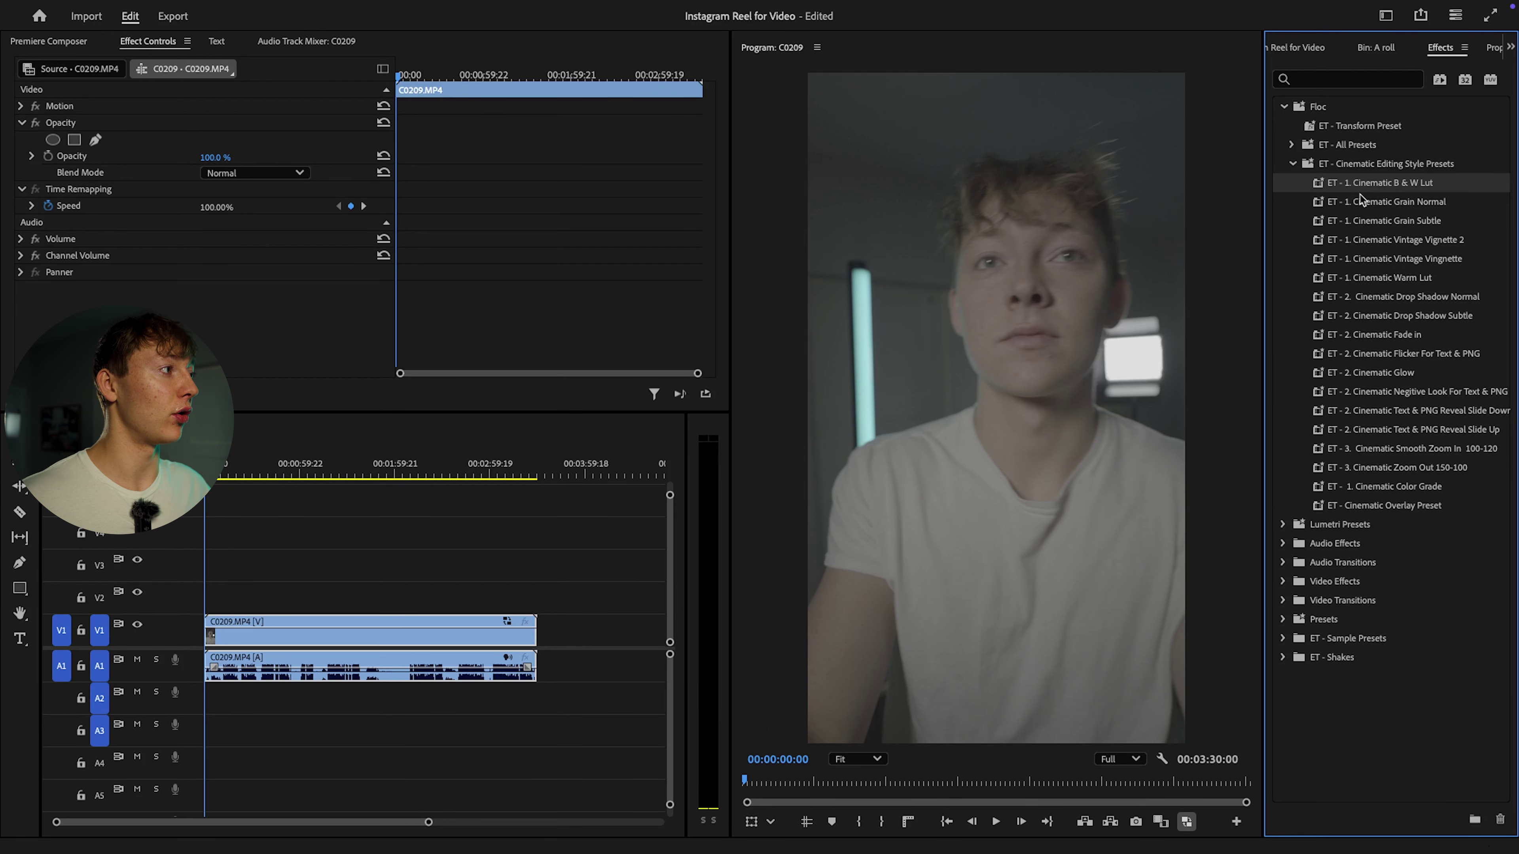
Step: In Premiere Pro, apply the ET - 1. Cinematic Color Grade preset to the C0209.MP4 clip on V1, and play the Text Titles sequence
{"action": "left_click", "coordinate": [1383, 482]}
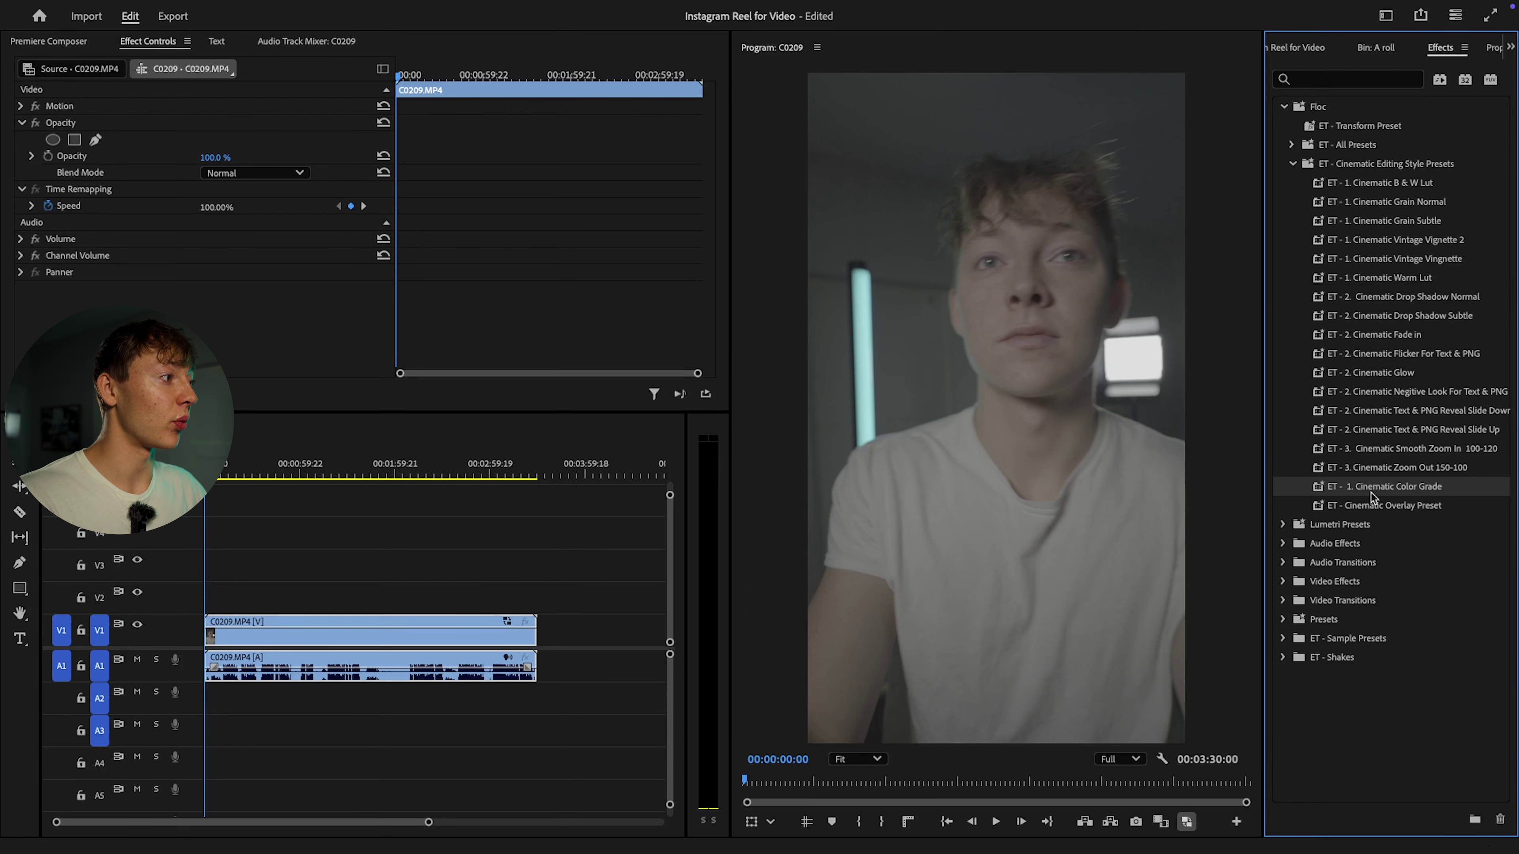
{"action": "left_click_drag", "start_coordinate": [1335, 482], "coordinate": [311, 631]}
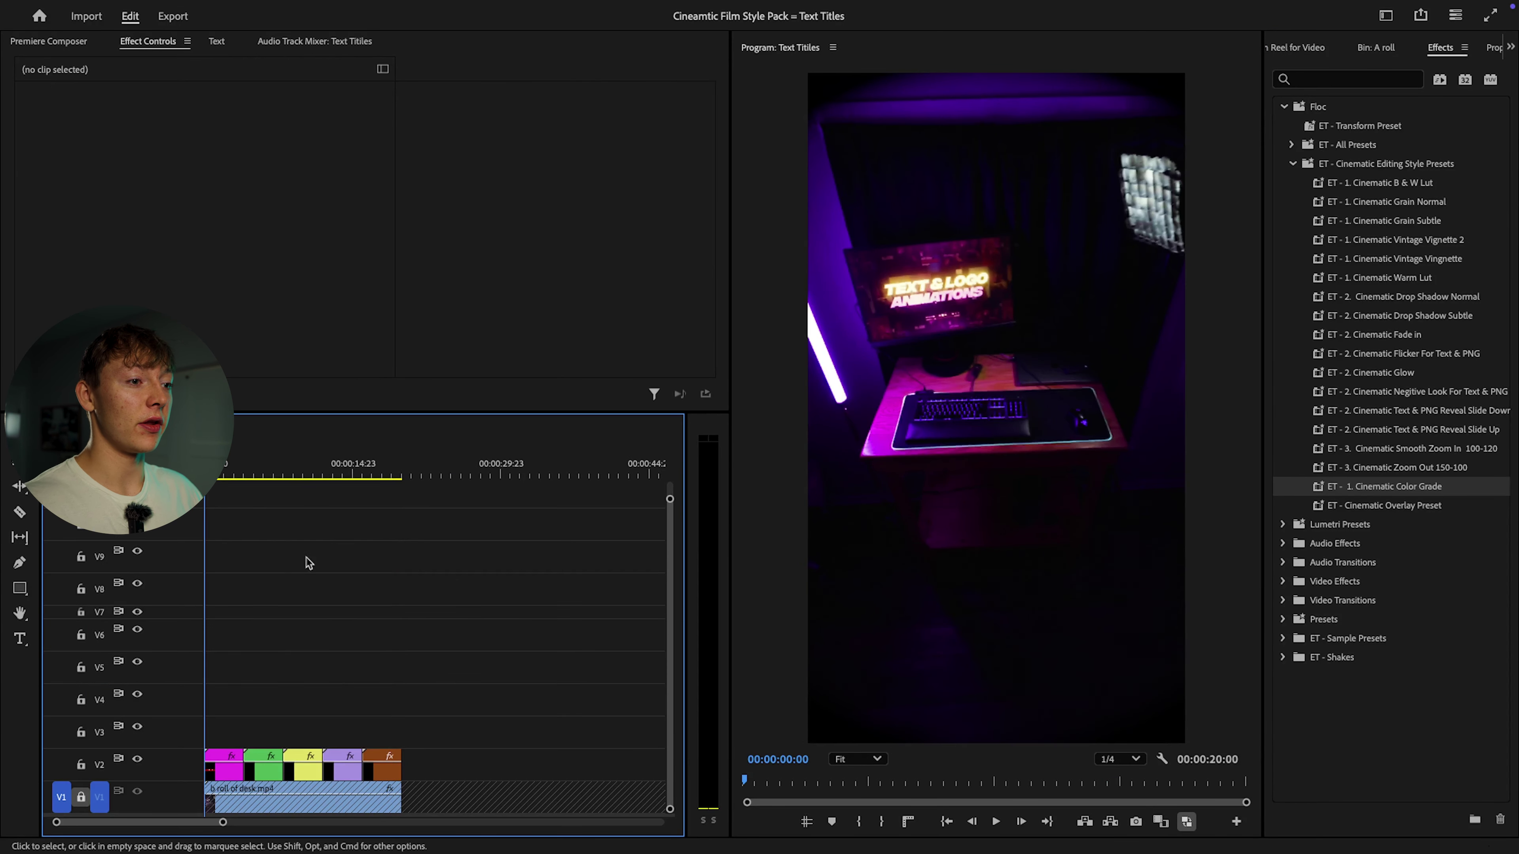
{"action": "key", "text": "space"}
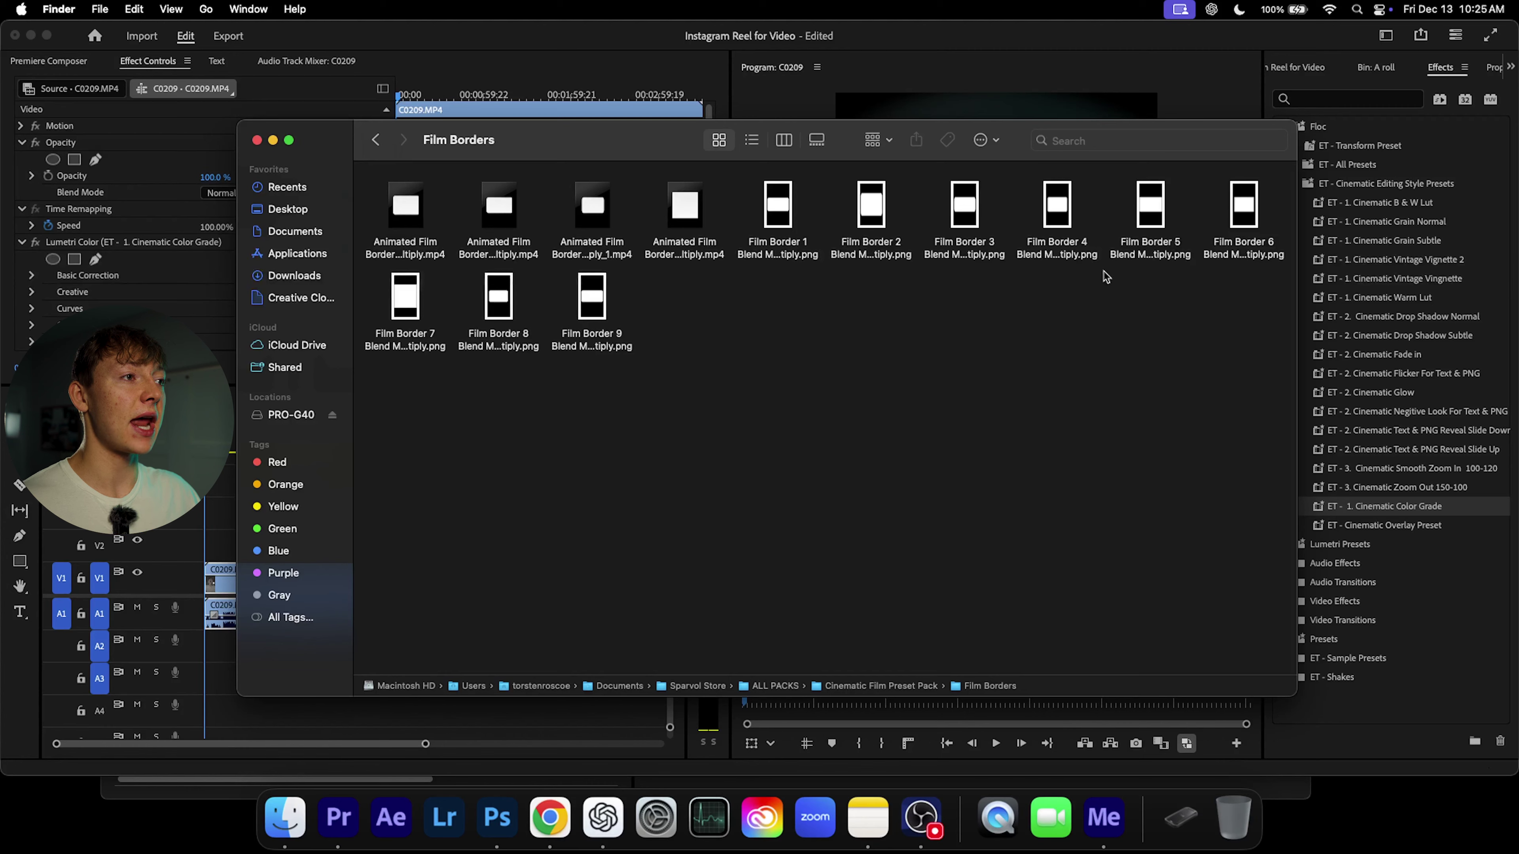
Step: Import the Film Borders folder from Cinematic Film Preset Pack into the Instagram Reel for Video project, and close the Finder window
{"action": "left_click", "coordinate": [1375, 70]}
{"action": "left_click", "coordinate": [1293, 66]}
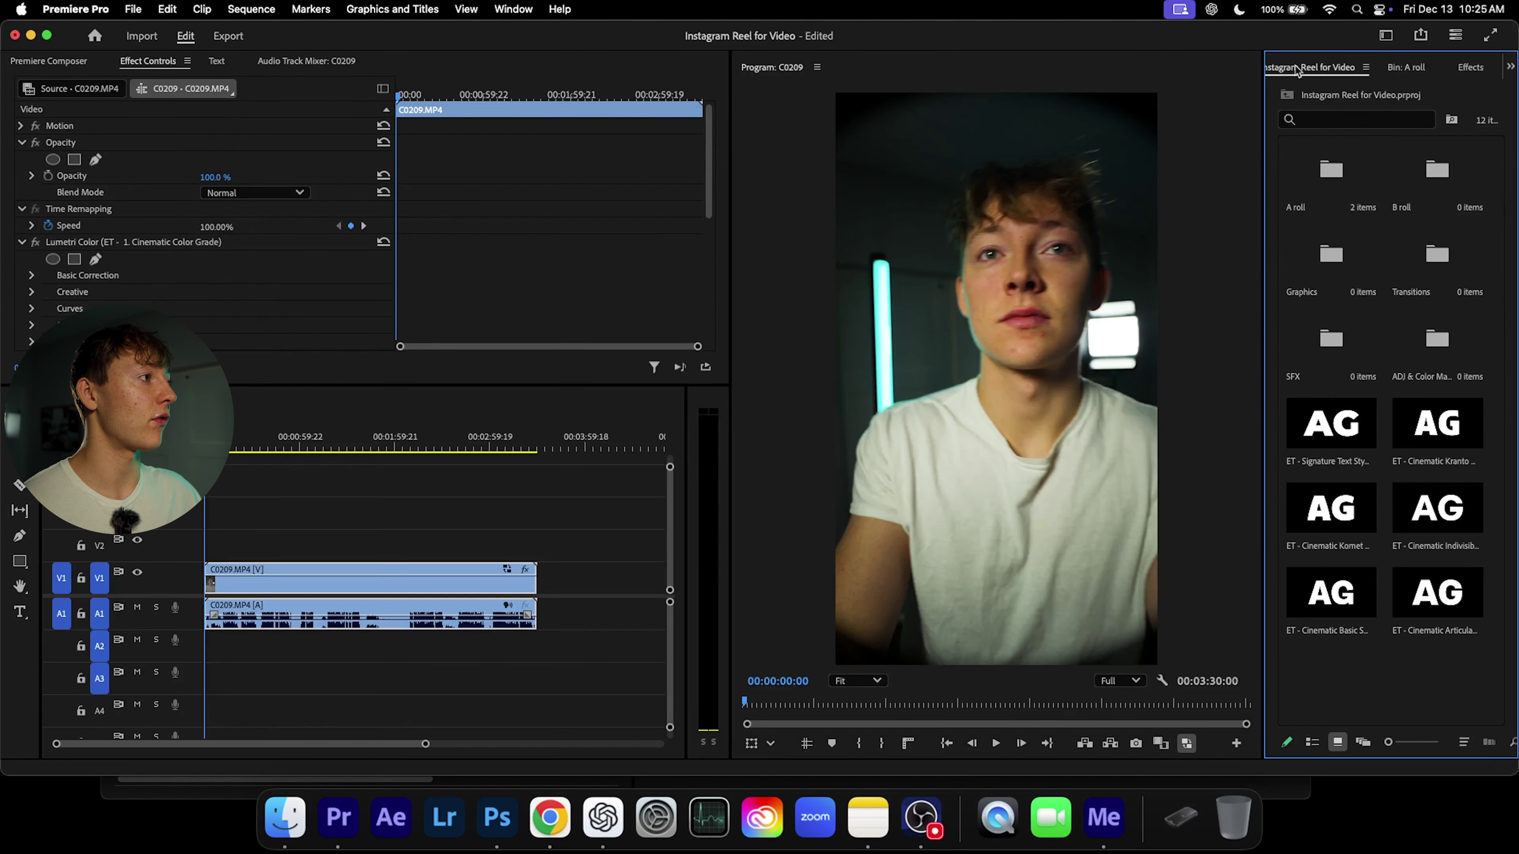
{"action": "left_click", "coordinate": [304, 846]}
{"action": "left_click", "coordinate": [375, 139]}
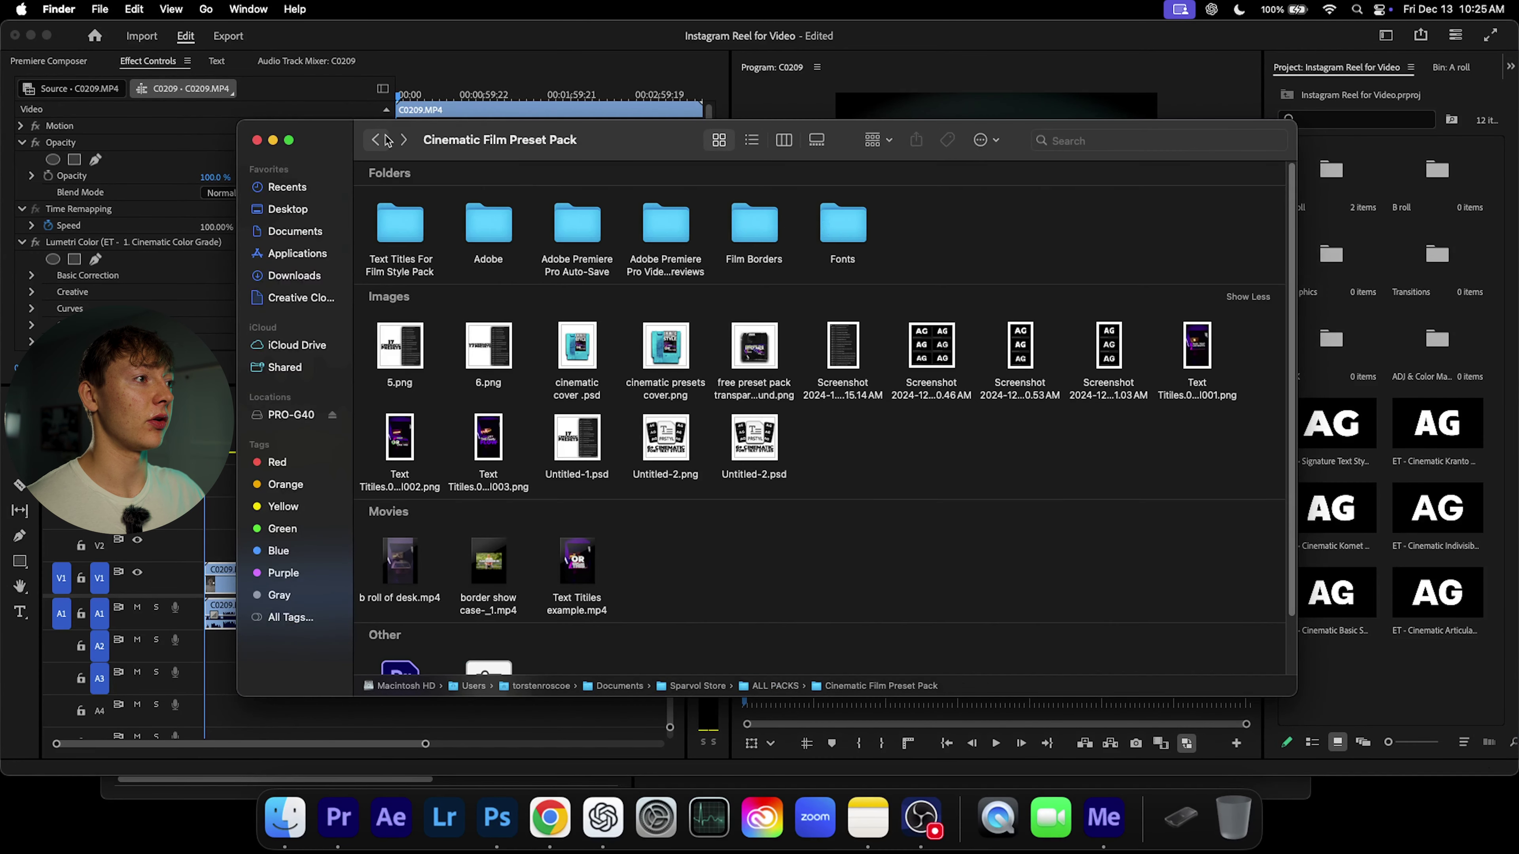
{"action": "left_click_drag", "start_coordinate": [753, 224], "coordinate": [1356, 622]}
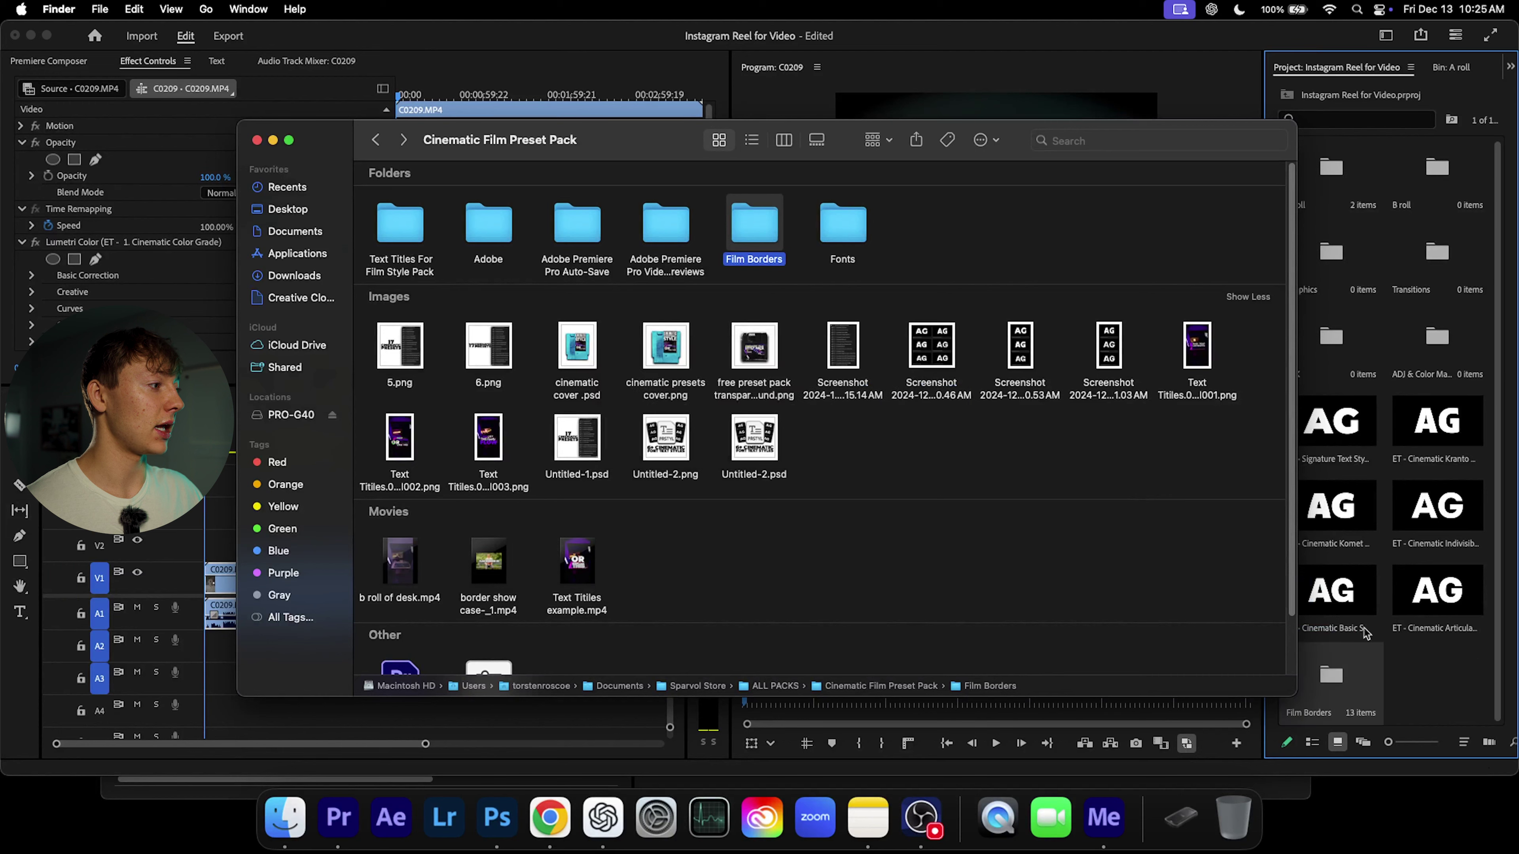
{"action": "left_click", "coordinate": [258, 140]}
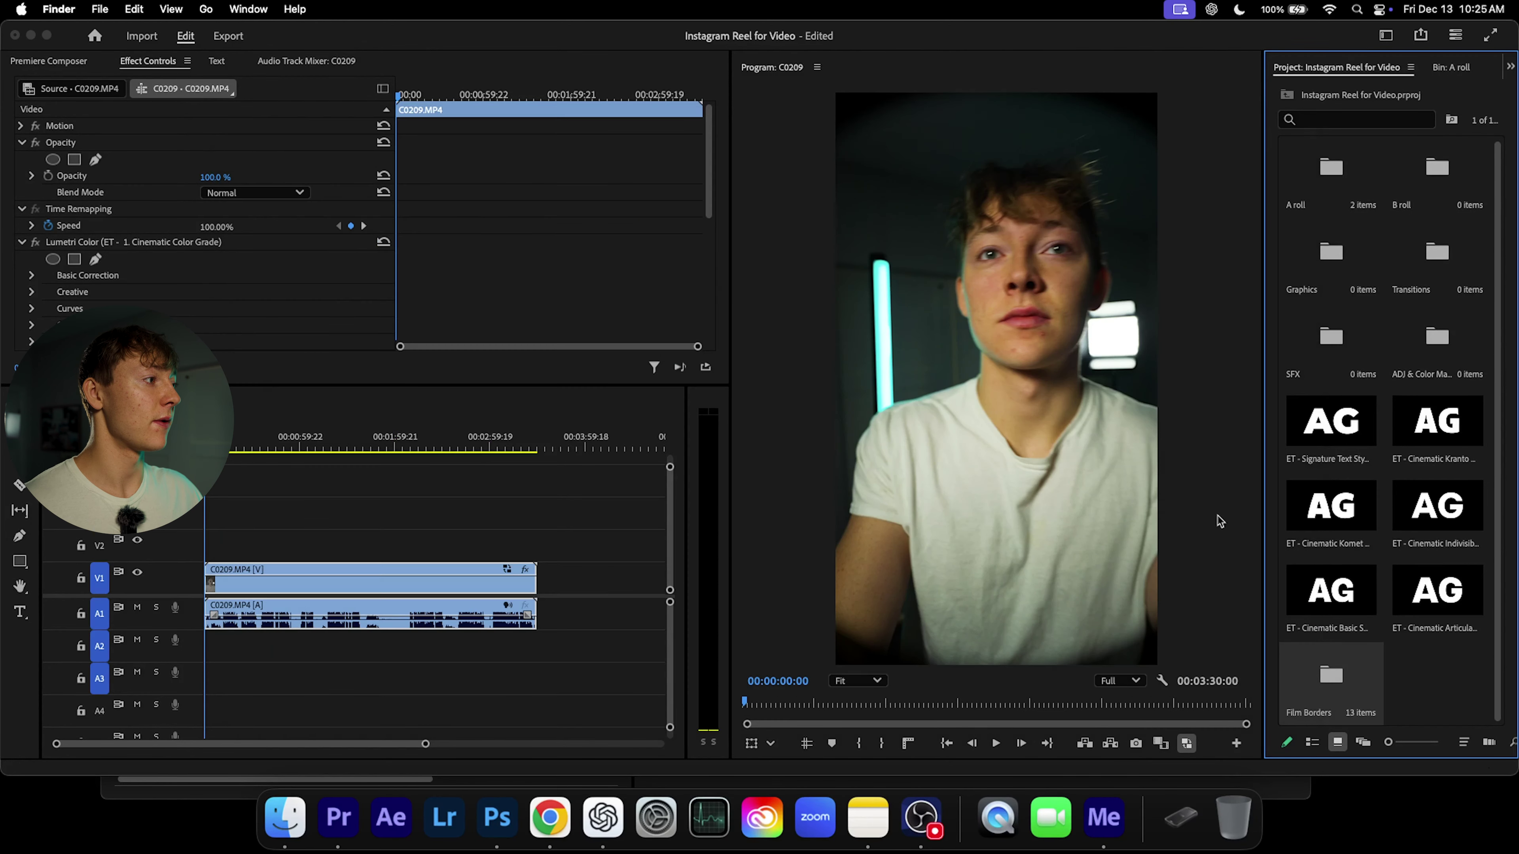
Step: Expand the Premiere Pro window to full screen and clear the selection in the project bin
{"action": "left_click", "coordinate": [45, 34]}
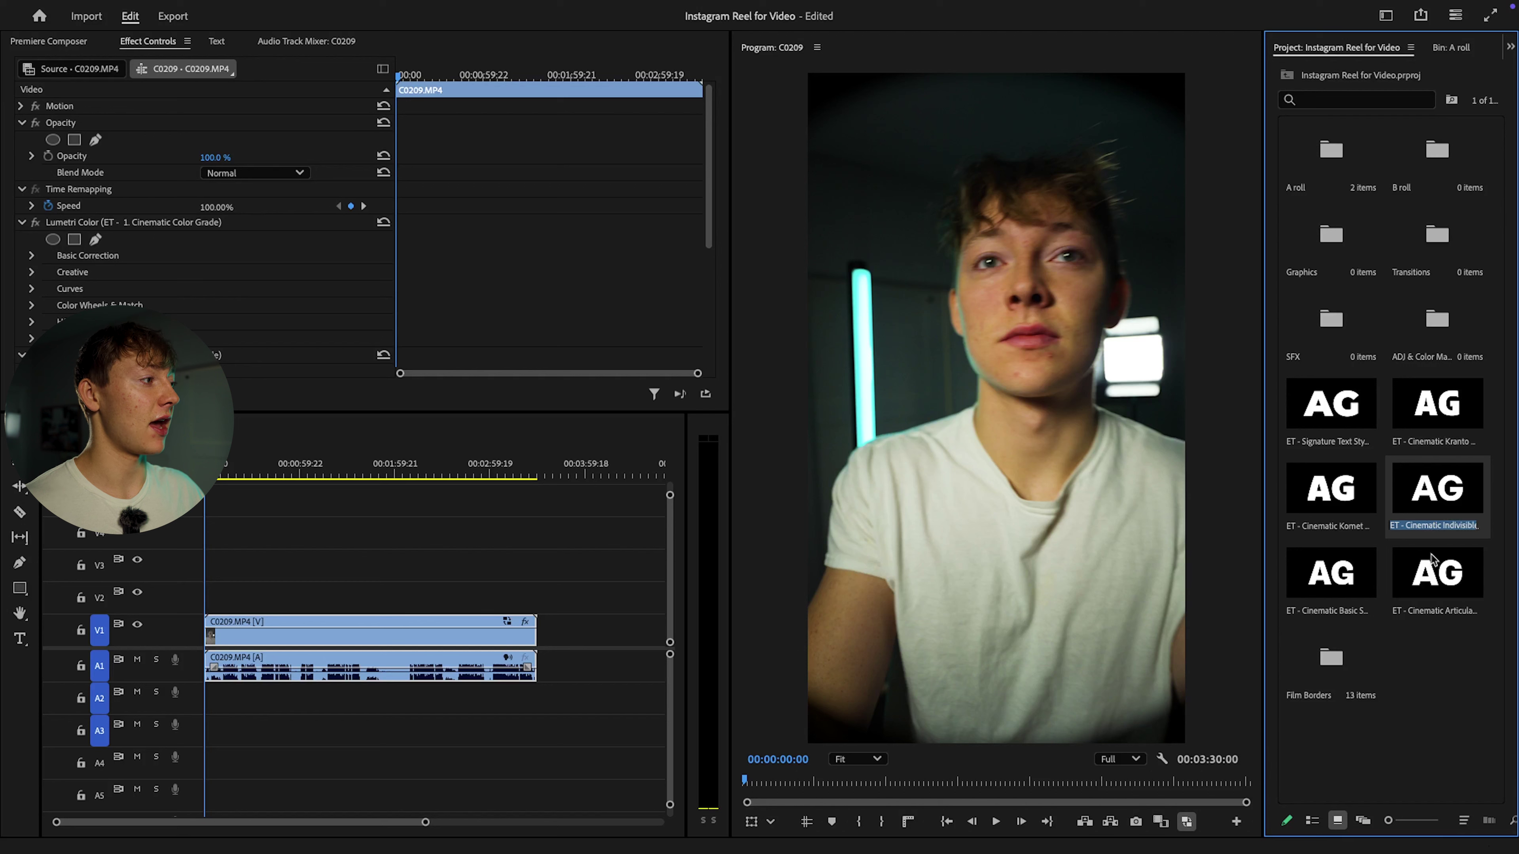
{"action": "left_click", "coordinate": [1446, 640]}
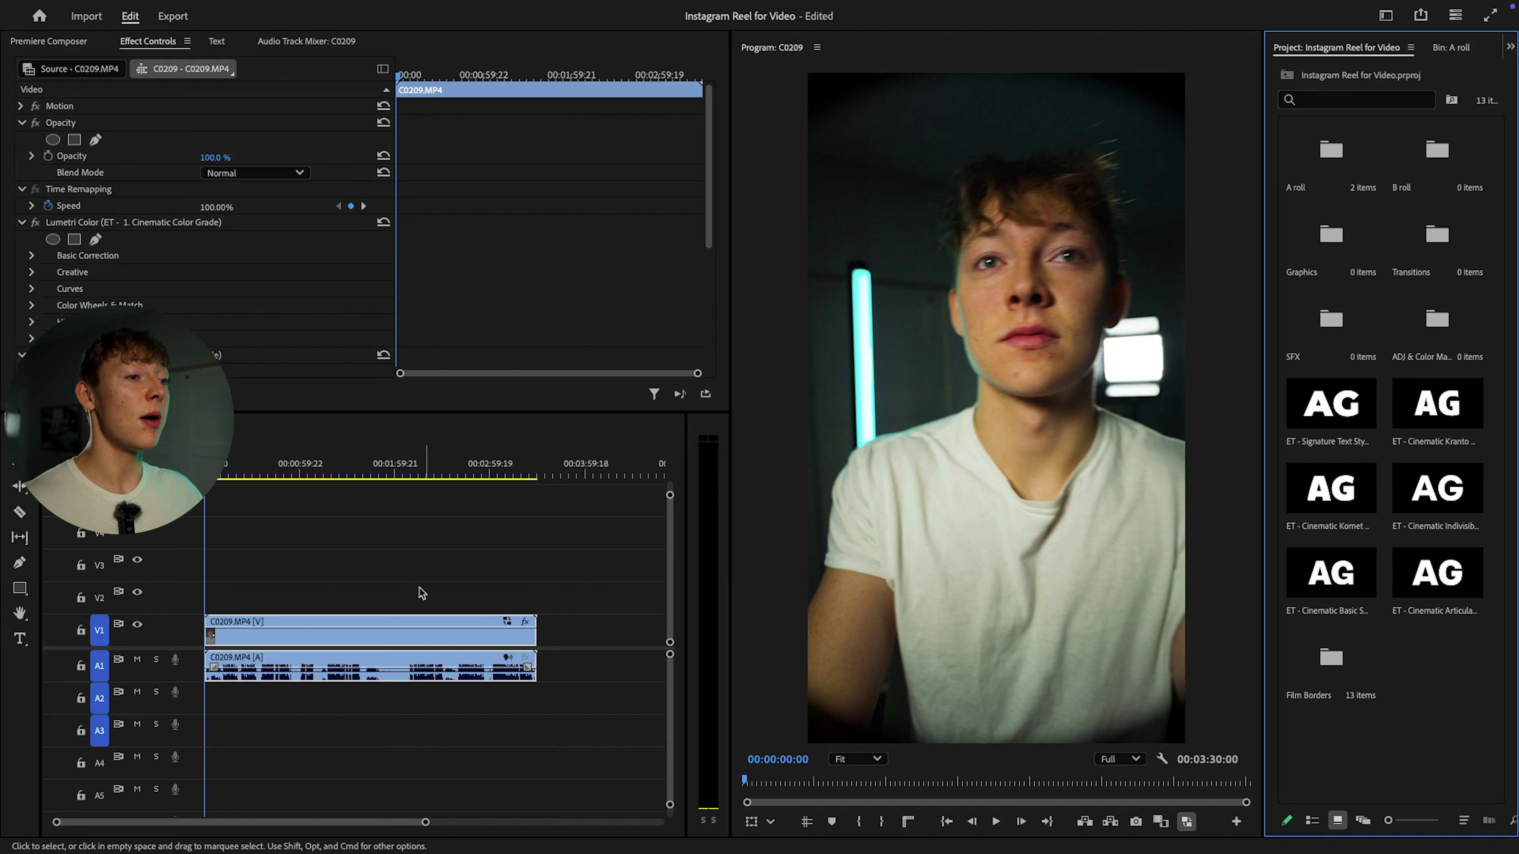
{"action": "left_click", "coordinate": [304, 591]}
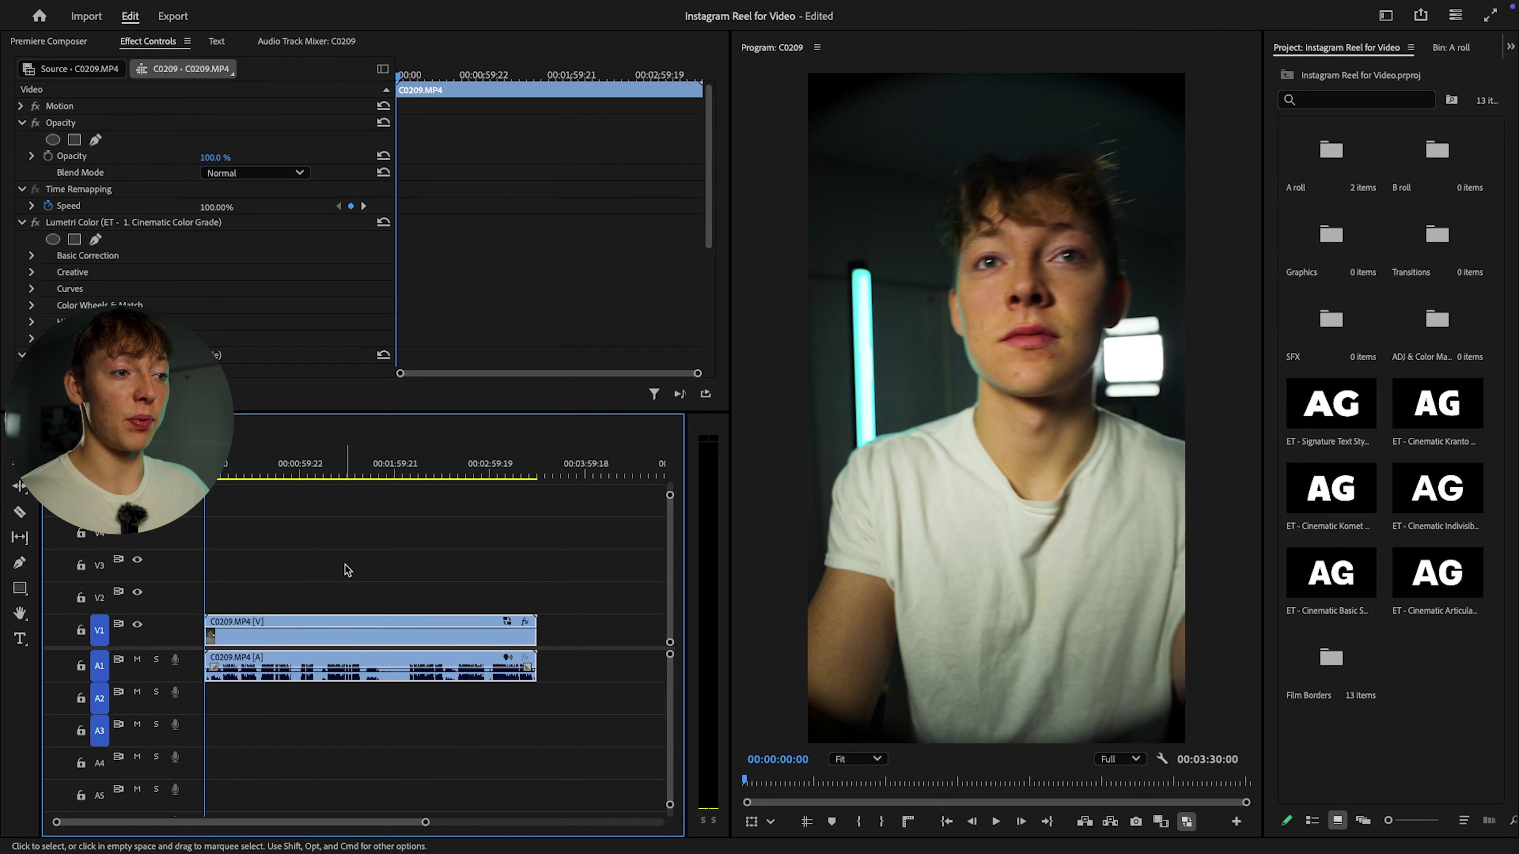
Step: Play the start of the C0209 sequence and split the C0209.MP4 clip just before the spoken line, about 12 seconds in
{"action": "key", "text": "="}
{"action": "key", "text": "="}
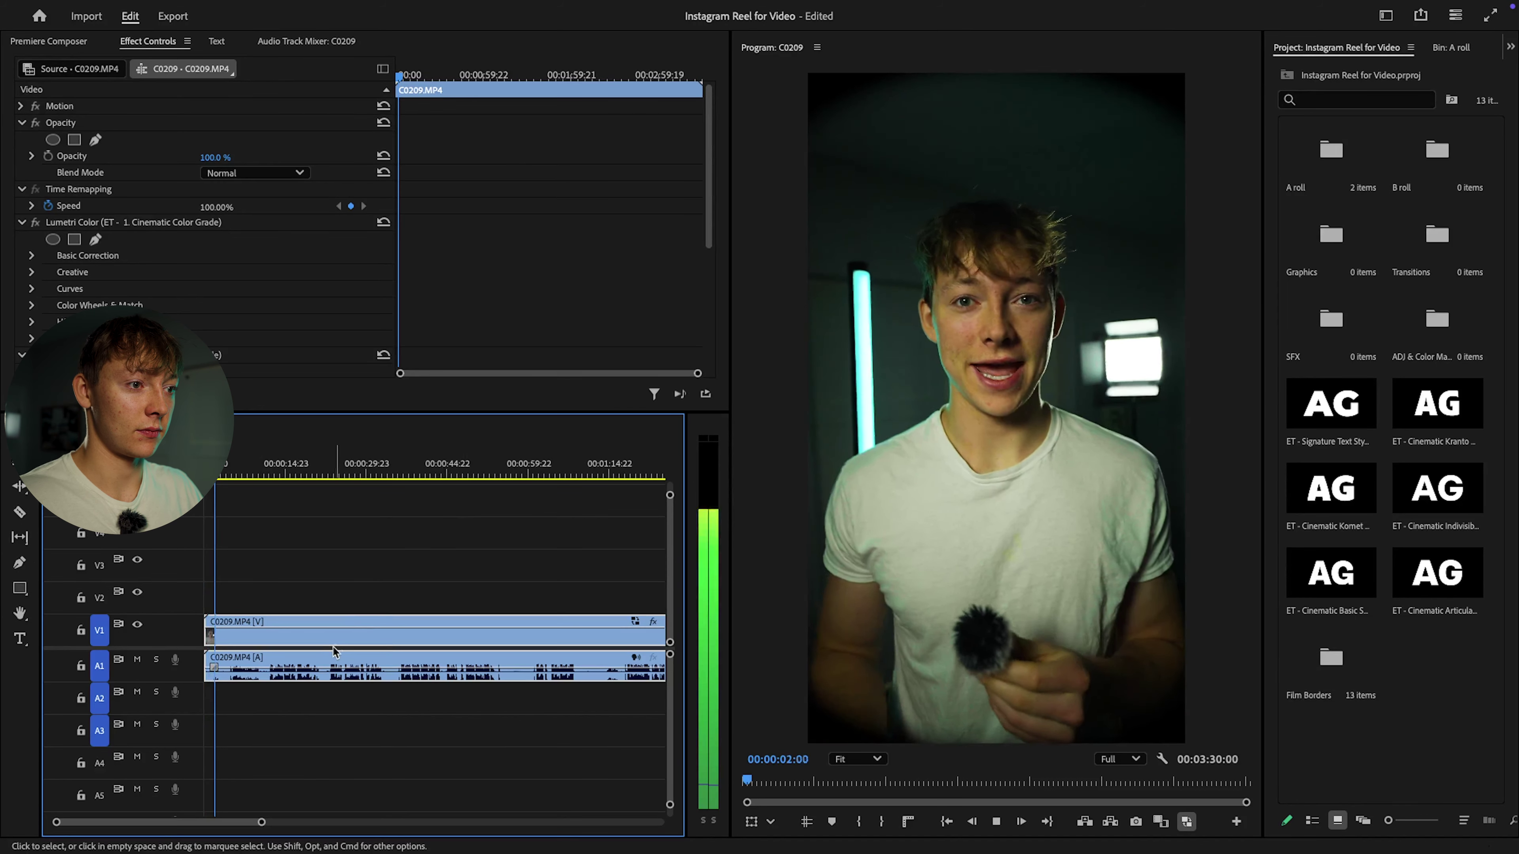
{"action": "key", "text": "equal"}
{"action": "key", "text": "equal"}
{"action": "key", "text": "equal"}
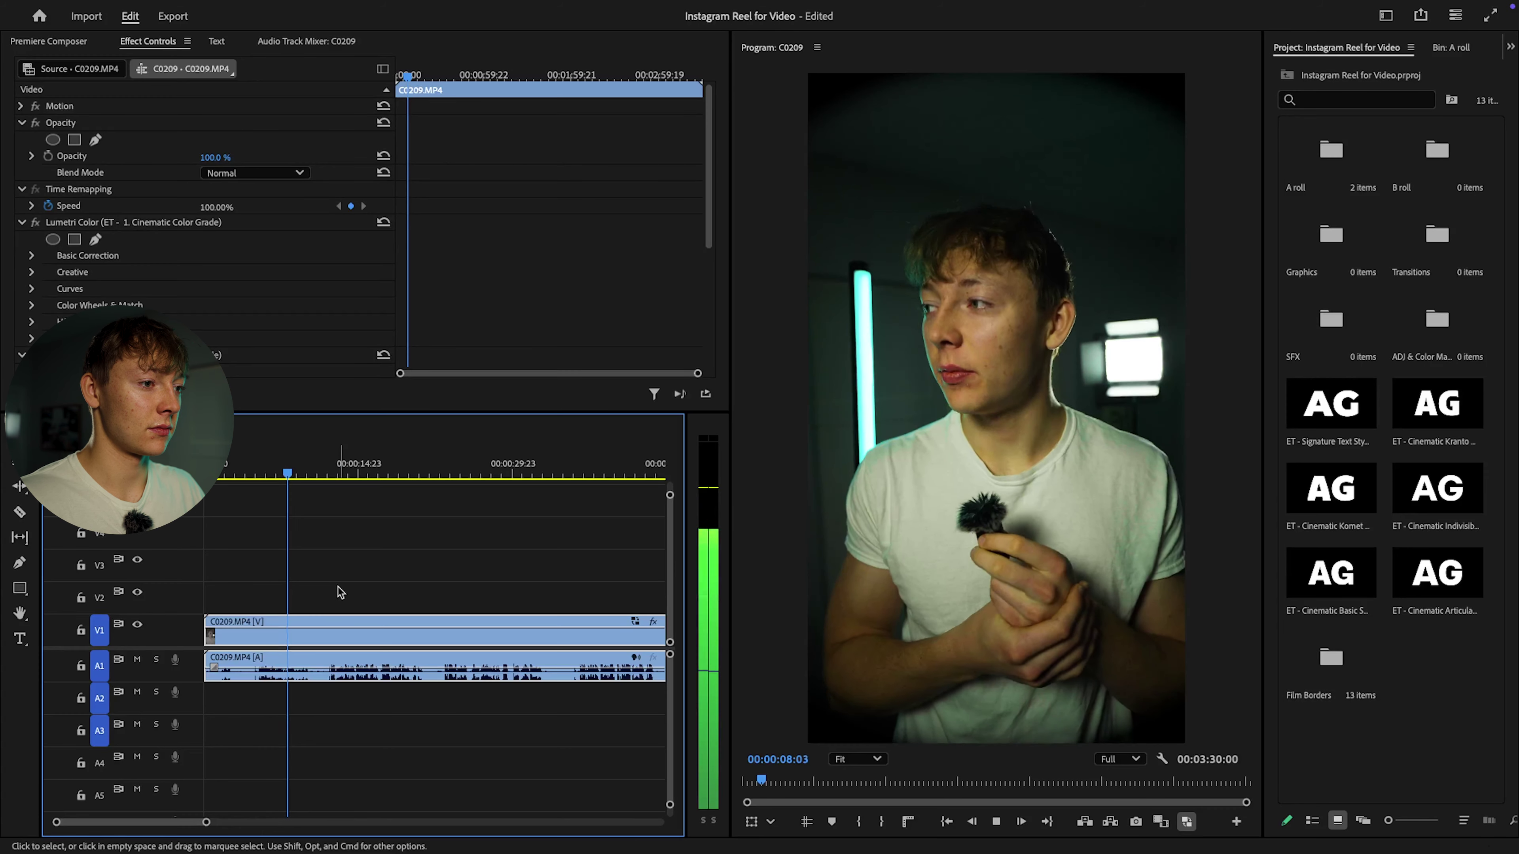
{"action": "mouse_move", "coordinate": [317, 475]}
{"action": "left_mouse_down"}
{"action": "mouse_move", "coordinate": [332, 475]}
{"action": "mouse_move", "coordinate": [309, 477]}
{"action": "left_mouse_up"}
{"action": "key", "text": "c"}
{"action": "scroll", "coordinate": [333, 655], "scroll_direction": "up", "scroll_amount": 4}
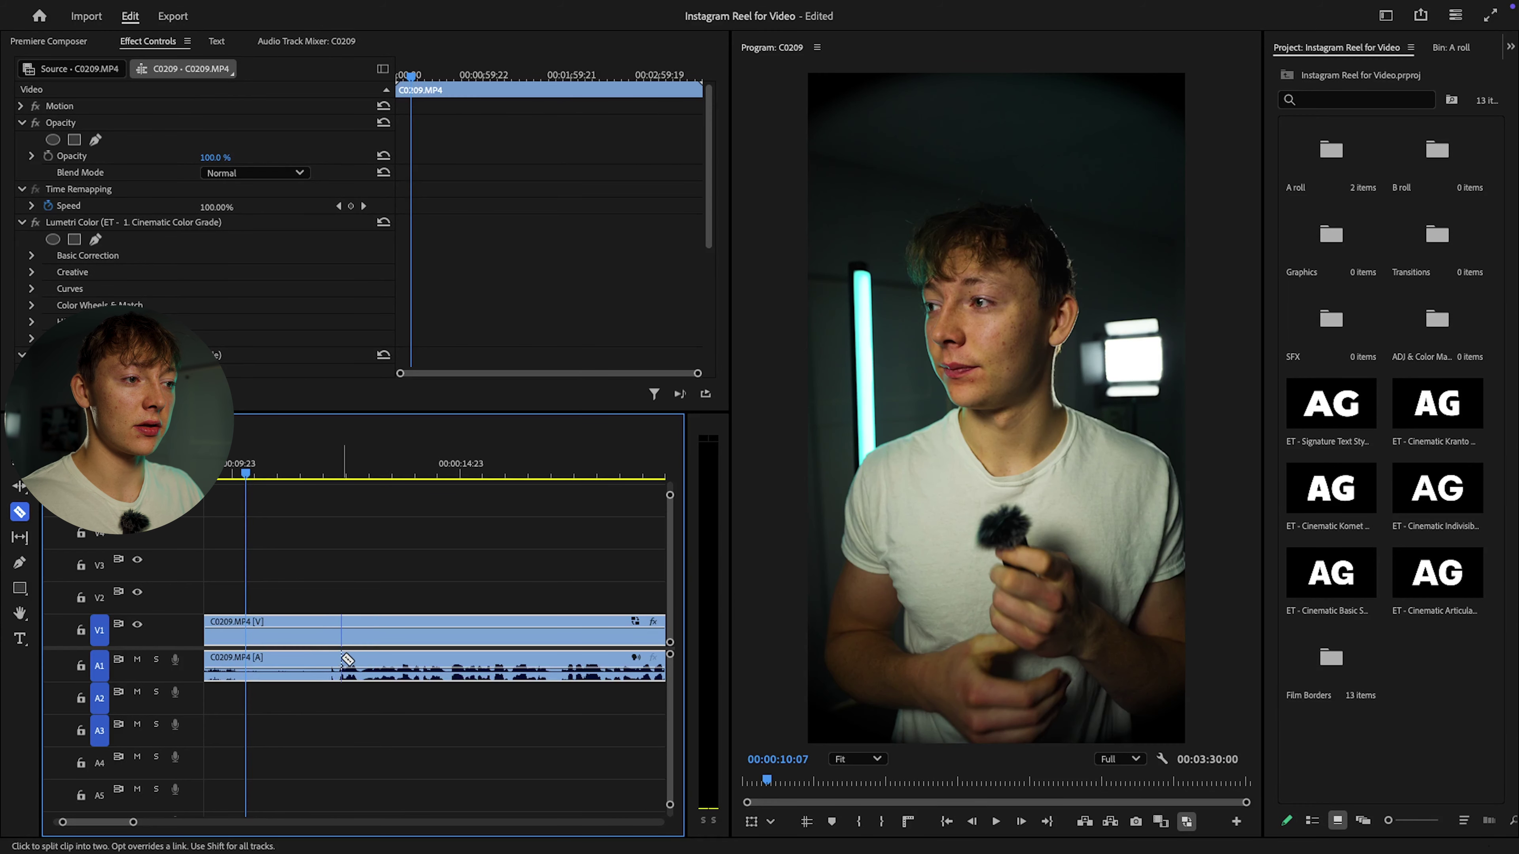
{"action": "left_click", "coordinate": [339, 641]}
Step: Delete the clip section before the cut, close the resulting gap, and play the sequence from its start
{"action": "key", "text": "v"}
{"action": "scroll", "coordinate": [272, 637], "scroll_direction": "down", "scroll_amount": 4}
{"action": "left_click", "coordinate": [267, 634]}
{"action": "key", "text": "Delete"}
{"action": "left_click", "coordinate": [277, 637]}
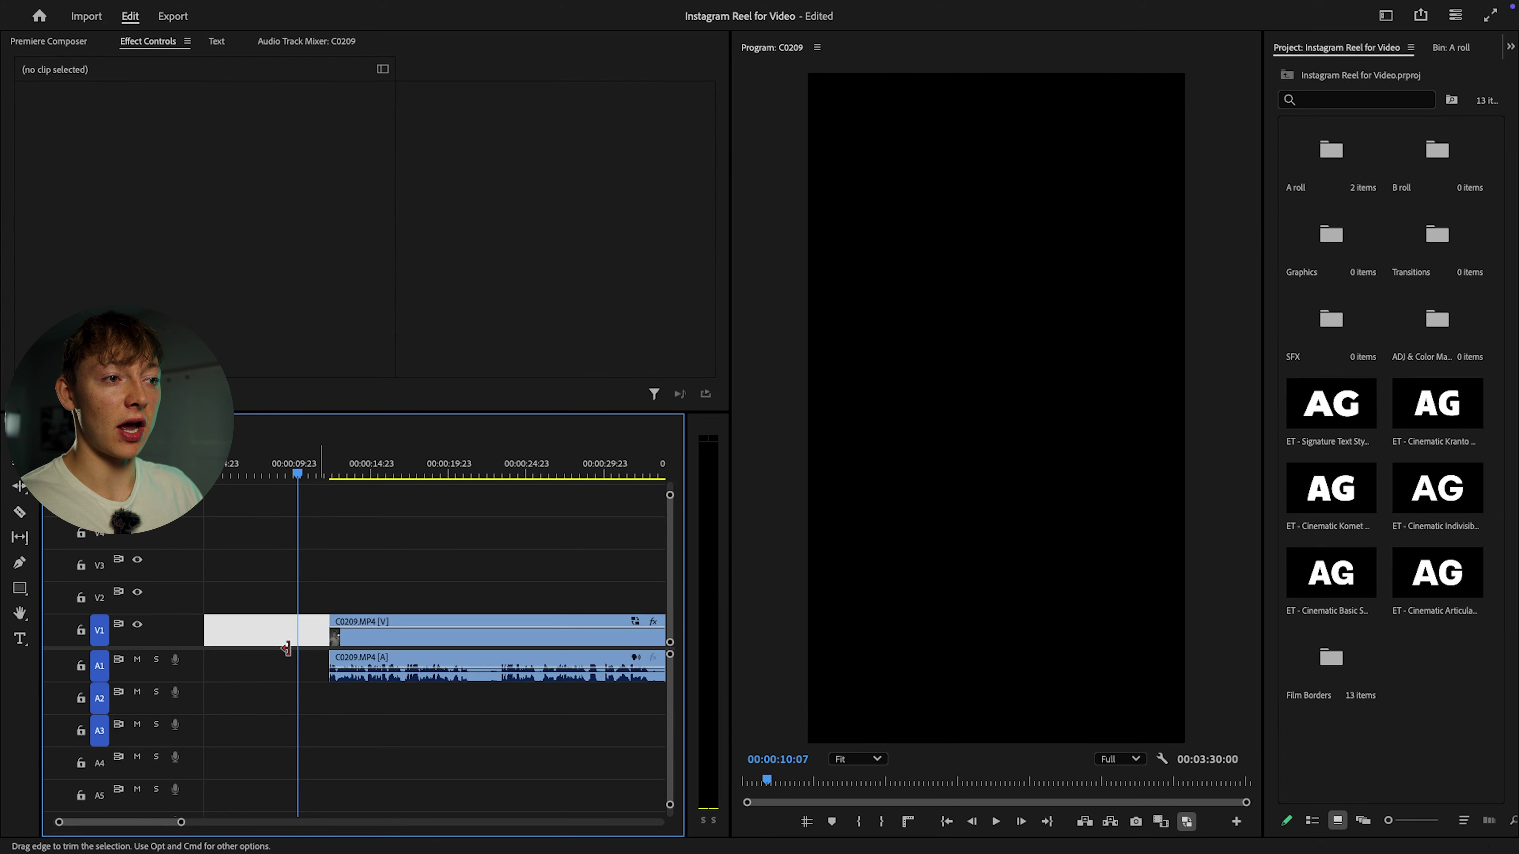
{"action": "key", "text": "Delete"}
{"action": "key", "text": "Home"}
{"action": "key", "text": "space"}
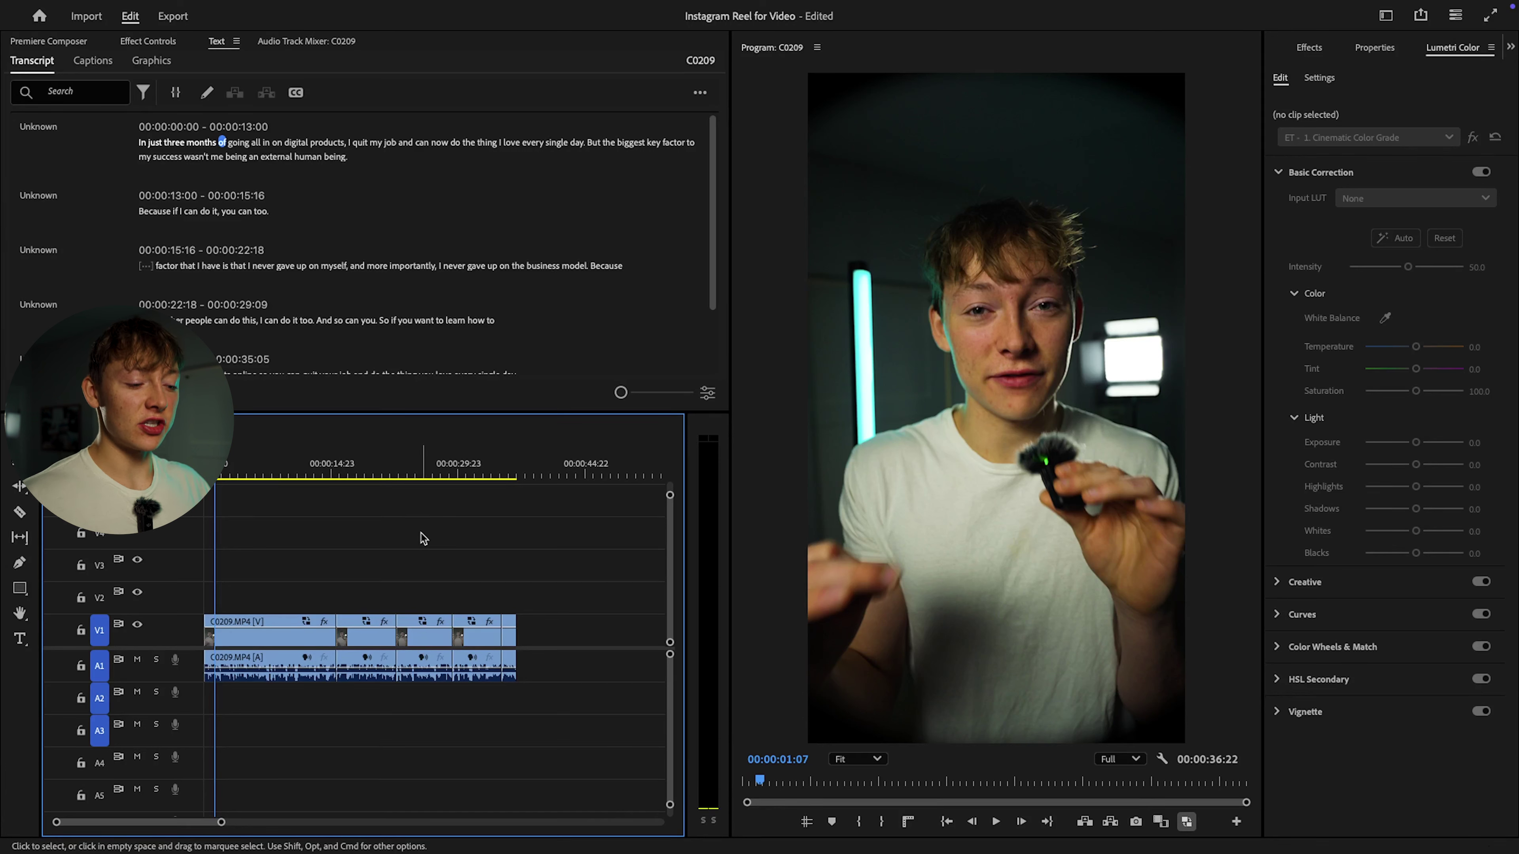
Step: Move the second C0209.MP4 clip's video up to V2 and its audio down to A2
{"action": "scroll", "coordinate": [356, 578], "scroll_direction": "up", "scroll_amount": 3}
{"action": "scroll", "coordinate": [356, 579], "scroll_direction": "up", "scroll_amount": 3}
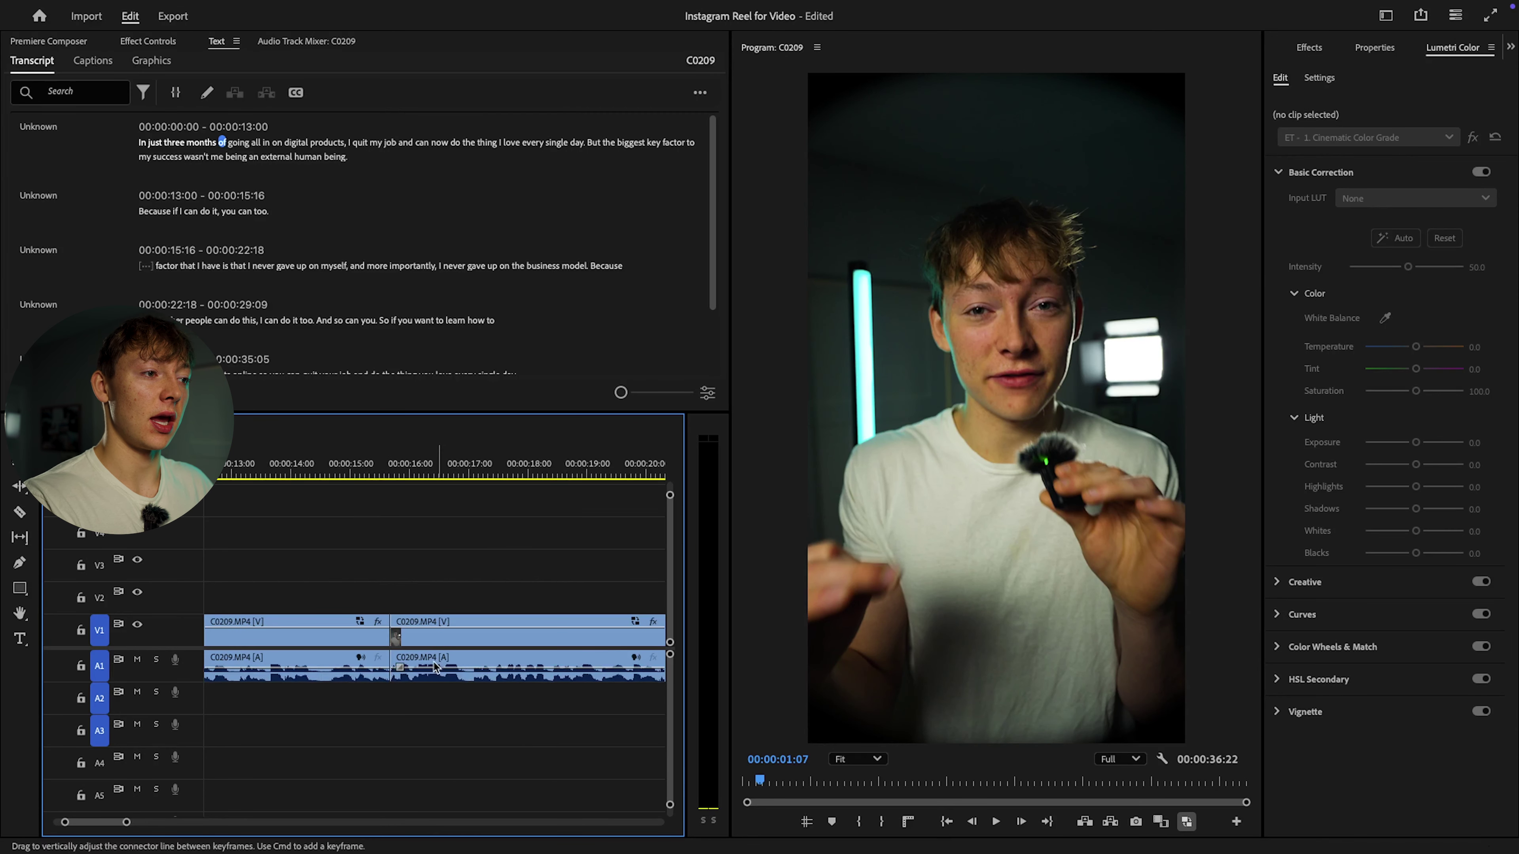
{"action": "left_click_drag", "start_coordinate": [432, 635], "coordinate": [445, 602]}
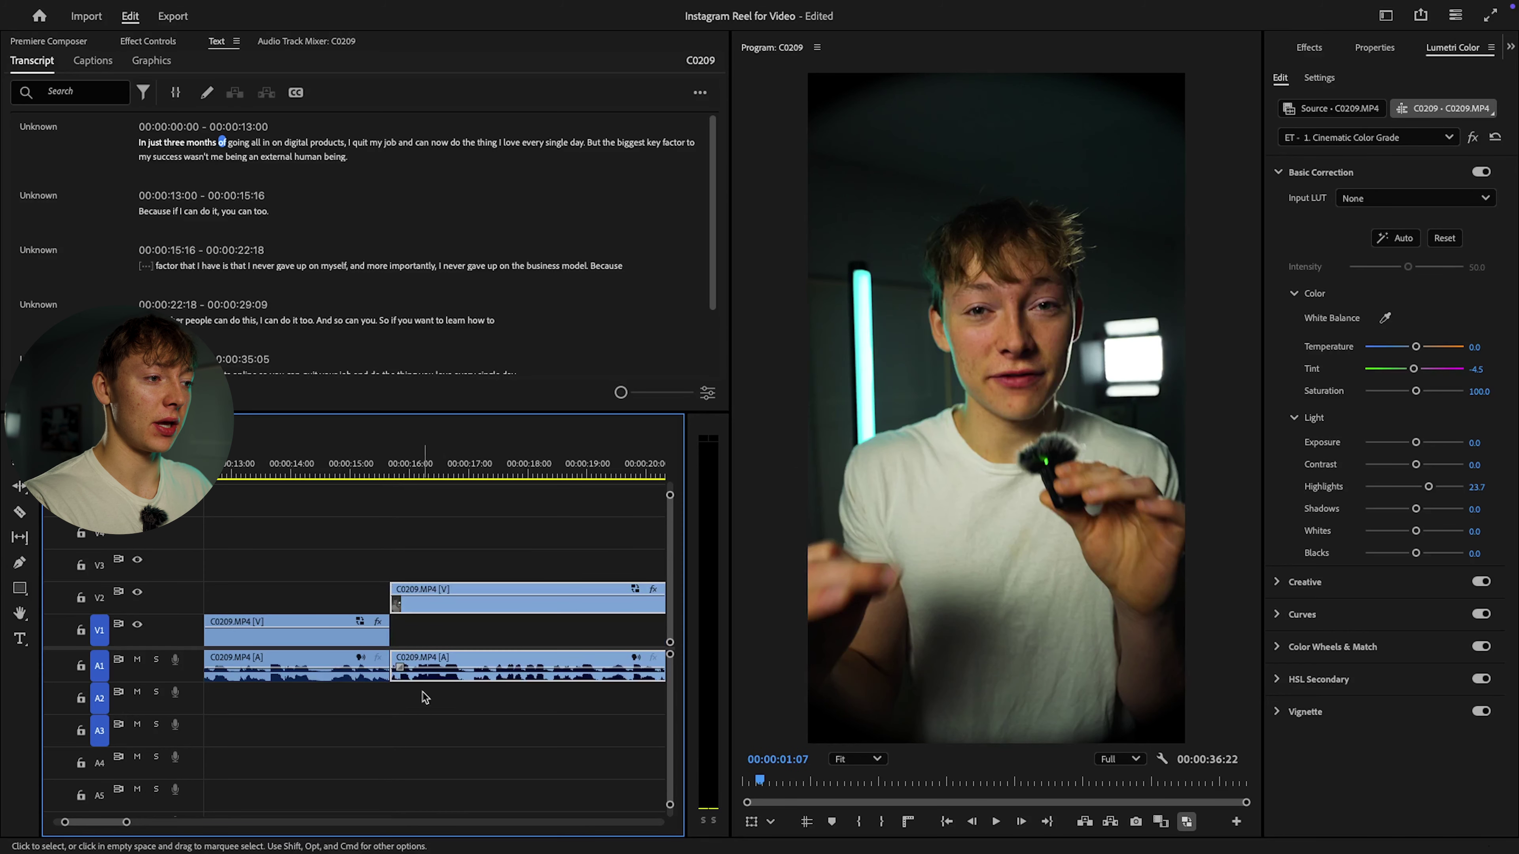
{"action": "left_click_drag", "start_coordinate": [425, 673], "coordinate": [432, 707]}
{"action": "scroll", "coordinate": [408, 635], "scroll_direction": "up", "scroll_amount": 2}
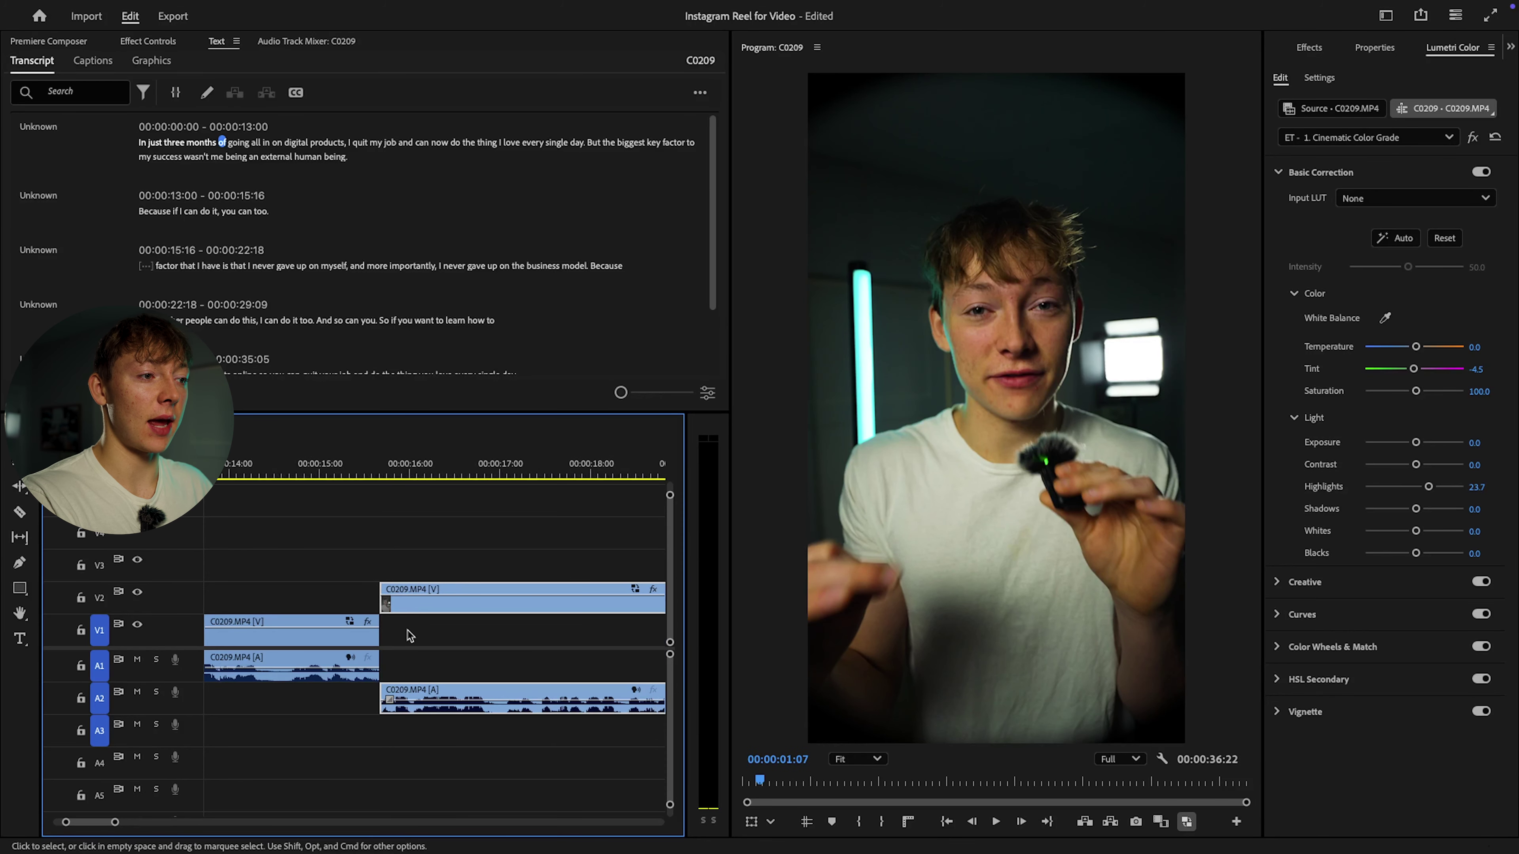
Step: Shift the V2/A2 clip a few frames earlier so it overlaps the end of the first clip, and deselect it
{"action": "scroll", "coordinate": [353, 651], "scroll_direction": "up", "scroll_amount": 1}
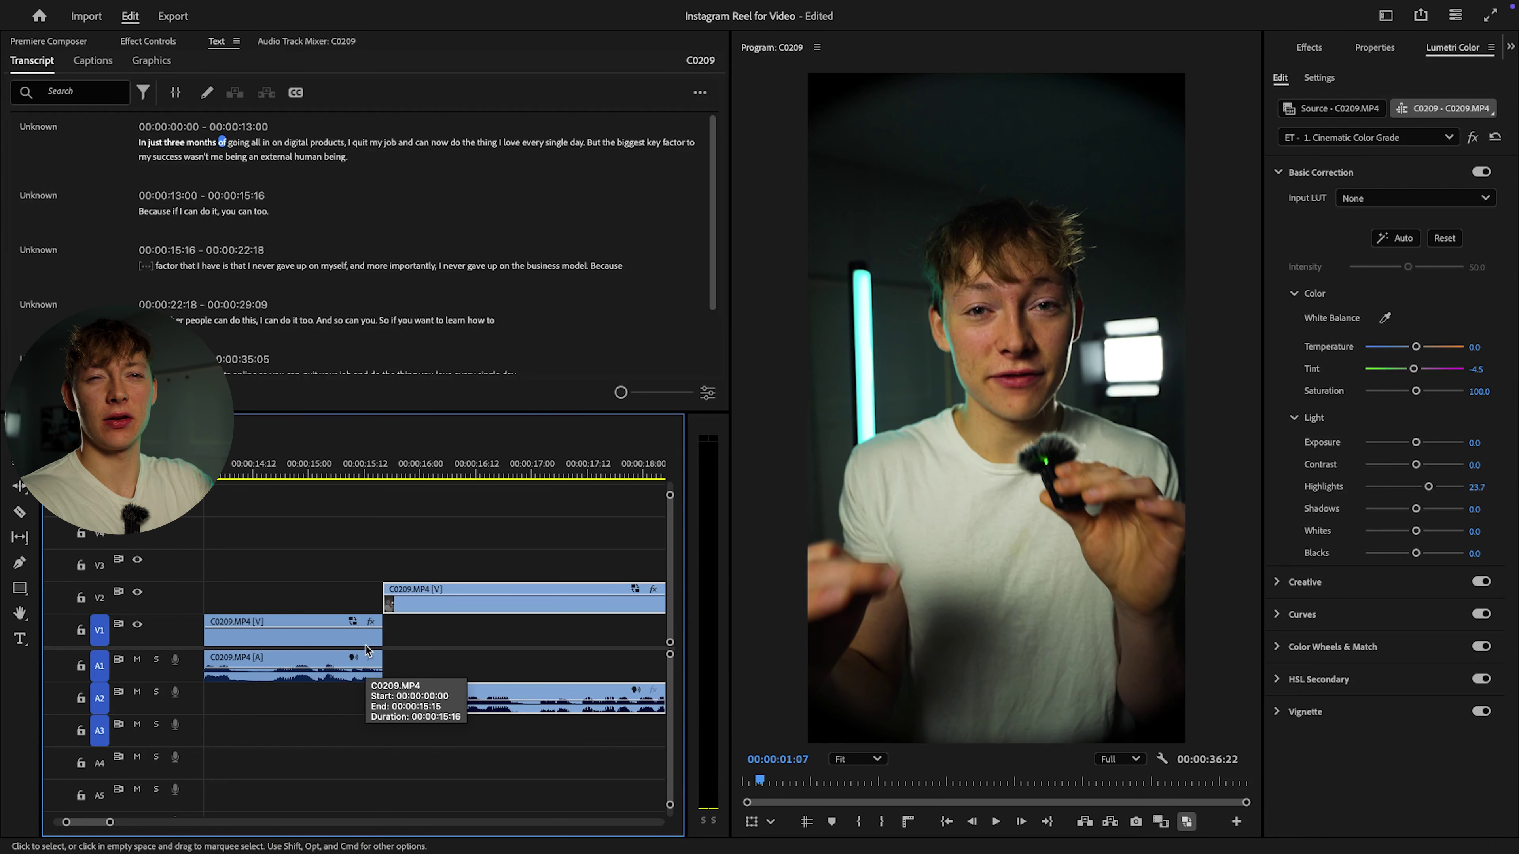
{"action": "left_click_drag", "start_coordinate": [445, 609], "coordinate": [428, 605]}
{"action": "scroll", "coordinate": [400, 625], "scroll_direction": "up", "scroll_amount": 2}
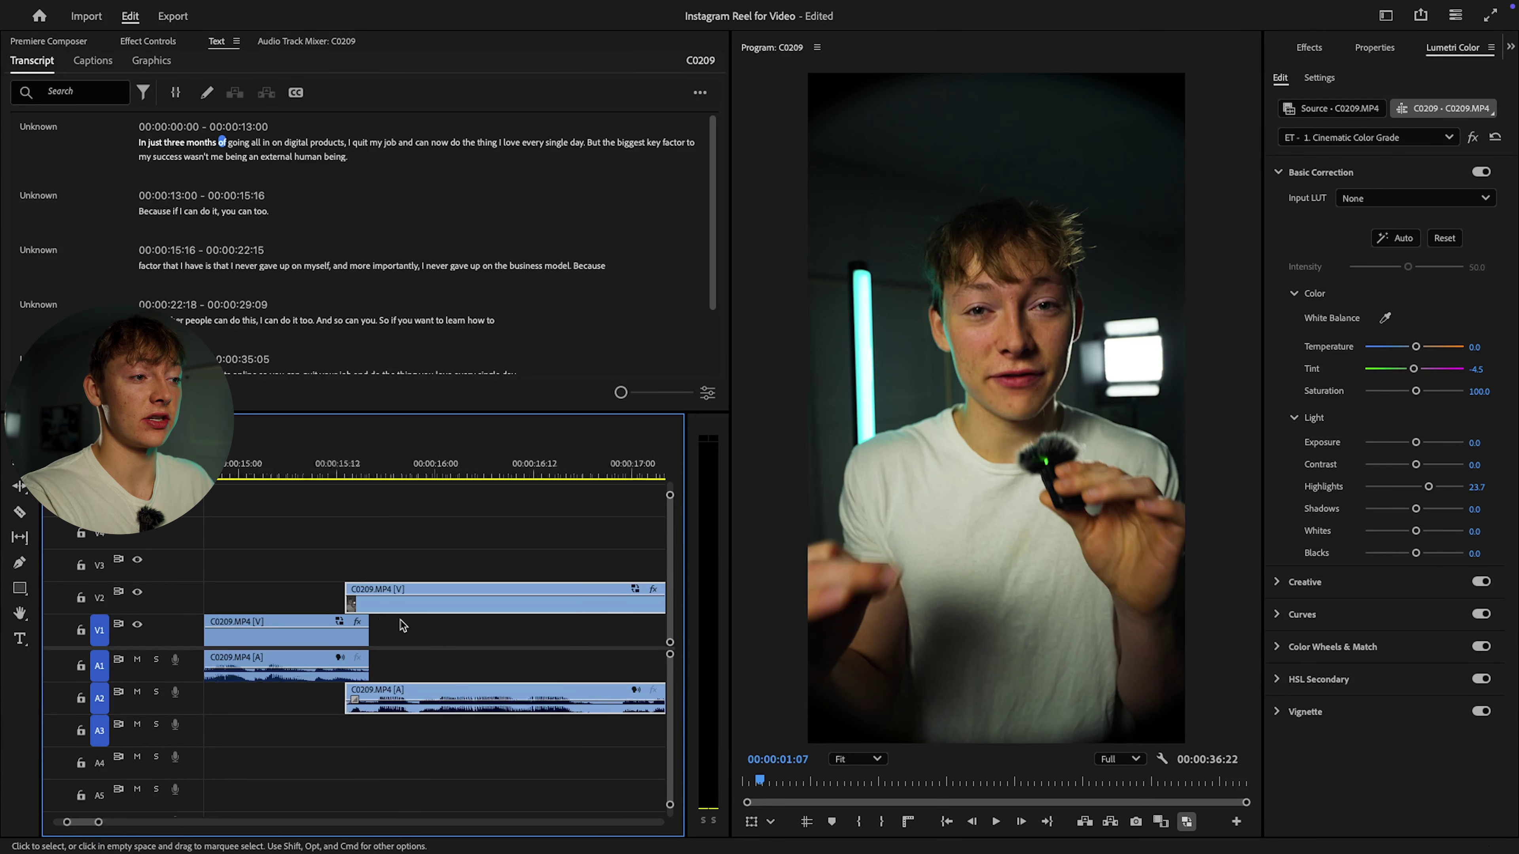
{"action": "scroll", "coordinate": [399, 625], "scroll_direction": "up", "scroll_amount": 2}
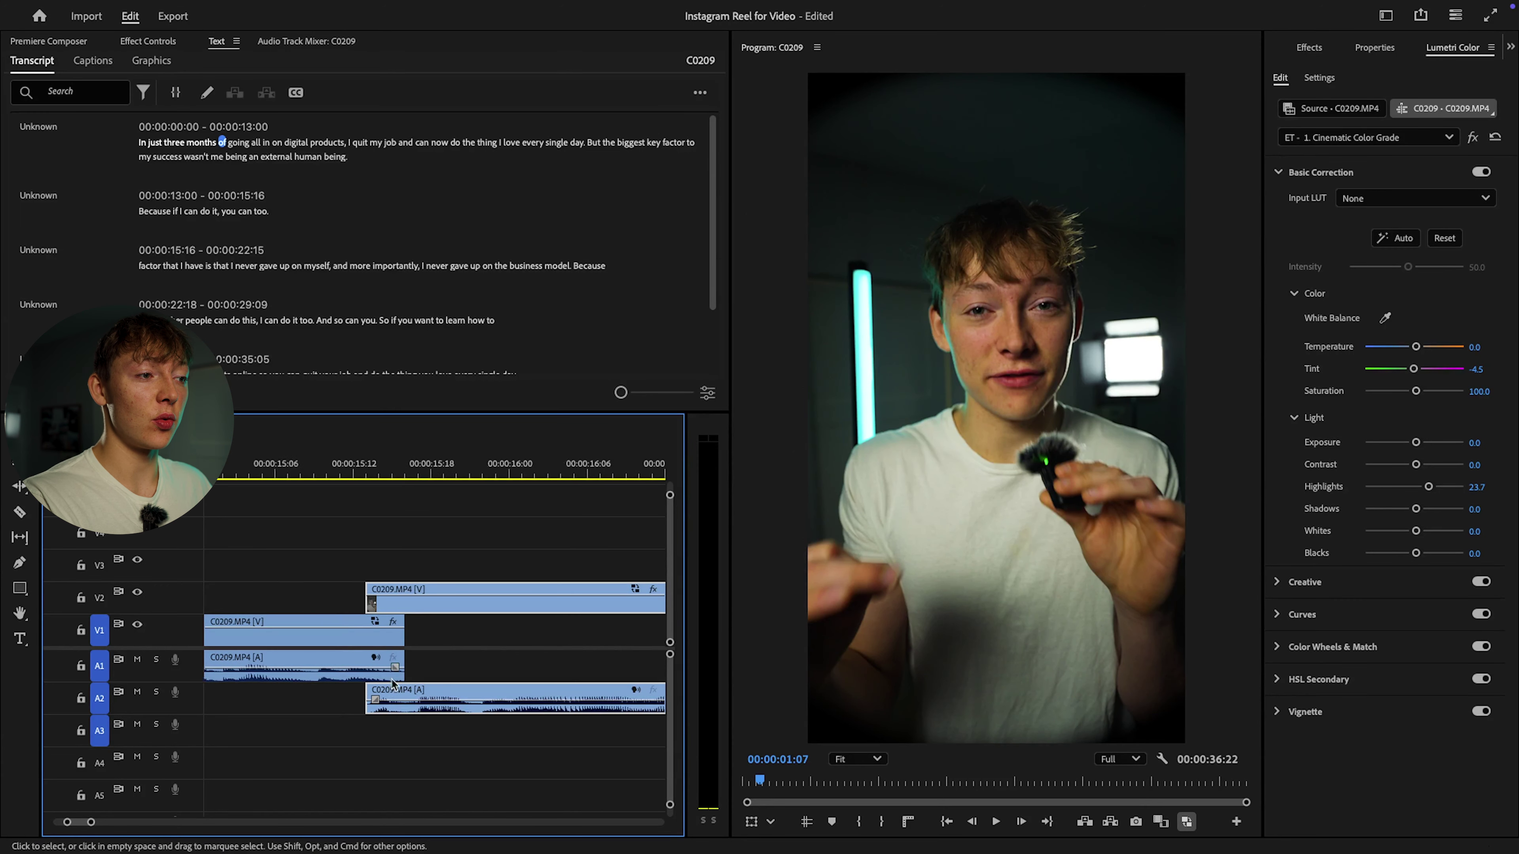
{"action": "scroll", "coordinate": [336, 731], "scroll_direction": "up", "scroll_amount": 1}
{"action": "left_click", "coordinate": [337, 731]}
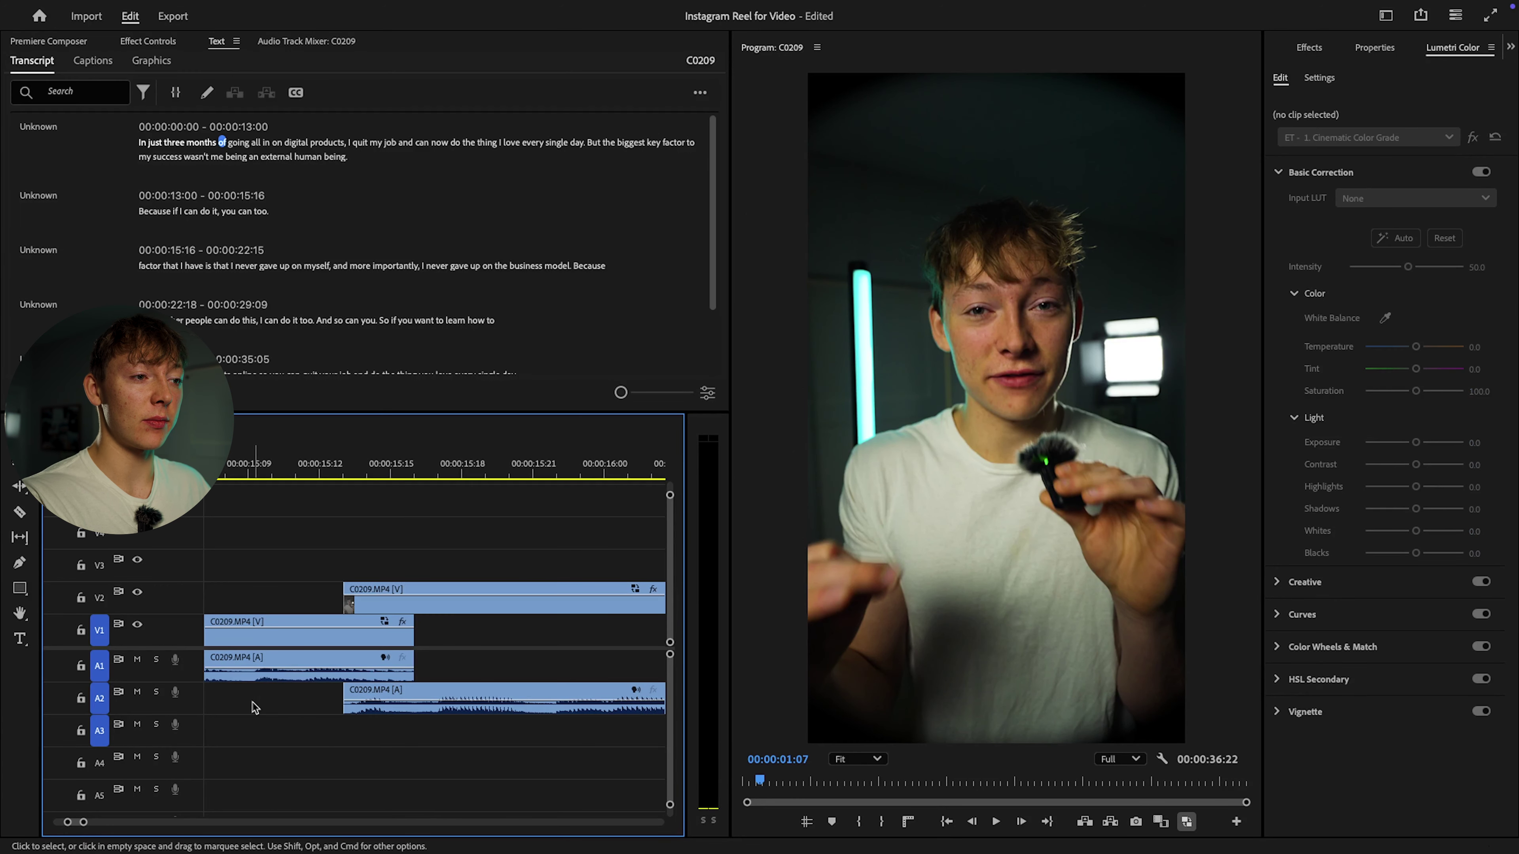
Step: Expand audio tracks A1 and A2, and nudge the overlapping V2/A2 clip slightly later to reduce the overlap
{"action": "double_click", "coordinate": [192, 706]}
{"action": "double_click", "coordinate": [195, 672]}
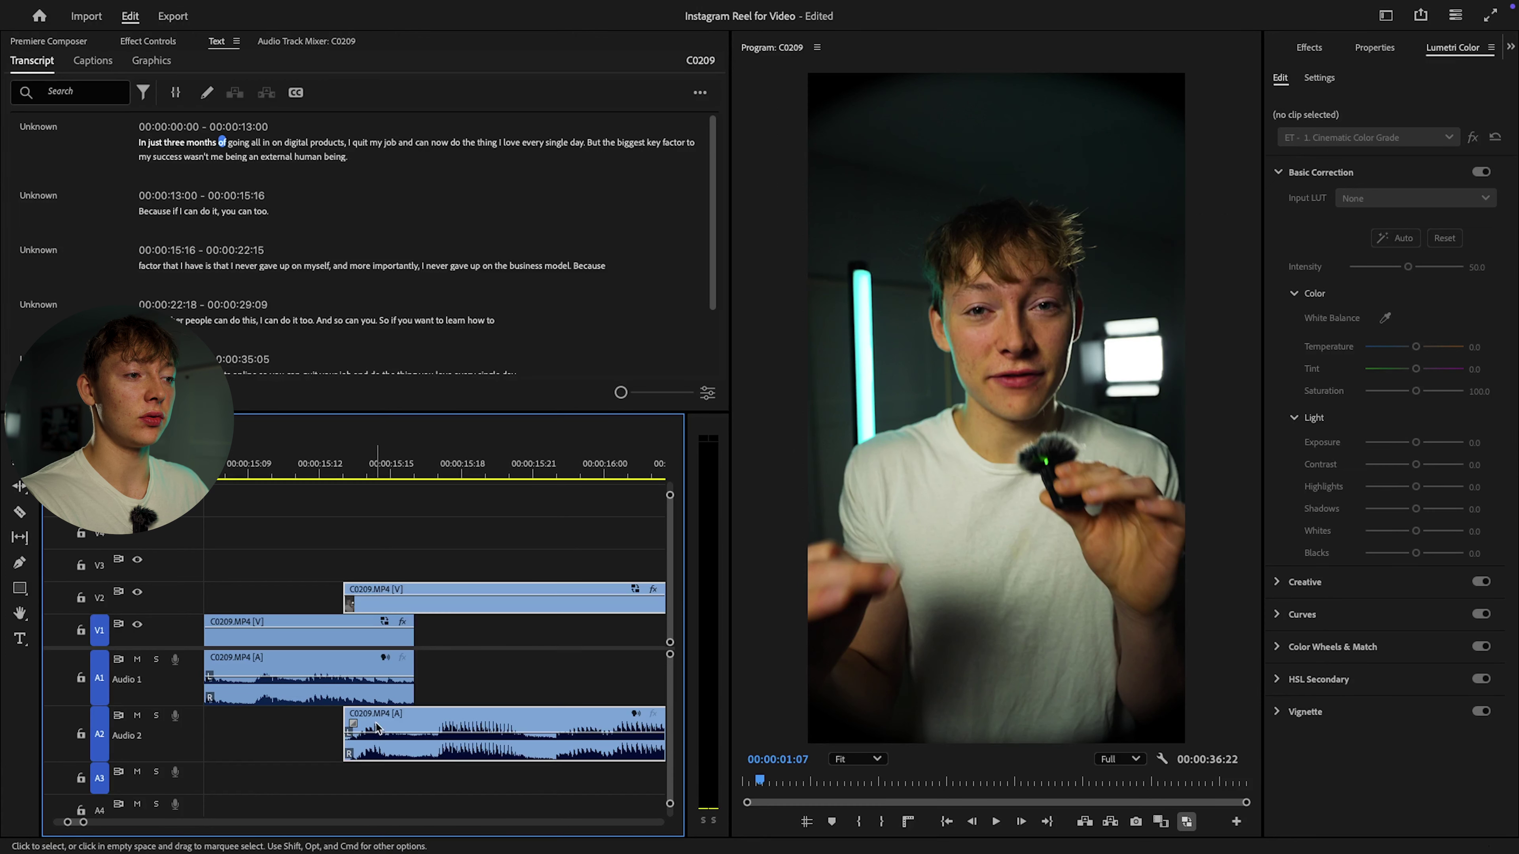
{"action": "left_click", "coordinate": [361, 740]}
{"action": "left_click_drag", "start_coordinate": [371, 604], "coordinate": [392, 606]}
Step: Play the transition between the first clip and the V2/A2 clip repeatedly to check the overlapping audio
{"action": "left_click_drag", "start_coordinate": [323, 470], "coordinate": [293, 470]}
{"action": "key", "text": "space"}
{"action": "left_click", "coordinate": [248, 483]}
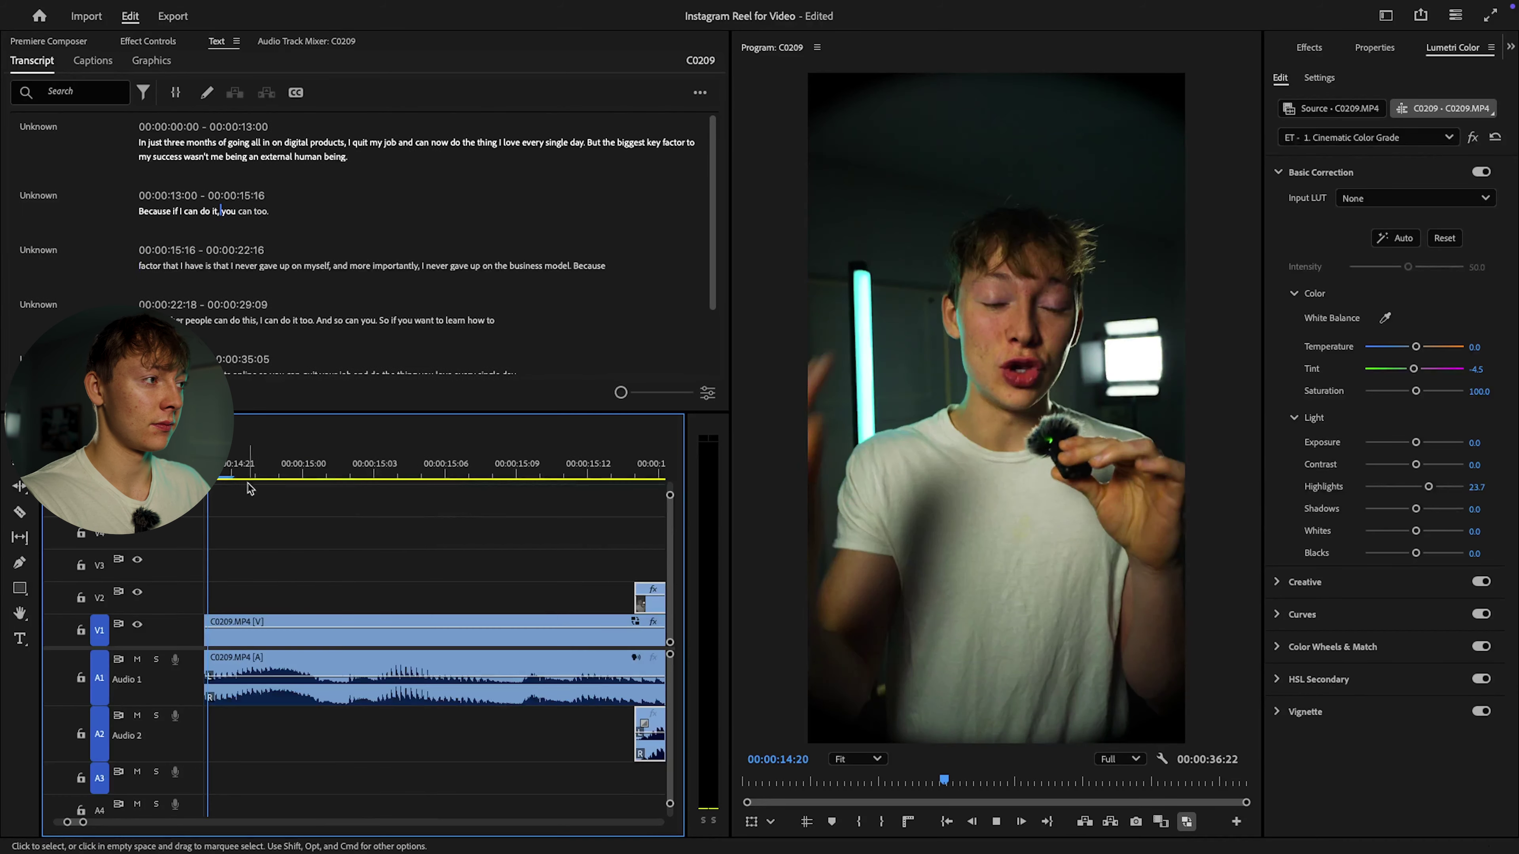
{"action": "scroll", "coordinate": [358, 539], "scroll_direction": "down", "scroll_amount": 5}
{"action": "key", "text": "space"}
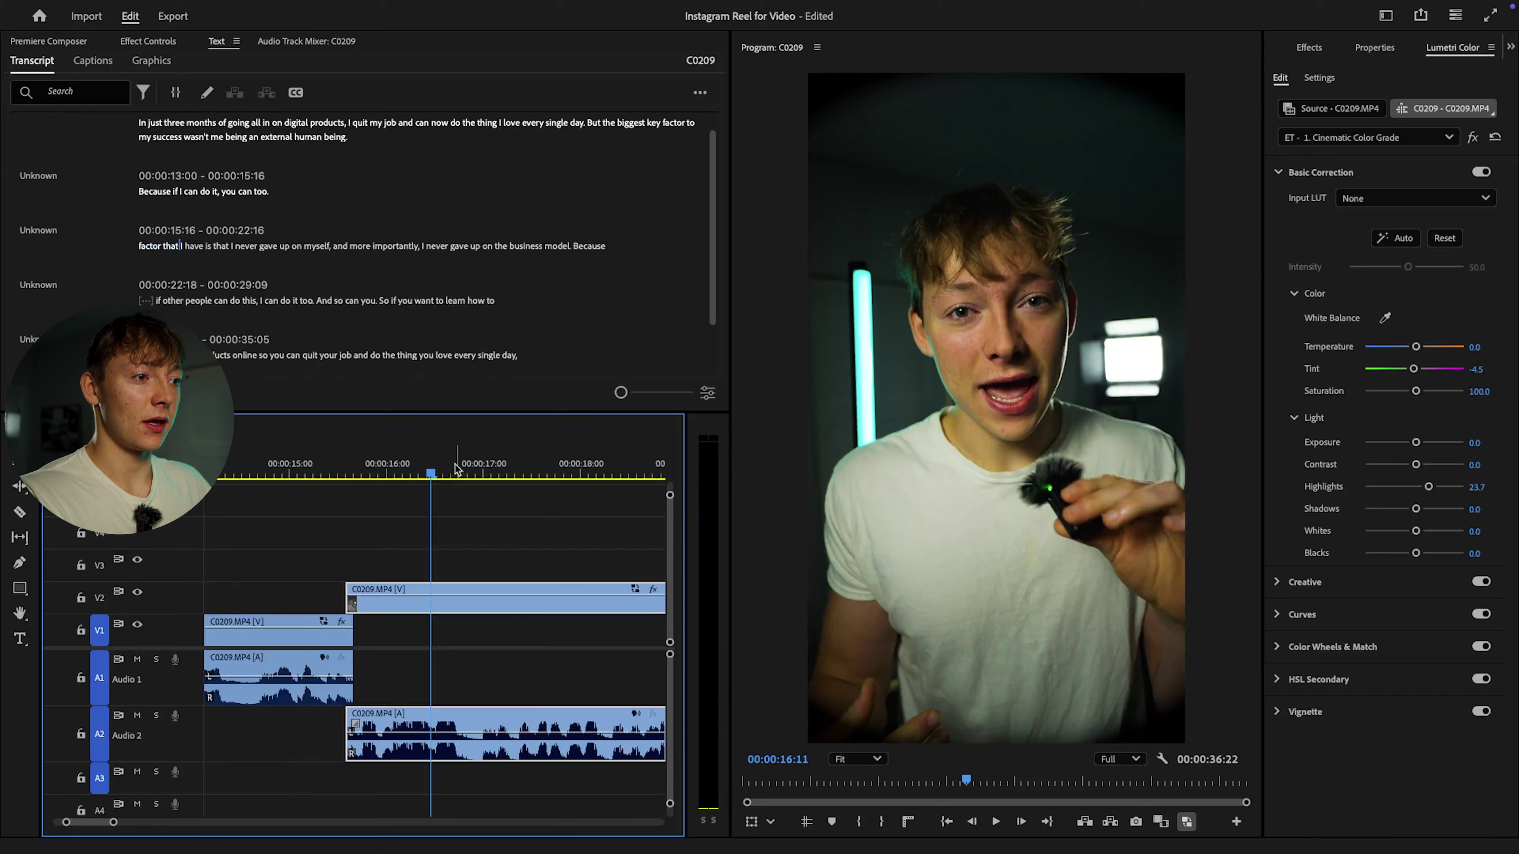
{"action": "left_click_drag", "start_coordinate": [431, 473], "coordinate": [296, 485]}
{"action": "key", "text": "space"}
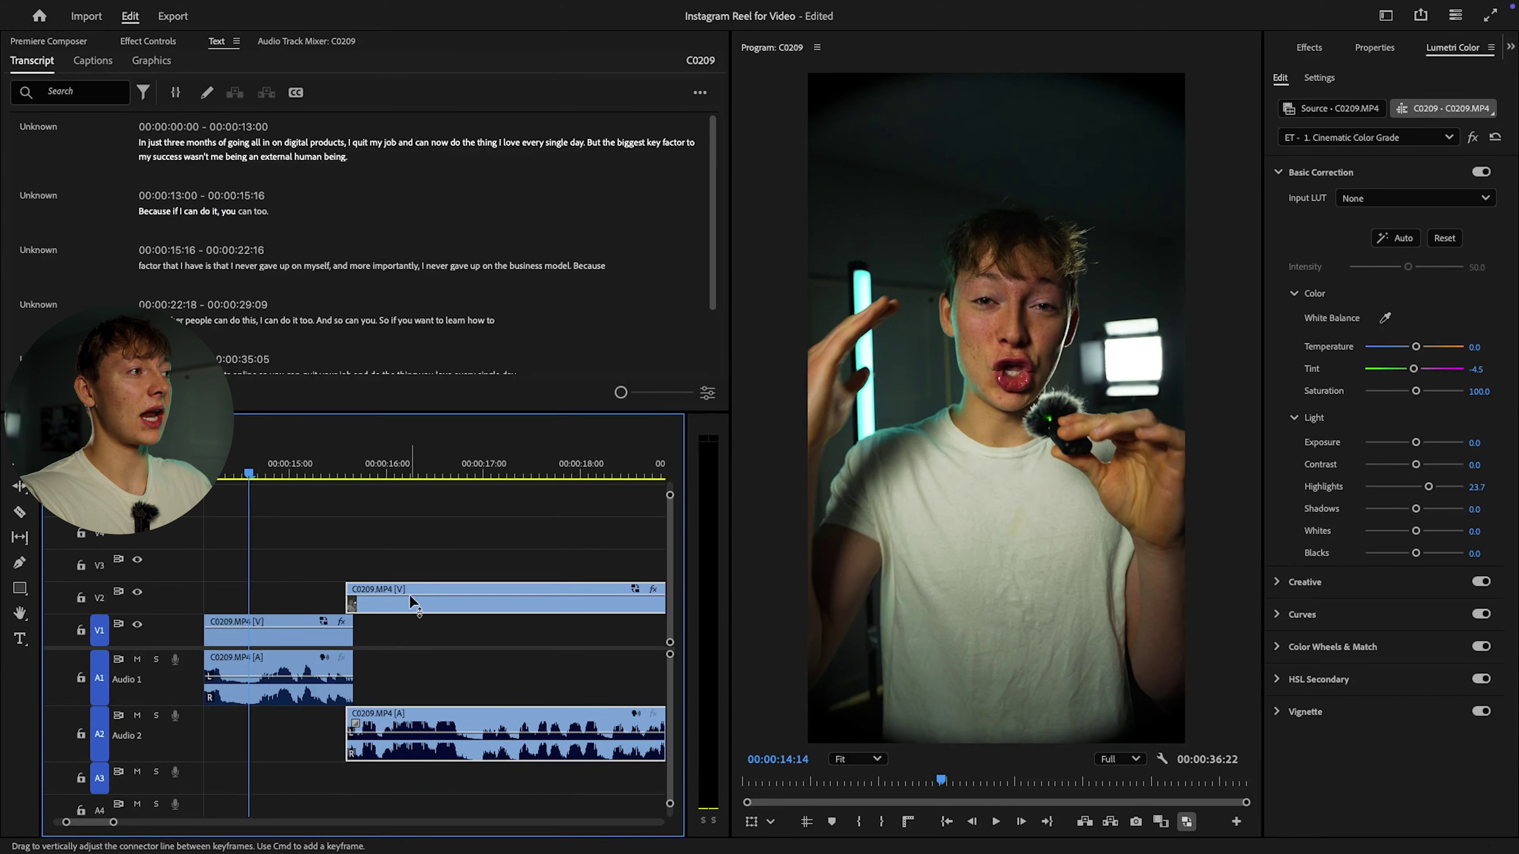
{"action": "key", "text": "space"}
Step: Trim only the video start of the V2 clip to the end of the V1 clip, leaving its audio overlapping
{"action": "scroll", "coordinate": [412, 598], "scroll_direction": "up", "scroll_amount": 5}
{"action": "left_click_drag", "start_coordinate": [468, 474], "coordinate": [336, 476]}
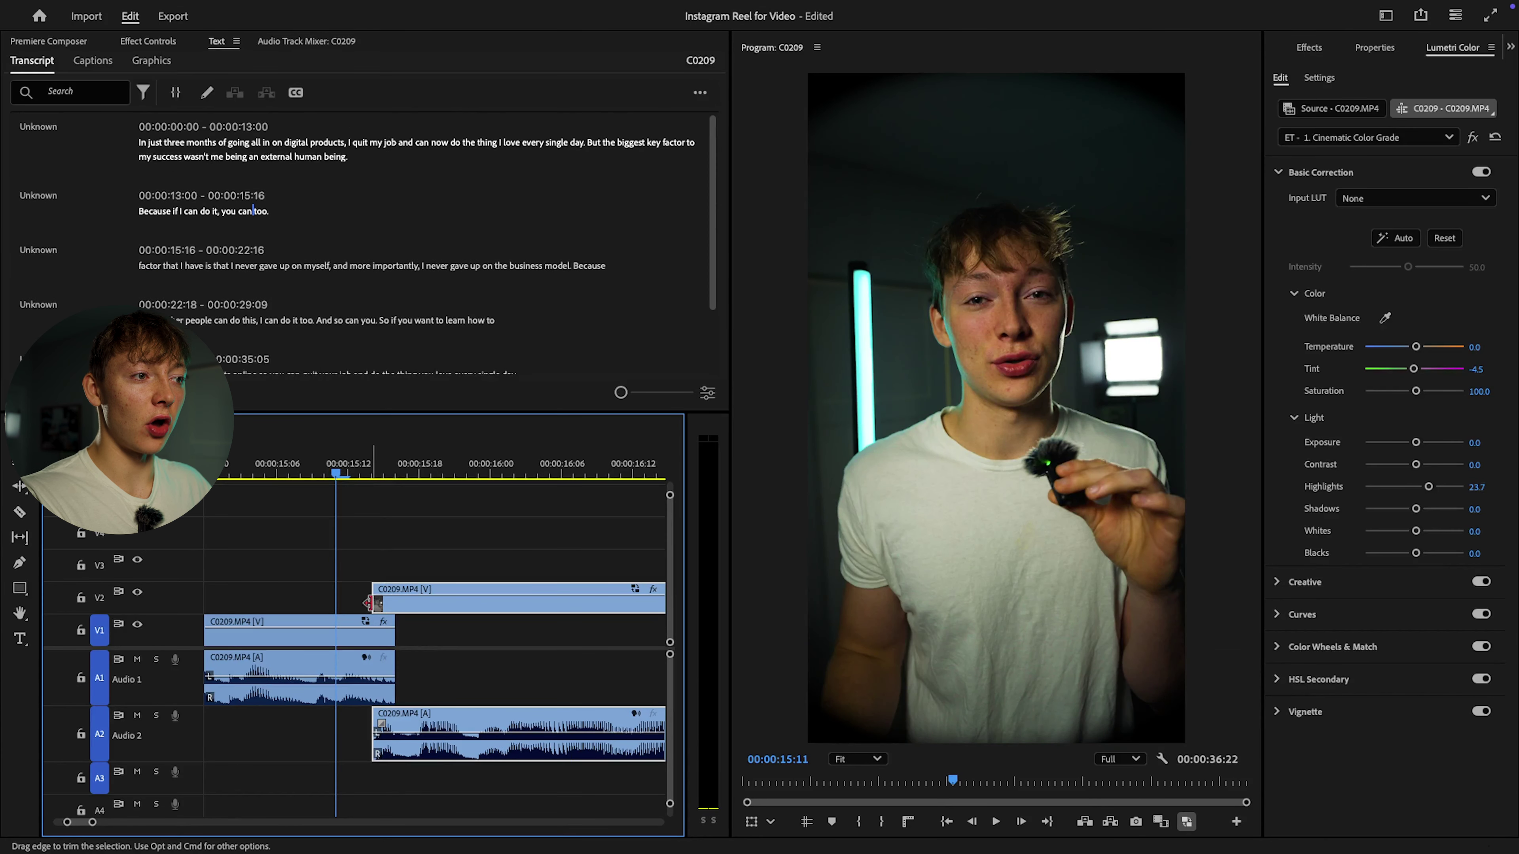
{"action": "left_click_drag", "start_coordinate": [372, 599], "coordinate": [395, 600]}
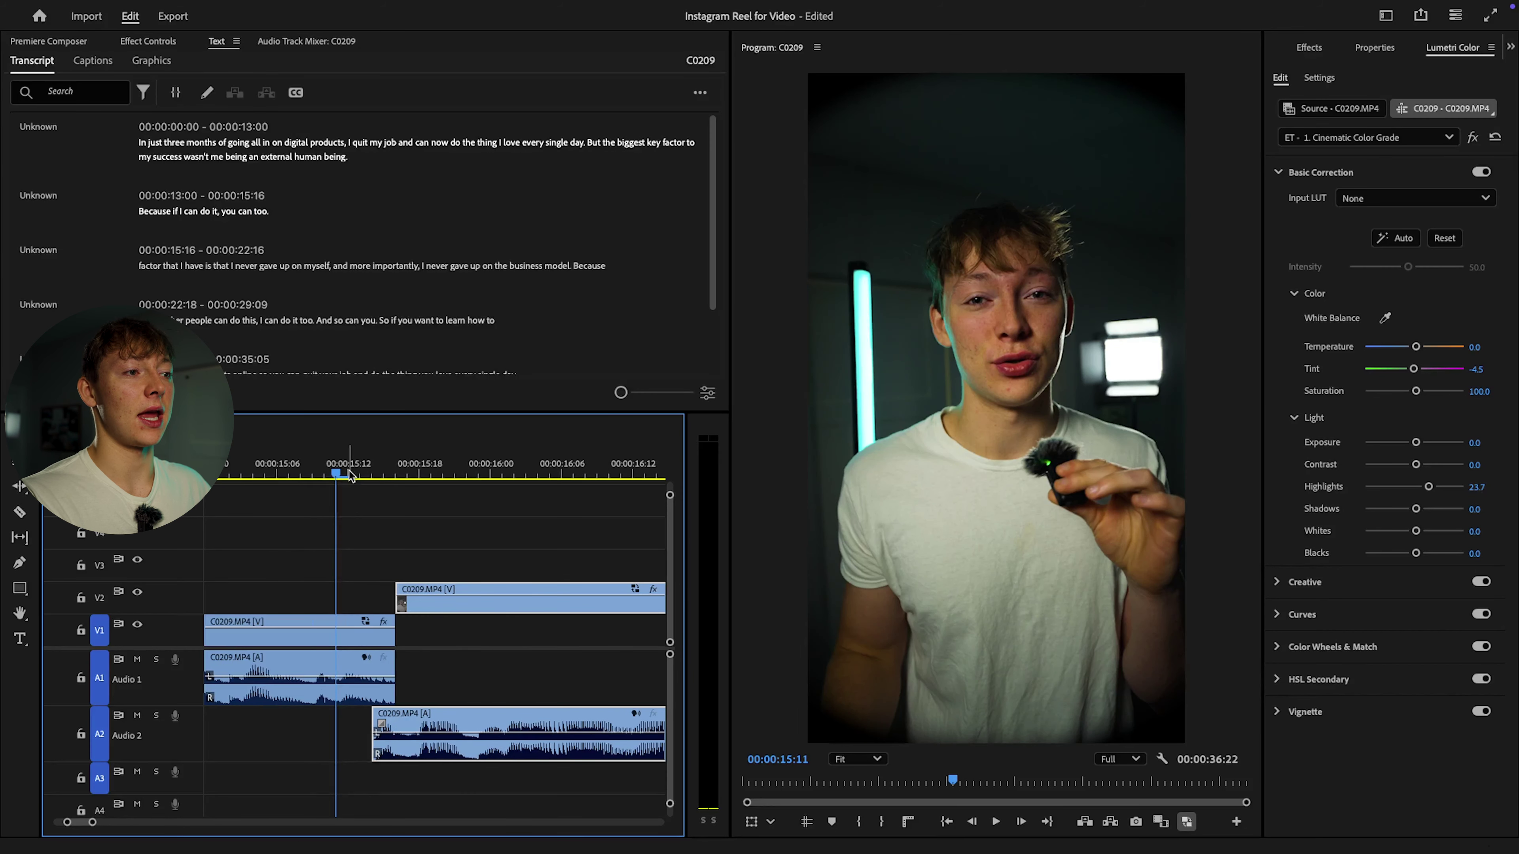
Step: Replay the sequence from just before the trimmed V2 clip through most of that clip to check the transition
{"action": "left_click_drag", "start_coordinate": [353, 472], "coordinate": [218, 473]}
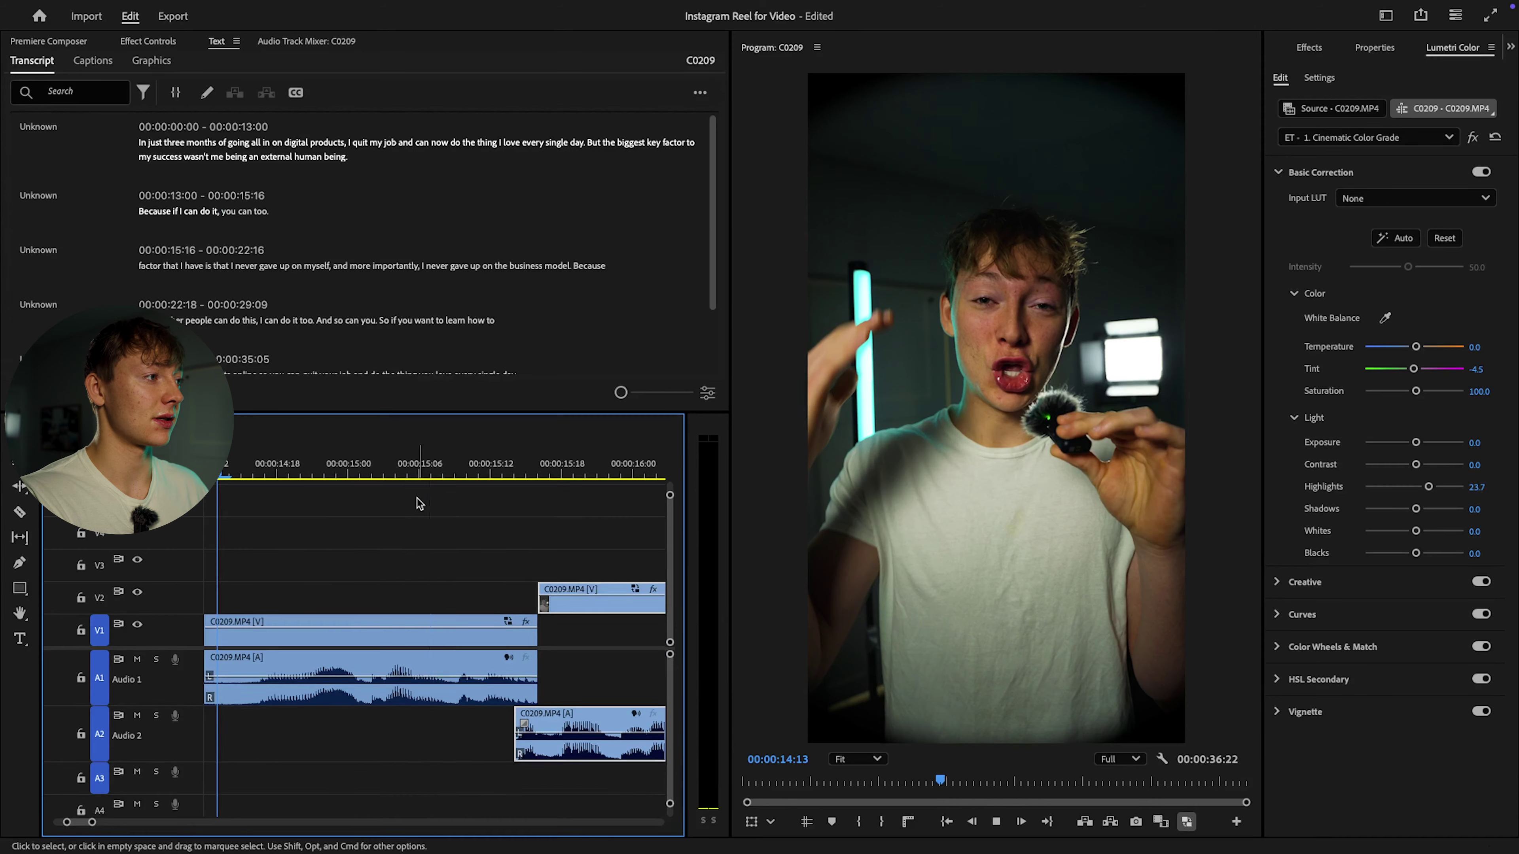
{"action": "key", "text": "minus"}
{"action": "key", "text": "minus"}
{"action": "key", "text": "minus"}
{"action": "key", "text": "minus"}
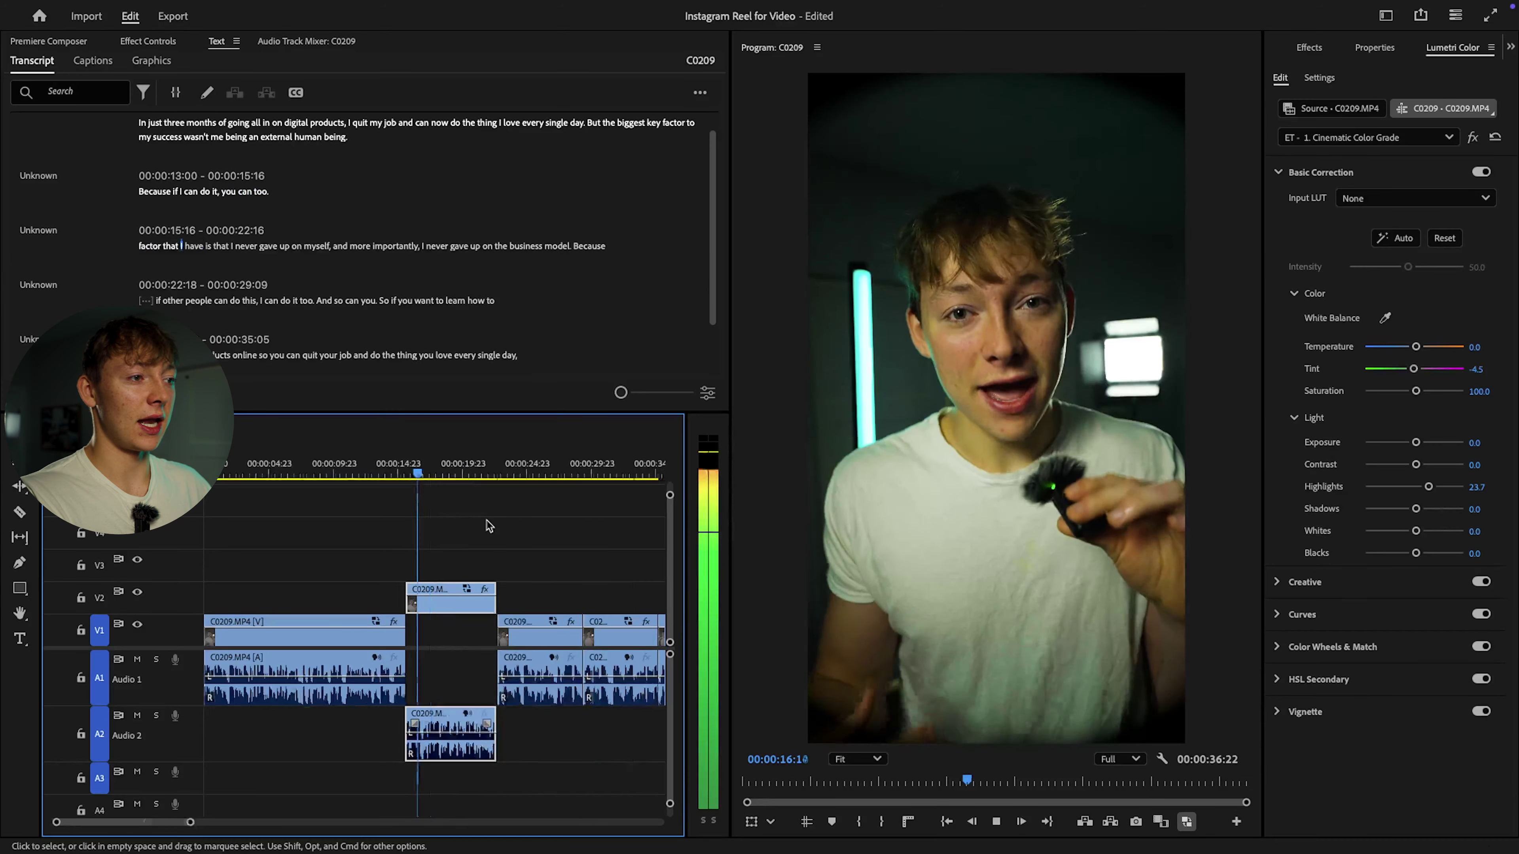
{"action": "key", "text": "space"}
{"action": "key", "text": "space"}
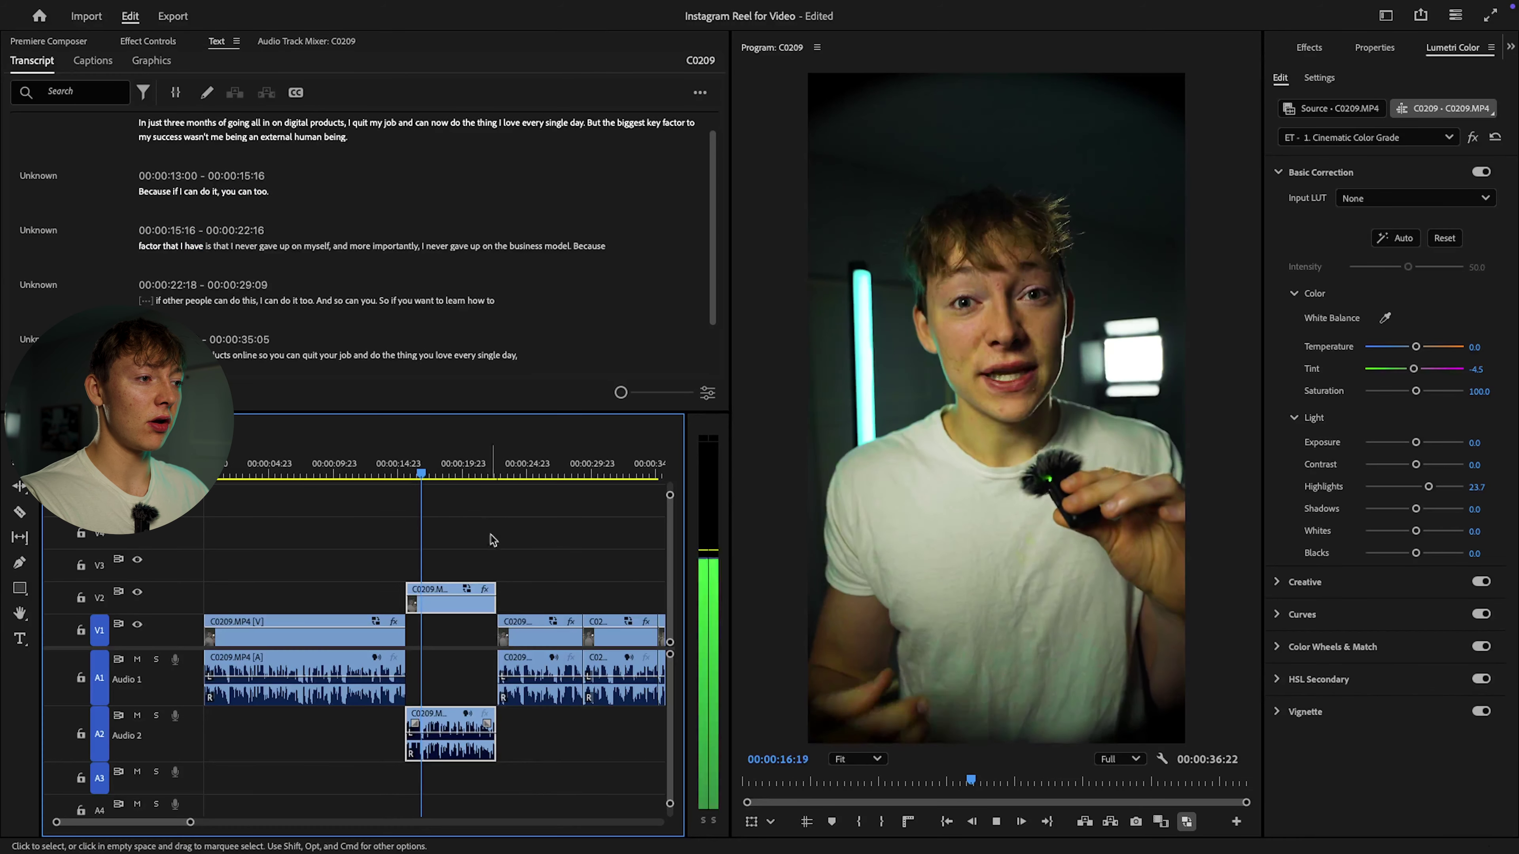
{"action": "key", "text": "space"}
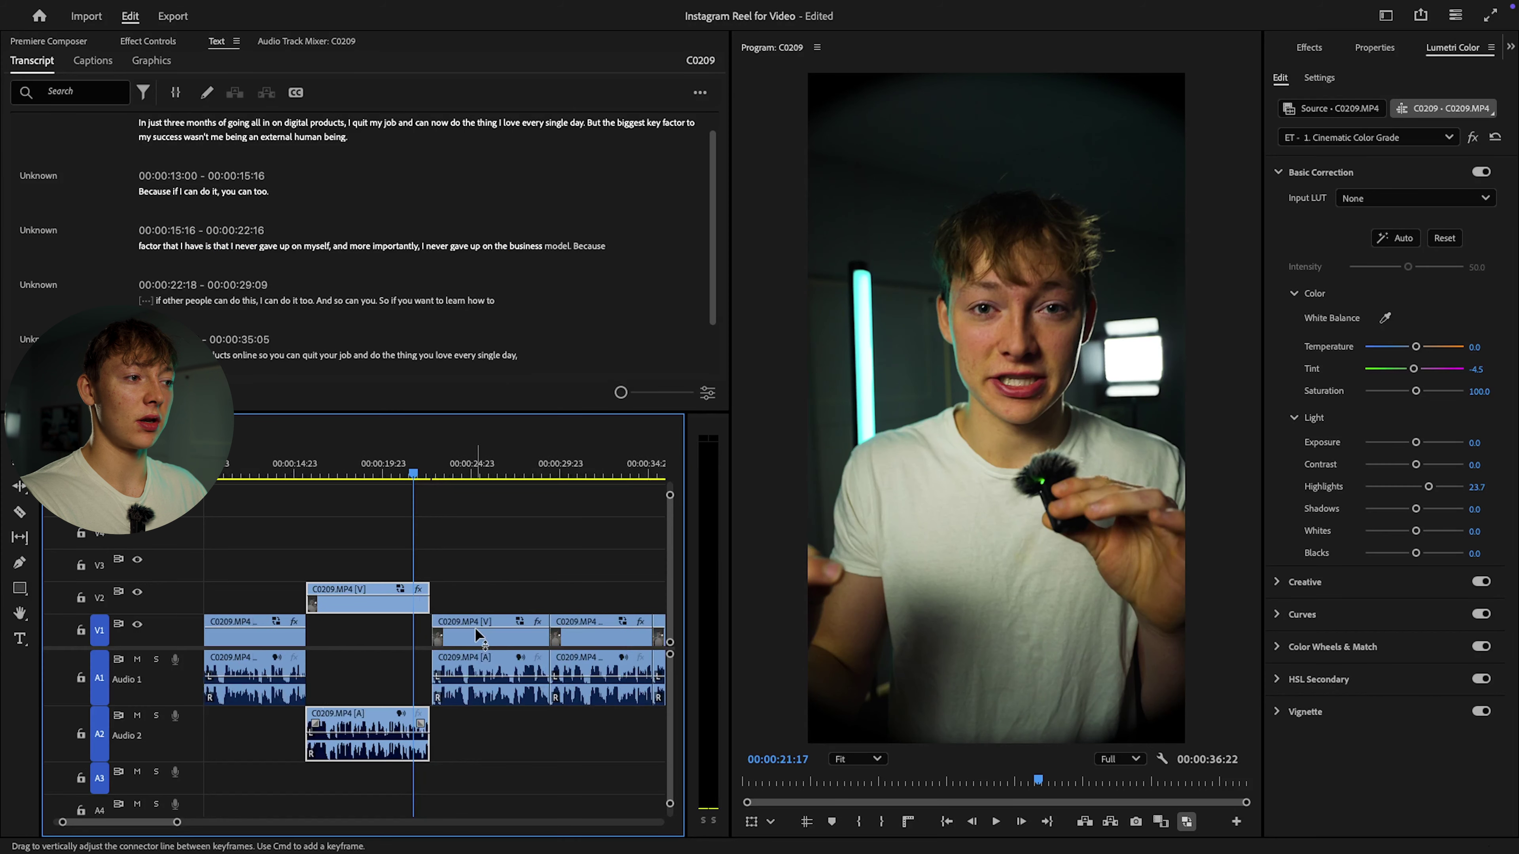
Step: Shift the third C0209.MP4 clip on V1/A1 earlier to overlap the end of the V2/A2 clip, and play the transition
{"action": "scroll", "coordinate": [473, 626], "scroll_direction": "up", "scroll_amount": 4}
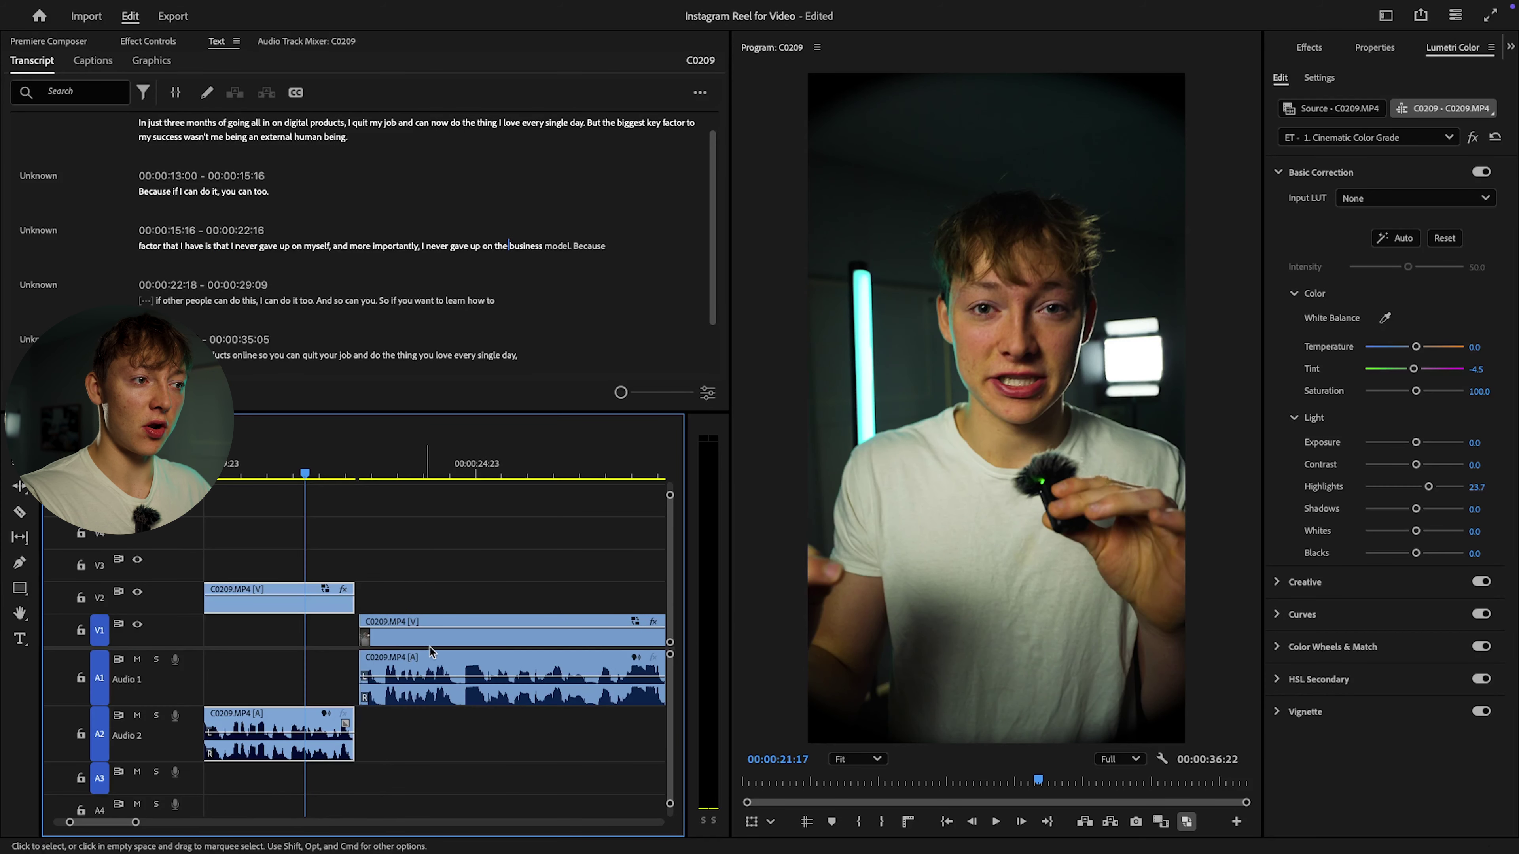
{"action": "left_click", "coordinate": [446, 645]}
{"action": "left_click_drag", "start_coordinate": [441, 648], "coordinate": [421, 651]}
{"action": "scroll", "coordinate": [382, 684], "scroll_direction": "up", "scroll_amount": 3}
{"action": "scroll", "coordinate": [375, 712], "scroll_direction": "up", "scroll_amount": 2}
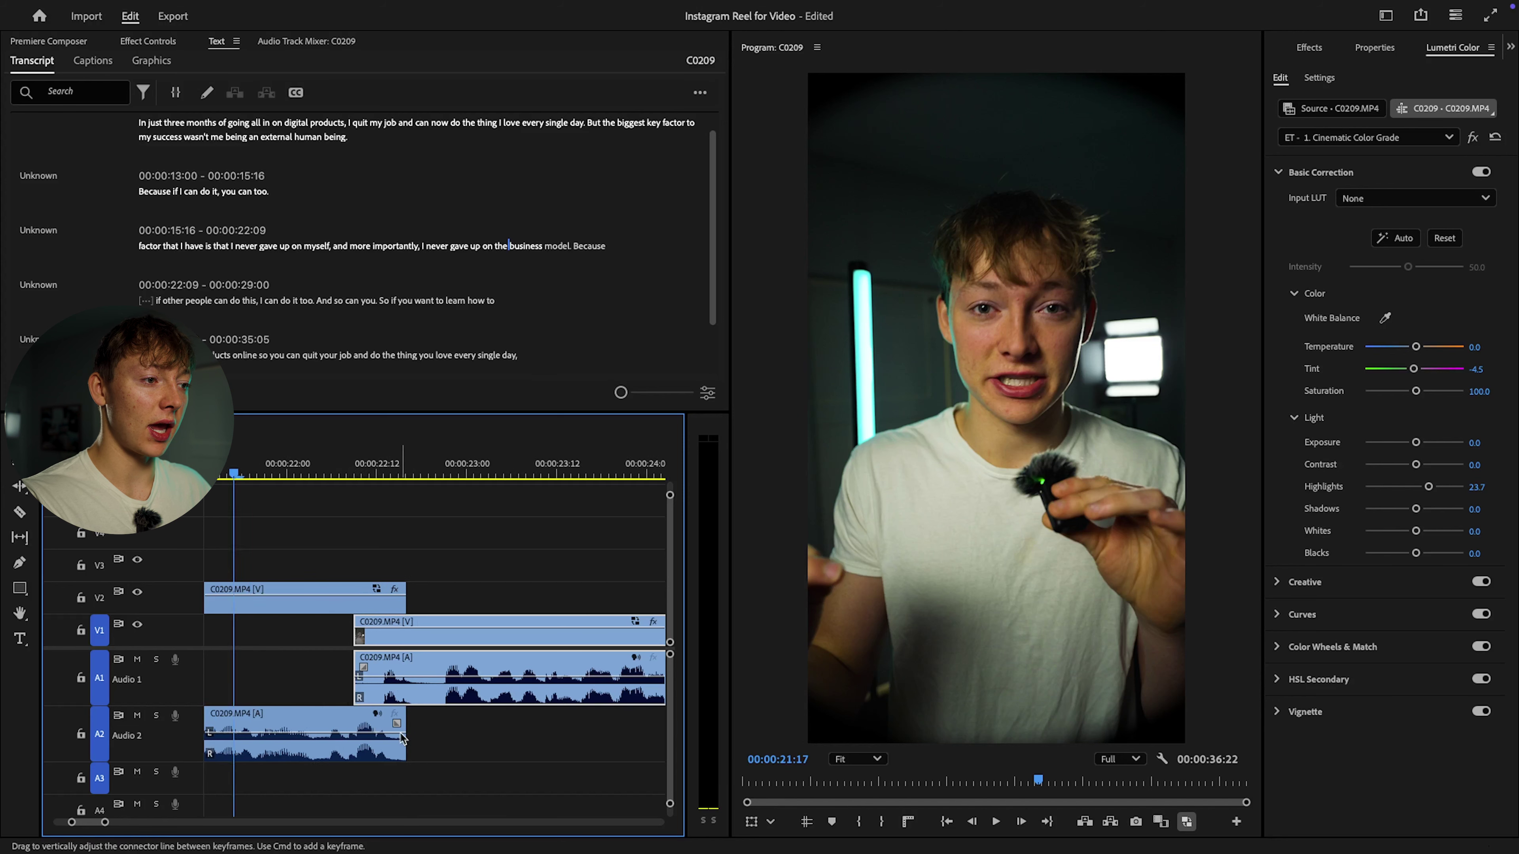
{"action": "left_click_drag", "start_coordinate": [381, 645], "coordinate": [369, 648]}
{"action": "scroll", "coordinate": [367, 669], "scroll_direction": "down", "scroll_amount": 3}
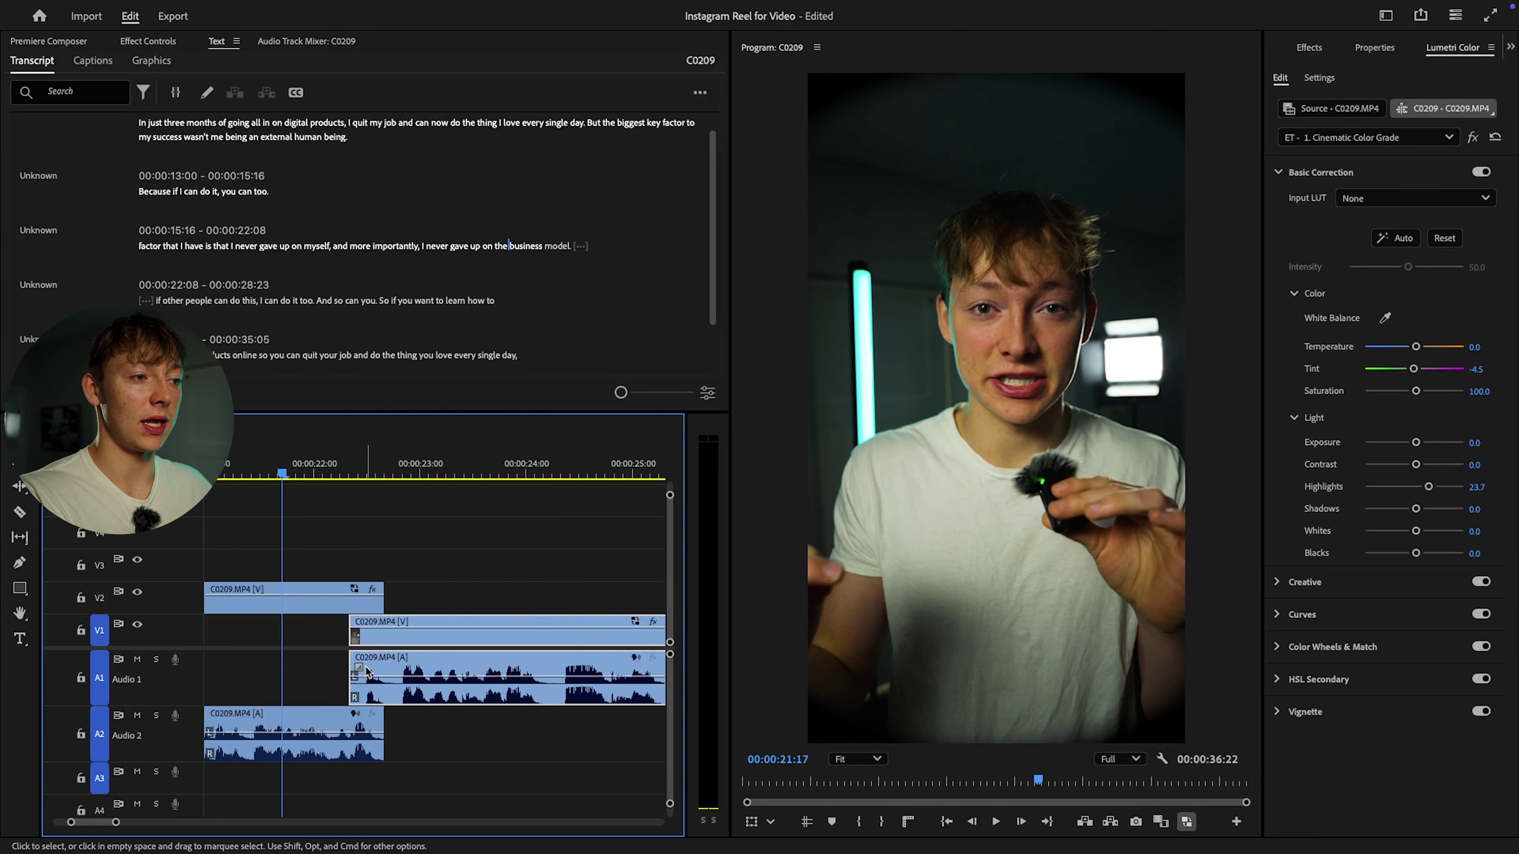
{"action": "key", "text": "space"}
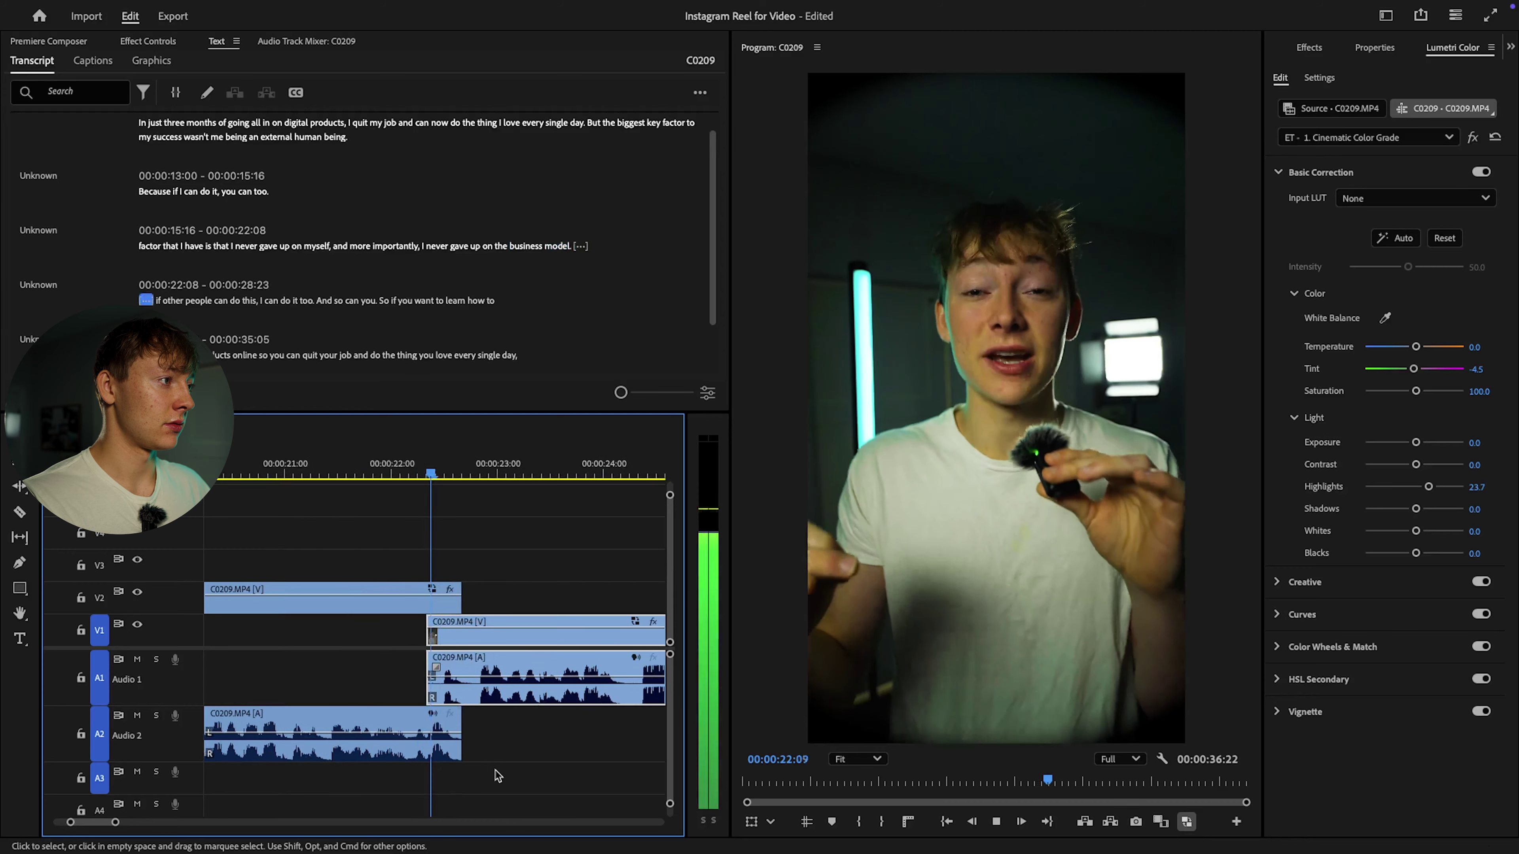
{"action": "key", "text": "space"}
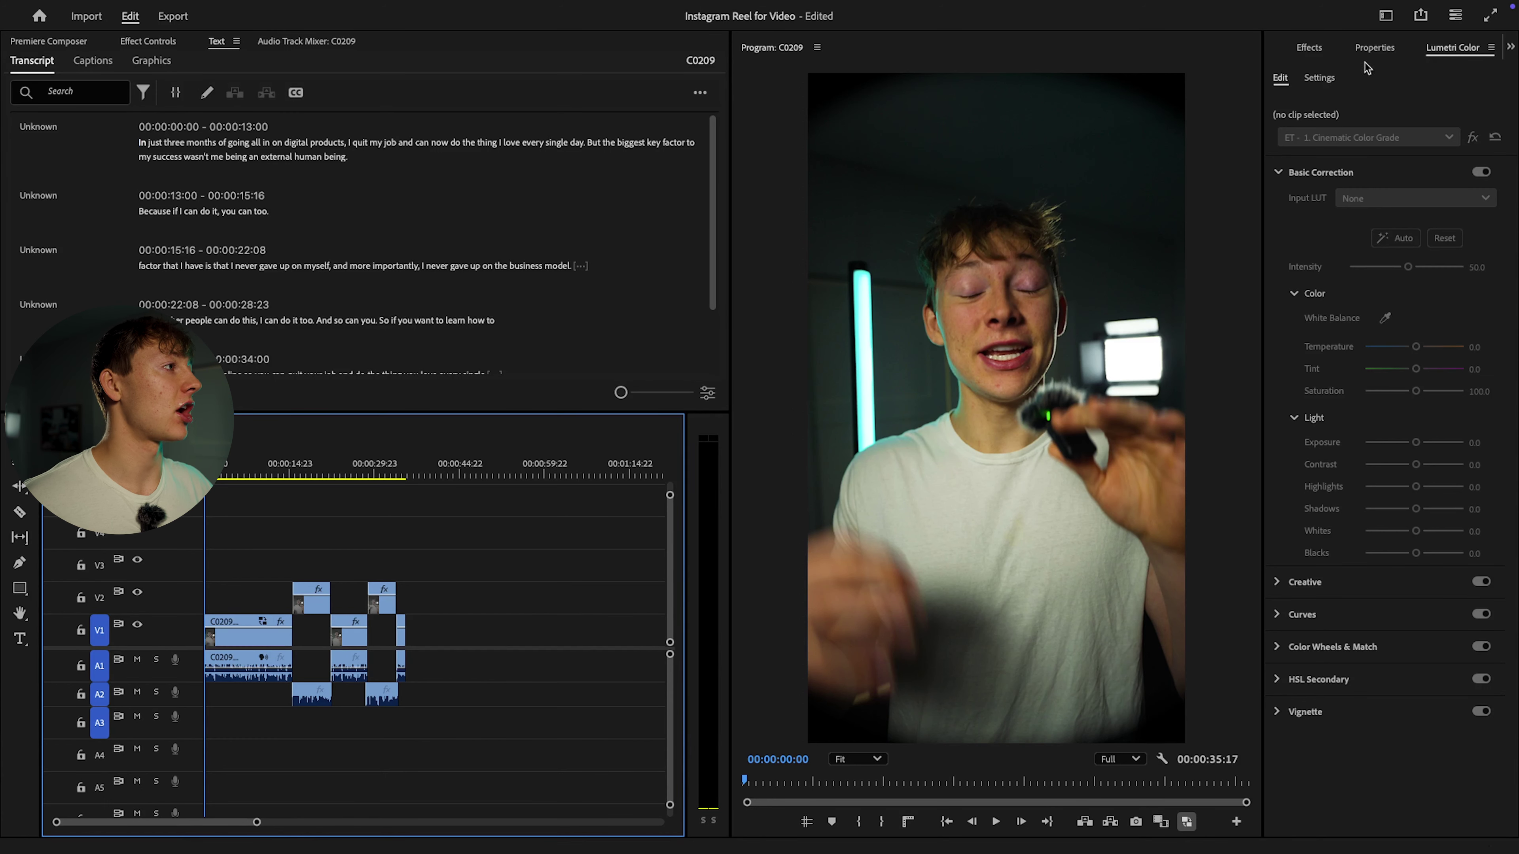
Step: Open the ADJ & Color Mattes bin in the project and widen its panel
{"action": "left_click", "coordinate": [1297, 50]}
{"action": "left_click", "coordinate": [1287, 48]}
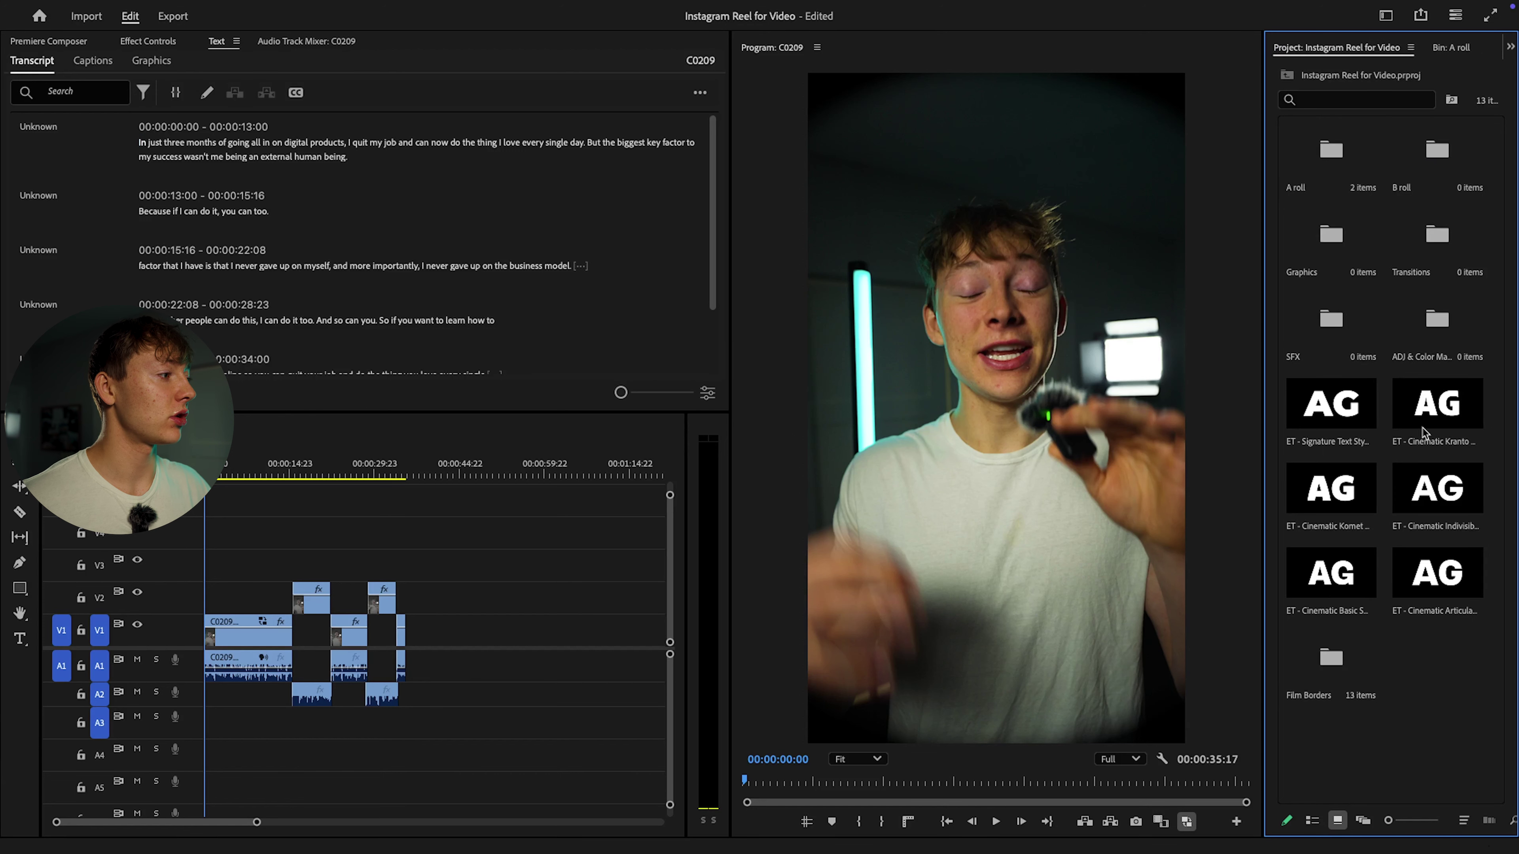
{"action": "double_click", "coordinate": [1416, 346]}
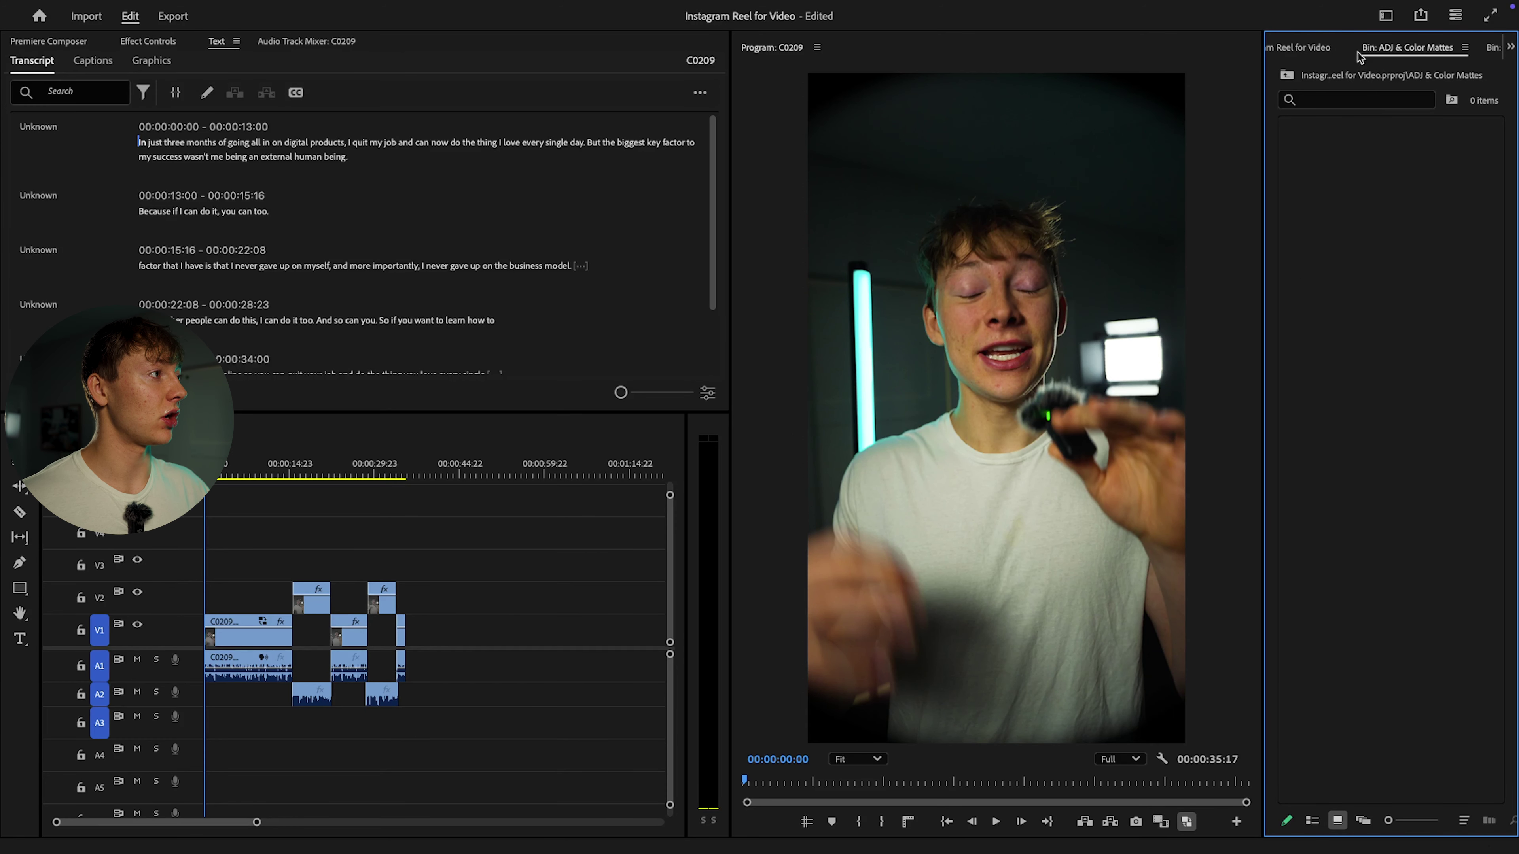
{"action": "left_click_drag", "start_coordinate": [1265, 411], "coordinate": [1180, 413]}
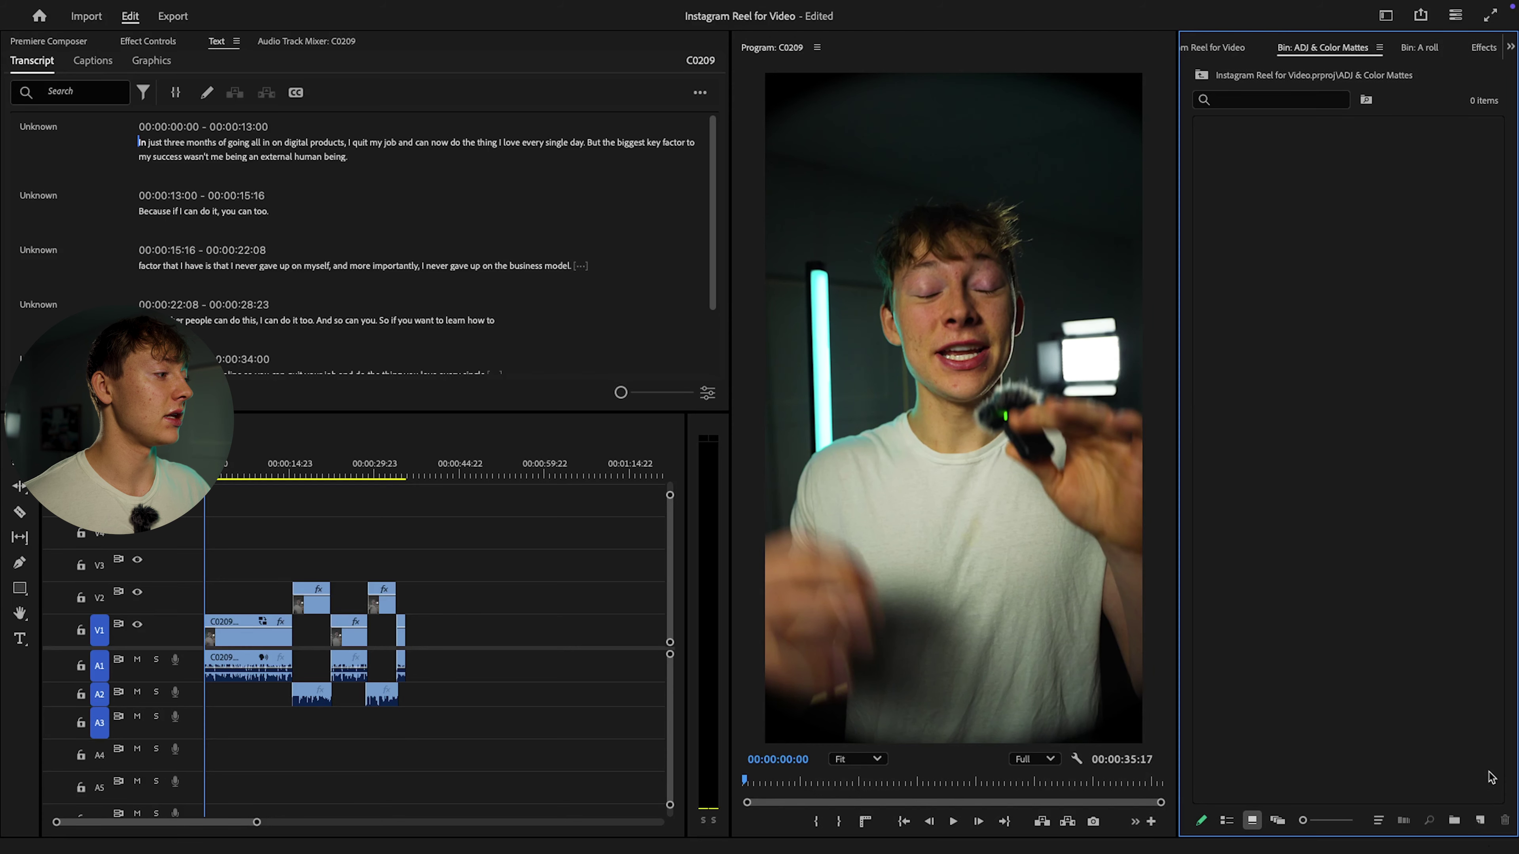
Step: Create a 2160 x 3840 adjustment layer at 23.976 fps with square pixels in the ADJ & Color Mattes bin
{"action": "left_click", "coordinate": [1479, 822]}
{"action": "left_click", "coordinate": [1327, 603]}
{"action": "left_click", "coordinate": [1479, 822]}
{"action": "left_click", "coordinate": [1411, 699]}
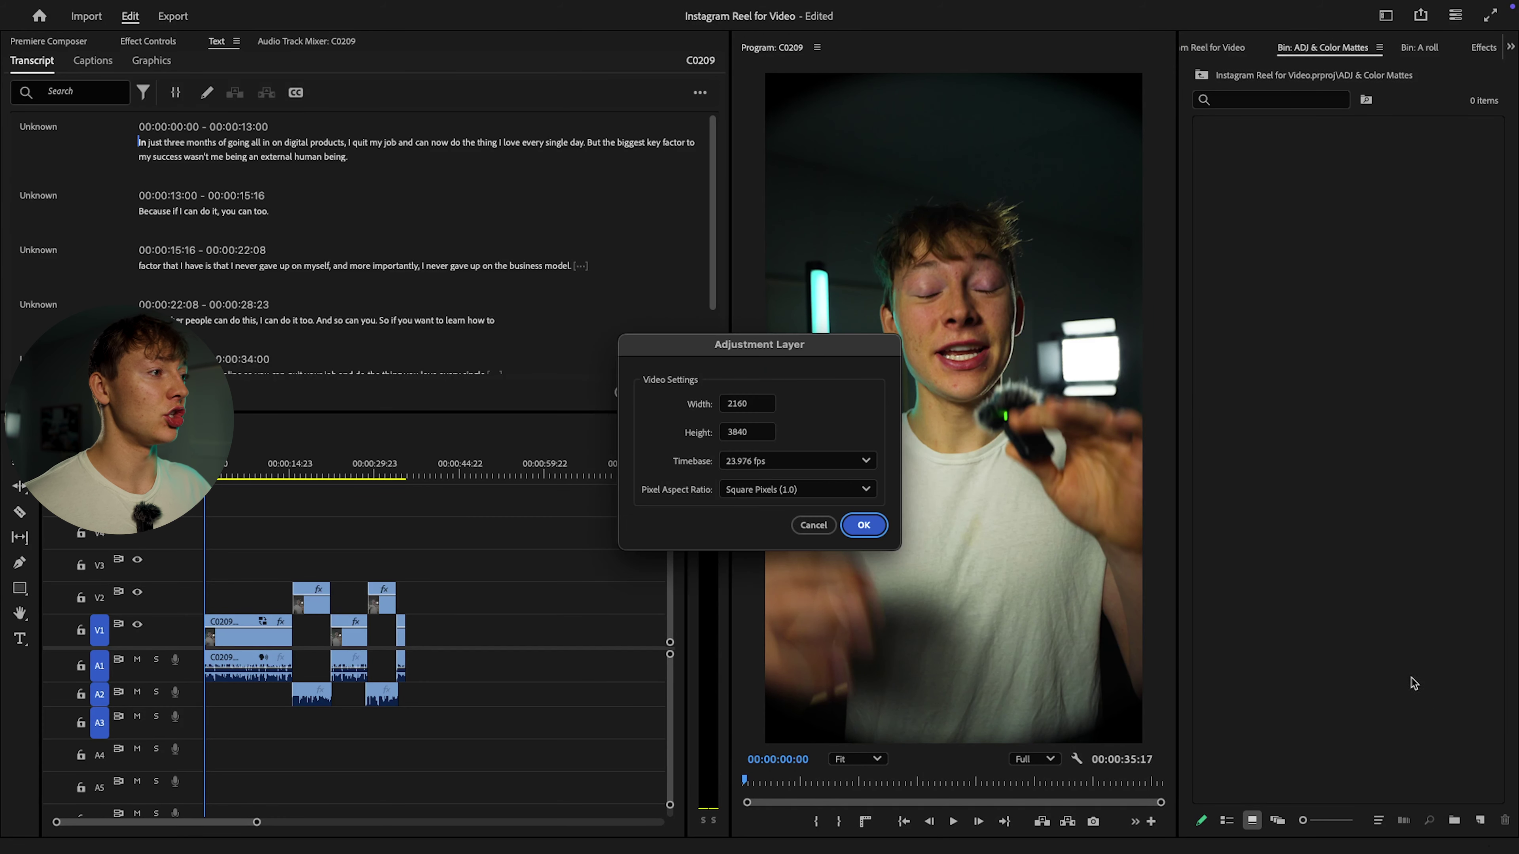
{"action": "left_click", "coordinate": [864, 525]}
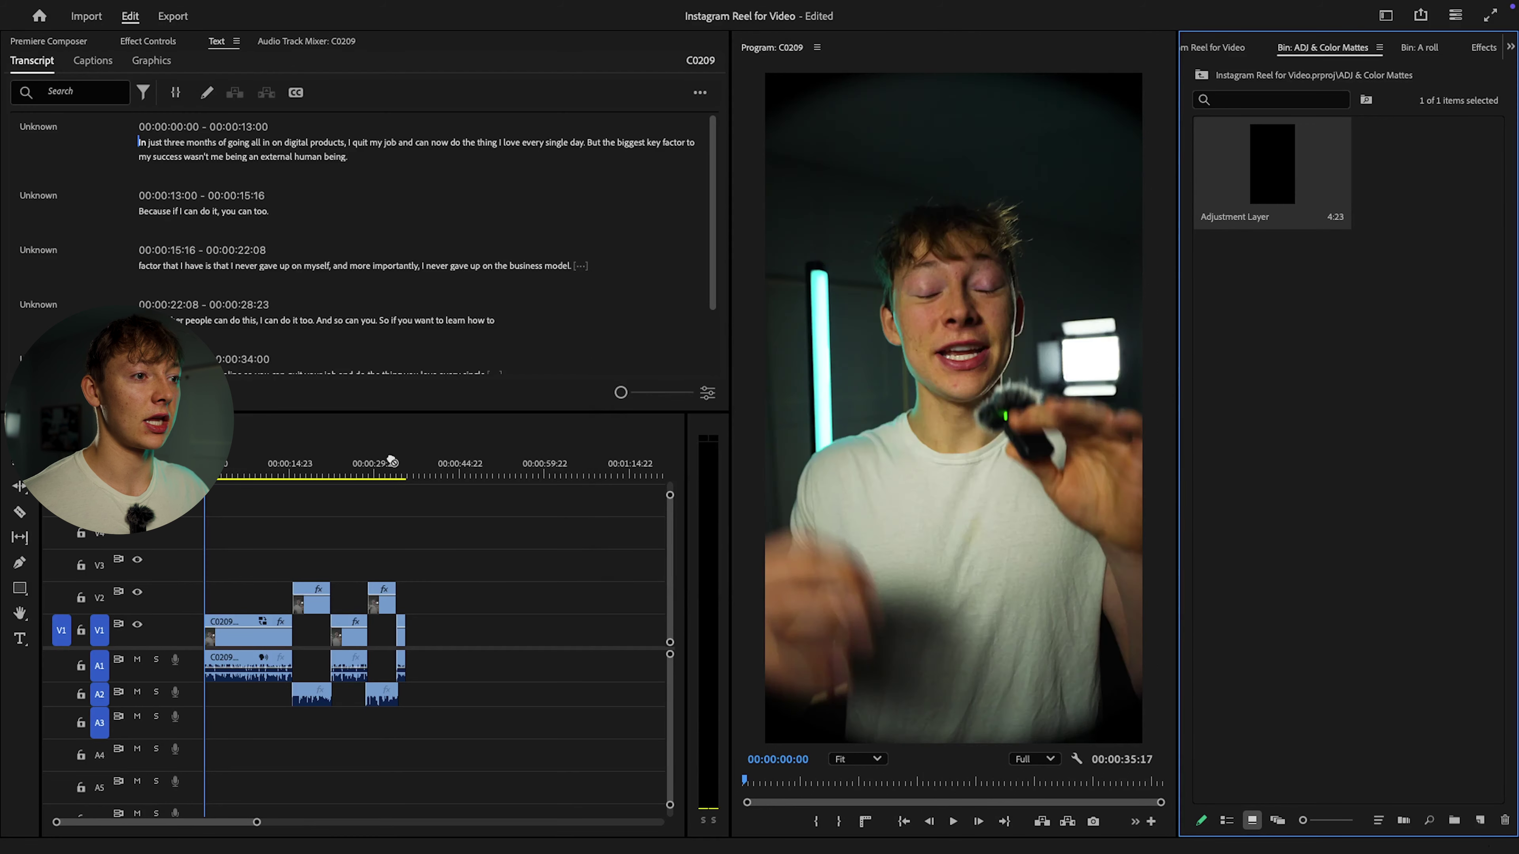
Step: Place the adjustment layer on V2 above the sequence's opening and trim its end to 00:00:04:17
{"action": "left_click_drag", "start_coordinate": [391, 462], "coordinate": [206, 578]}
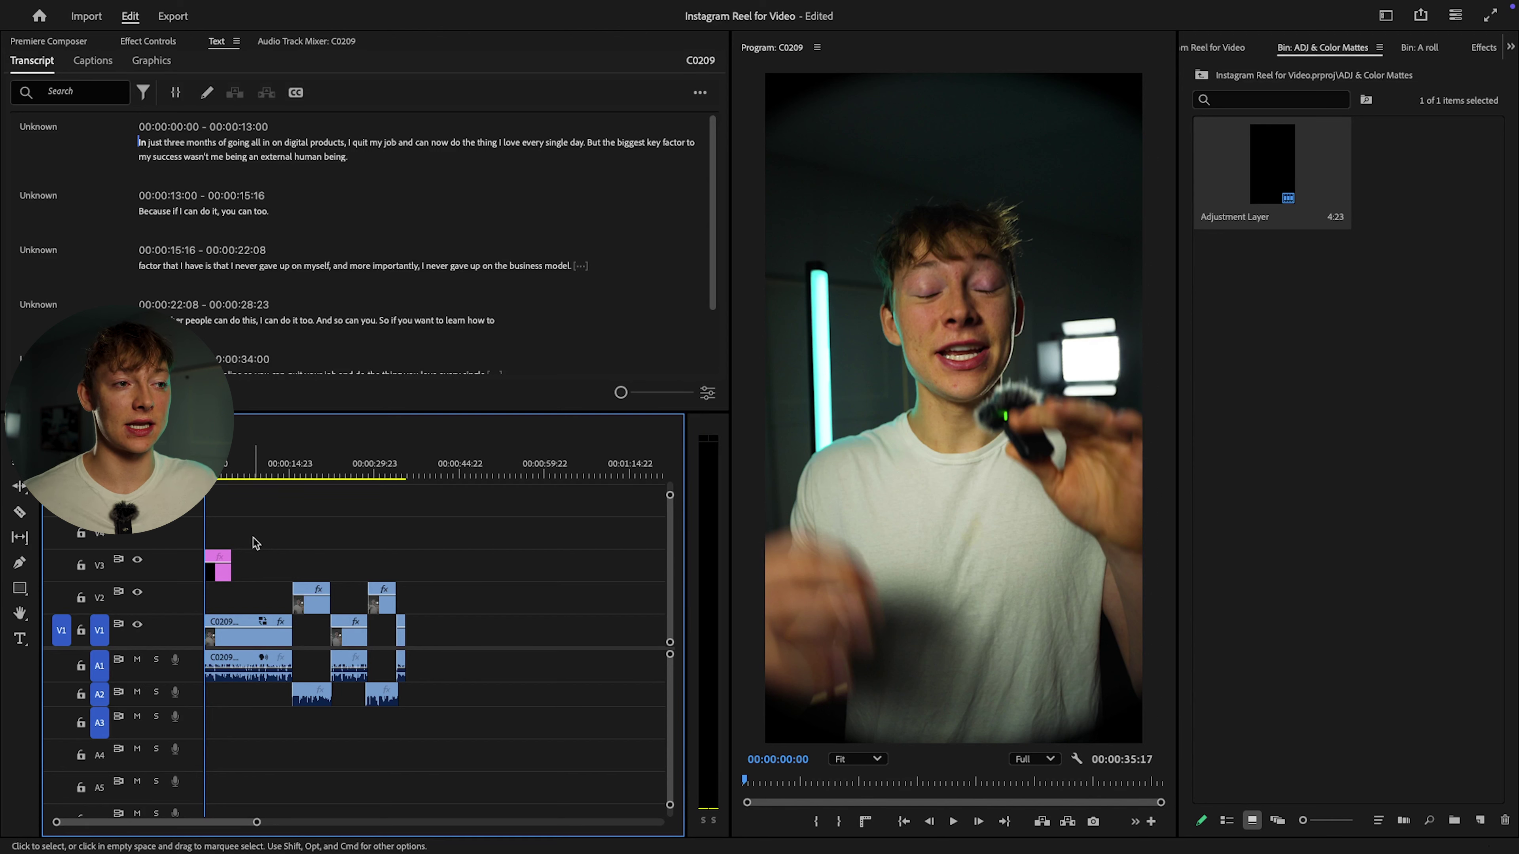
{"action": "scroll", "coordinate": [251, 548], "scroll_direction": "up", "scroll_amount": 5}
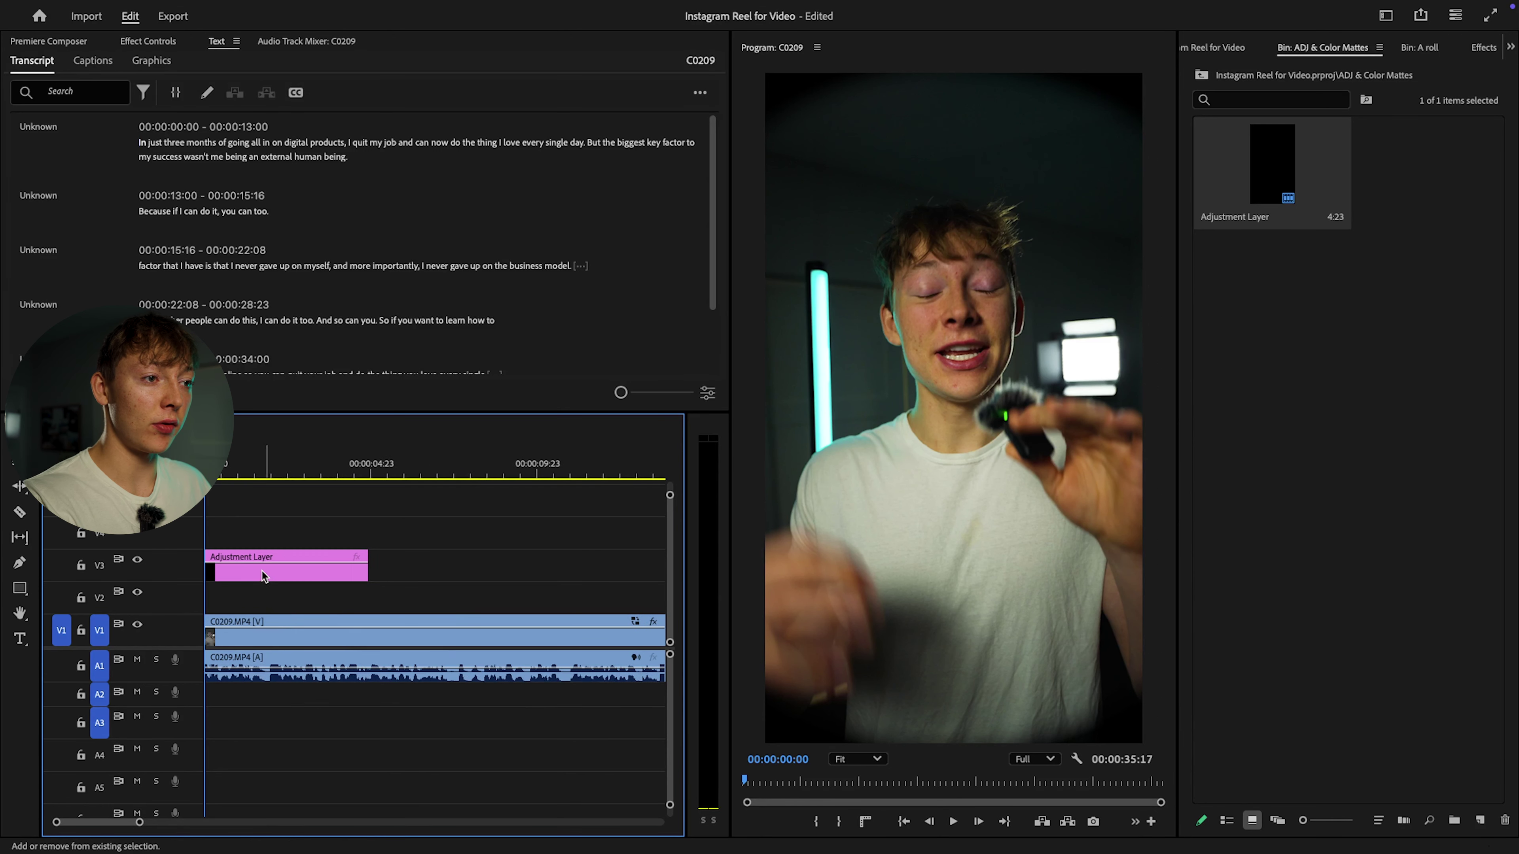
{"action": "left_click_drag", "start_coordinate": [250, 574], "coordinate": [253, 587]}
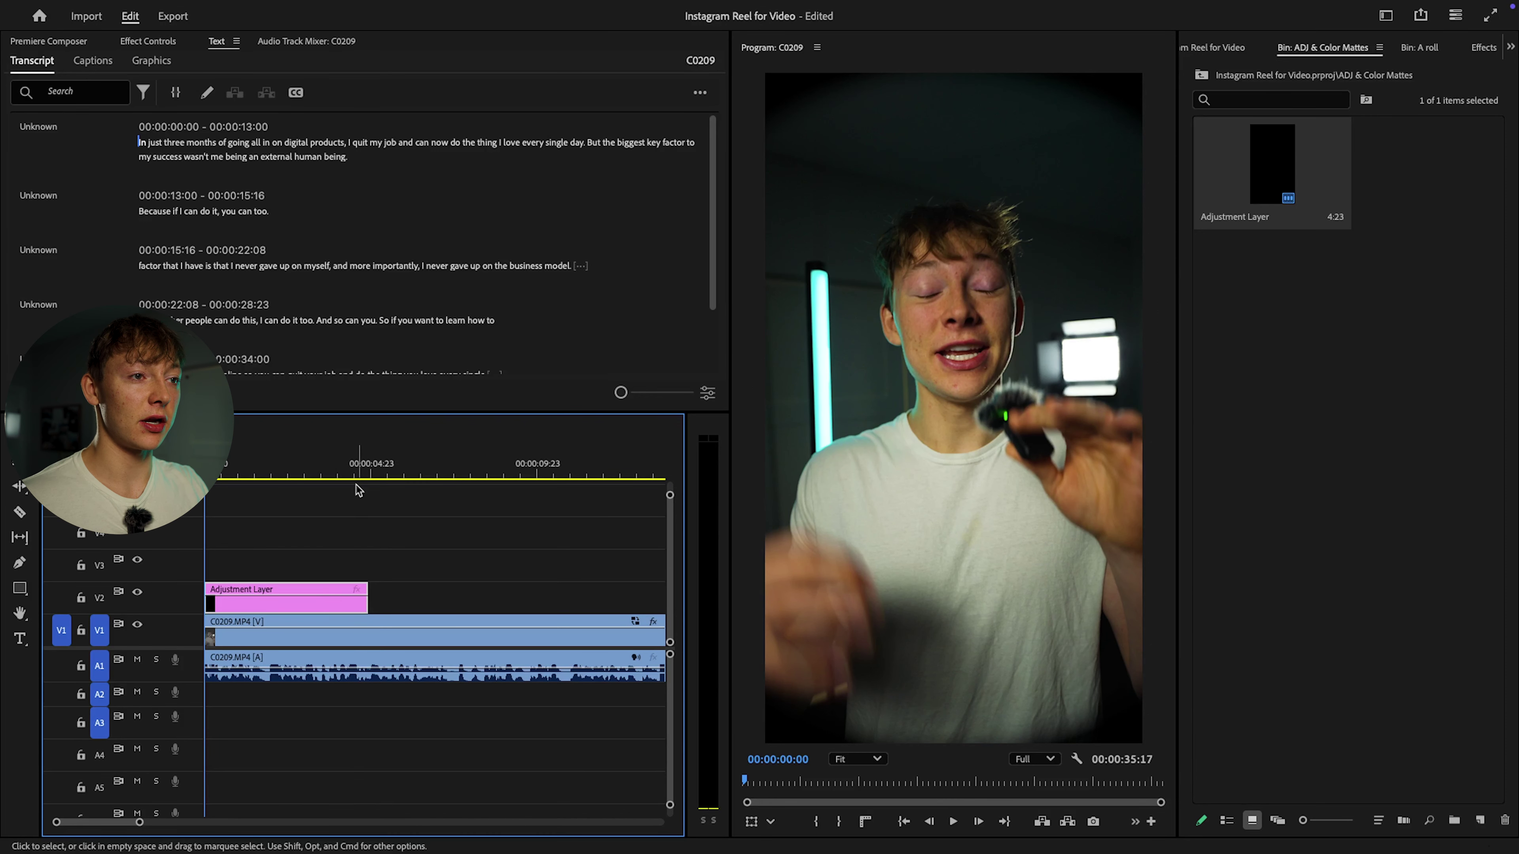
{"action": "left_click", "coordinate": [362, 473]}
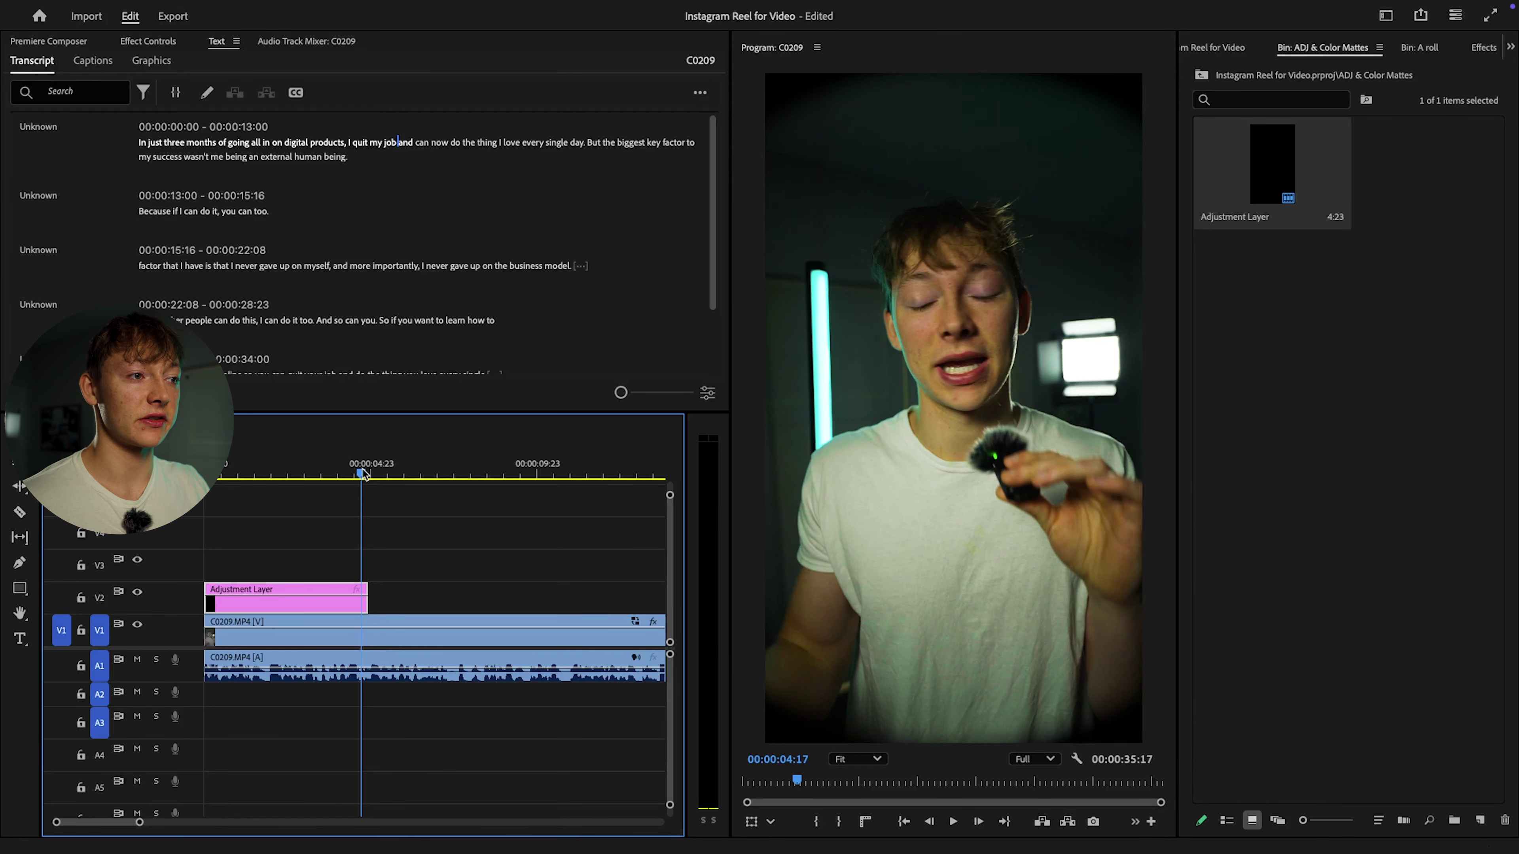
{"action": "left_click_drag", "start_coordinate": [367, 604], "coordinate": [353, 605]}
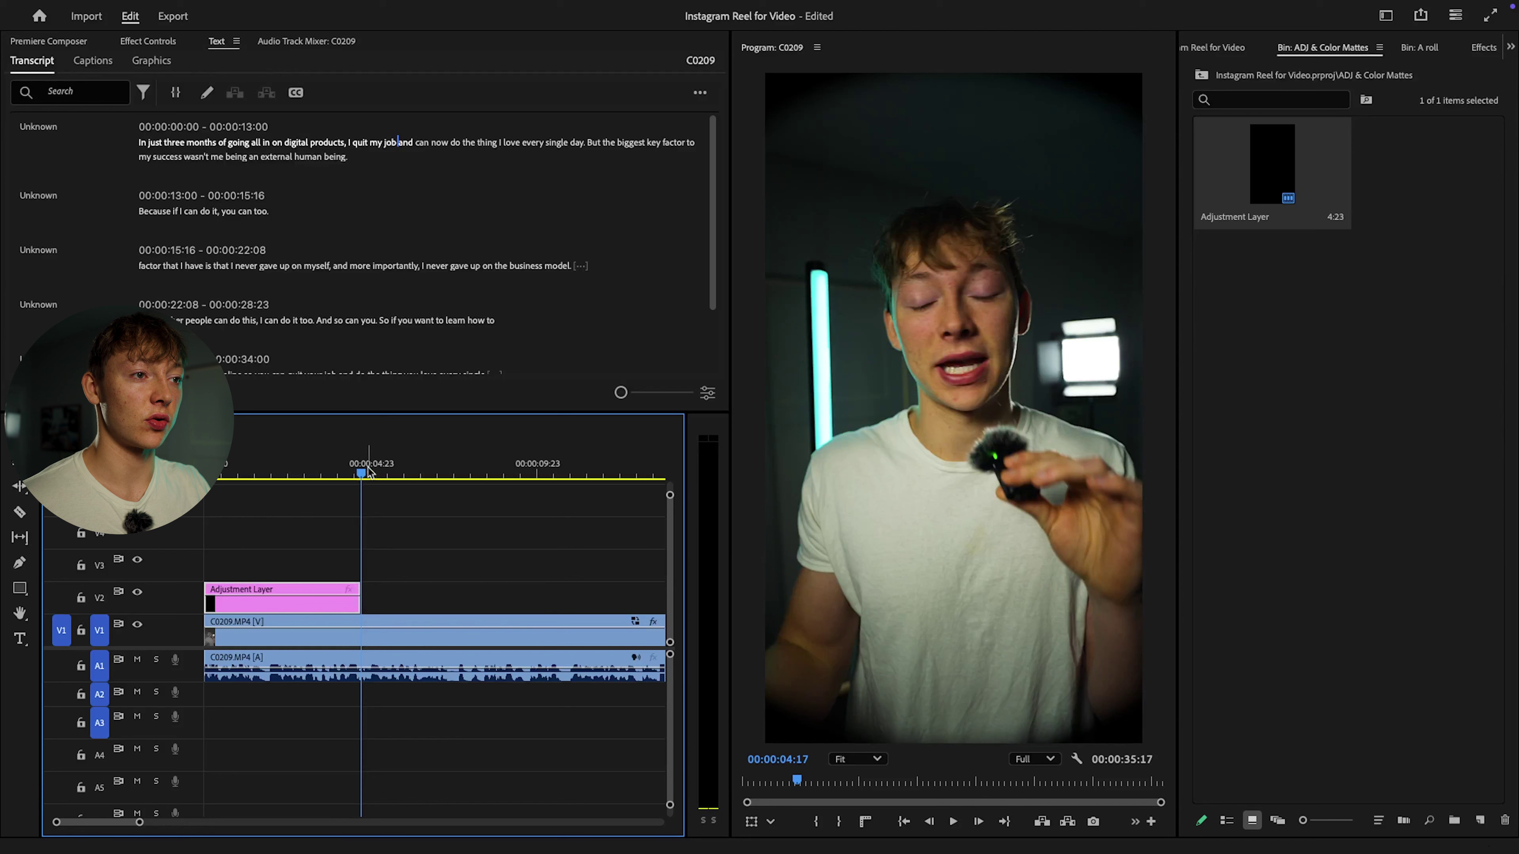
Step: Play the opening, duplicate the V2 adjustment layer onto V3 directly above it, and label the copy Caribbean
{"action": "left_click", "coordinate": [217, 472]}
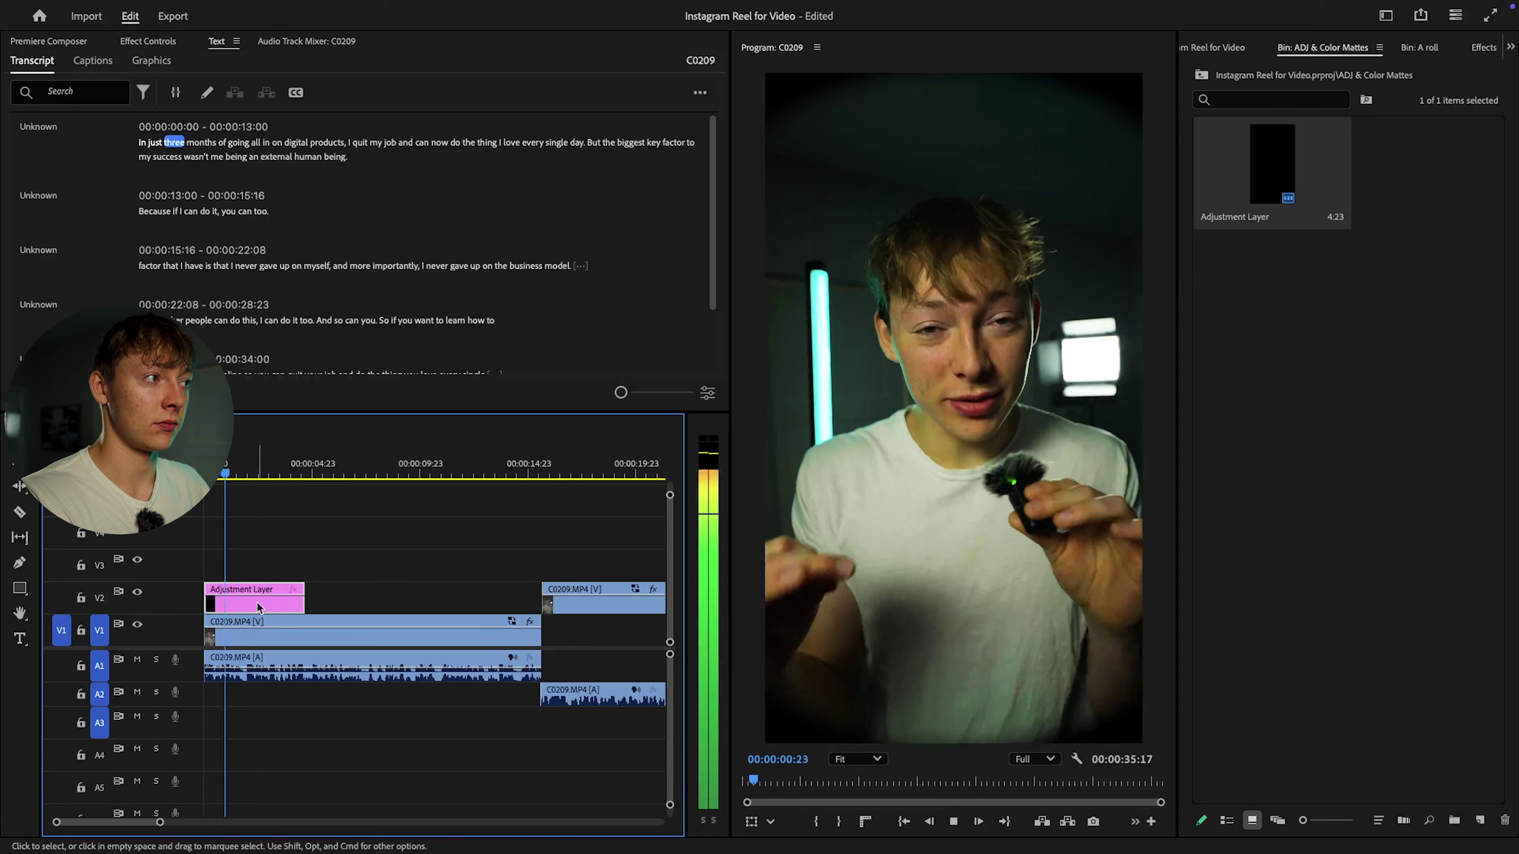
{"action": "key", "text": "space"}
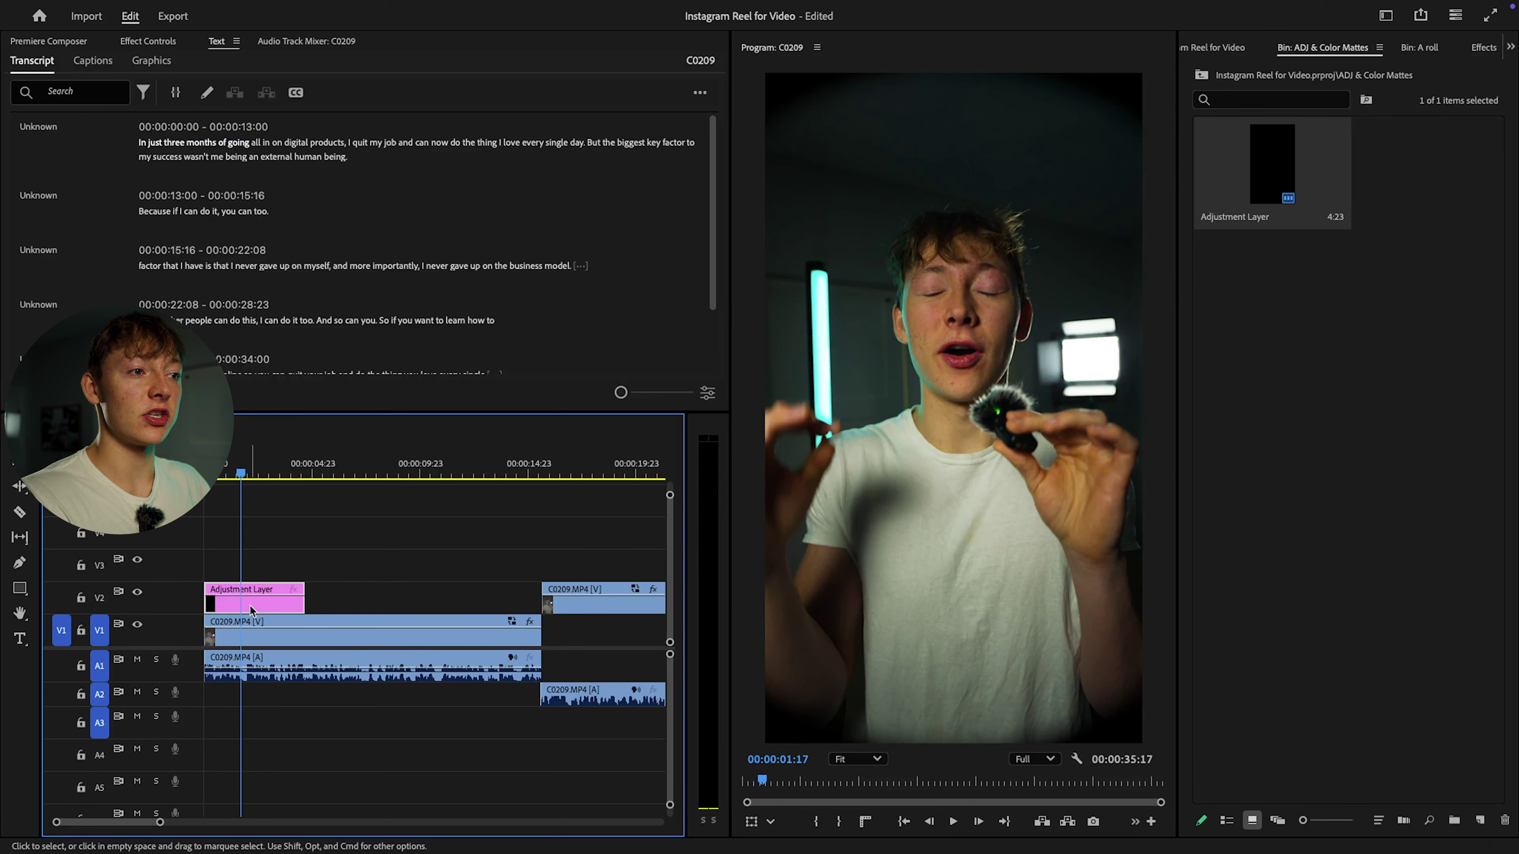
{"action": "left_click_drag", "start_coordinate": [260, 603], "coordinate": [256, 554]}
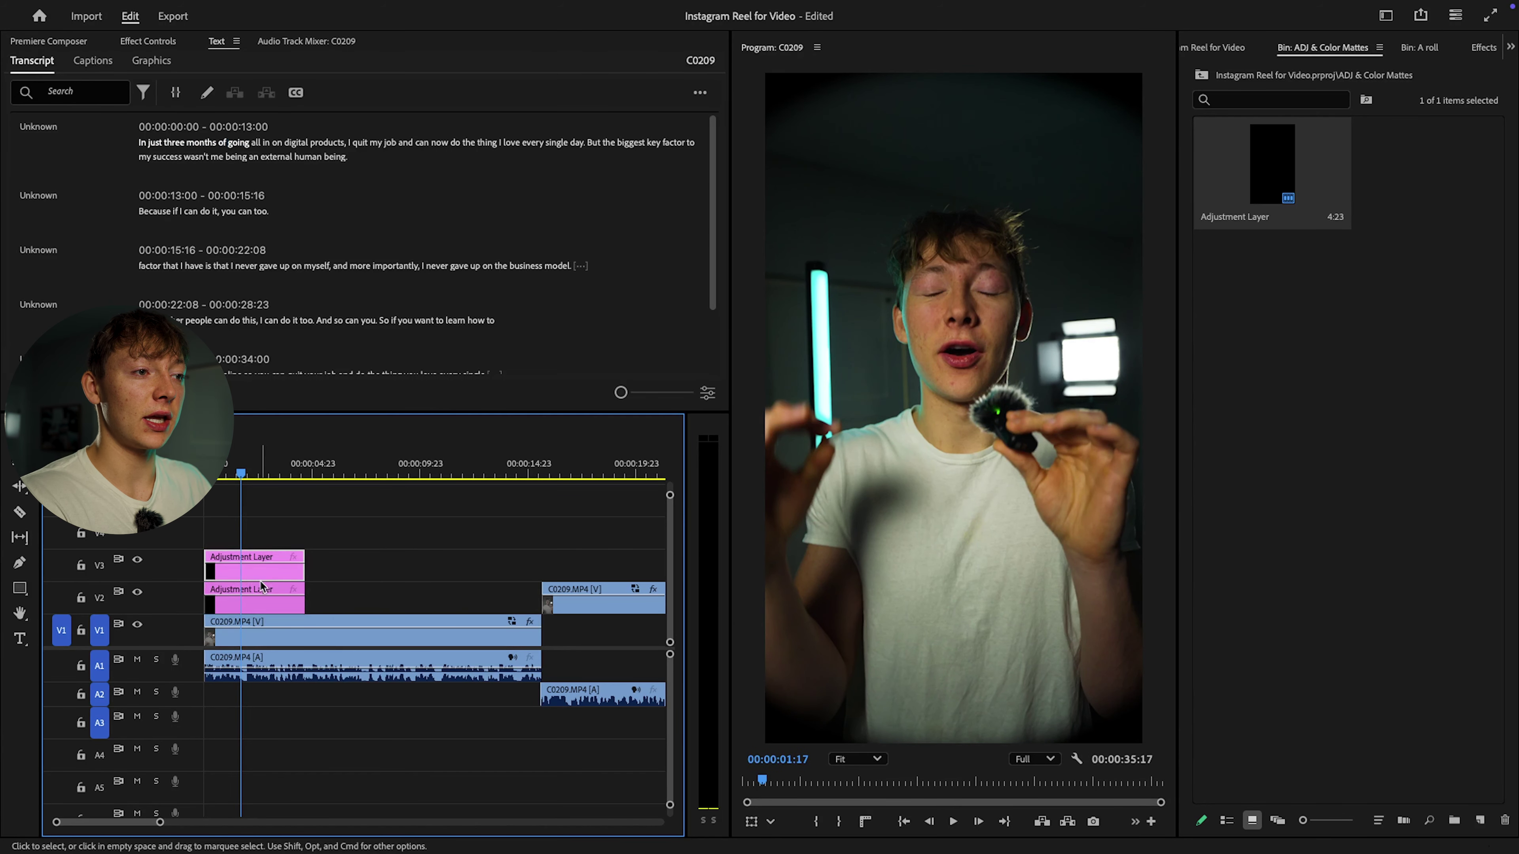
{"action": "right_click", "coordinate": [310, 604]}
{"action": "mouse_move", "coordinate": [389, 498]}
{"action": "left_click", "coordinate": [562, 558]}
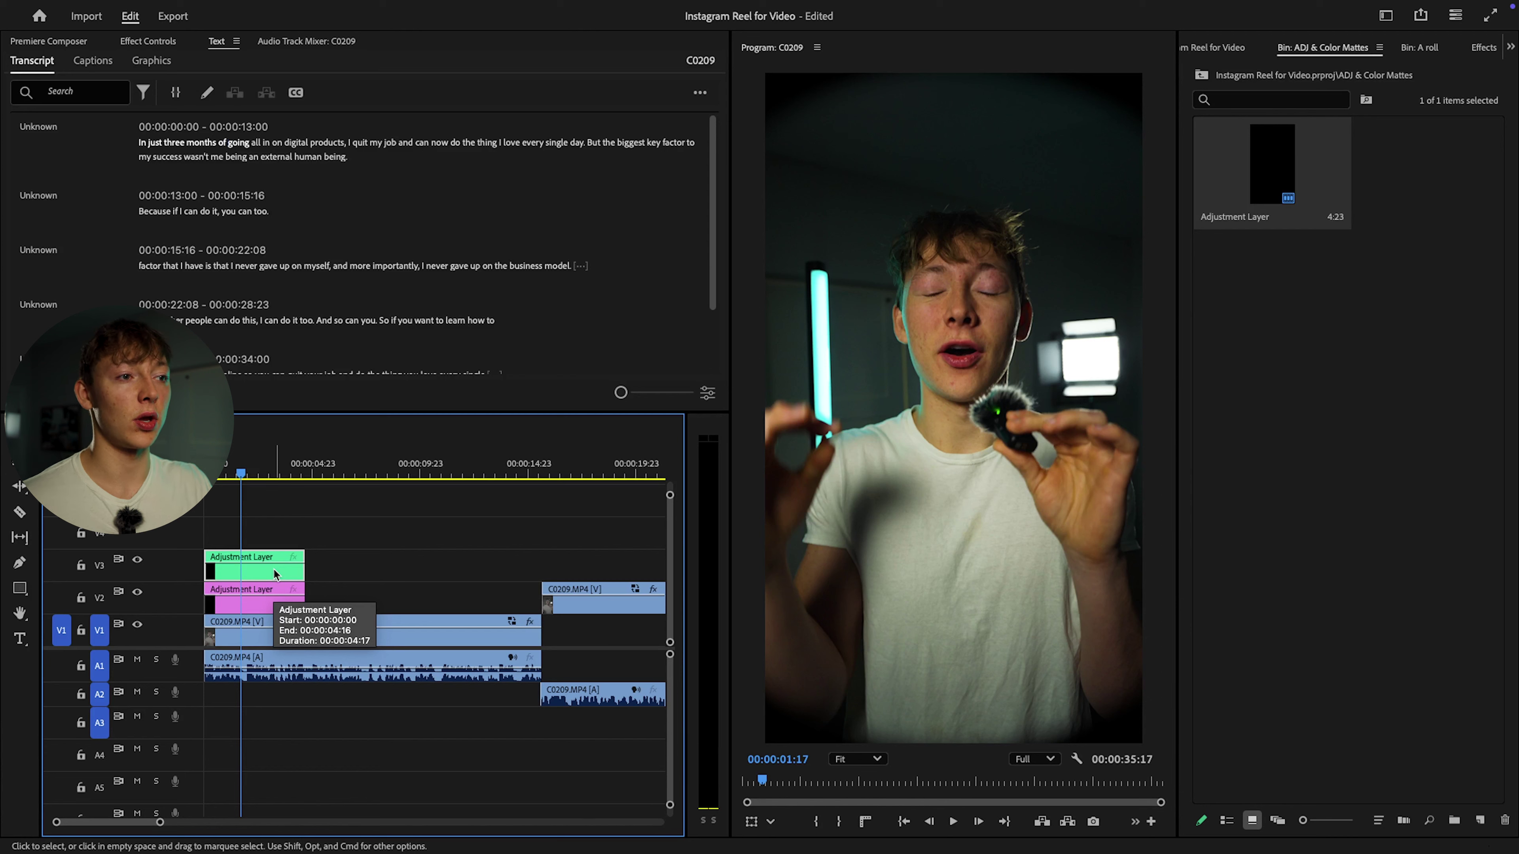
Step: Play through the opening line and trim the V2 and V3 adjustment layers to end at 00:00:04:01
{"action": "key", "text": "space"}
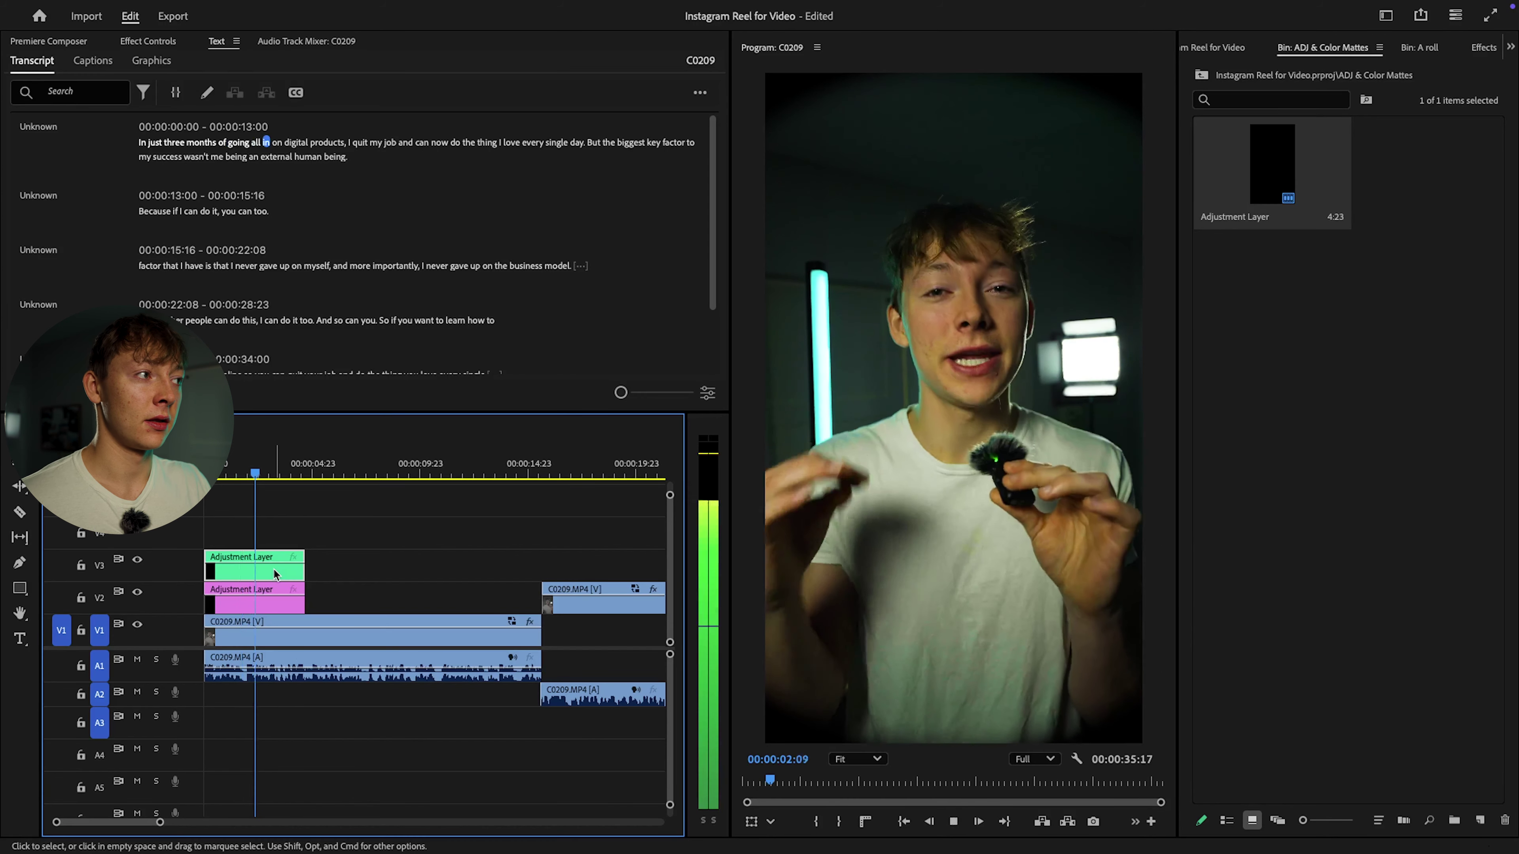
{"action": "key", "text": "space"}
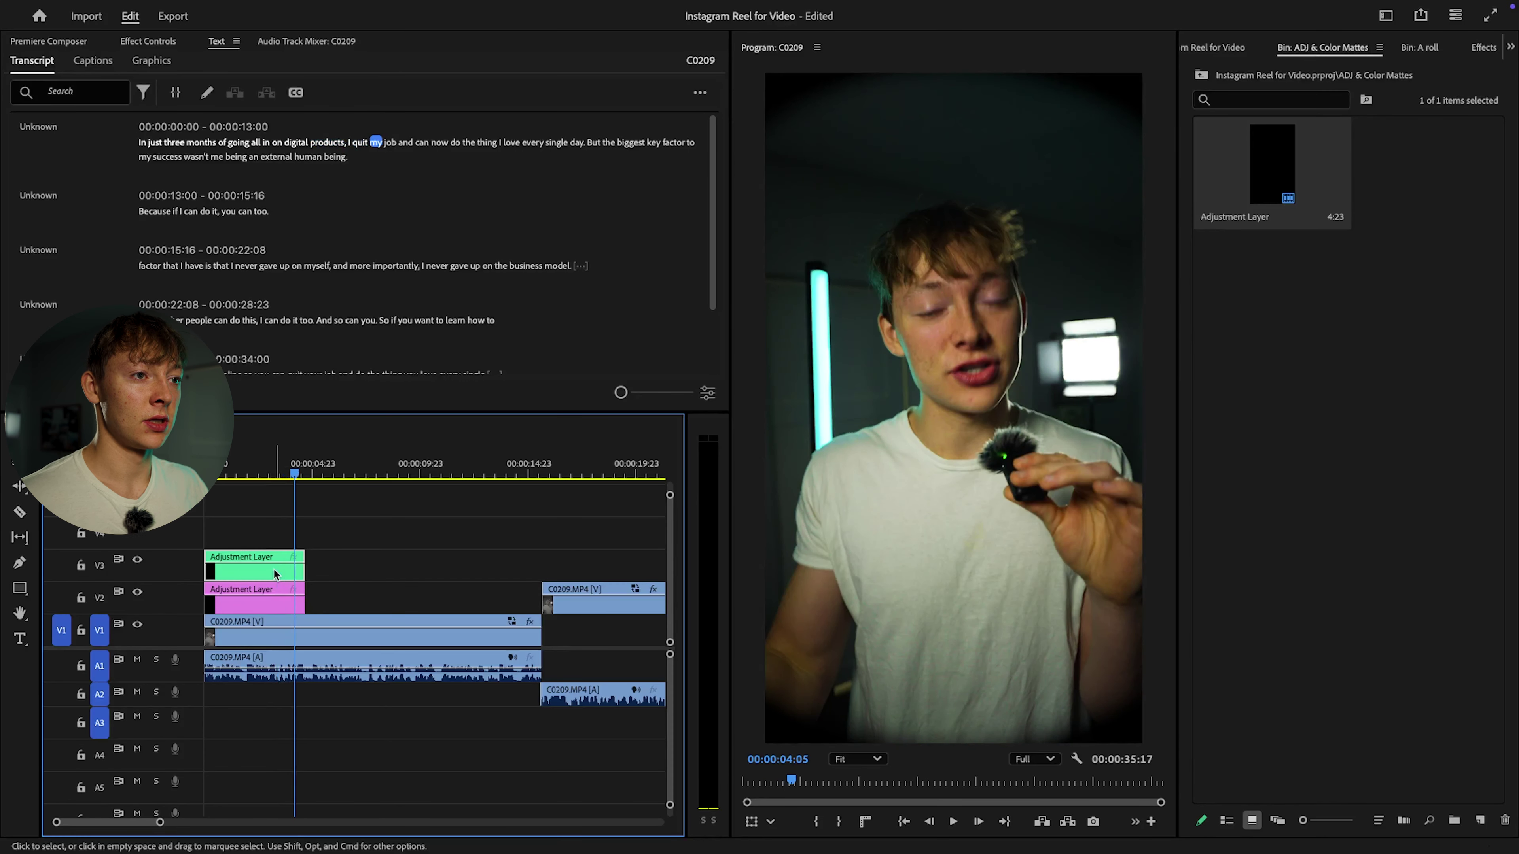
{"action": "left_click", "coordinate": [282, 471]}
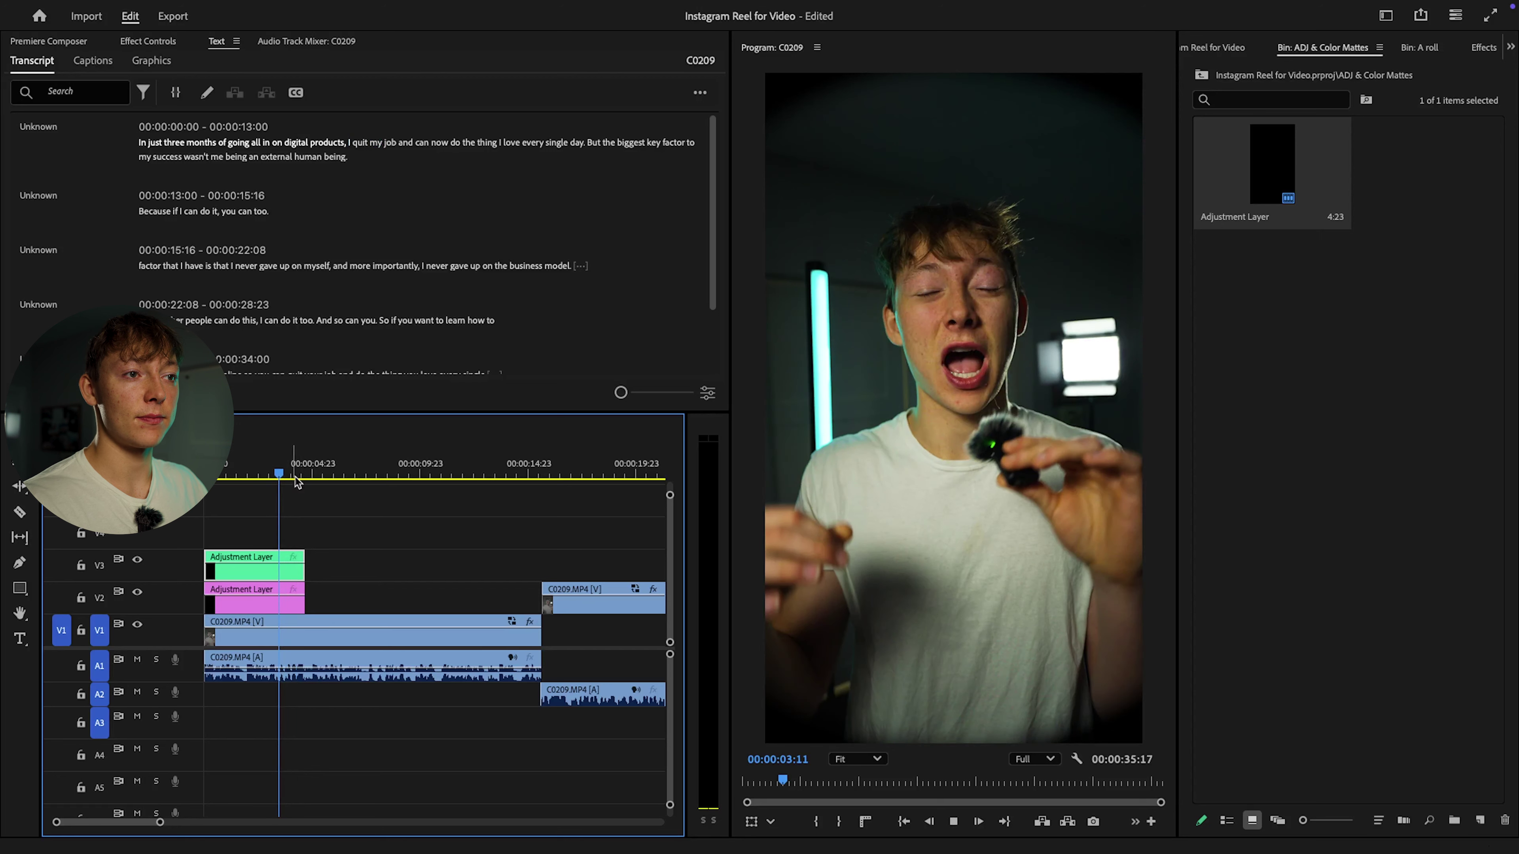
{"action": "key", "text": "space"}
{"action": "key", "text": "space"}
{"action": "key", "text": "c"}
{"action": "left_click", "coordinate": [293, 592], "text": "shift"}
{"action": "key", "text": "v"}
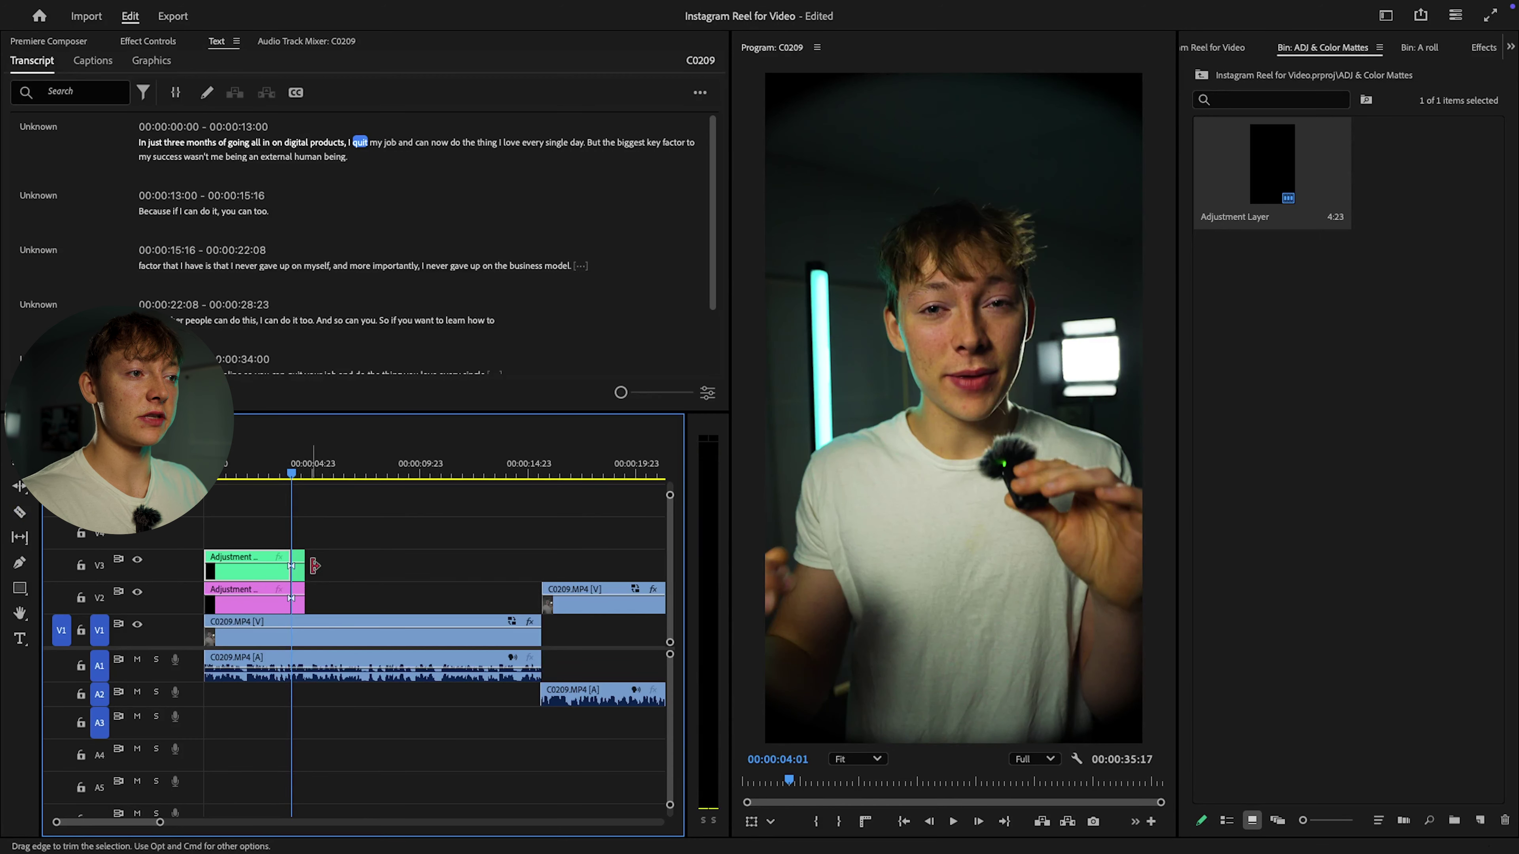
Step: Duplicate the green V3 adjustment layer to start at 00:00:04:01, and label the copy Rose
{"action": "left_click_drag", "start_coordinate": [248, 572], "coordinate": [352, 576]}
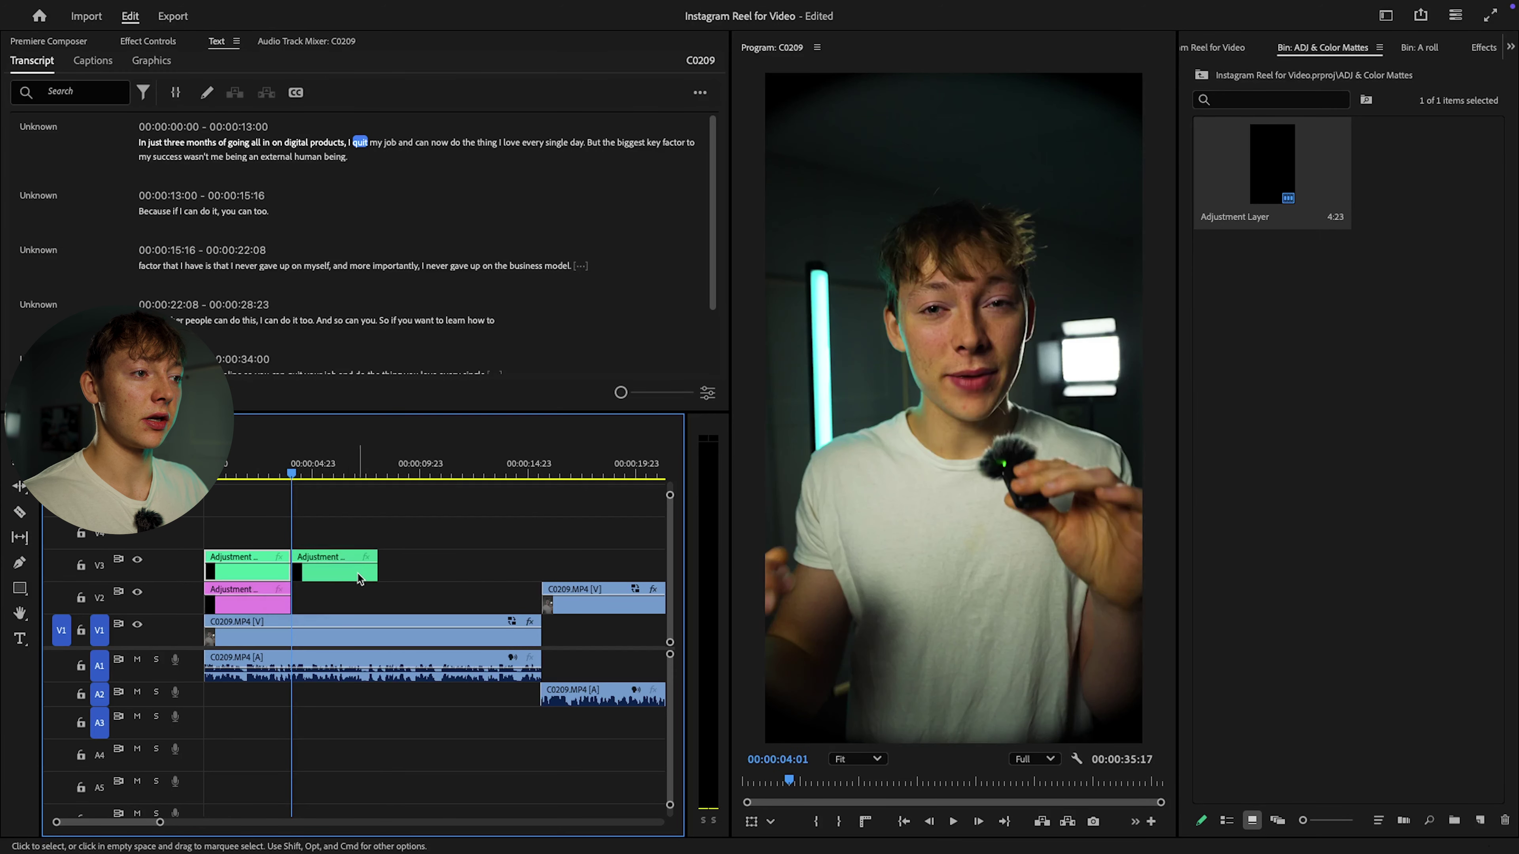
{"action": "right_click", "coordinate": [352, 576]}
{"action": "mouse_move", "coordinate": [397, 498]}
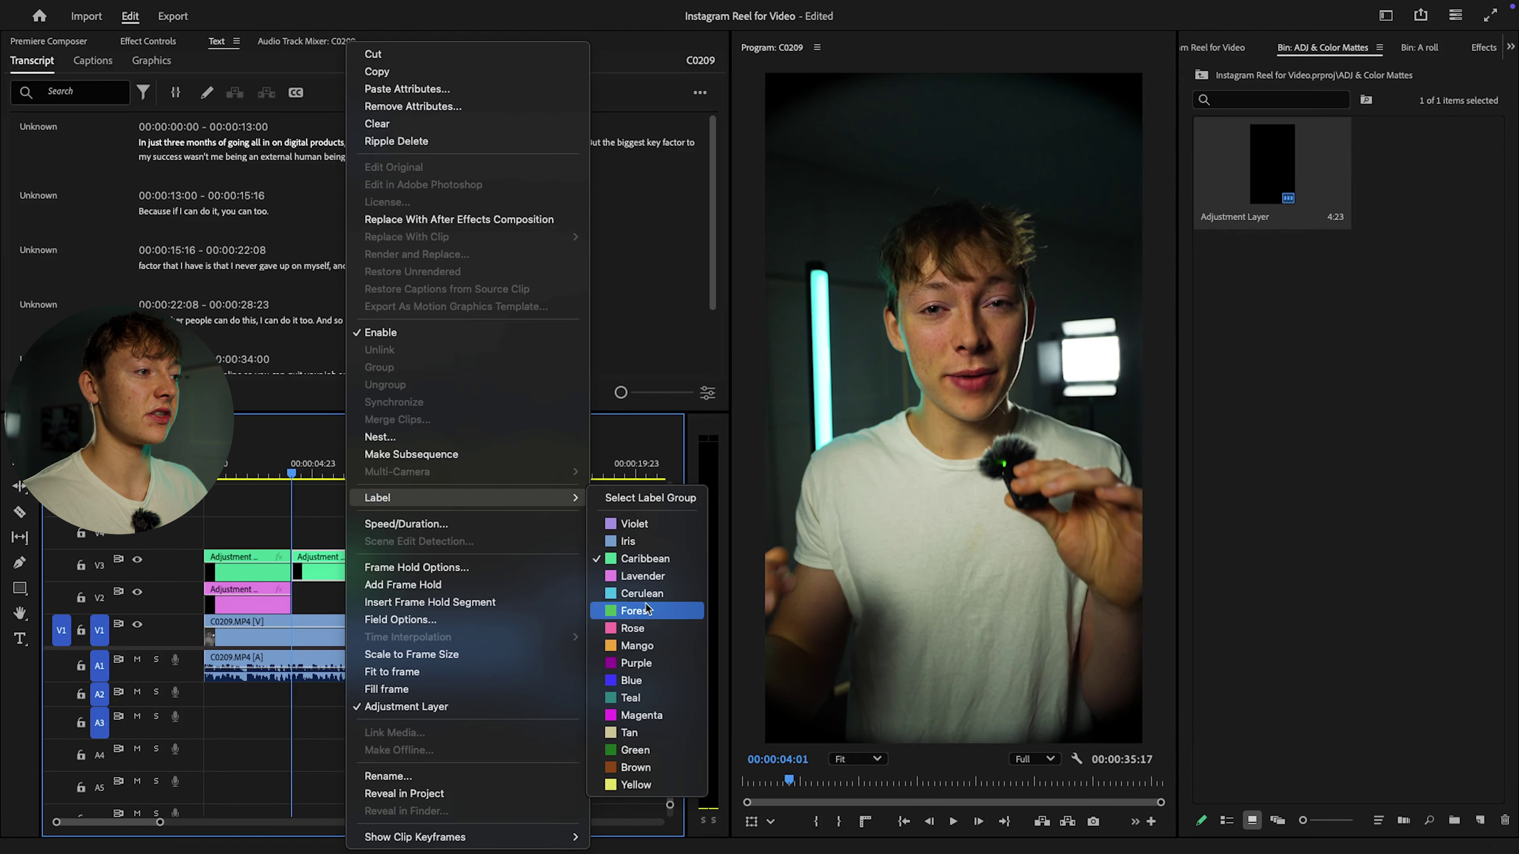
{"action": "left_click", "coordinate": [633, 628]}
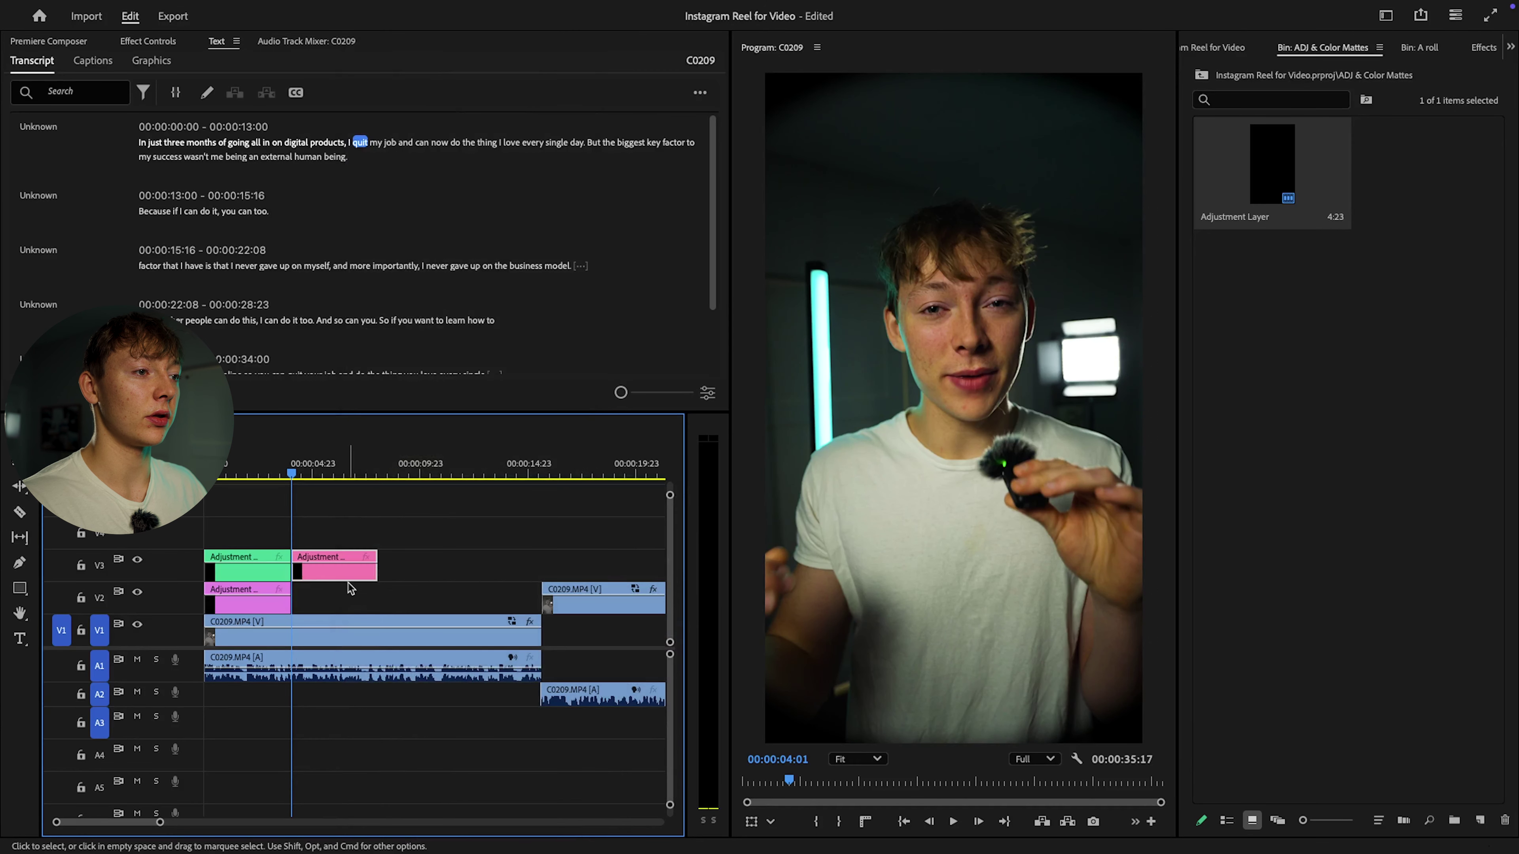
Step: Change the label colour of the second adjustment layer on V3 to Blue
{"action": "right_click", "coordinate": [353, 592]}
{"action": "left_click", "coordinate": [341, 572]}
{"action": "right_click", "coordinate": [341, 573]}
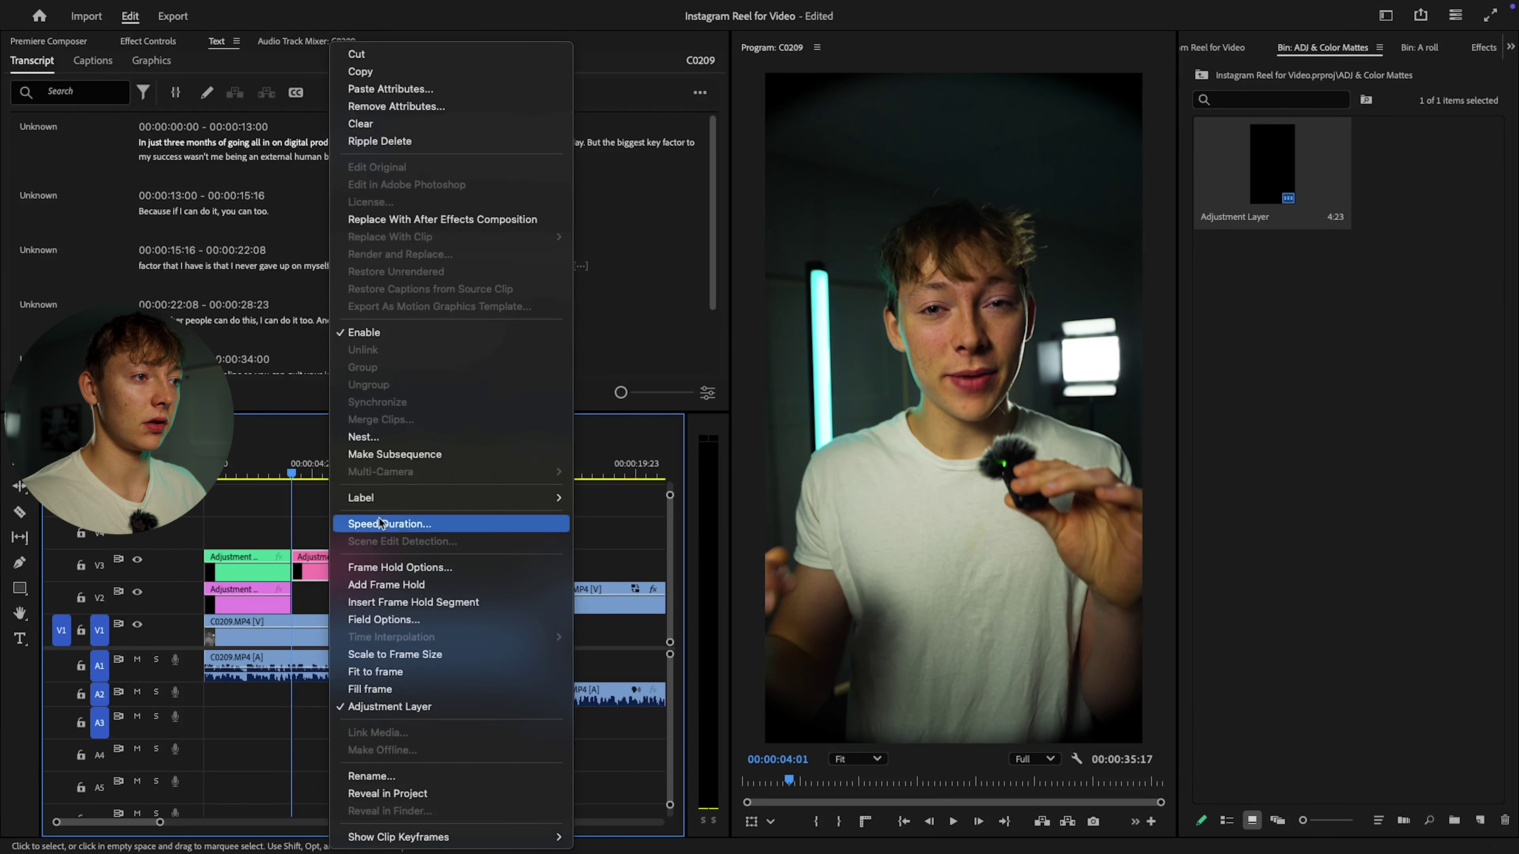
{"action": "left_click", "coordinate": [409, 502]}
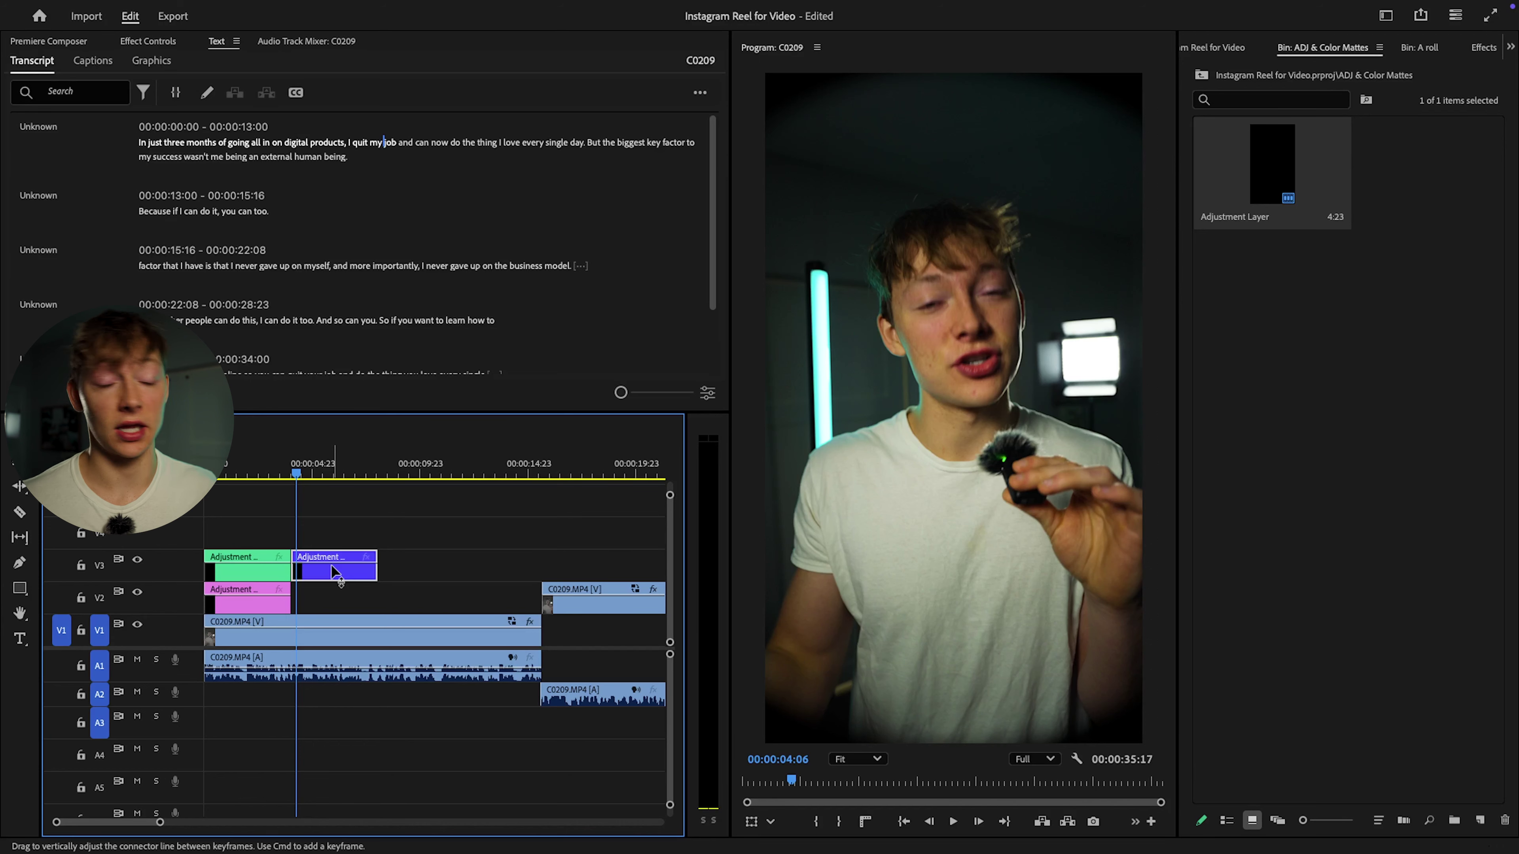
Step: Play to the end of the sentence and trim the blue V3 adjustment layer to end at 00:00:07:14
{"action": "key", "text": "space"}
{"action": "left_click", "coordinate": [415, 534]}
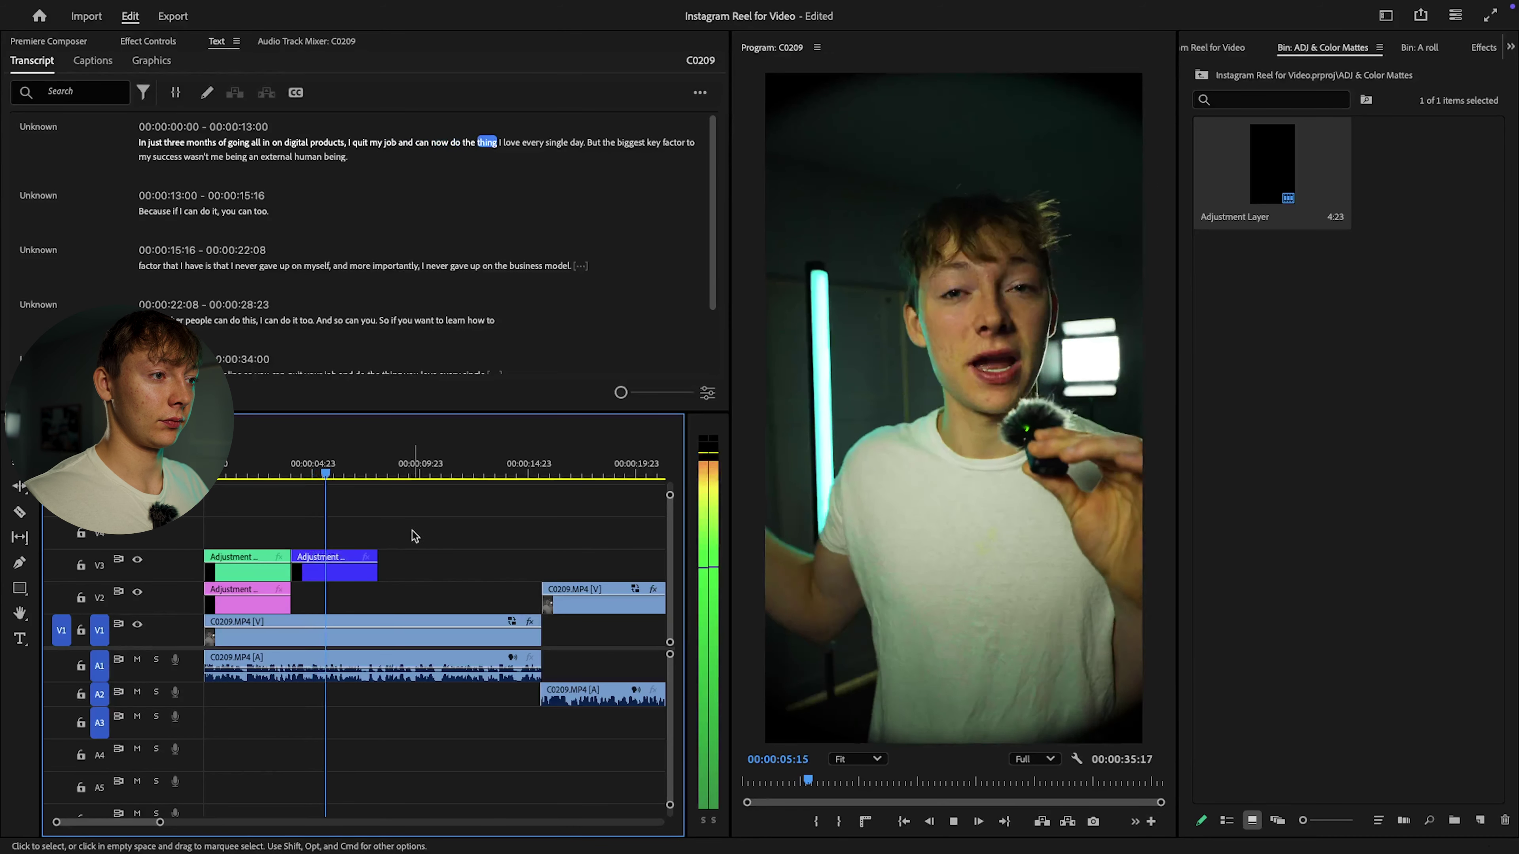
{"action": "key", "text": "="}
{"action": "key", "text": "space"}
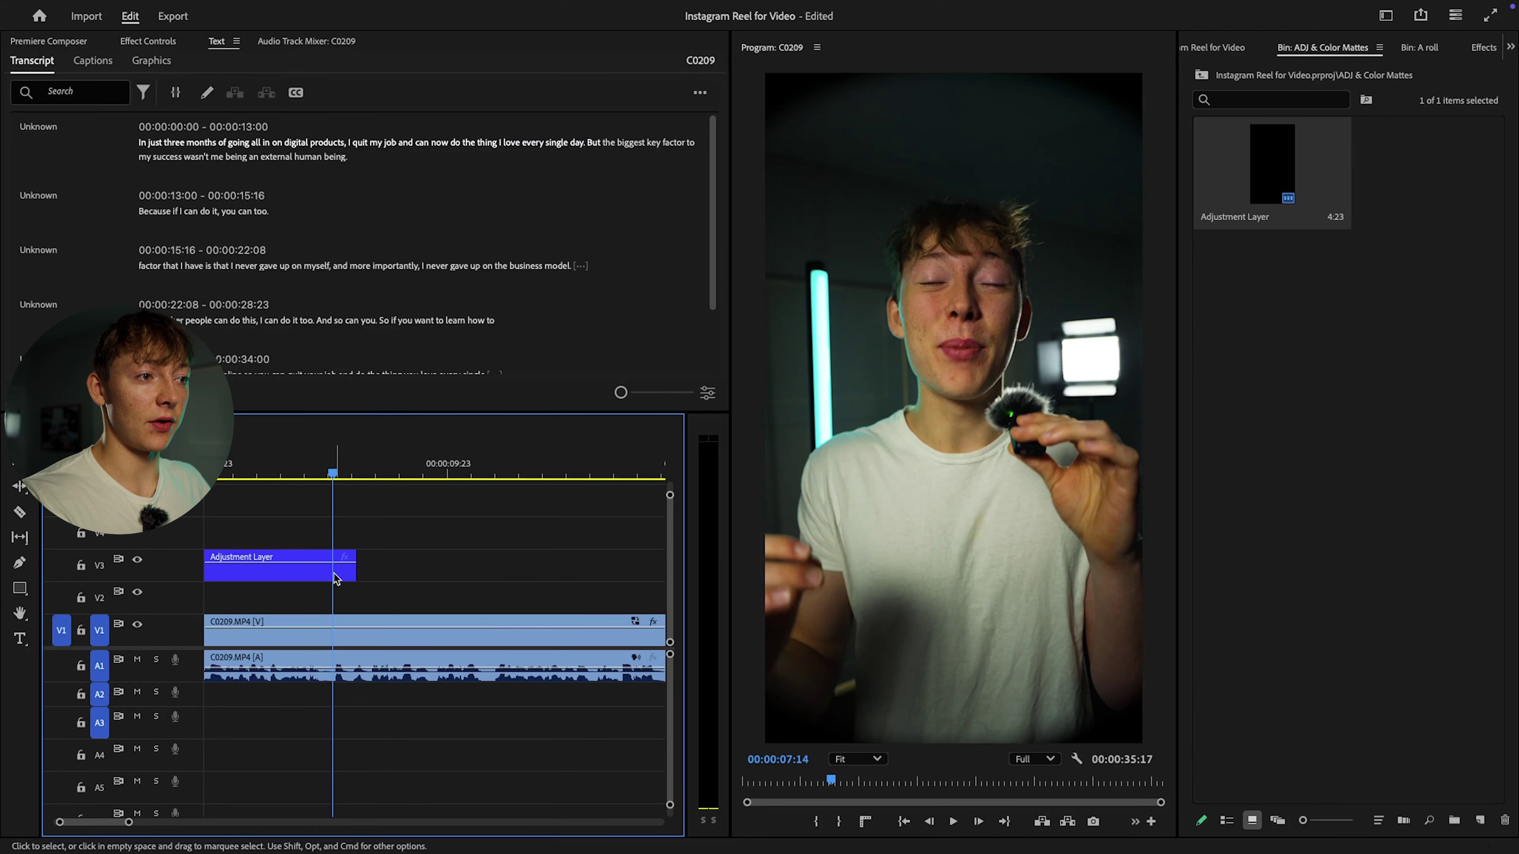
{"action": "left_click_drag", "start_coordinate": [354, 574], "coordinate": [333, 574]}
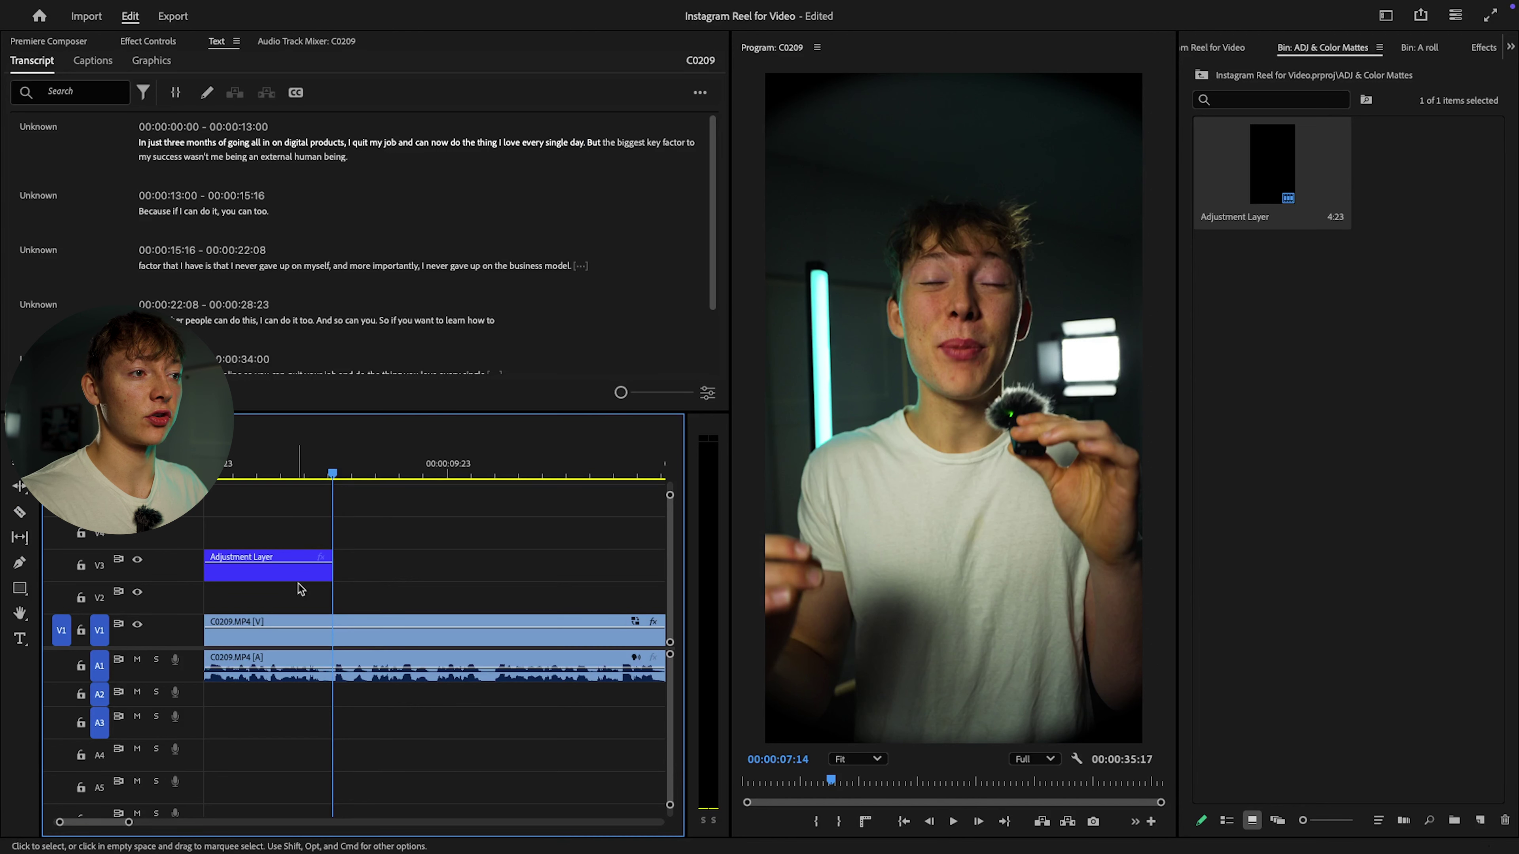
Step: Add a very short copy of the blue adjustment layer on V4 across 00:00:07:14 and label it Purple
{"action": "left_click_drag", "start_coordinate": [316, 571], "coordinate": [328, 538]}
{"action": "right_click", "coordinate": [330, 541]}
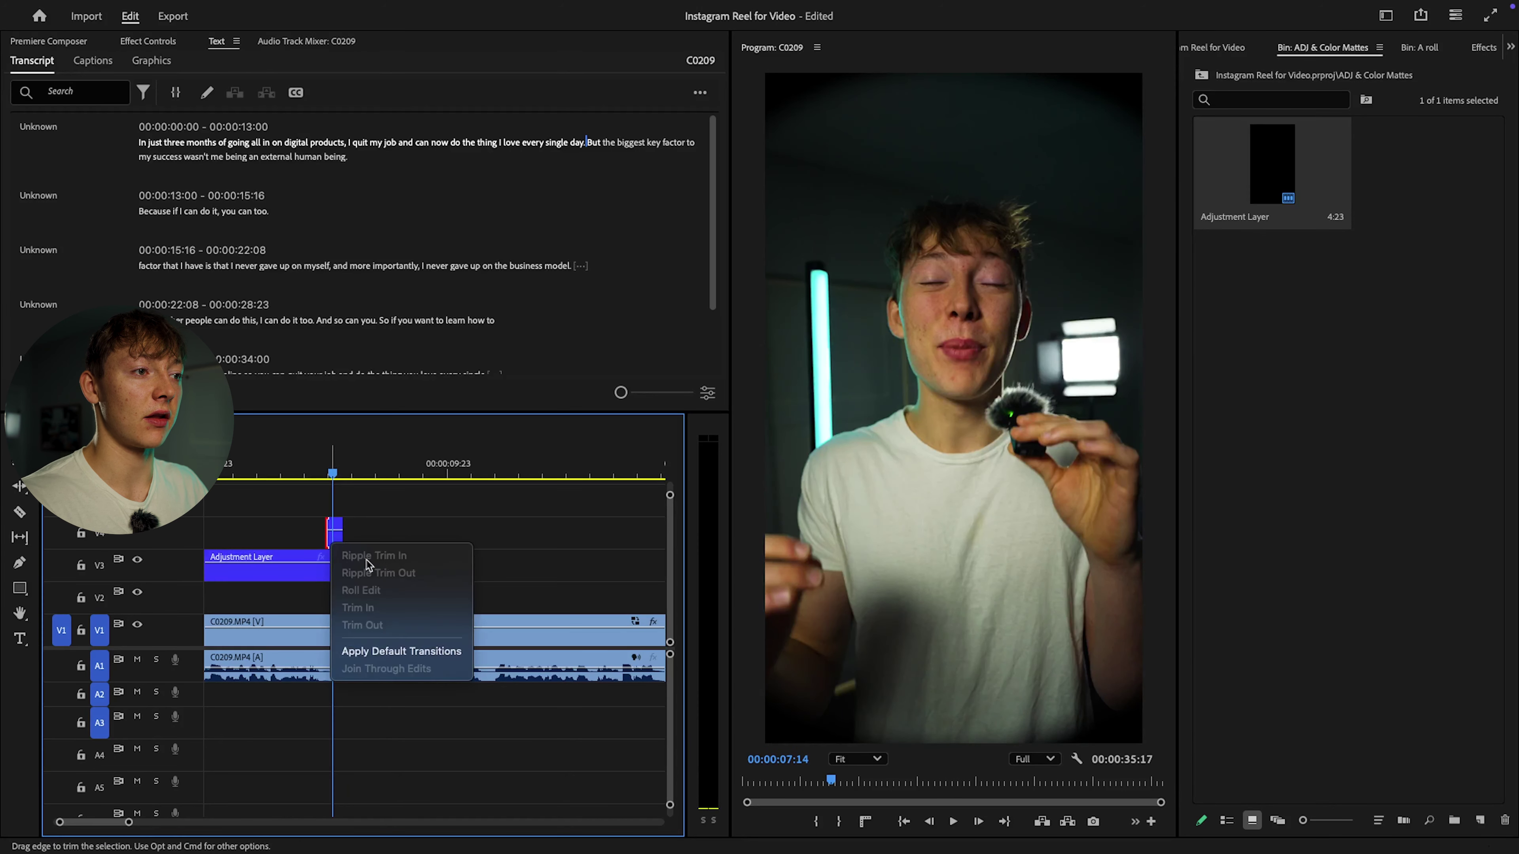
{"action": "left_click", "coordinate": [379, 525]}
{"action": "right_click", "coordinate": [335, 537]}
{"action": "mouse_move", "coordinate": [397, 499]}
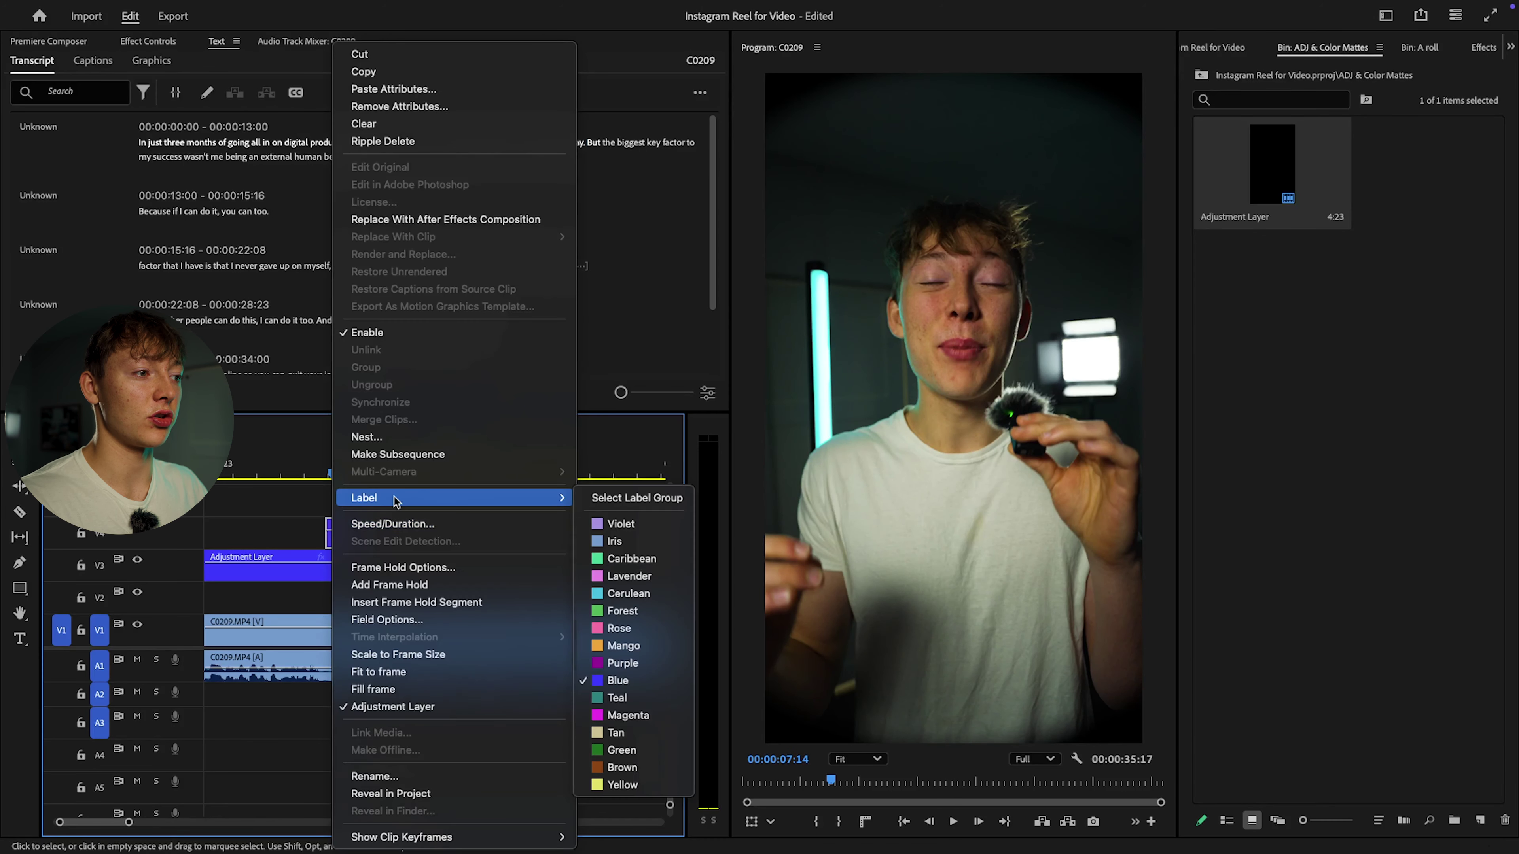
{"action": "left_click", "coordinate": [622, 663]}
Step: Play past the purple adjustment layer and duplicate the pink V2 adjustment layer to start beneath it
{"action": "key", "text": "j"}
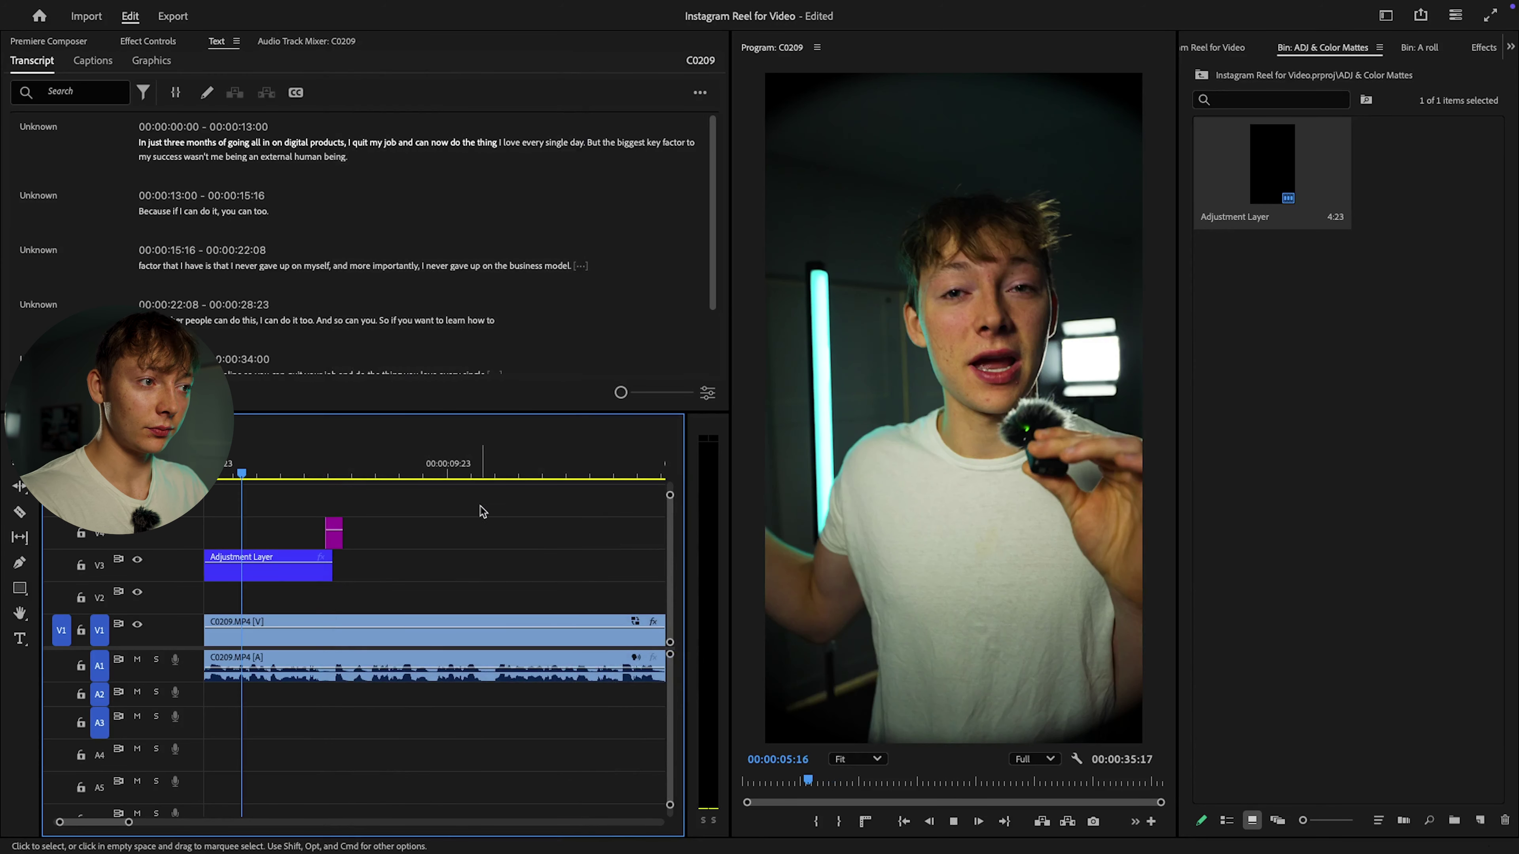
{"action": "scroll", "coordinate": [556, 544], "scroll_direction": "down", "scroll_amount": 2}
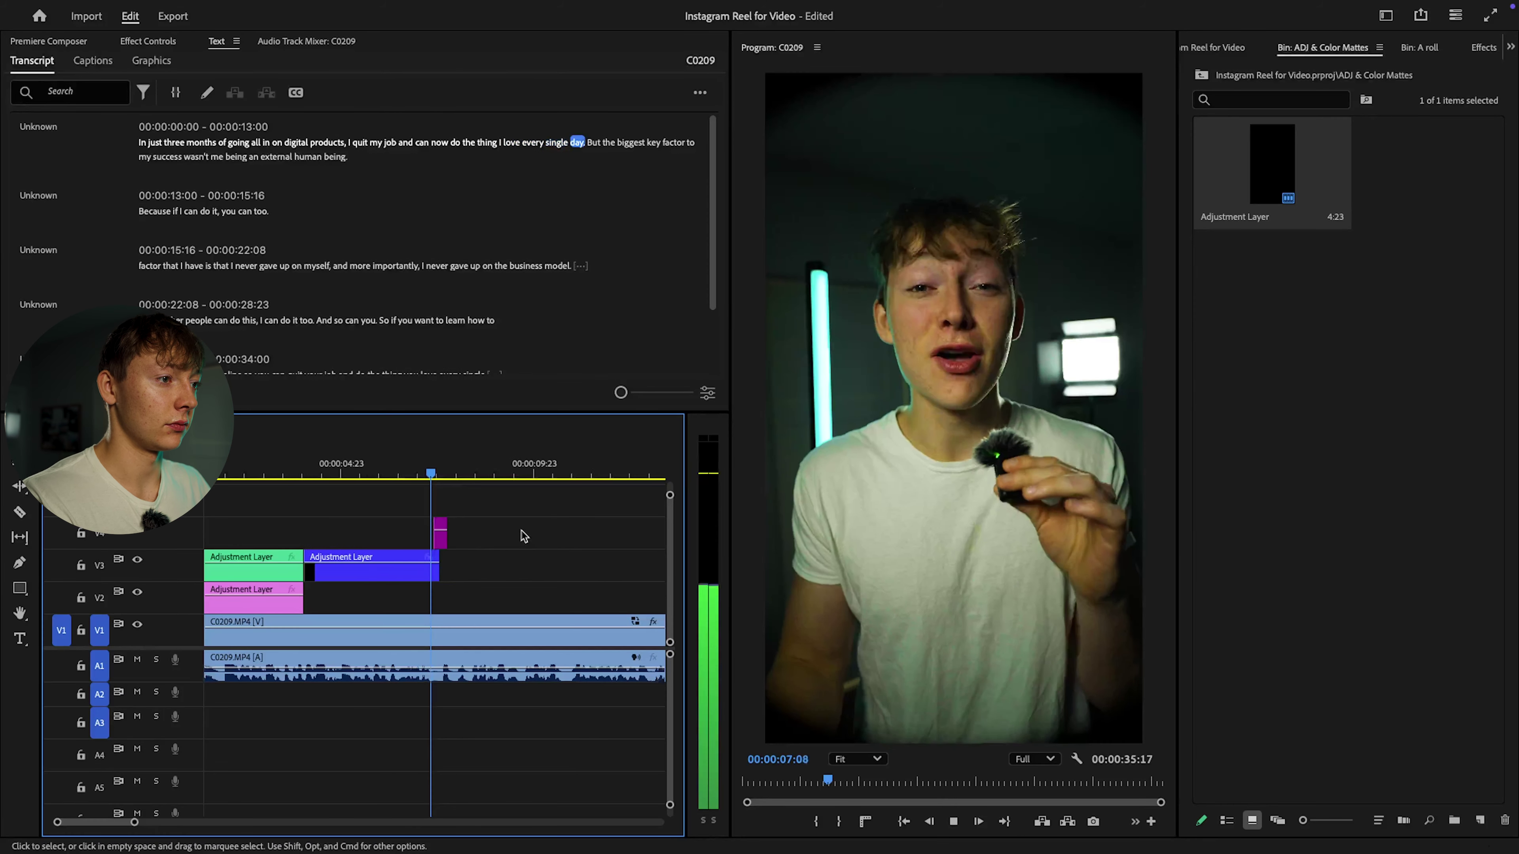
{"action": "key", "text": "backslash"}
{"action": "key", "text": "k"}
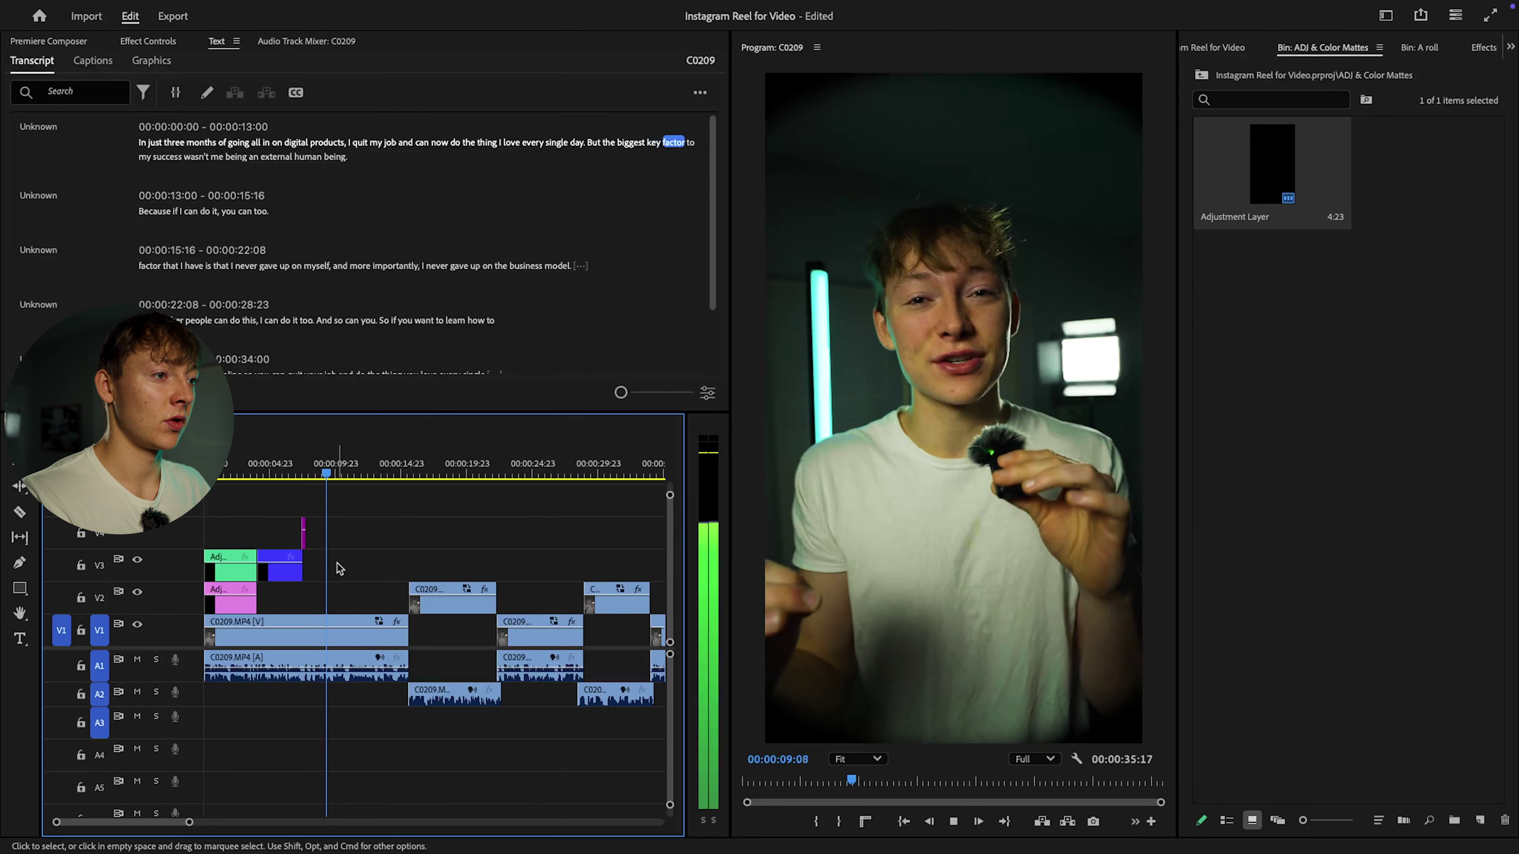
{"action": "left_click_drag", "start_coordinate": [234, 607], "coordinate": [329, 603]}
Step: Play on and duplicate the purple adjustment layer onto V3 at 00:00:15:14, over the cut from V1 to the first V2 clip
{"action": "key", "text": "backslash"}
{"action": "left_click", "coordinate": [248, 472]}
{"action": "left_click_drag", "start_coordinate": [248, 472], "coordinate": [239, 478]}
{"action": "key", "text": "space"}
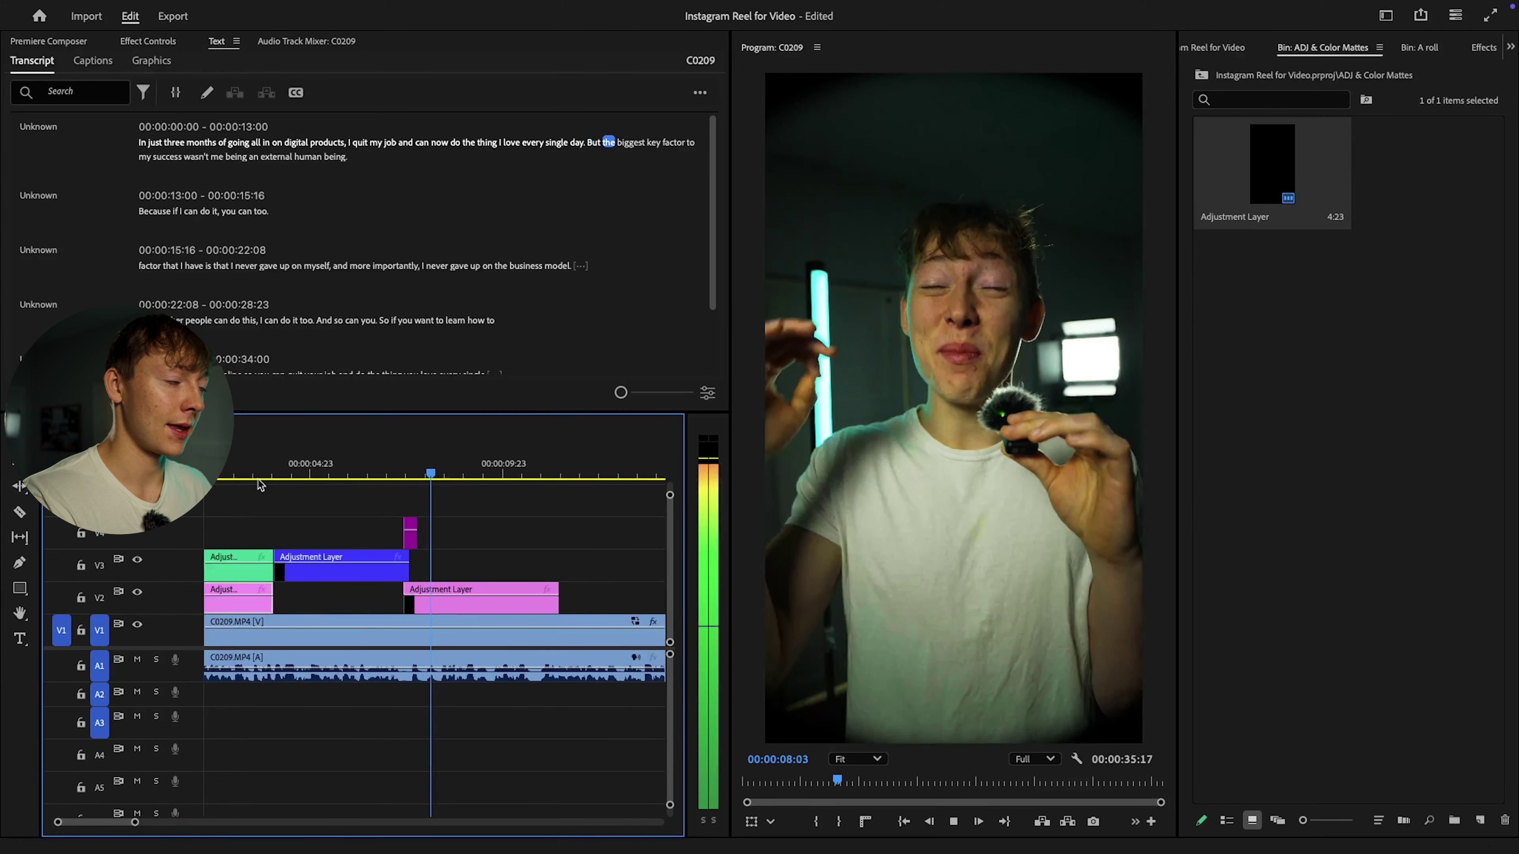
{"action": "key", "text": "minus"}
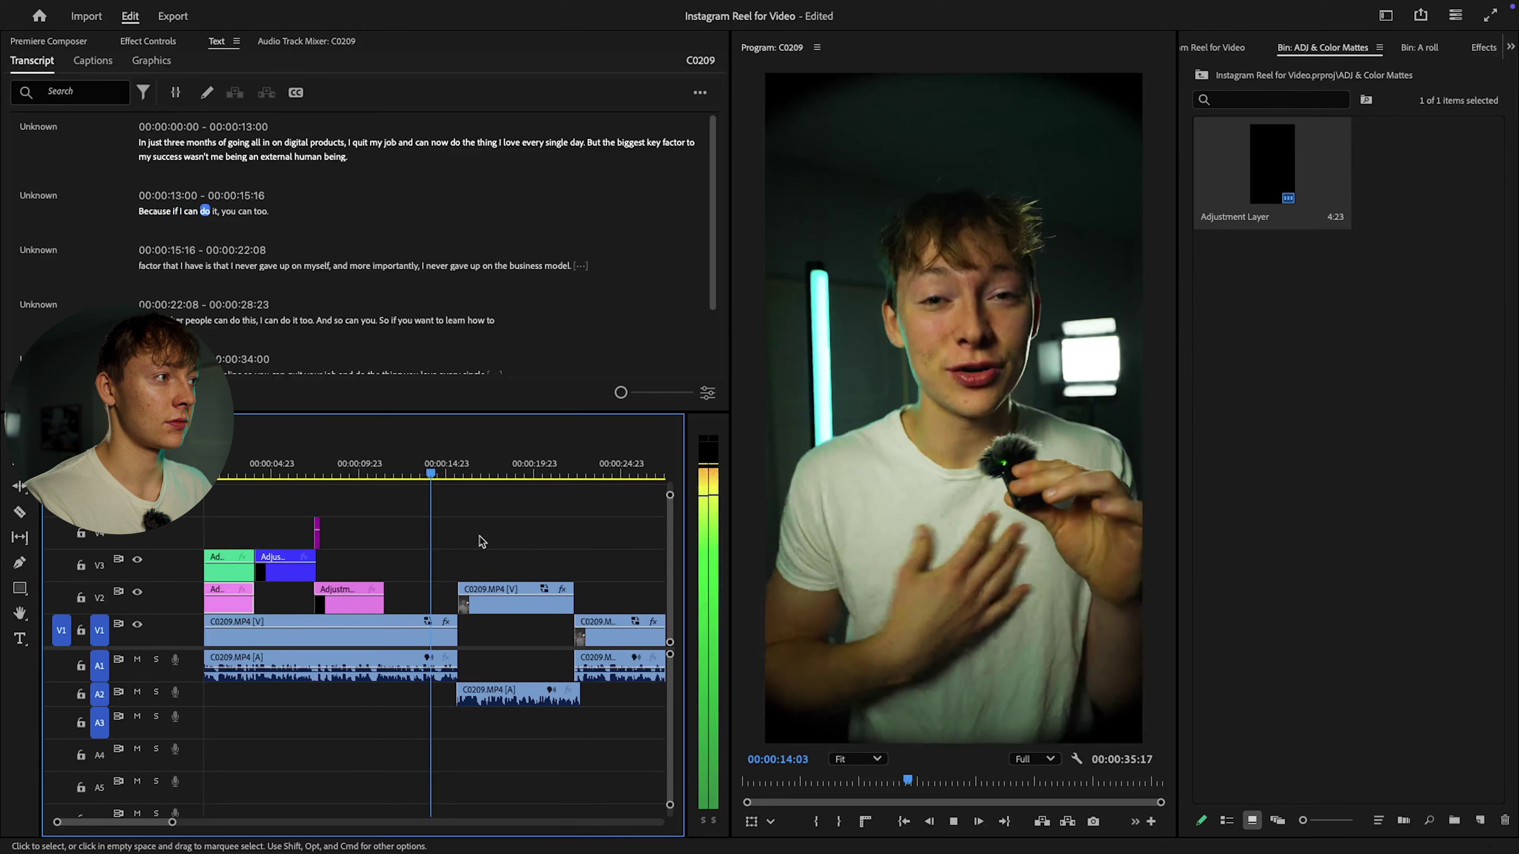
{"action": "key", "text": "space"}
{"action": "left_click_drag", "start_coordinate": [292, 542], "coordinate": [434, 569]}
{"action": "key", "text": "="}
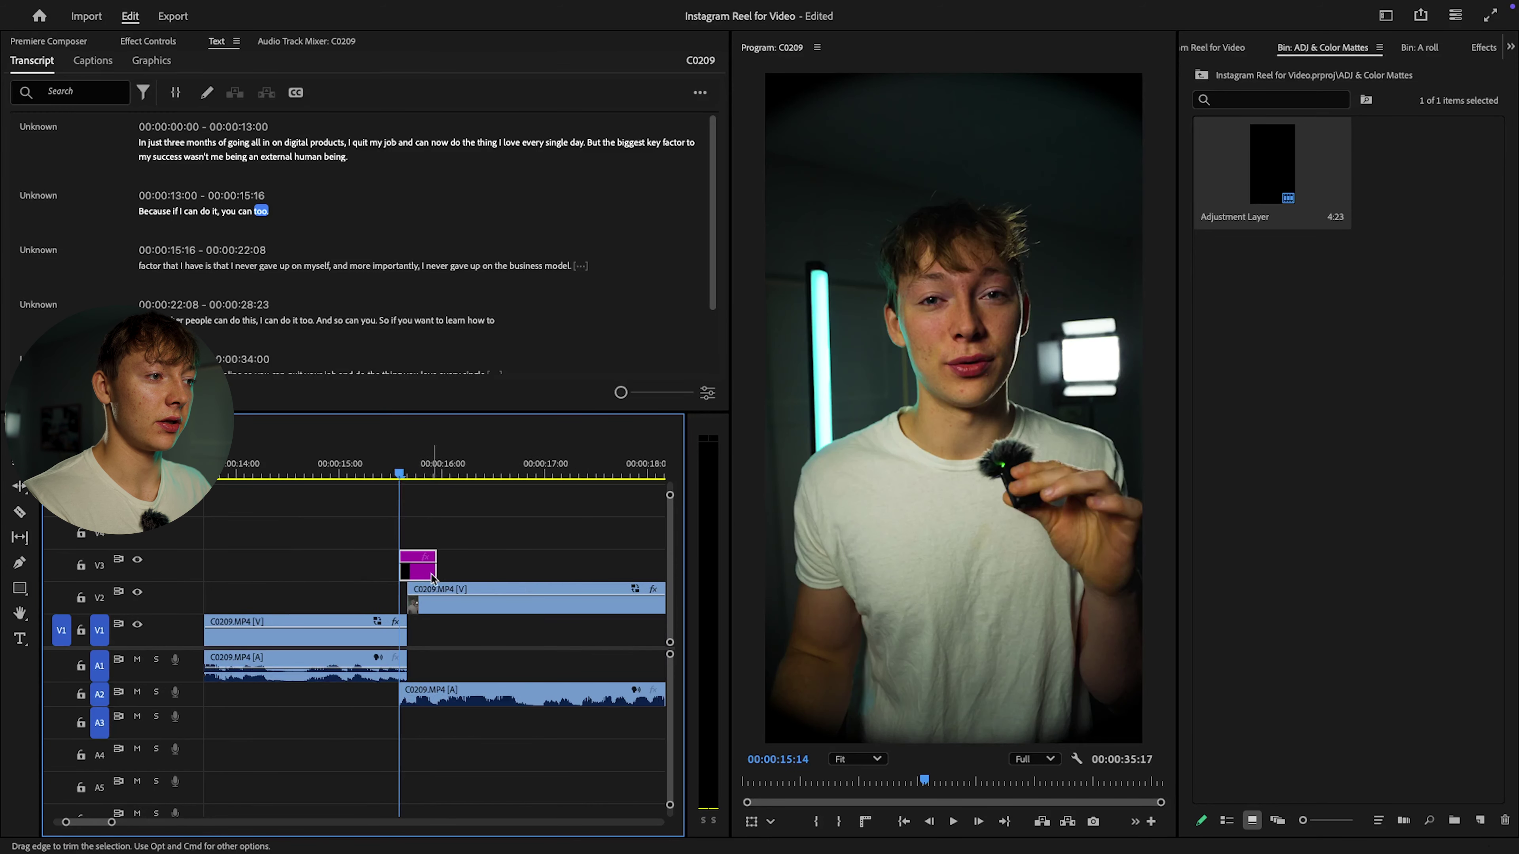
Step: Play the next clip and duplicate the blue adjustment layer onto V3 above the second half of the first C0209.MP4 clip on V2
{"action": "key", "text": "space"}
{"action": "key", "text": "minus"}
{"action": "key", "text": "minus"}
{"action": "key", "text": "minus"}
{"action": "key", "text": "minus"}
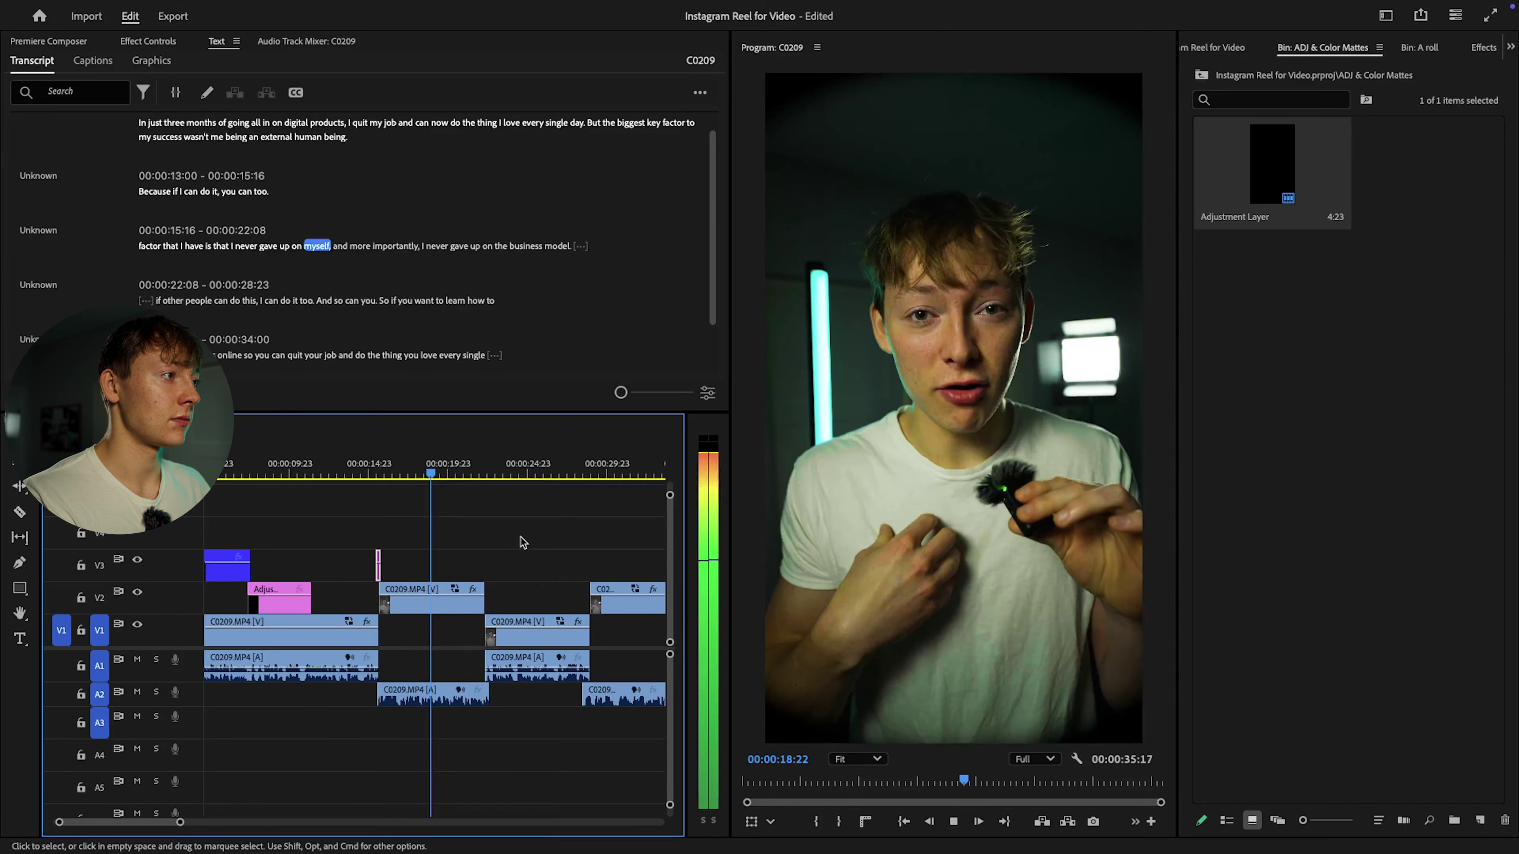
{"action": "key", "text": "space"}
{"action": "scroll", "coordinate": [265, 603], "scroll_direction": "up", "scroll_amount": 3}
{"action": "left_click_drag", "start_coordinate": [297, 560], "coordinate": [500, 569]}
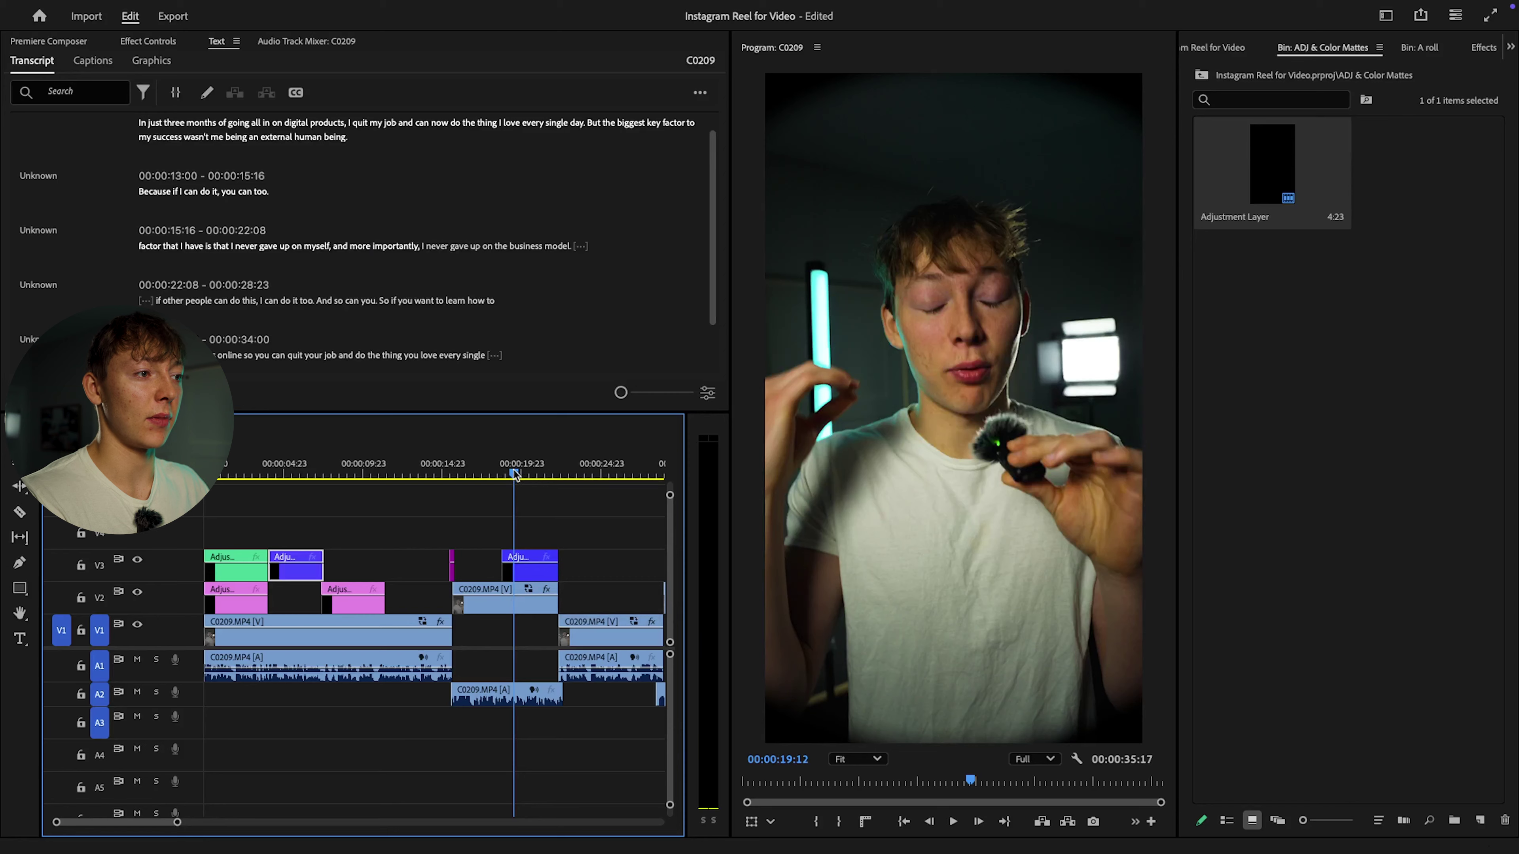
Step: Play from just before the second blue adjustment layer through the remaining clips to review the pacing
{"action": "left_click_drag", "start_coordinate": [516, 473], "coordinate": [494, 474]}
{"action": "key", "text": "space"}
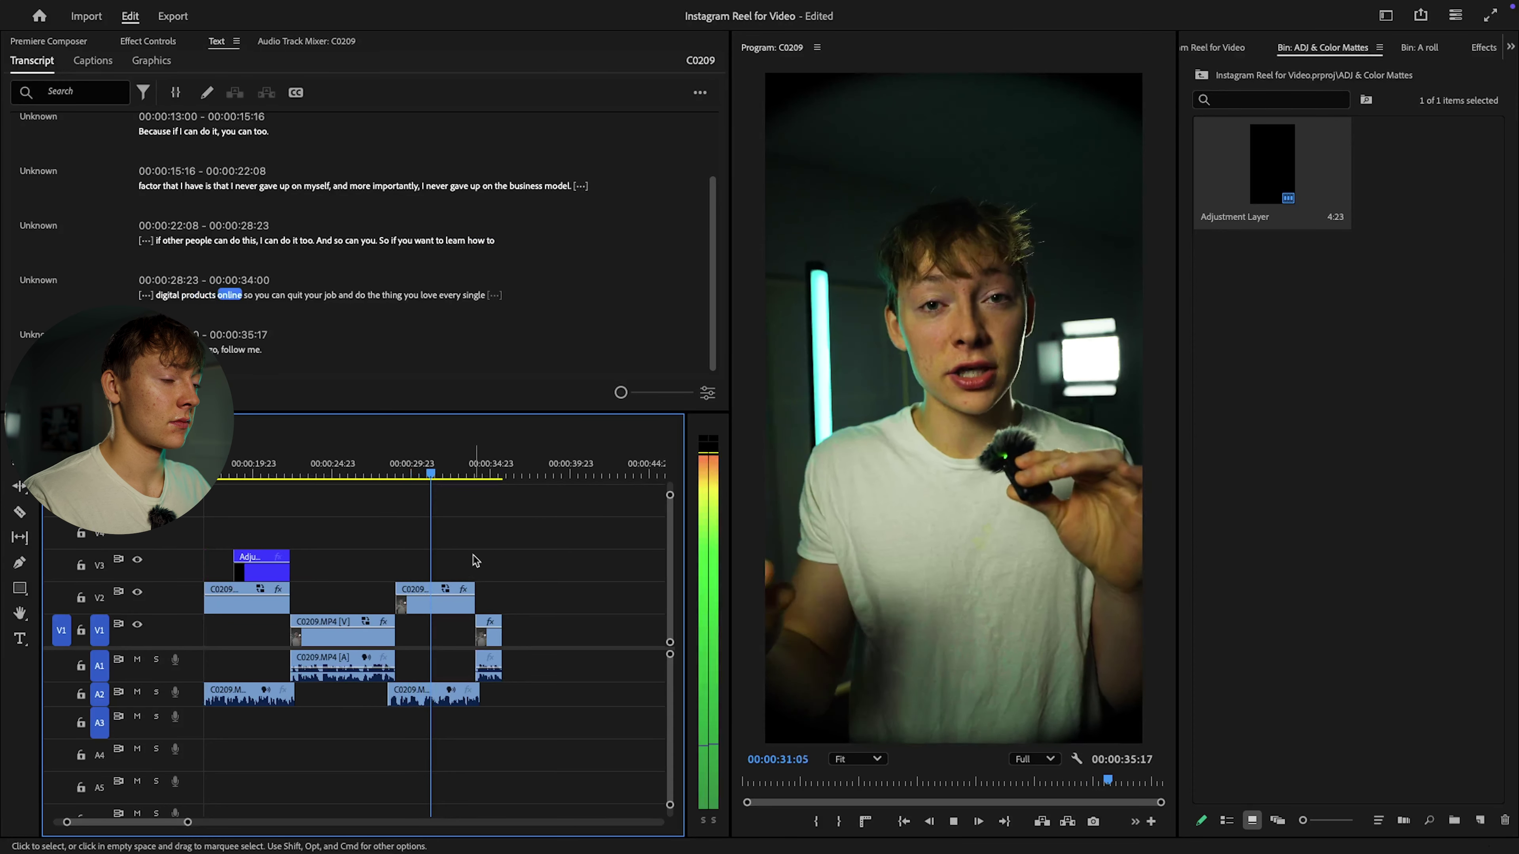
{"action": "key", "text": "minus"}
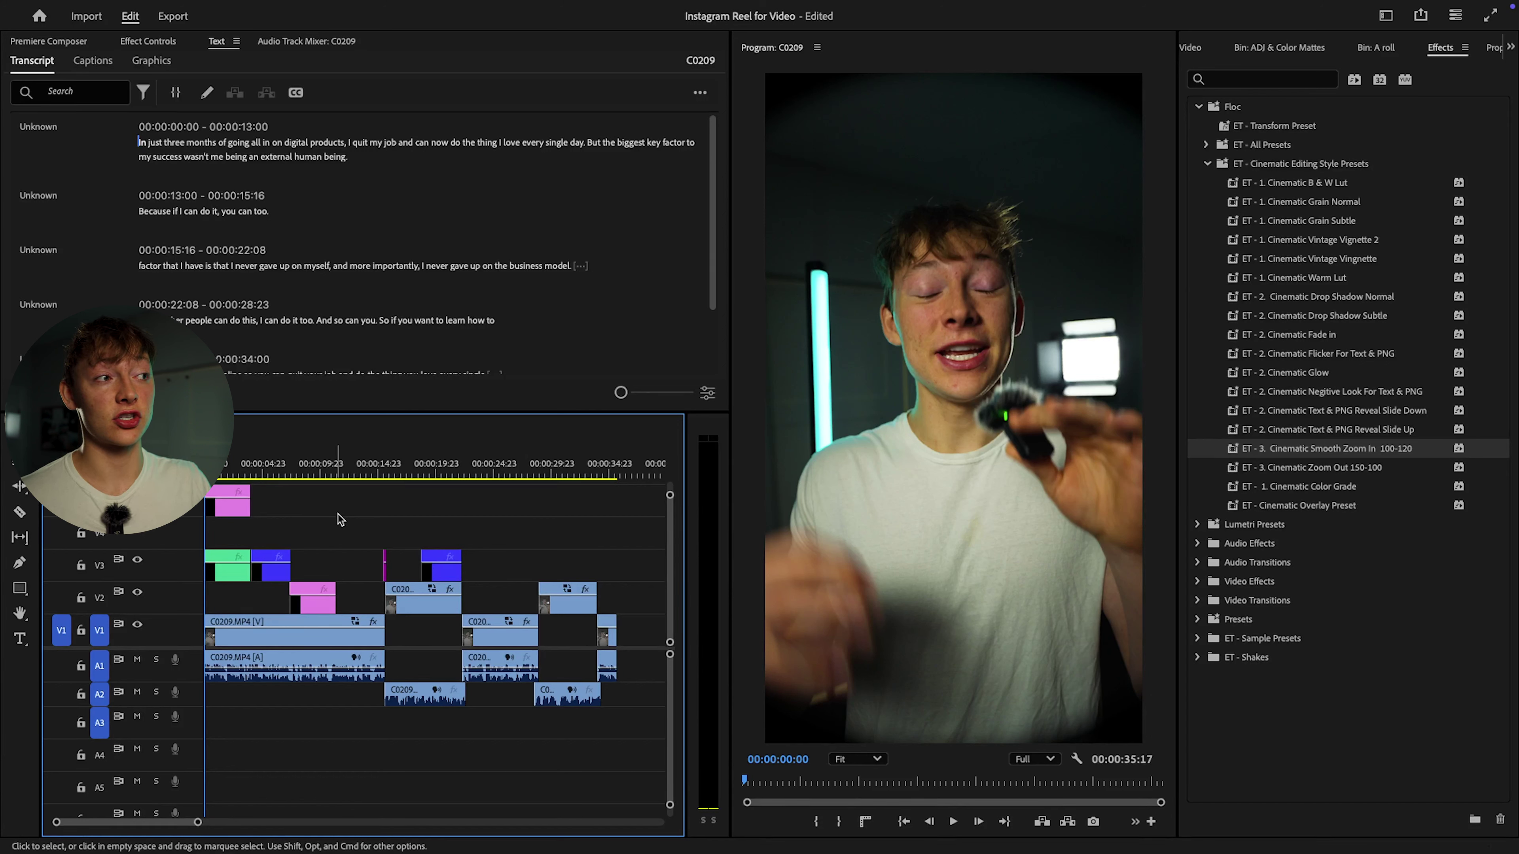
Step: Create one-word captions from the sequence transcript, with the caption length and duration preferences reduced to their minimum
{"action": "left_click", "coordinate": [218, 55]}
{"action": "left_click", "coordinate": [78, 60]}
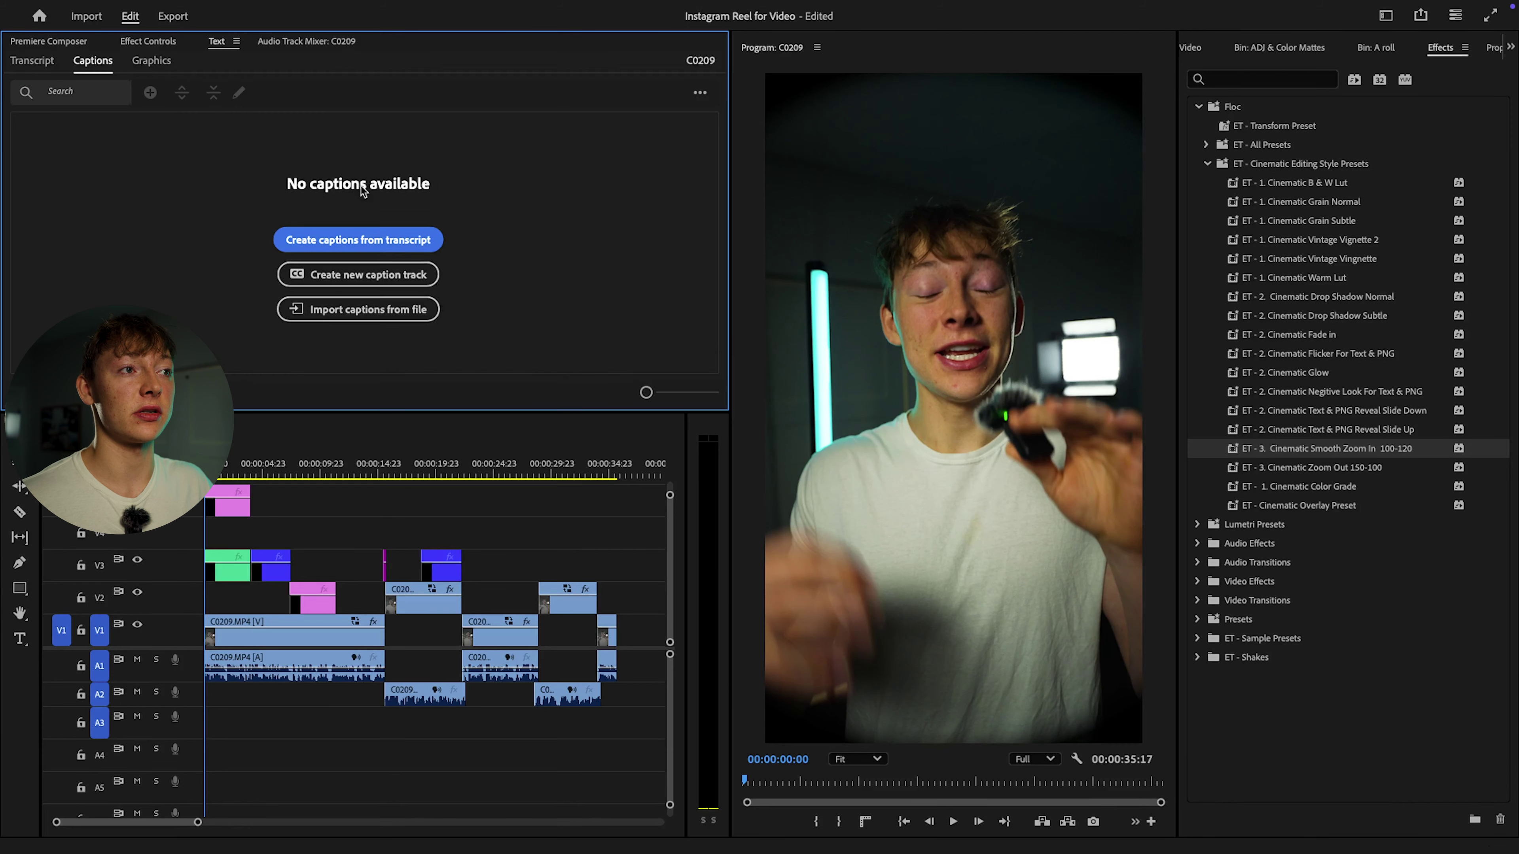
{"action": "left_click", "coordinate": [407, 239]}
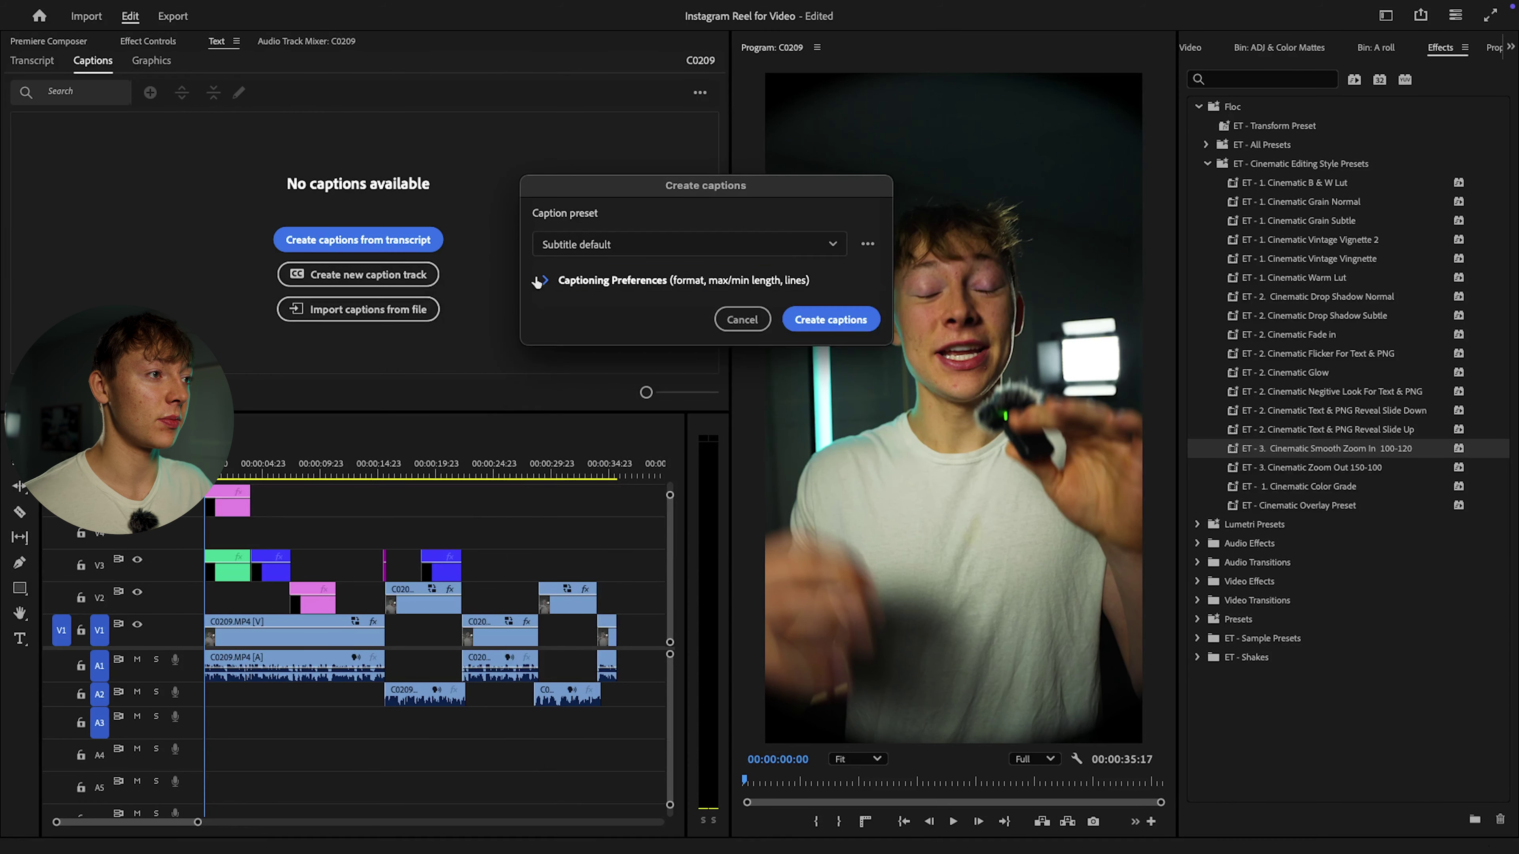
{"action": "left_click", "coordinate": [535, 280]}
{"action": "left_click_drag", "start_coordinate": [719, 486], "coordinate": [535, 488]}
{"action": "left_click_drag", "start_coordinate": [664, 543], "coordinate": [539, 543]}
{"action": "left_click", "coordinate": [538, 657]}
{"action": "left_click", "coordinate": [836, 704]}
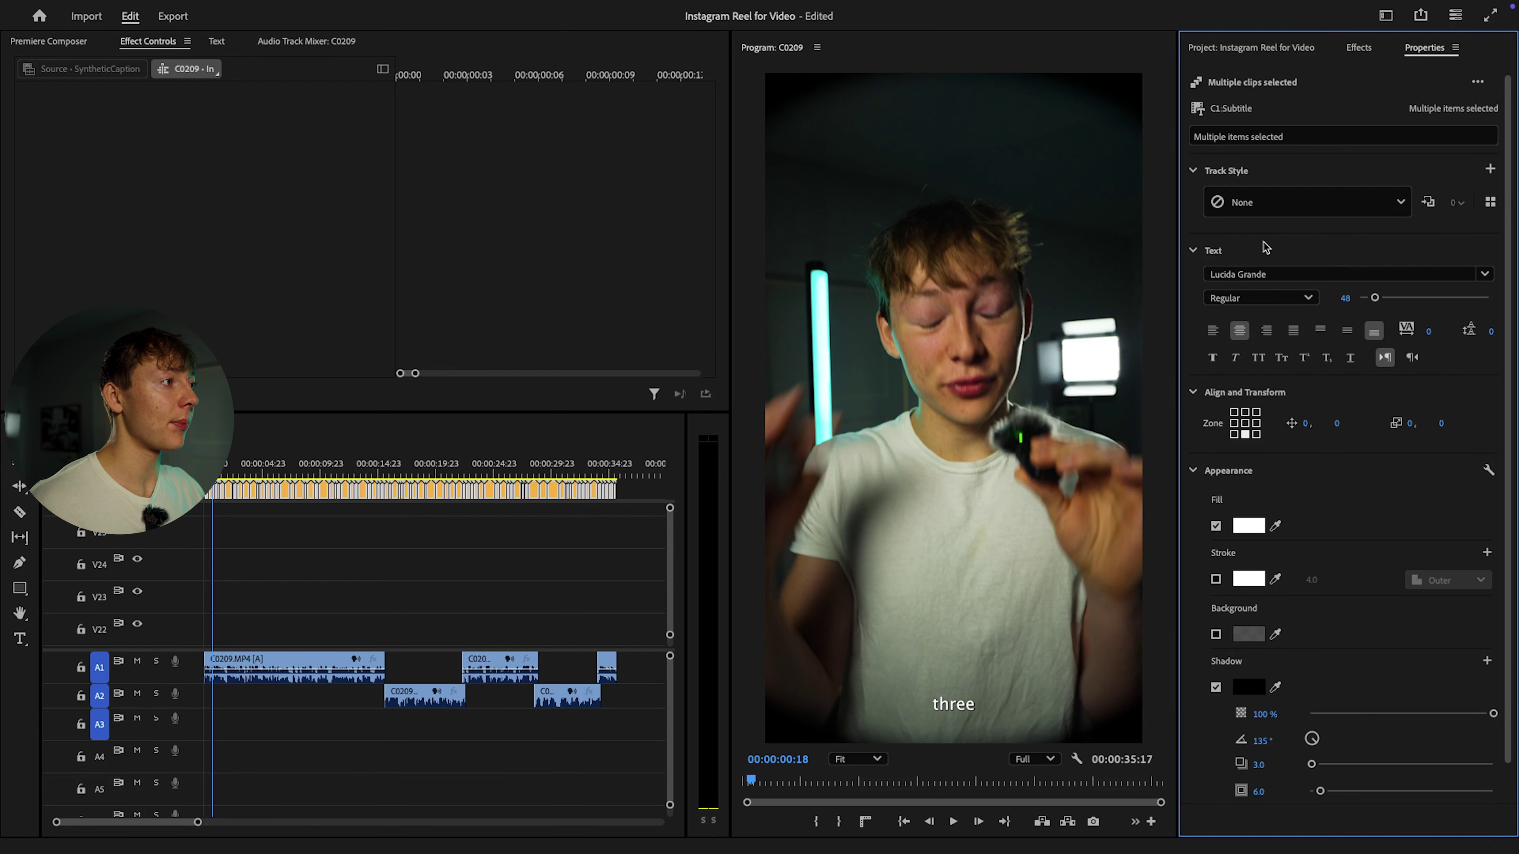
Step: Set the font of all selected captions to Montserrat Black and turn off their shadow
{"action": "left_click", "coordinate": [1485, 275]}
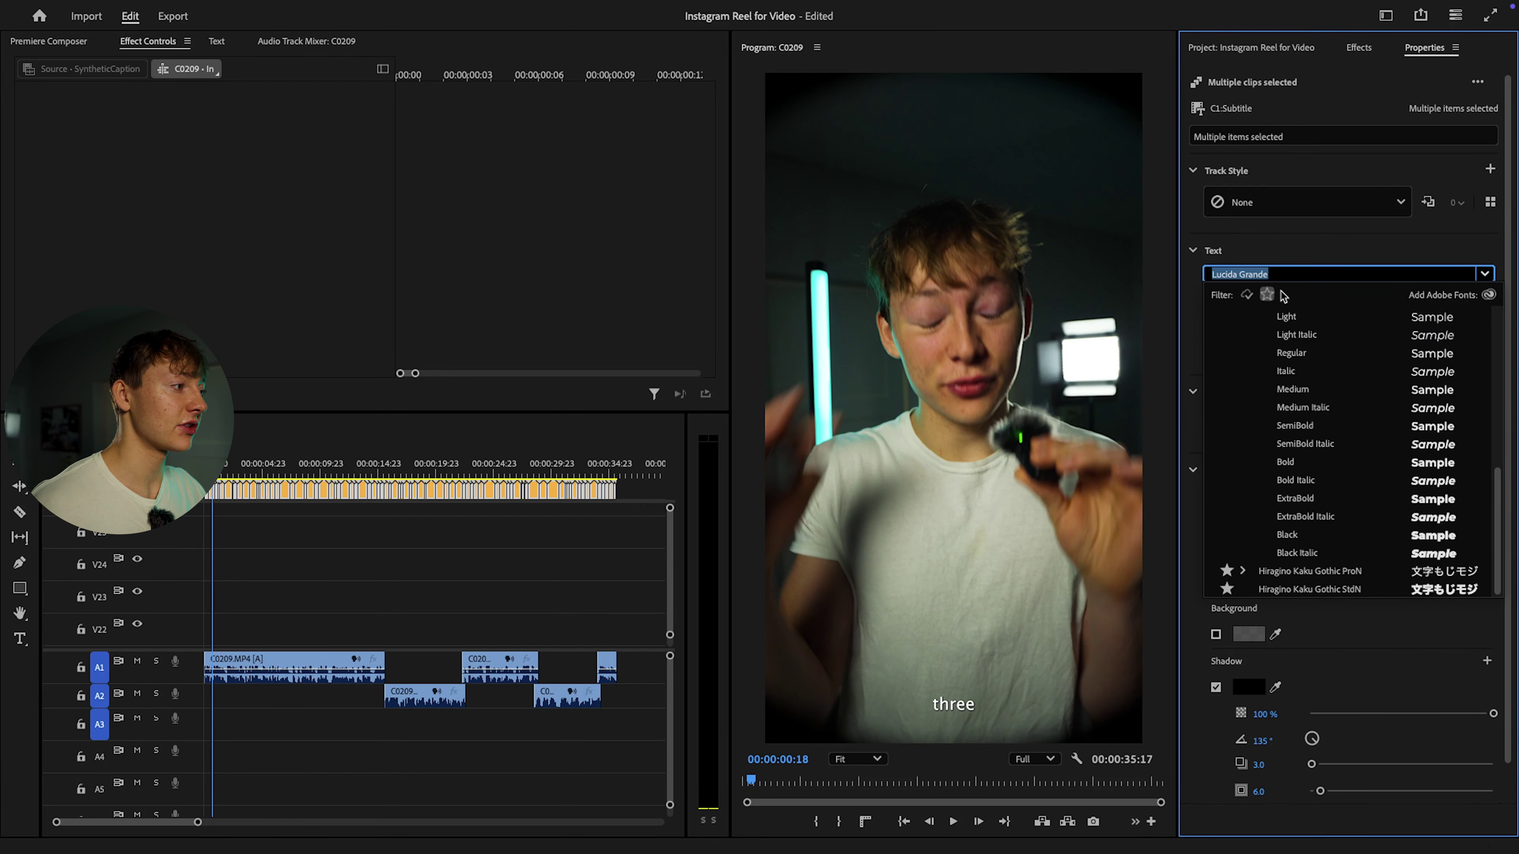
{"action": "scroll", "coordinate": [1337, 478], "scroll_direction": "up", "scroll_amount": 3}
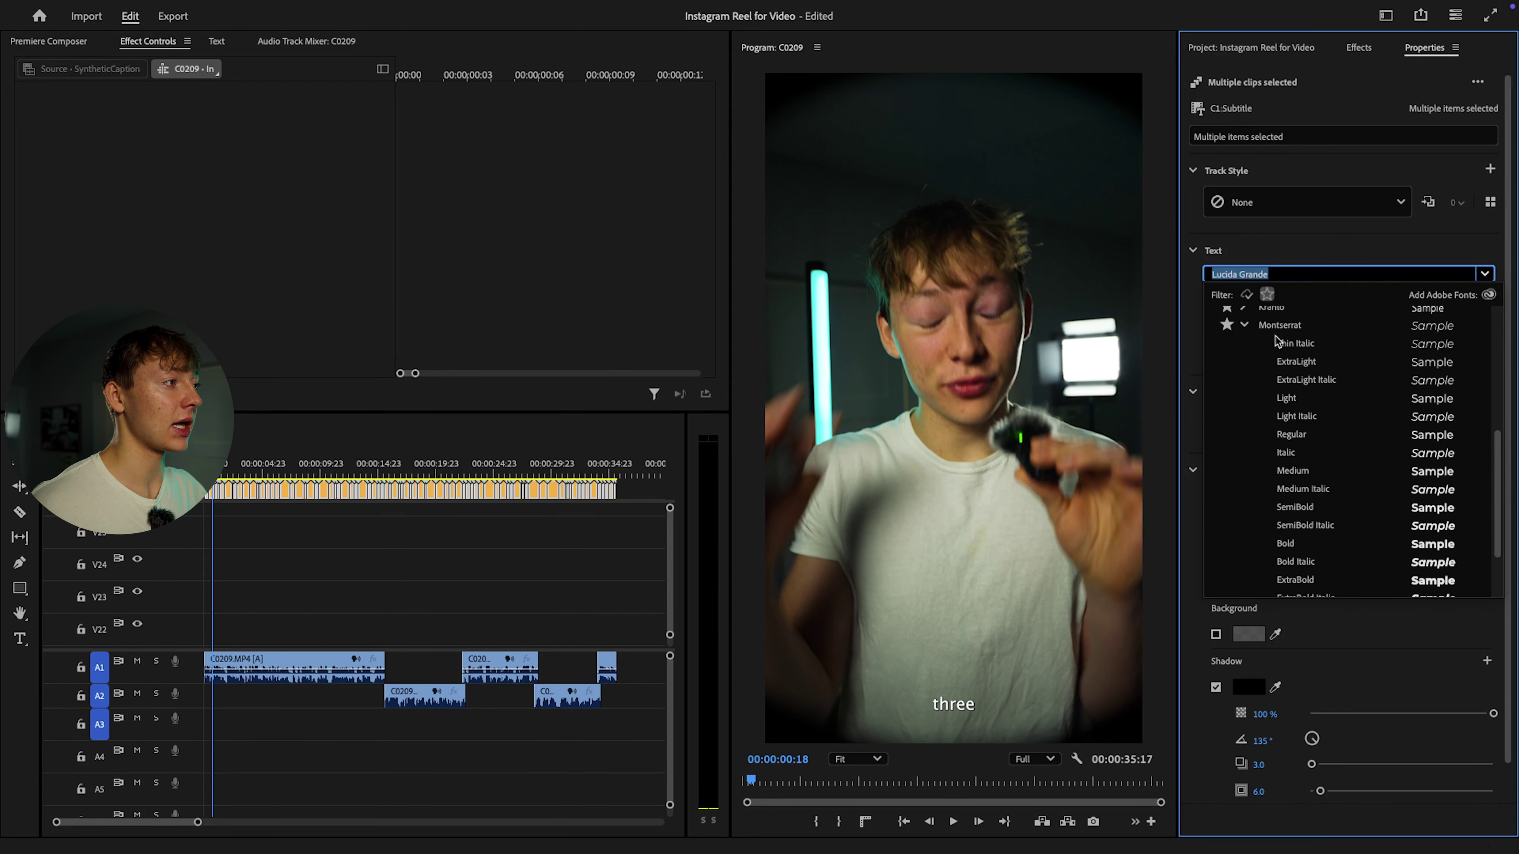
{"action": "left_click", "coordinate": [1245, 326]}
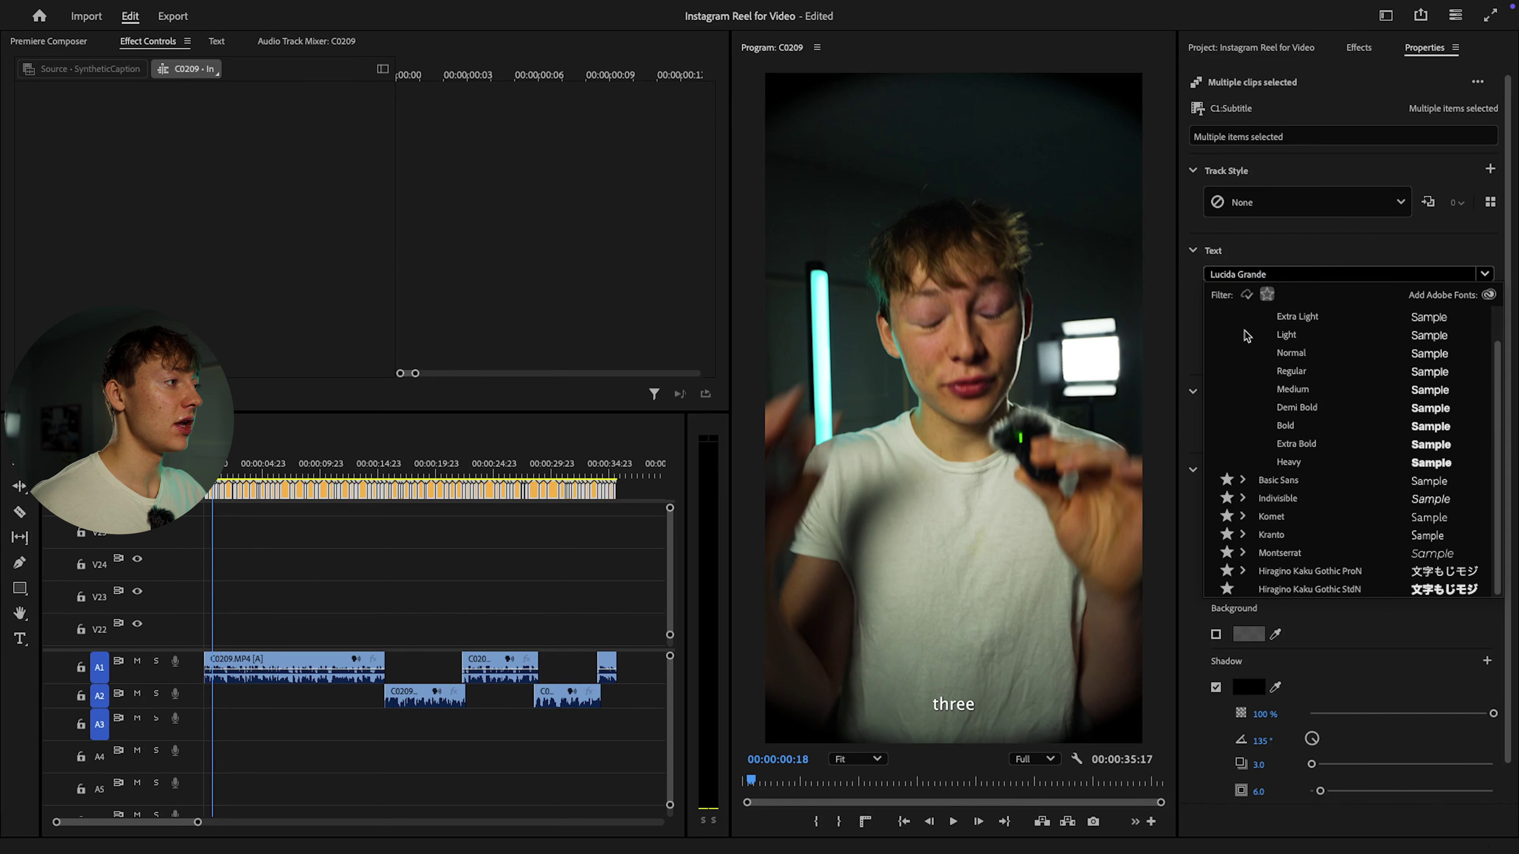
{"action": "scroll", "coordinate": [1324, 381], "scroll_direction": "up", "scroll_amount": 1}
{"action": "left_click", "coordinate": [1244, 318]}
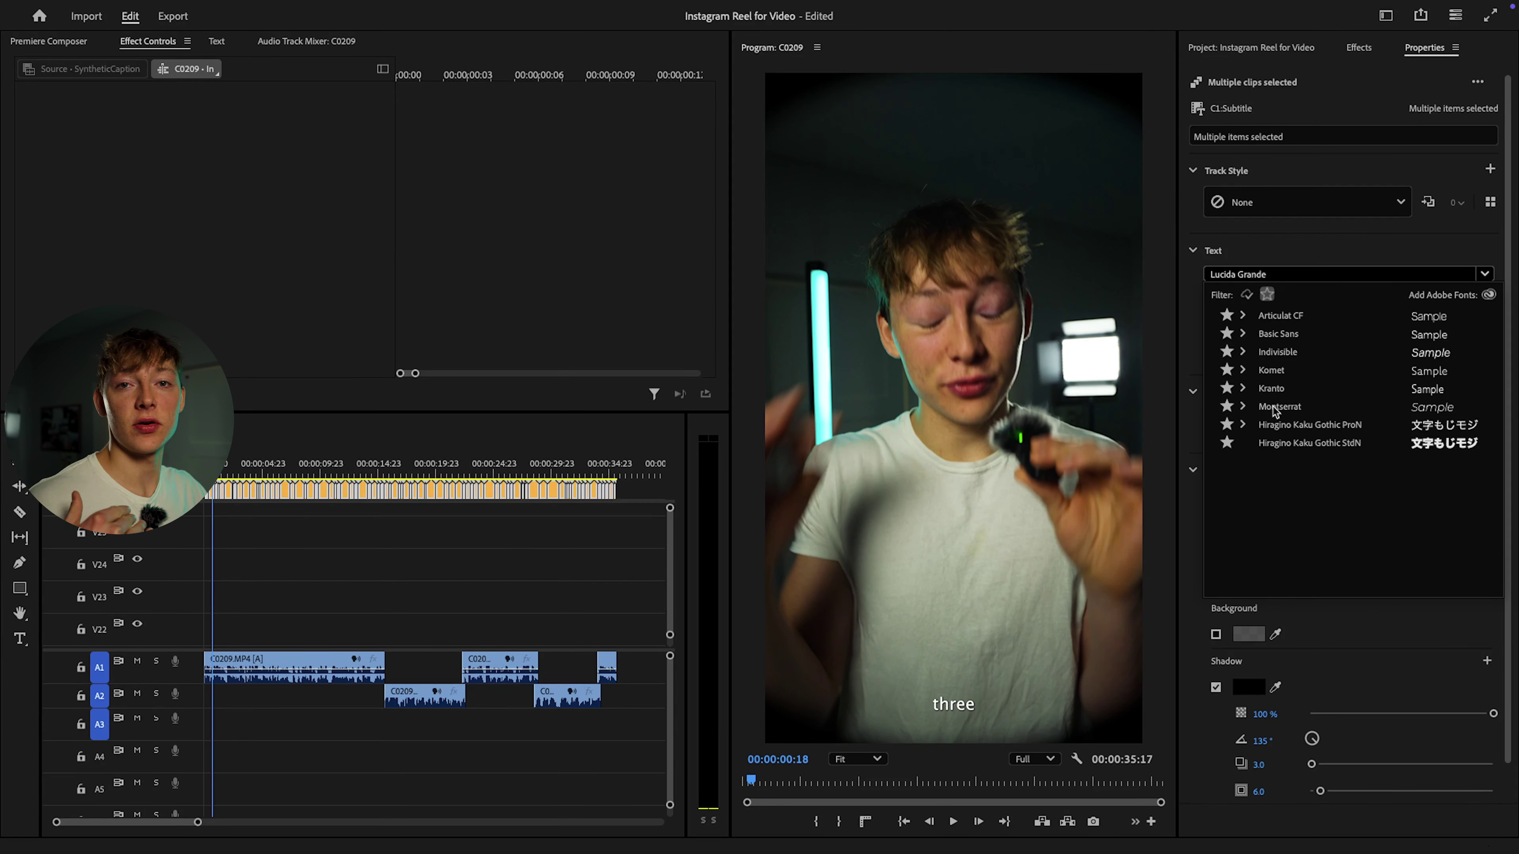
{"action": "left_click", "coordinate": [1243, 407]}
{"action": "scroll", "coordinate": [1328, 414], "scroll_direction": "down", "scroll_amount": 3}
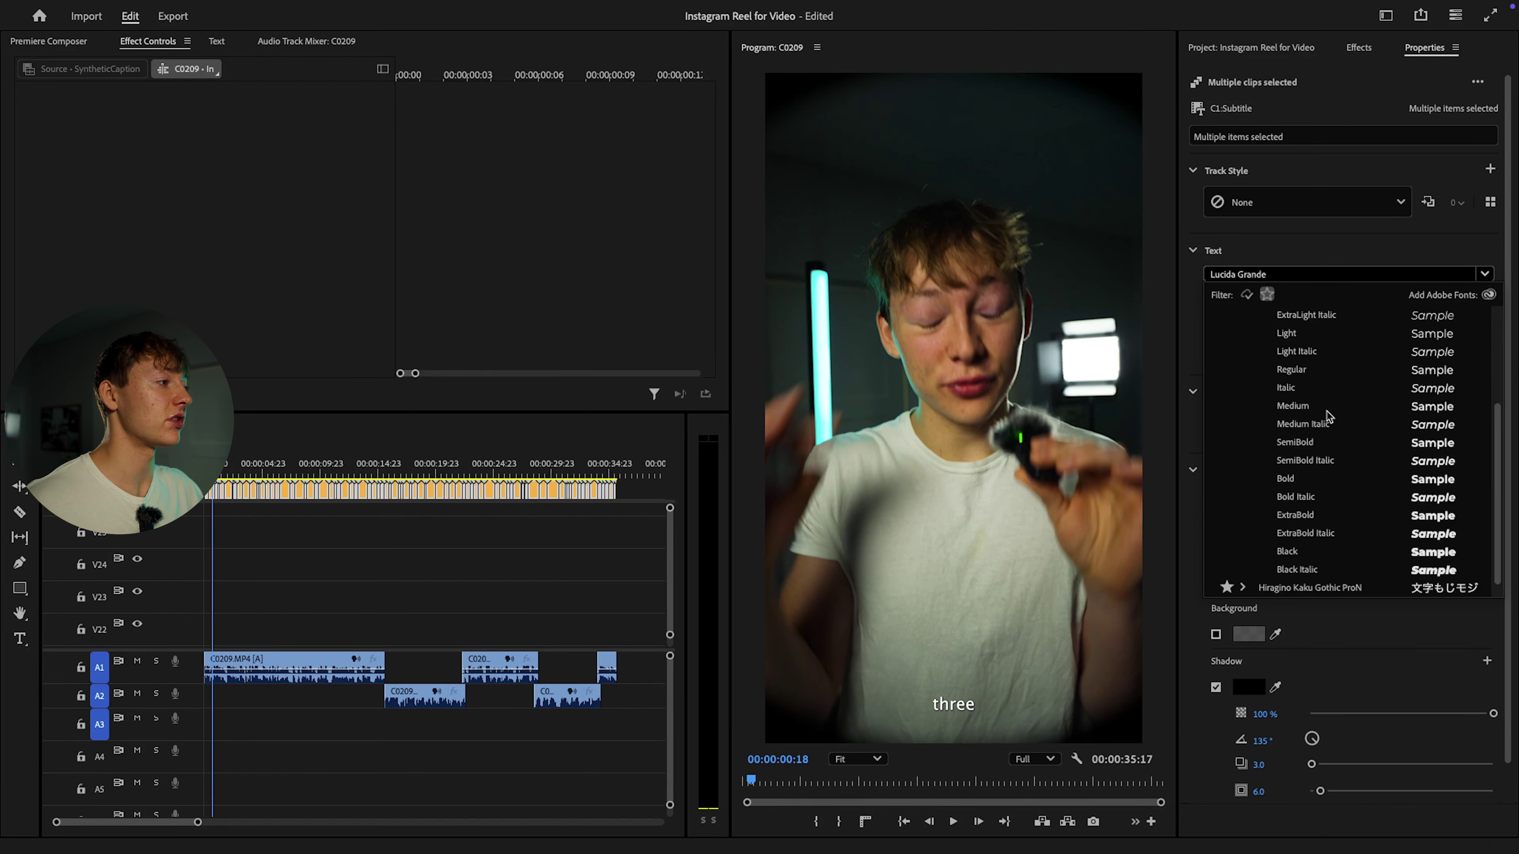
{"action": "left_click", "coordinate": [1303, 555]}
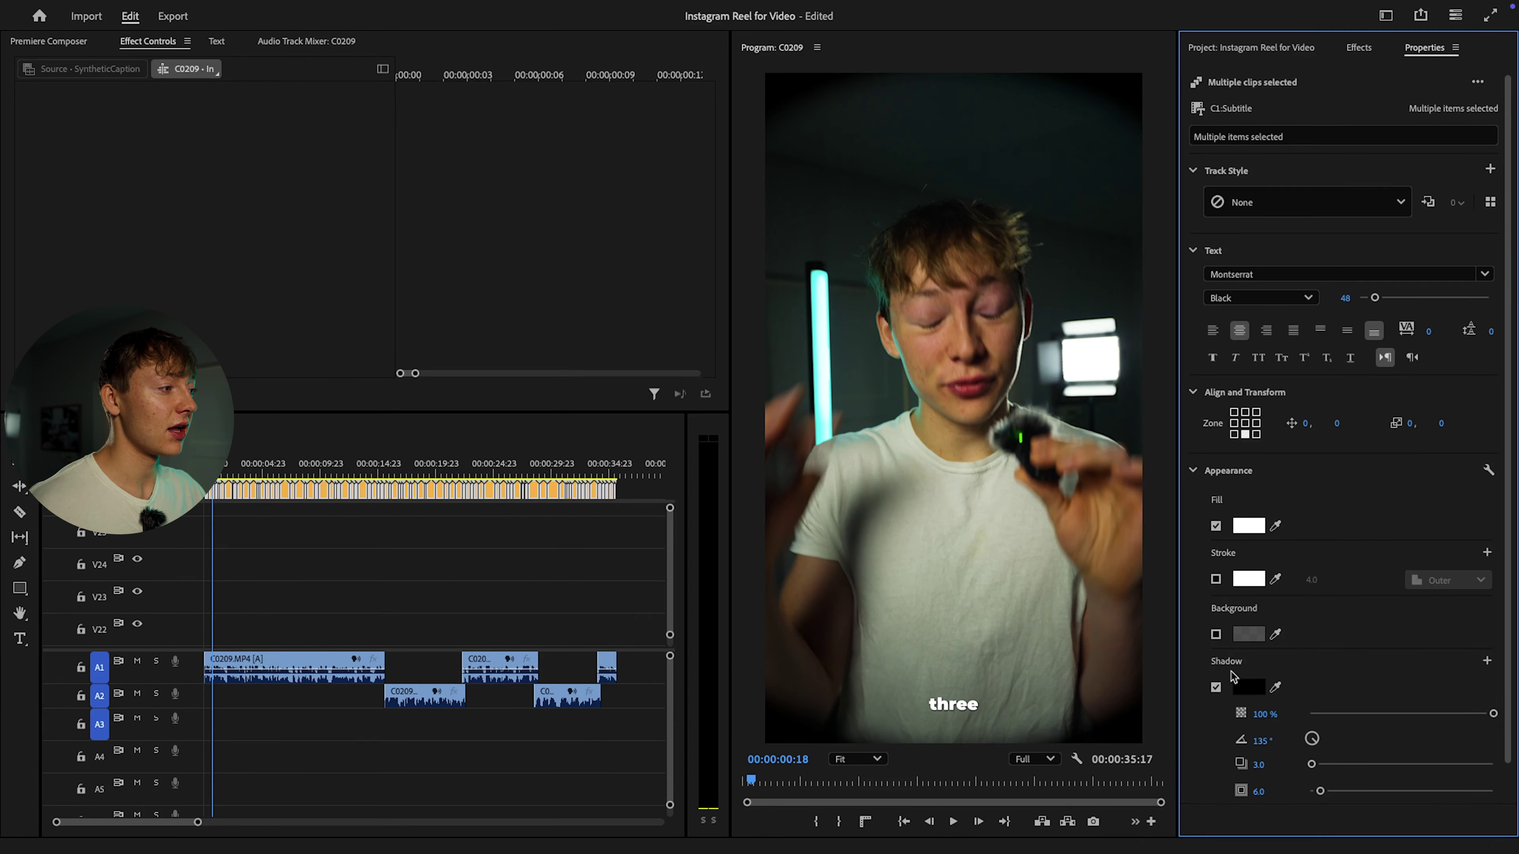
{"action": "left_click", "coordinate": [1216, 688]}
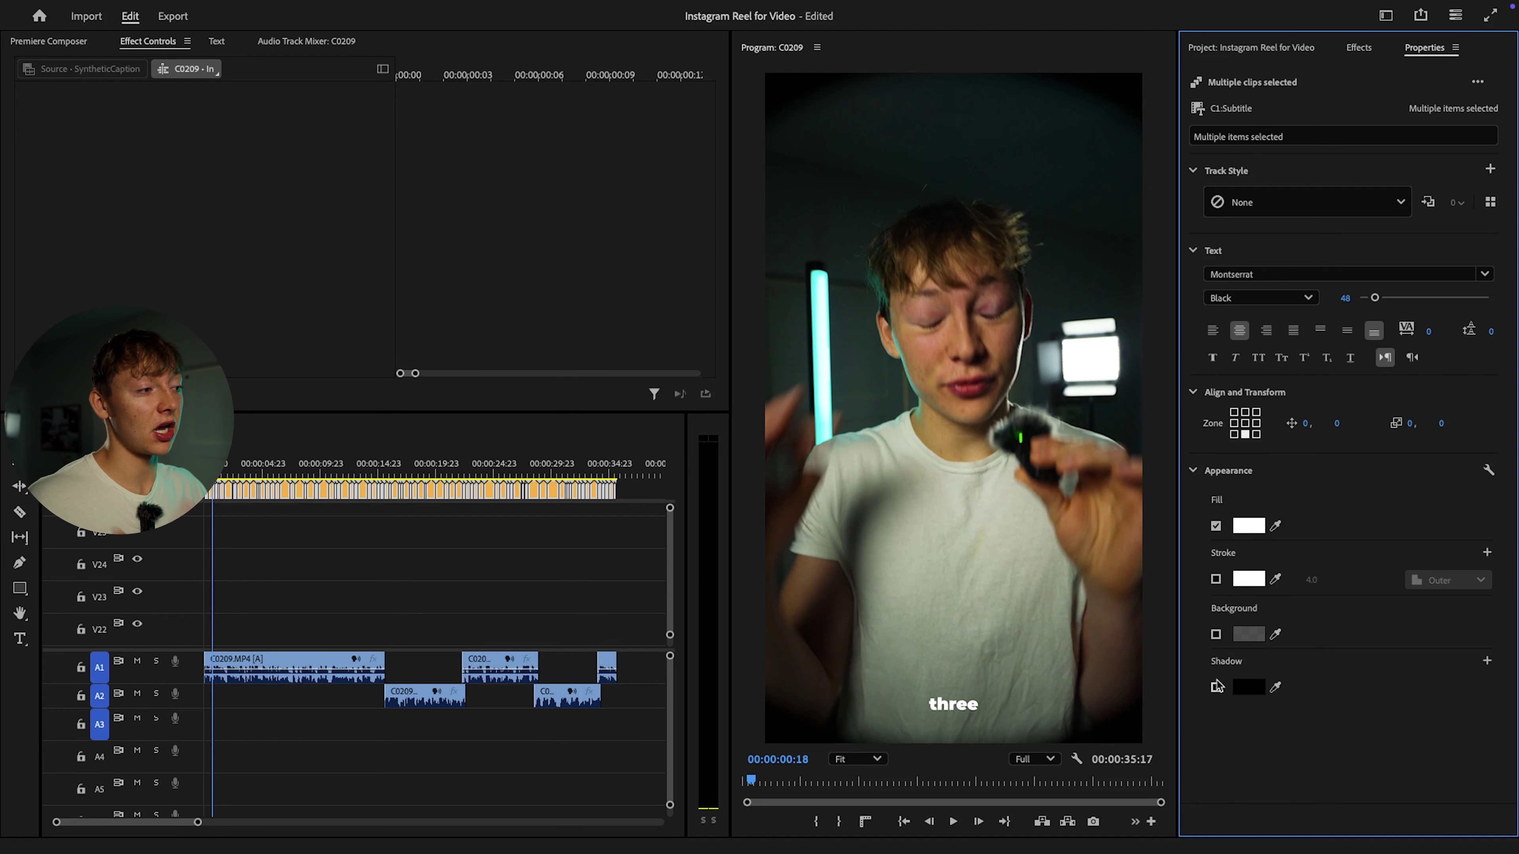
Step: Place the captions in the centre zone at vertical position 299 and make them all caps at size 105
{"action": "left_click", "coordinate": [1245, 423]}
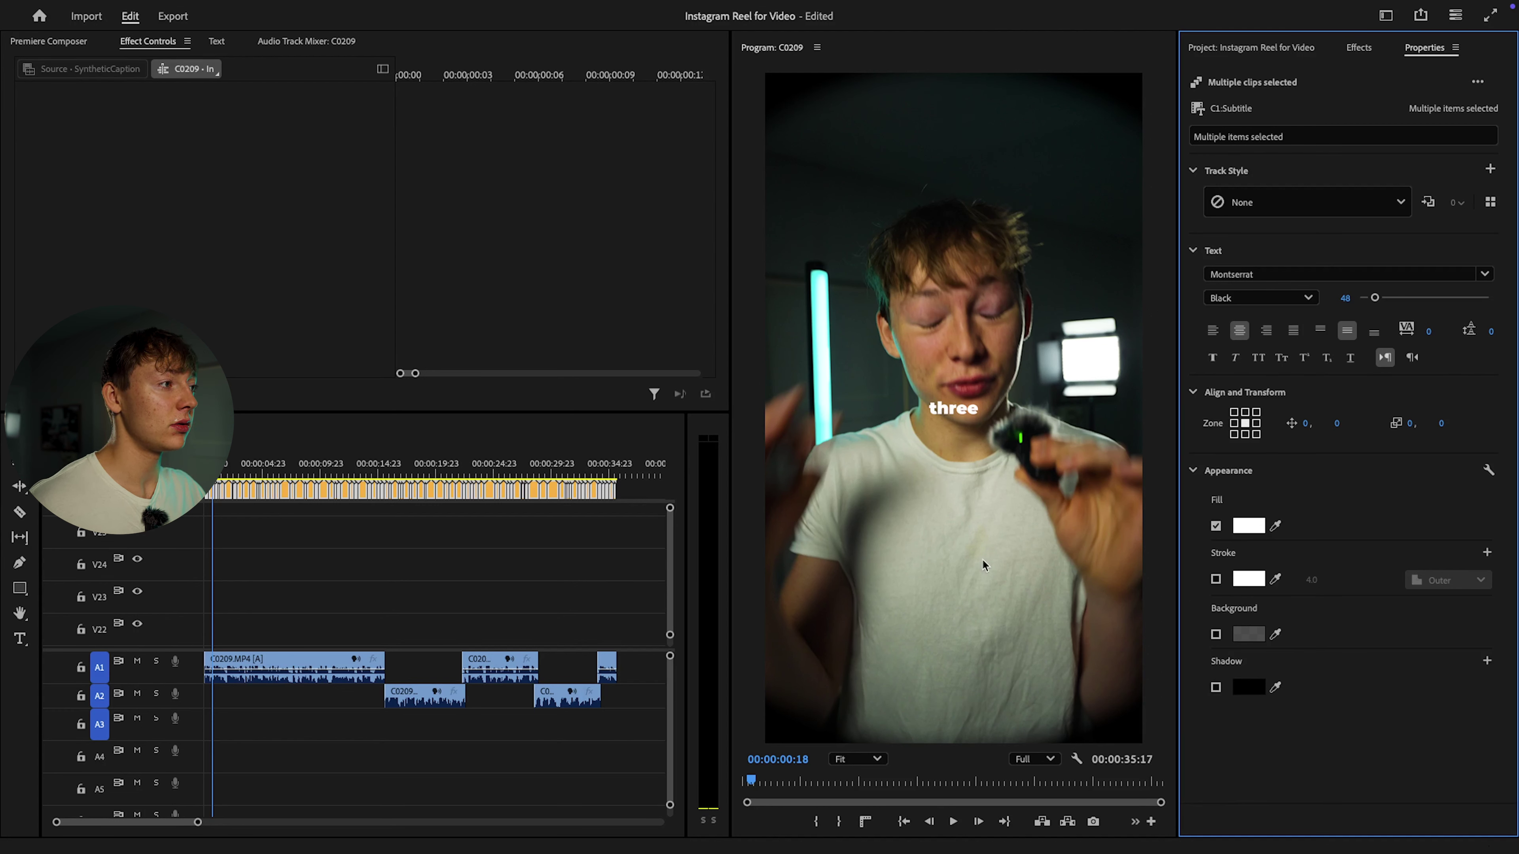
{"action": "left_click_drag", "start_coordinate": [1337, 424], "coordinate": [1391, 419]}
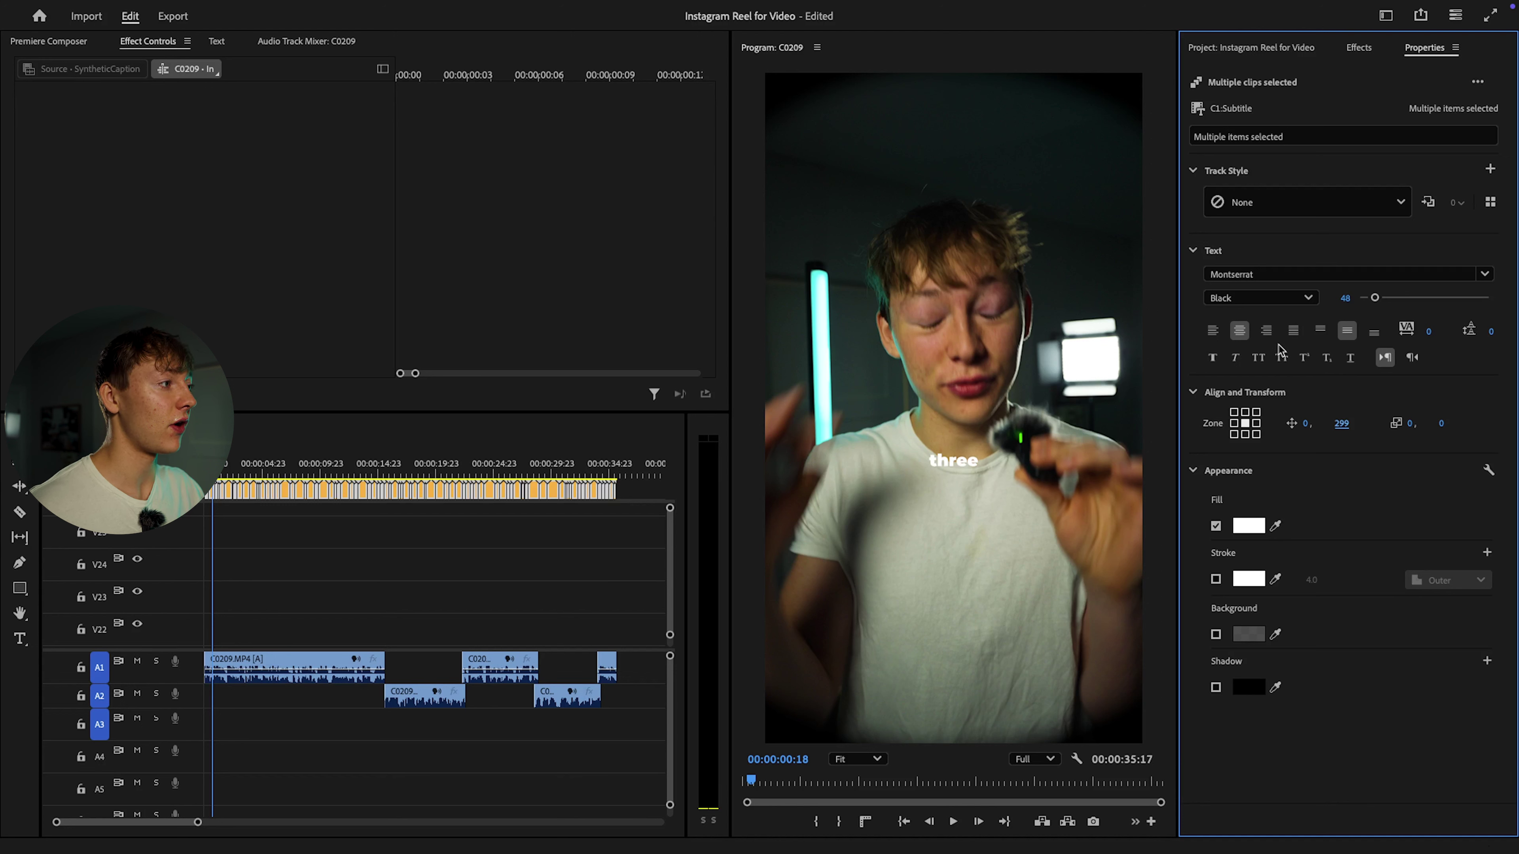
{"action": "left_click_drag", "start_coordinate": [1375, 297], "coordinate": [1393, 301]}
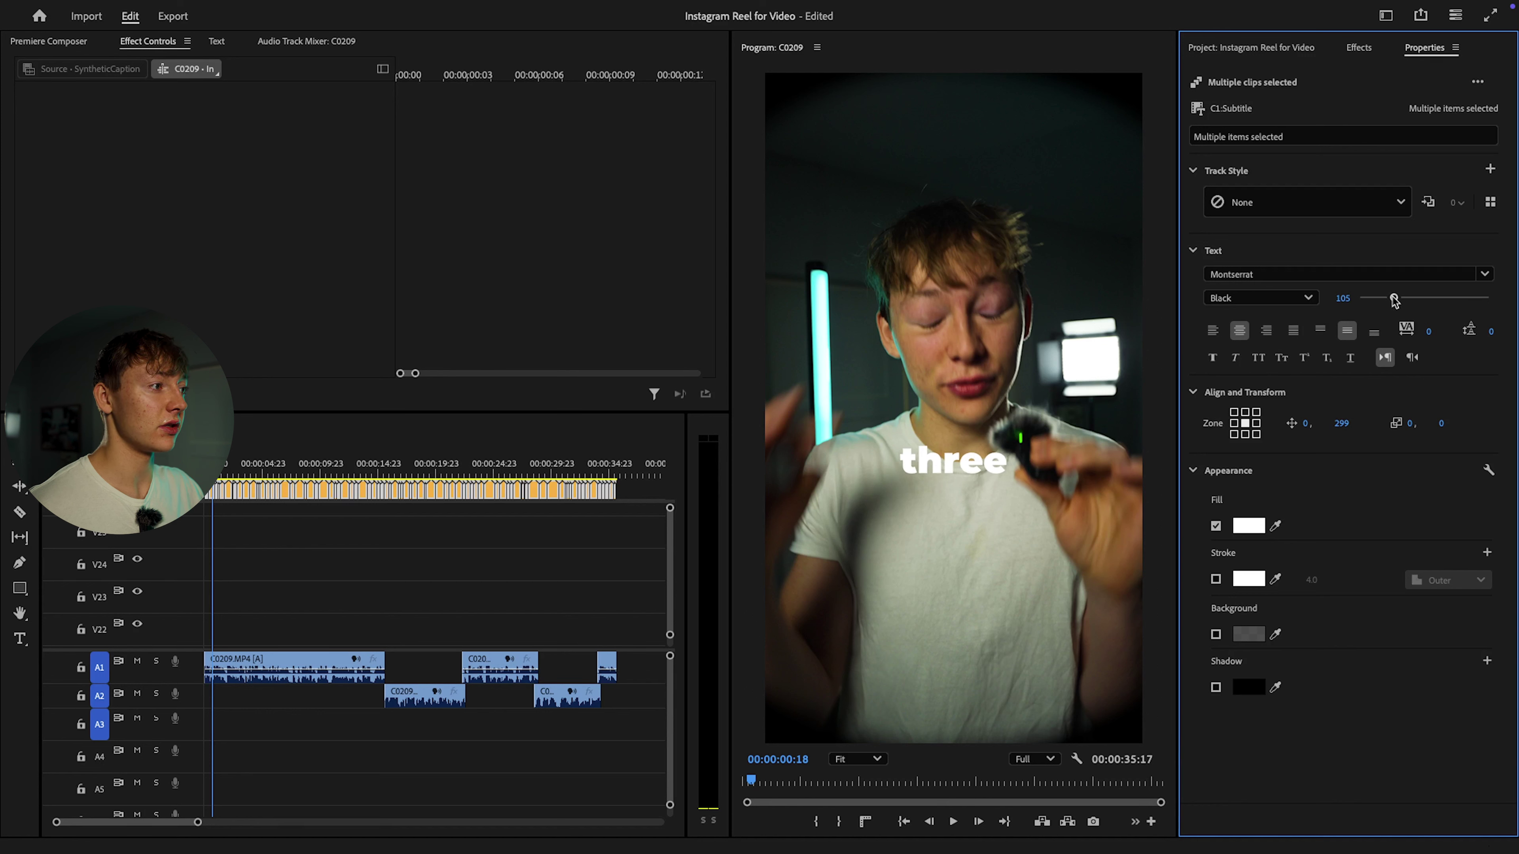
{"action": "left_click", "coordinate": [1258, 358]}
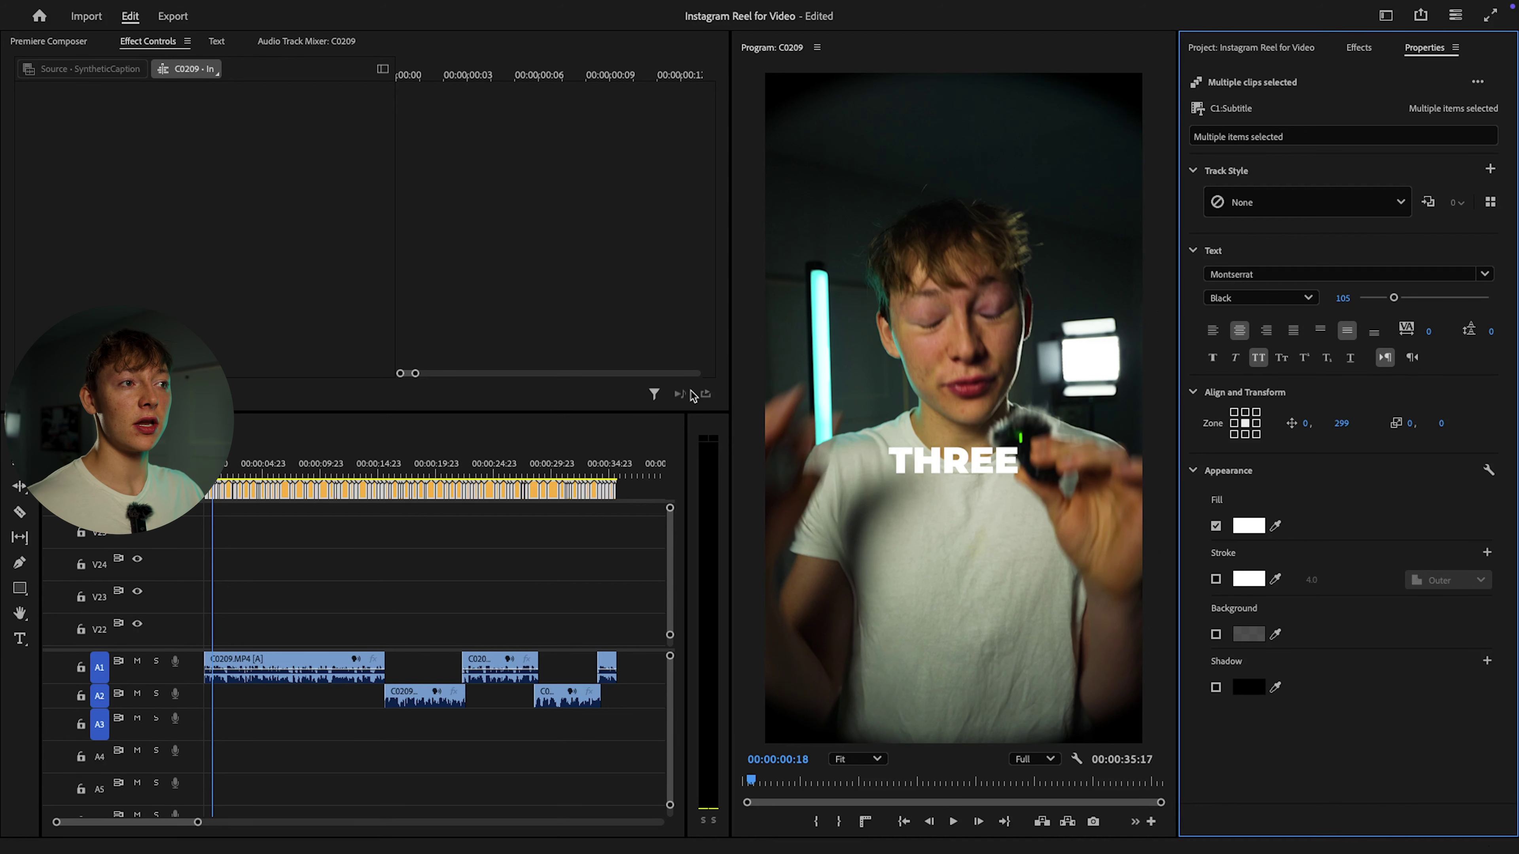
Step: Upgrade all selected captions to graphics
{"action": "mouse_move", "coordinate": [424, 5]}
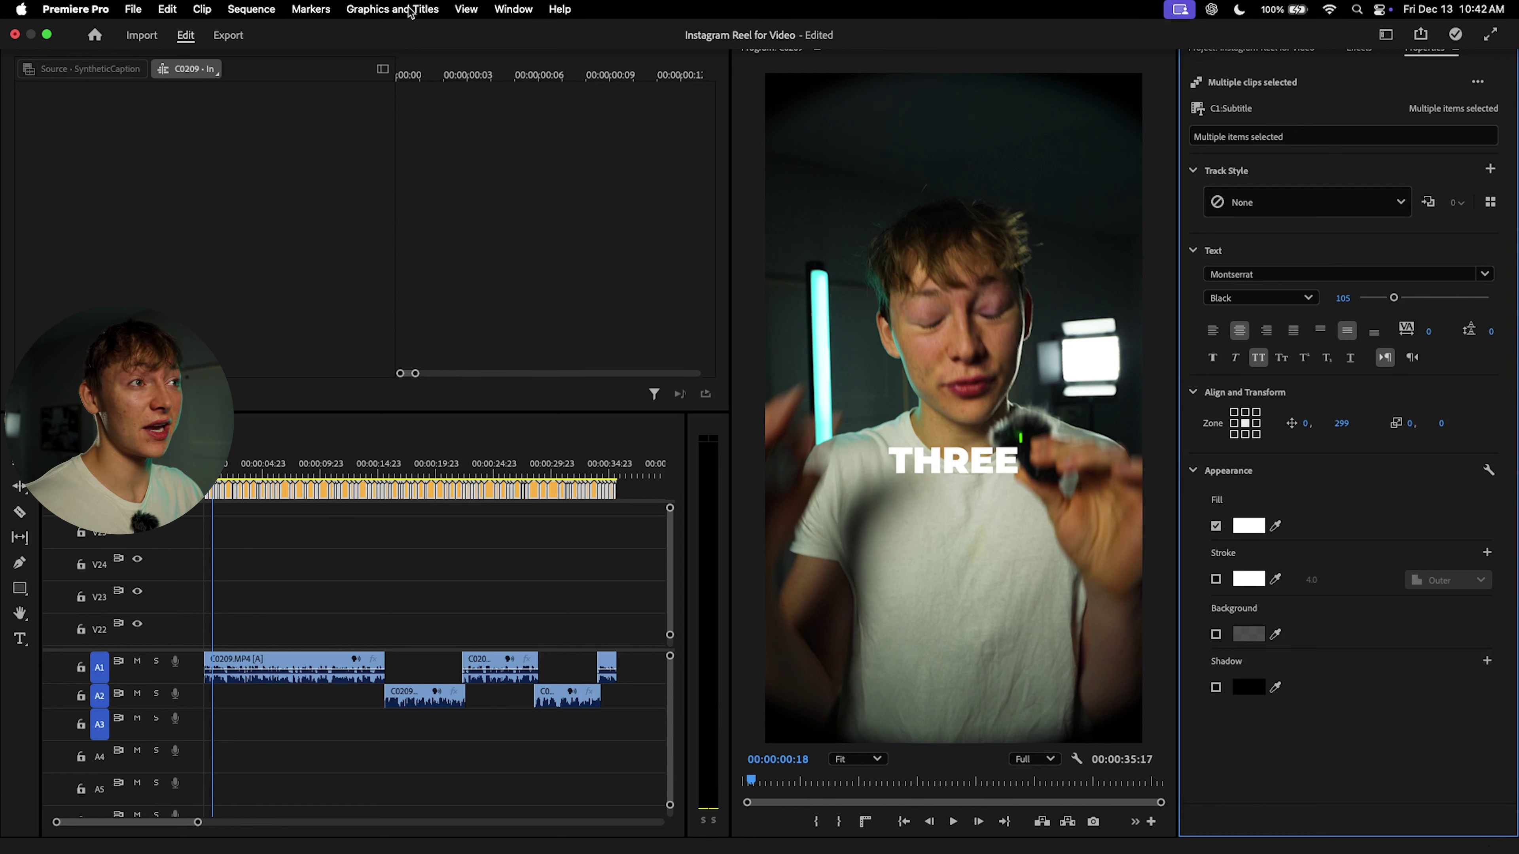
{"action": "left_click", "coordinate": [410, 9]}
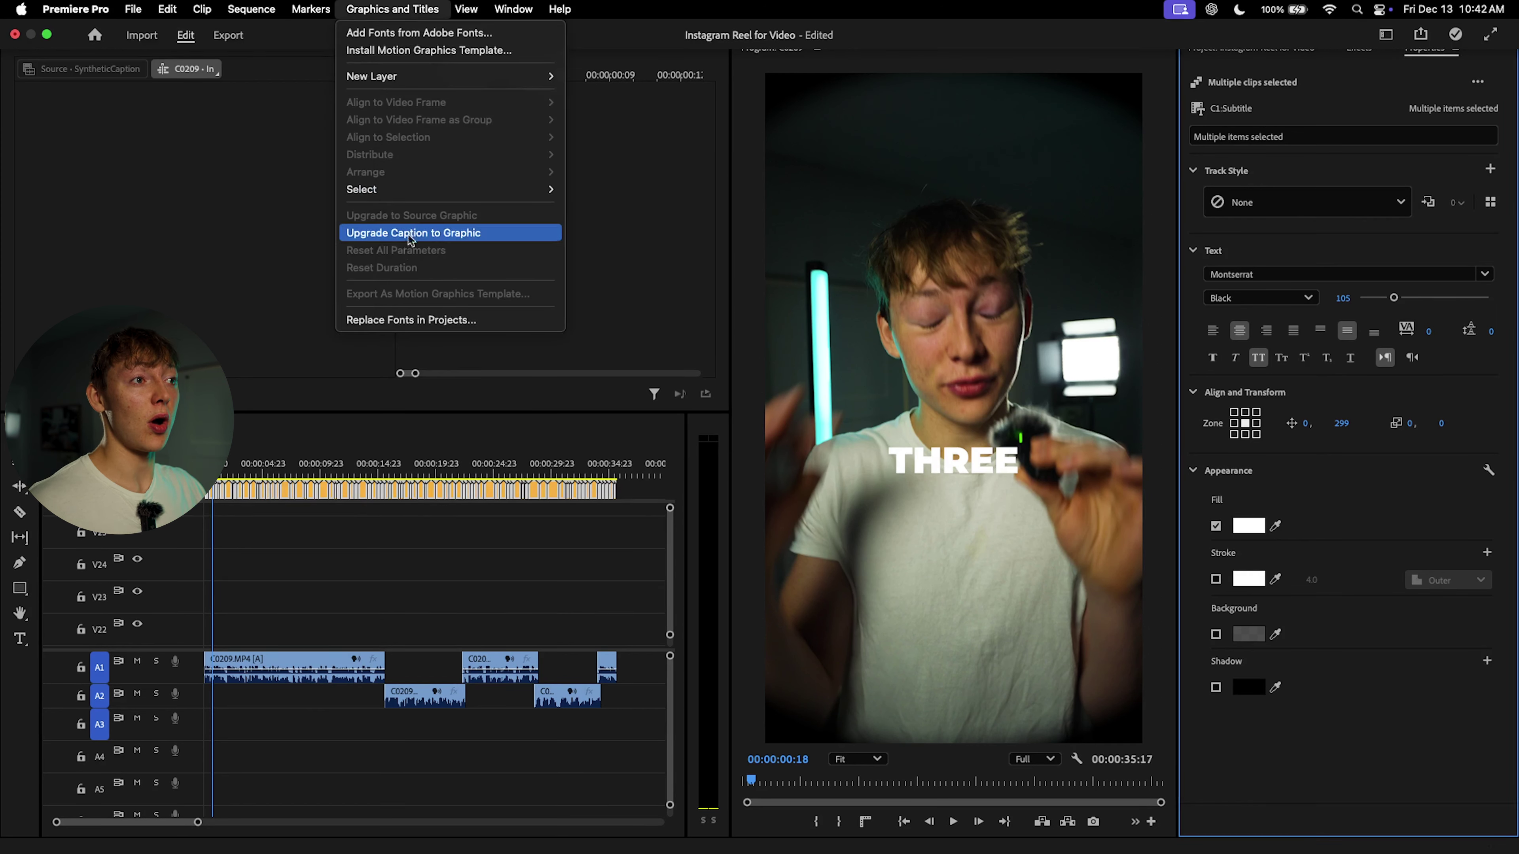
{"action": "left_click", "coordinate": [434, 234]}
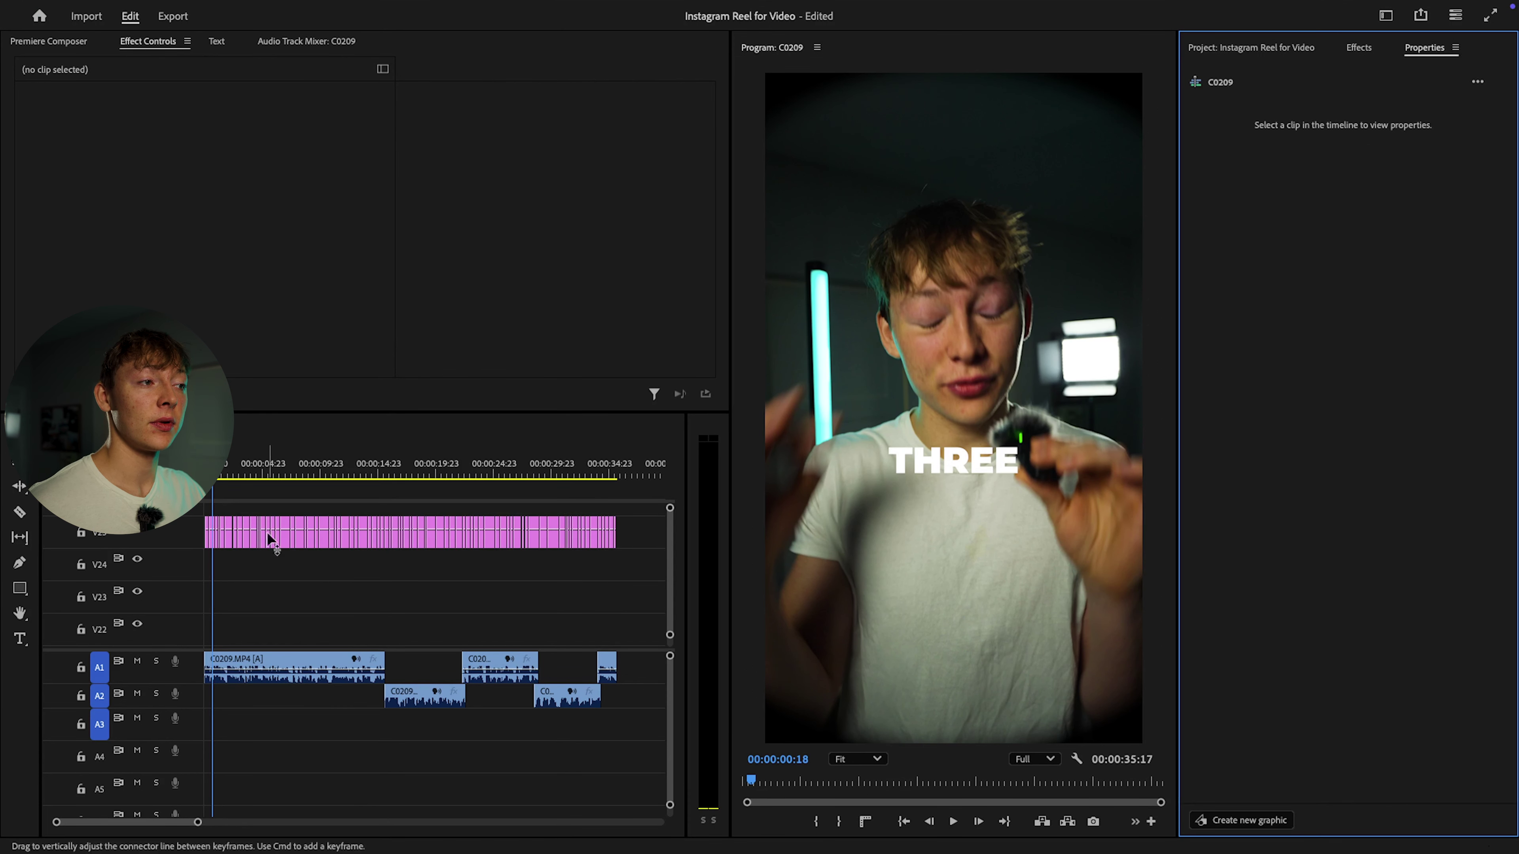
Step: Apply the Cinematic Drop Shadow Subtle and Cinematic Drop Shadow Normal presets to all the caption graphics
{"action": "left_click_drag", "start_coordinate": [649, 534], "coordinate": [159, 576]}
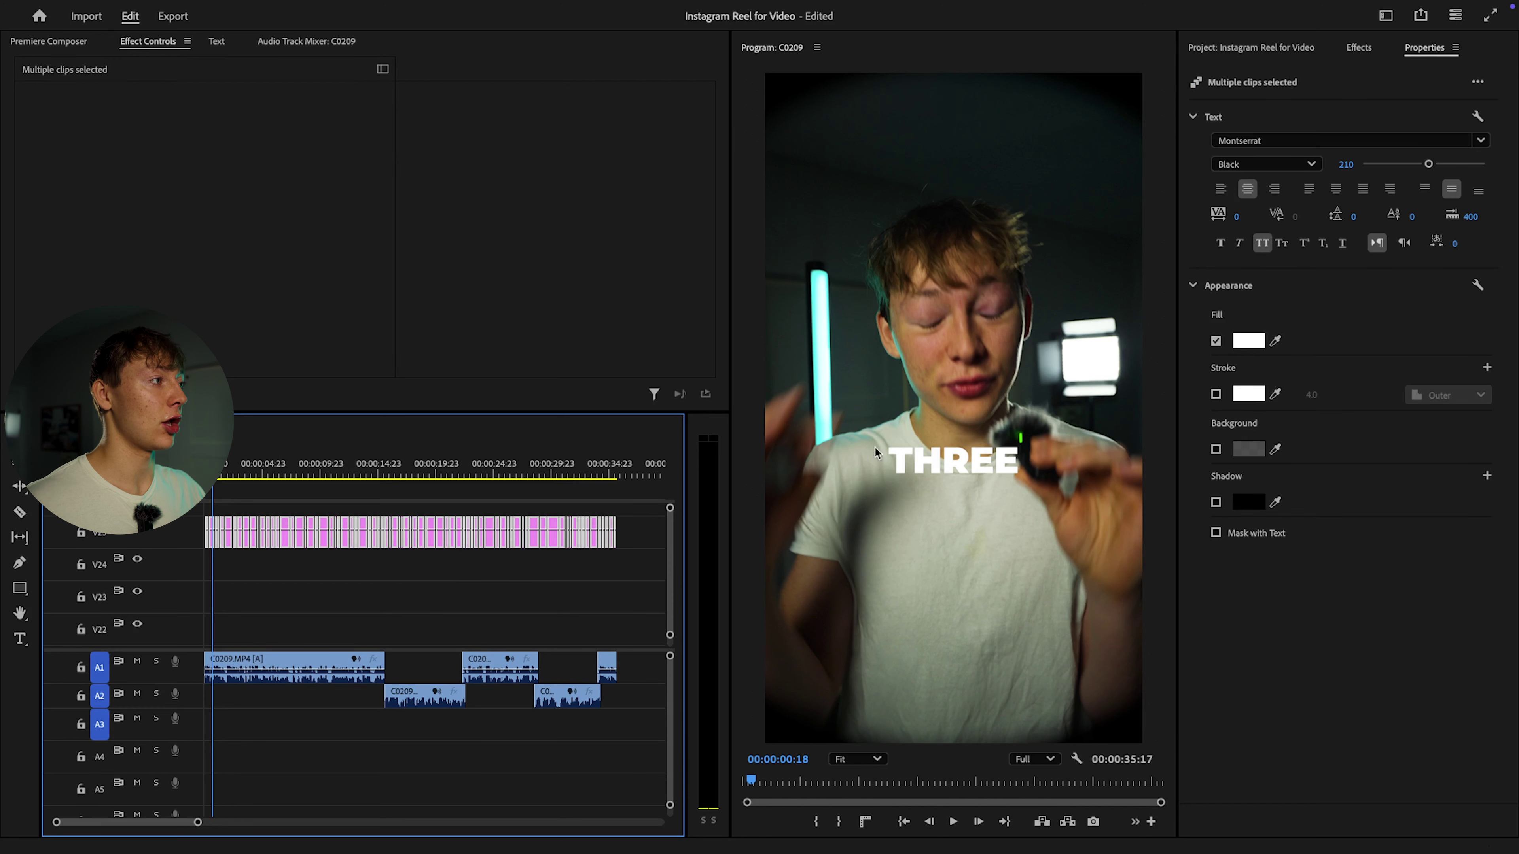
{"action": "left_click", "coordinate": [1356, 49]}
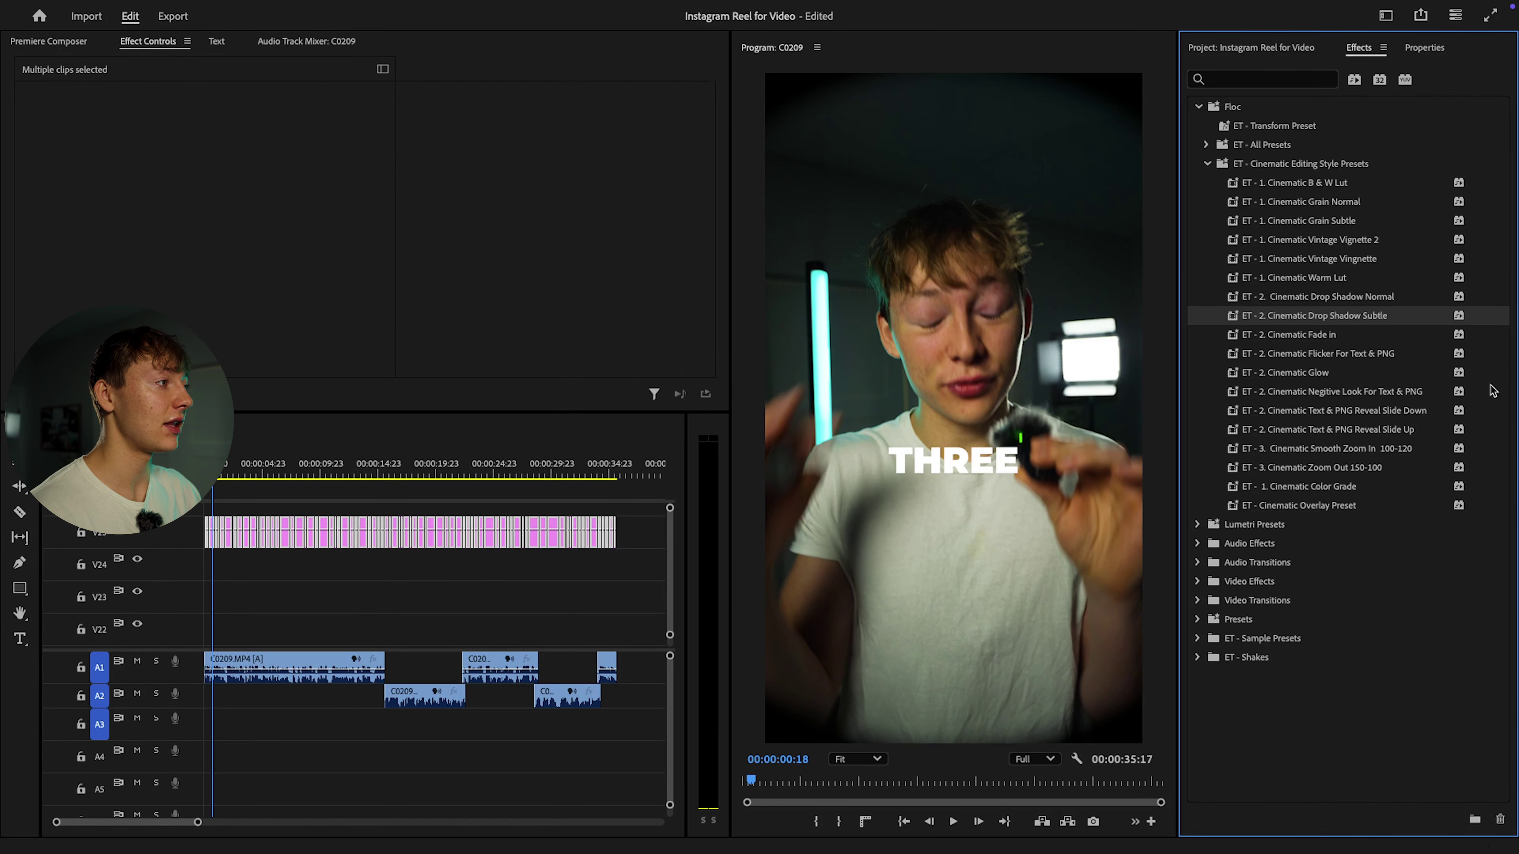
{"action": "left_click_drag", "start_coordinate": [1385, 326], "coordinate": [581, 545]}
{"action": "left_click_drag", "start_coordinate": [1359, 299], "coordinate": [549, 533]}
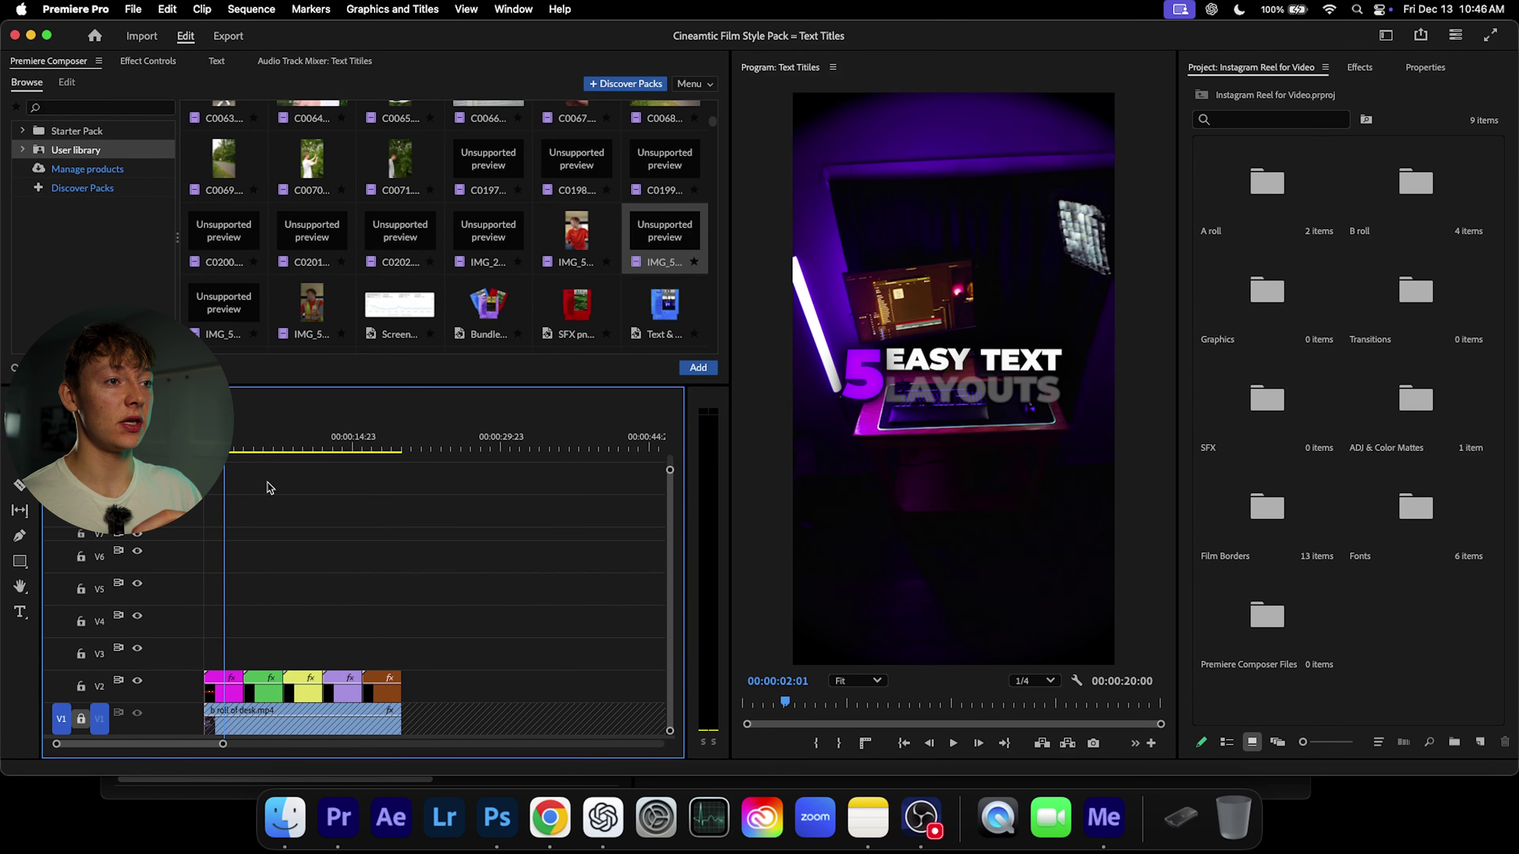
Step: Play through the Text Titles sequence to preview its animated text styles, returning to the start for the first one
{"action": "key", "text": "space"}
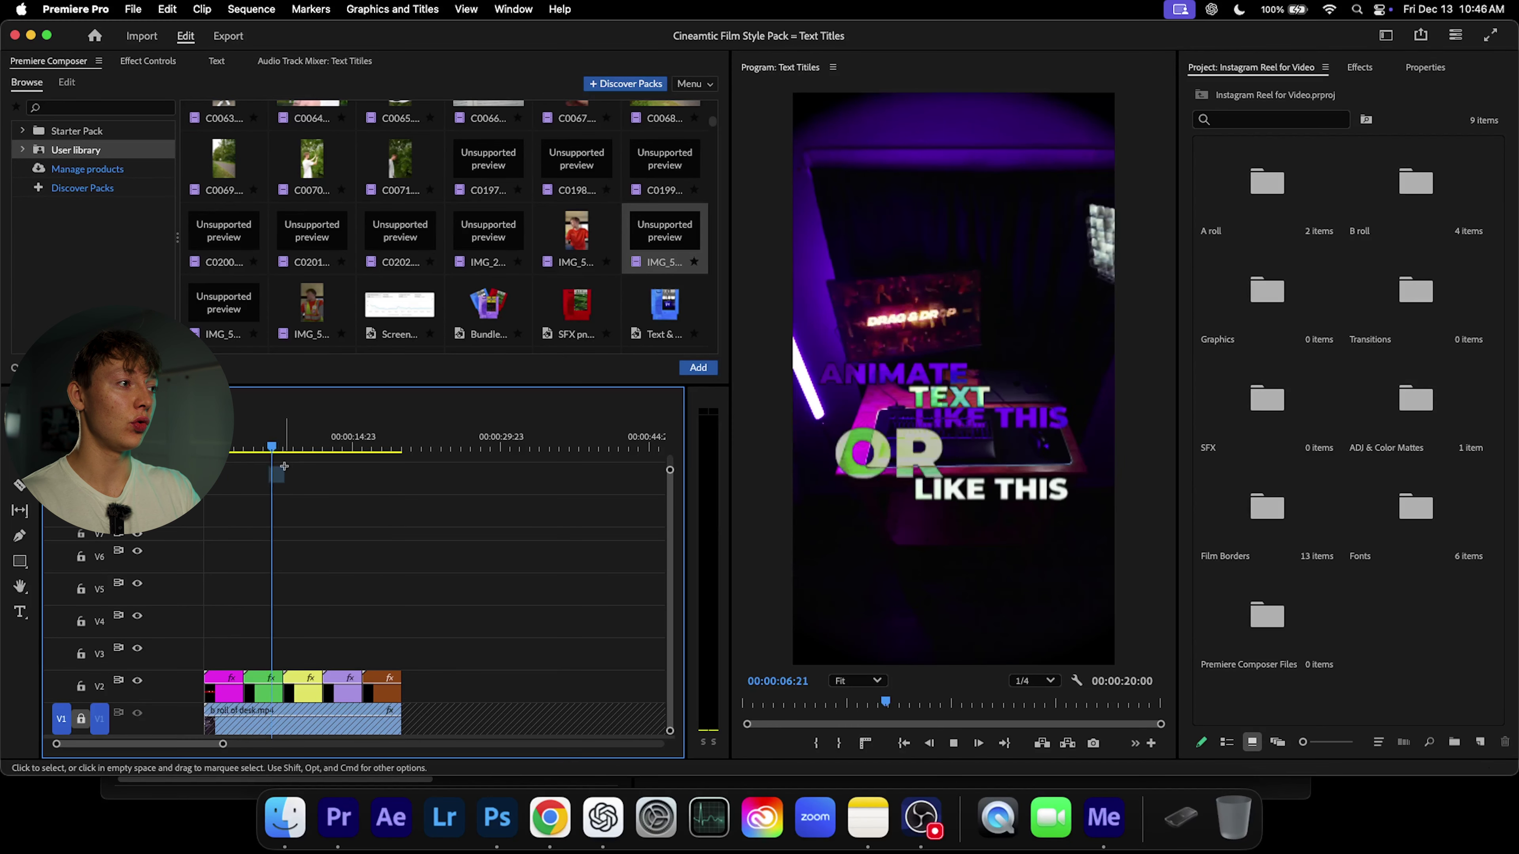
{"action": "left_click_drag", "start_coordinate": [284, 466], "coordinate": [346, 516]}
{"action": "key", "text": "Home"}
{"action": "key", "text": "space"}
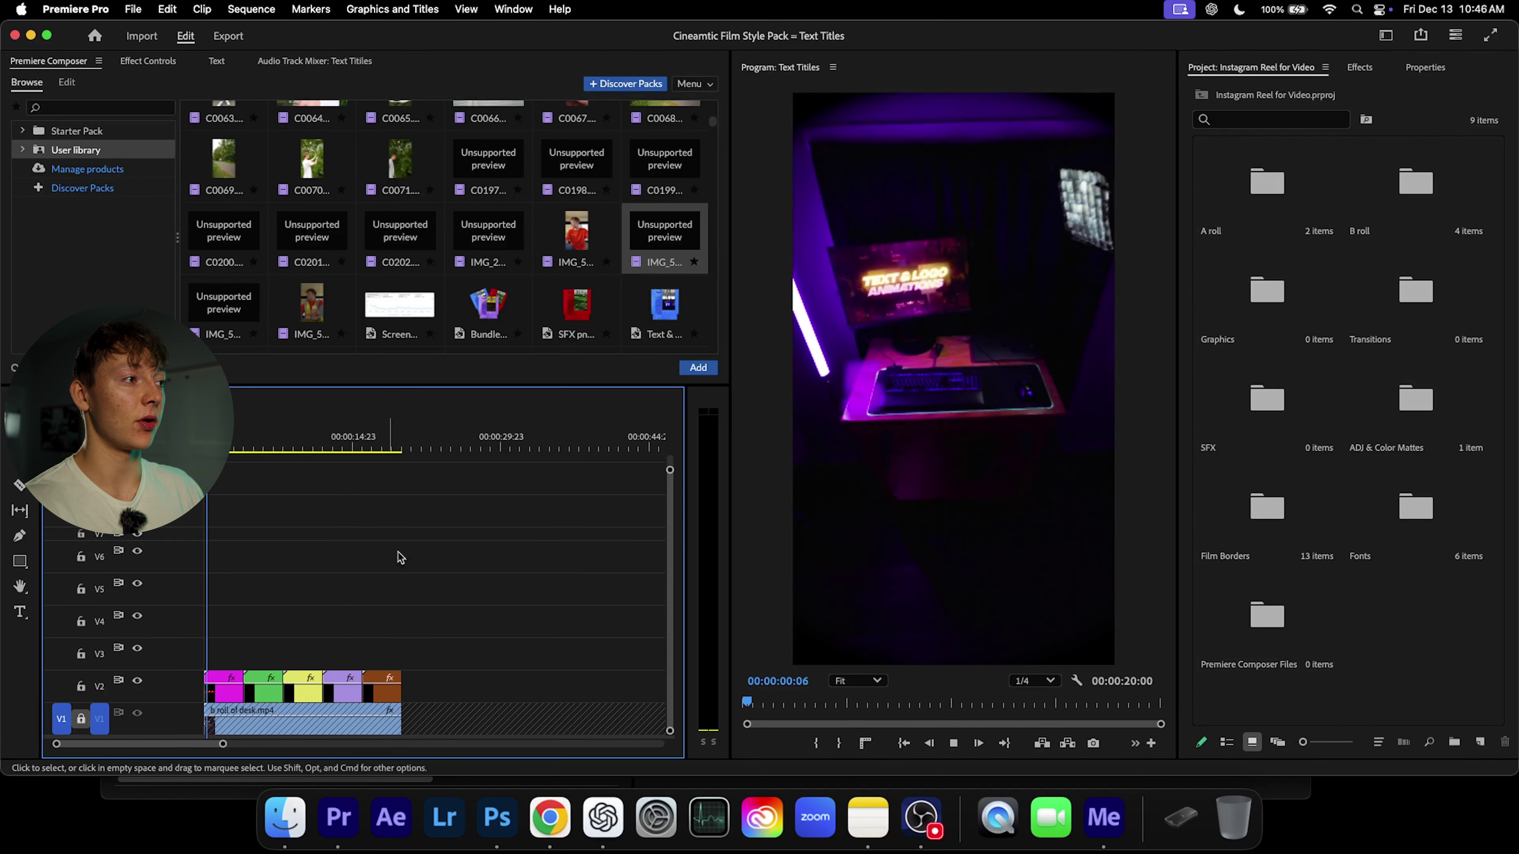
{"action": "key", "text": "equal"}
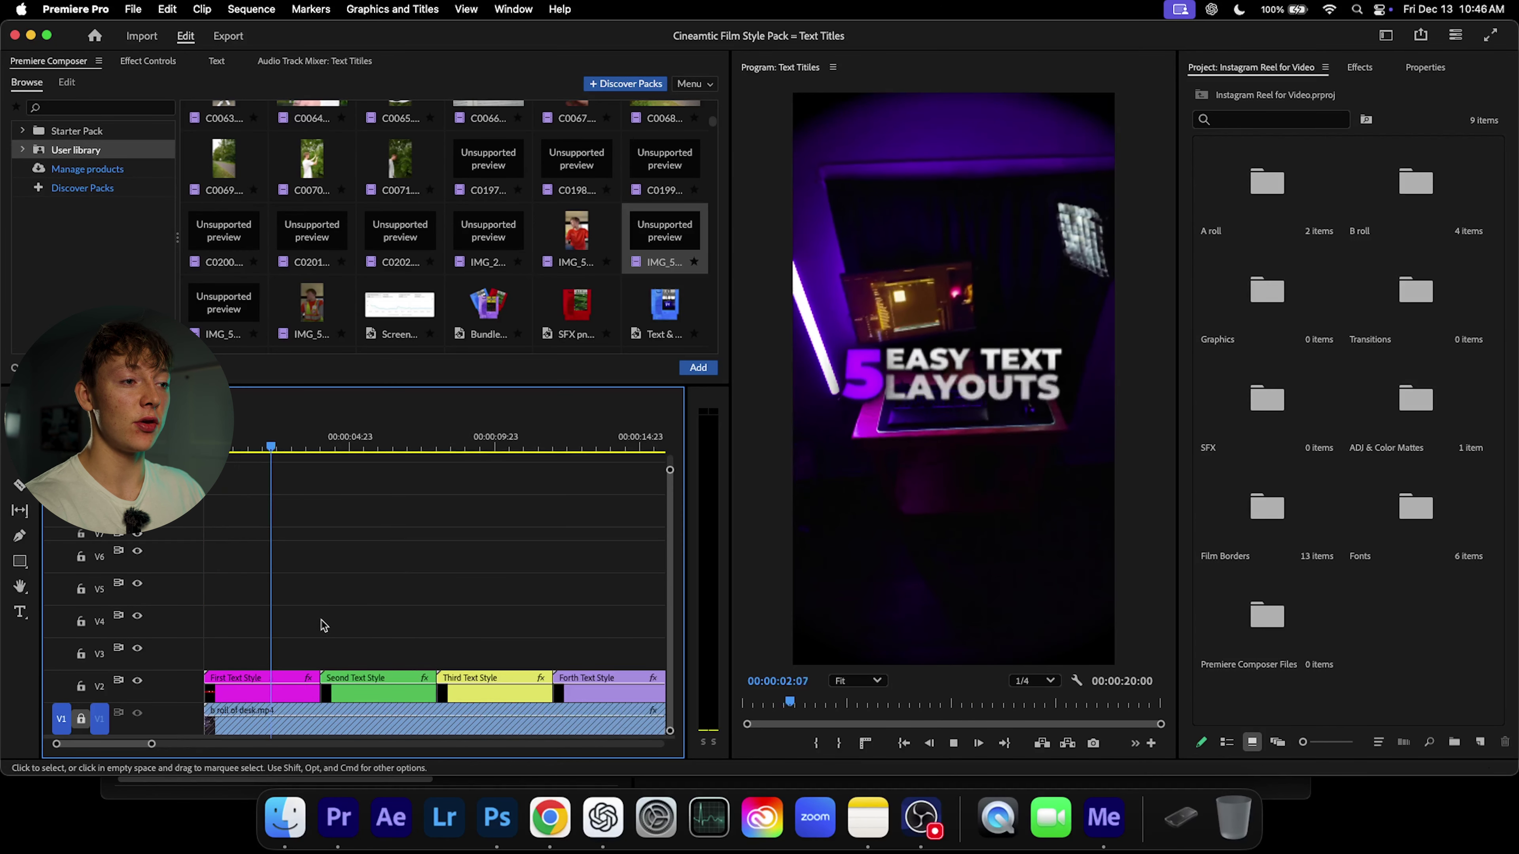
{"action": "key", "text": "space"}
Step: Copy the First Text Style clip from the Text Titles sequence into the reel and place it on V2 at the start
{"action": "left_click", "coordinate": [314, 685]}
{"action": "left_click_drag", "start_coordinate": [263, 697], "coordinate": [240, 526]}
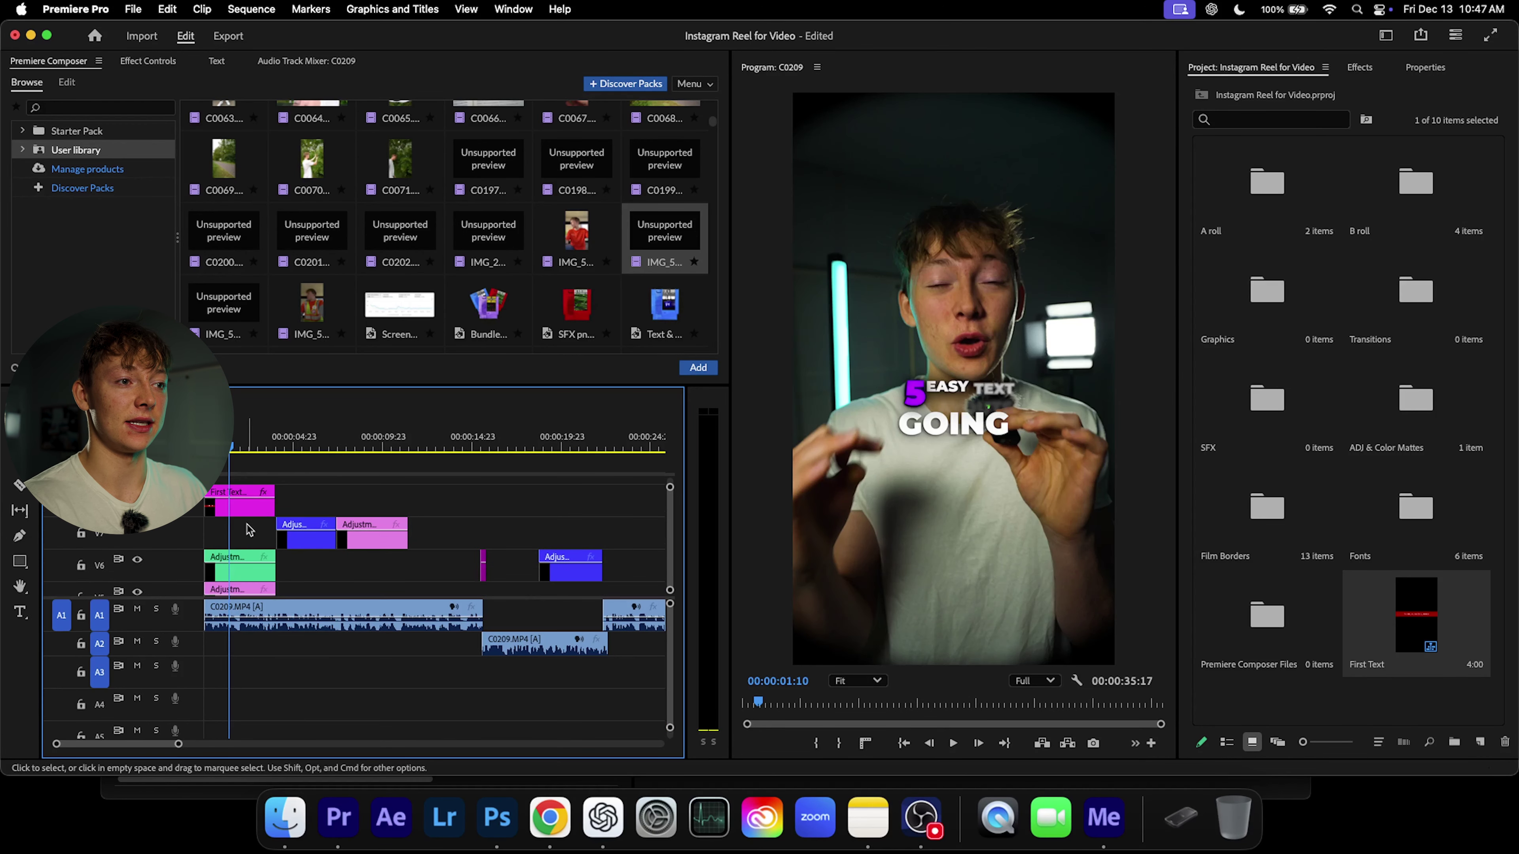
{"action": "scroll", "coordinate": [242, 528], "scroll_direction": "down", "scroll_amount": 3}
{"action": "scroll", "coordinate": [242, 528], "scroll_direction": "up", "scroll_amount": 2}
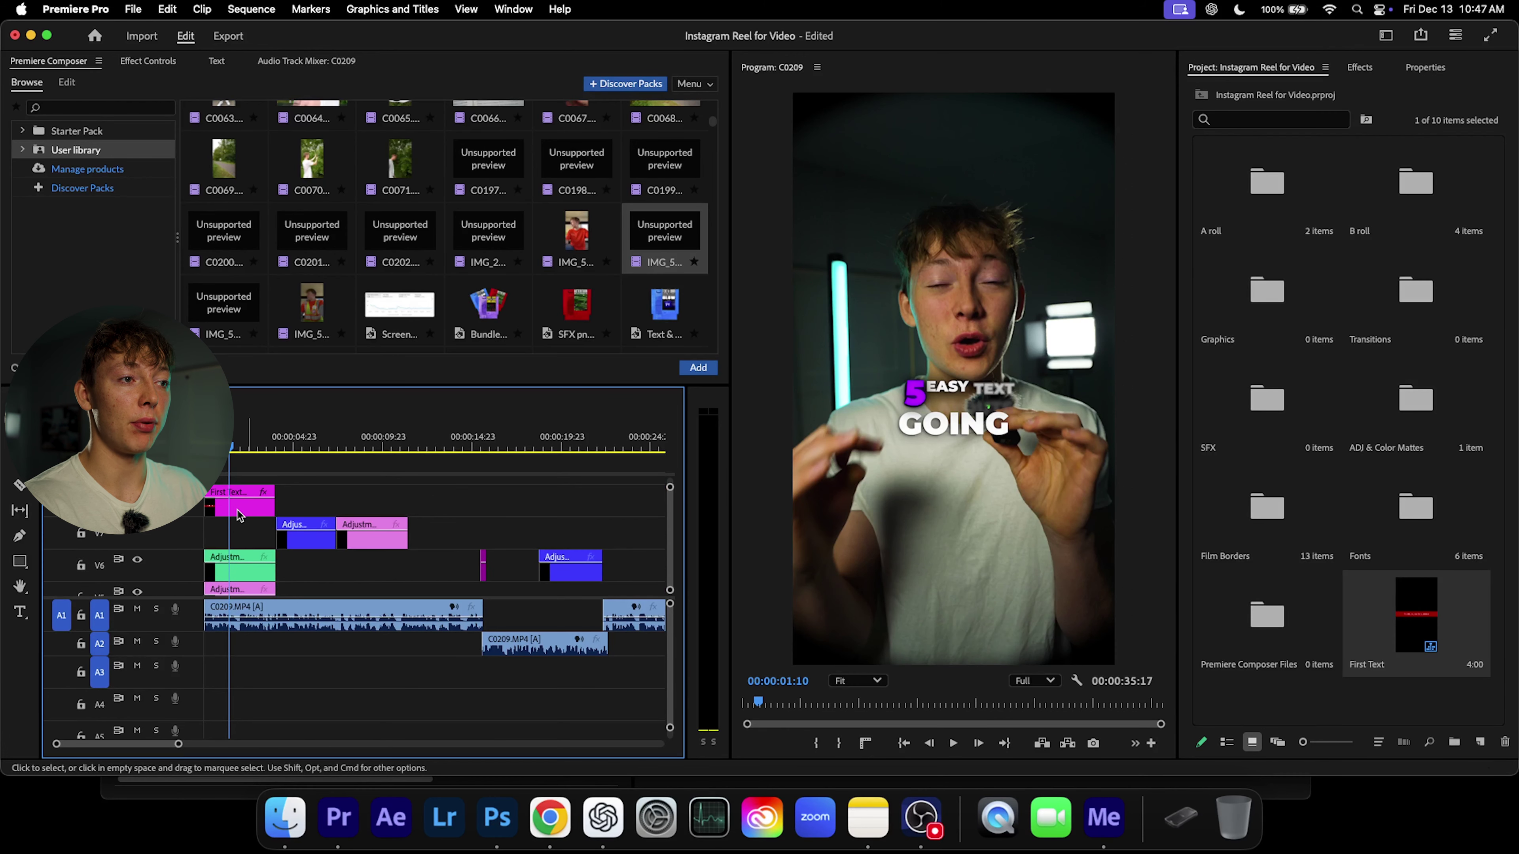
{"action": "scroll", "coordinate": [242, 526], "scroll_direction": "down", "scroll_amount": 4}
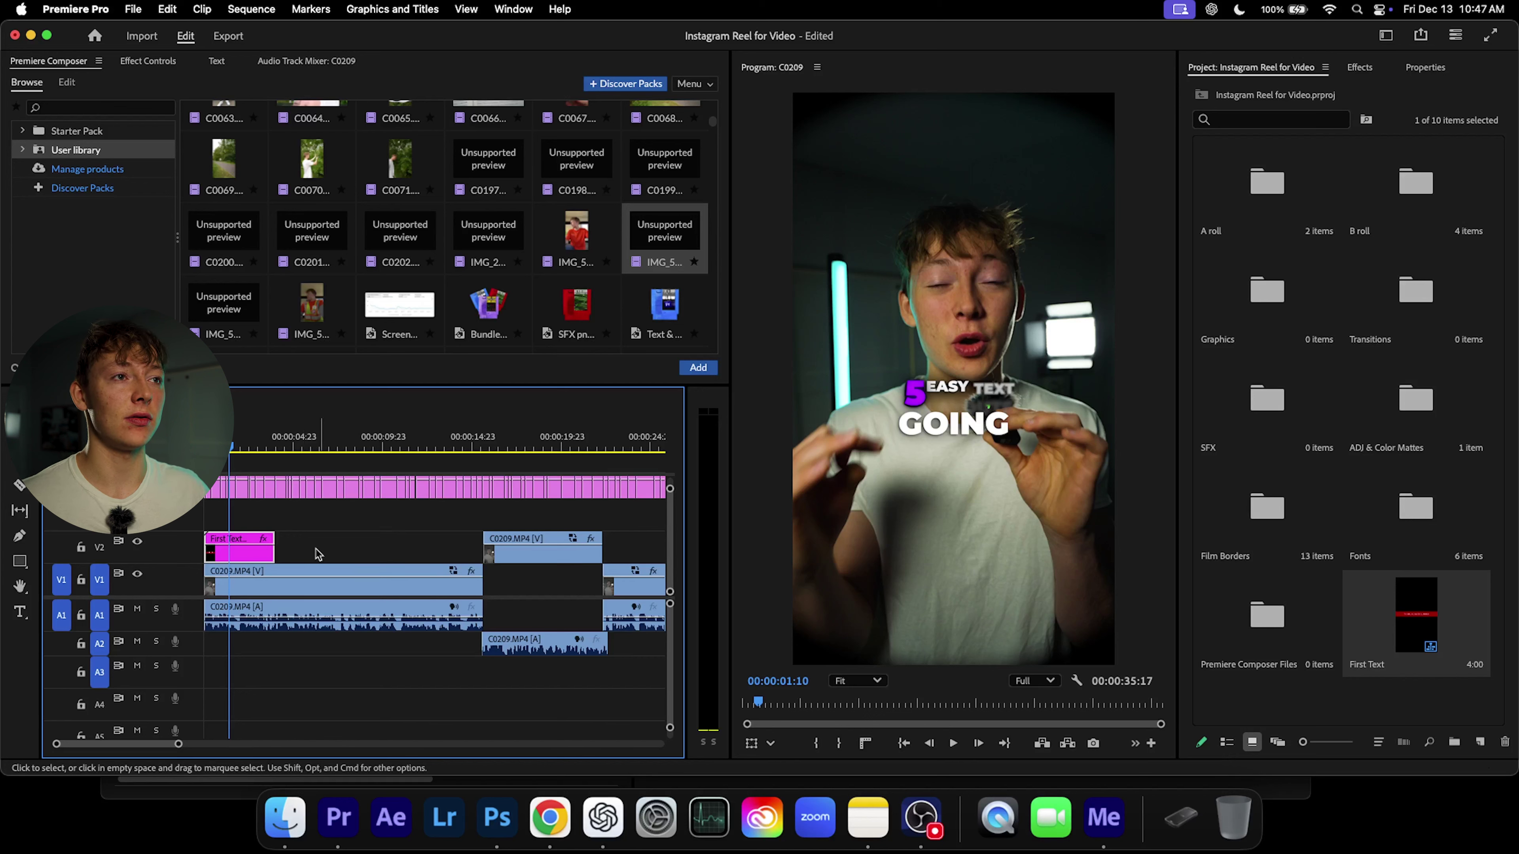
Step: Set the scale of the First Text Style clip on V2 to 200
{"action": "left_click", "coordinate": [150, 61]}
{"action": "left_click", "coordinate": [59, 125]}
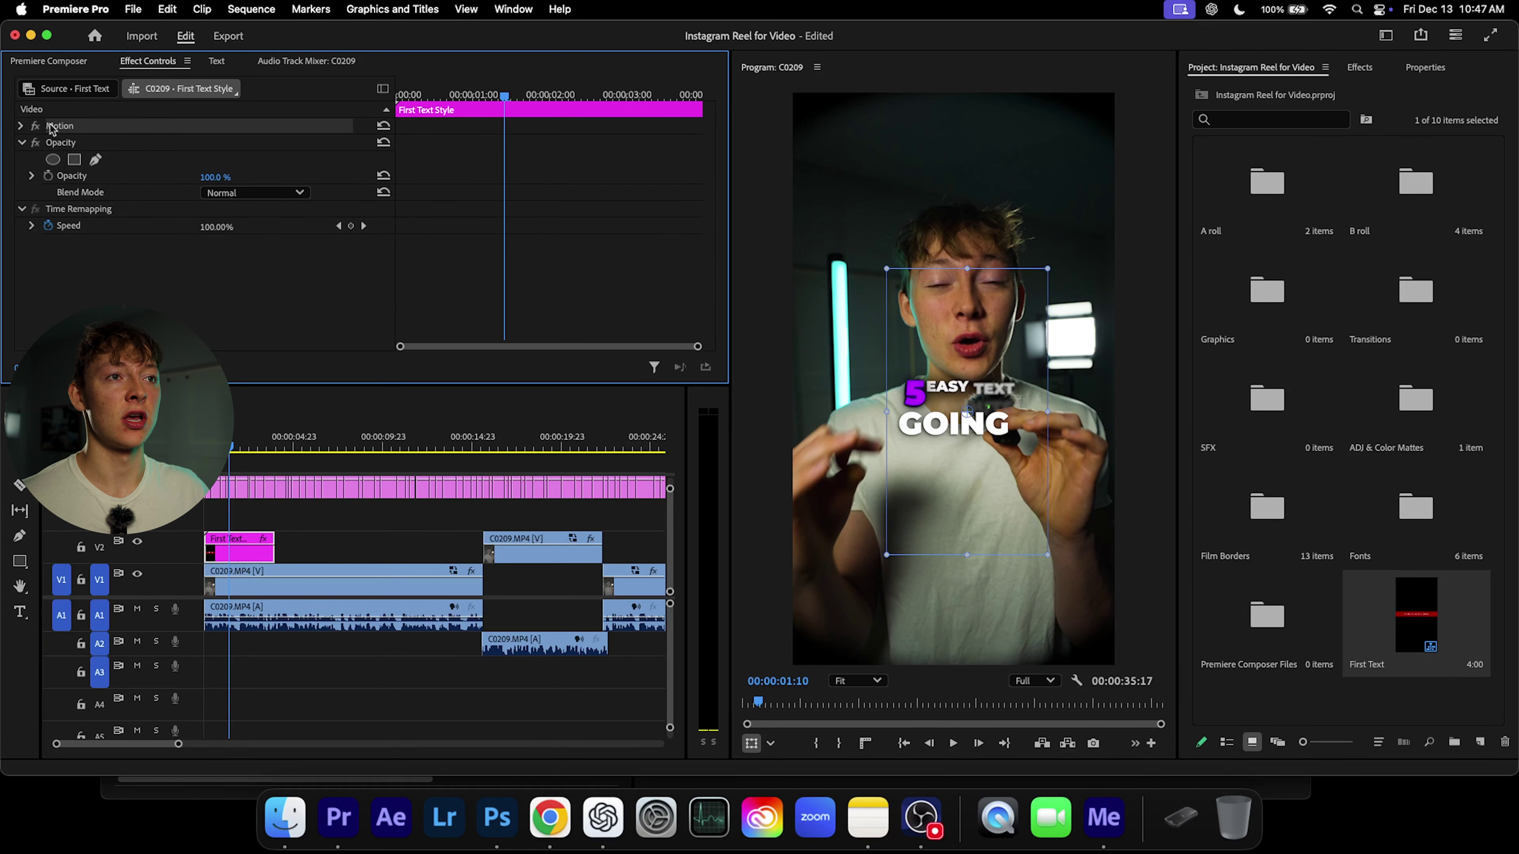
{"action": "left_click", "coordinate": [21, 125]}
{"action": "left_click", "coordinate": [220, 159]}
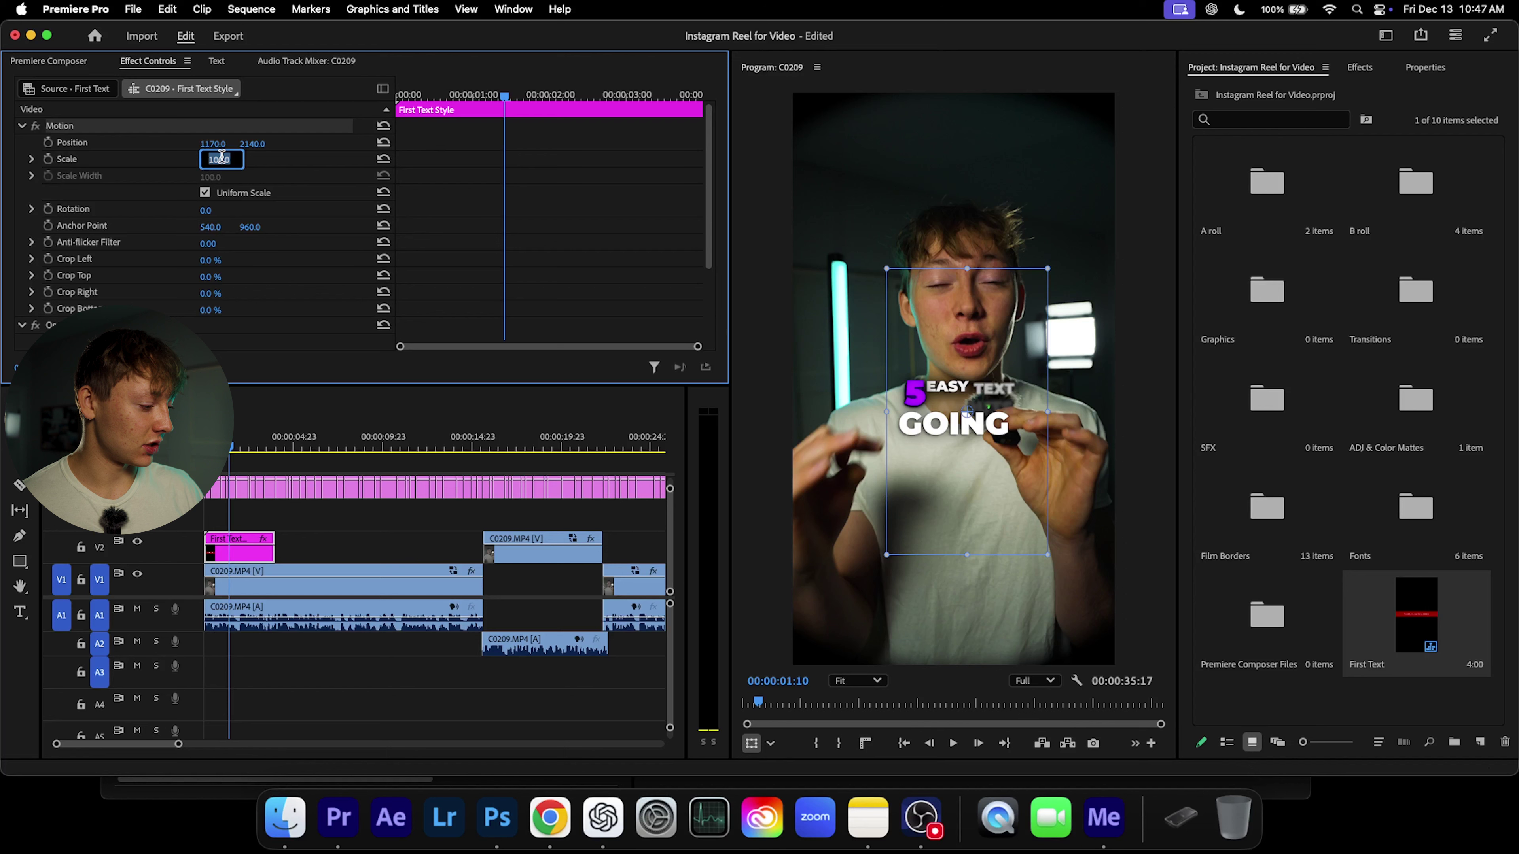
{"action": "type", "text": "200"}
{"action": "key", "text": "Return"}
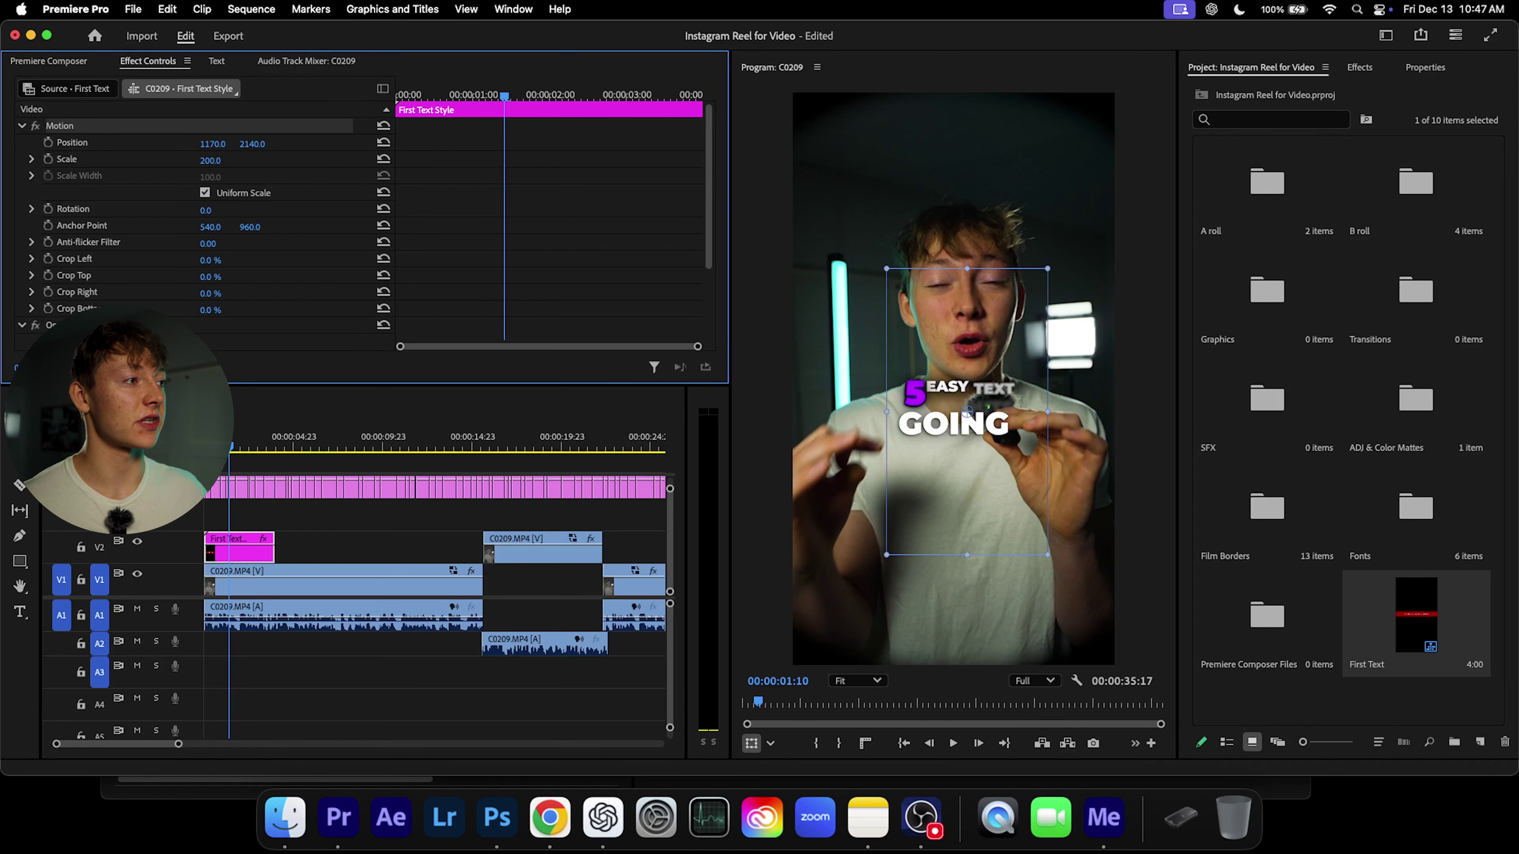
Step: Play the reel from the start to check the enlarged title and set the playback resolution to 1/4
{"action": "left_click_drag", "start_coordinate": [234, 441], "coordinate": [205, 441]}
{"action": "key", "text": "space"}
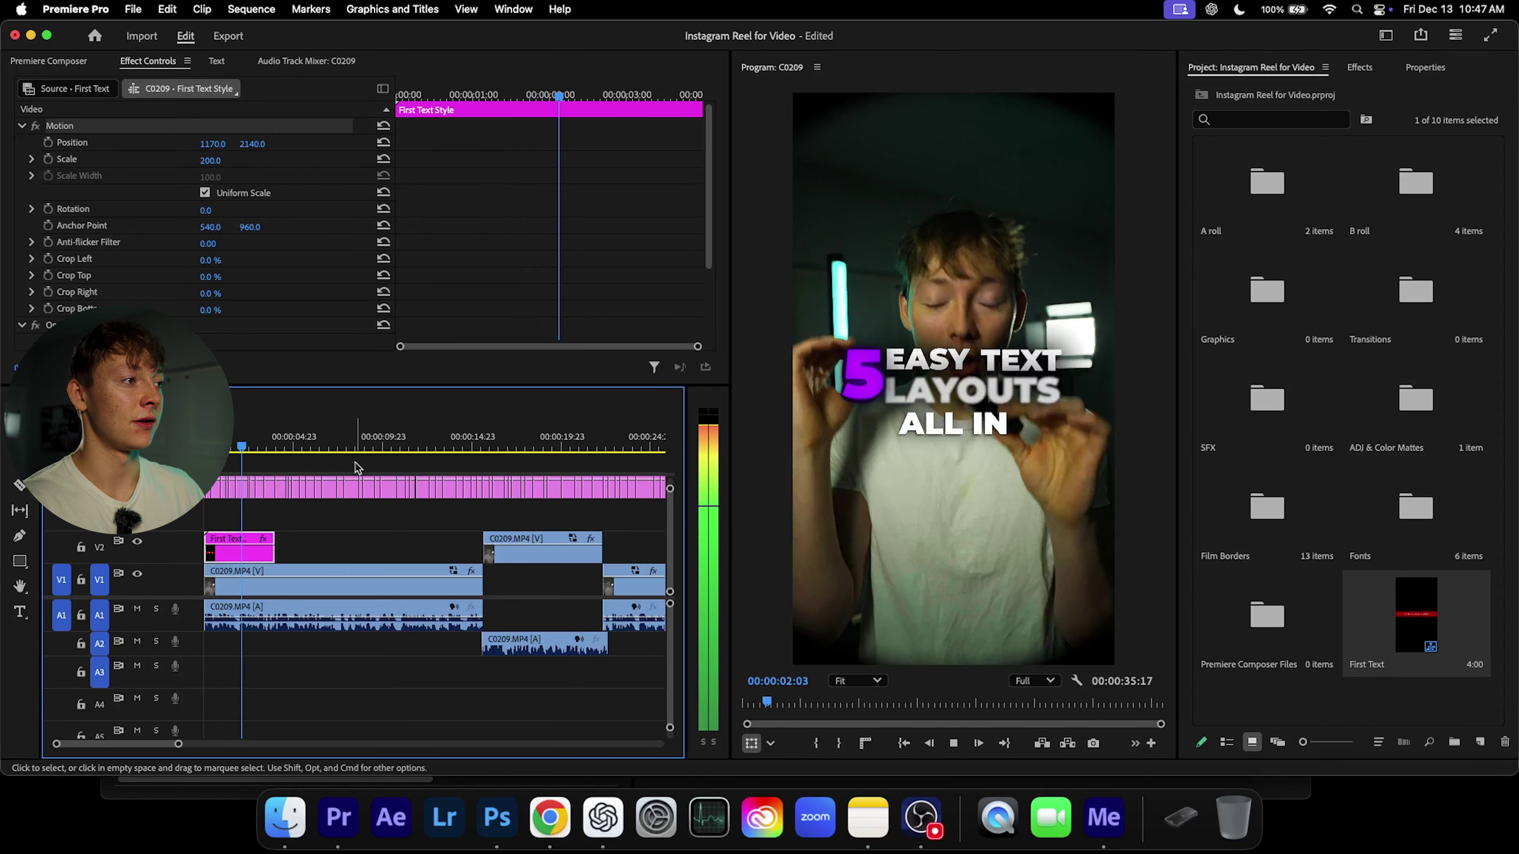
{"action": "key", "text": "space"}
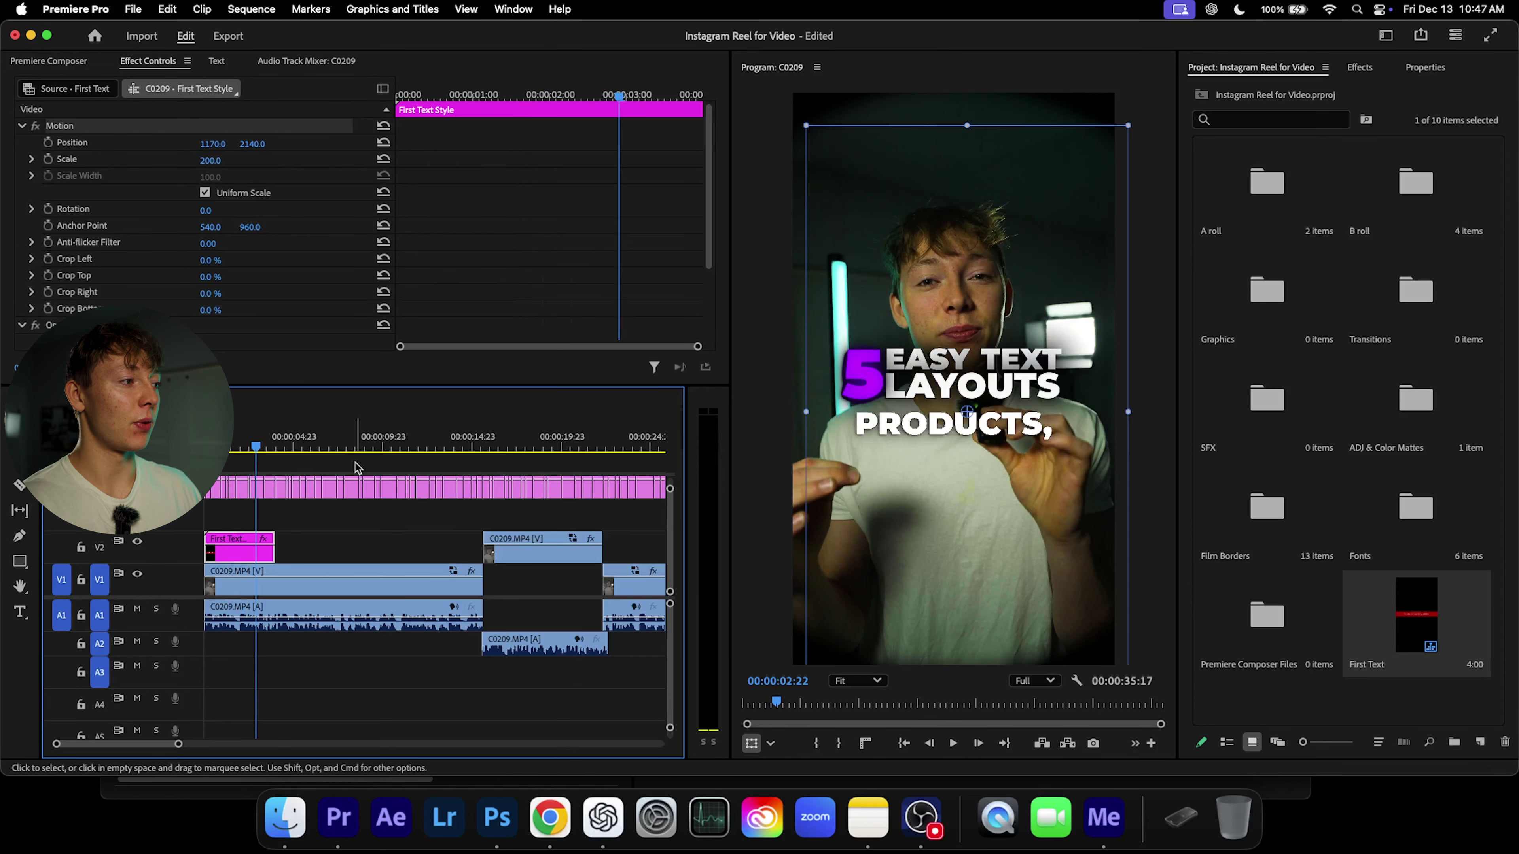
{"action": "left_click", "coordinate": [1050, 682]}
{"action": "left_click", "coordinate": [1035, 621]}
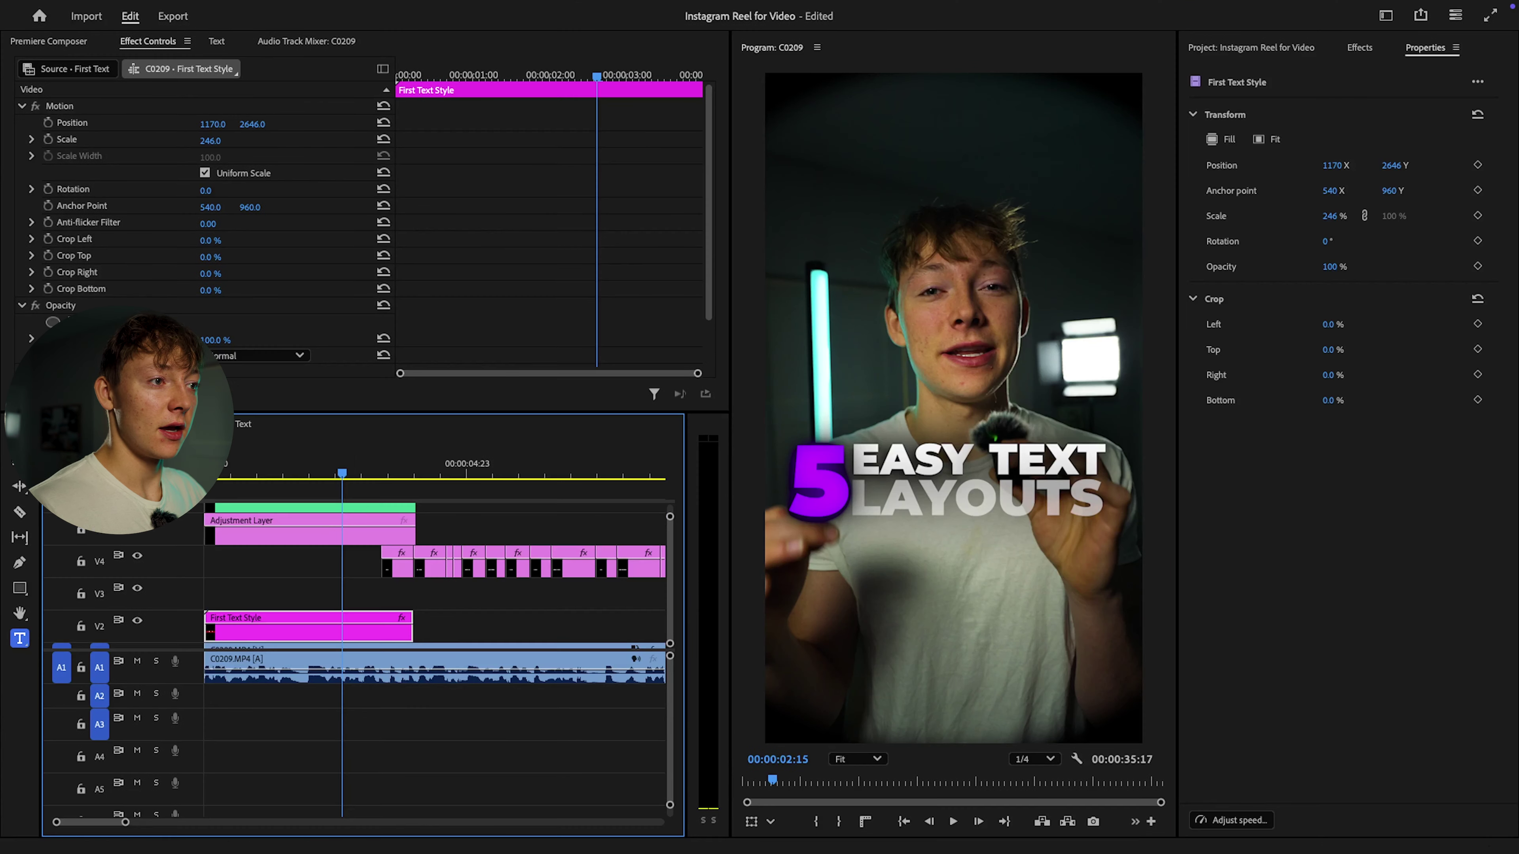
Step: Open the nested First Text sequence from V2 and replace the purple number 5 with 3
{"action": "double_click", "coordinate": [272, 630]}
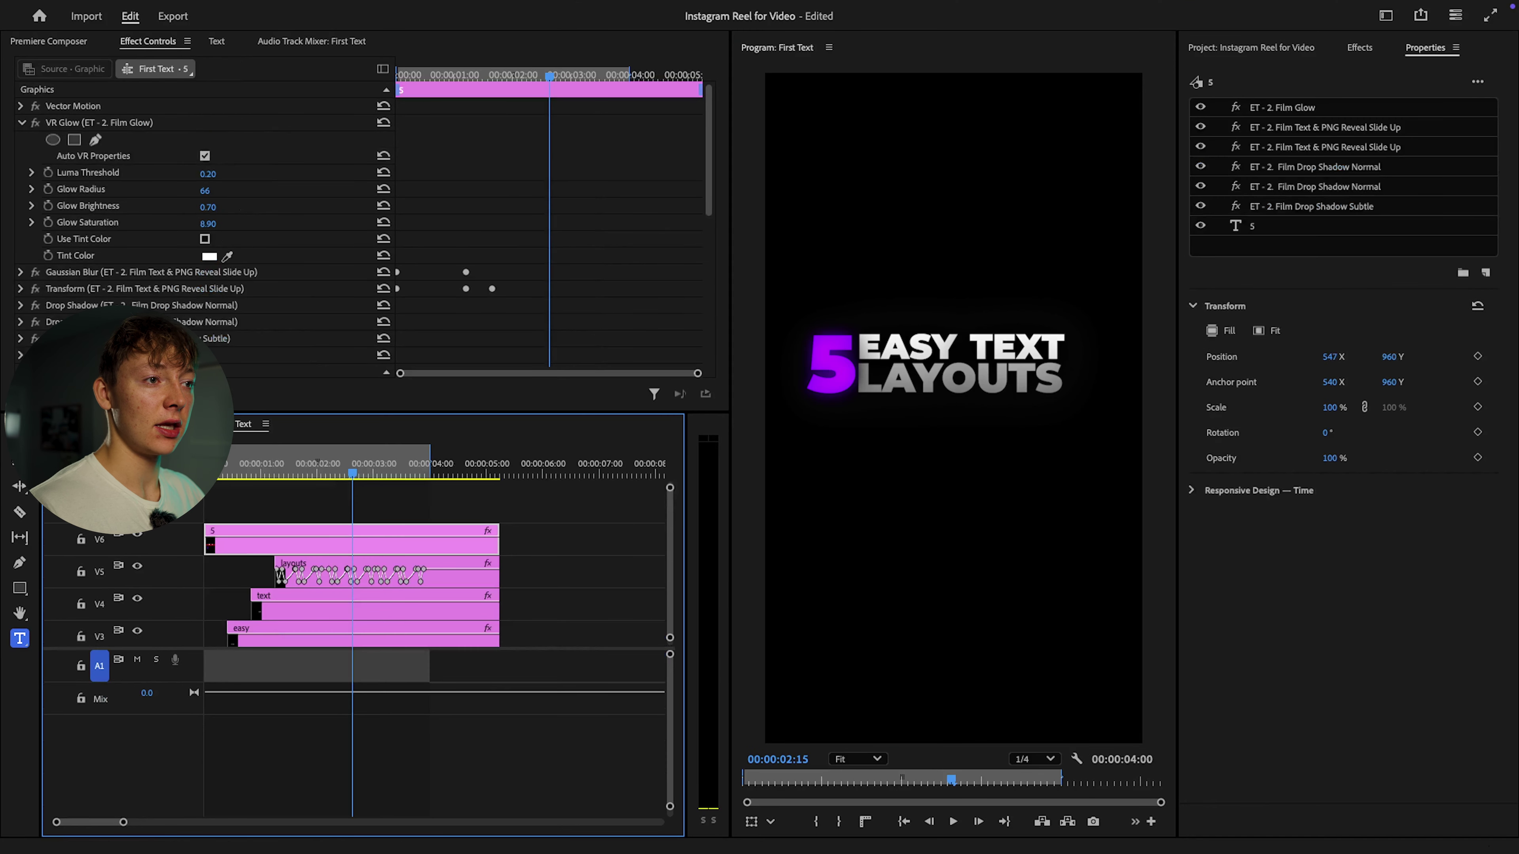
{"action": "left_click", "coordinate": [1266, 226]}
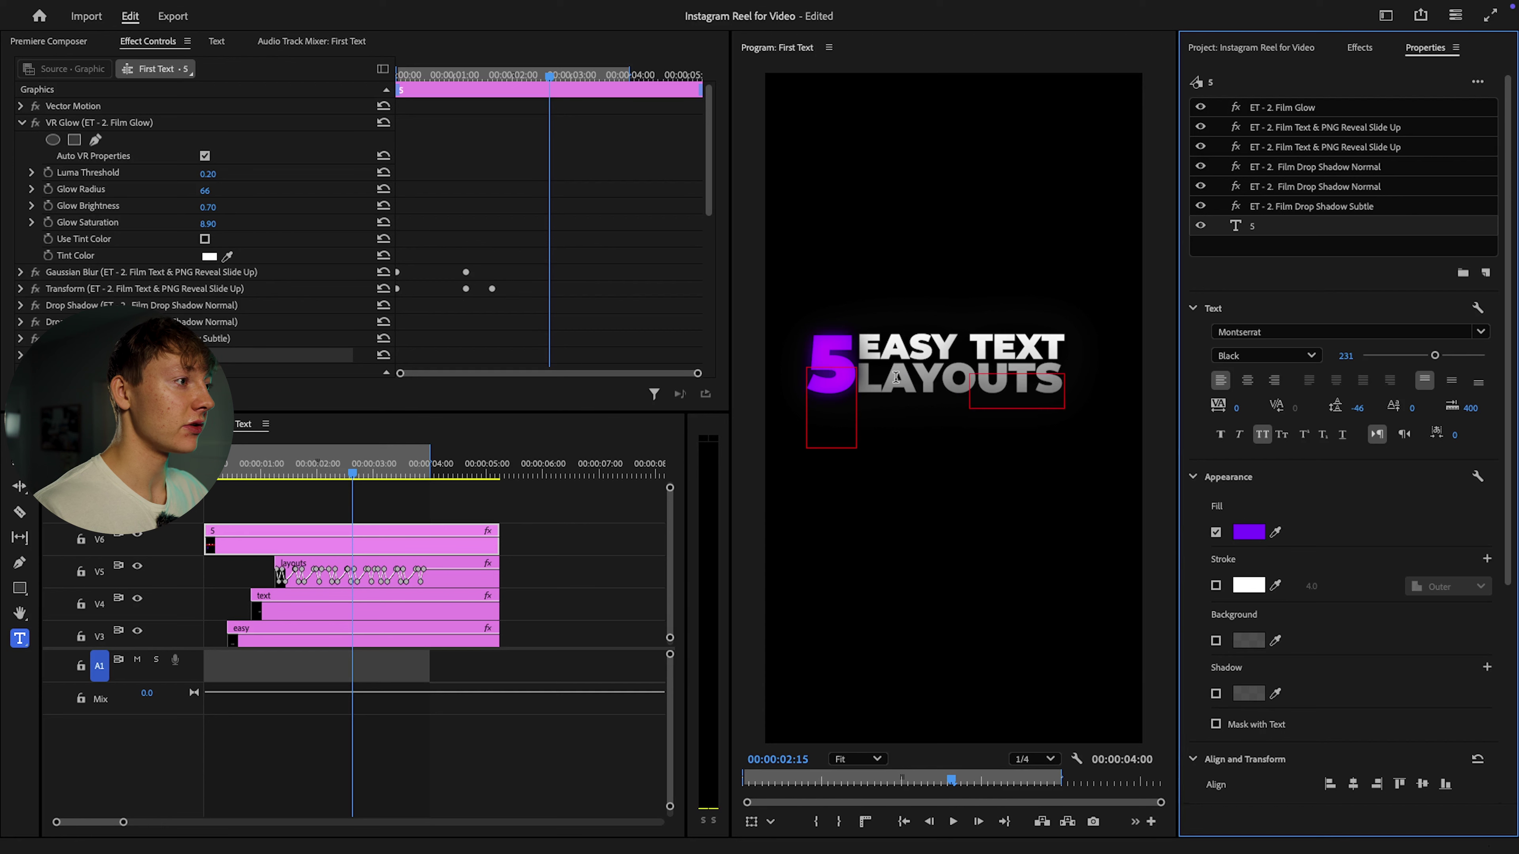
{"action": "double_click", "coordinate": [822, 388]}
{"action": "type", "text": "3"}
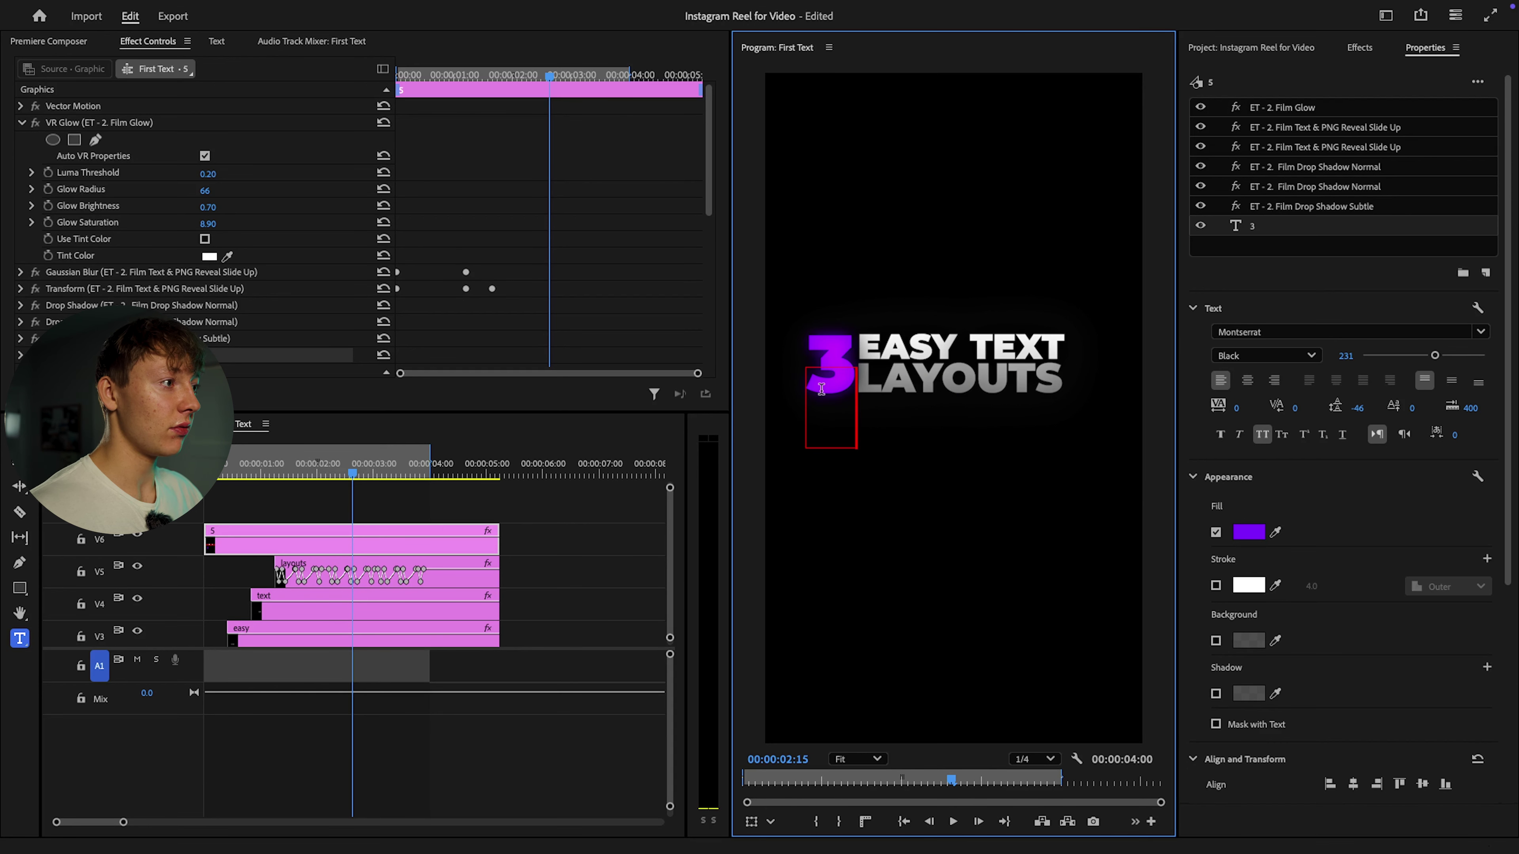
Step: In the First Text sequence, replace the word "easy" with "innn" and the word "text" with "just"
{"action": "left_click", "coordinate": [576, 536]}
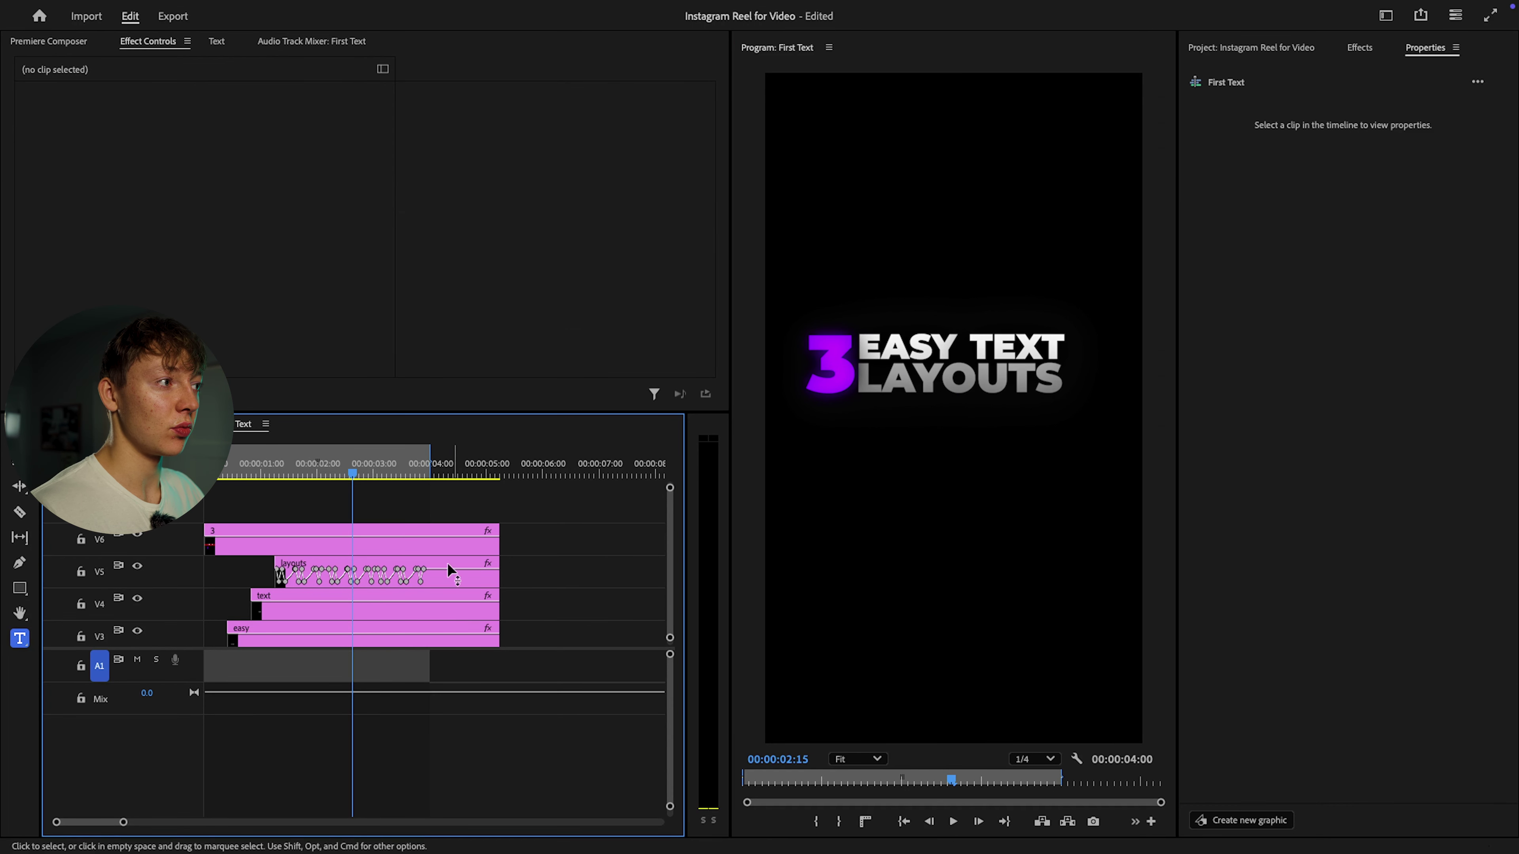
{"action": "scroll", "coordinate": [437, 564], "scroll_direction": "down", "scroll_amount": 2}
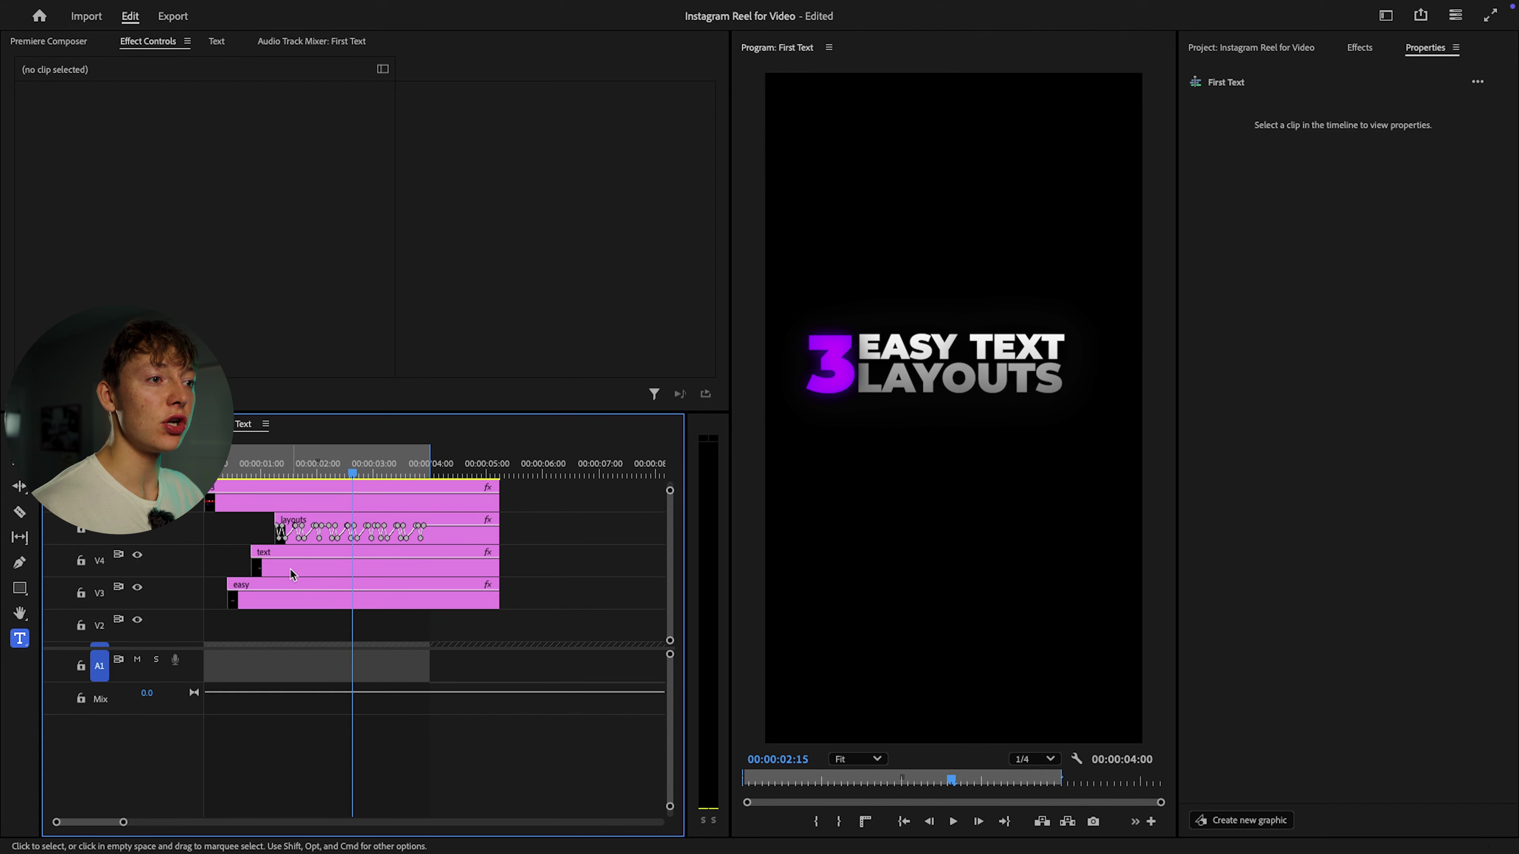
{"action": "left_click", "coordinate": [299, 585]}
{"action": "left_click", "coordinate": [1305, 226]}
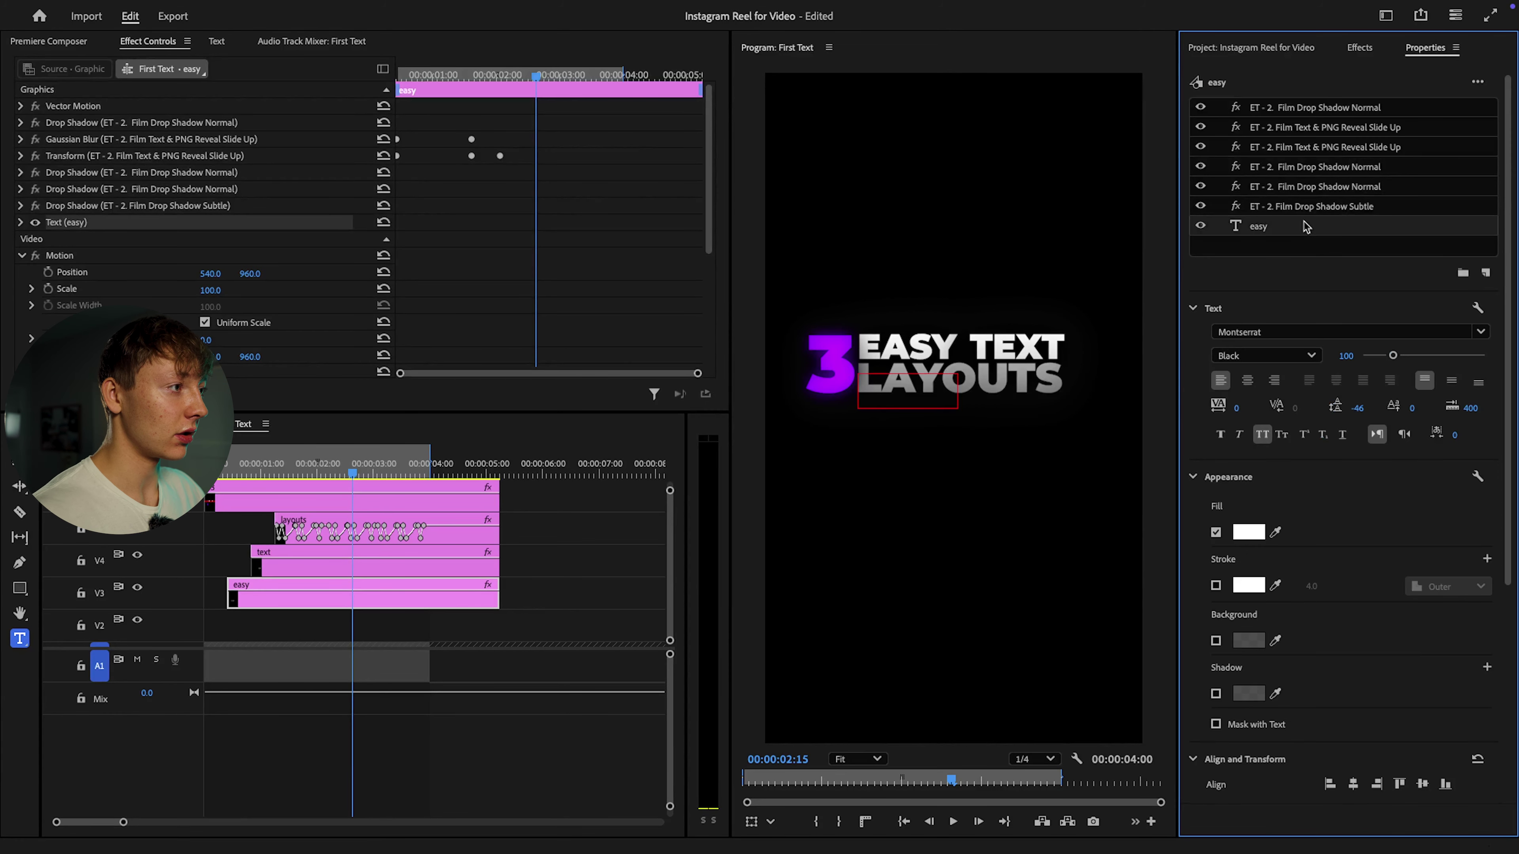
{"action": "double_click", "coordinate": [1306, 226]}
{"action": "type", "text": "in"}
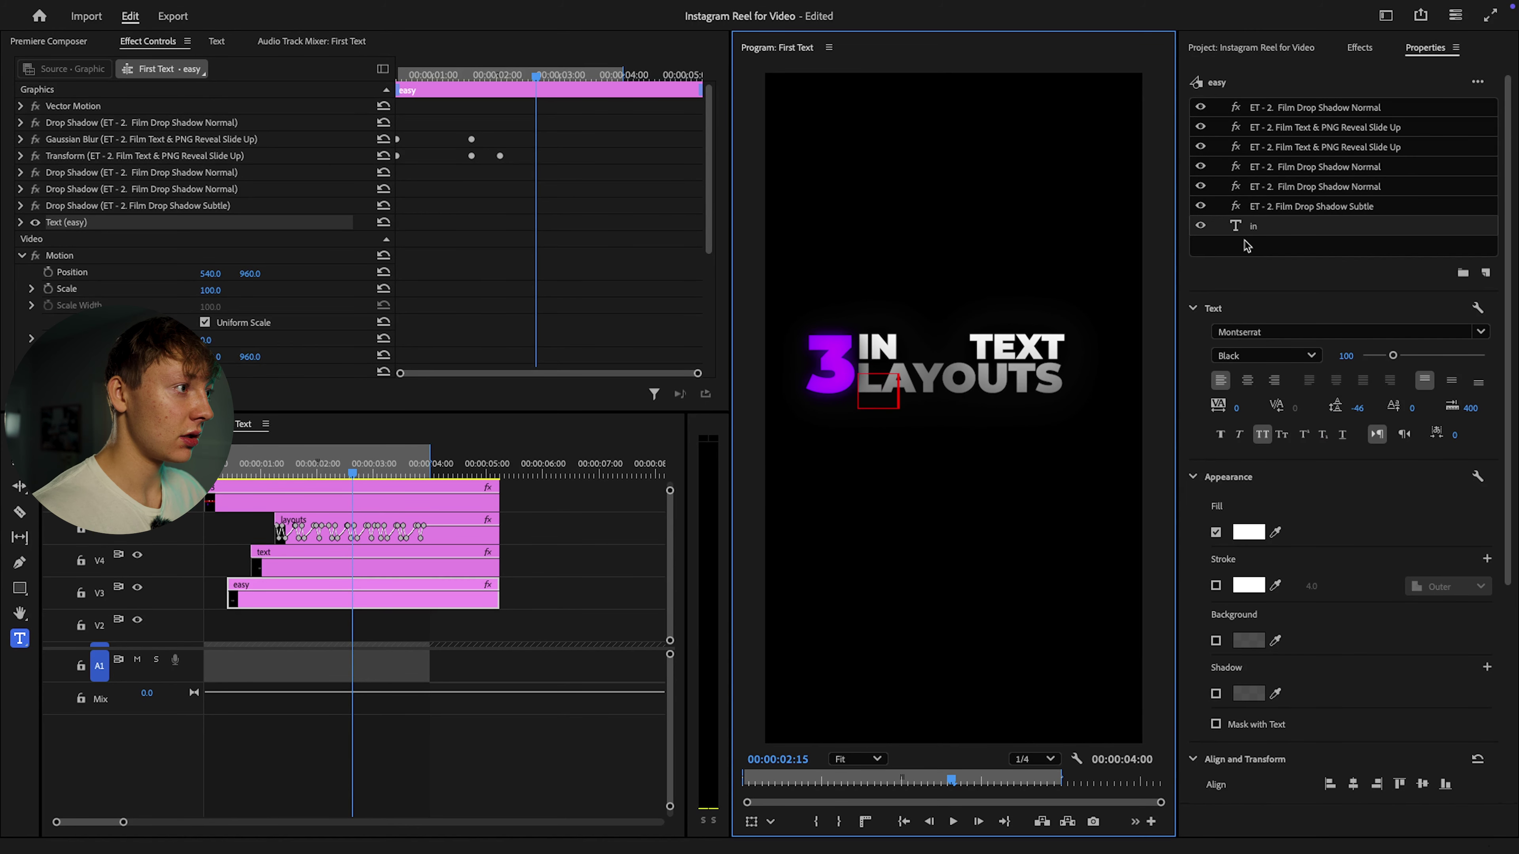
{"action": "key", "text": "Tab"}
{"action": "type", "text": "just"}
{"action": "key", "text": "shift+Tab"}
{"action": "type", "text": "innn"}
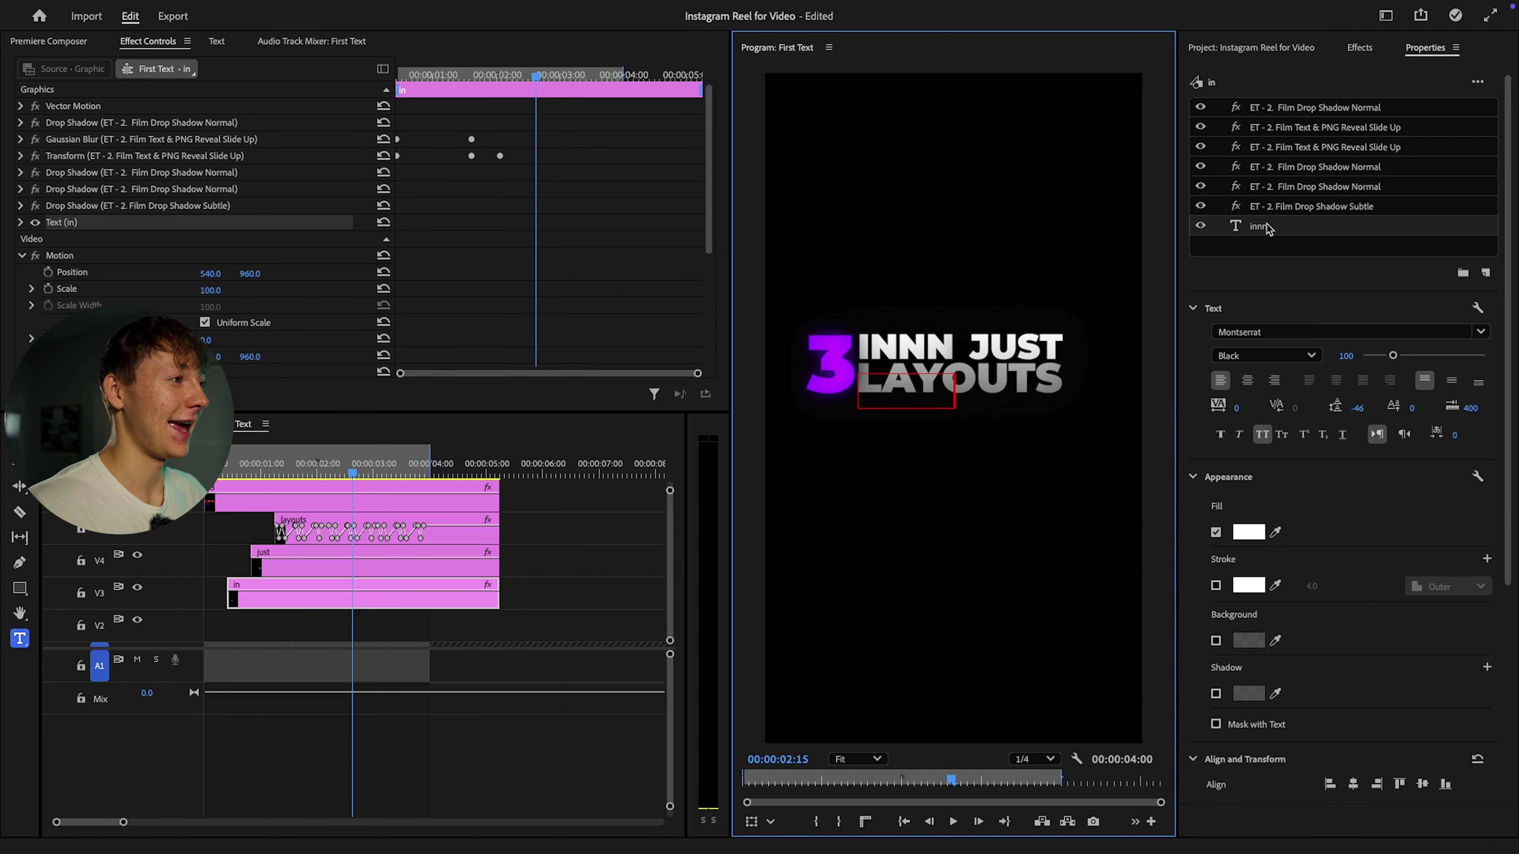
Step: Replace the word "layouts" in the title with "months"
{"action": "left_click", "coordinate": [606, 551]}
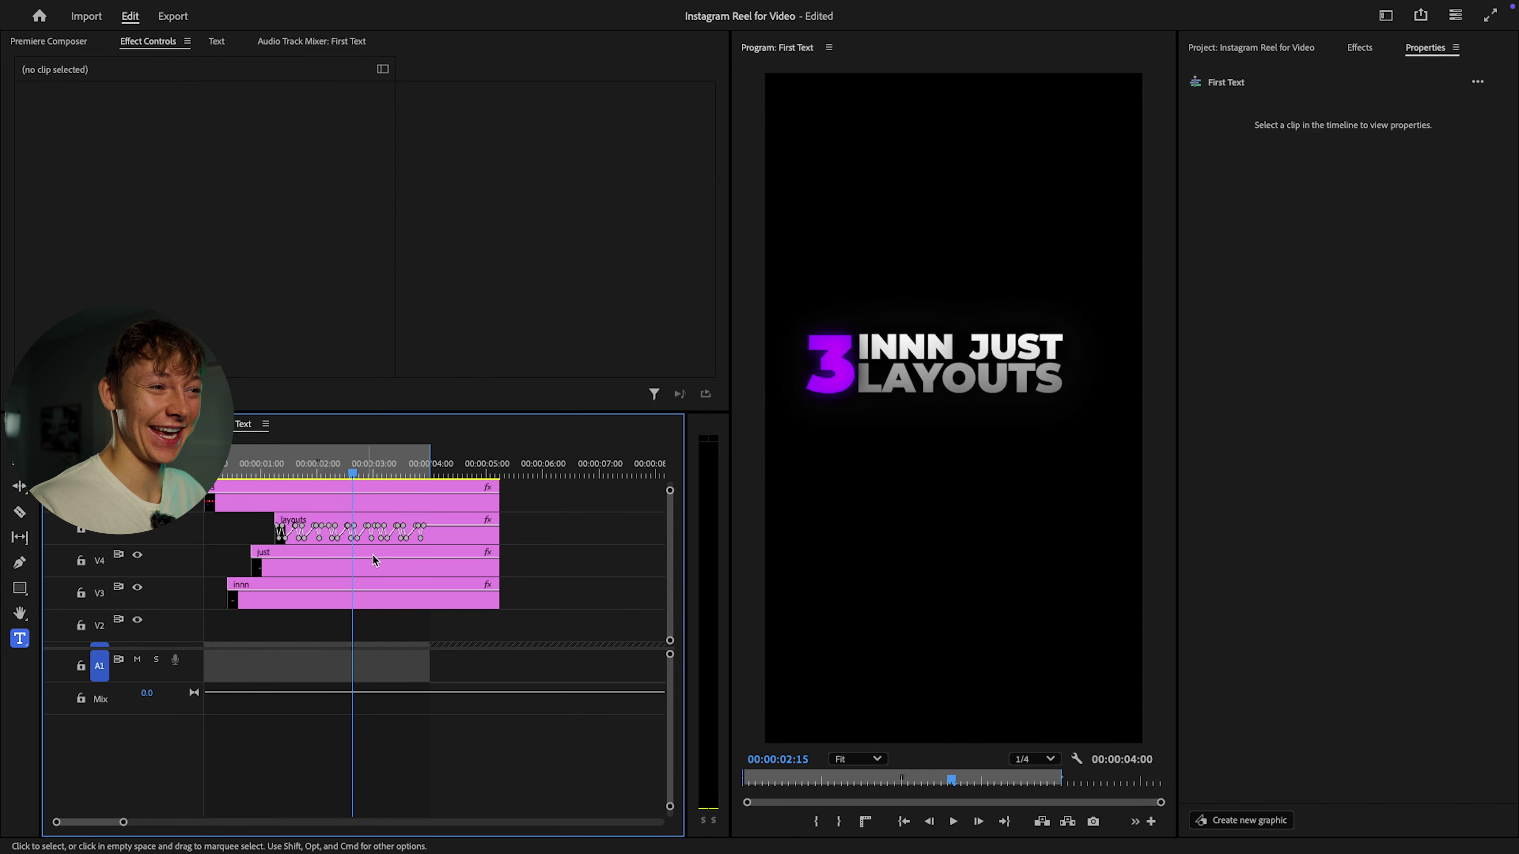
{"action": "left_click", "coordinate": [957, 380]}
{"action": "left_click", "coordinate": [1258, 227]}
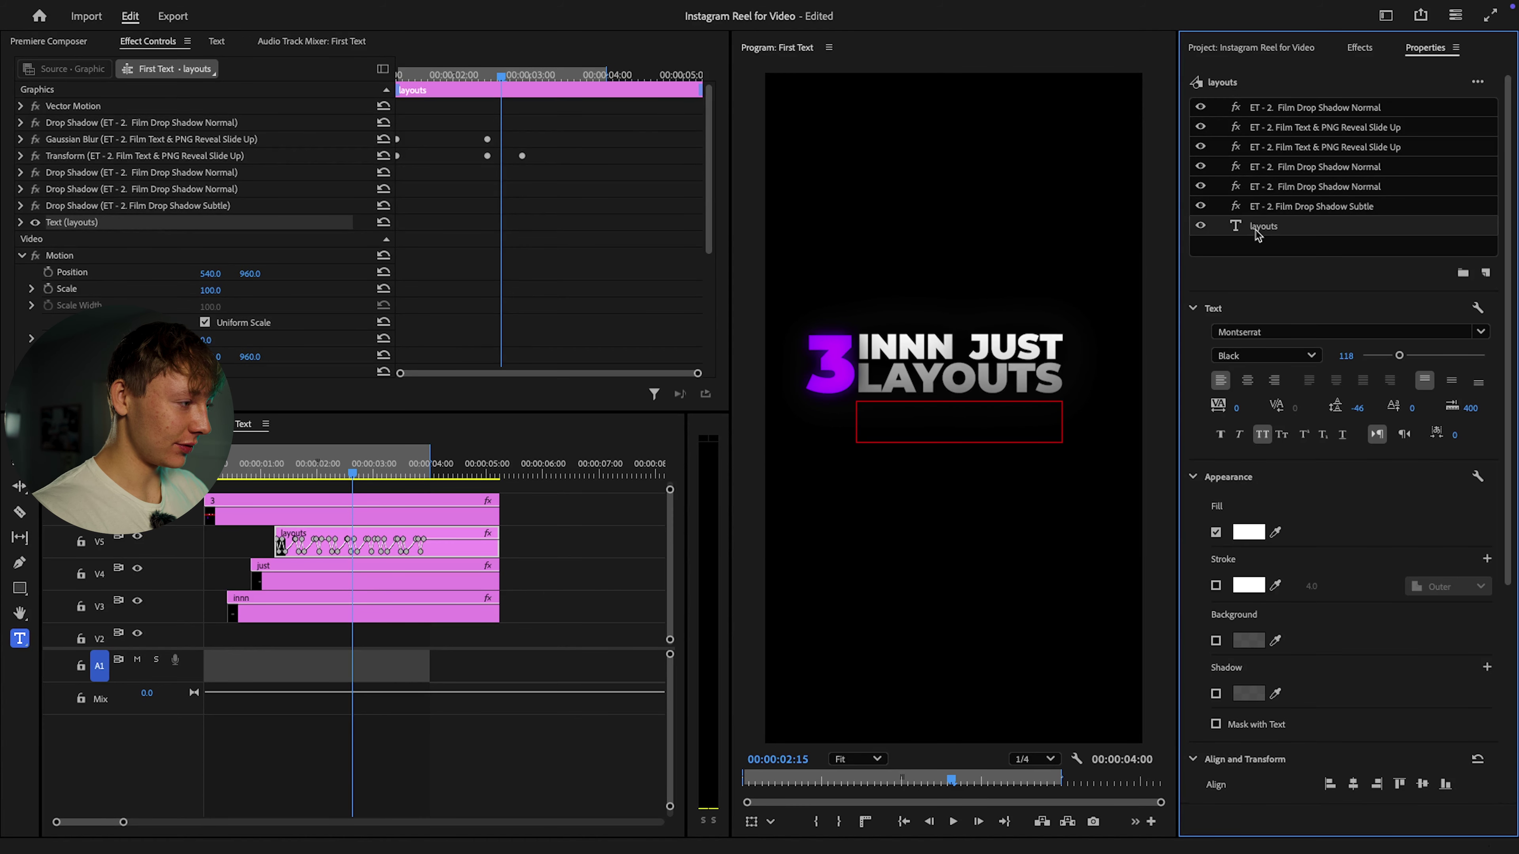
{"action": "double_click", "coordinate": [1258, 232]}
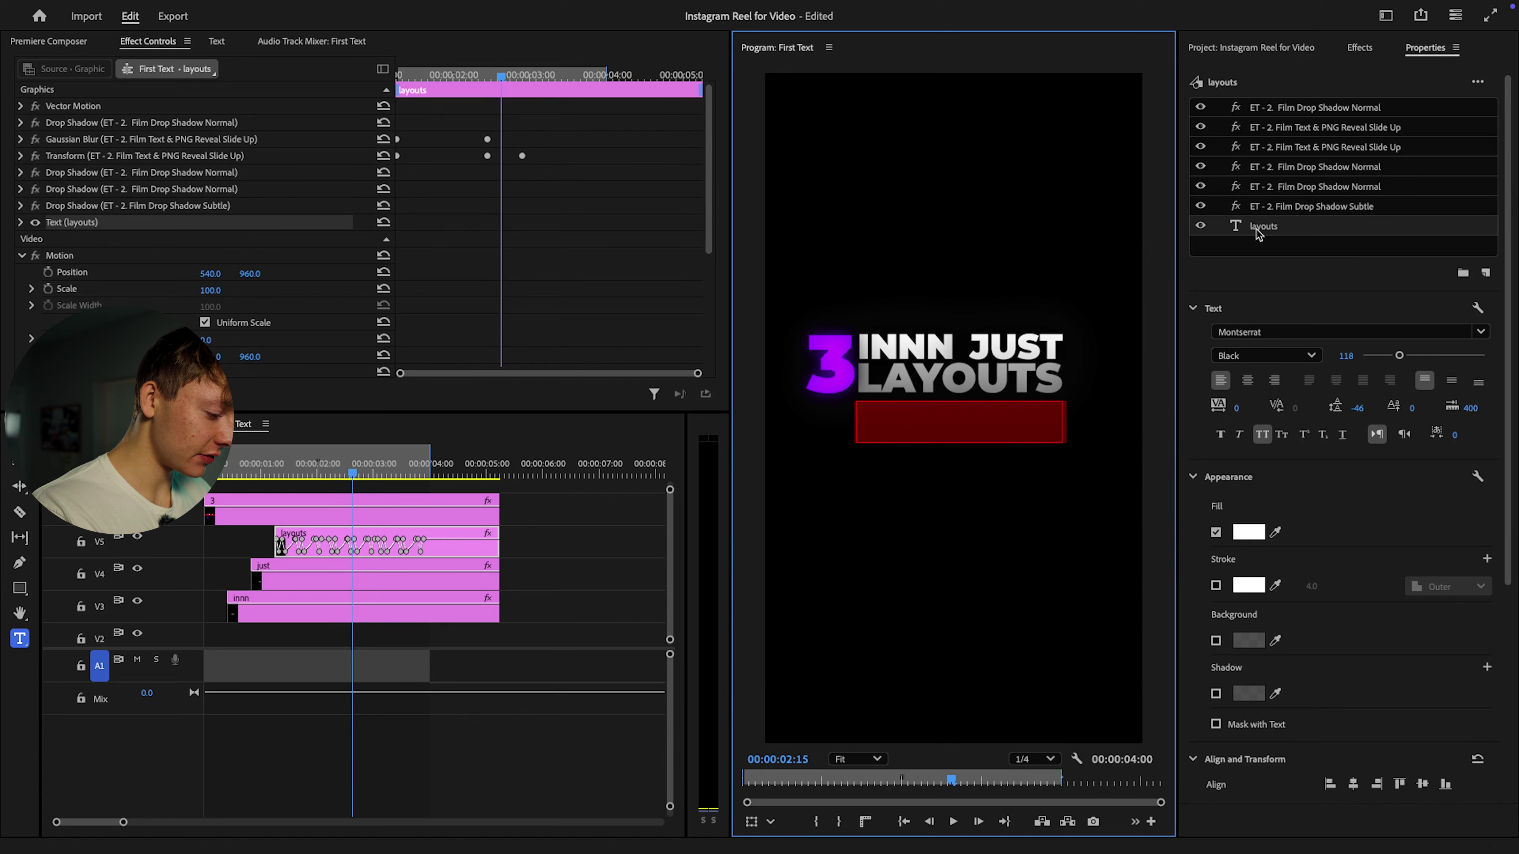
{"action": "type", "text": "months"}
Step: Return to the C0209 reel sequence and play it from the start to check the edited title
{"action": "left_click", "coordinate": [233, 435]}
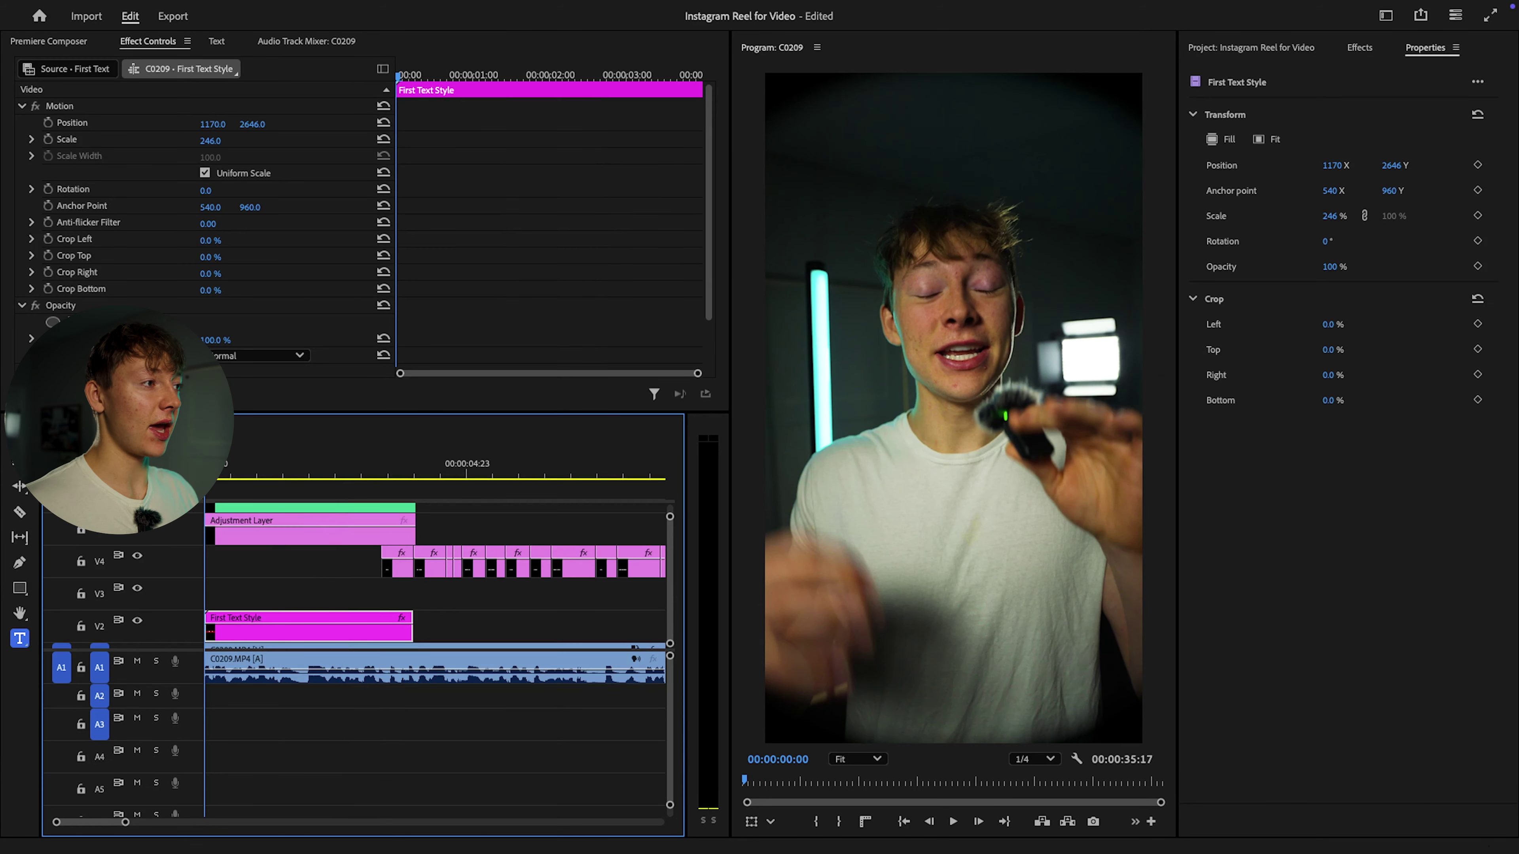
{"action": "key", "text": "space"}
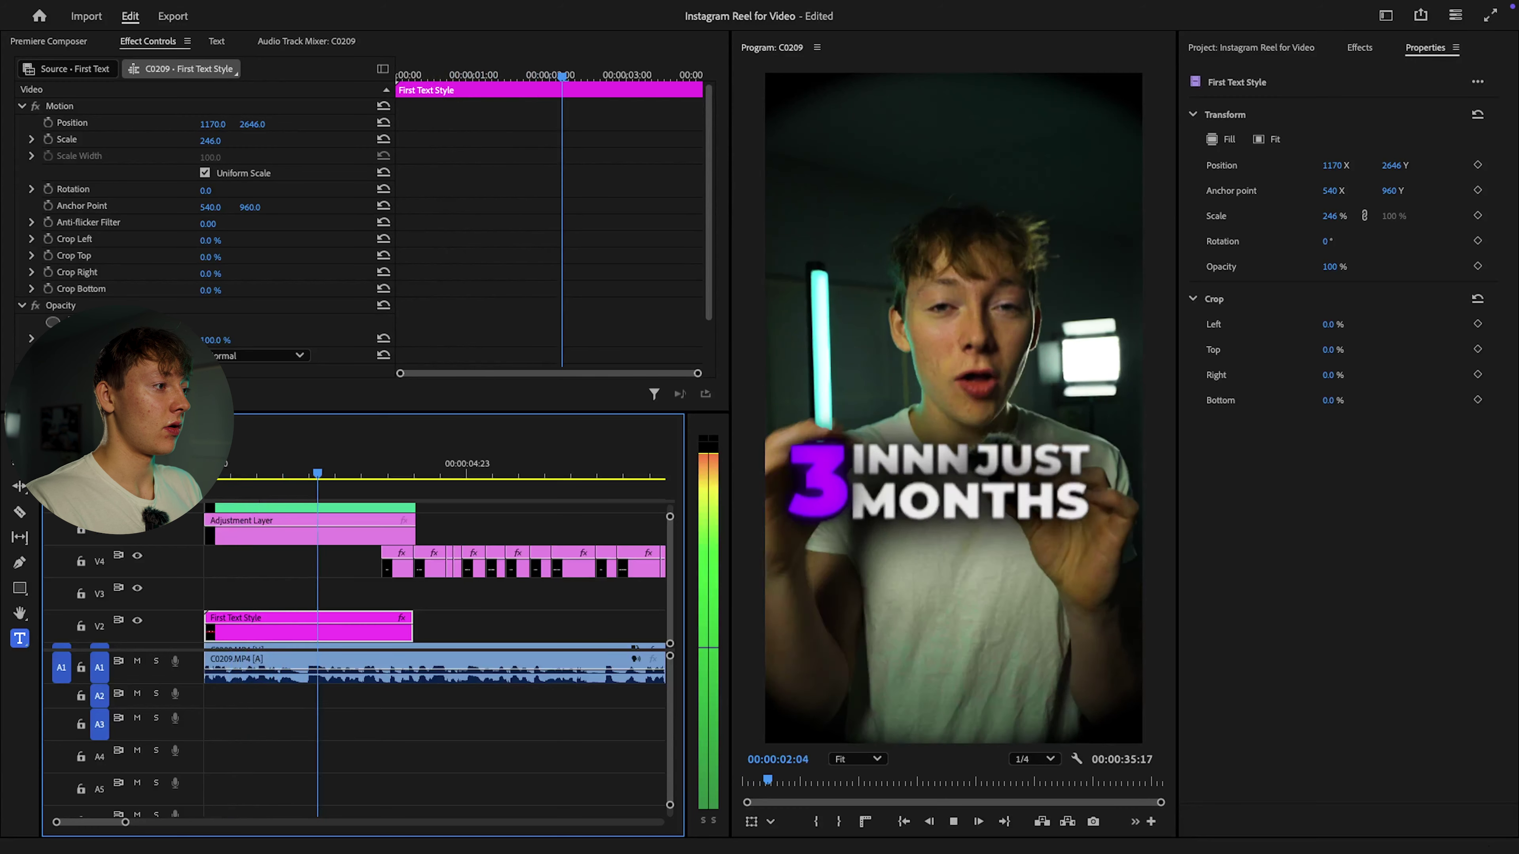
{"action": "key", "text": "space"}
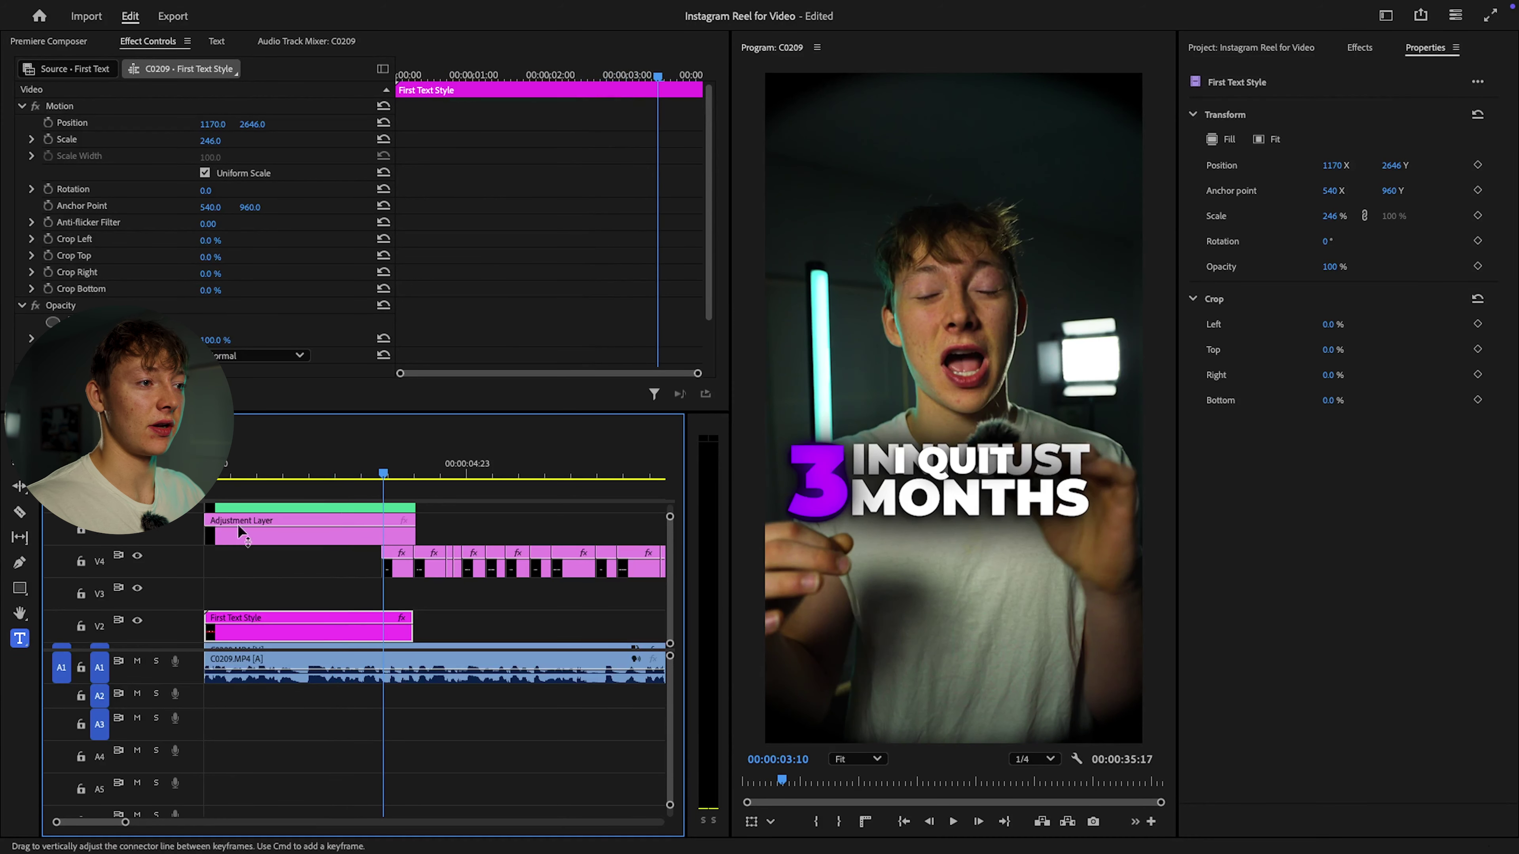
{"action": "key", "text": "Home"}
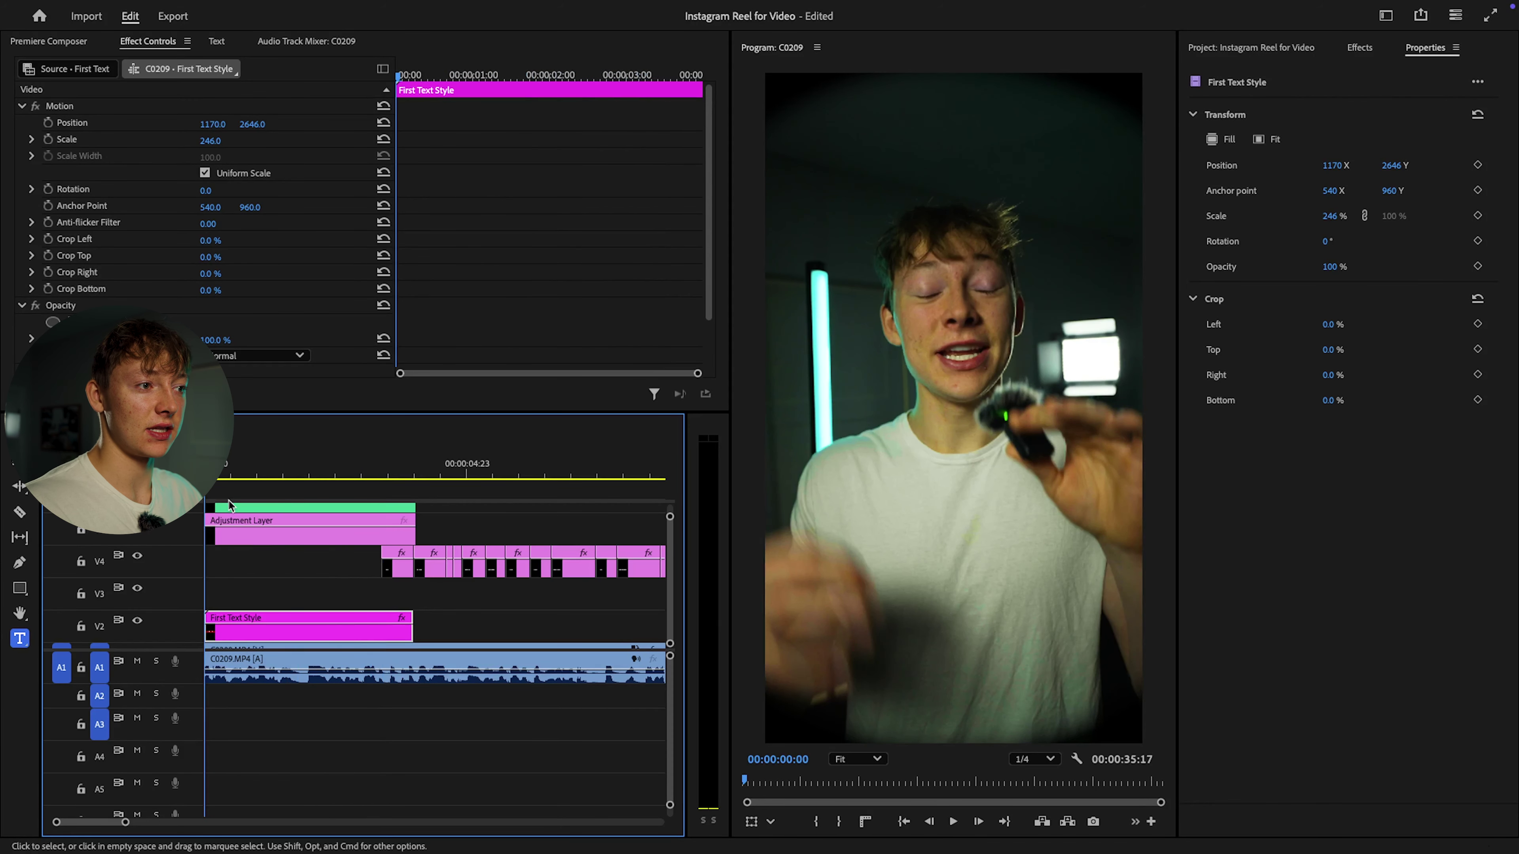
{"action": "key", "text": "space"}
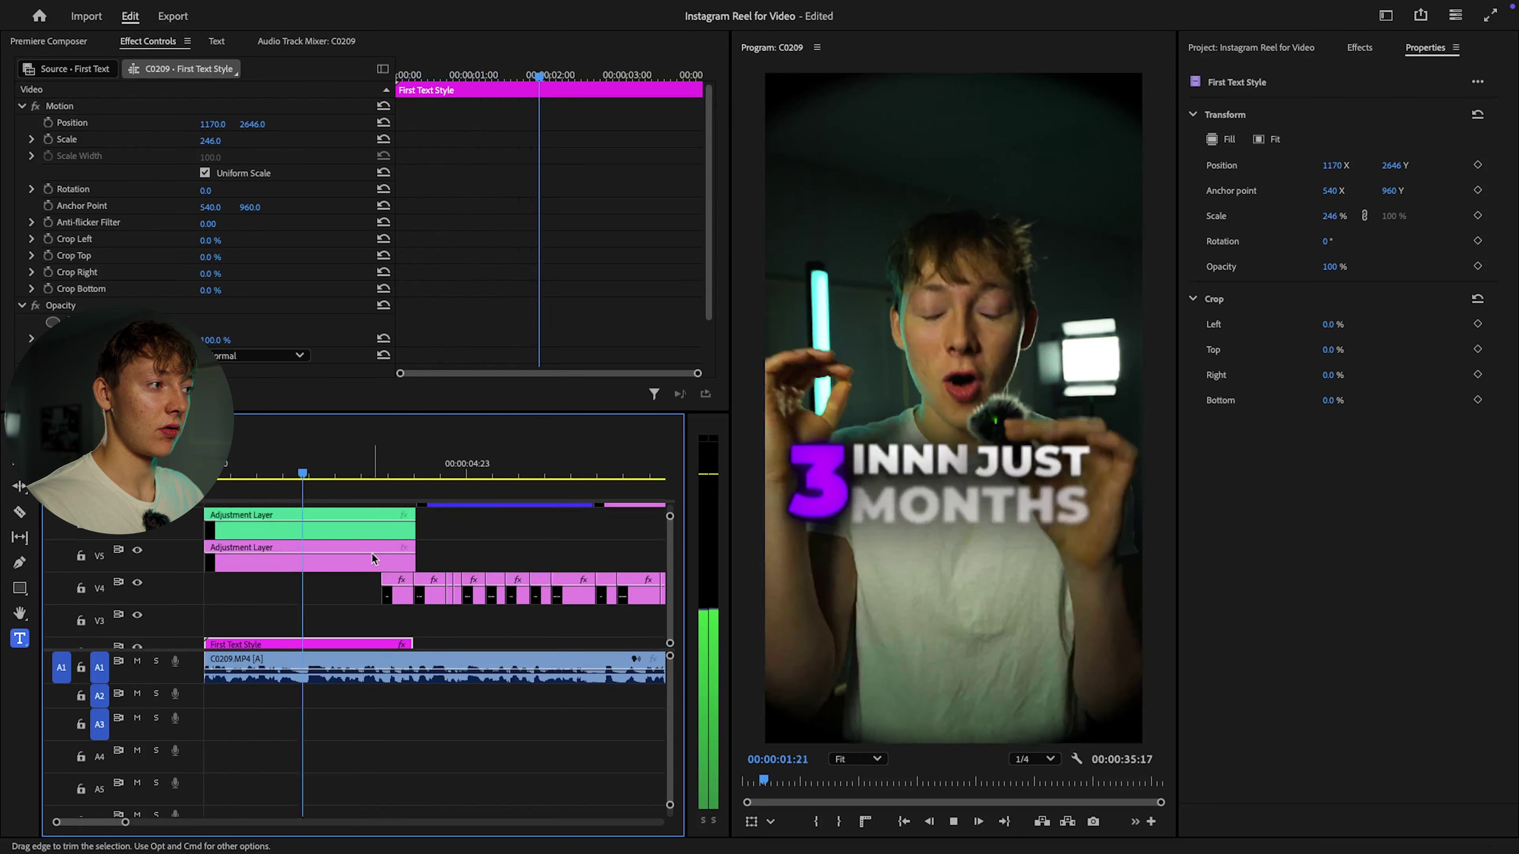
Step: Move the playhead back to the end of the title and play the captioned section that follows
{"action": "left_click", "coordinate": [373, 519]}
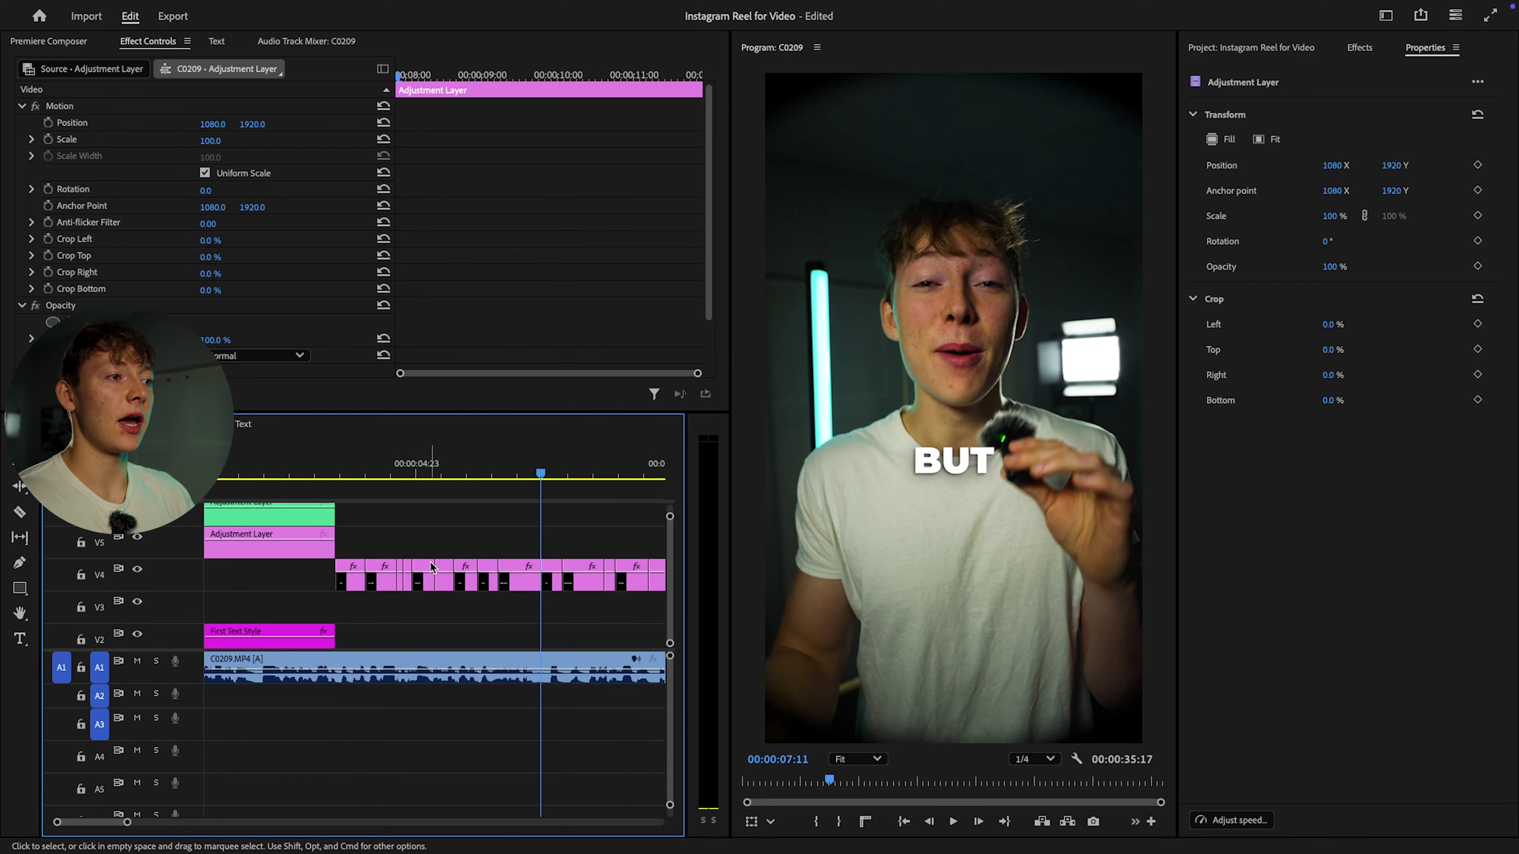
{"action": "scroll", "coordinate": [432, 566], "scroll_direction": "up", "scroll_amount": 1}
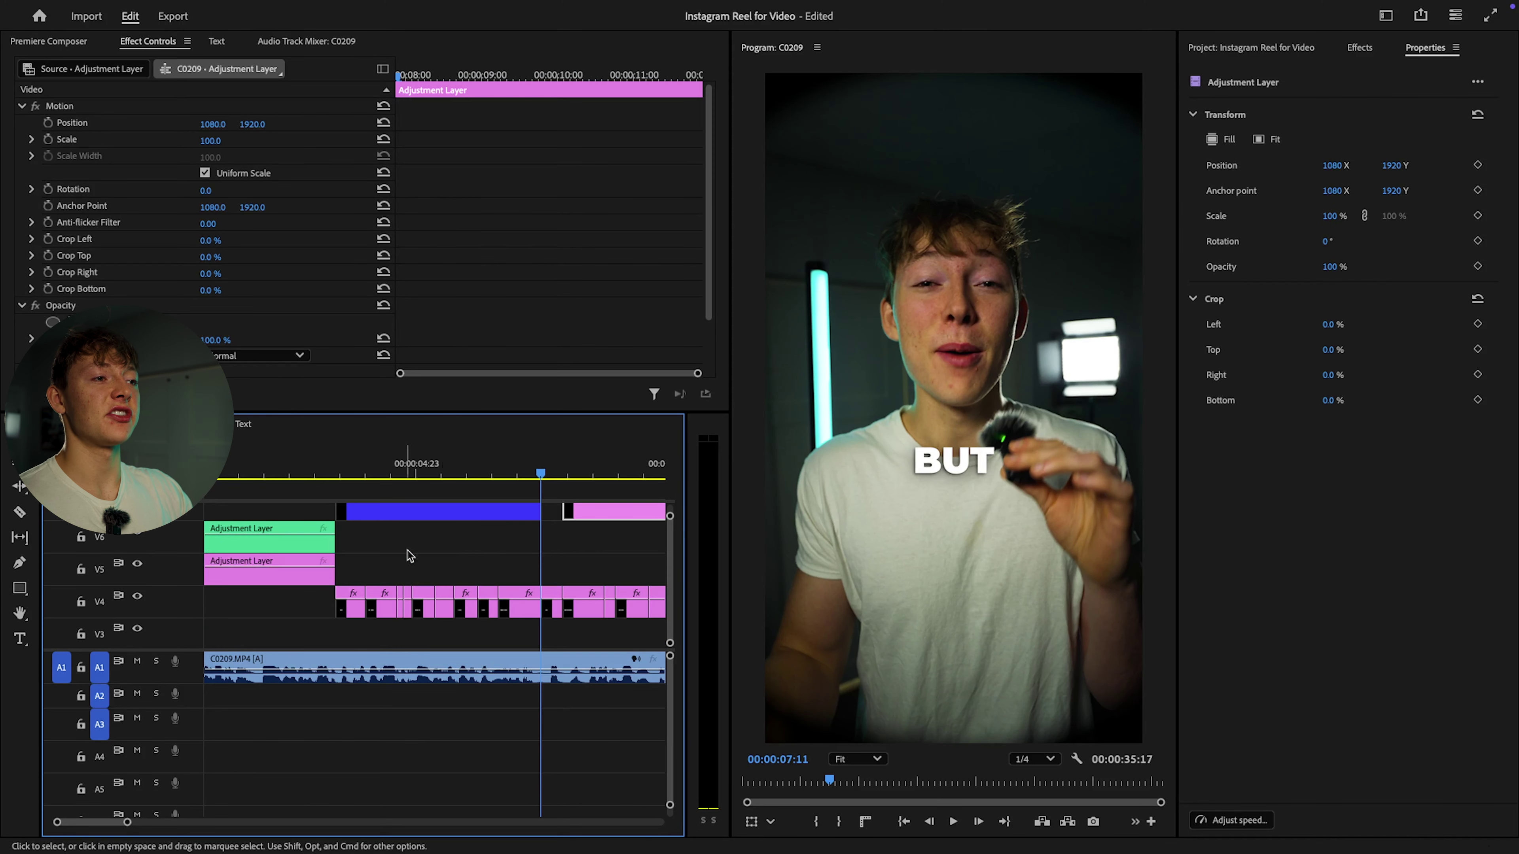
{"action": "left_click", "coordinate": [526, 634]}
{"action": "left_click_drag", "start_coordinate": [540, 473], "coordinate": [324, 474]}
{"action": "key", "text": "space"}
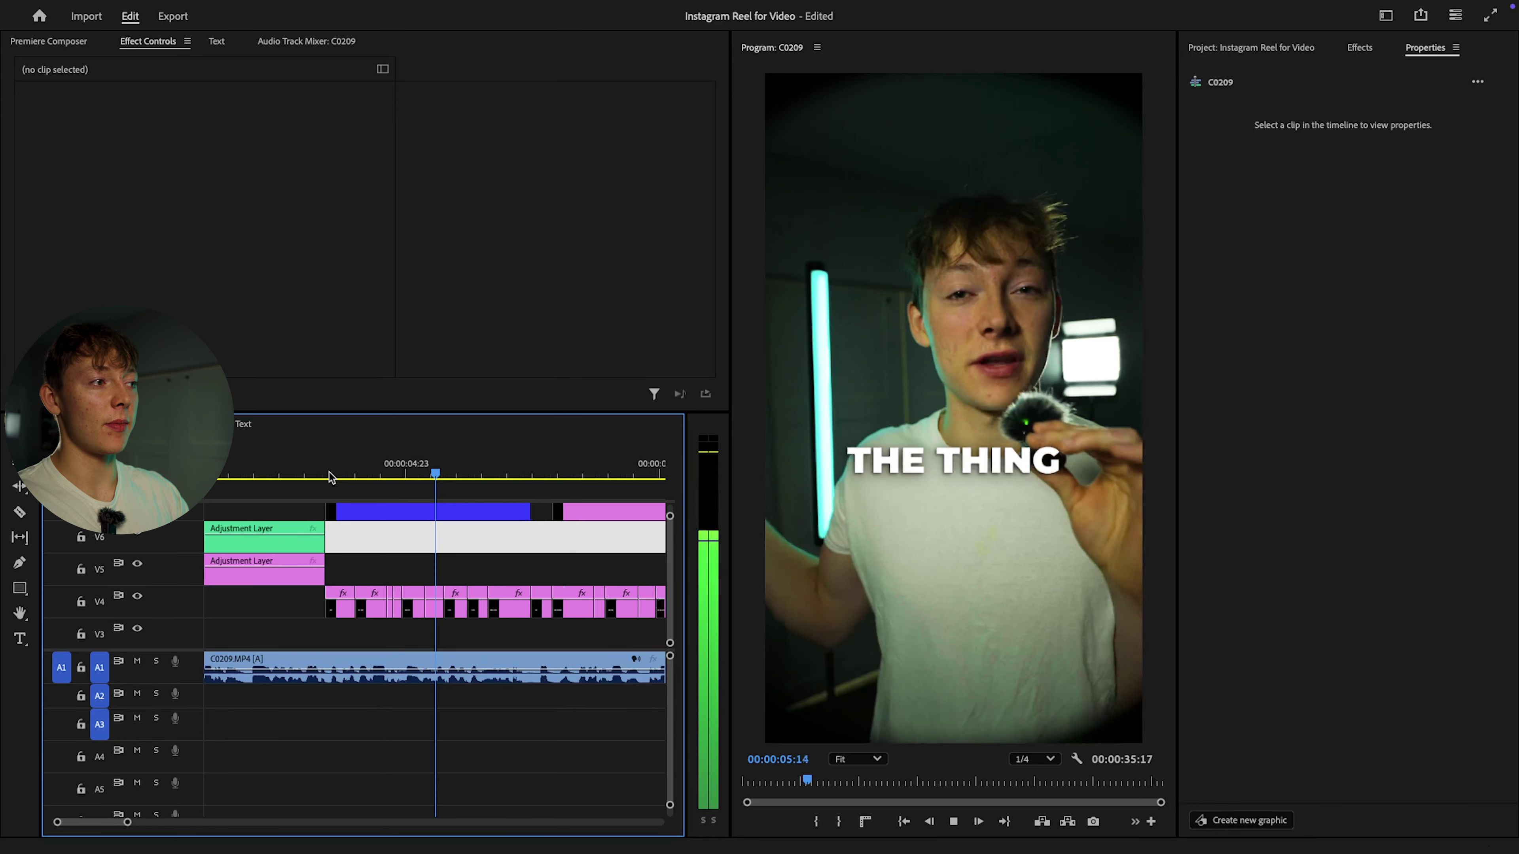
{"action": "key", "text": "space"}
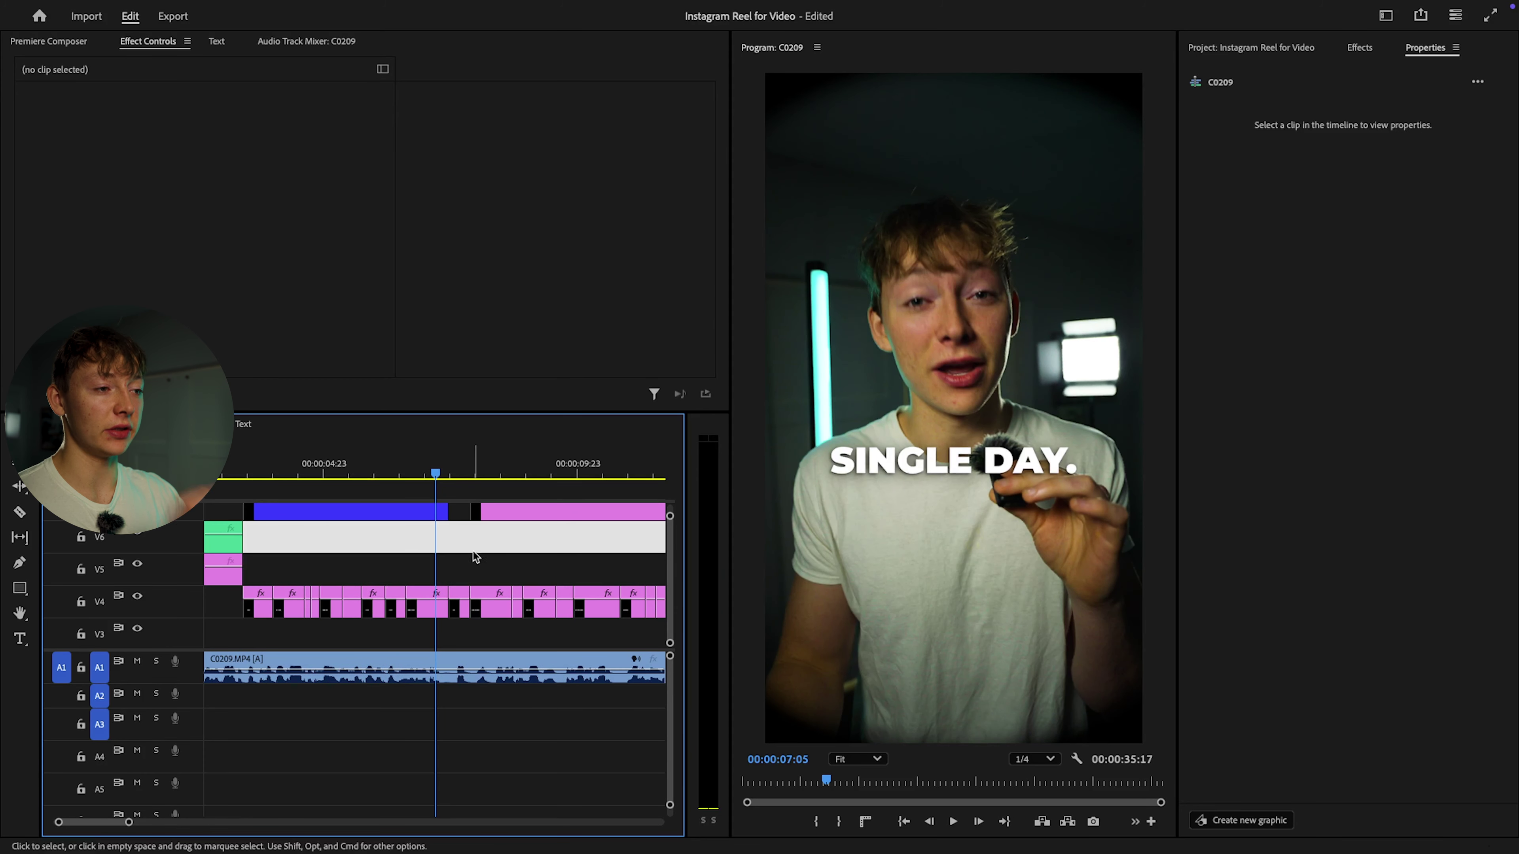
Step: Place Film Border 1 from the Film Borders bin on V6 below the blue adjustment layer and trim it to that layer's end
{"action": "scroll", "coordinate": [347, 556], "scroll_direction": "up", "scroll_amount": 2}
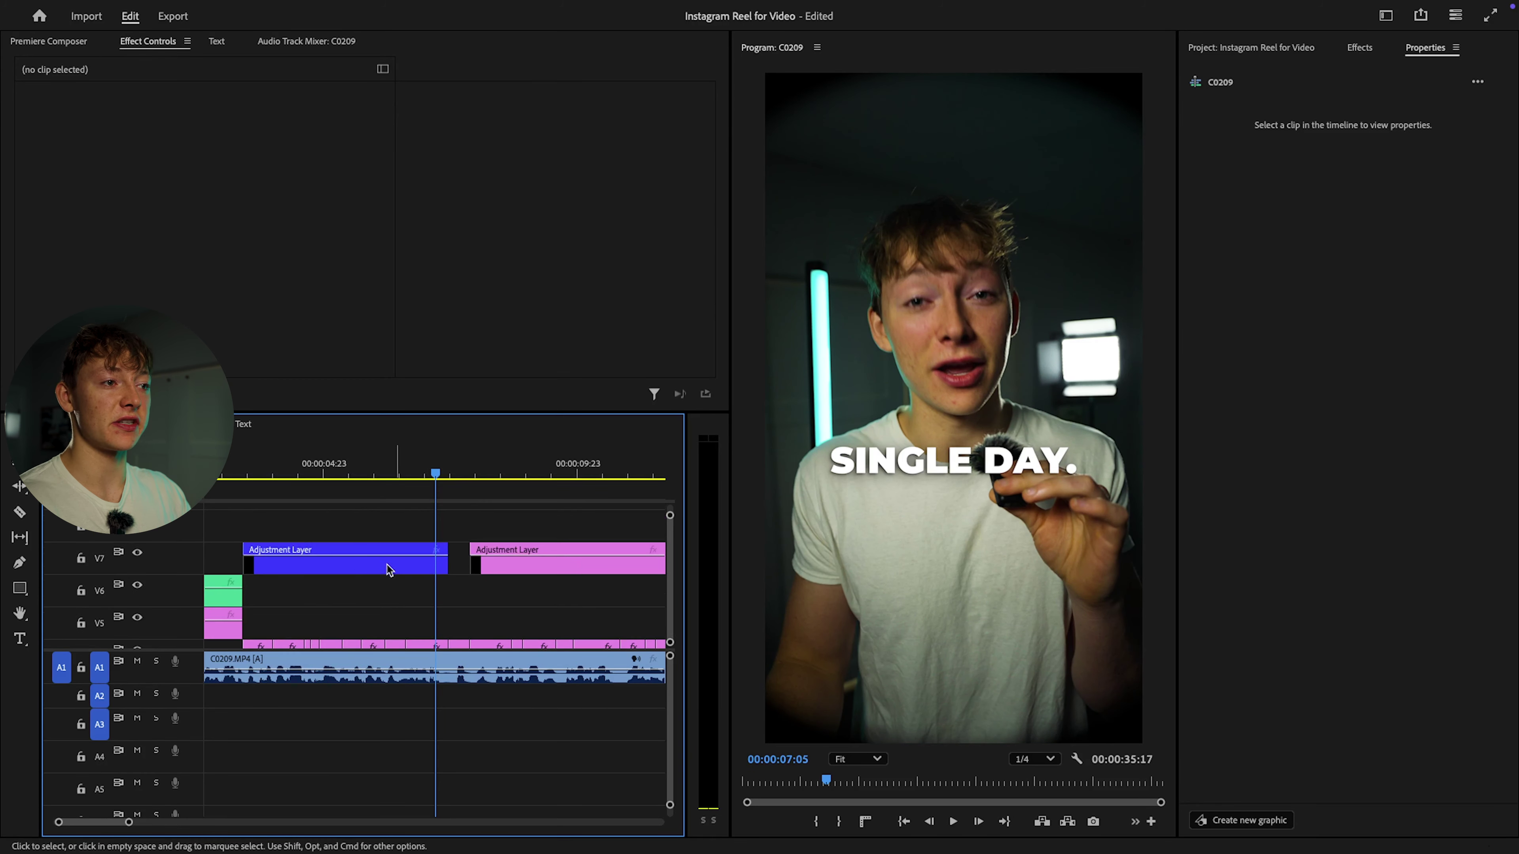
{"action": "left_click", "coordinate": [335, 572]}
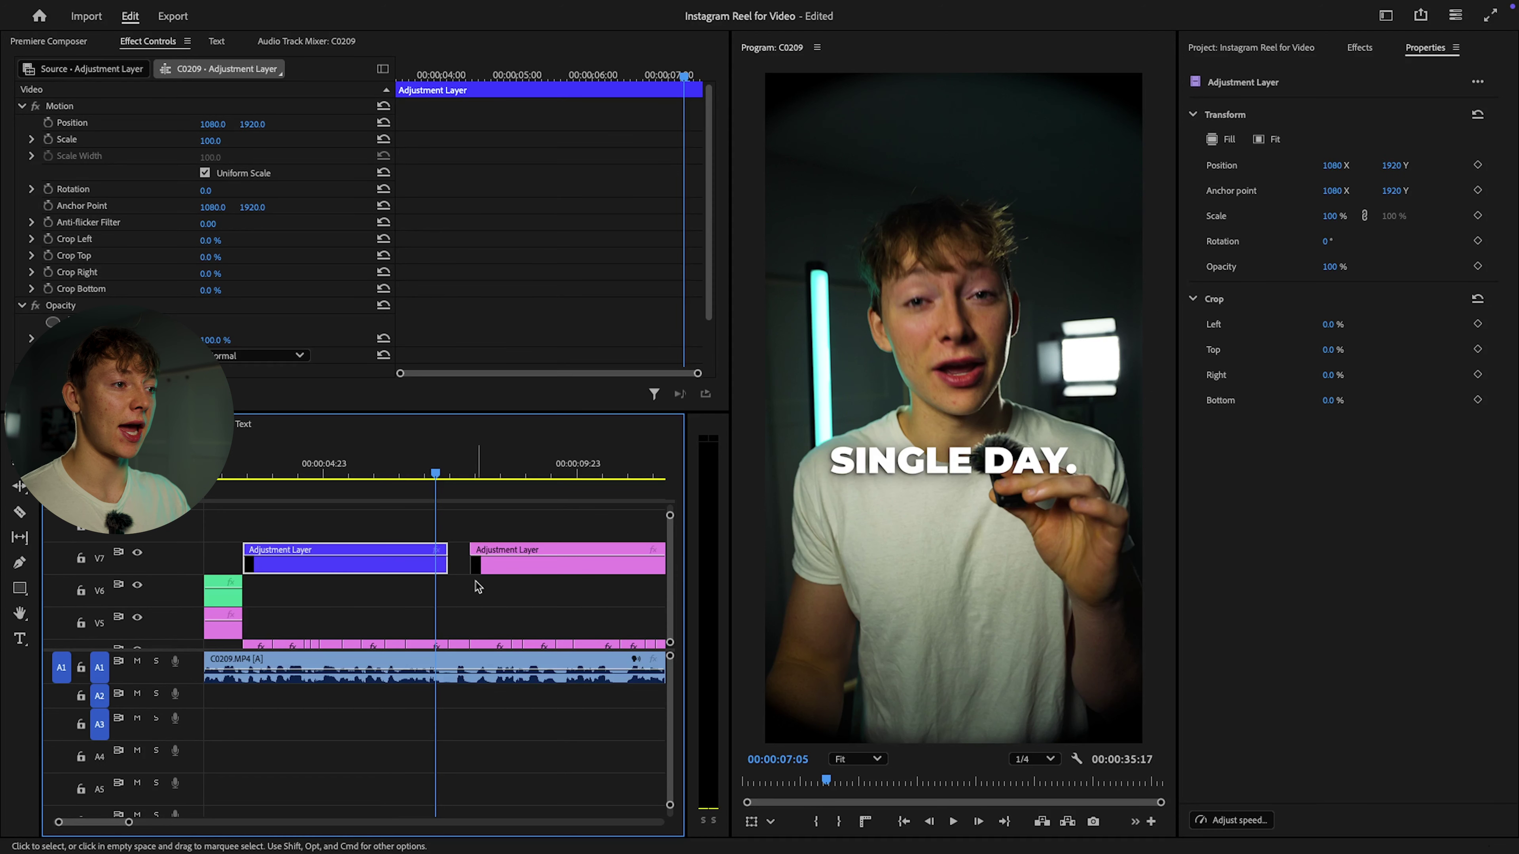
{"action": "left_click", "coordinate": [1359, 47]}
{"action": "left_click", "coordinate": [1290, 48]}
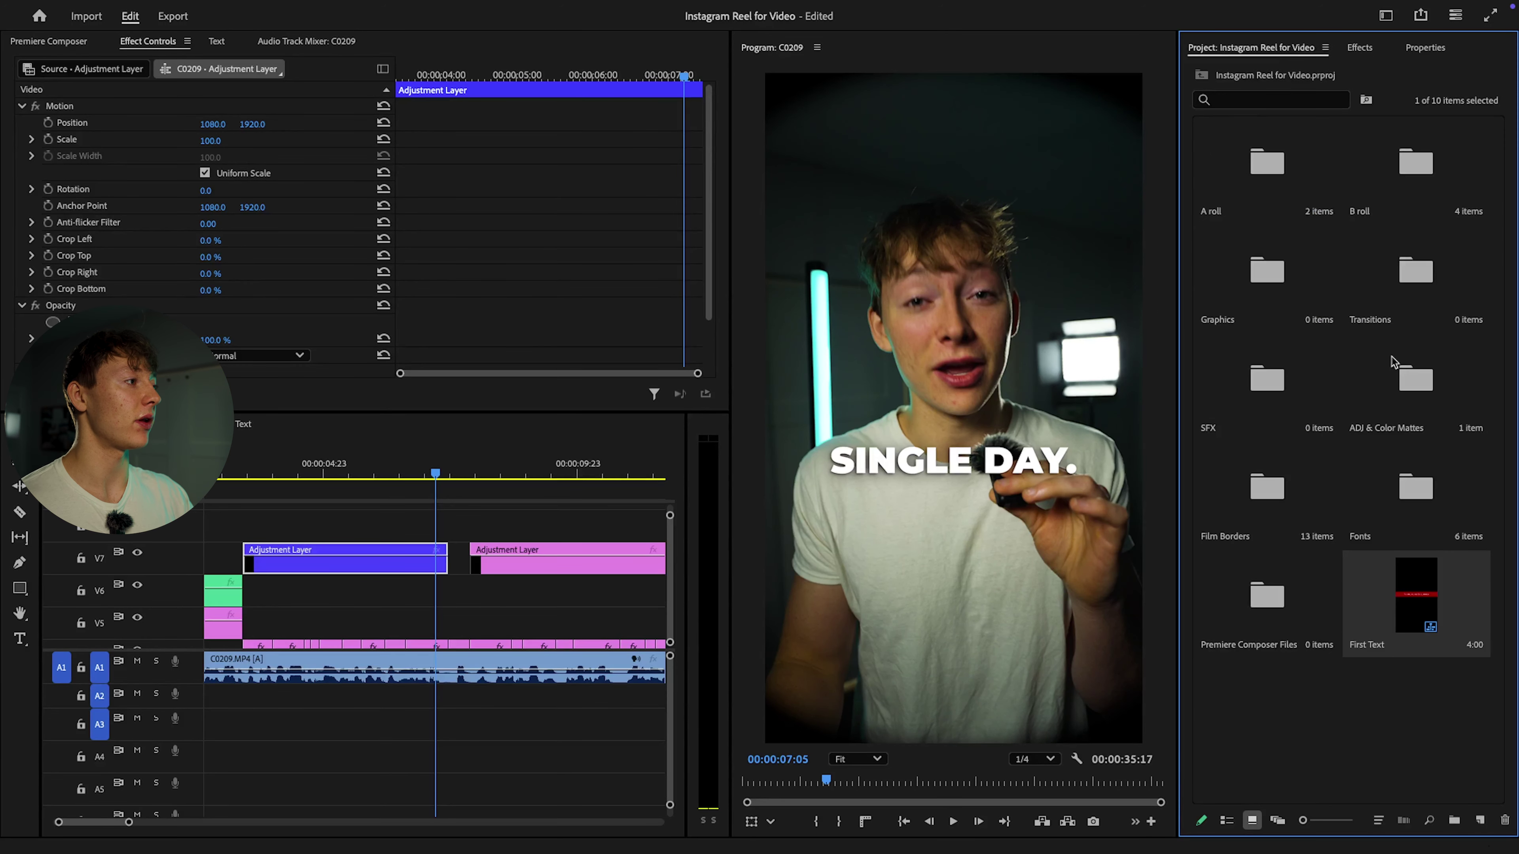
{"action": "double_click", "coordinate": [1260, 499]}
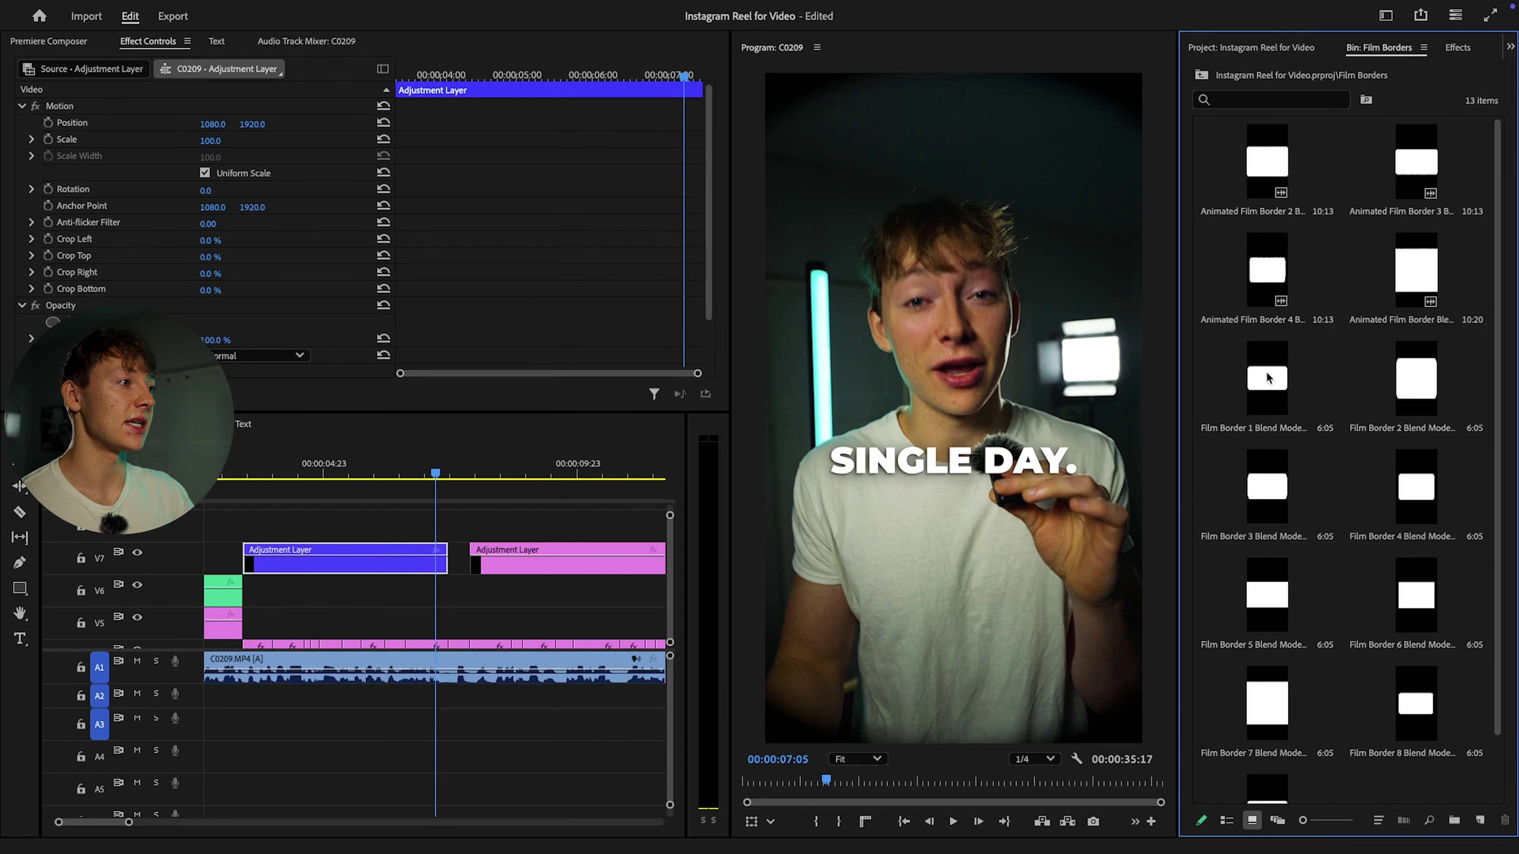
{"action": "left_click", "coordinate": [1279, 376]}
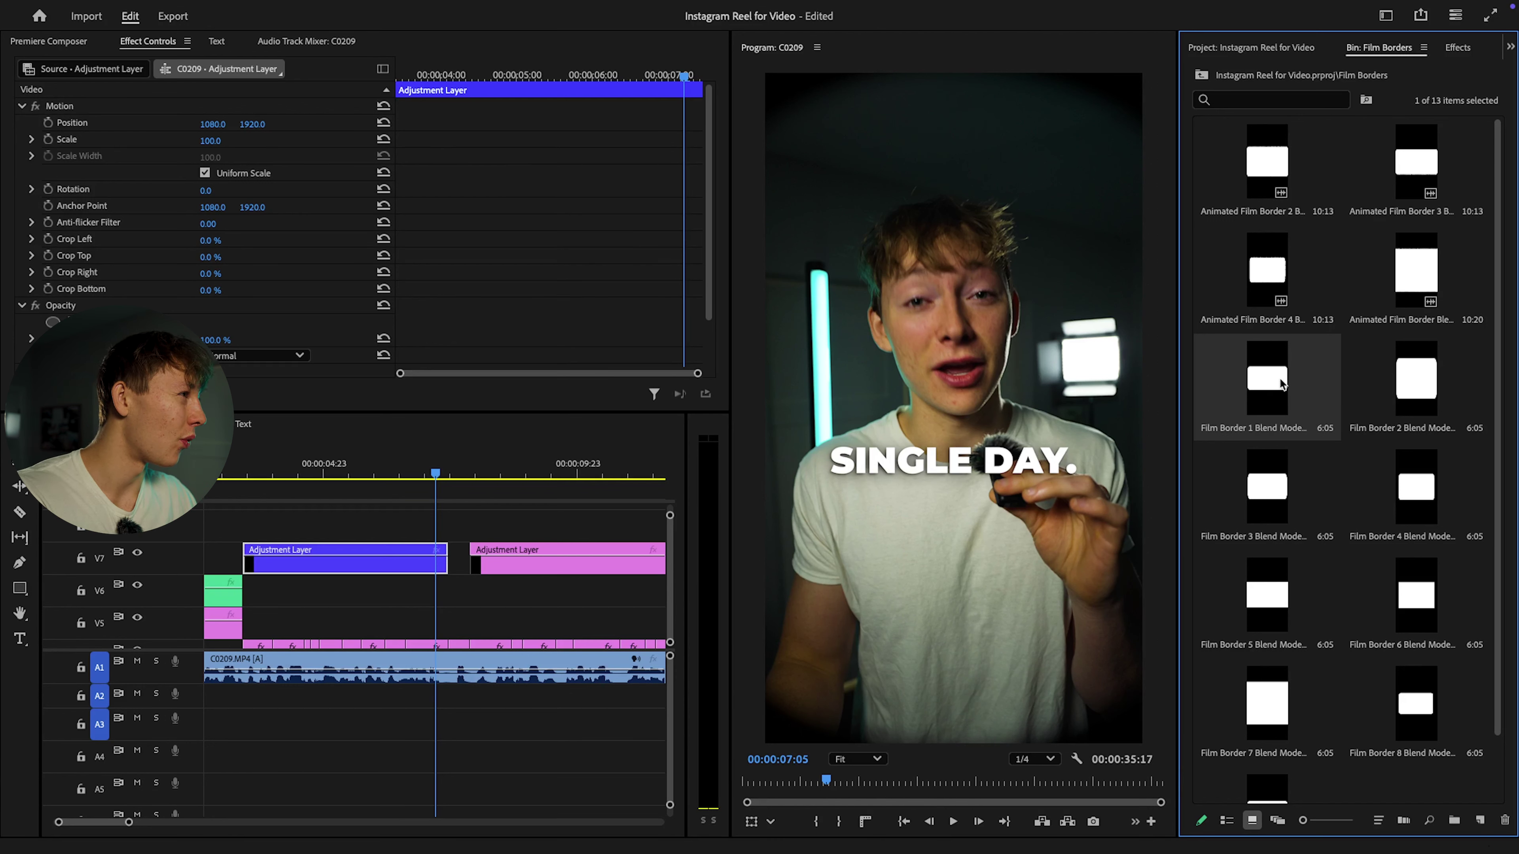
{"action": "left_click_drag", "start_coordinate": [1278, 380], "coordinate": [239, 600]}
{"action": "left_click_drag", "start_coordinate": [493, 595], "coordinate": [447, 595]}
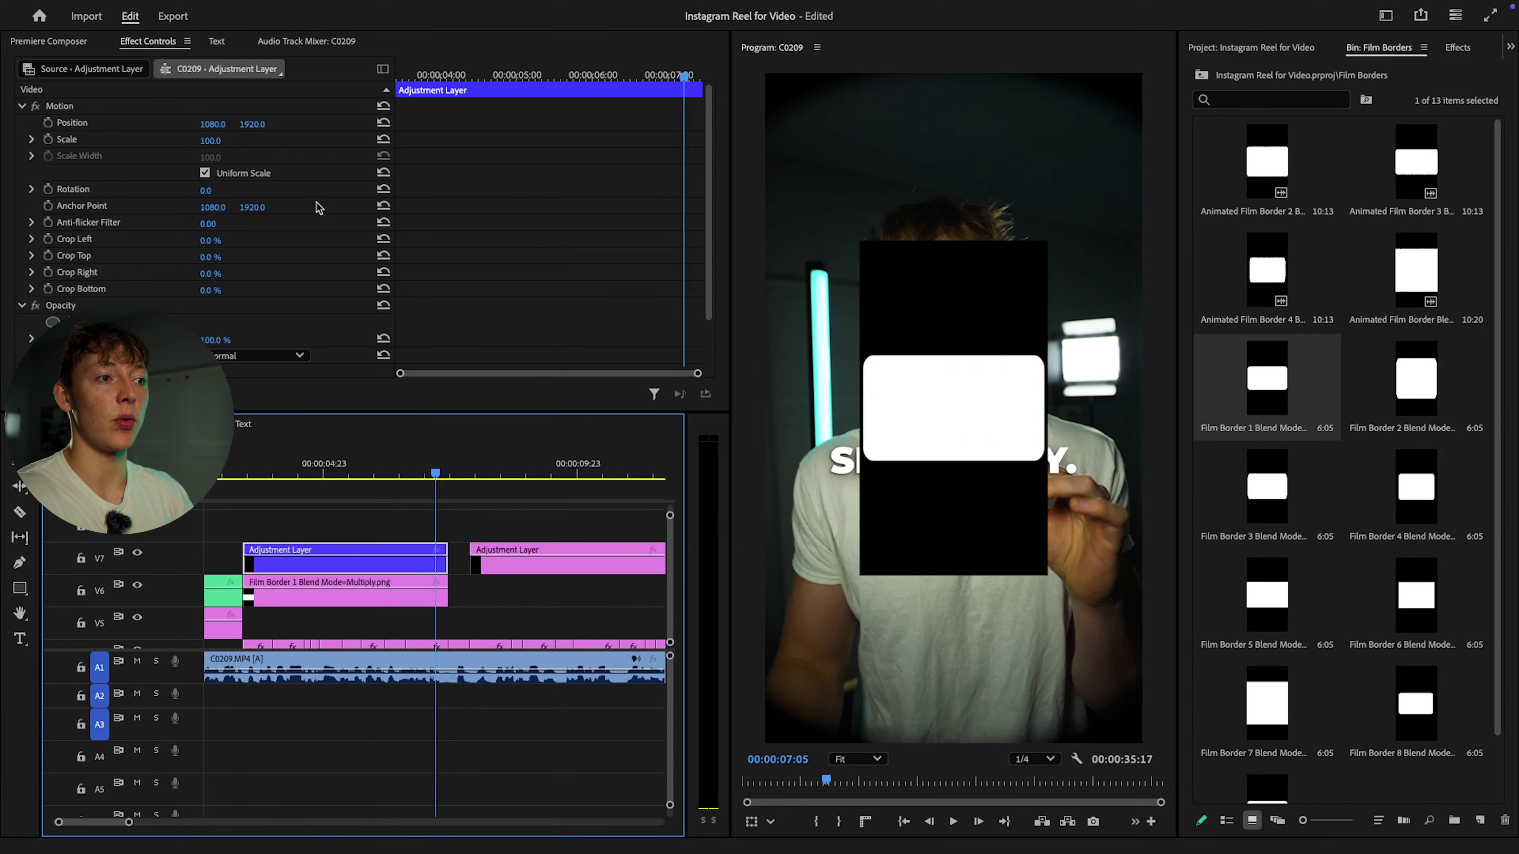
Step: Set the scale of the Film Border 1 clip on V6 to 200
{"action": "left_click", "coordinate": [359, 595]}
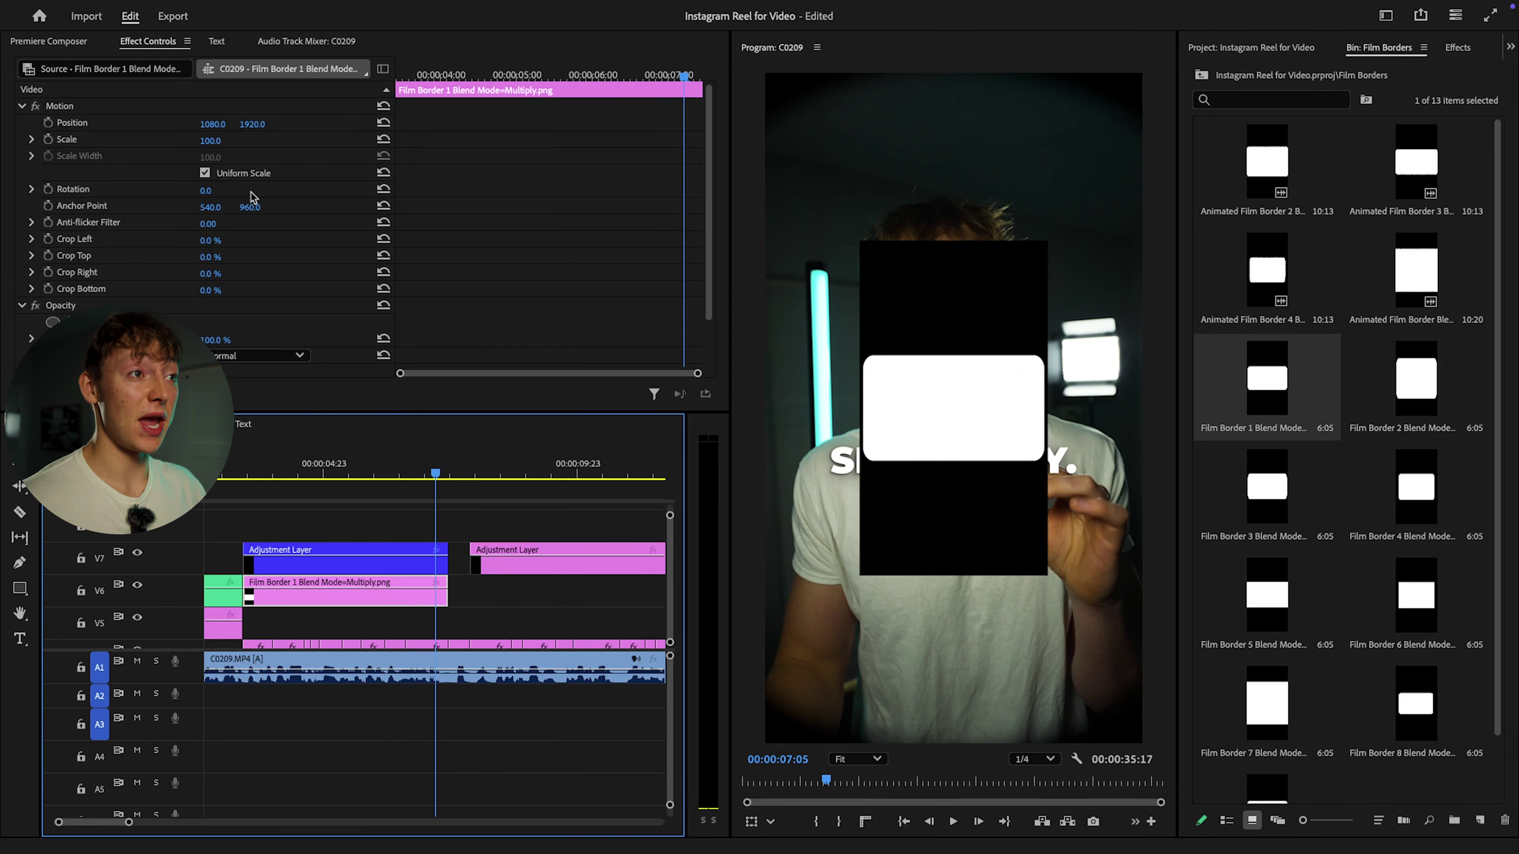
{"action": "left_click", "coordinate": [209, 142]}
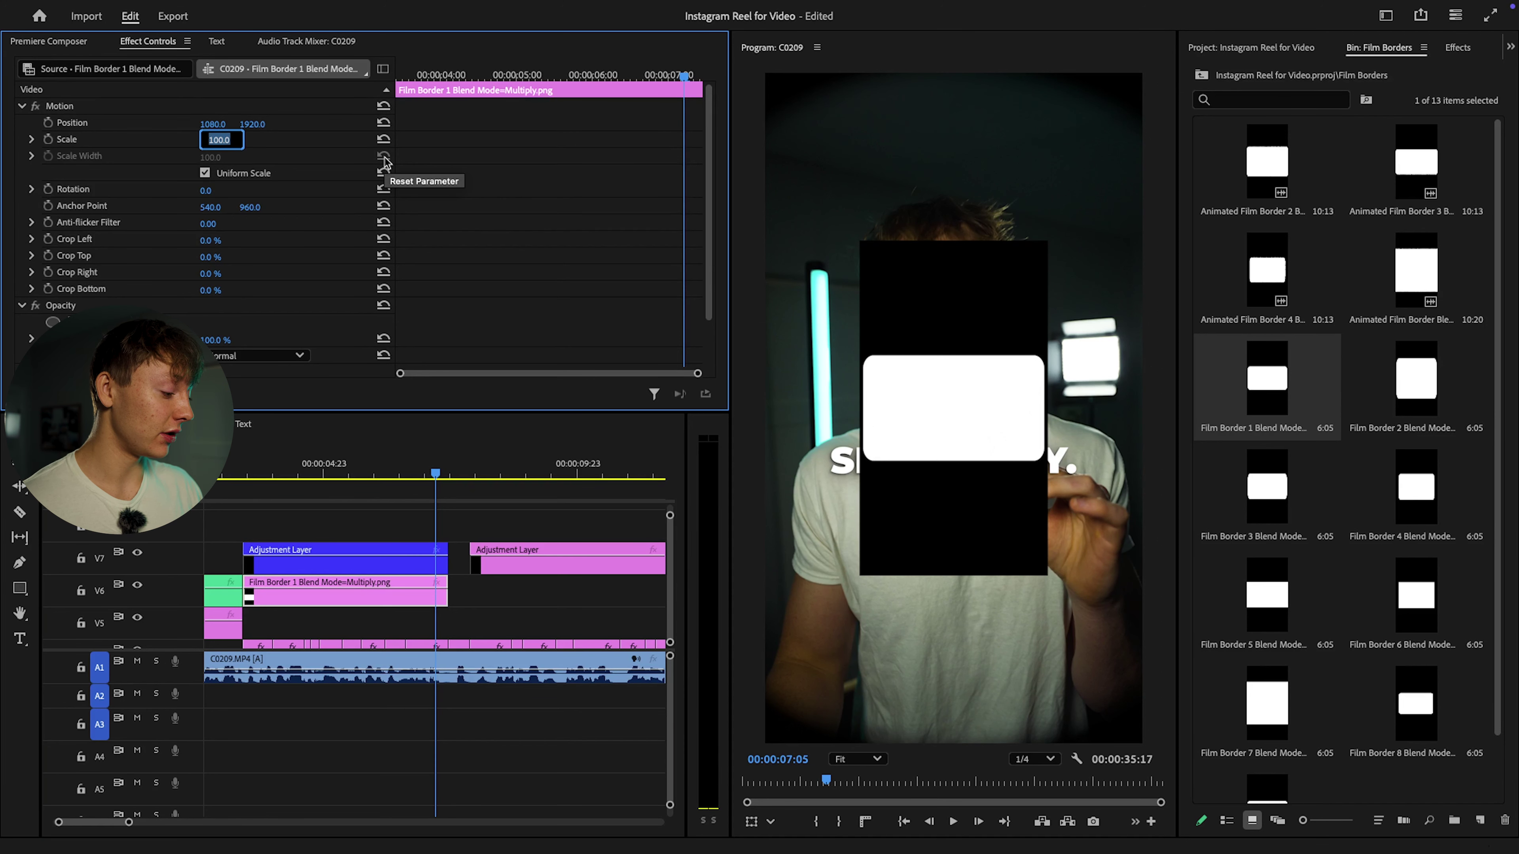
{"action": "key", "text": "Return"}
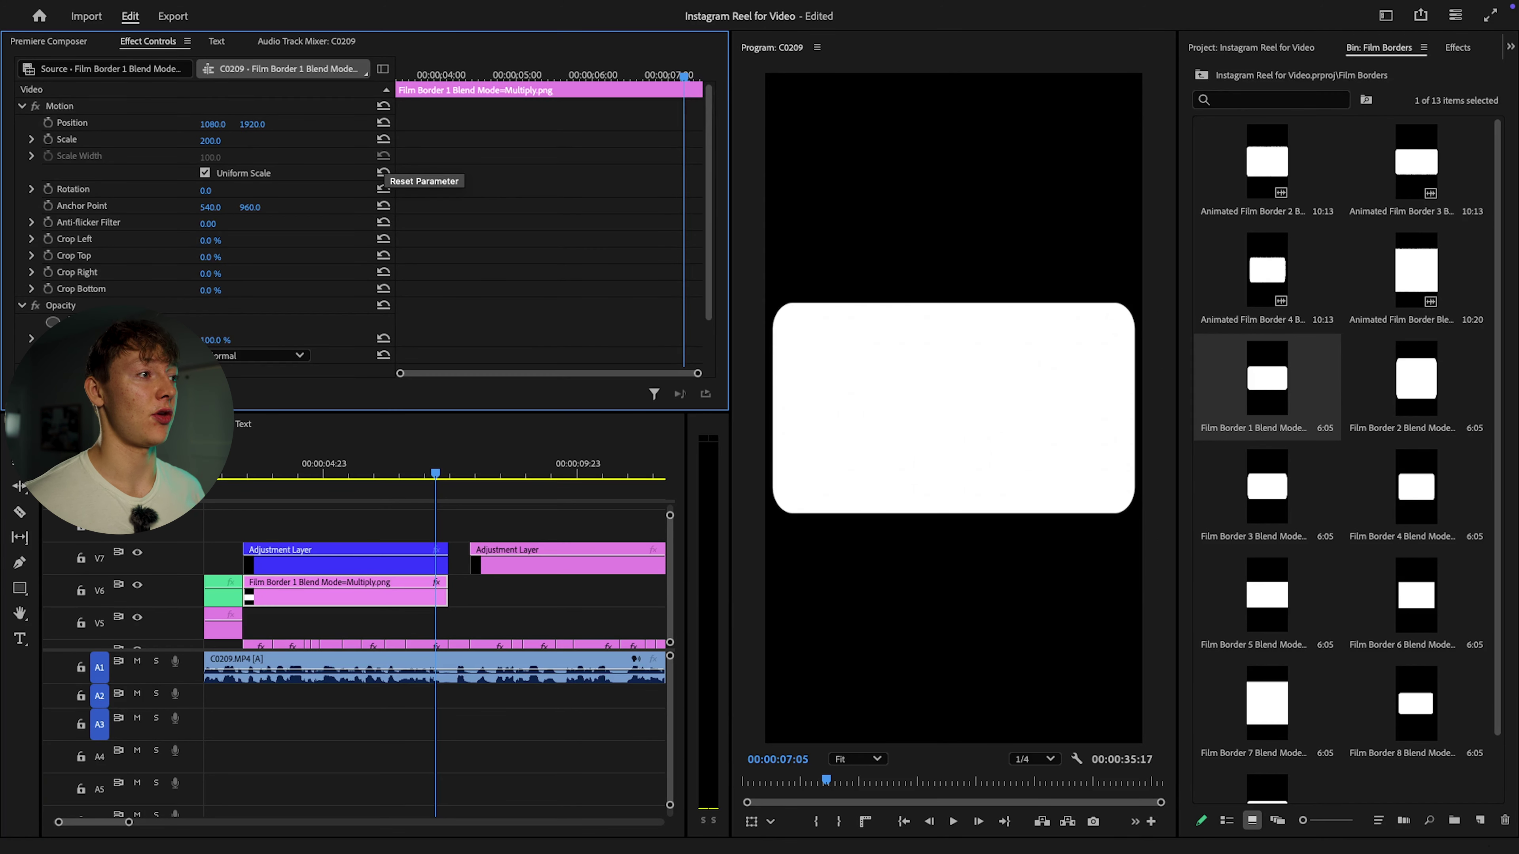
Step: Try the Multiply blend mode on the Film Border 1 clip and undo the change
{"action": "scroll", "coordinate": [300, 266], "scroll_direction": "down", "scroll_amount": 2}
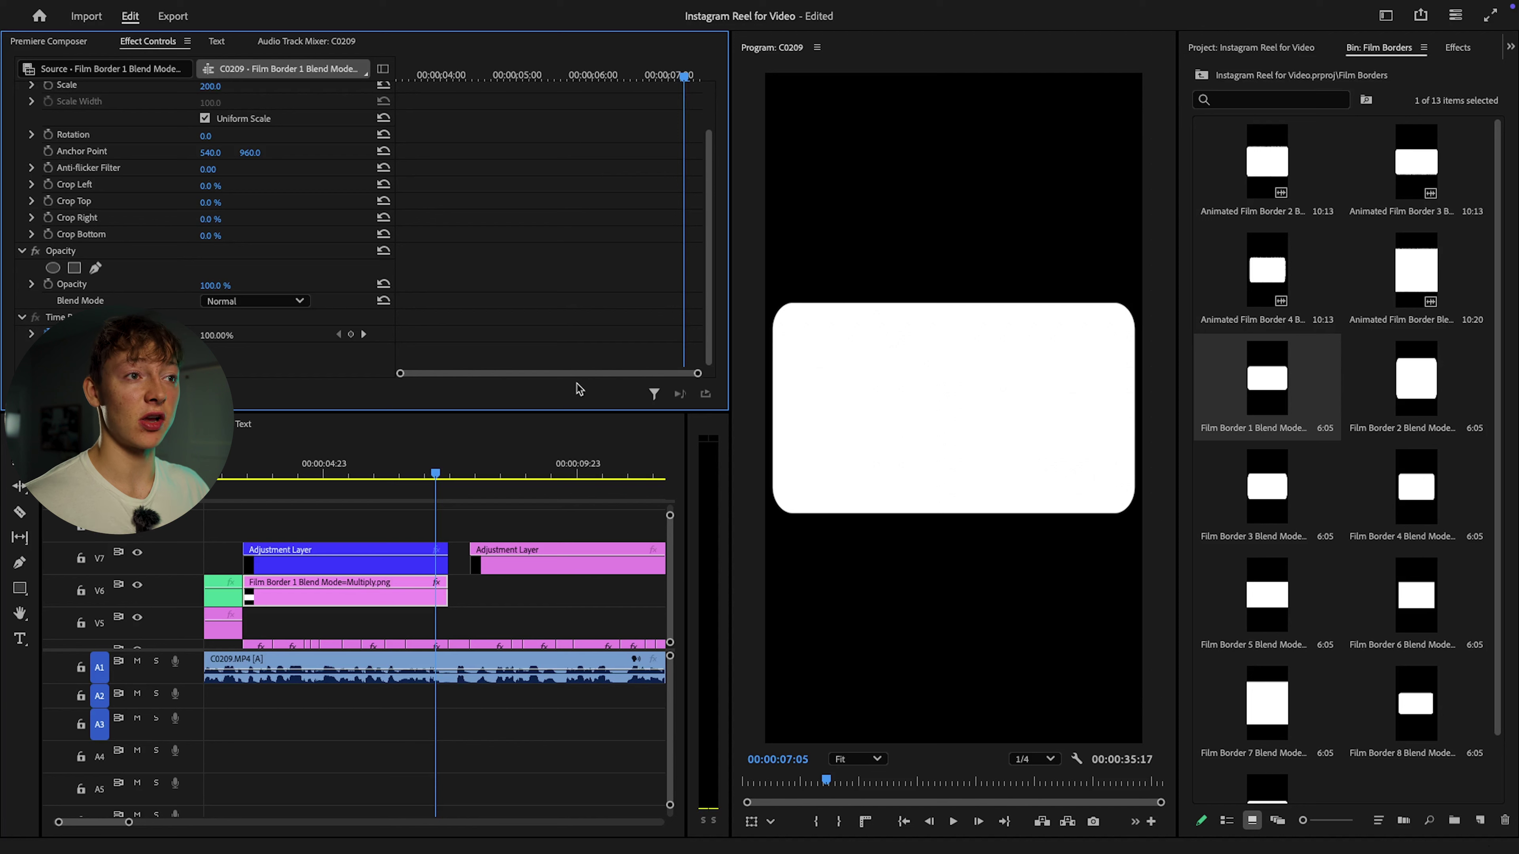
{"action": "left_click", "coordinate": [256, 302]}
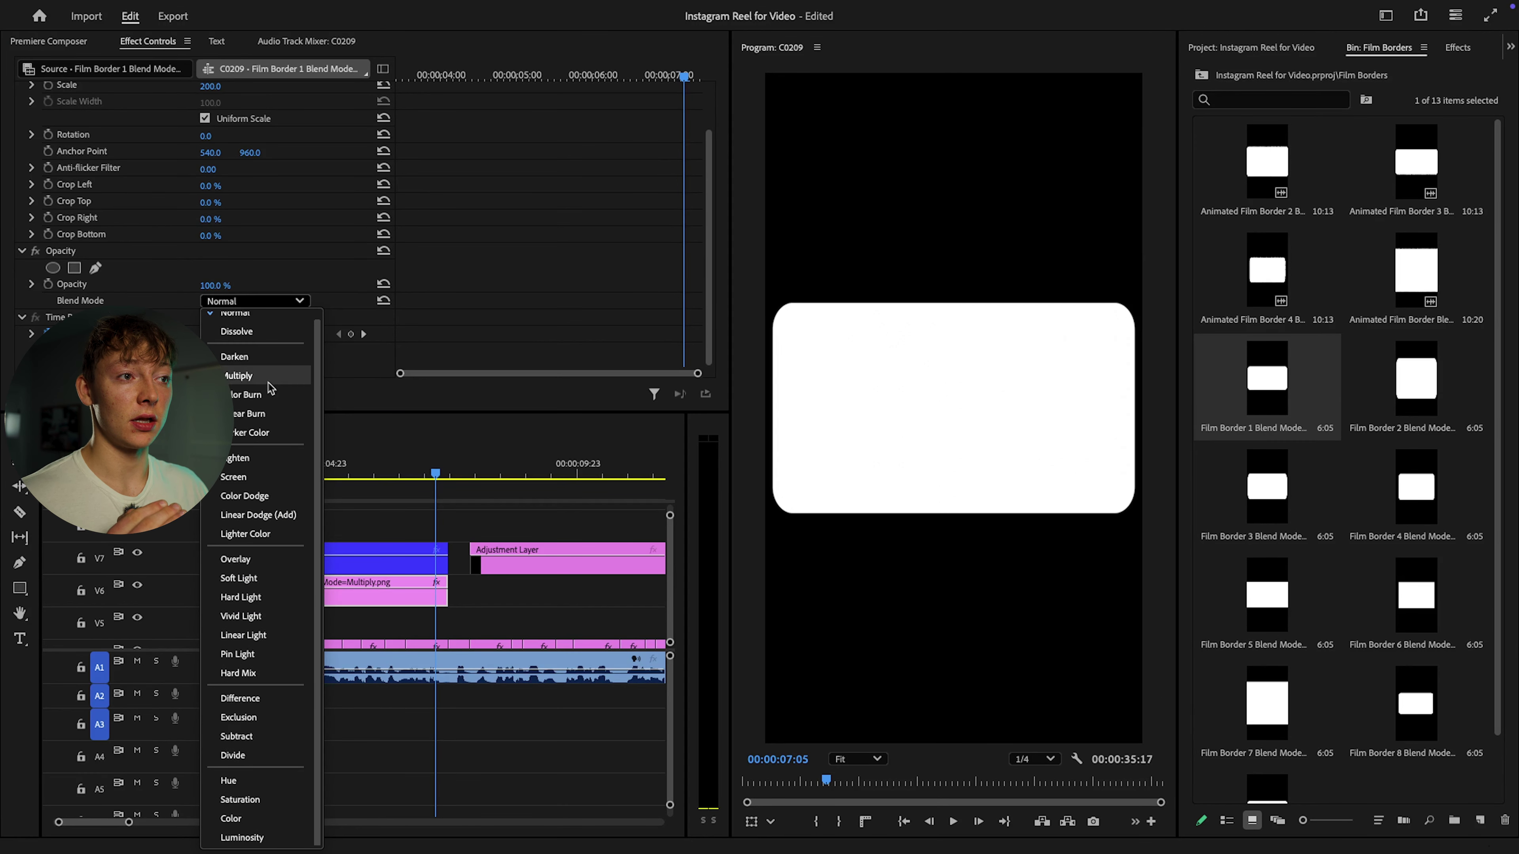
{"action": "left_click", "coordinate": [251, 377]}
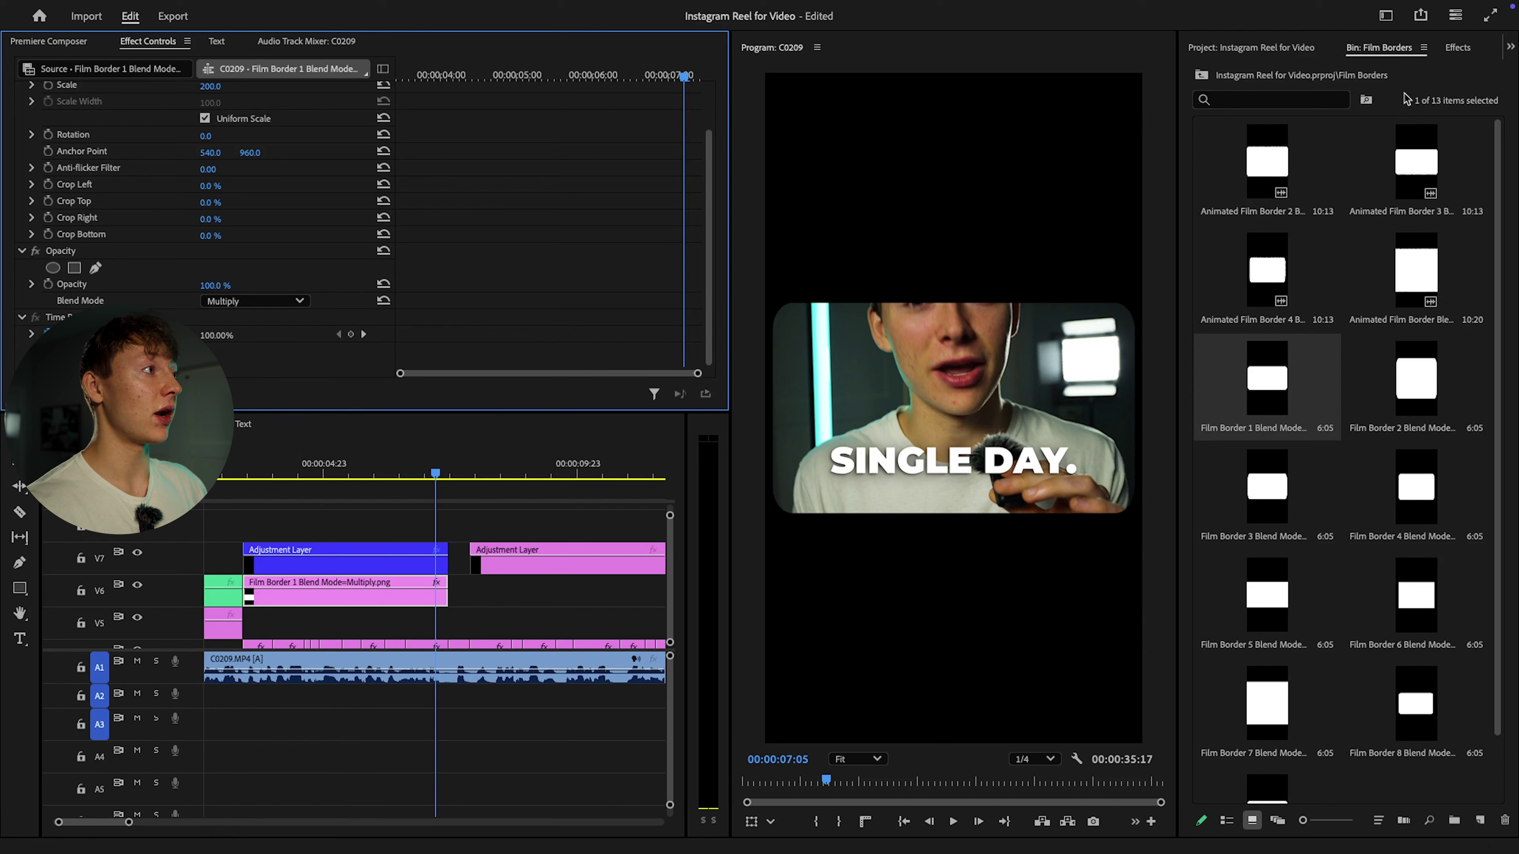
{"action": "key", "text": "ctrl+z"}
Step: Apply the ET - Cinematic Overlay Preset to the Film Border 1 clip on V6
{"action": "left_click", "coordinate": [1458, 48]}
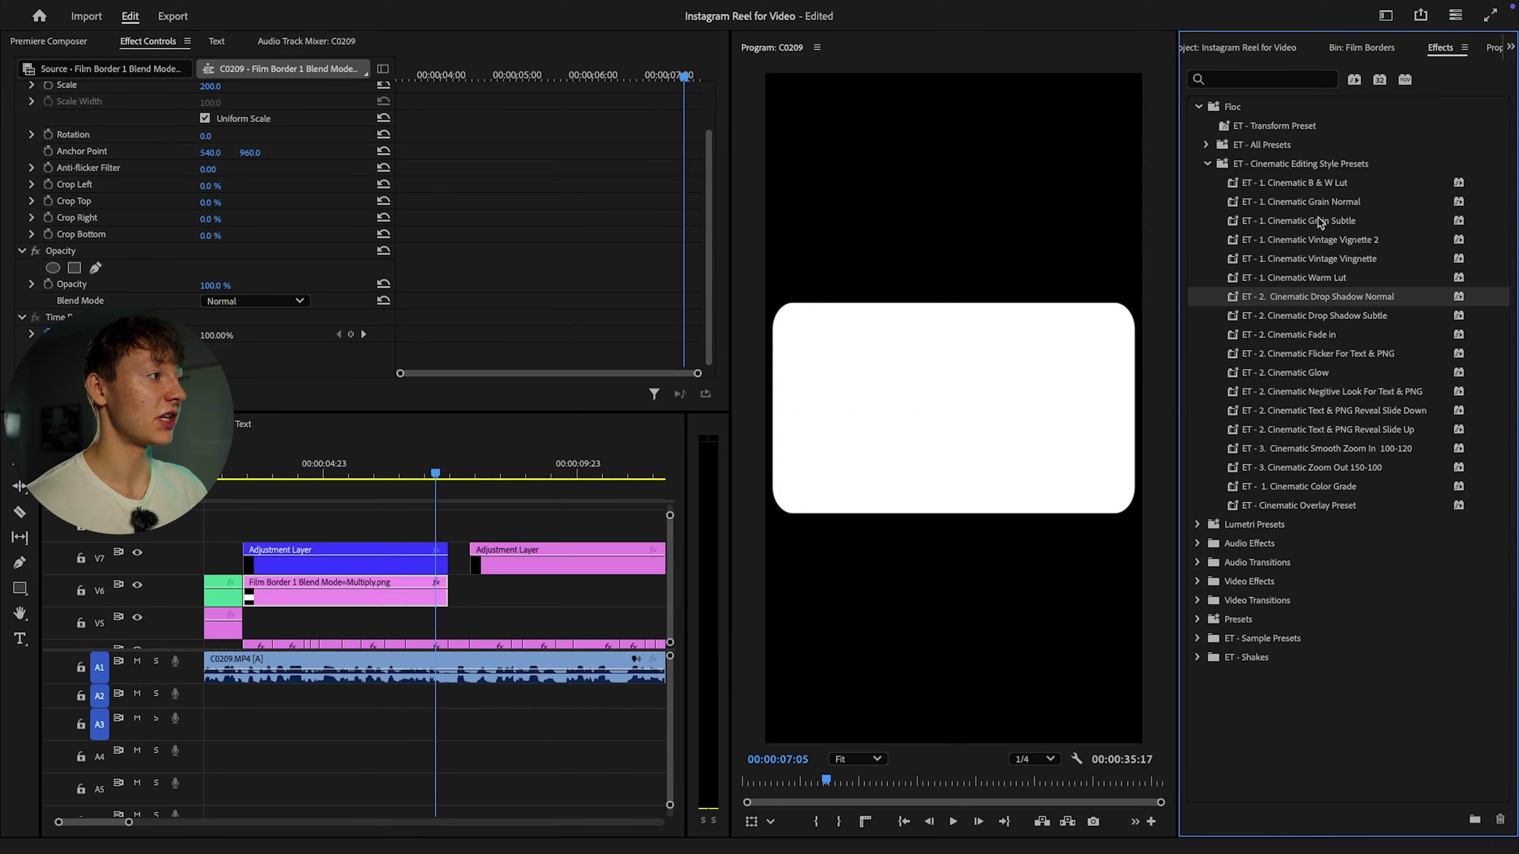
{"action": "left_click", "coordinate": [1257, 506]}
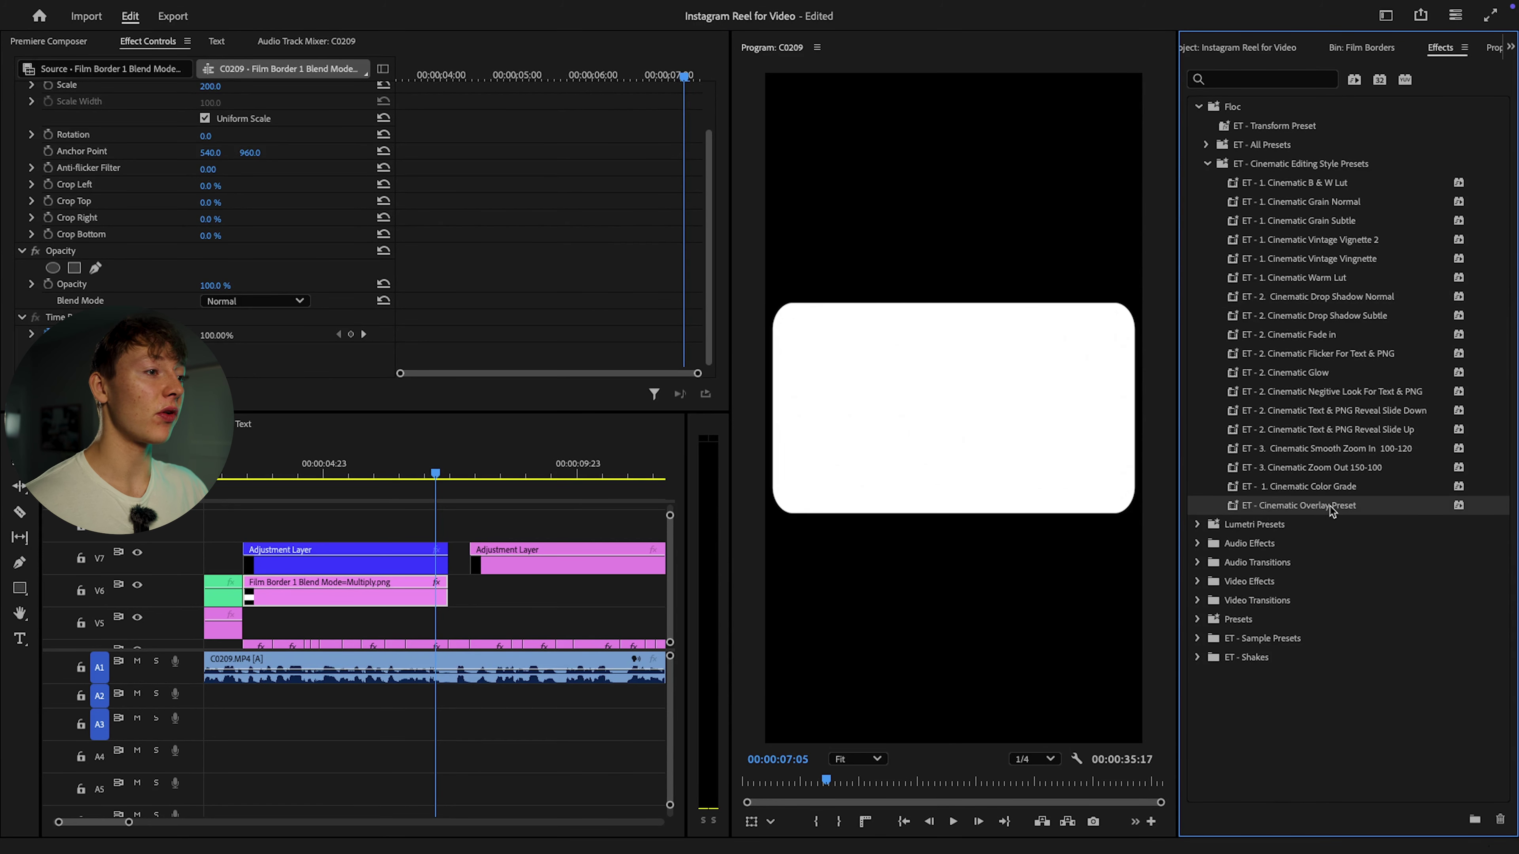
{"action": "left_click_drag", "start_coordinate": [1342, 510], "coordinate": [305, 595]}
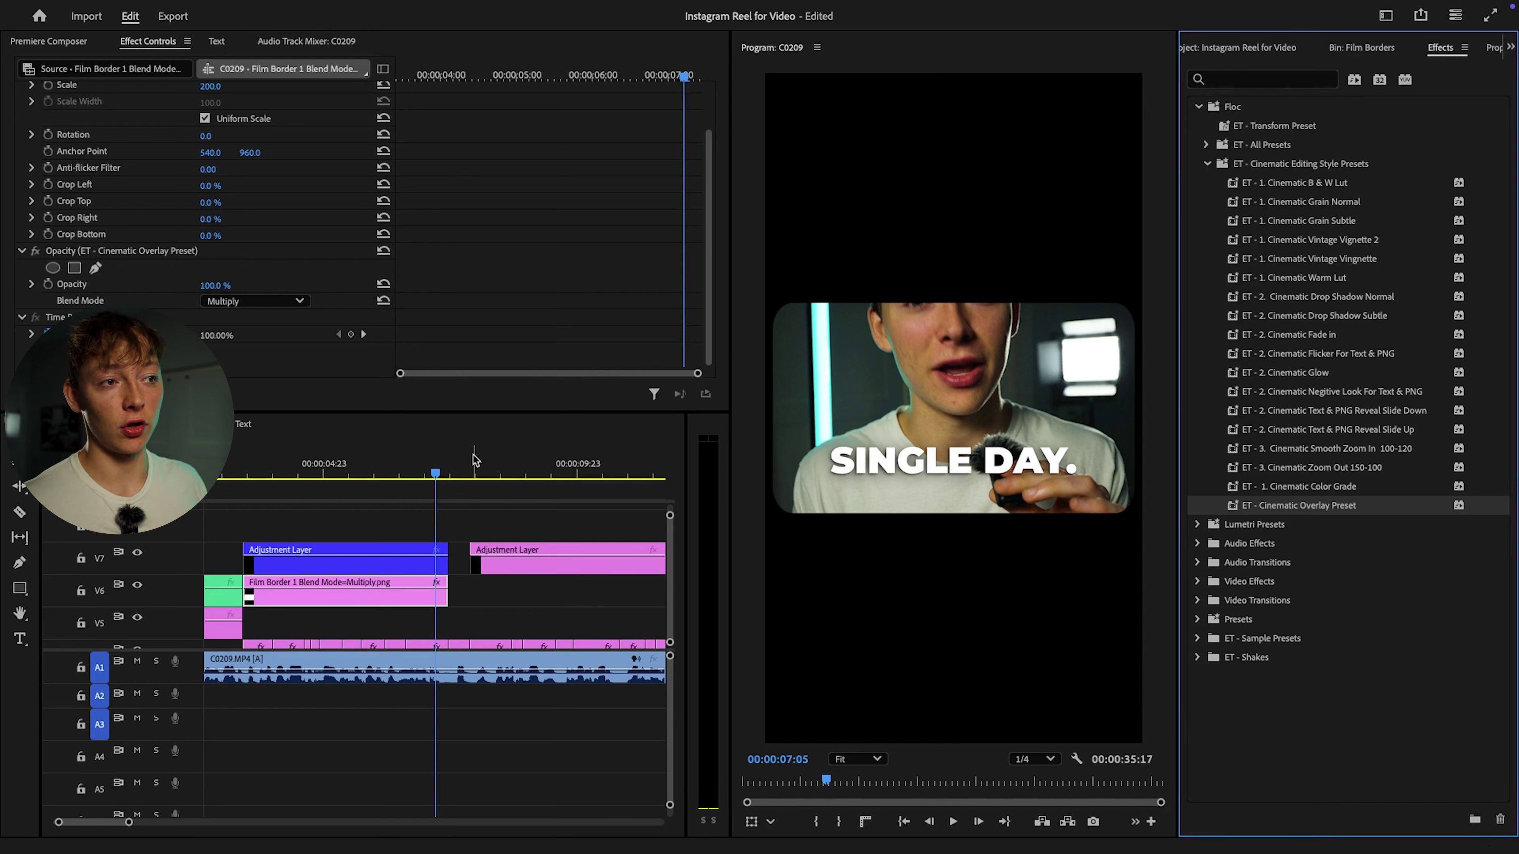
Step: Return from the effect presets to the overview of the project's media bins
{"action": "left_click", "coordinate": [1353, 51]}
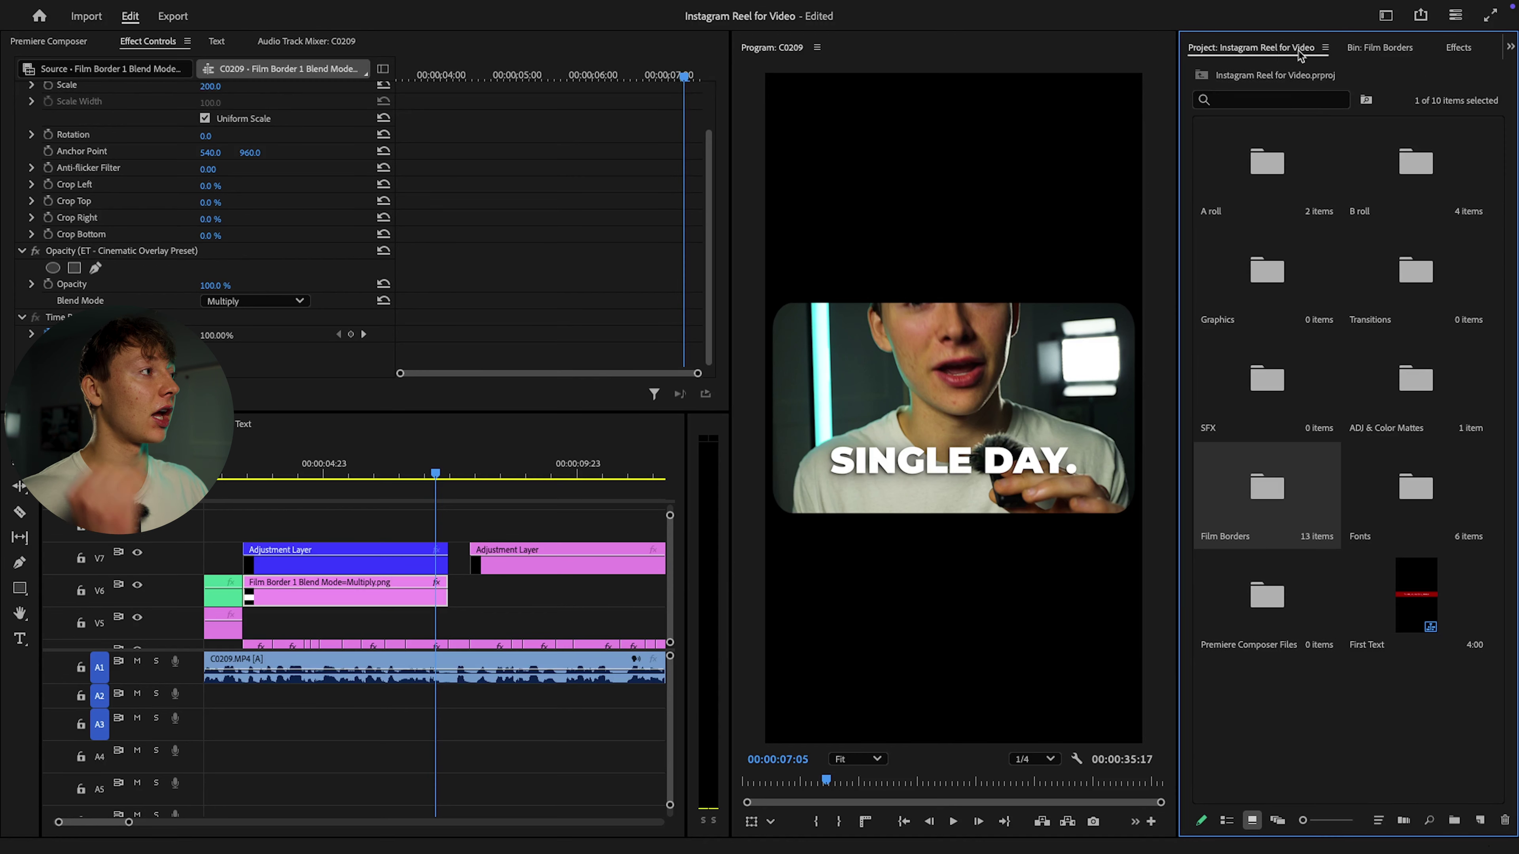
{"action": "left_click", "coordinate": [1463, 48]}
{"action": "left_click", "coordinate": [1256, 47]}
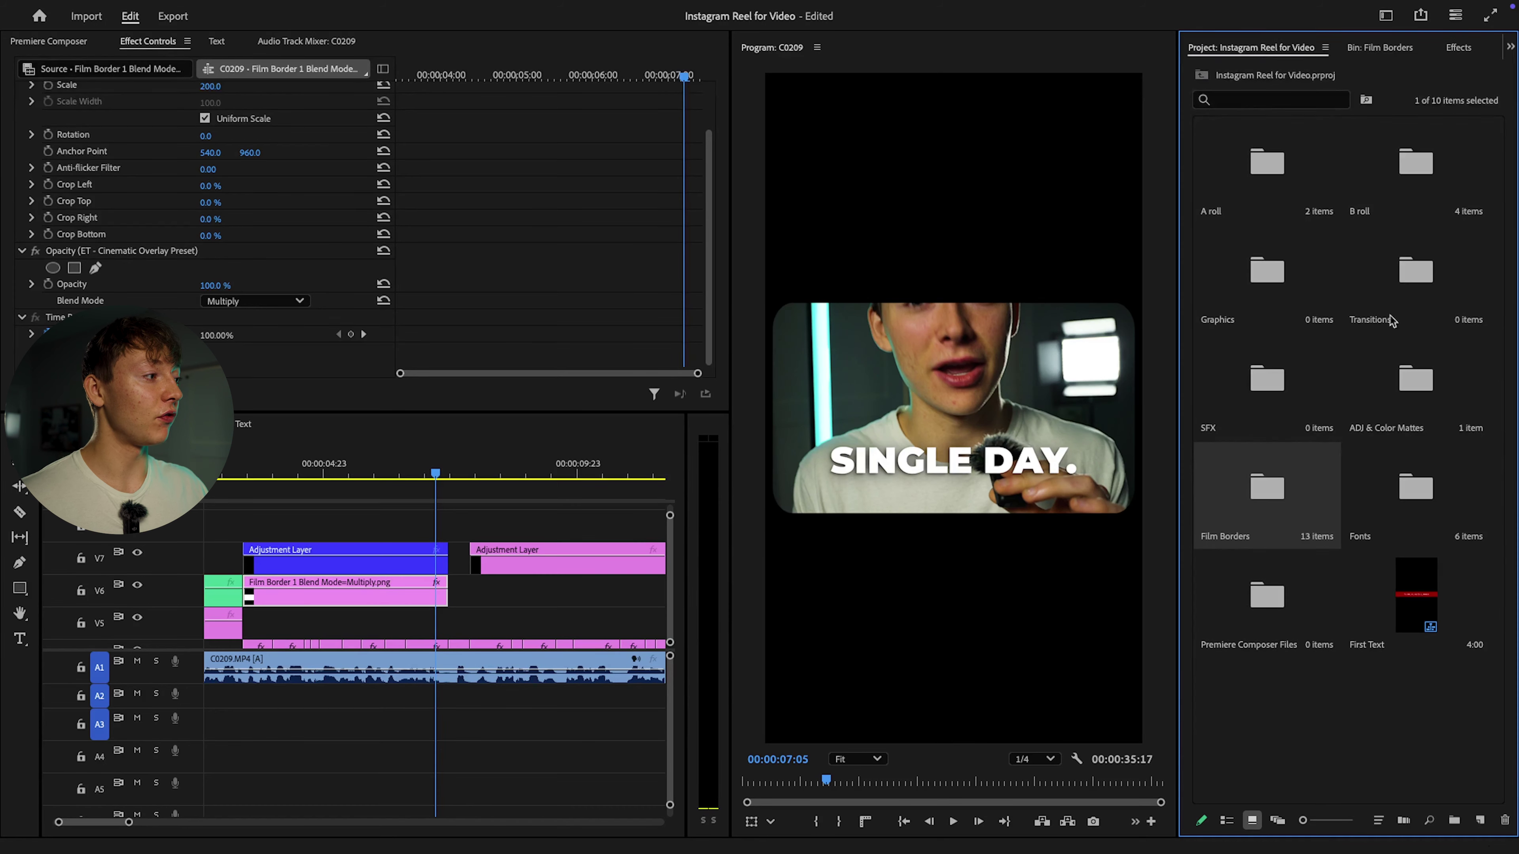
{"action": "left_click", "coordinate": [1382, 694]}
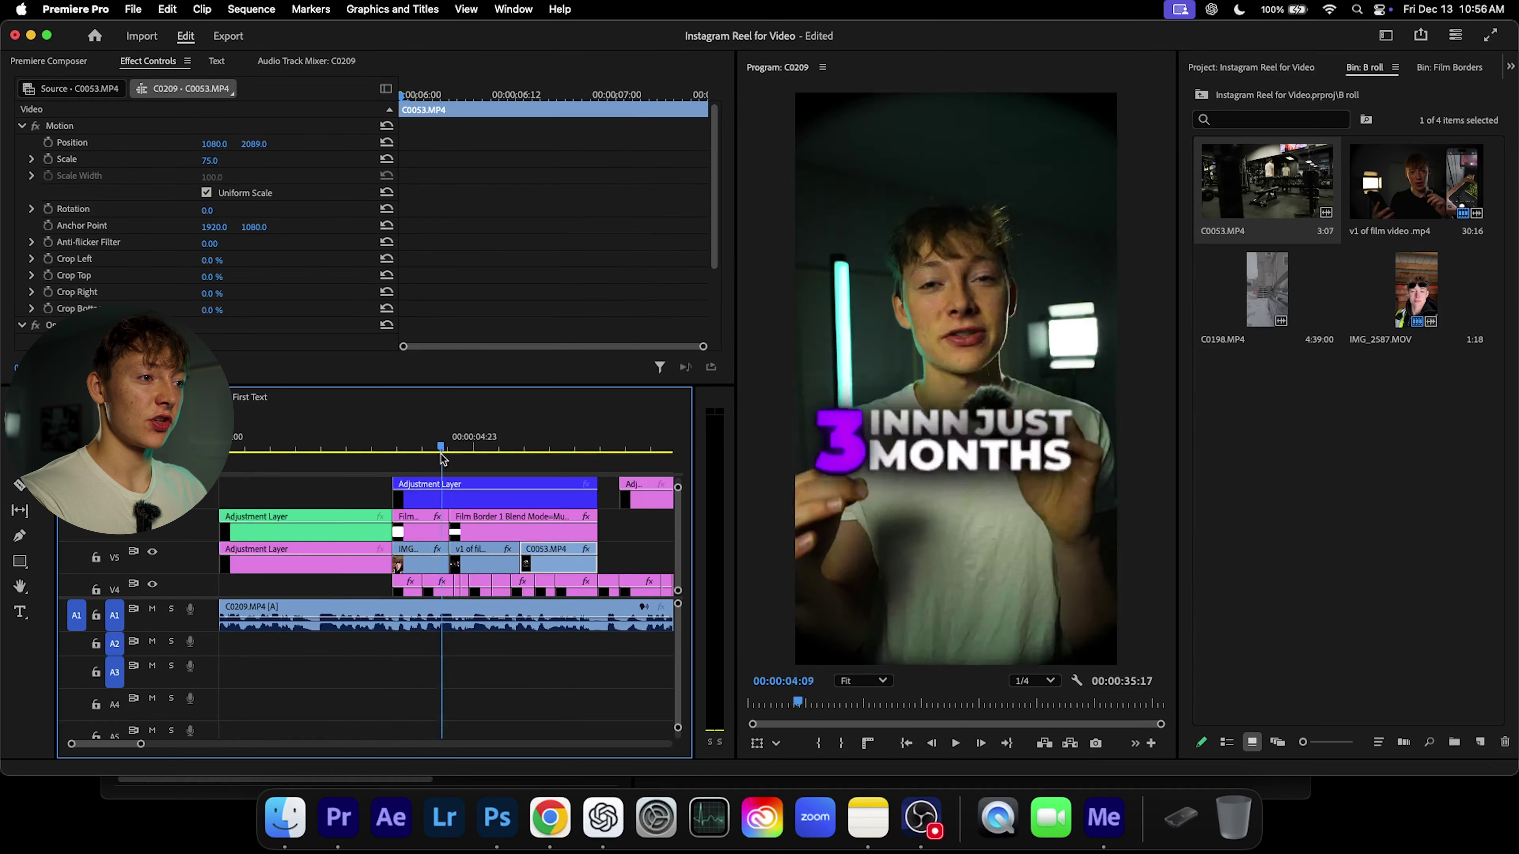
Step: Play back the bordered B-roll section and look over the arrangement of clips in the timeline
{"action": "key", "text": "space"}
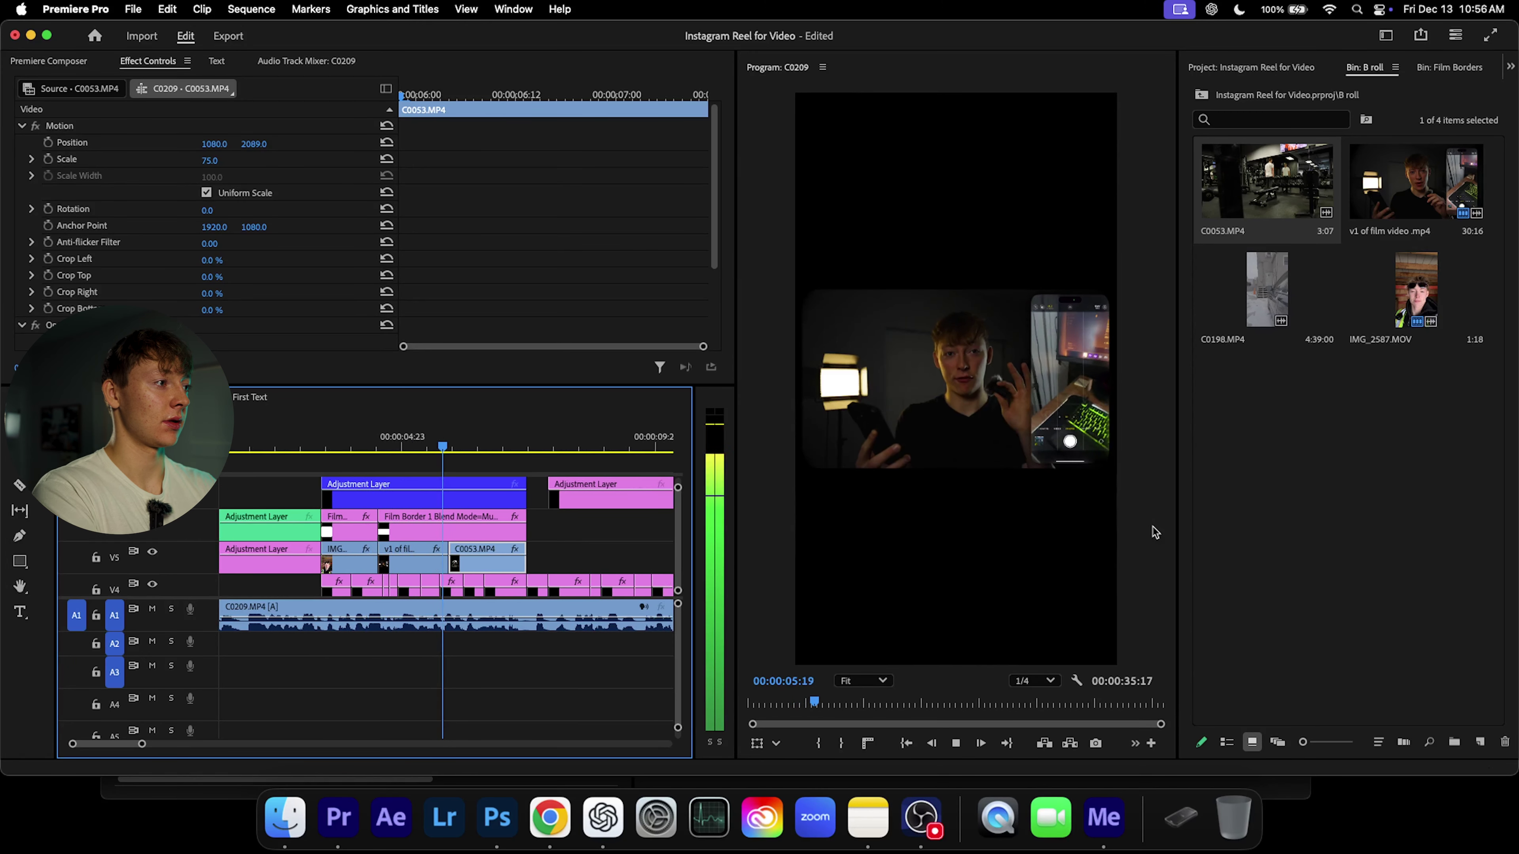
{"action": "key", "text": "space"}
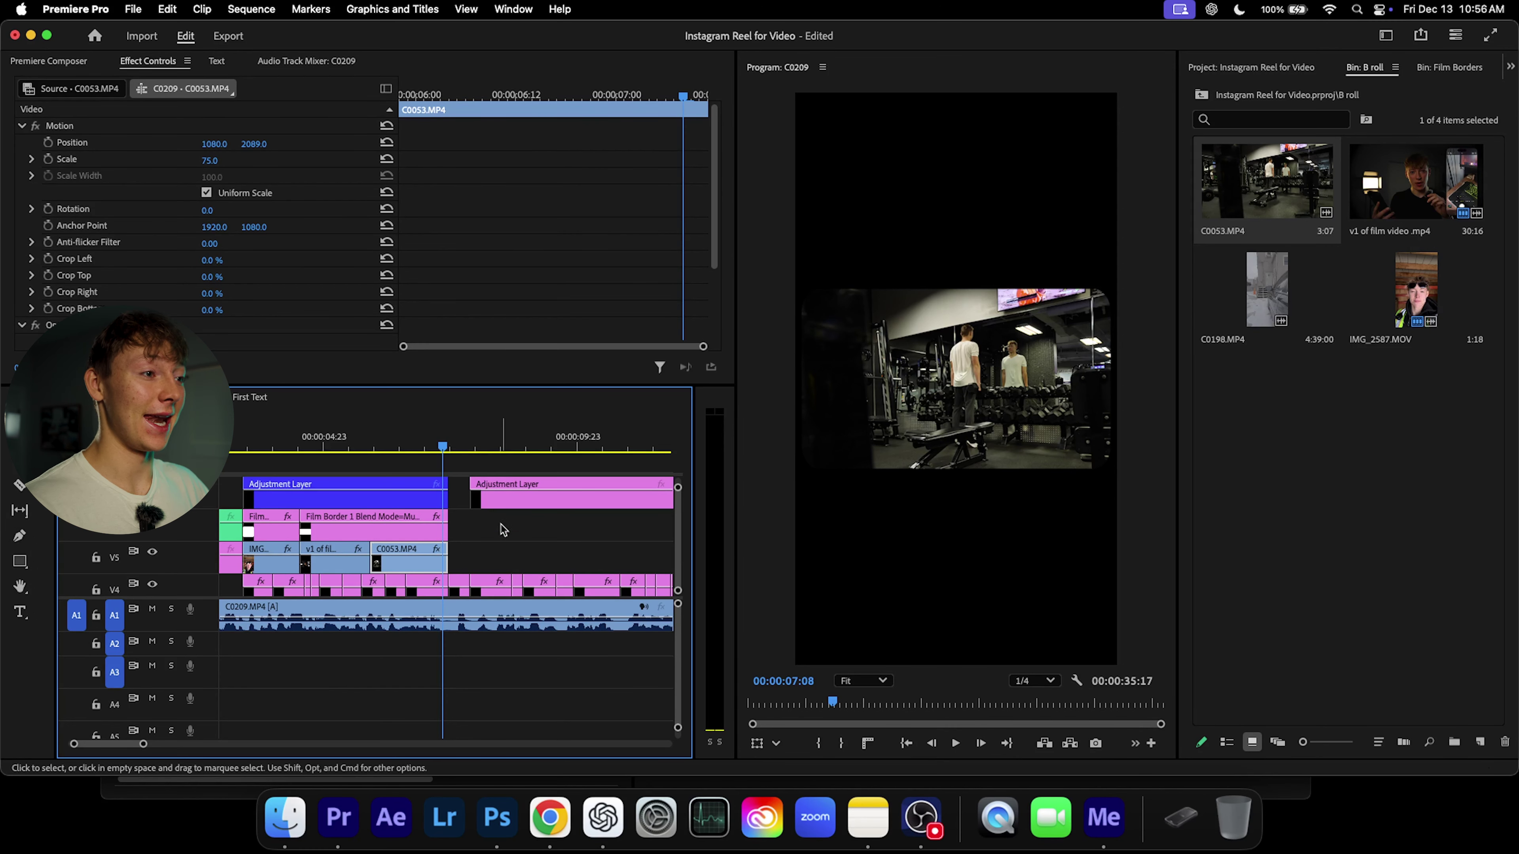
{"action": "scroll", "coordinate": [498, 527], "scroll_direction": "up", "scroll_amount": 2}
{"action": "scroll", "coordinate": [495, 526], "scroll_direction": "down", "scroll_amount": 3}
{"action": "scroll", "coordinate": [493, 525], "scroll_direction": "down", "scroll_amount": 3}
{"action": "scroll", "coordinate": [508, 527], "scroll_direction": "up", "scroll_amount": 2}
{"action": "scroll", "coordinate": [529, 529], "scroll_direction": "down", "scroll_amount": 2}
{"action": "scroll", "coordinate": [519, 521], "scroll_direction": "up", "scroll_amount": 2}
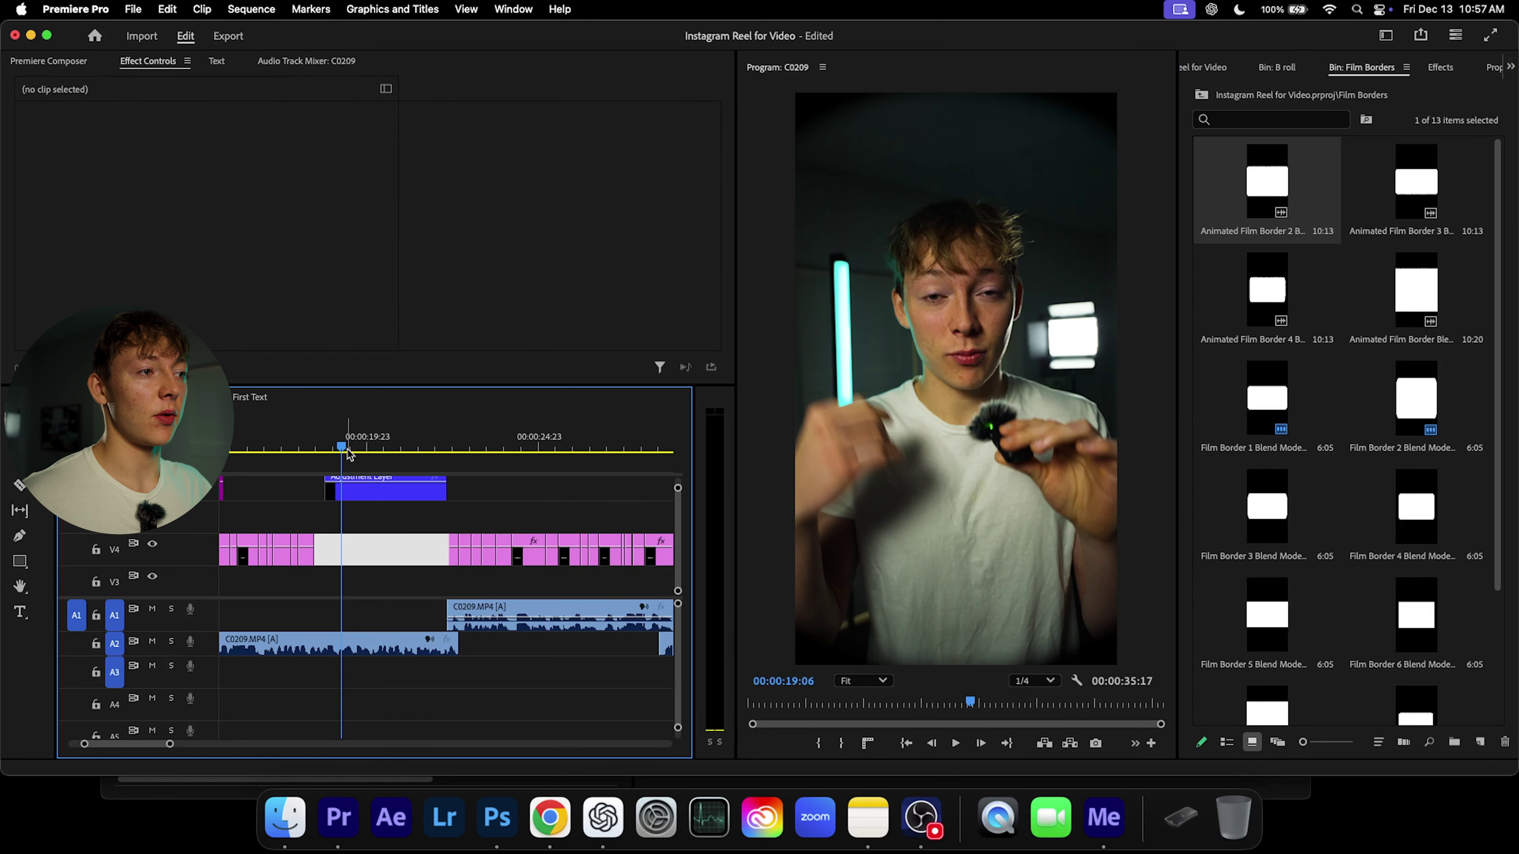
Step: Place the Animated Film Border 3 clip on V5 beneath the adjustment layer at about 00:00:19:03
{"action": "left_click", "coordinate": [333, 449]}
{"action": "left_click_drag", "start_coordinate": [333, 448], "coordinate": [344, 450]}
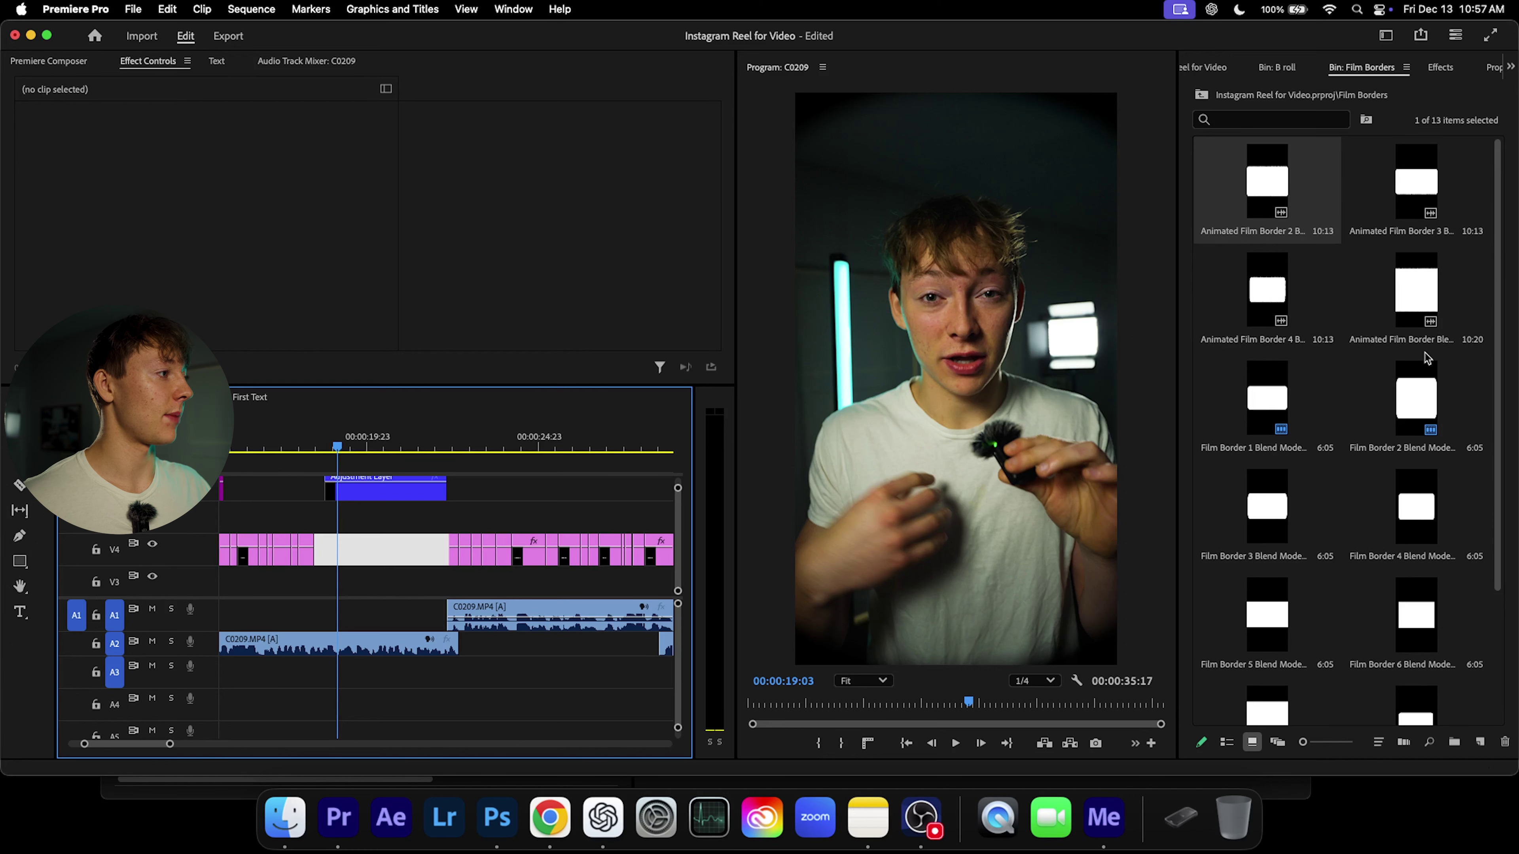
{"action": "left_click", "coordinate": [1385, 316]}
{"action": "left_click", "coordinate": [1393, 206]}
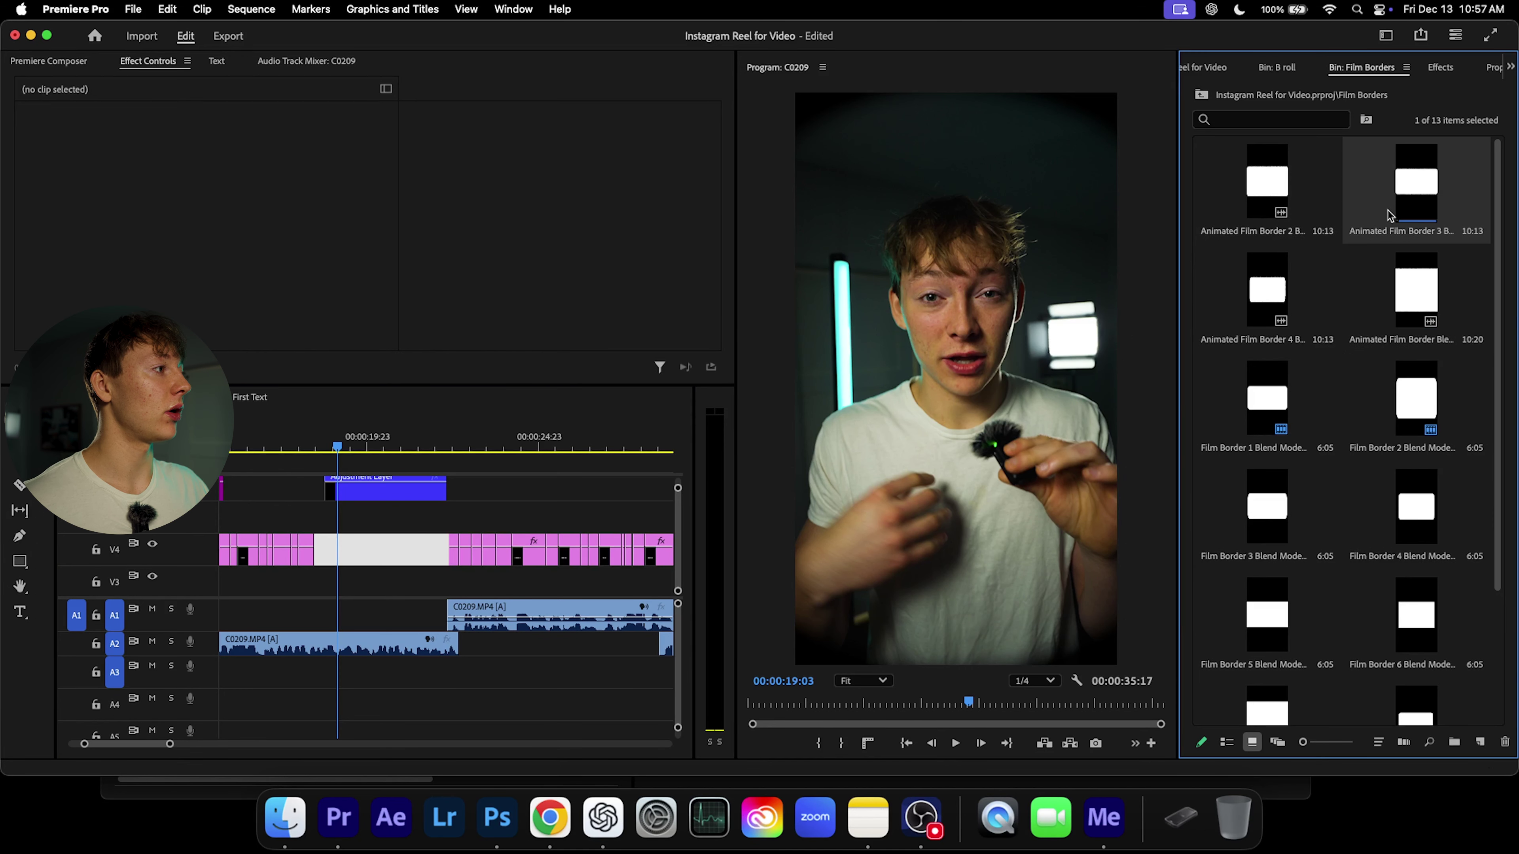
{"action": "left_click_drag", "start_coordinate": [1394, 204], "coordinate": [448, 520]}
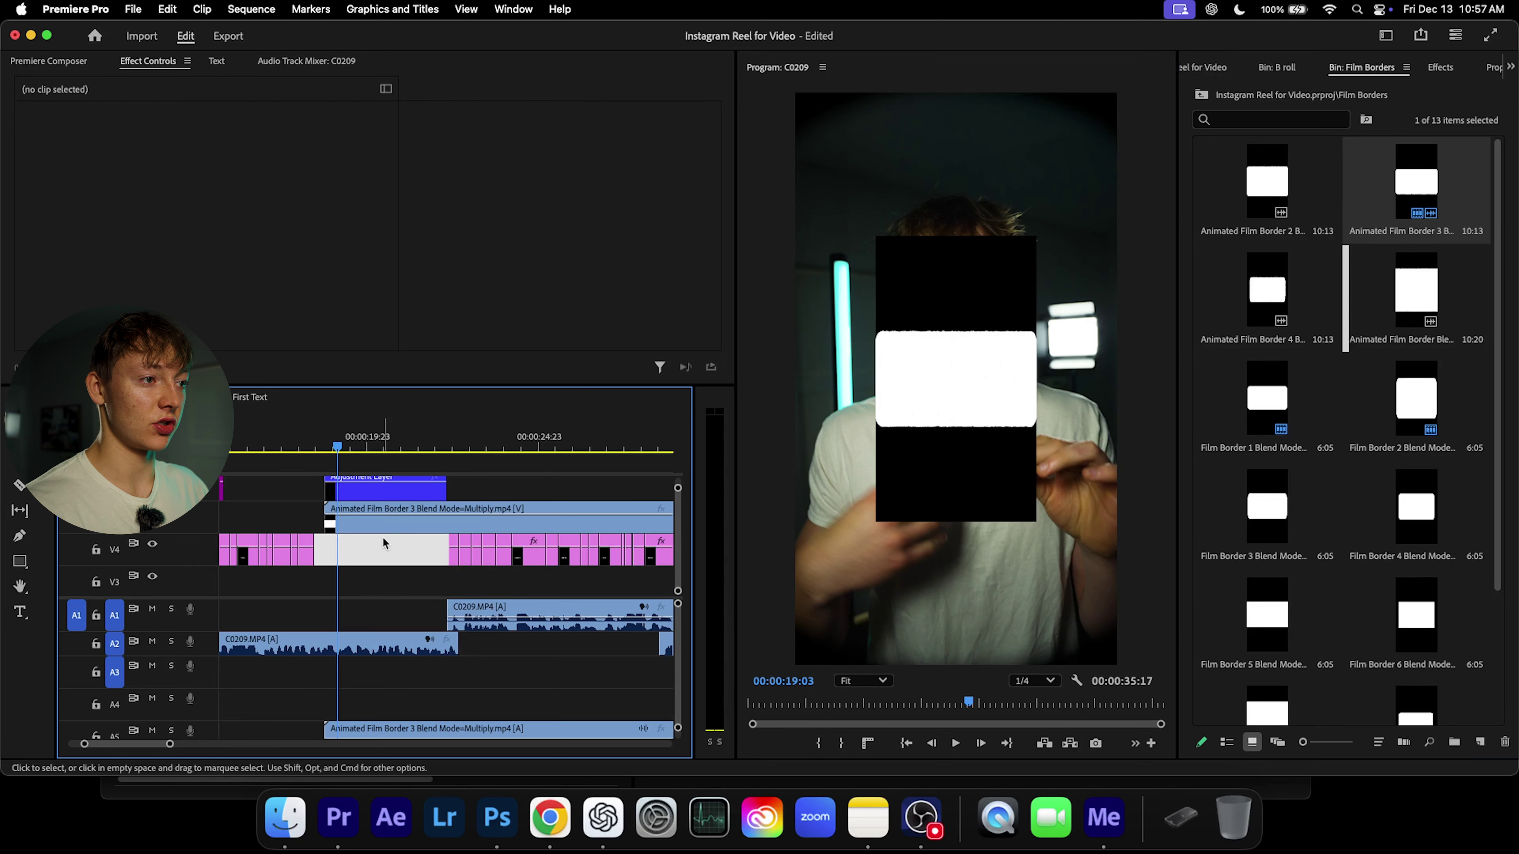
Step: Cut the Animated Film Border 3 clip at the end of the adjustment layer and delete the excess
{"action": "key", "text": "c"}
{"action": "left_click", "coordinate": [447, 523]}
{"action": "key", "text": "v"}
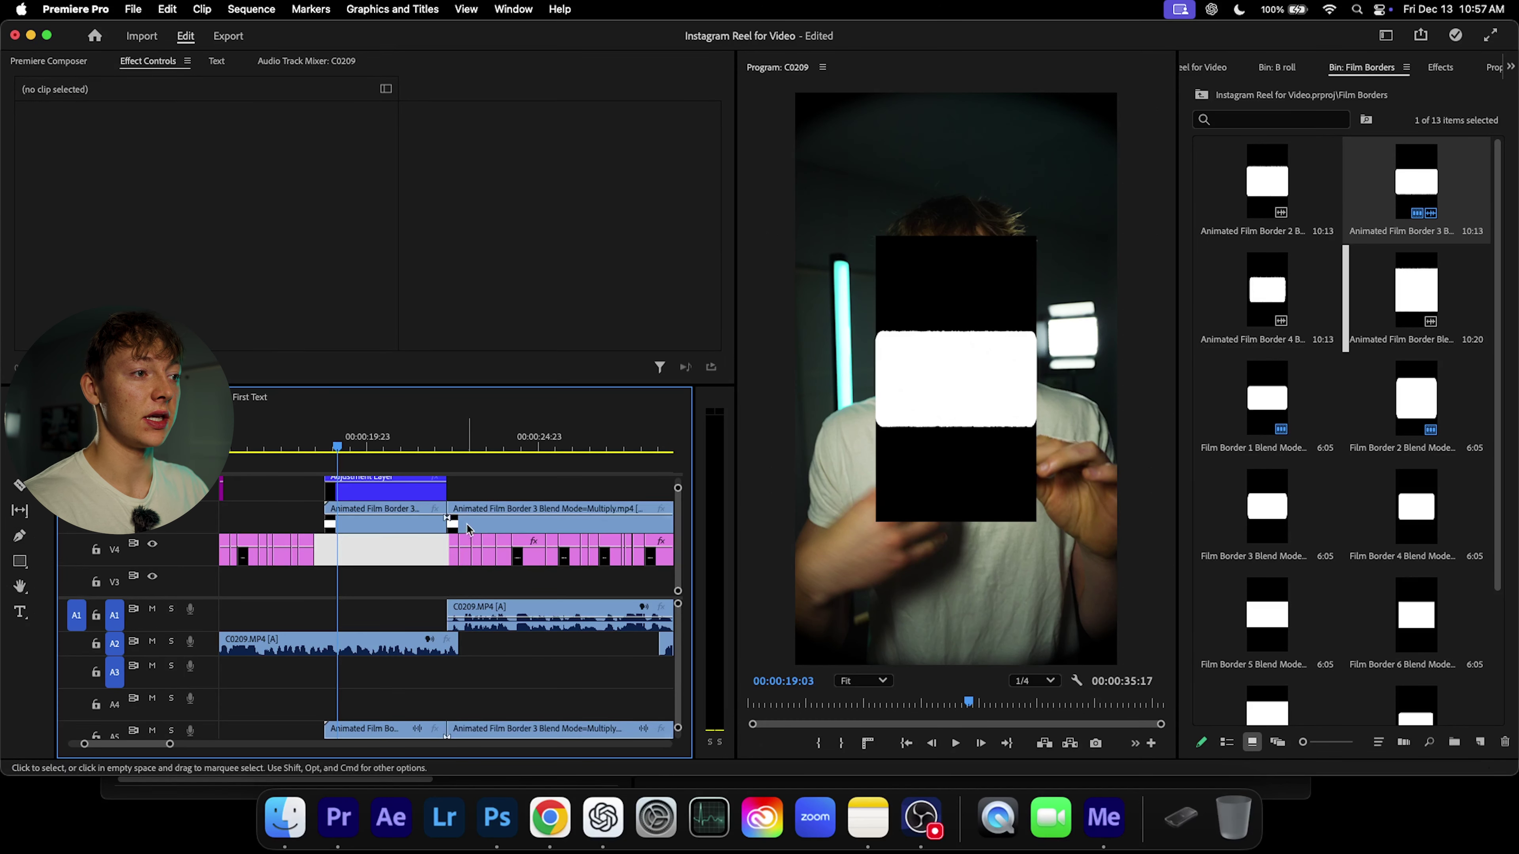
{"action": "left_click", "coordinate": [464, 523]}
{"action": "key", "text": "Delete"}
Step: Unlink the Animated Film Border 3 clip from its audio and delete the audio part on A5
{"action": "left_click", "coordinate": [426, 521]}
{"action": "right_click", "coordinate": [388, 520]}
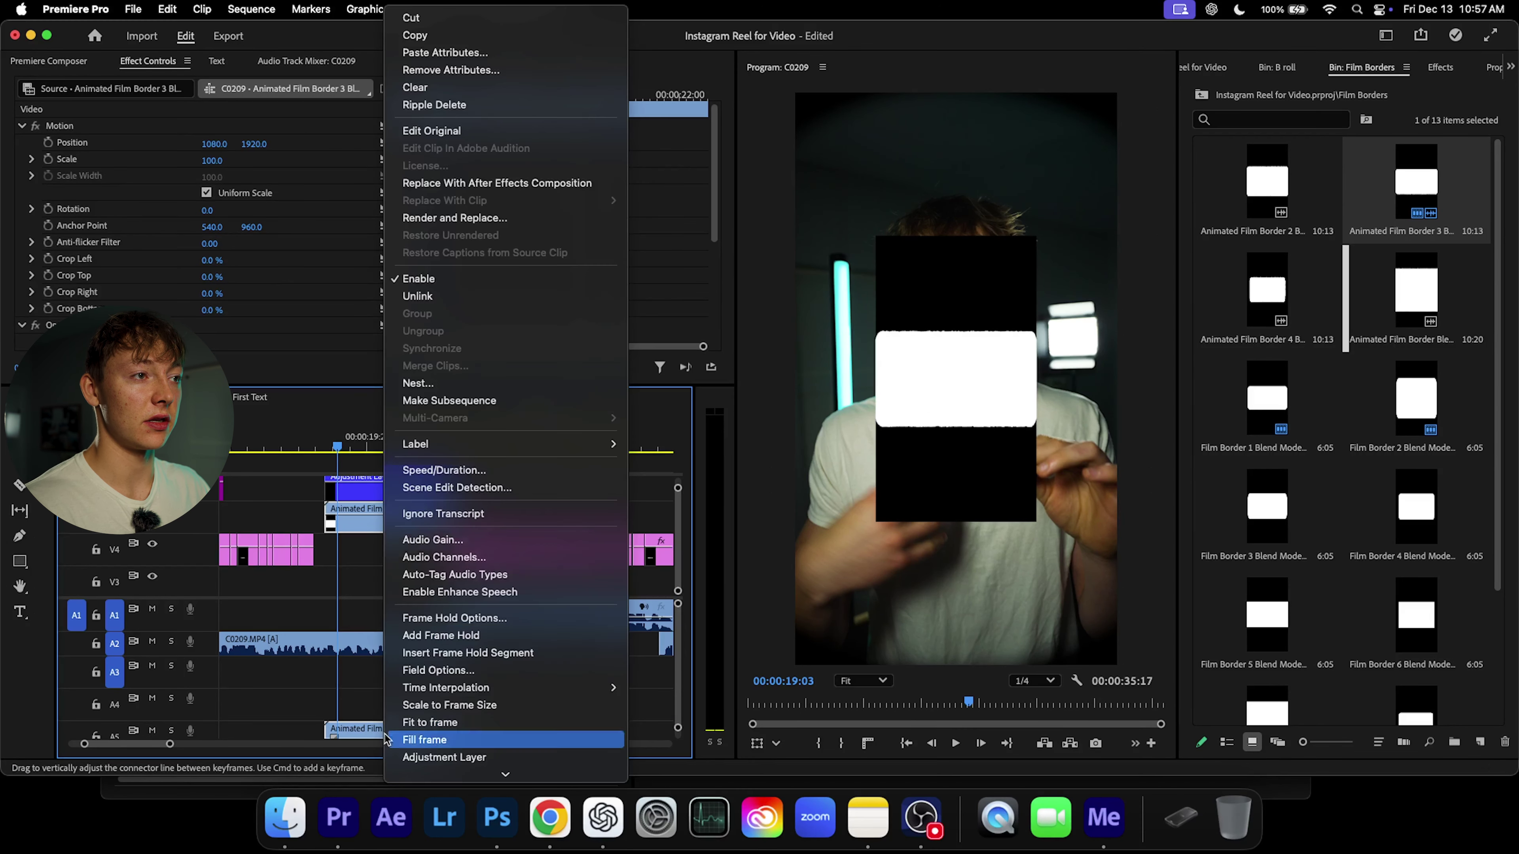
{"action": "left_click", "coordinate": [419, 278]}
{"action": "left_click", "coordinate": [366, 707]}
{"action": "key", "text": "Delete"}
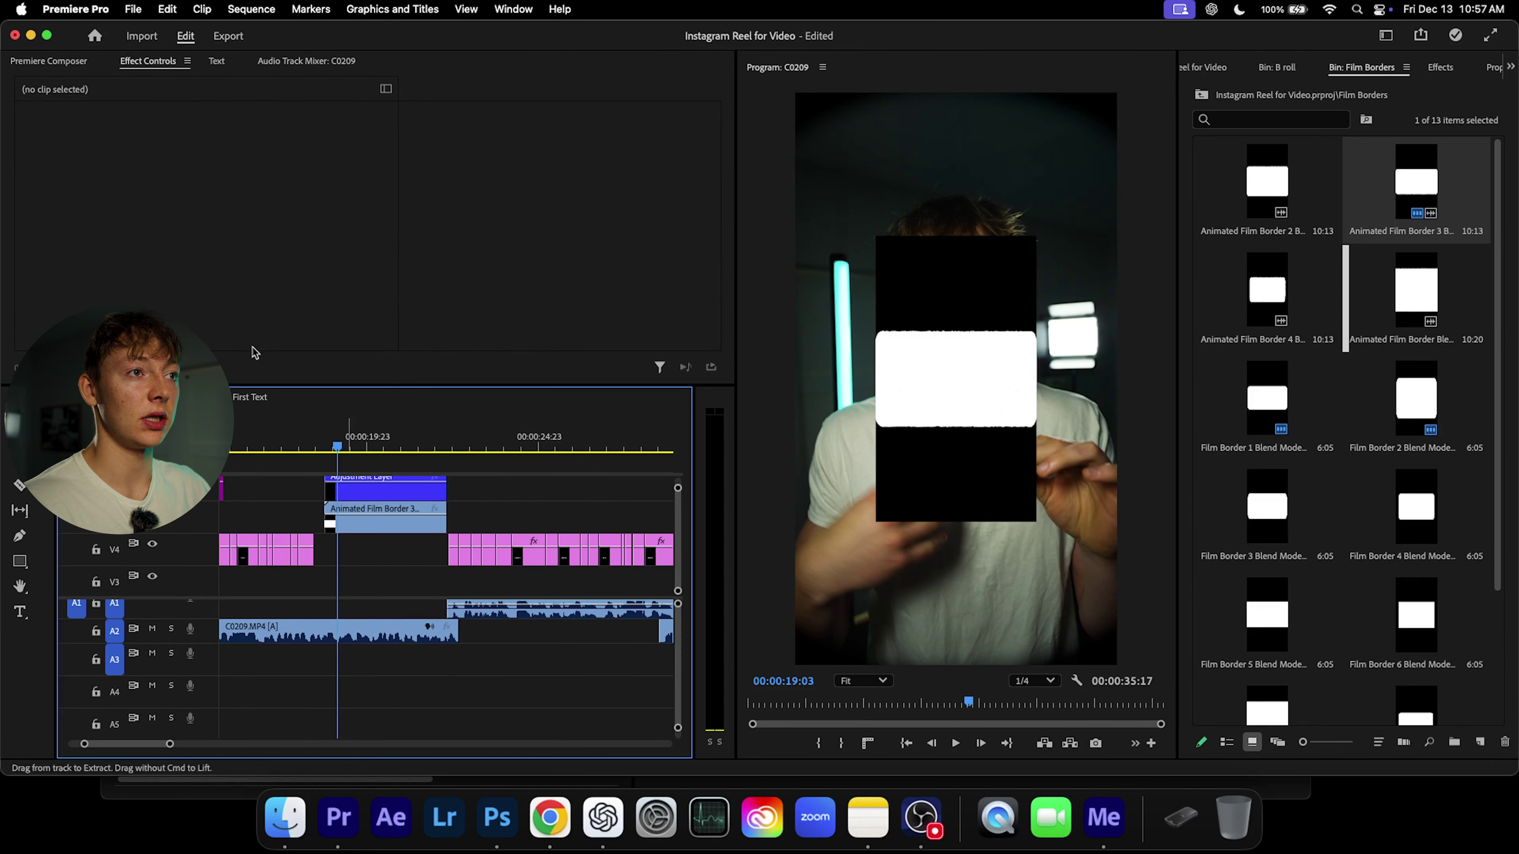
Step: Set the Animated Film Border 3 clip's scale to 200 and apply the ET - Cinematic Overlay Preset to it
{"action": "left_click", "coordinate": [367, 522]}
{"action": "left_click", "coordinate": [224, 159]}
{"action": "type", "text": "200"}
{"action": "key", "text": "Return"}
{"action": "left_click", "coordinate": [1438, 68]}
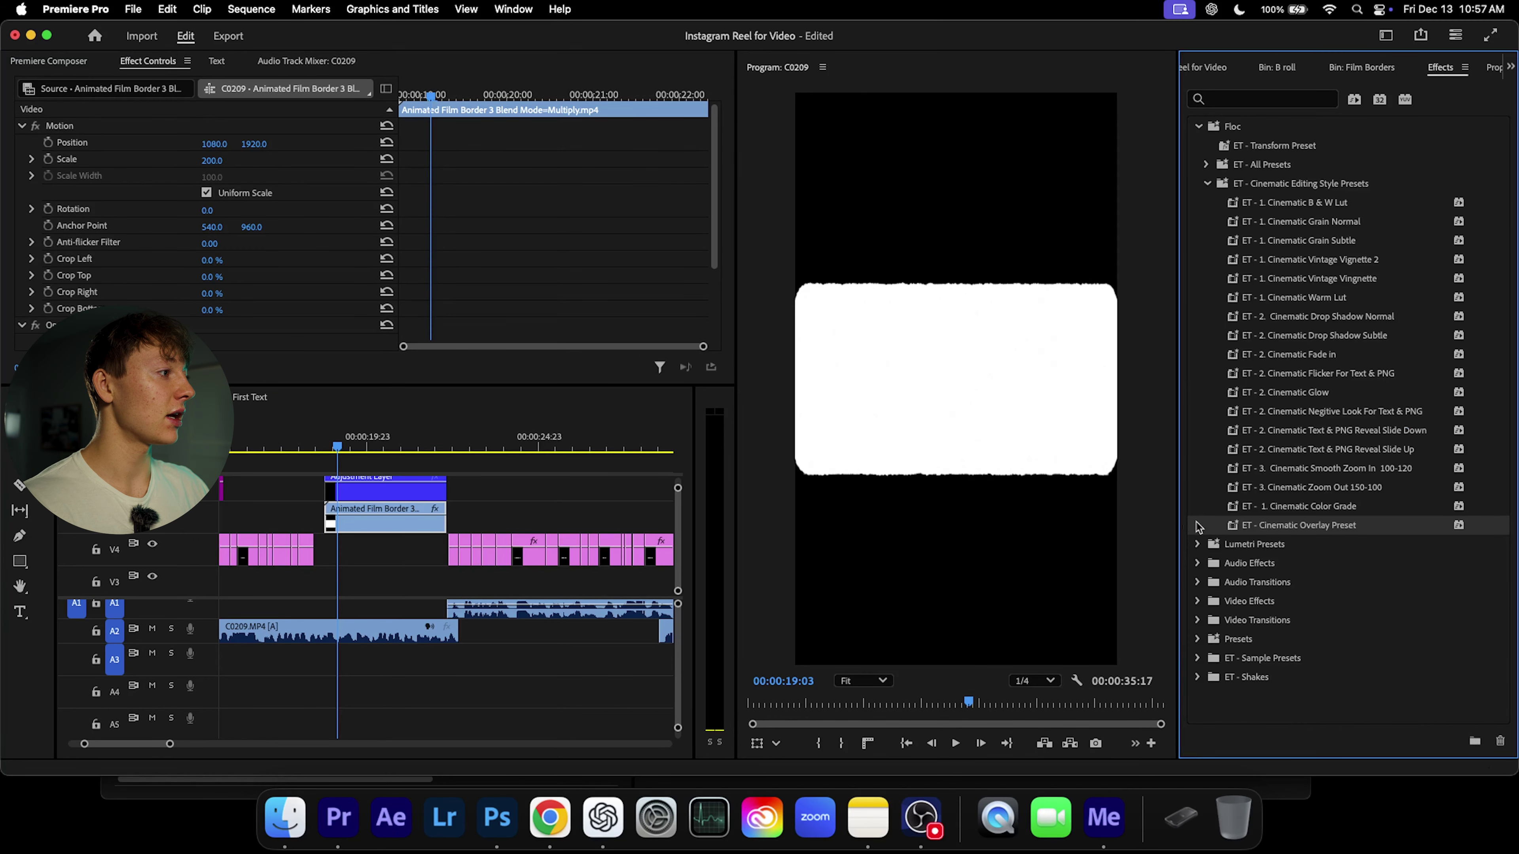
{"action": "left_click_drag", "start_coordinate": [1326, 530], "coordinate": [383, 519]}
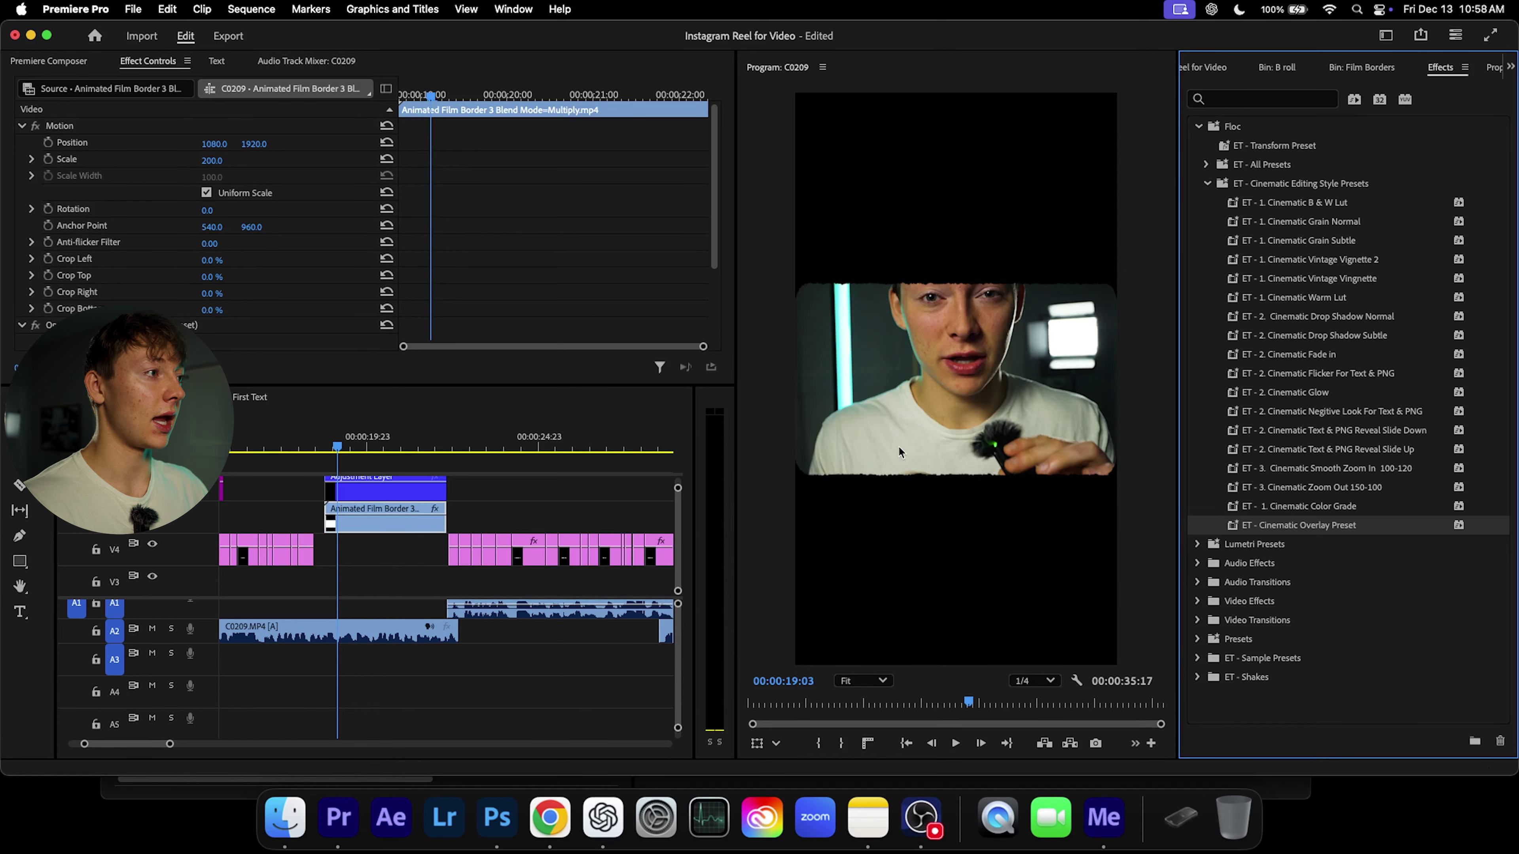
Step: Move the Animated Film Border 3 clip and the adjustment layer above it up one track, and open the B roll bin
{"action": "left_click", "coordinate": [389, 557]}
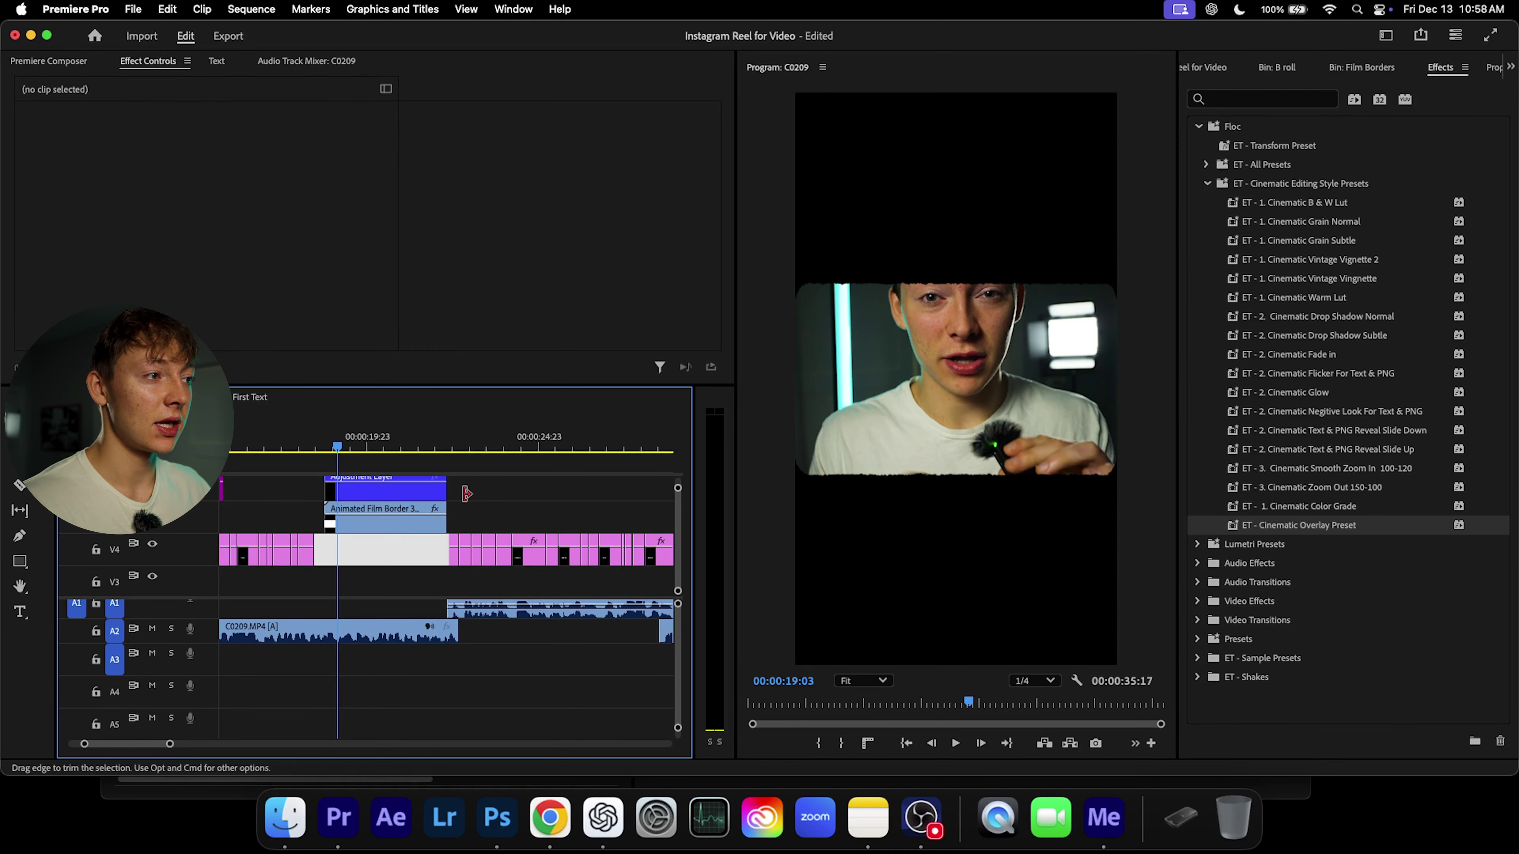
{"action": "scroll", "coordinate": [389, 557], "scroll_direction": "up", "scroll_amount": 1}
{"action": "left_click_drag", "start_coordinate": [444, 512], "coordinate": [495, 509]}
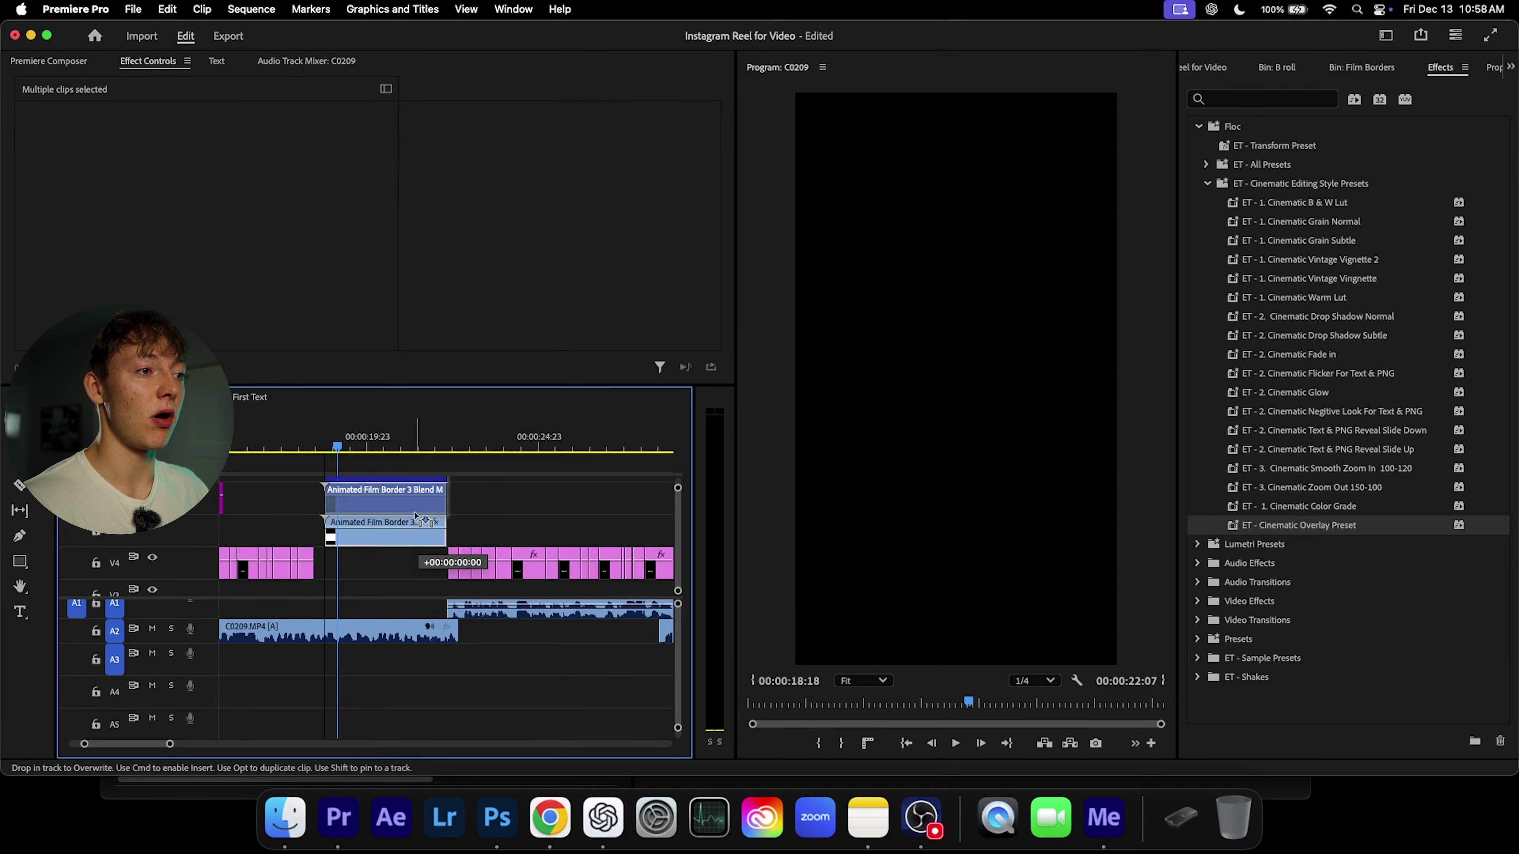
{"action": "left_click", "coordinate": [1277, 67]}
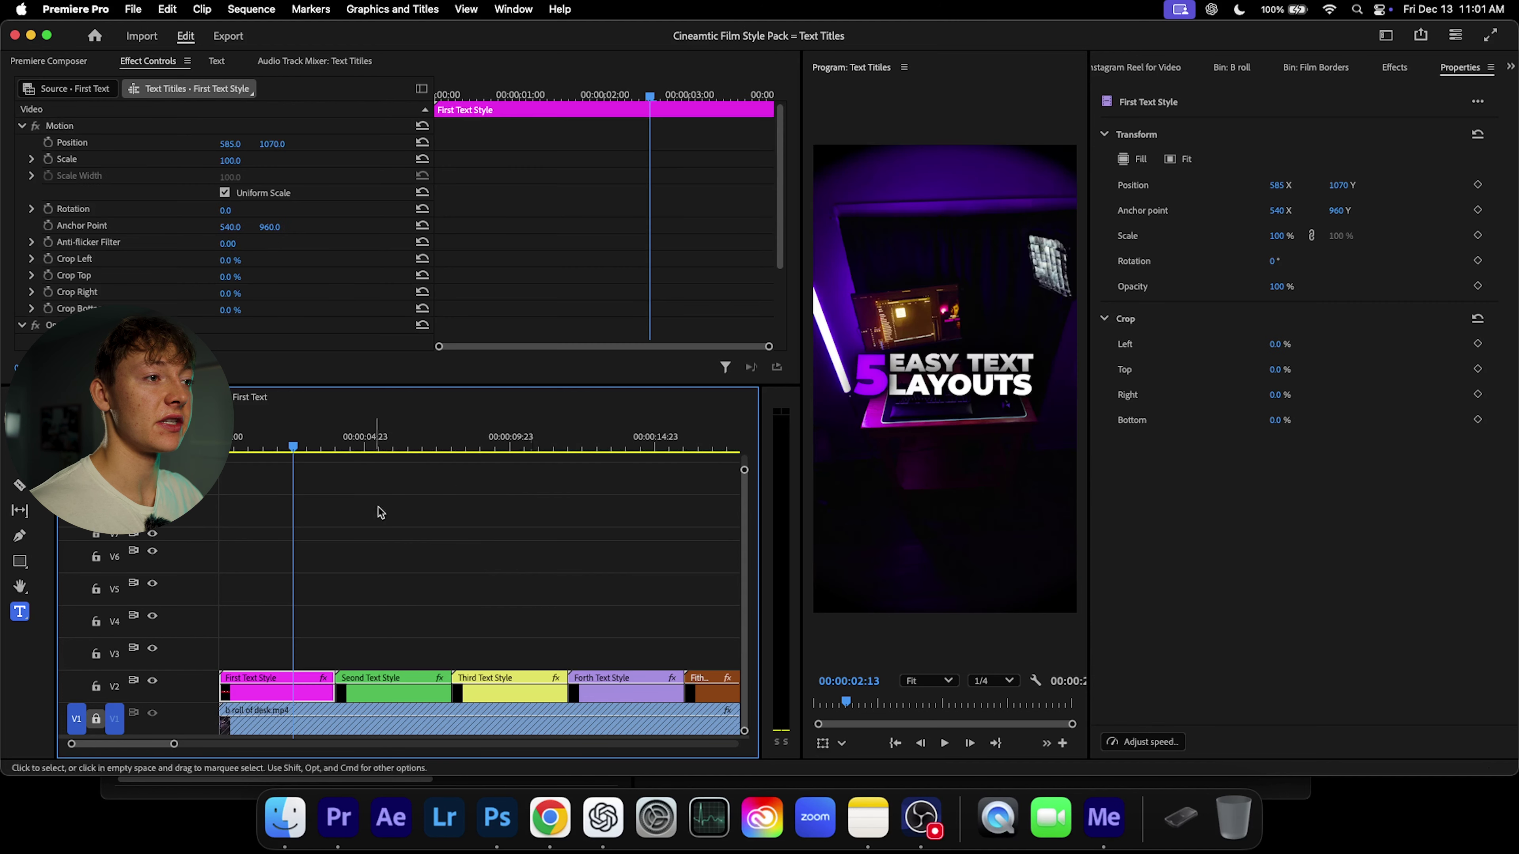
Step: Play through the sample text layouts in the Text Titles sequence and return to the C0209 sequence
{"action": "left_click", "coordinate": [302, 473]}
{"action": "left_click_drag", "start_coordinate": [486, 446], "coordinate": [488, 445]}
{"action": "key", "text": "space"}
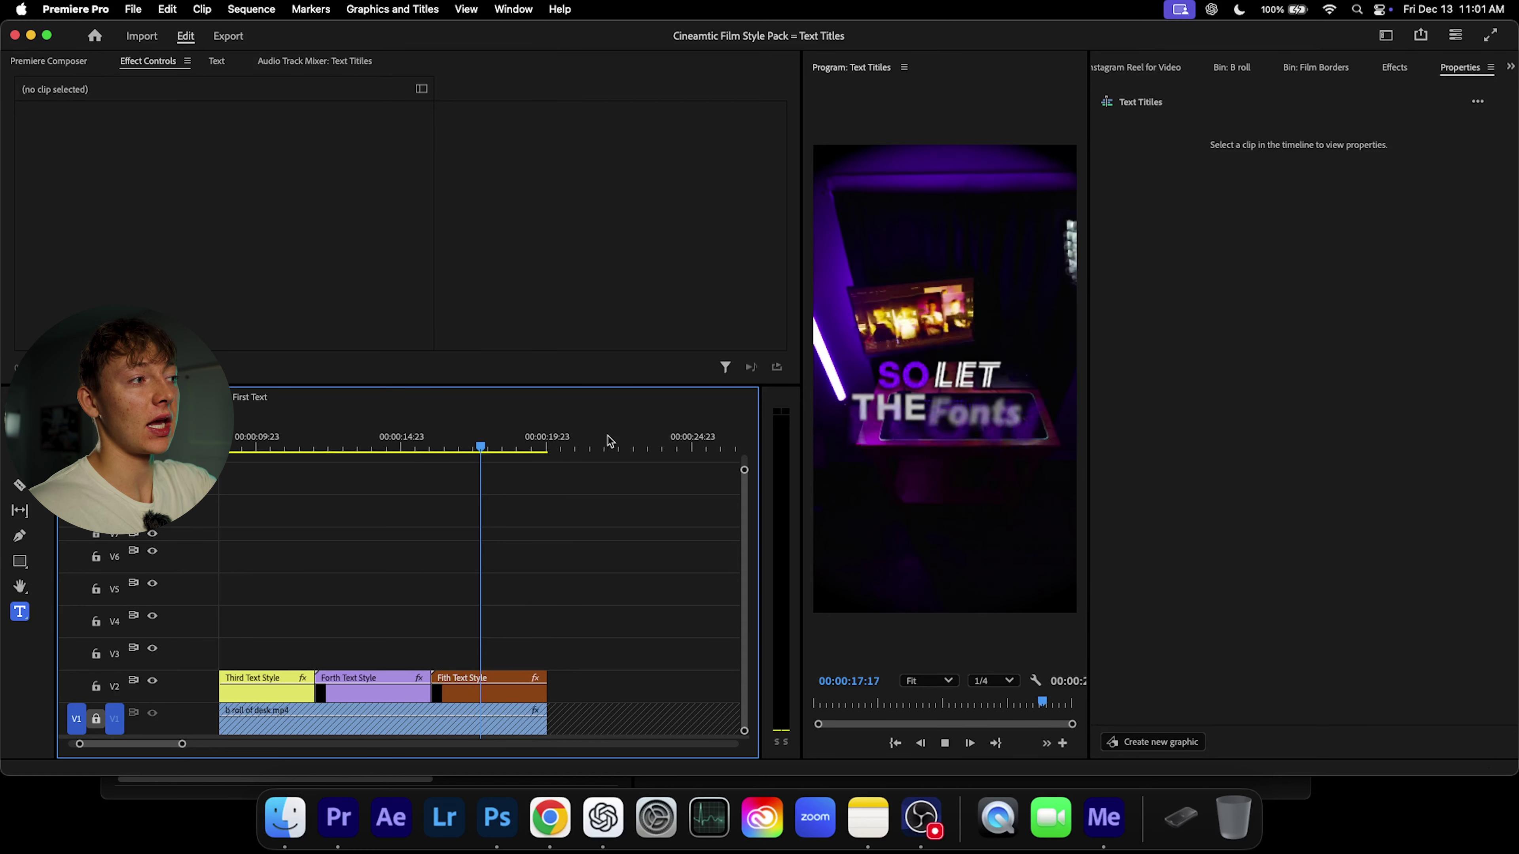
{"action": "key", "text": "space"}
{"action": "left_click", "coordinate": [180, 397]}
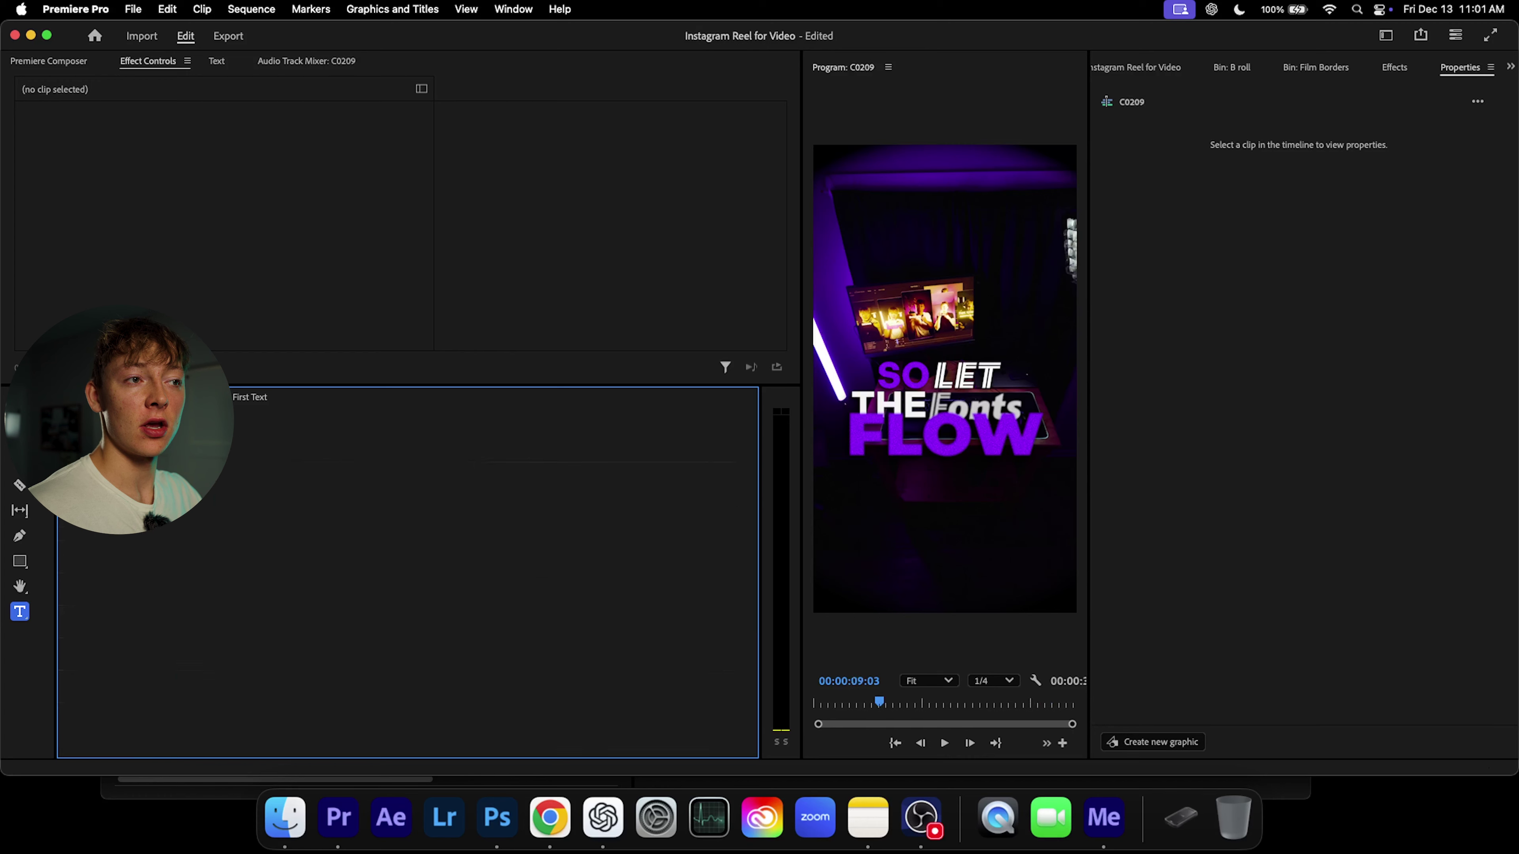
Step: Stack the caption clips "the", "biggest", "key" and "factor" on V4, V5, V6 and V7 at their original times
{"action": "left_click_drag", "start_coordinate": [476, 443], "coordinate": [307, 450]}
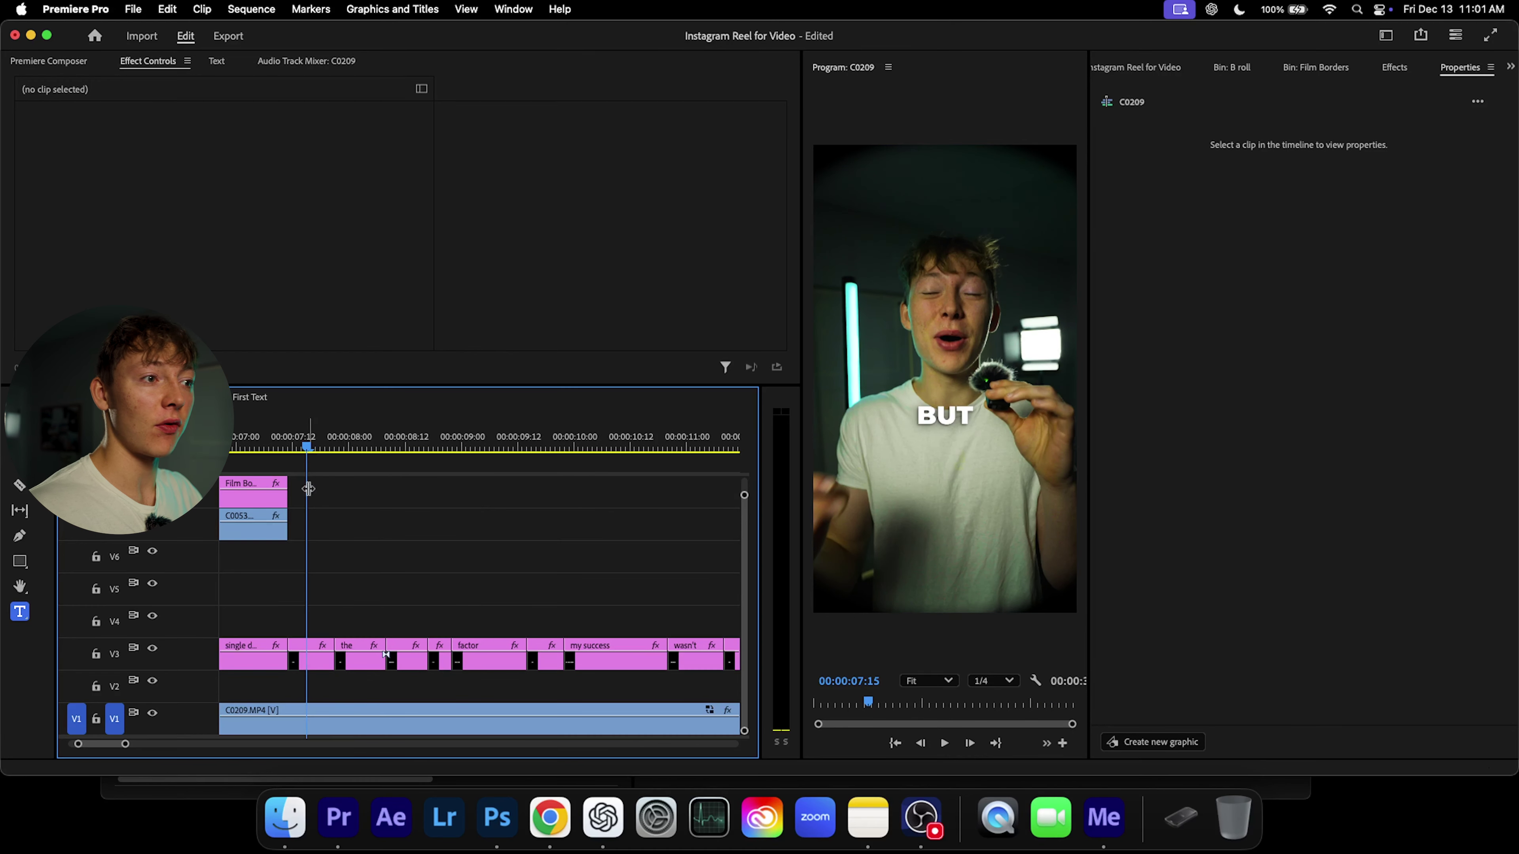
{"action": "left_click", "coordinate": [353, 654]}
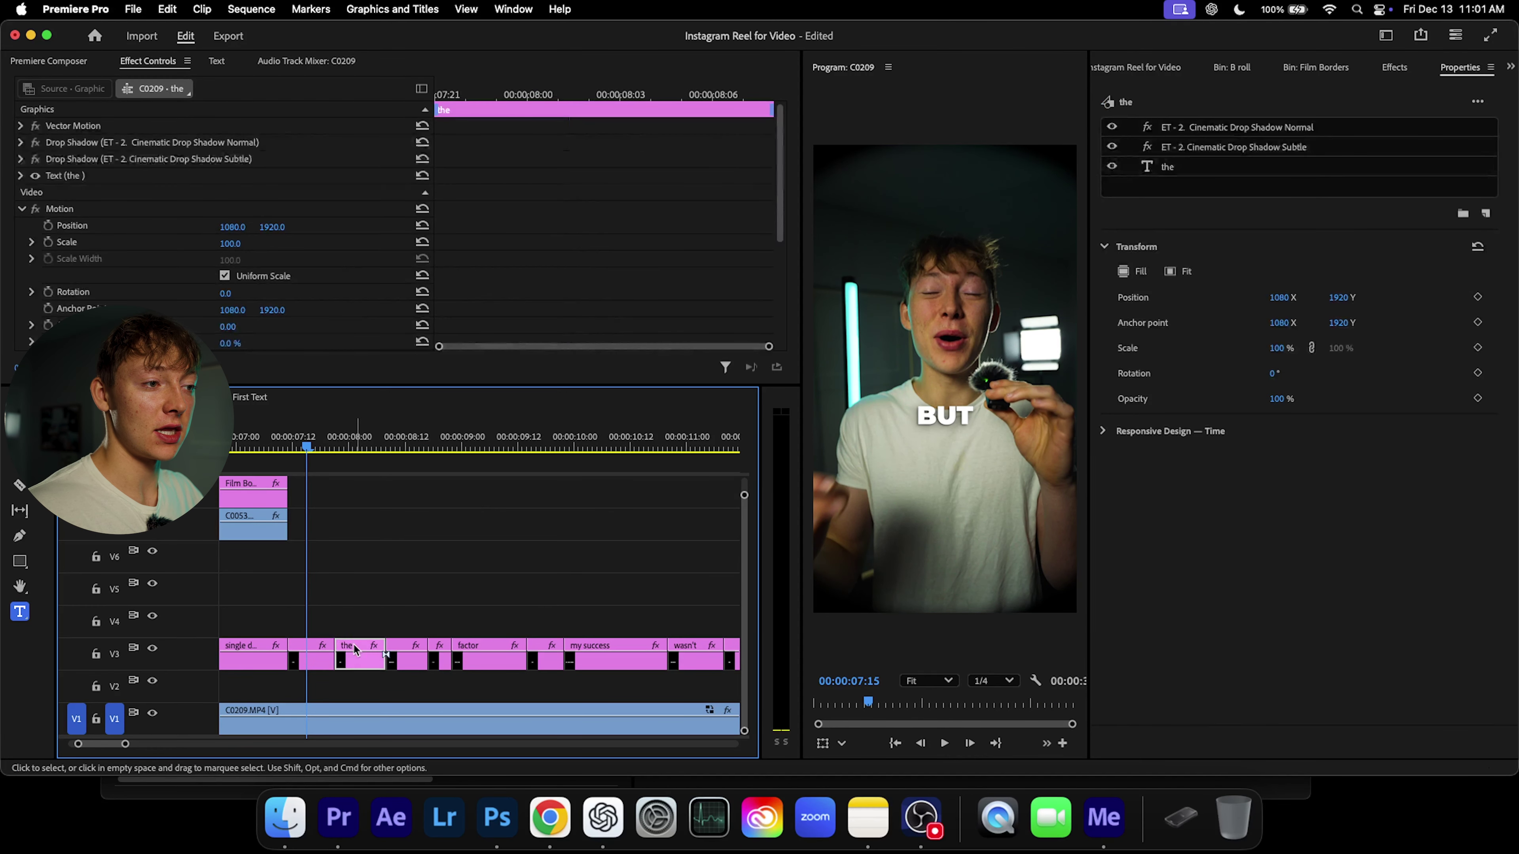
{"action": "left_click_drag", "start_coordinate": [355, 649], "coordinate": [355, 616]}
{"action": "left_click_drag", "start_coordinate": [409, 660], "coordinate": [410, 596]}
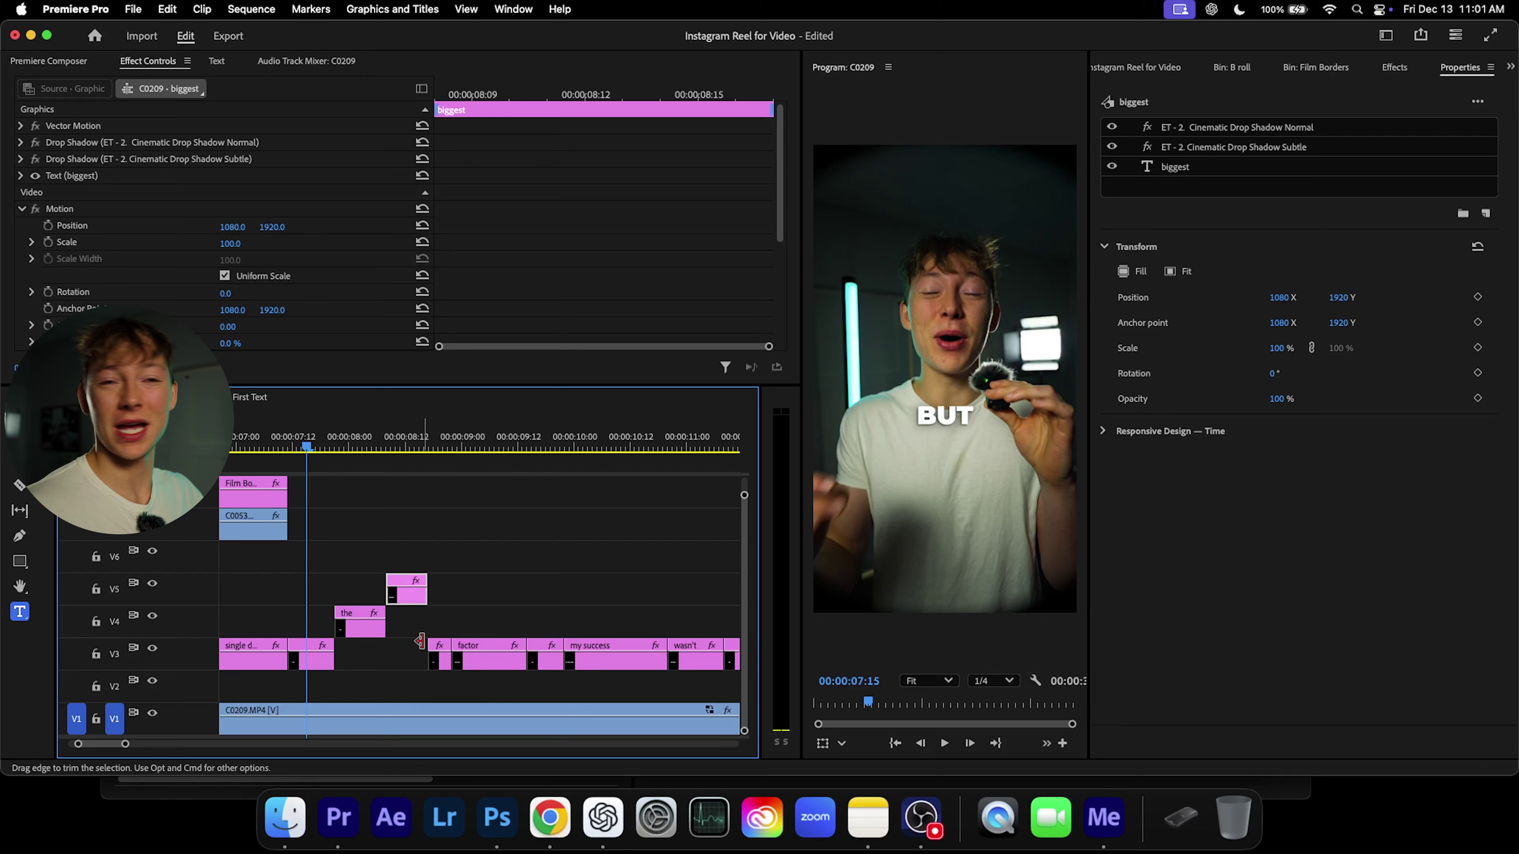
{"action": "left_click_drag", "start_coordinate": [441, 661], "coordinate": [438, 569]}
{"action": "left_click_drag", "start_coordinate": [485, 647], "coordinate": [485, 516]}
Step: Extend the "But", "the", "biggest" and "key" caption clips to end together with "factor" and play the stack
{"action": "left_click_drag", "start_coordinate": [332, 659], "coordinate": [526, 658]}
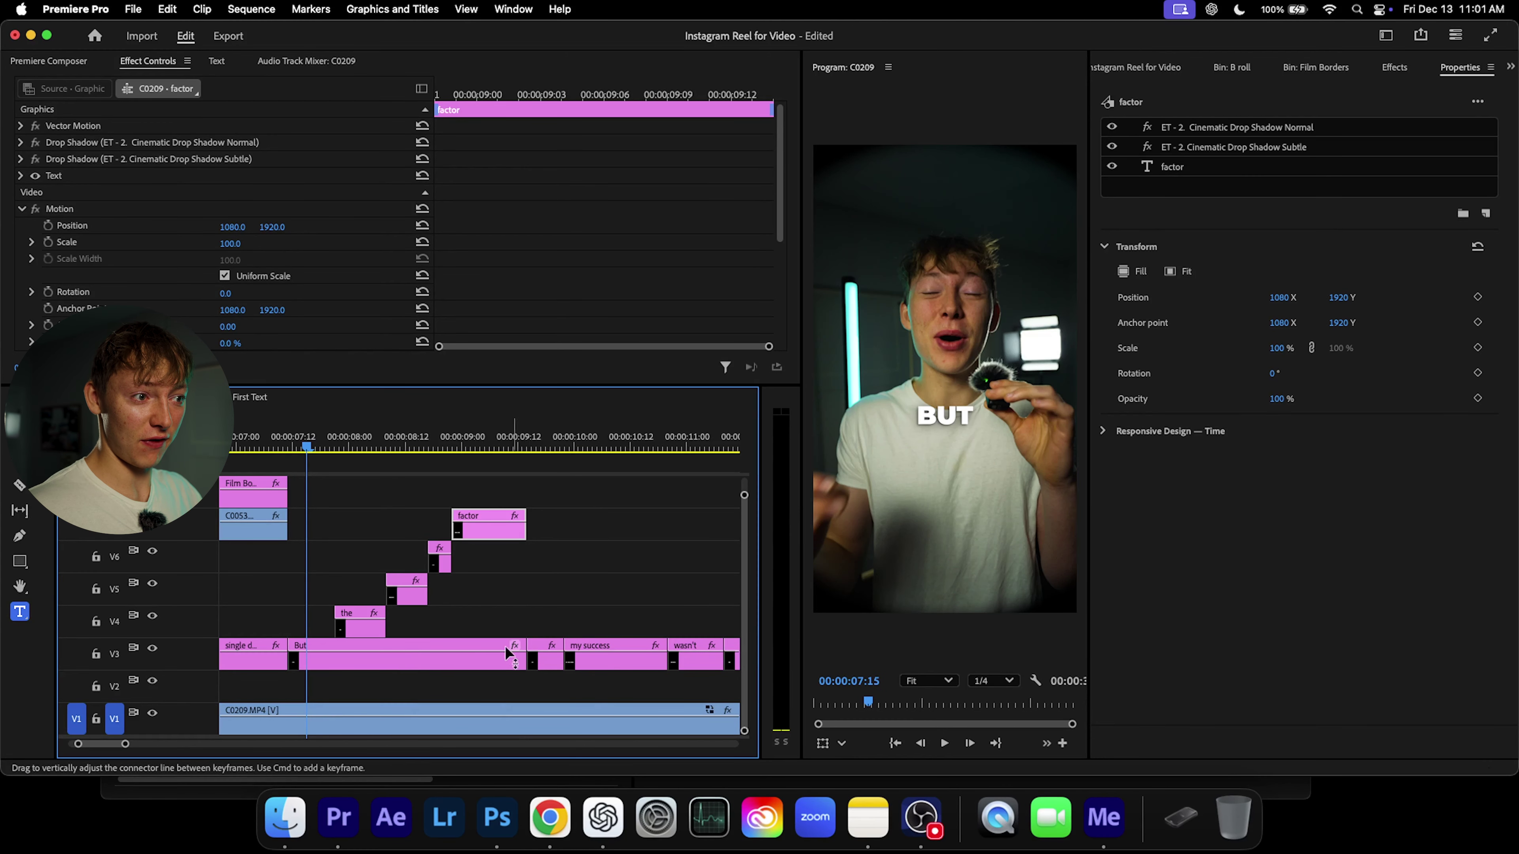
{"action": "left_click_drag", "start_coordinate": [384, 622], "coordinate": [526, 622]}
{"action": "left_click_drag", "start_coordinate": [427, 589], "coordinate": [526, 588]}
{"action": "left_click_drag", "start_coordinate": [450, 558], "coordinate": [528, 557]}
{"action": "key", "text": "space"}
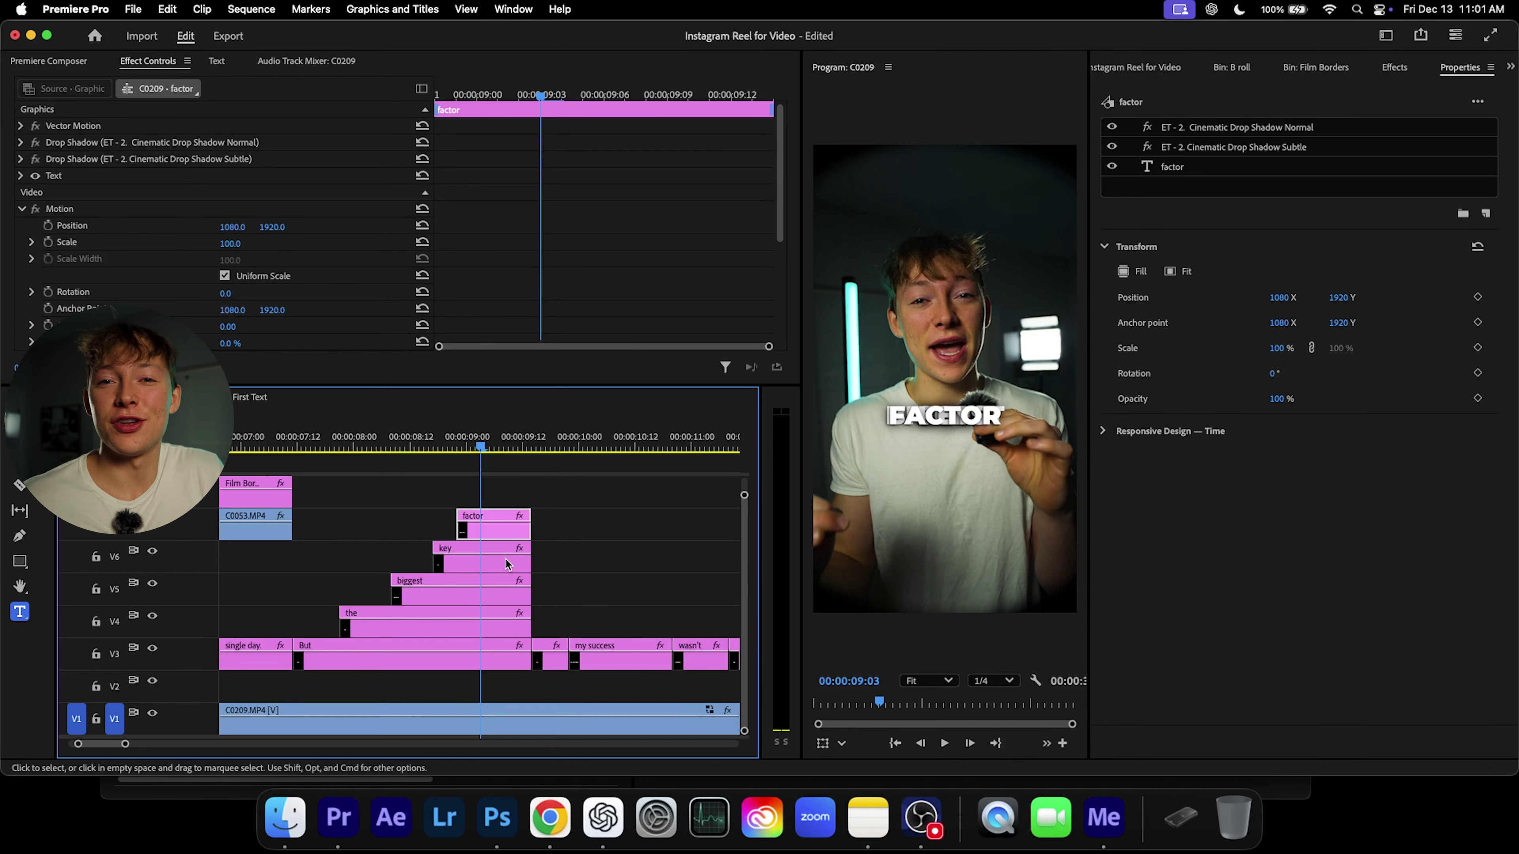
Step: Enlarge the "But" caption's text and position it at X -87, Y 1533
{"action": "left_click_drag", "start_coordinate": [445, 444], "coordinate": [330, 467]}
{"action": "left_click", "coordinate": [351, 636]}
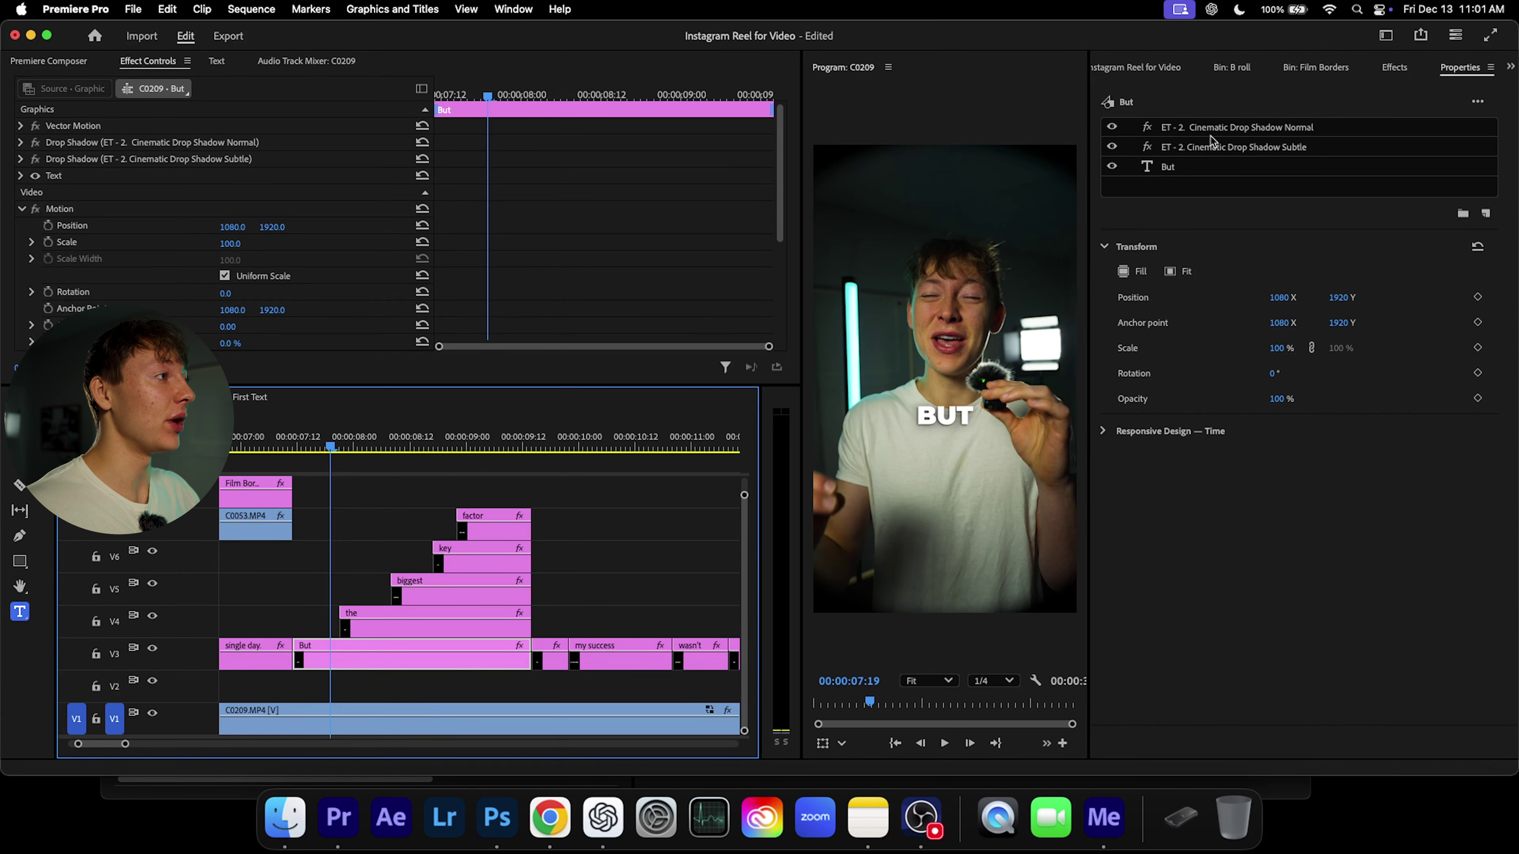
{"action": "left_click", "coordinate": [1189, 174]}
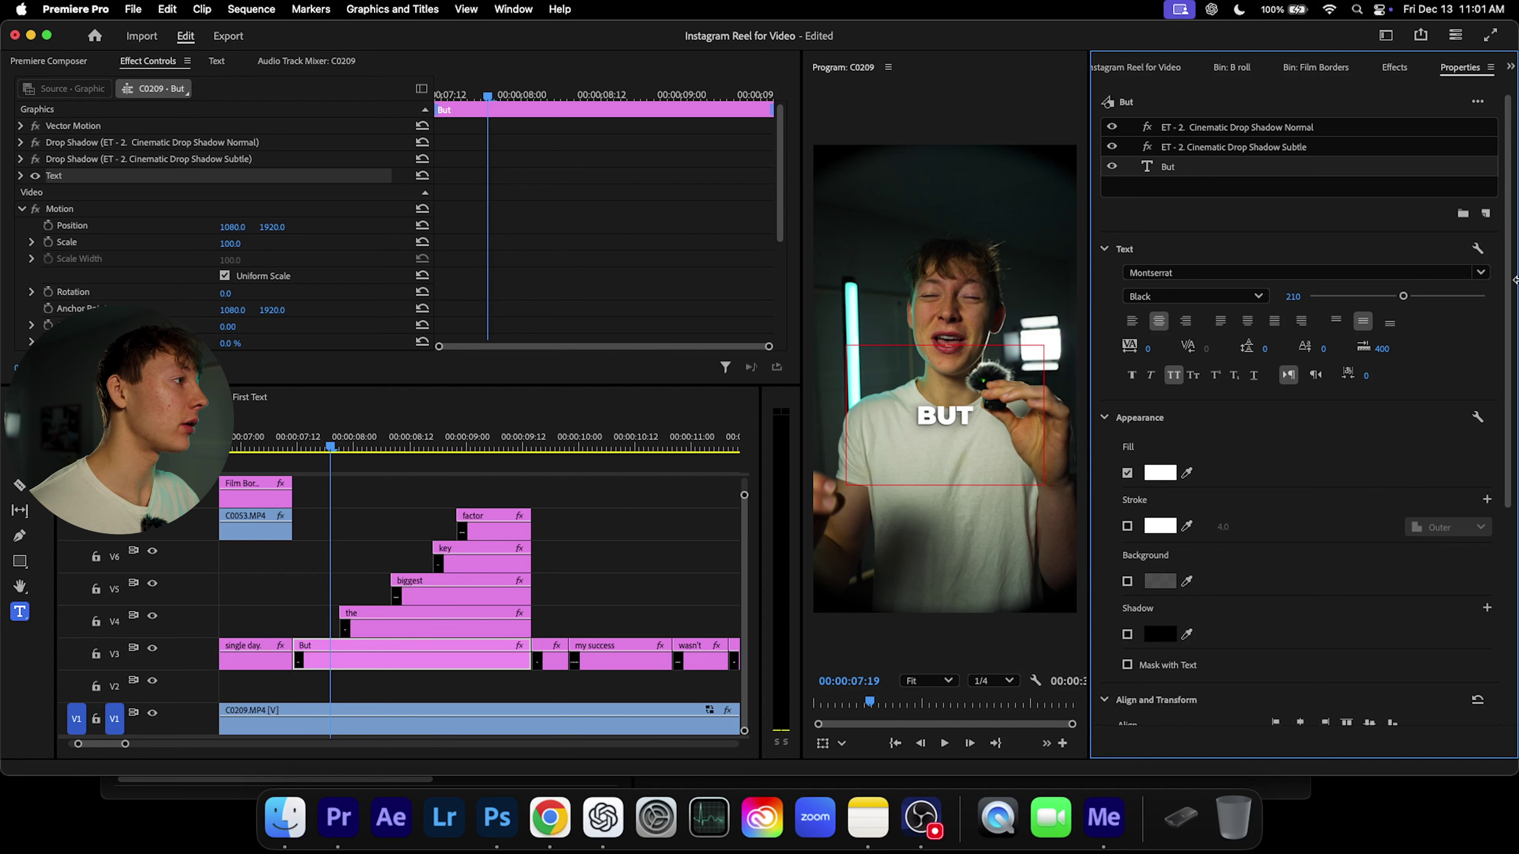
{"action": "left_click_drag", "start_coordinate": [1404, 299], "coordinate": [1452, 296]}
{"action": "scroll", "coordinate": [1274, 474], "scroll_direction": "down", "scroll_amount": 3}
{"action": "scroll", "coordinate": [1288, 336], "scroll_direction": "up", "scroll_amount": 3}
{"action": "scroll", "coordinate": [1268, 532], "scroll_direction": "down", "scroll_amount": 5}
{"action": "mouse_move", "coordinate": [1266, 480]}
{"action": "left_mouse_down"}
{"action": "mouse_move", "coordinate": [1175, 482]}
{"action": "mouse_move", "coordinate": [1312, 482]}
{"action": "mouse_move", "coordinate": [1285, 482]}
{"action": "left_mouse_up"}
{"action": "left_click_drag", "start_coordinate": [1276, 482], "coordinate": [1233, 482]}
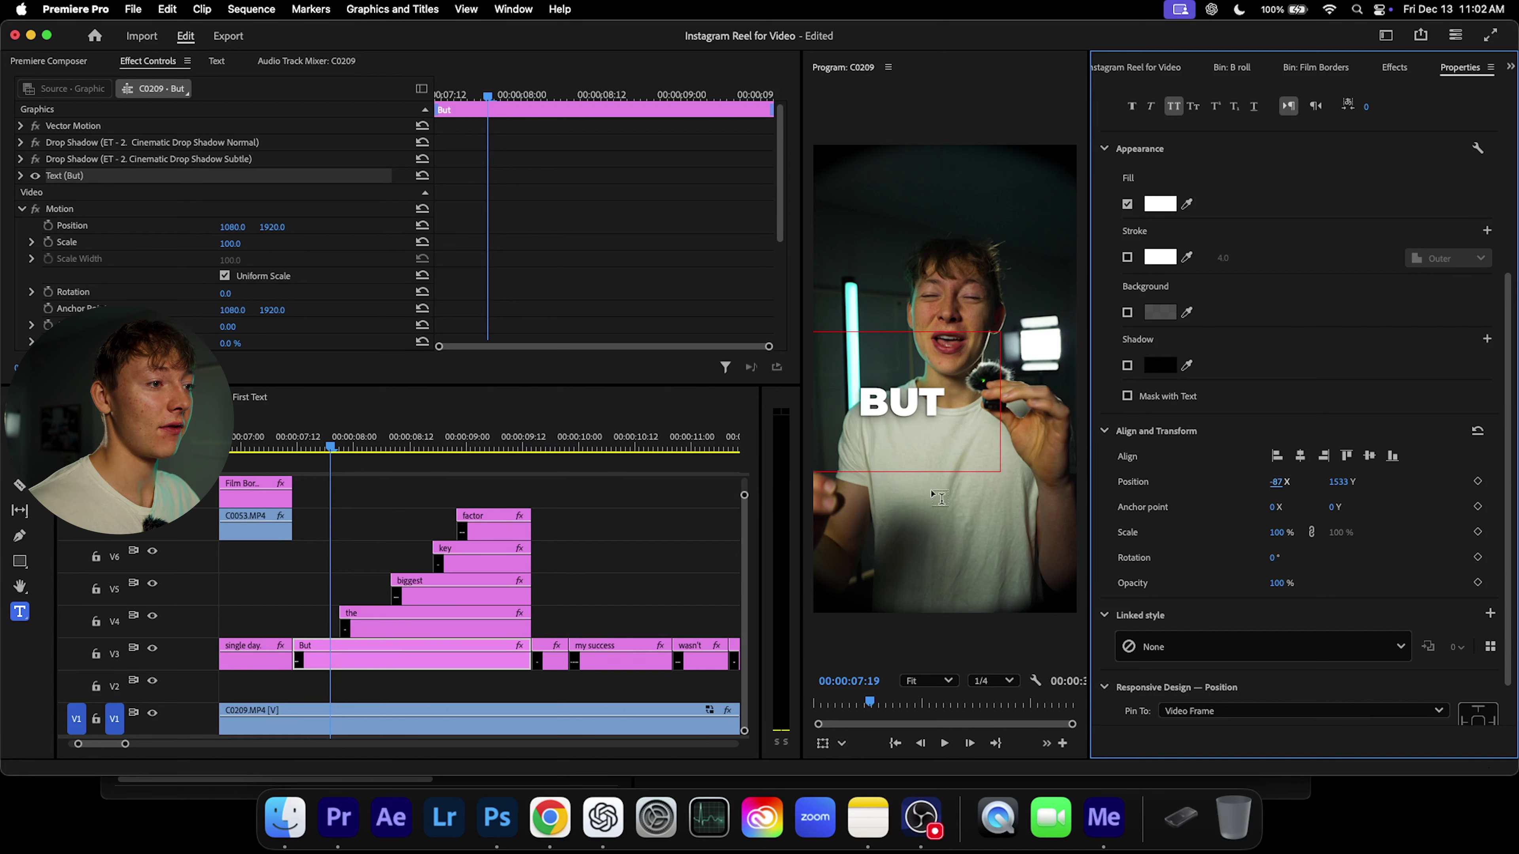
Step: Position the "the" caption's text just below "But" at X 145, Y 1714
{"action": "left_click", "coordinate": [388, 546]}
{"action": "key", "text": "space"}
{"action": "key", "text": "space"}
{"action": "left_click", "coordinate": [512, 616]}
{"action": "scroll", "coordinate": [1353, 330], "scroll_direction": "down", "scroll_amount": 5}
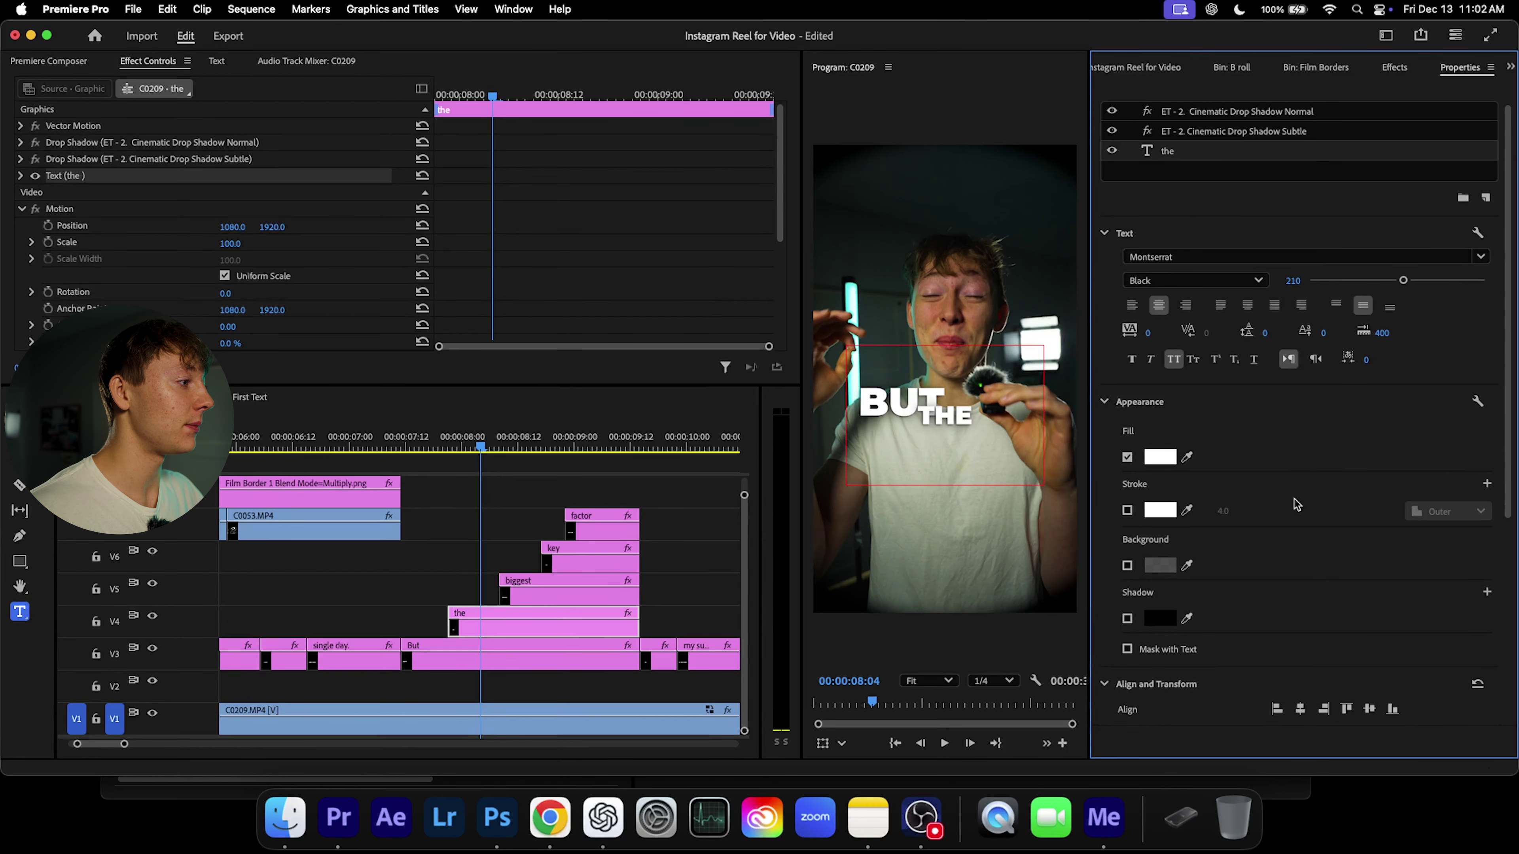
{"action": "left_click_drag", "start_coordinate": [1277, 593], "coordinate": [1196, 589]}
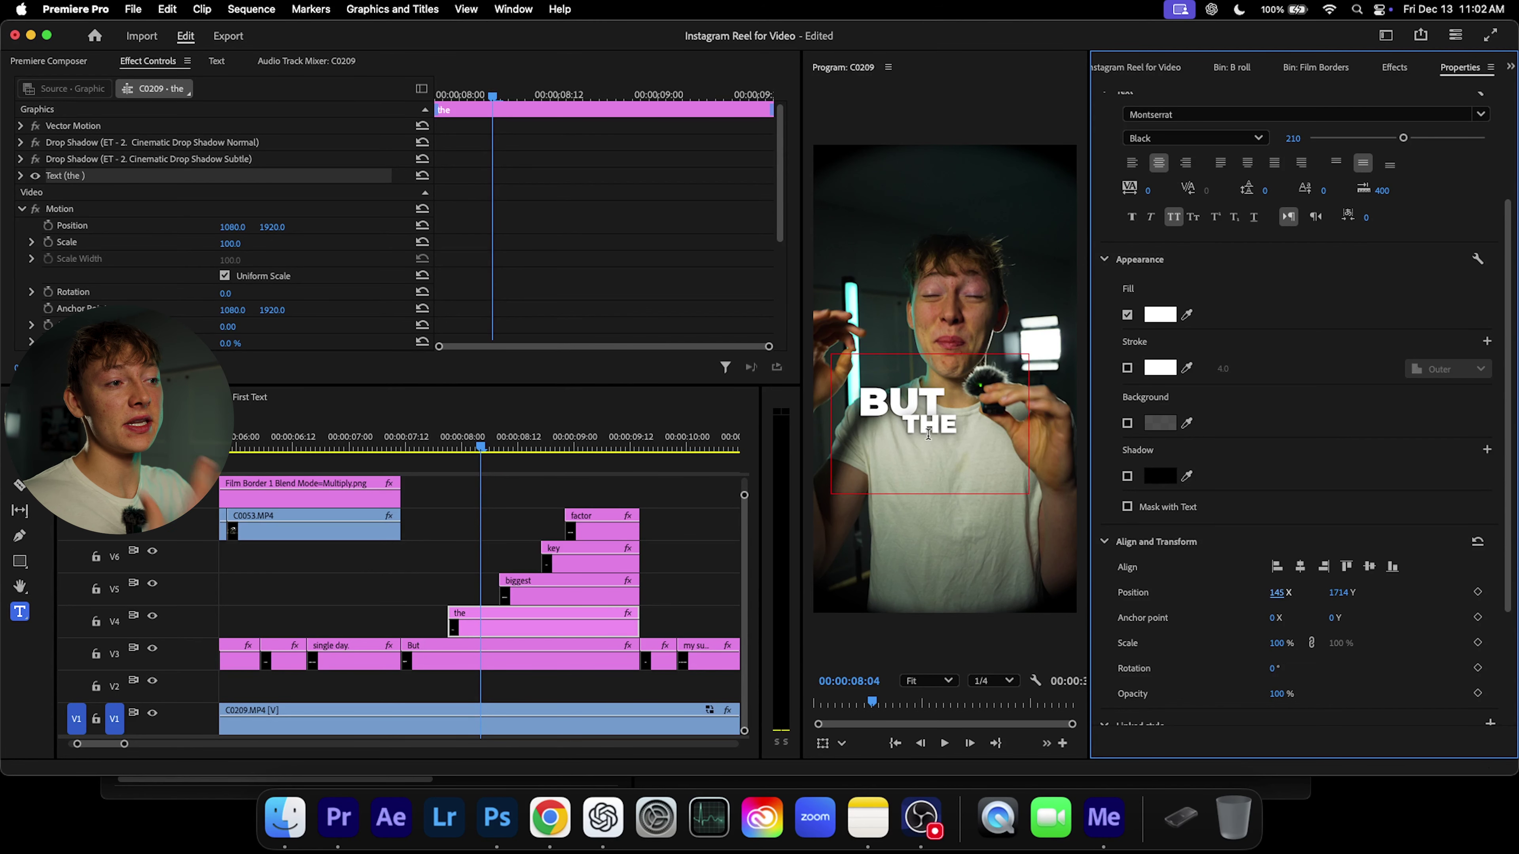
Step: Set the "biggest" caption's font size to 307 and move its text down to Y 1868
{"action": "key", "text": "space"}
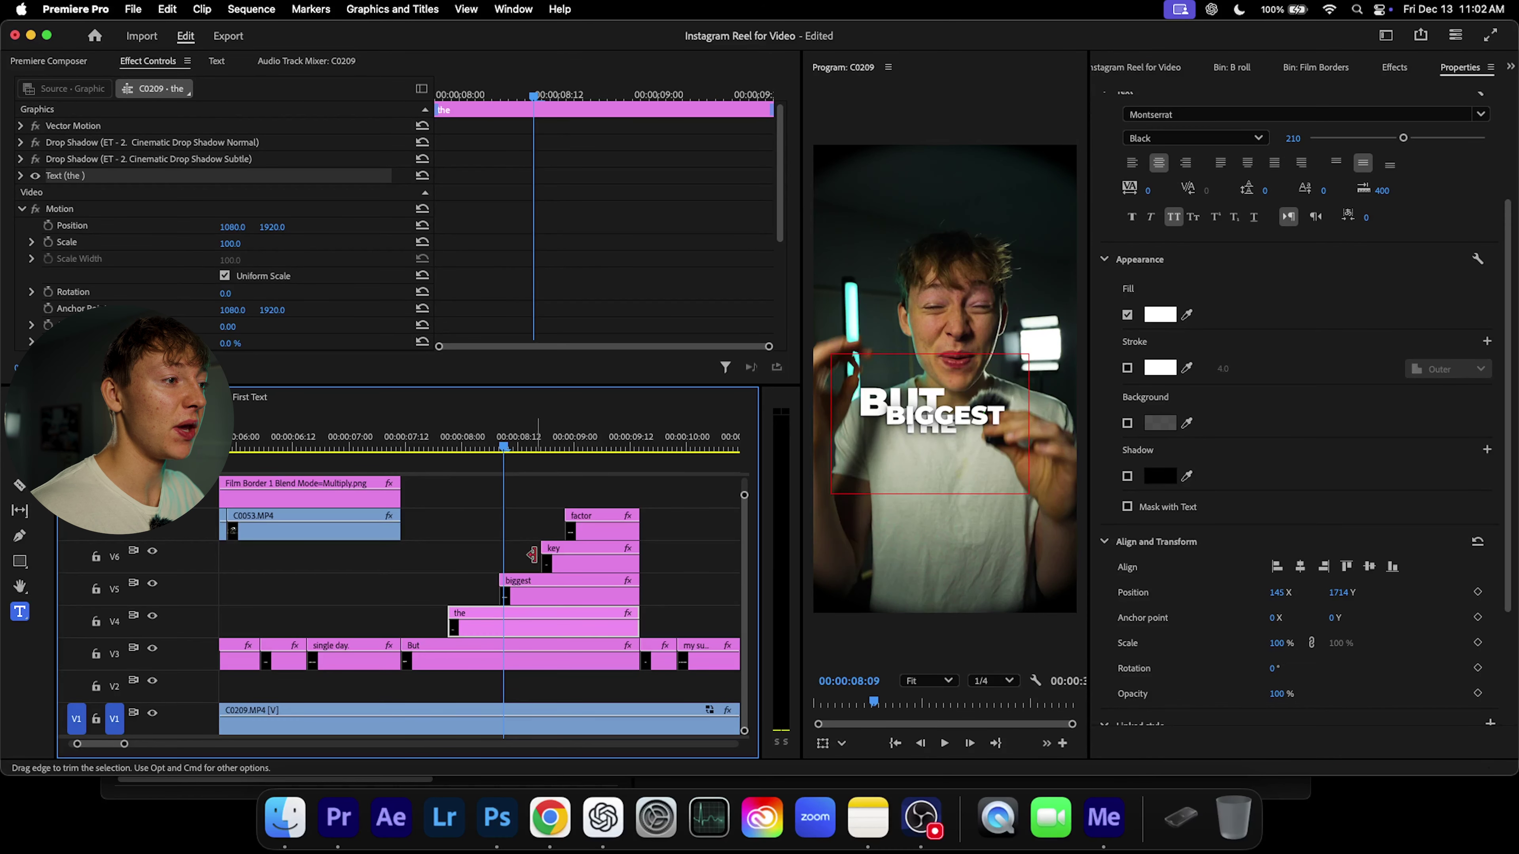
{"action": "left_click", "coordinate": [545, 590]}
{"action": "left_click", "coordinate": [1189, 169]}
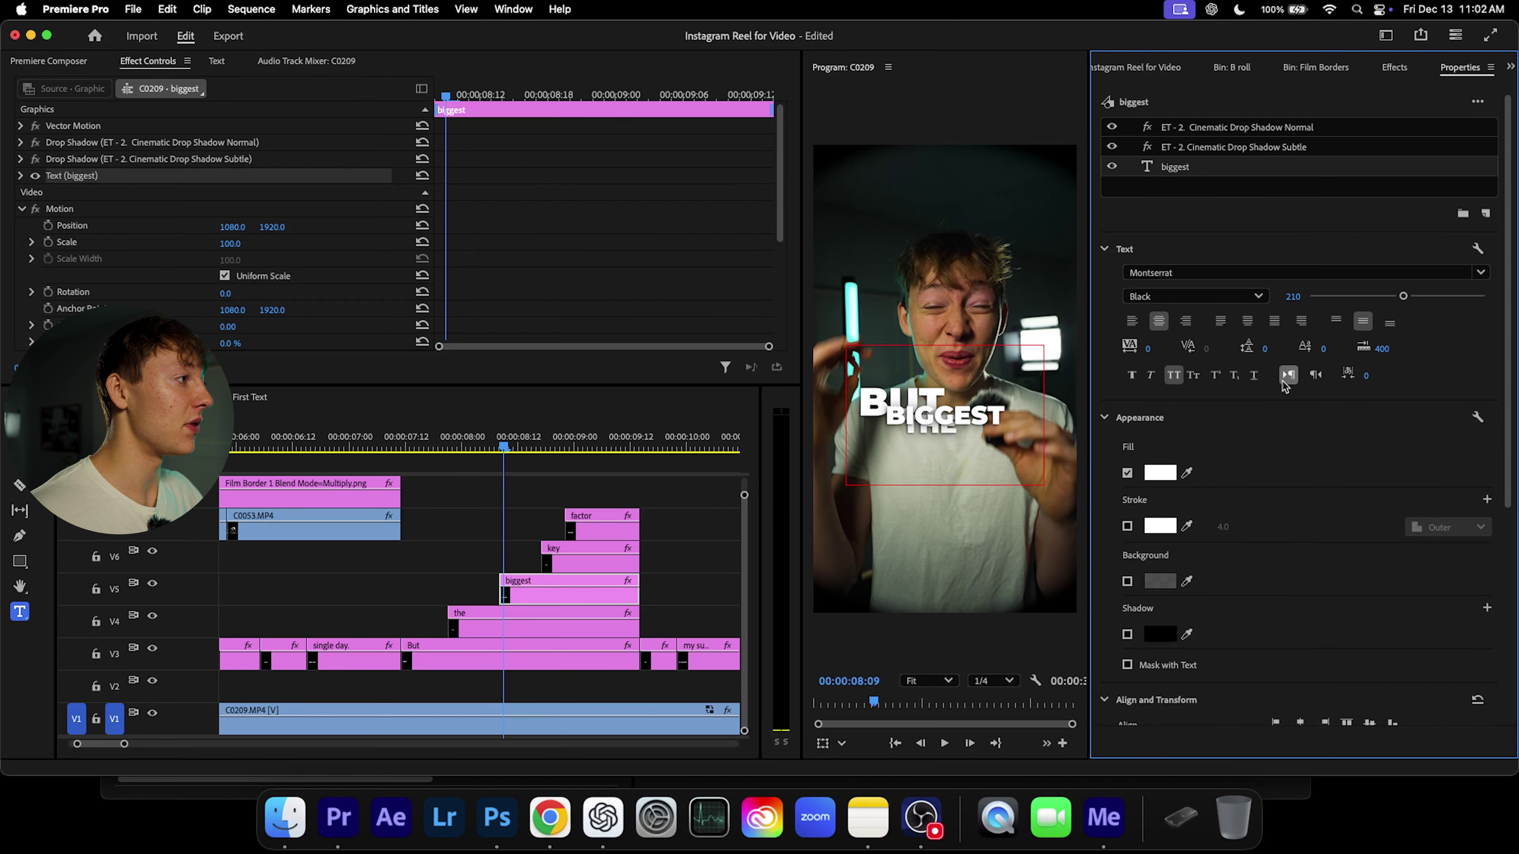
{"action": "left_click_drag", "start_coordinate": [1389, 301], "coordinate": [1446, 298]}
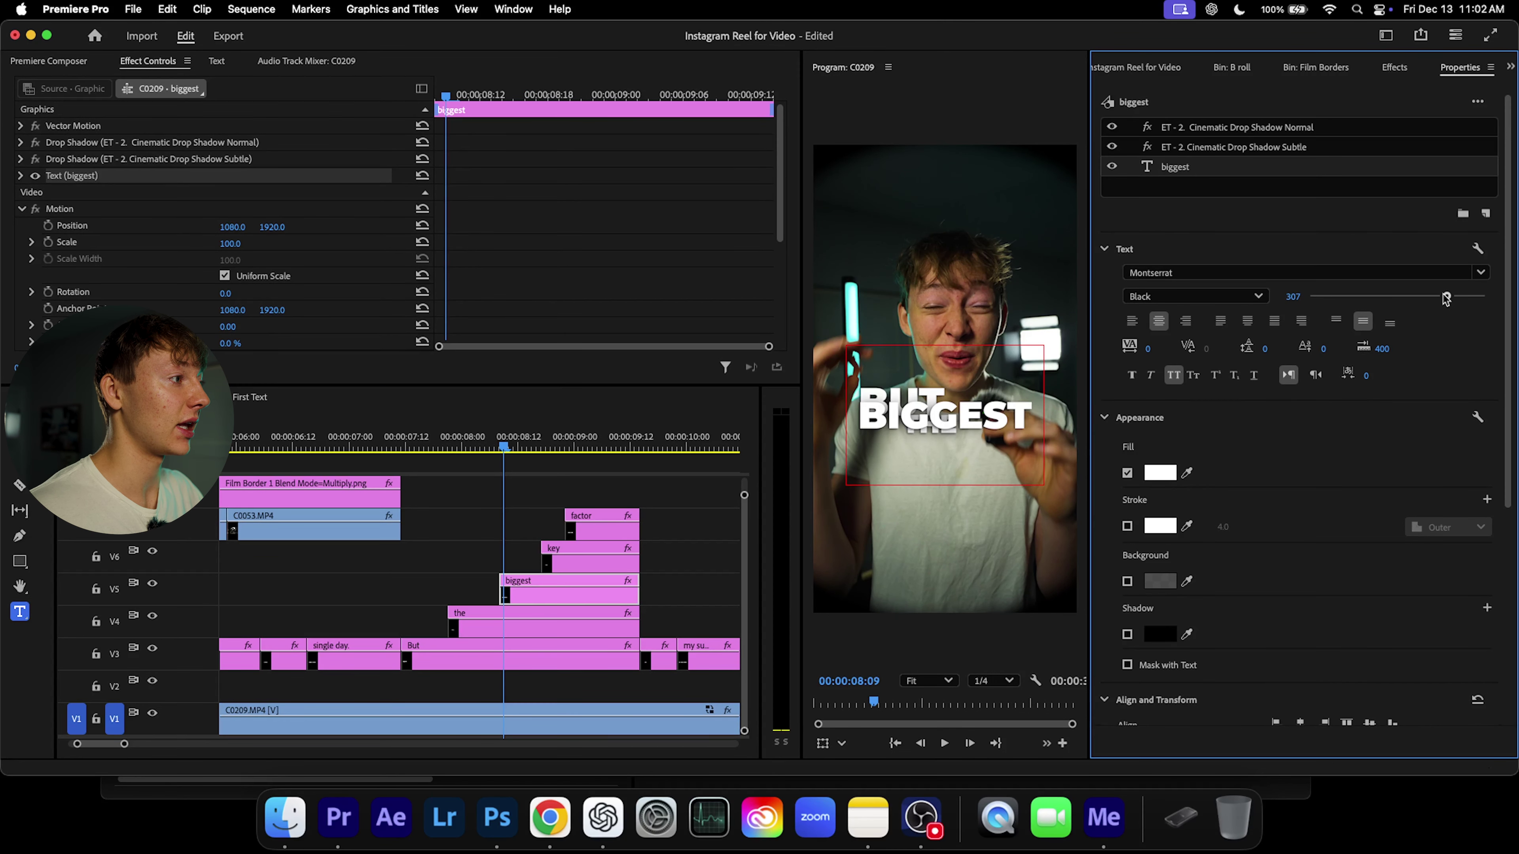
{"action": "scroll", "coordinate": [1274, 600], "scroll_direction": "down", "scroll_amount": 5}
{"action": "left_click_drag", "start_coordinate": [1342, 592], "coordinate": [1414, 578]}
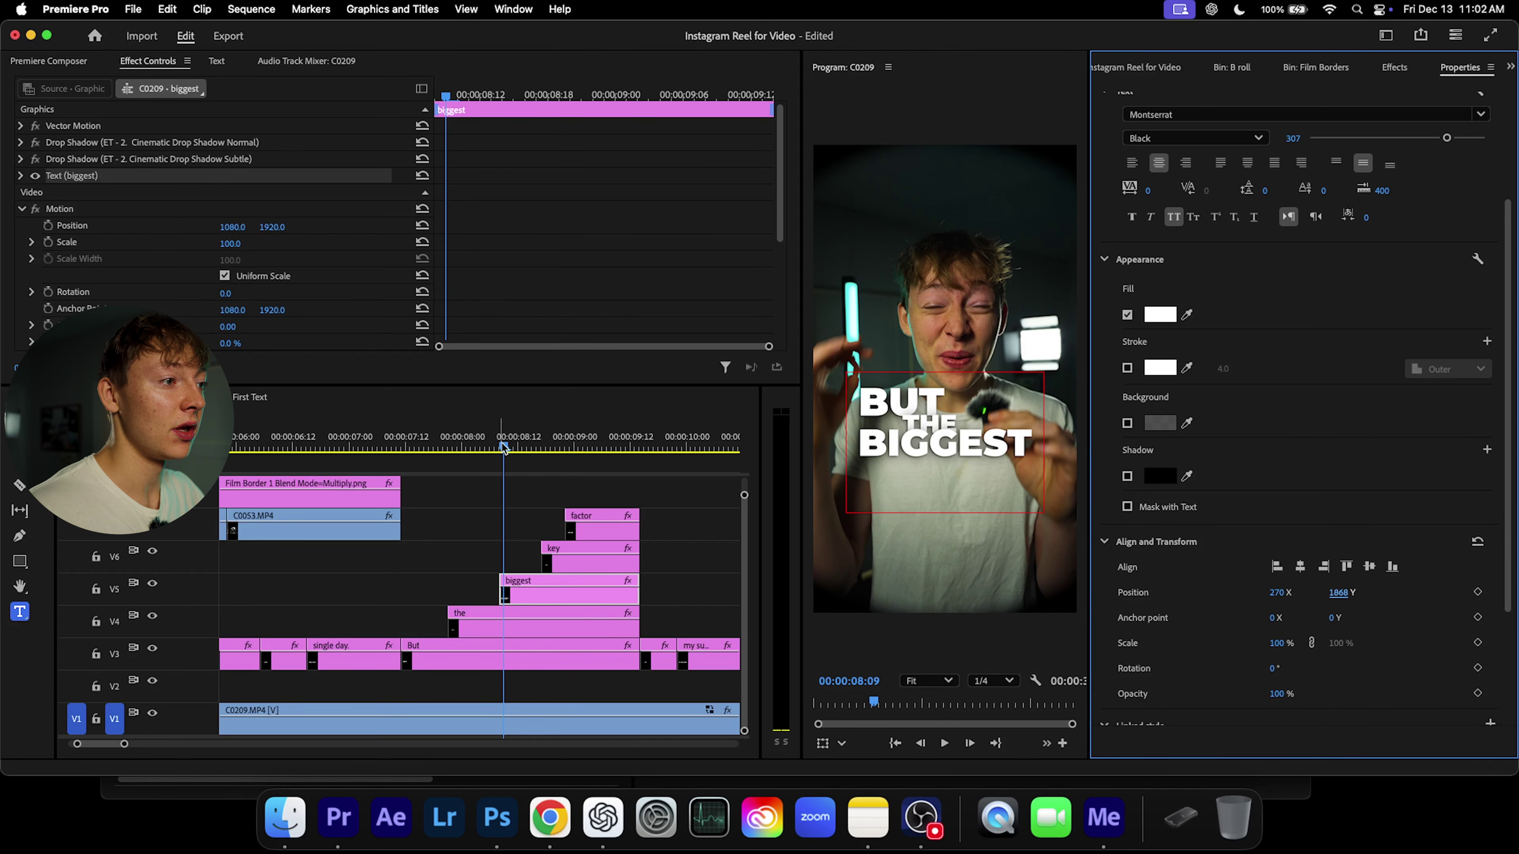
Step: Position the "key" caption's text below "biggest" at X -200, Y 2070
{"action": "left_click", "coordinate": [545, 448]}
{"action": "left_click", "coordinate": [562, 566]}
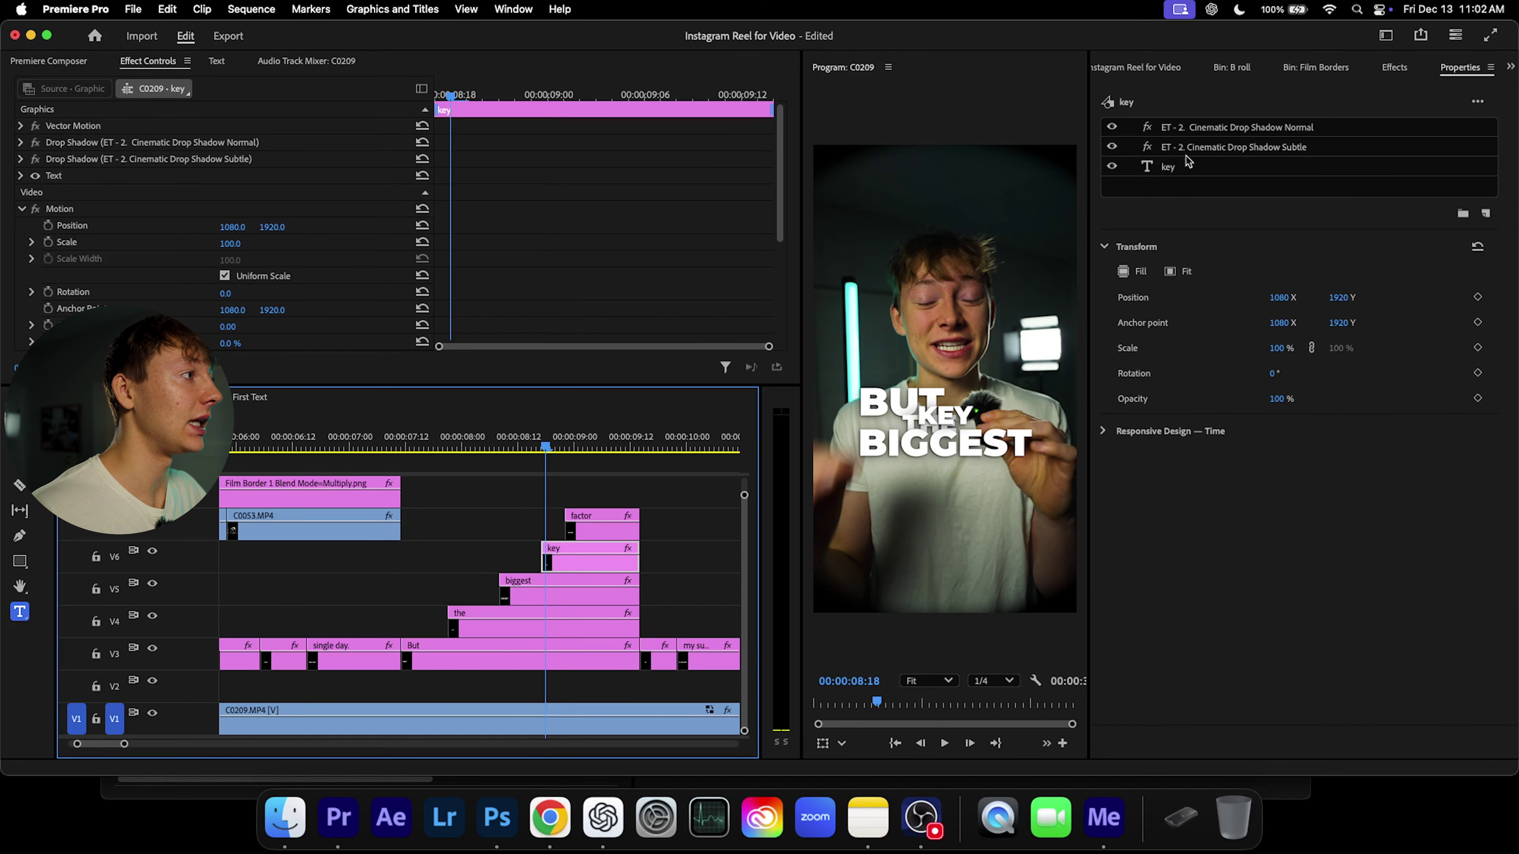
{"action": "scroll", "coordinate": [1286, 633], "scroll_direction": "up", "scroll_amount": 2}
{"action": "left_click_drag", "start_coordinate": [1337, 671], "coordinate": [901, 633]}
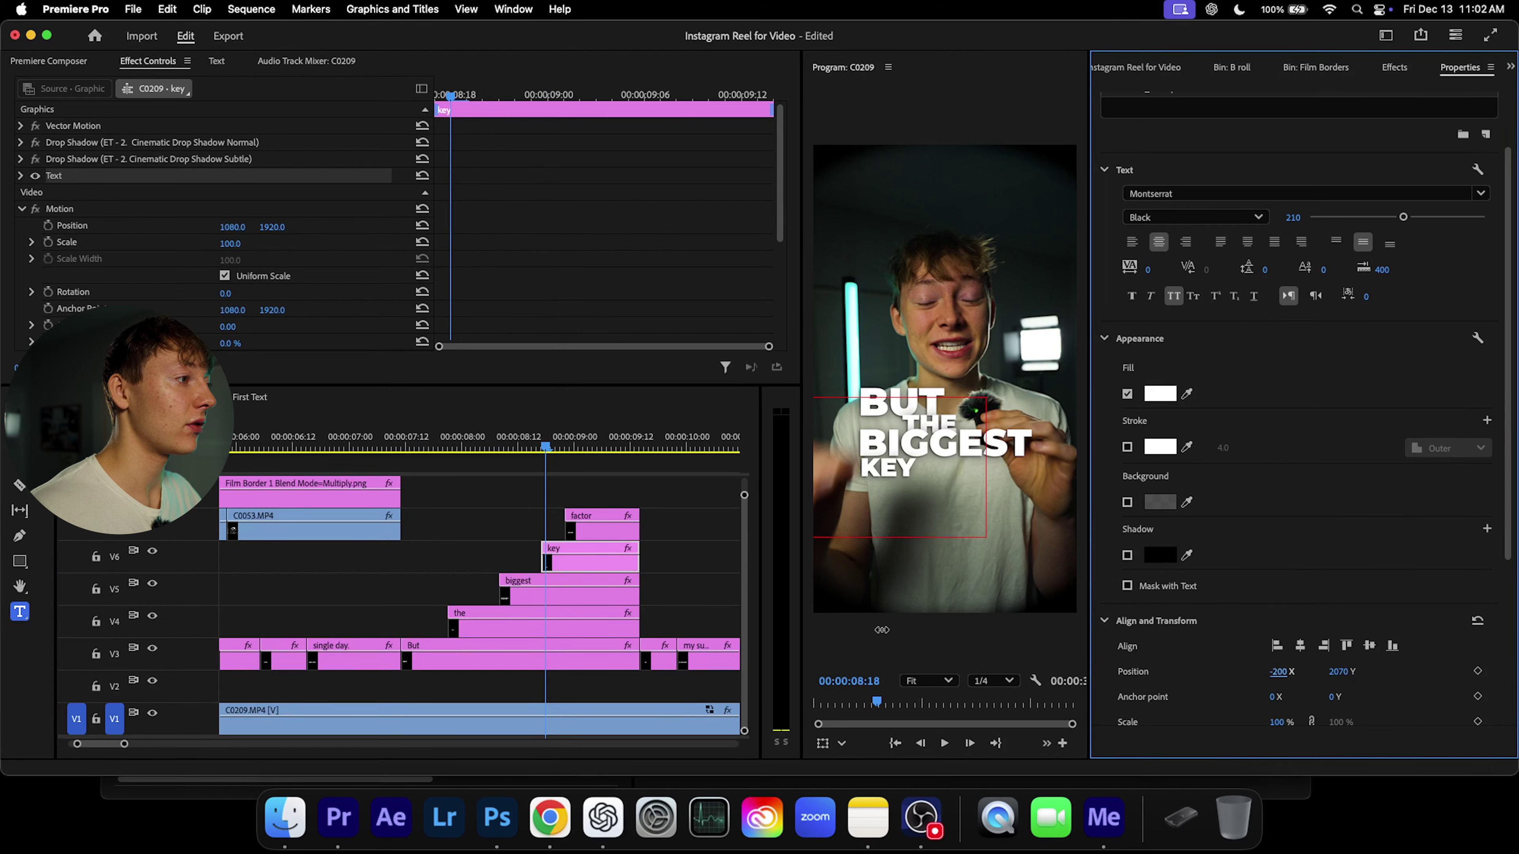
Step: Set the "factor" caption's font size to 285 and position its text at X 326, Y 2237
{"action": "left_click", "coordinate": [593, 530]}
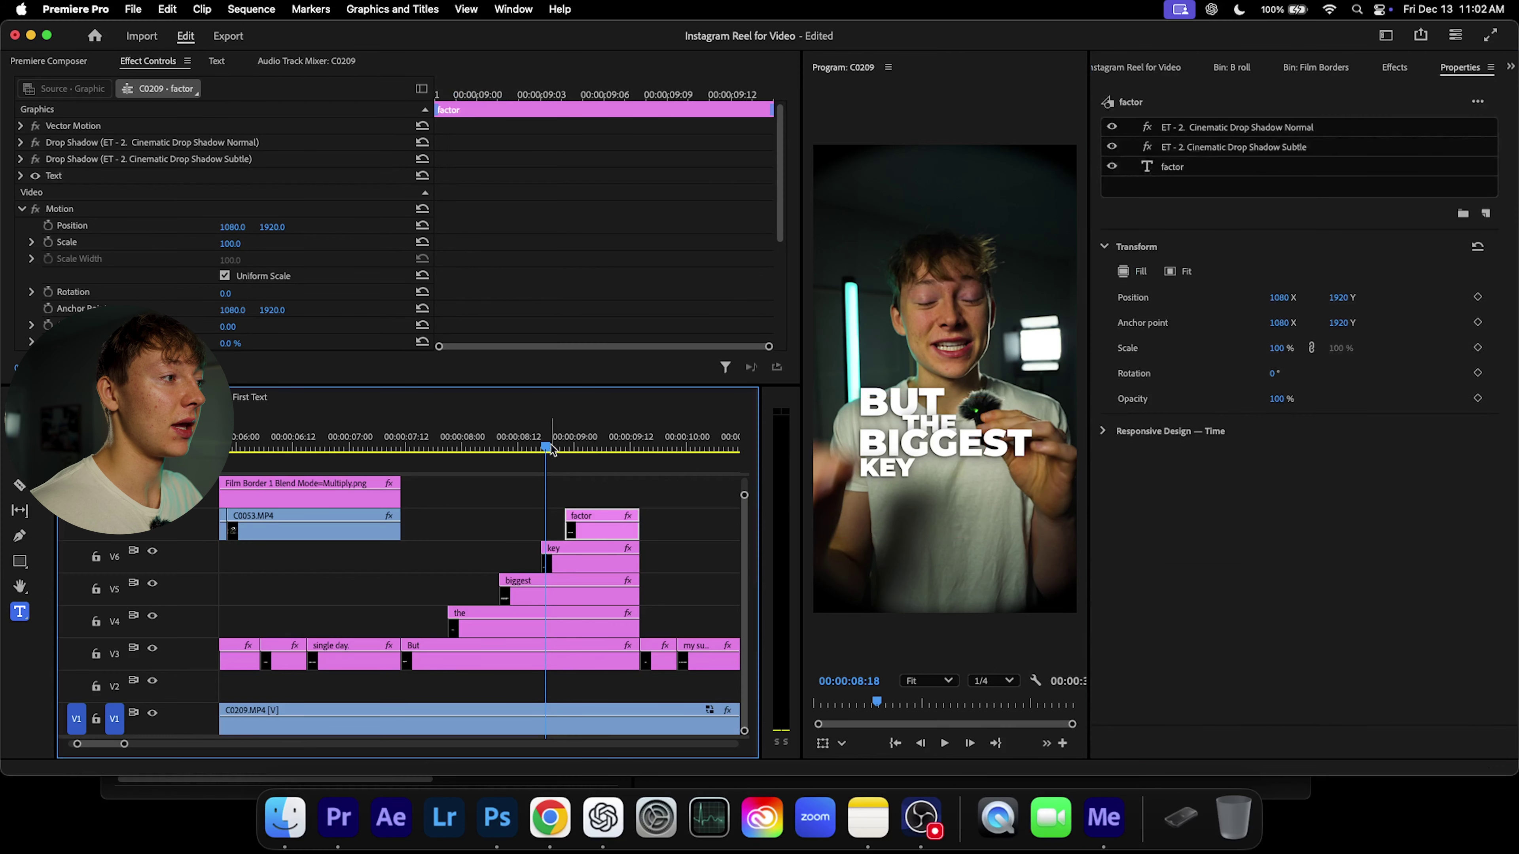
{"action": "left_click", "coordinate": [1233, 167]}
{"action": "scroll", "coordinate": [1394, 718], "scroll_direction": "down", "scroll_amount": 5}
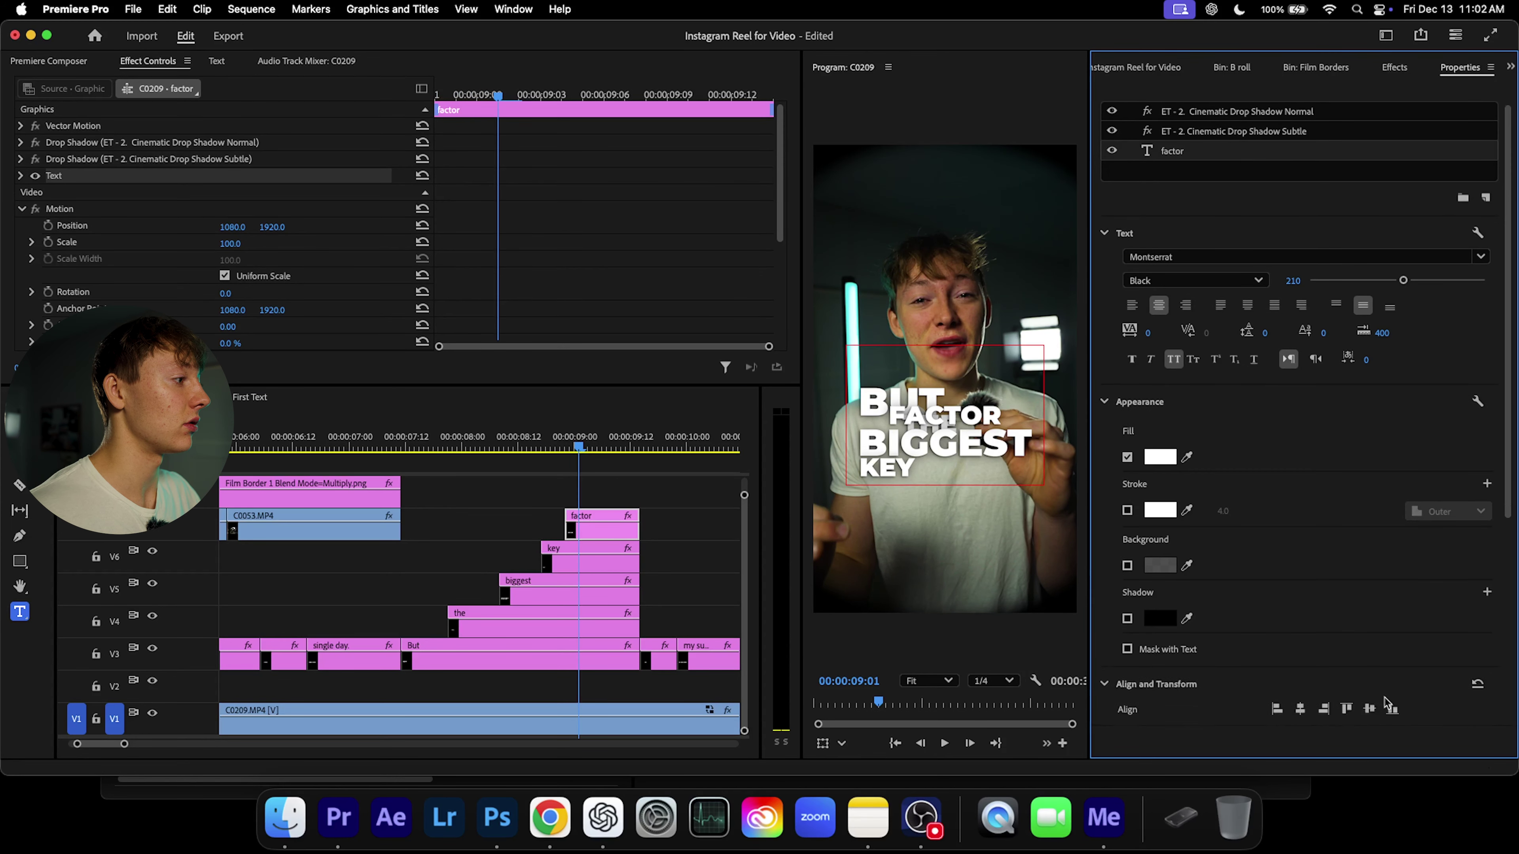
{"action": "left_click_drag", "start_coordinate": [1413, 133], "coordinate": [1439, 131]}
{"action": "left_click_drag", "start_coordinate": [1277, 585], "coordinate": [1474, 578]}
{"action": "left_click_drag", "start_coordinate": [1341, 591], "coordinate": [1450, 572]}
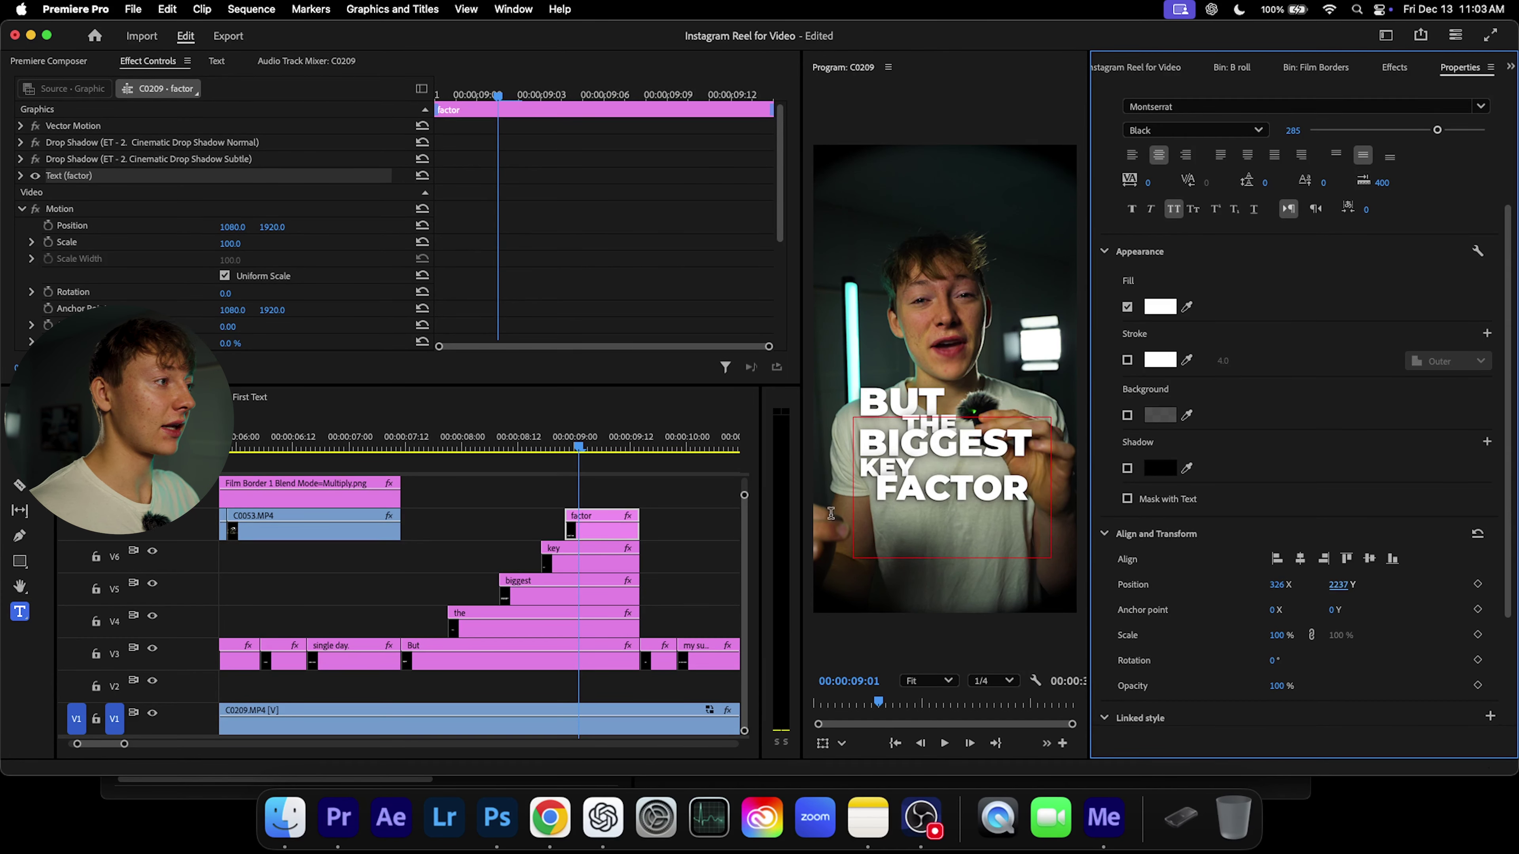
Step: Play back the stacked title section from just before the "But" caption
{"action": "left_click", "coordinate": [718, 495]}
{"action": "left_click_drag", "start_coordinate": [577, 446], "coordinate": [393, 453]}
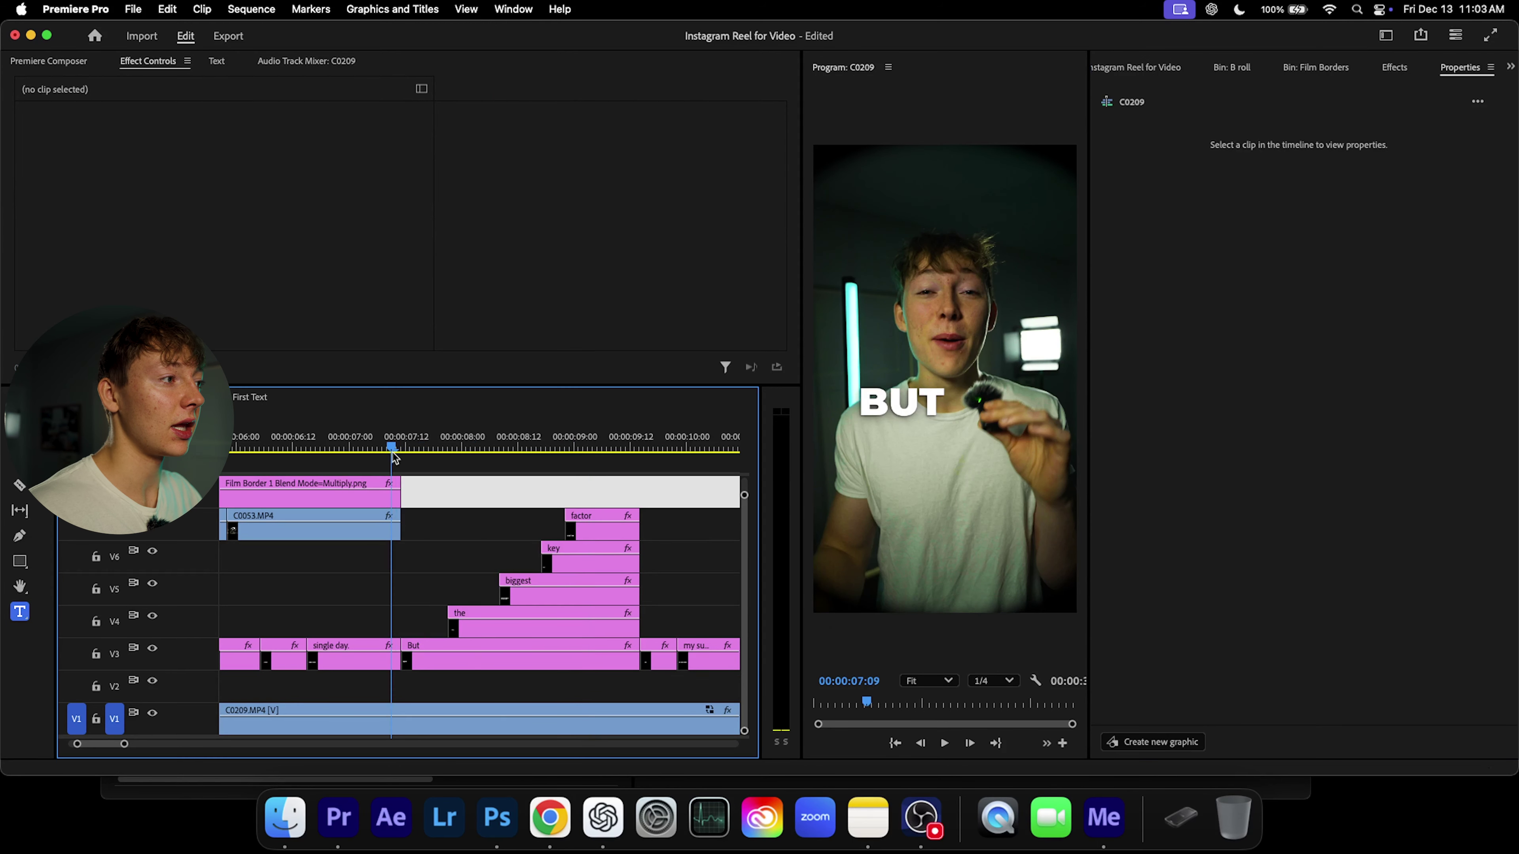
{"action": "key", "text": "space"}
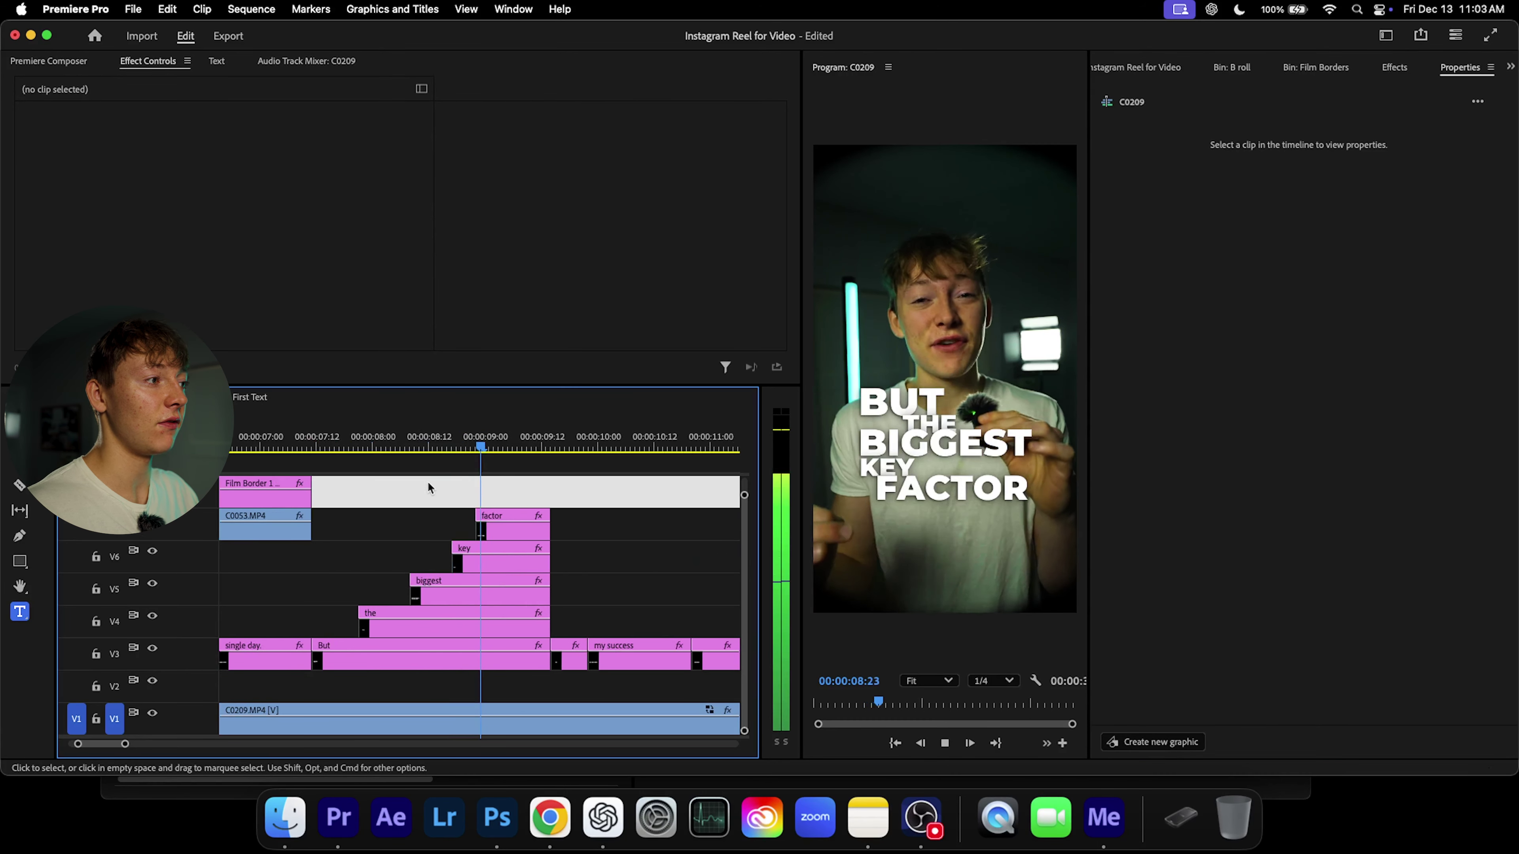
{"action": "key", "text": "space"}
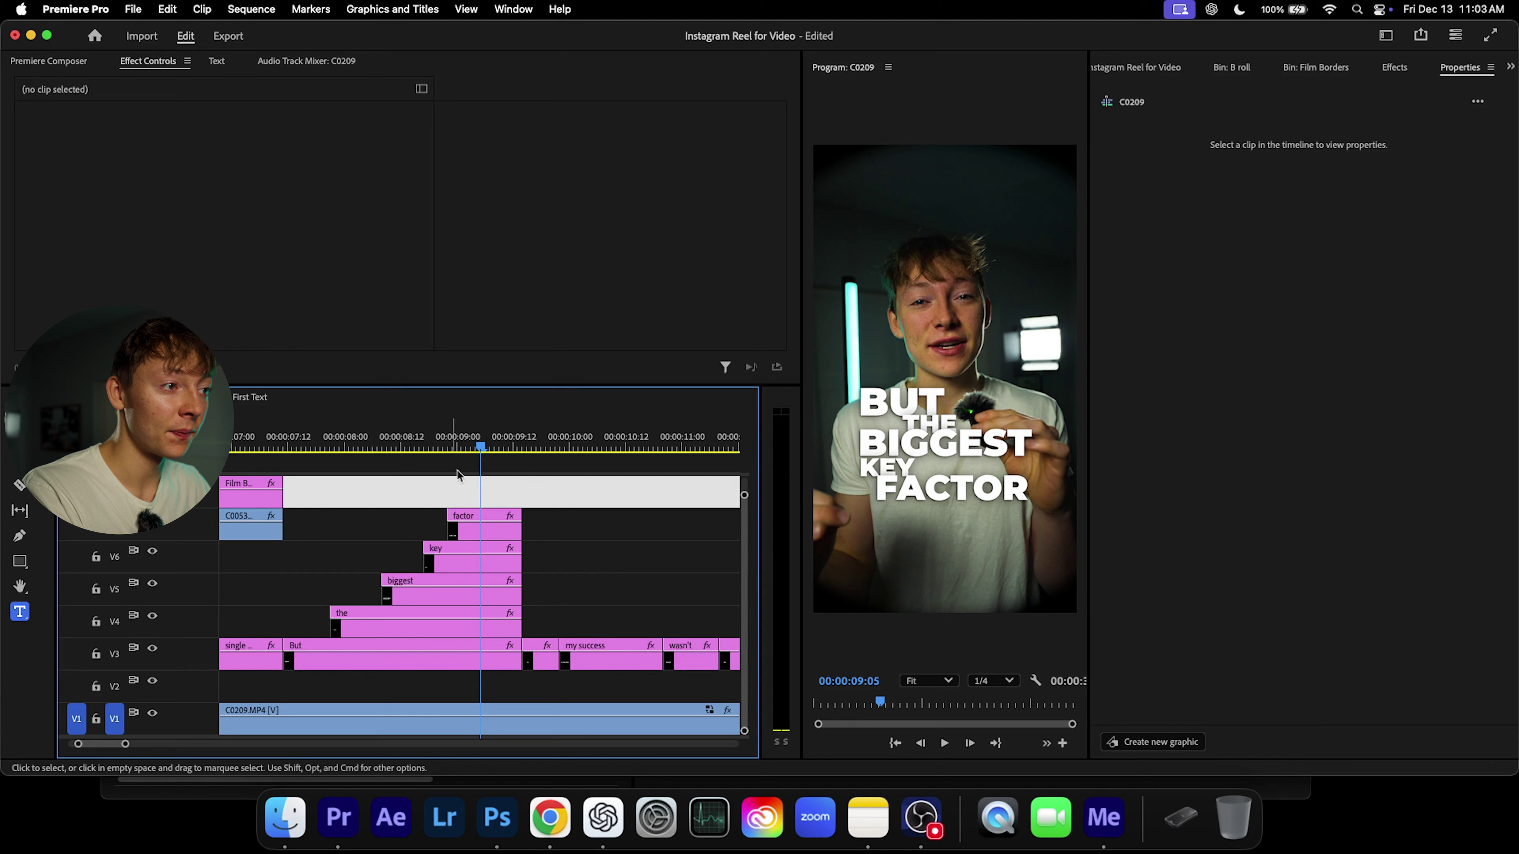
Step: Try the ET - 2. Cinematic Text & PNG Reveal Slide Down preset on the five stacked captions and preview it
{"action": "left_click_drag", "start_coordinate": [334, 477], "coordinate": [634, 567]}
{"action": "left_click", "coordinate": [1231, 67]}
{"action": "left_click", "coordinate": [1162, 67]}
{"action": "left_click", "coordinate": [1361, 67]}
{"action": "left_click", "coordinate": [1447, 68]}
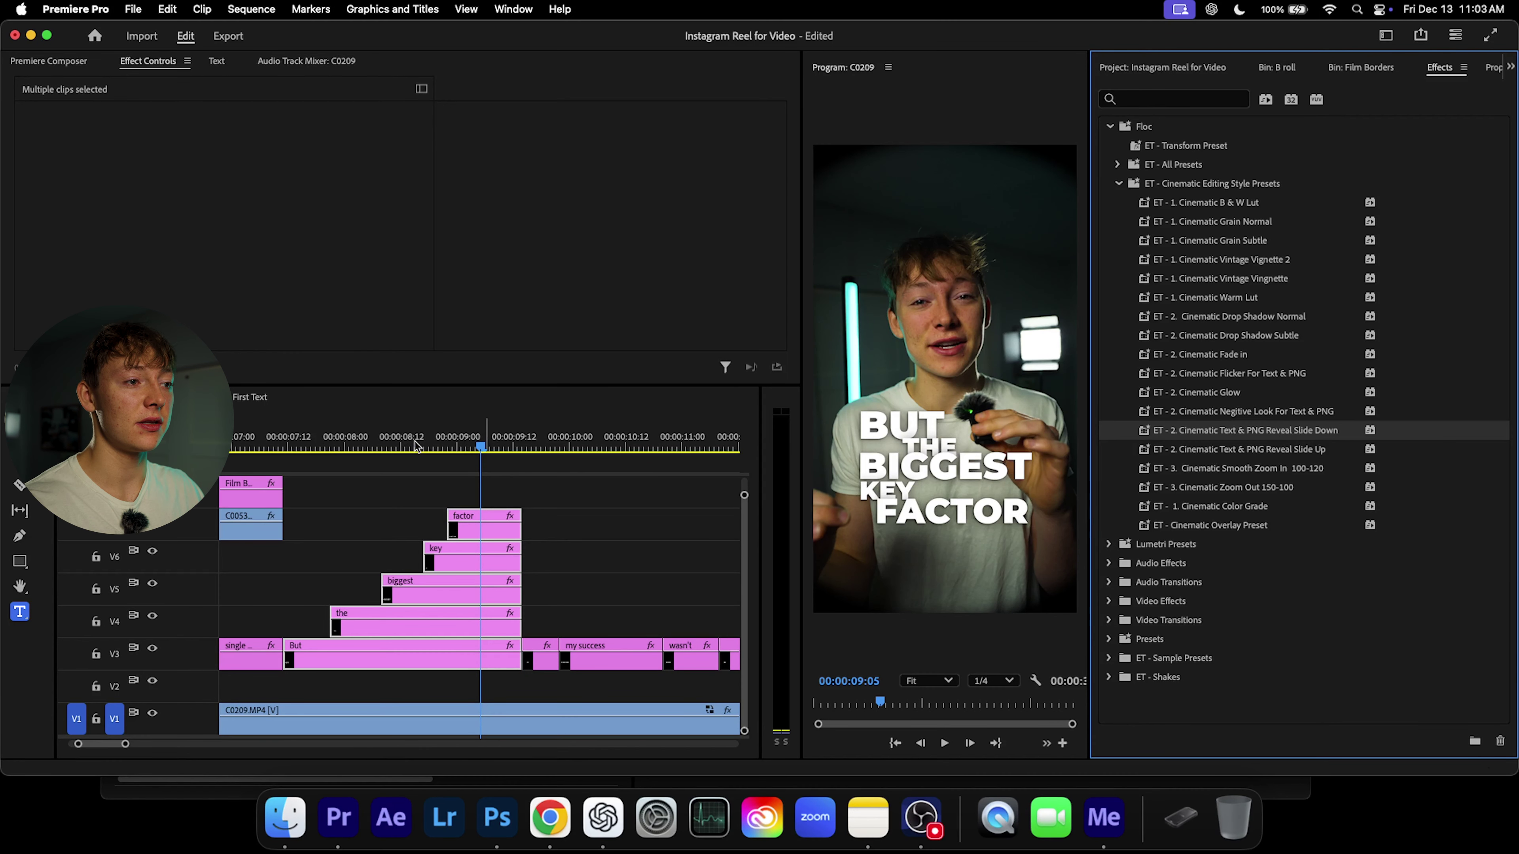
{"action": "left_click", "coordinate": [274, 442]}
{"action": "key", "text": "space"}
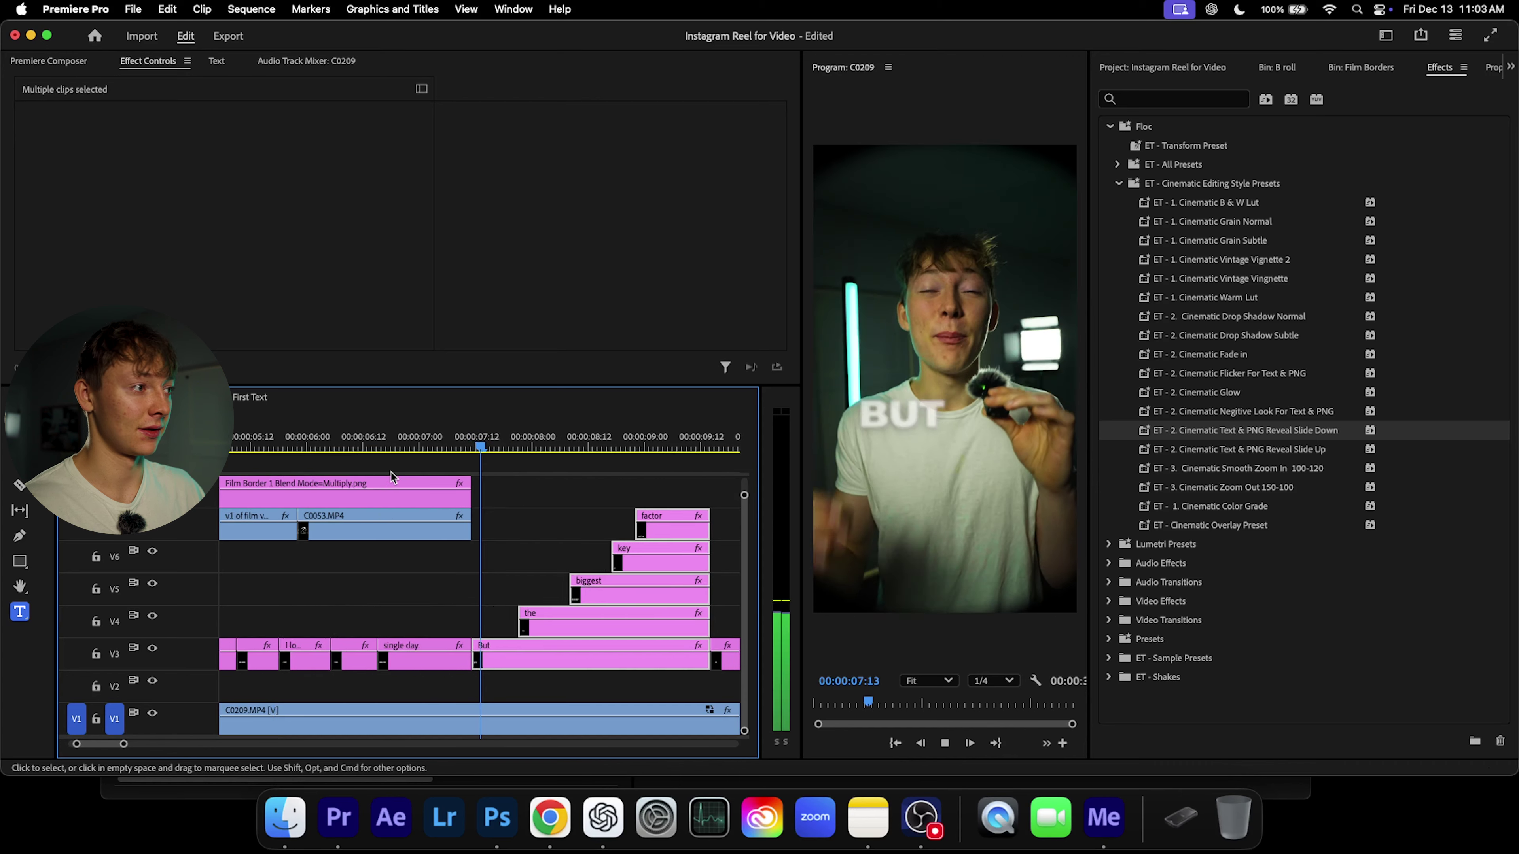
{"action": "key", "text": "space"}
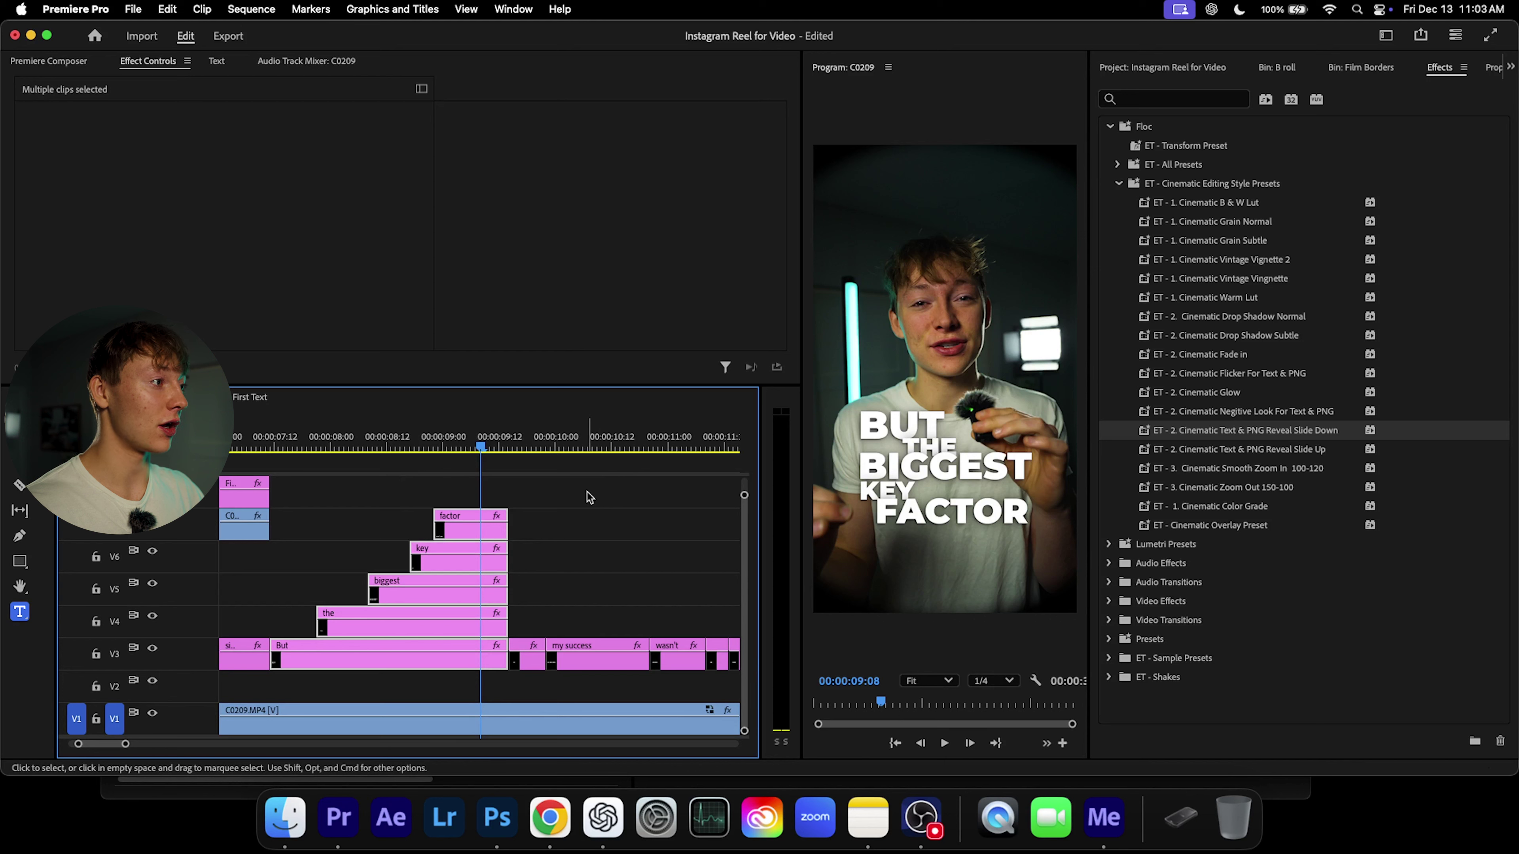
{"action": "left_click_drag", "start_coordinate": [957, 478], "coordinate": [957, 455]}
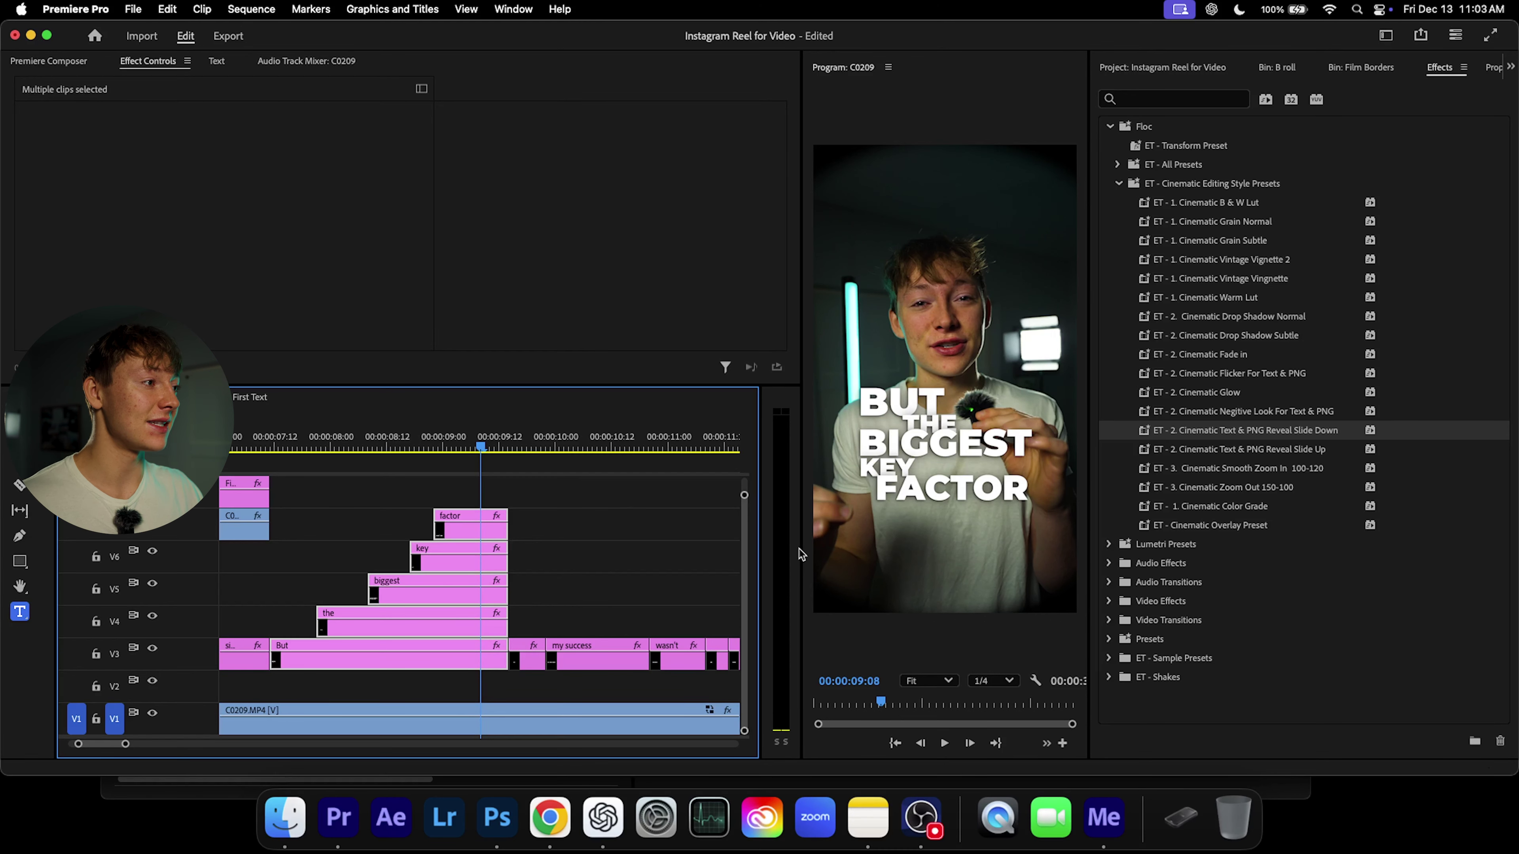
Step: Try the ET - 2. Cinematic Text & PNG Reveal Slide Up preset on the five stacked captions and play them back
{"action": "left_click_drag", "start_coordinate": [1301, 449], "coordinate": [269, 454]}
{"action": "key", "text": "space"}
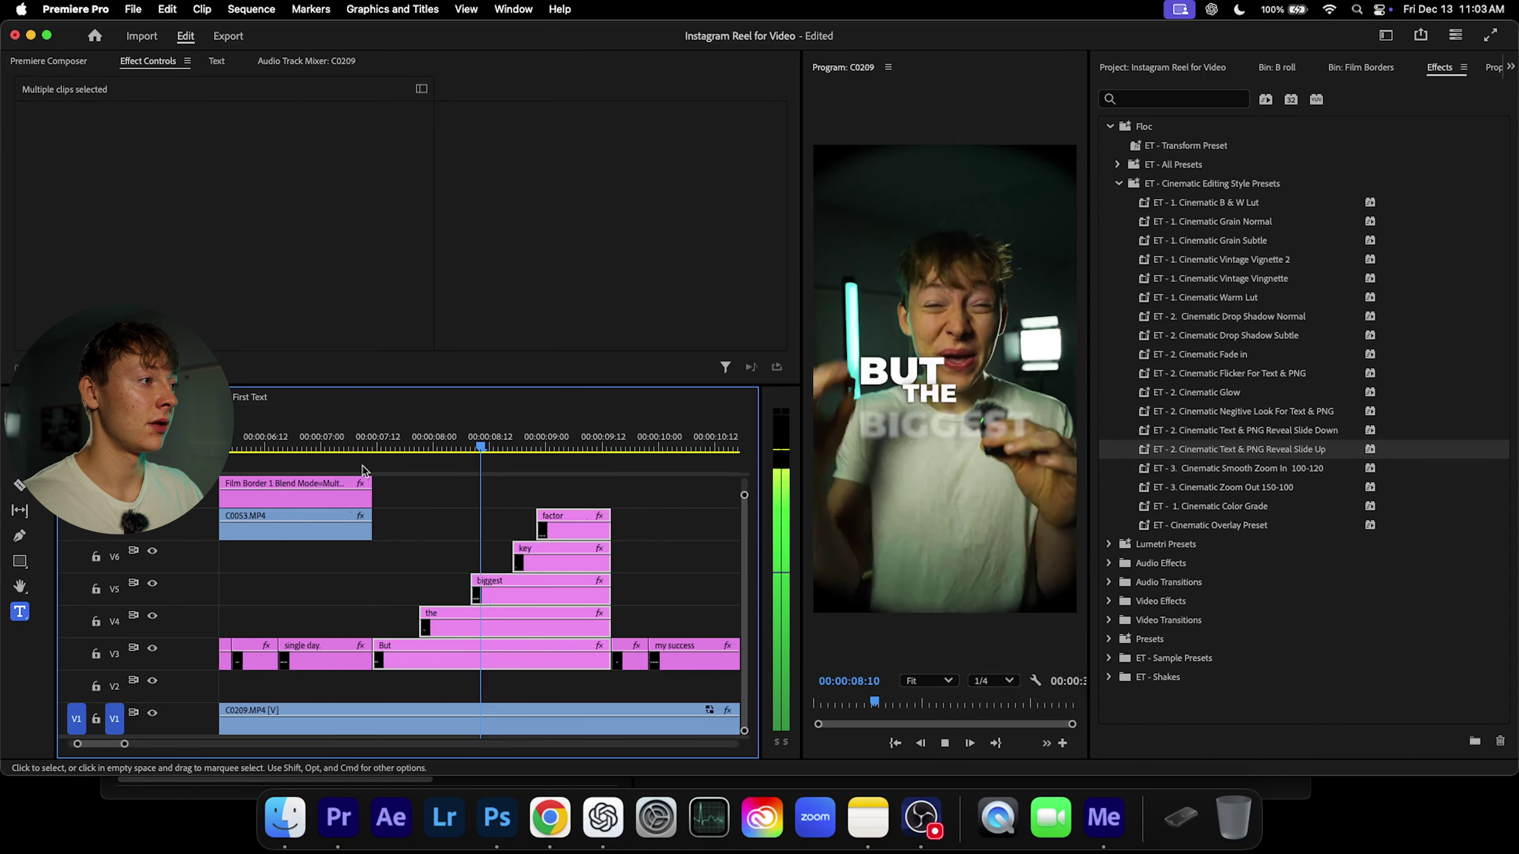
{"action": "key", "text": "space"}
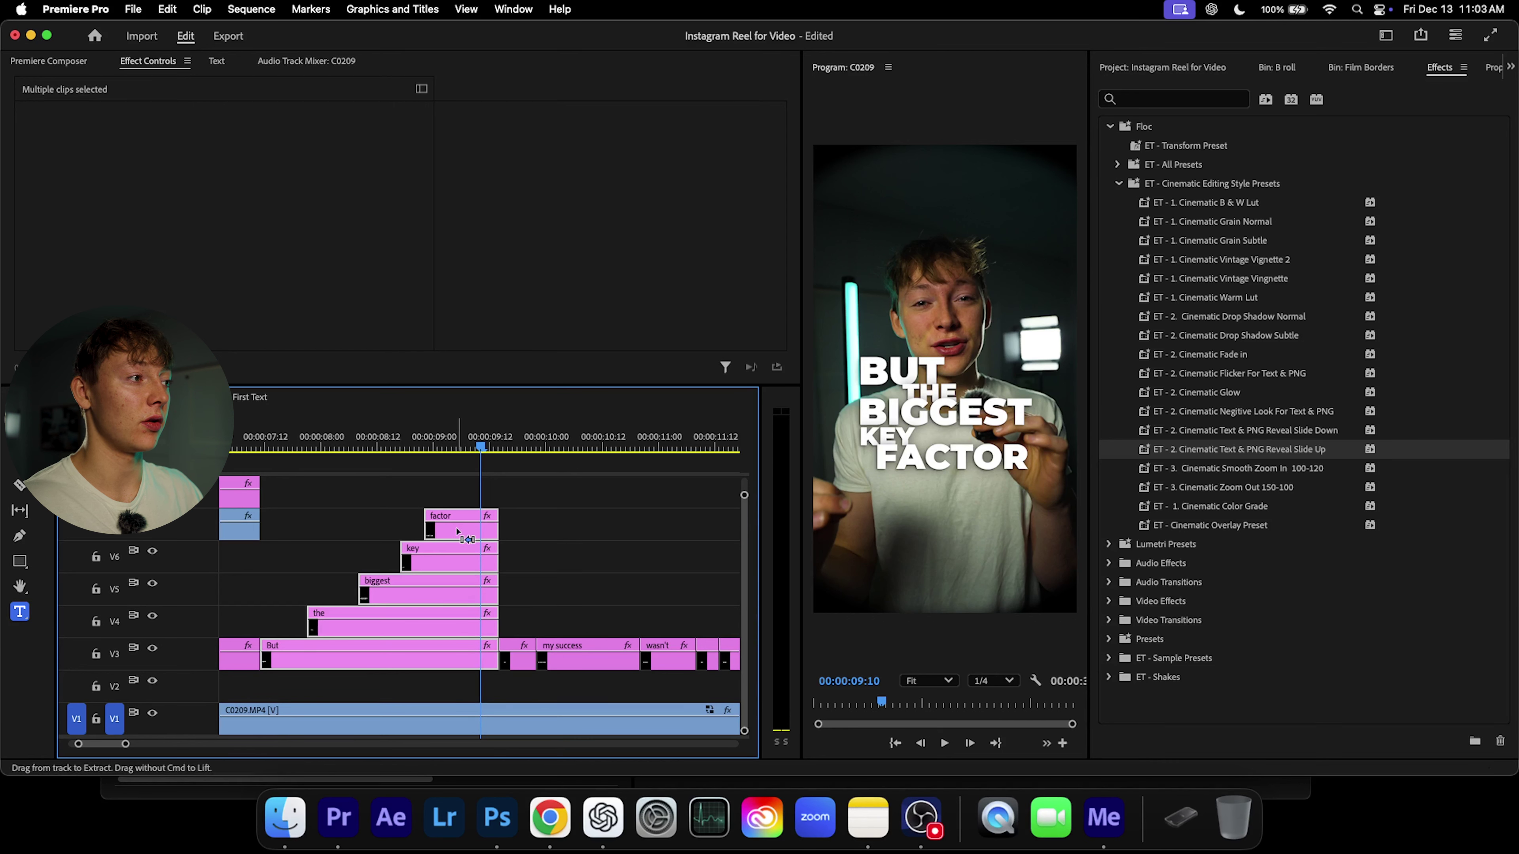
Step: Extend the "factor" caption's start slightly earlier, then apply the Cinematic Text & PNG Reveal Slide Up preset to all five stacked captions and preview
{"action": "left_click_drag", "start_coordinate": [425, 527], "coordinate": [414, 530]}
{"action": "left_click_drag", "start_coordinate": [321, 501], "coordinate": [456, 605]}
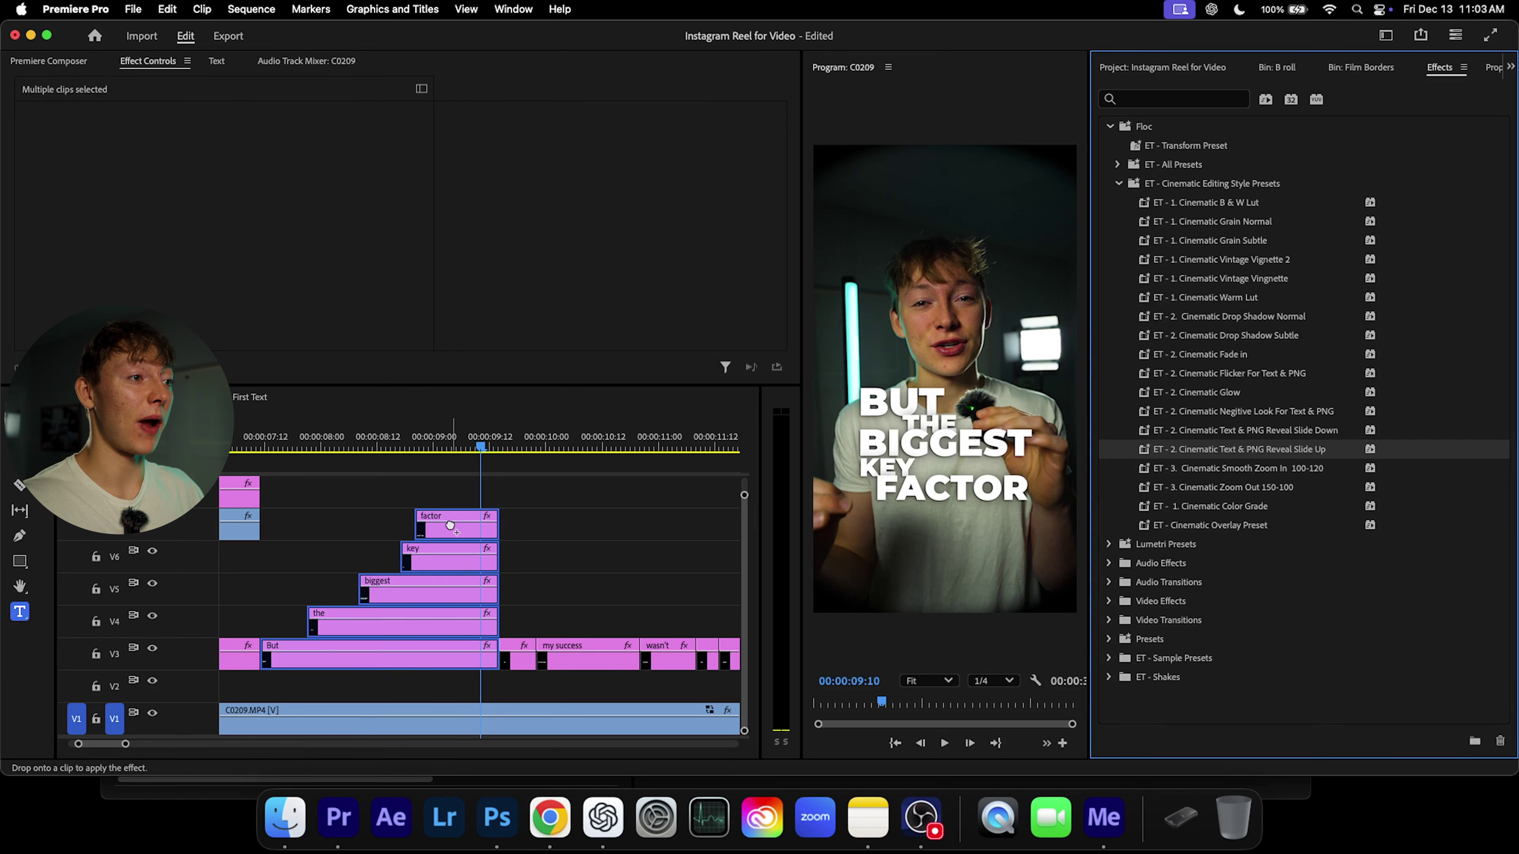
{"action": "left_click", "coordinate": [256, 445]}
{"action": "key", "text": "space"}
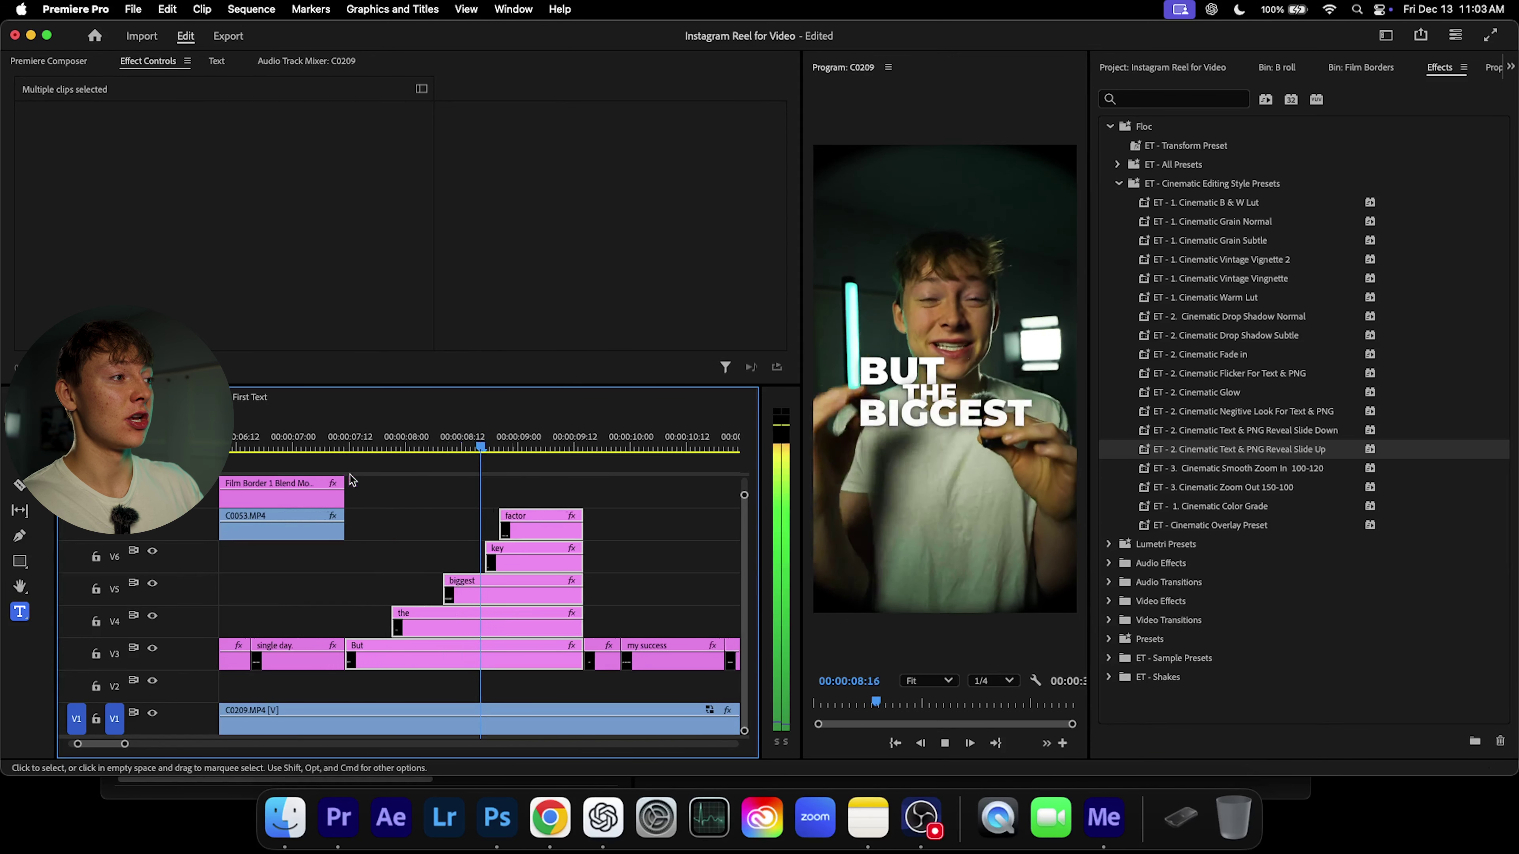
{"action": "key", "text": "space"}
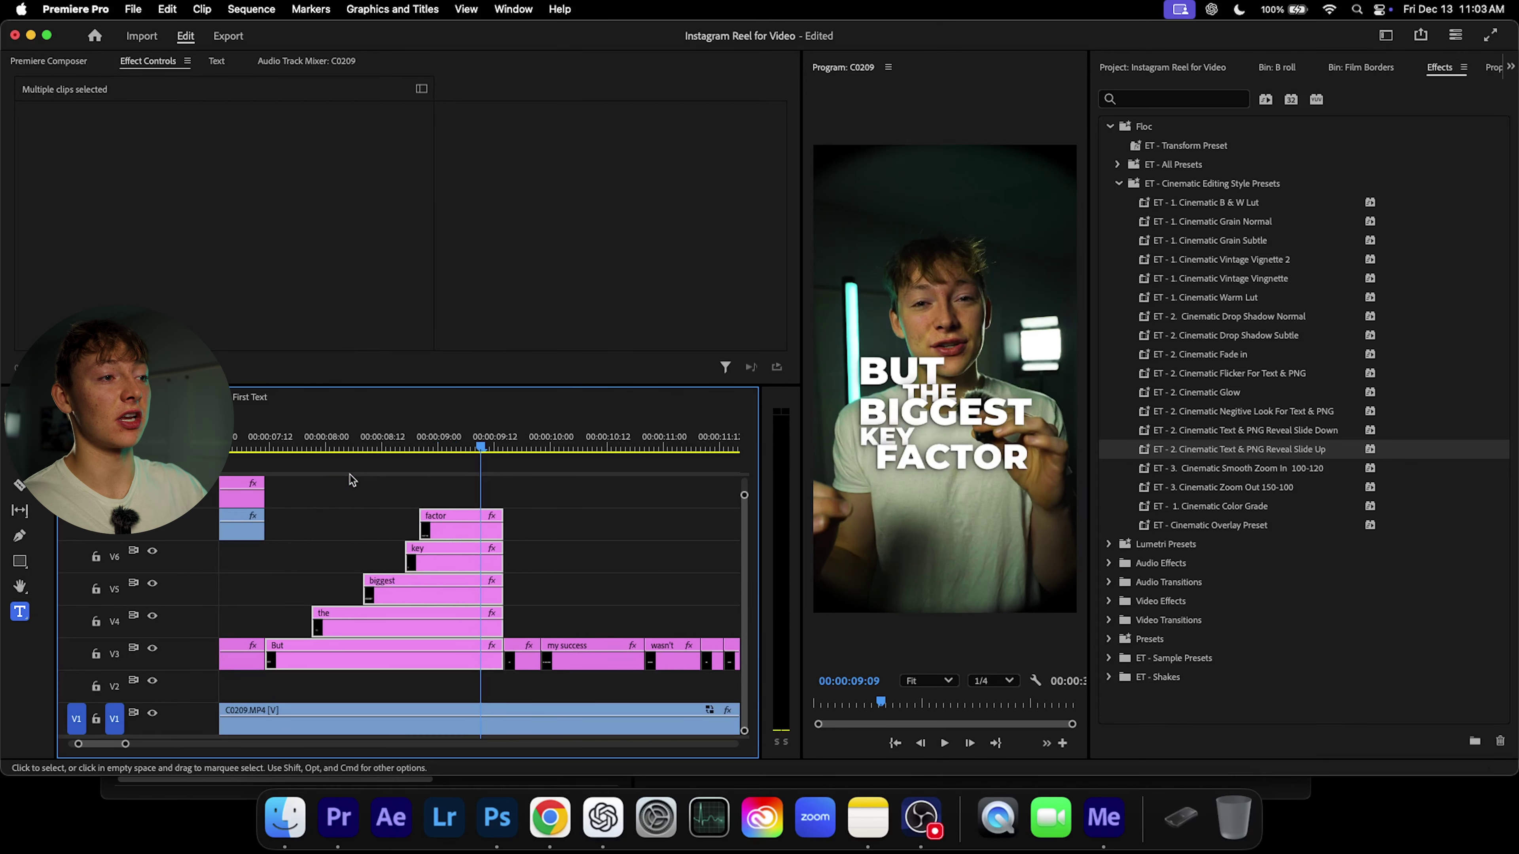
Step: Apply the ET - 2. Cinematic Flicker For Text & PNG preset to the "biggest" caption and play back its opacity flicker
{"action": "left_click", "coordinate": [580, 532]}
{"action": "left_click", "coordinate": [417, 591]}
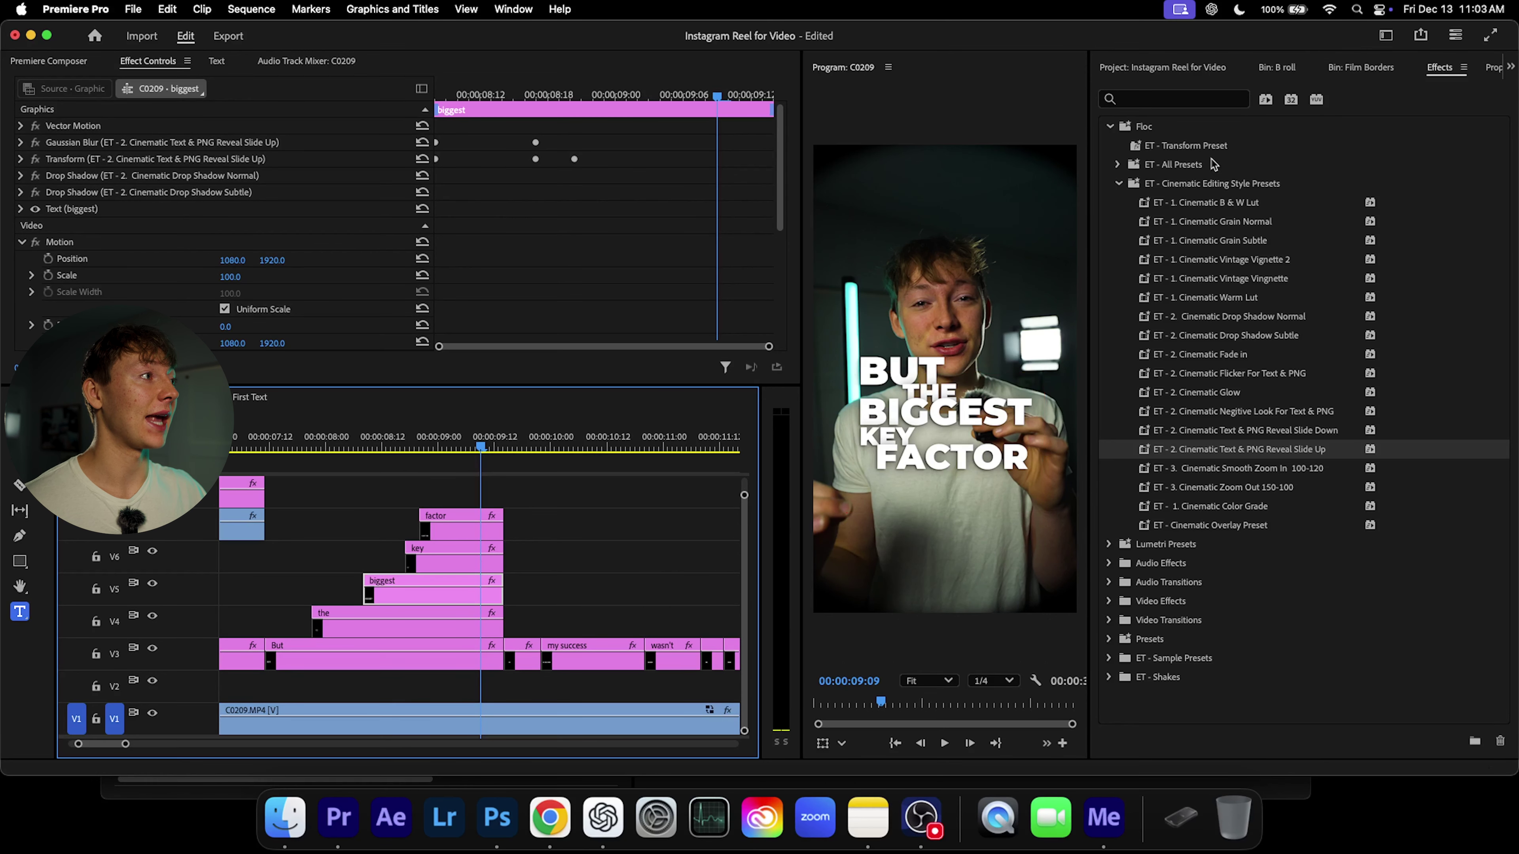
{"action": "left_click", "coordinate": [1244, 413]}
{"action": "left_click", "coordinate": [1236, 372]}
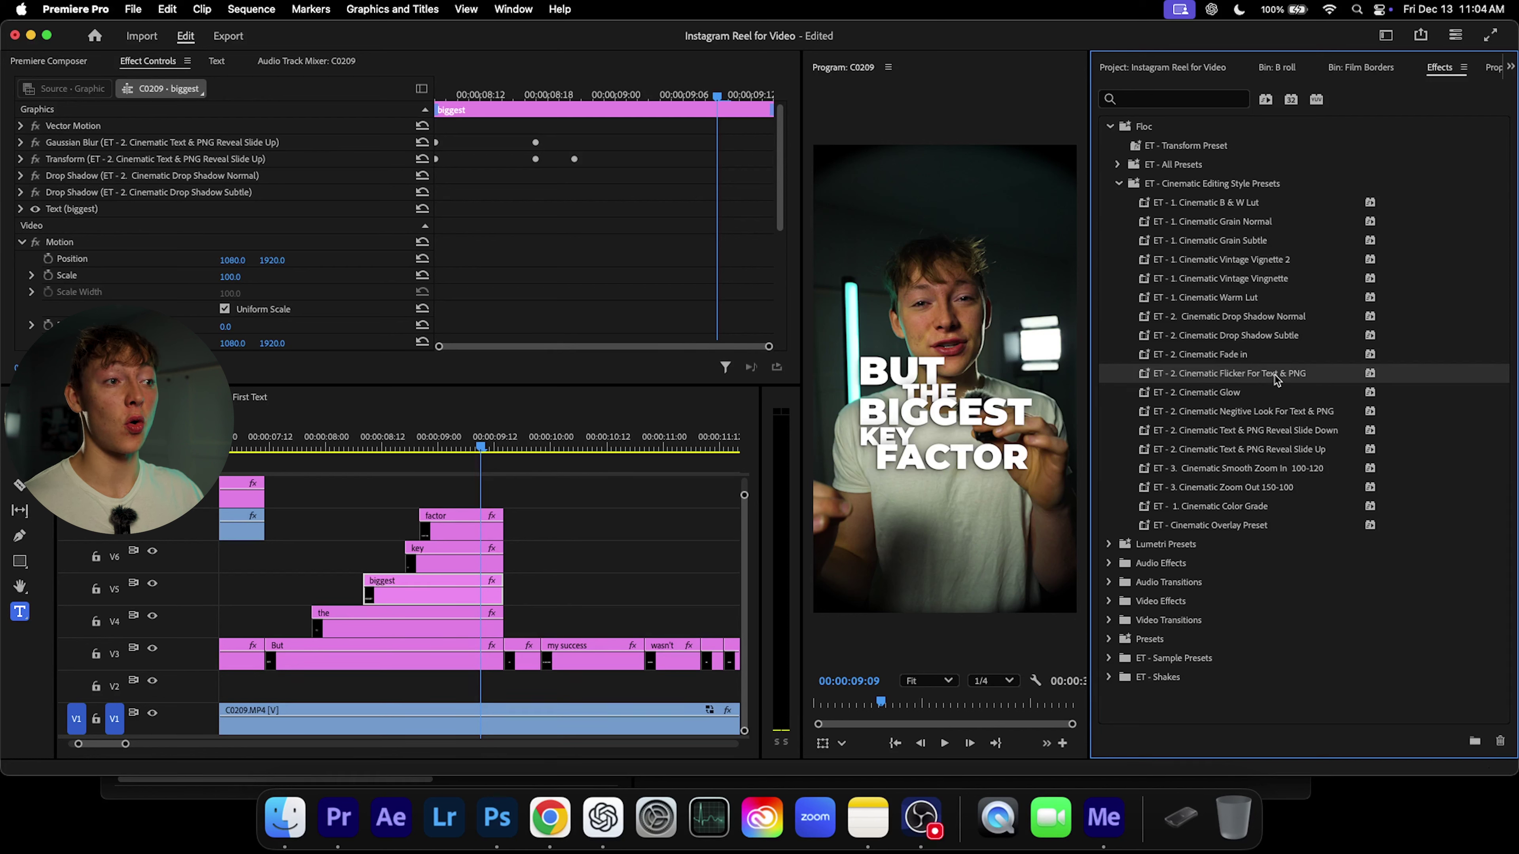
{"action": "left_click_drag", "start_coordinate": [1277, 380], "coordinate": [444, 588]}
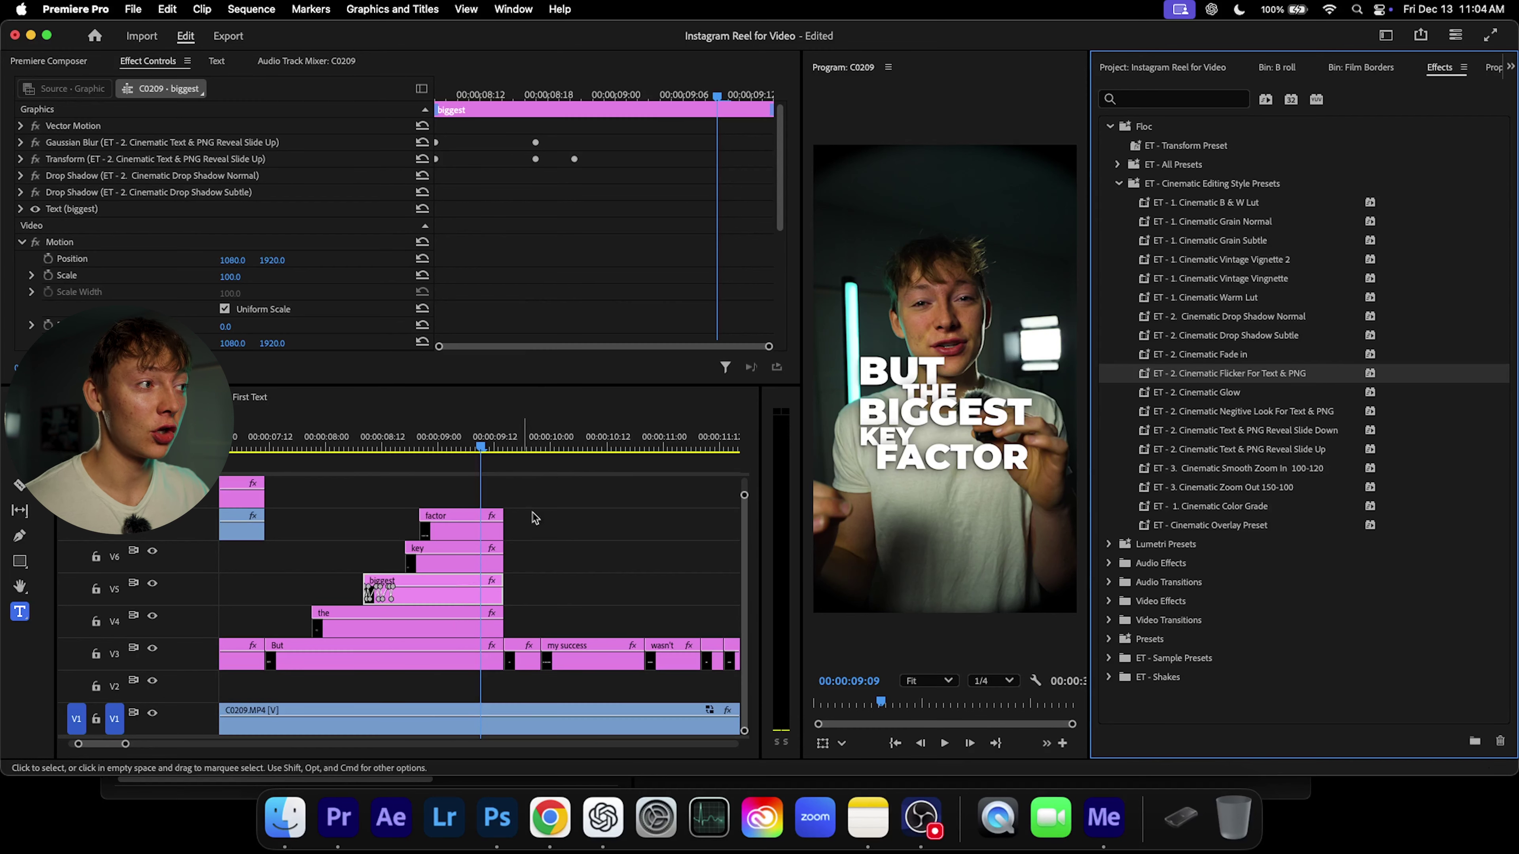
{"action": "scroll", "coordinate": [526, 213], "scroll_direction": "down", "scroll_amount": 6}
{"action": "left_click", "coordinate": [718, 96]}
{"action": "left_click_drag", "start_coordinate": [717, 96], "coordinate": [437, 96]}
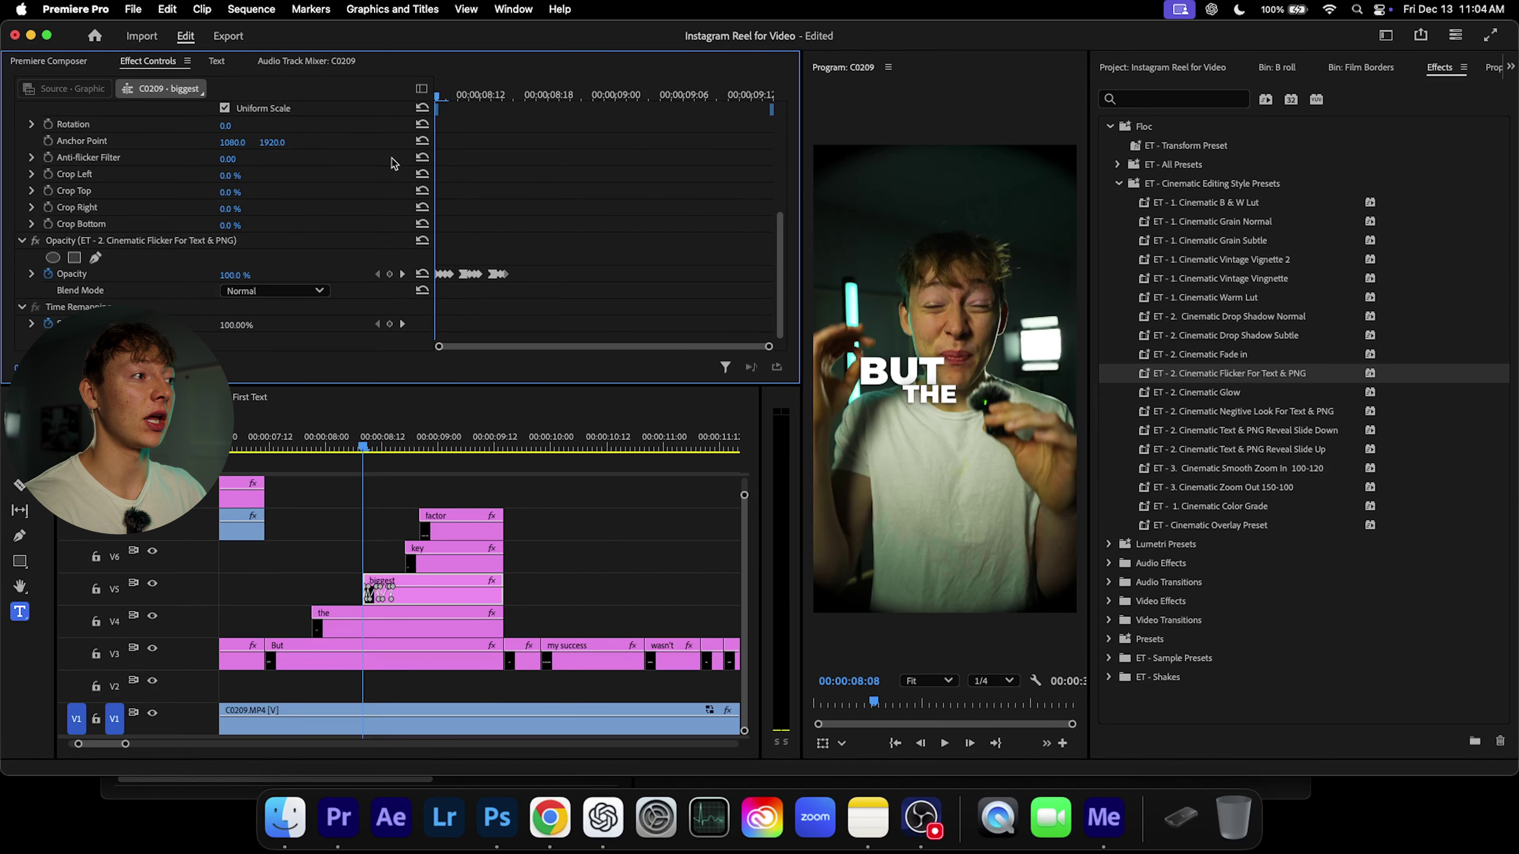
{"action": "key", "text": "space"}
{"action": "key", "text": "space"}
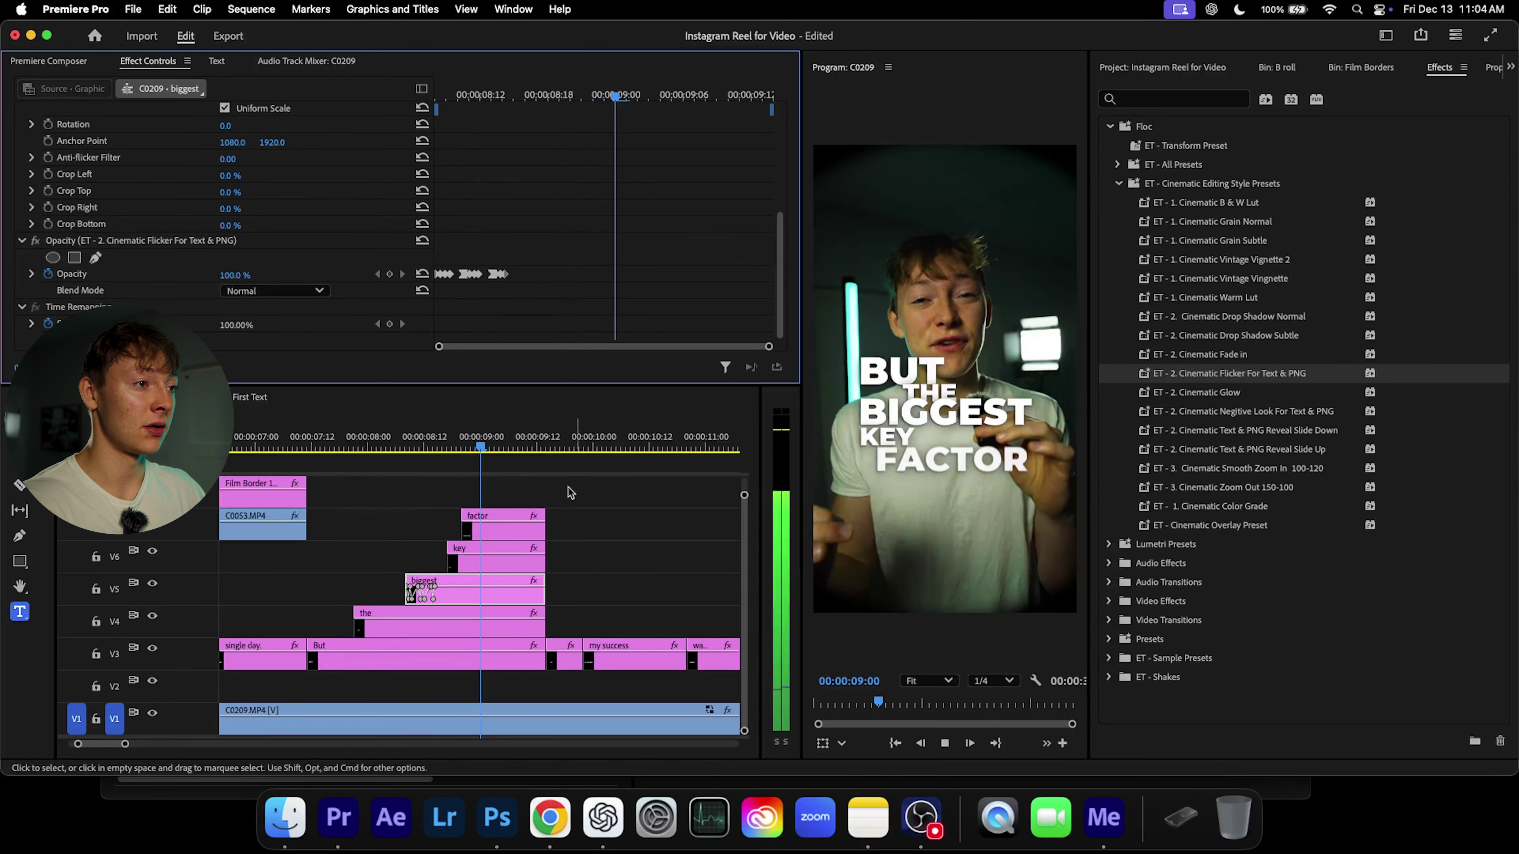
{"action": "left_click", "coordinate": [345, 467]}
{"action": "key", "text": "space"}
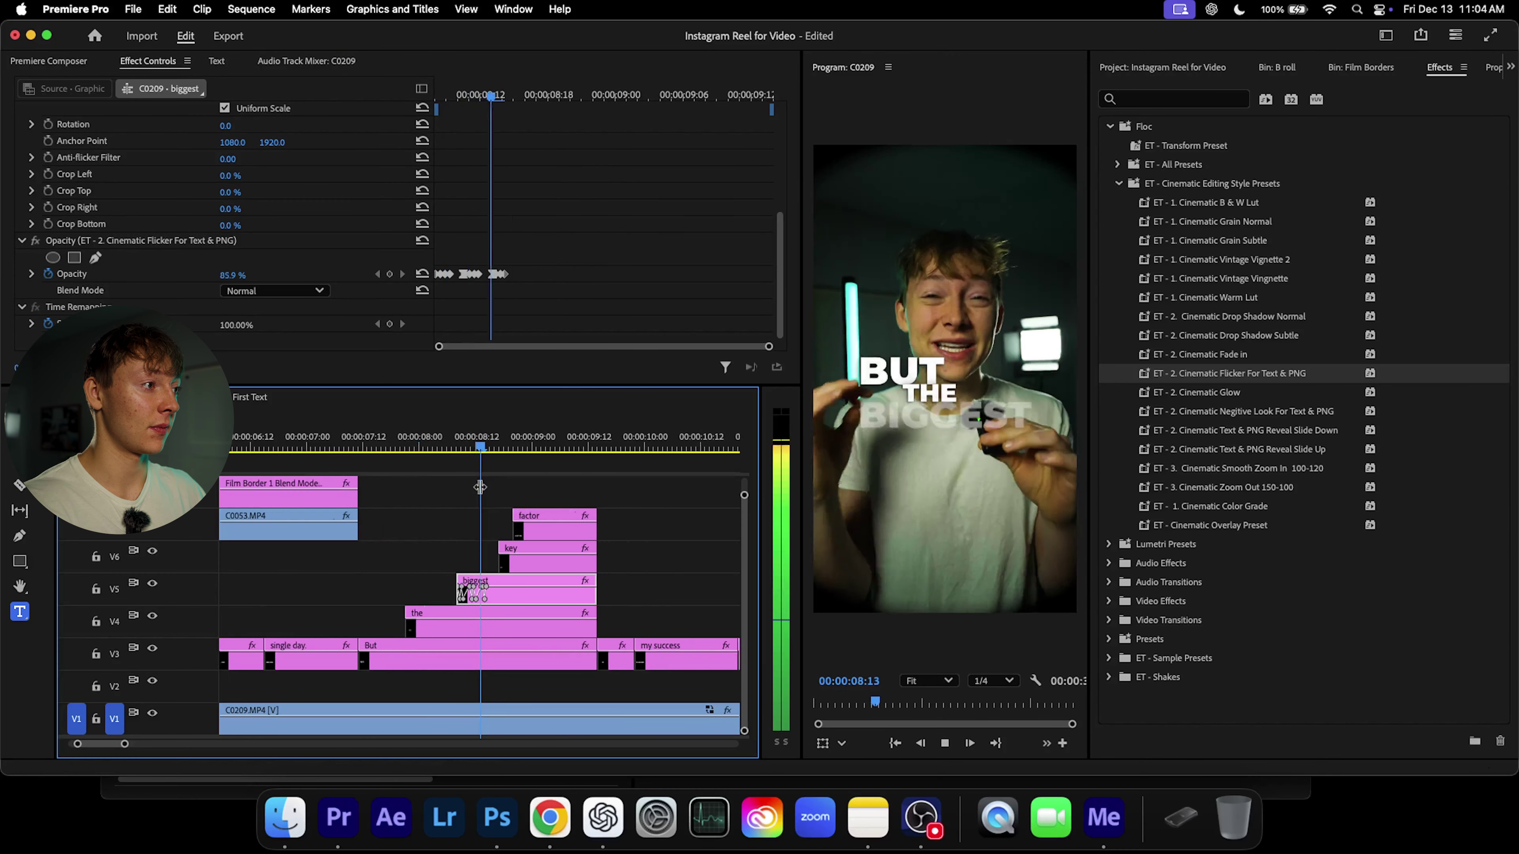
Step: Copy the flicker's opacity keyframes on the "biggest" caption, paste them at 00:00:08:15 to lengthen the flicker, and preview it
{"action": "left_click", "coordinate": [495, 270]}
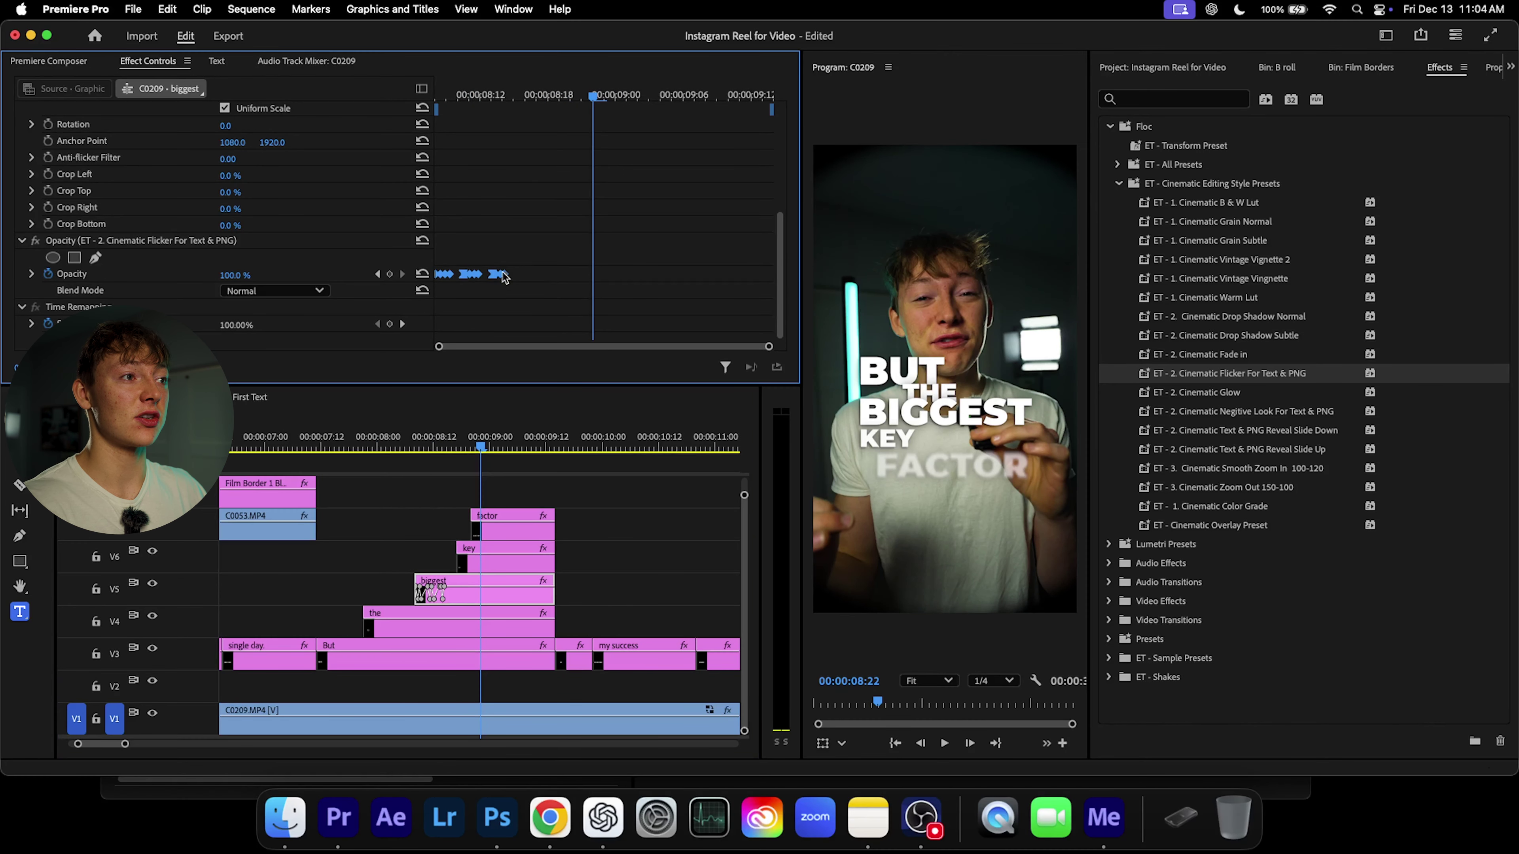
{"action": "right_click", "coordinate": [488, 279]}
{"action": "left_click", "coordinate": [526, 334]}
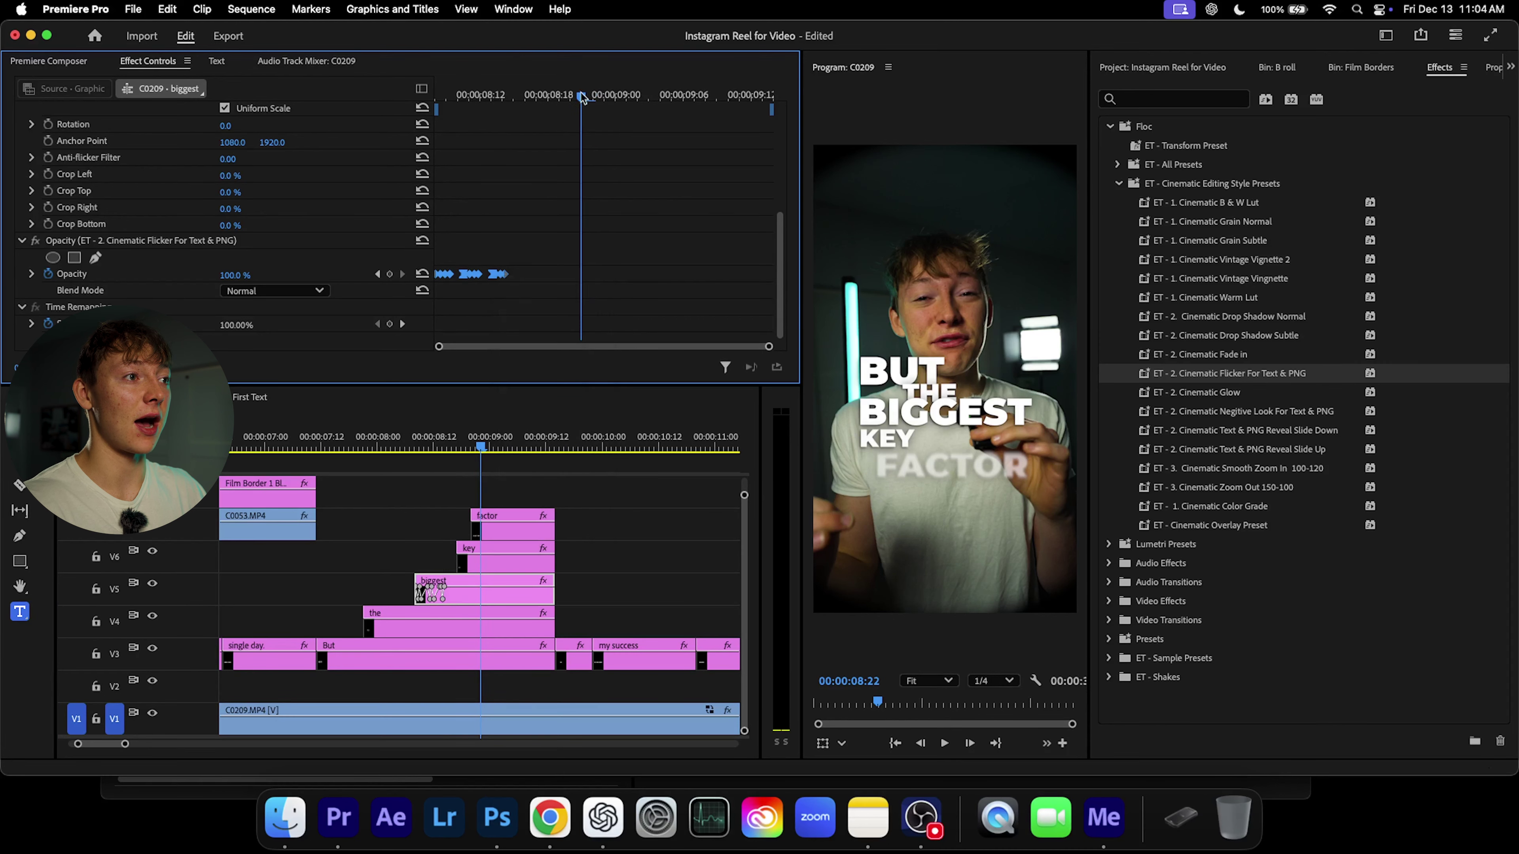
{"action": "left_click_drag", "start_coordinate": [591, 96], "coordinate": [514, 96]}
{"action": "right_click", "coordinate": [527, 281]}
{"action": "left_click", "coordinate": [551, 359]}
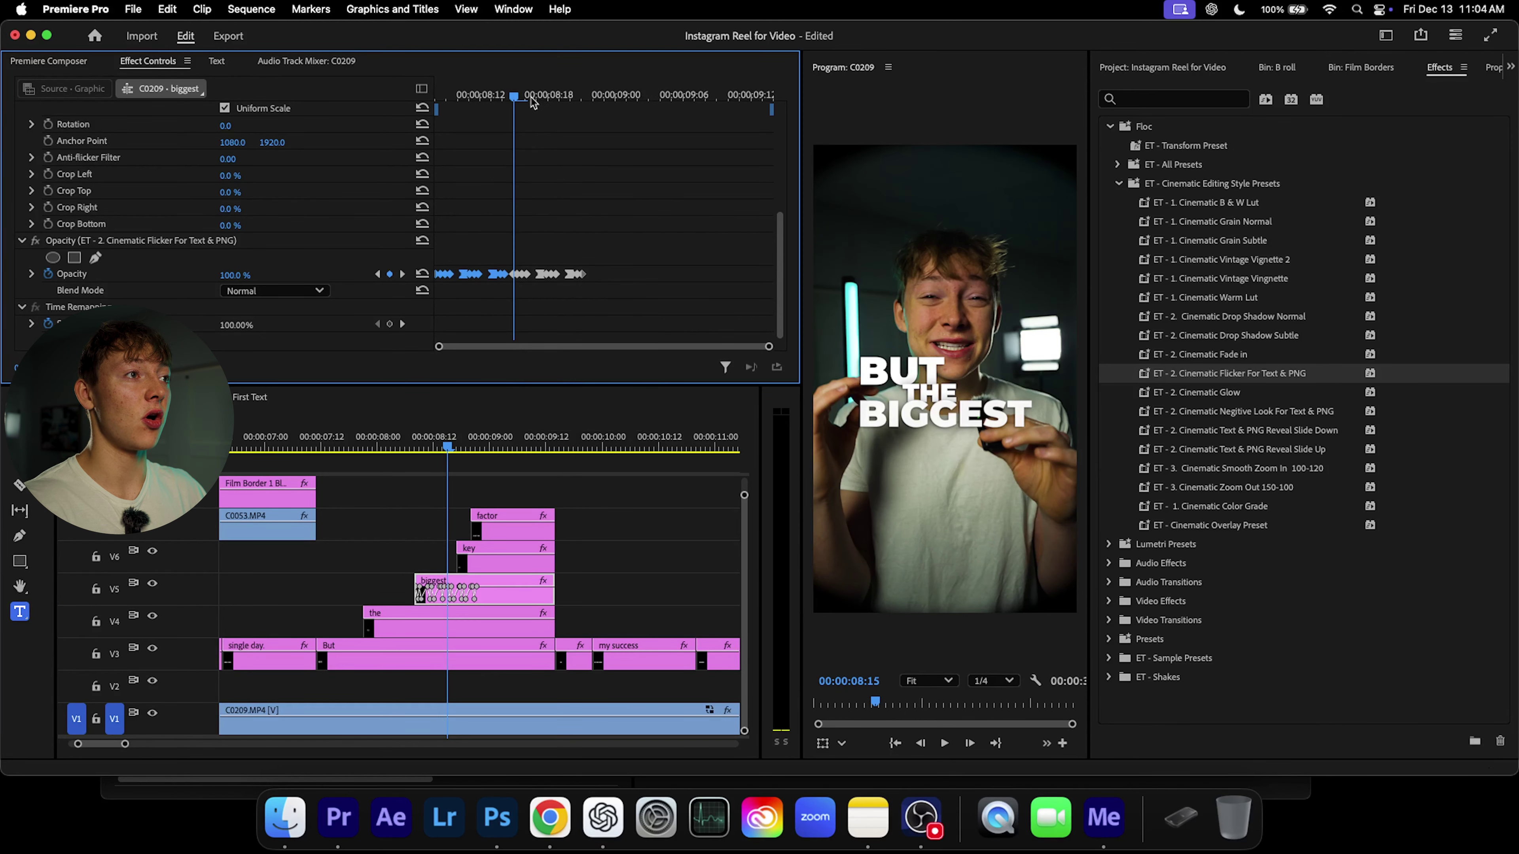
{"action": "key", "text": "Up"}
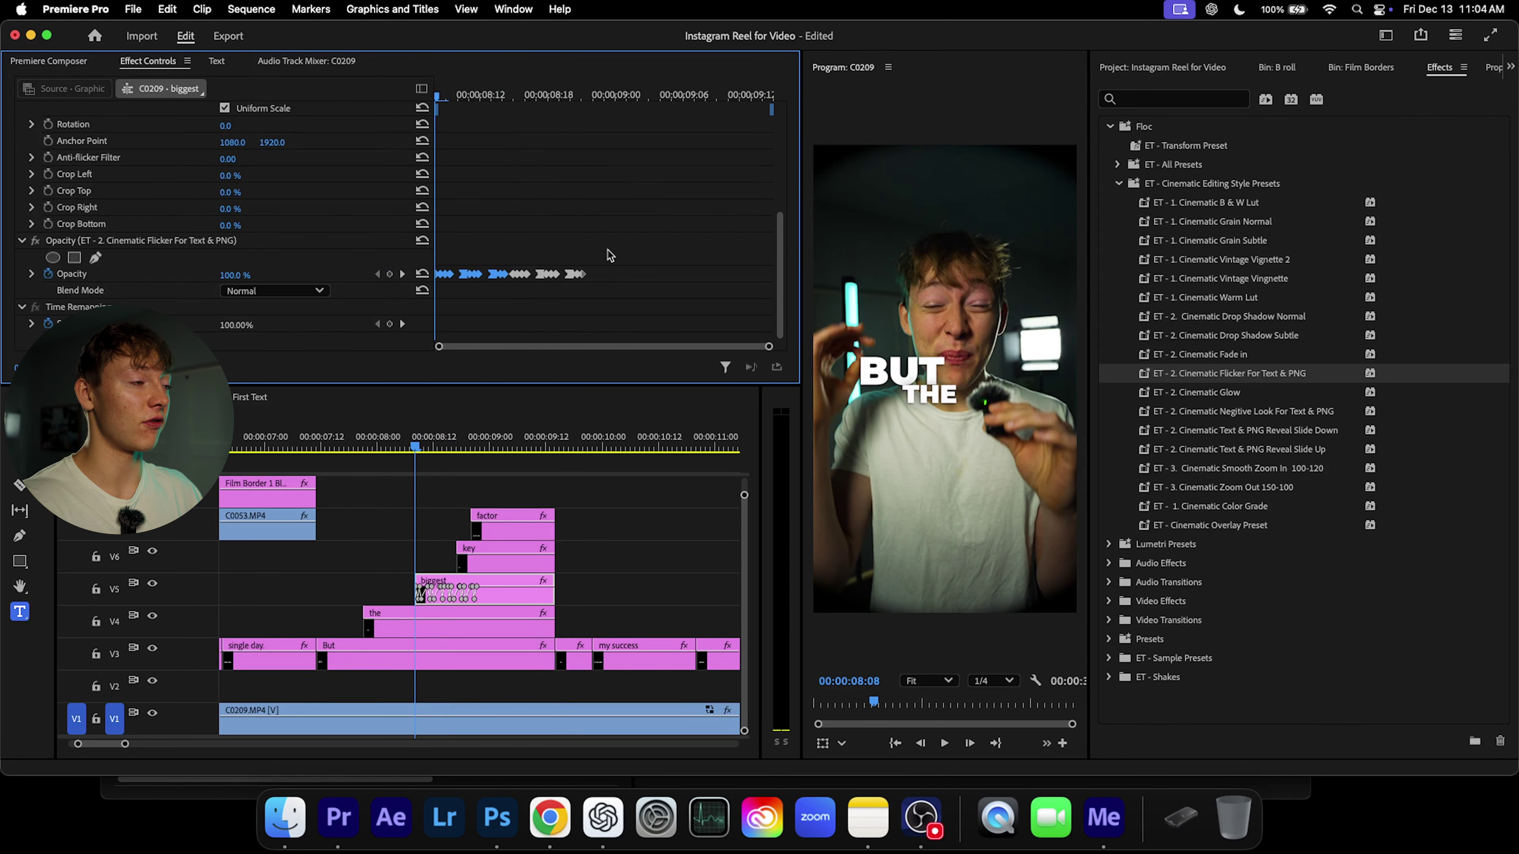
{"action": "key", "text": "space"}
{"action": "key", "text": "space"}
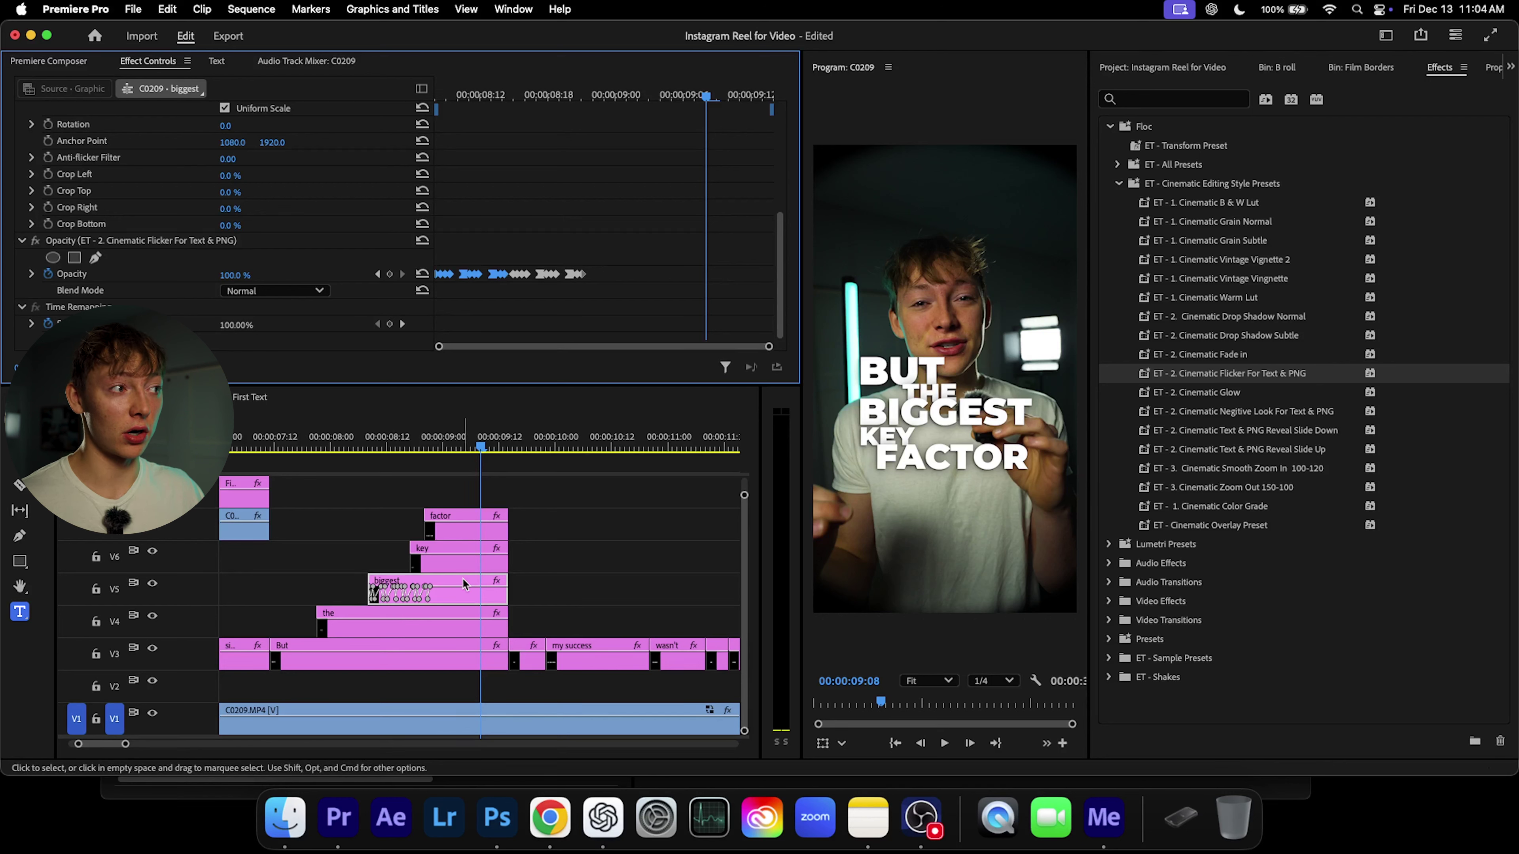
Step: Set the "biggest" caption's text fill to light blue, 00BDFF
{"action": "left_click", "coordinate": [477, 591]}
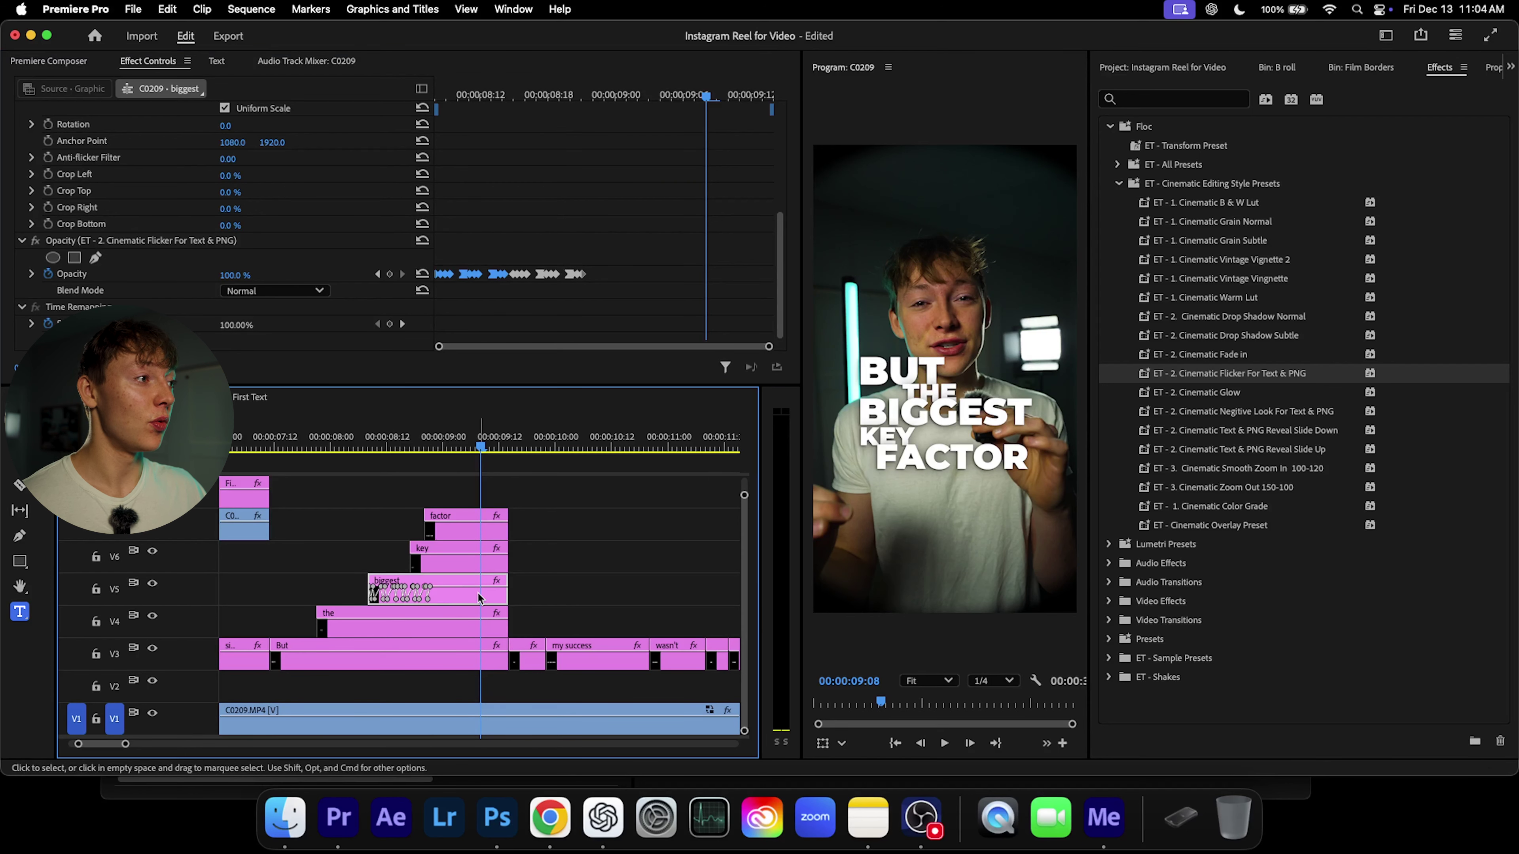
{"action": "left_click", "coordinate": [1493, 67]}
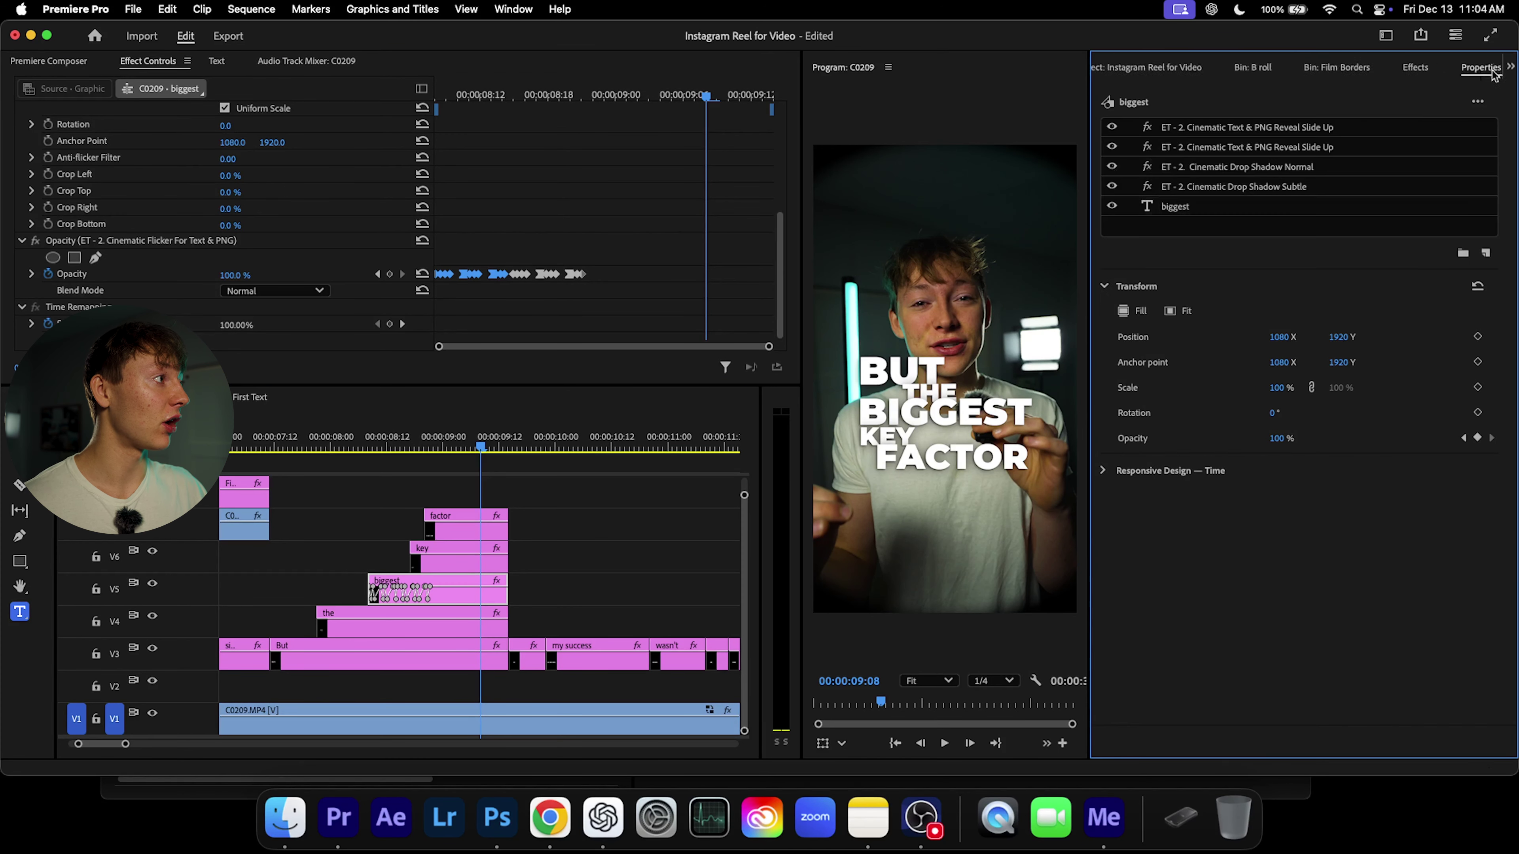
{"action": "left_click", "coordinate": [1175, 207]}
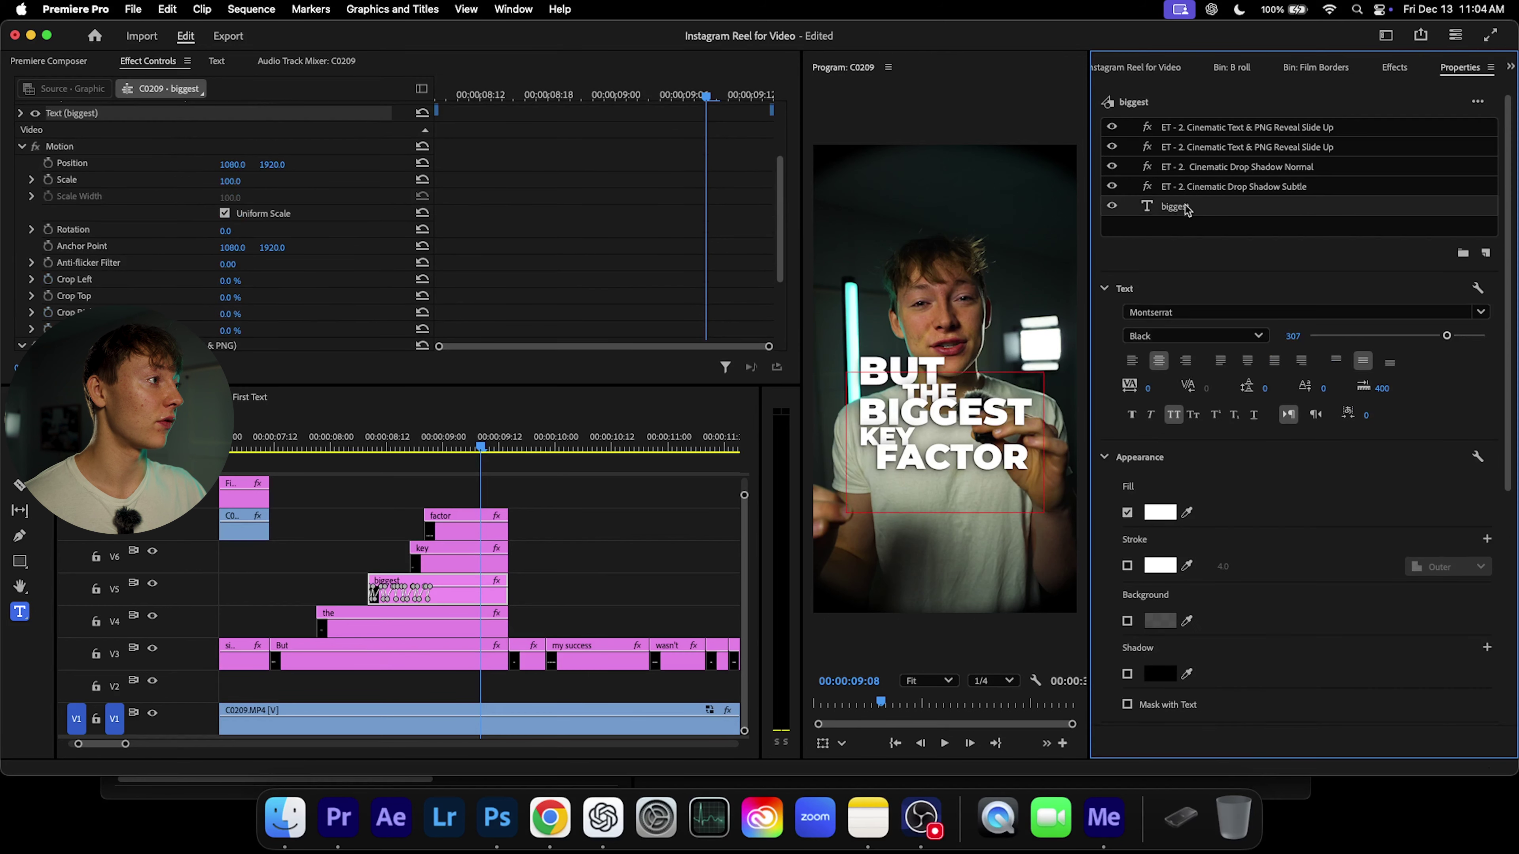
{"action": "left_click", "coordinate": [1160, 512]}
{"action": "left_click_drag", "start_coordinate": [897, 242], "coordinate": [590, 119]}
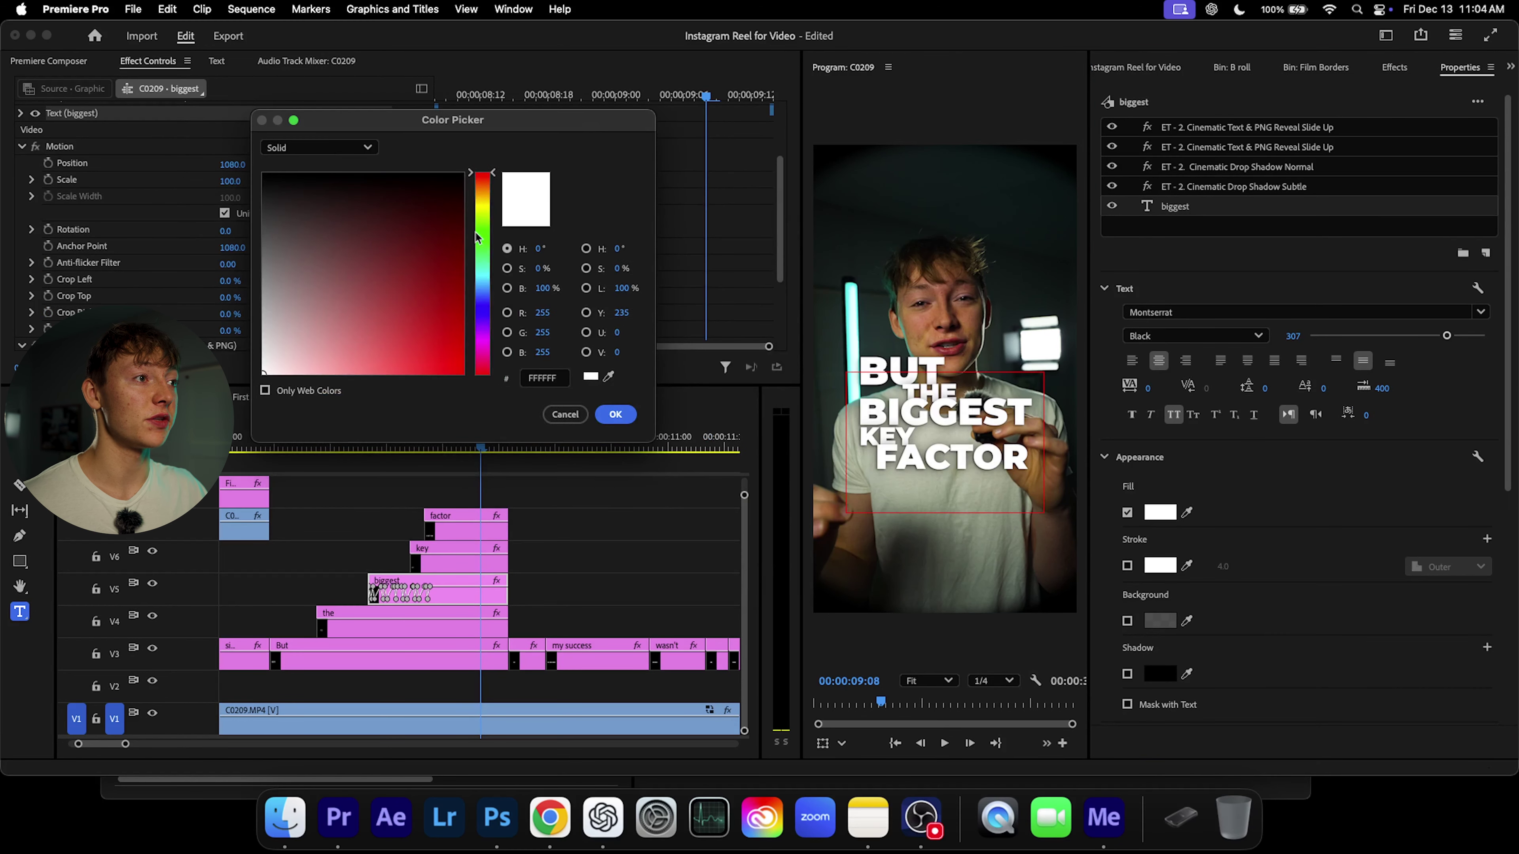
{"action": "left_click_drag", "start_coordinate": [486, 197], "coordinate": [486, 282]}
{"action": "left_click", "coordinate": [461, 372]}
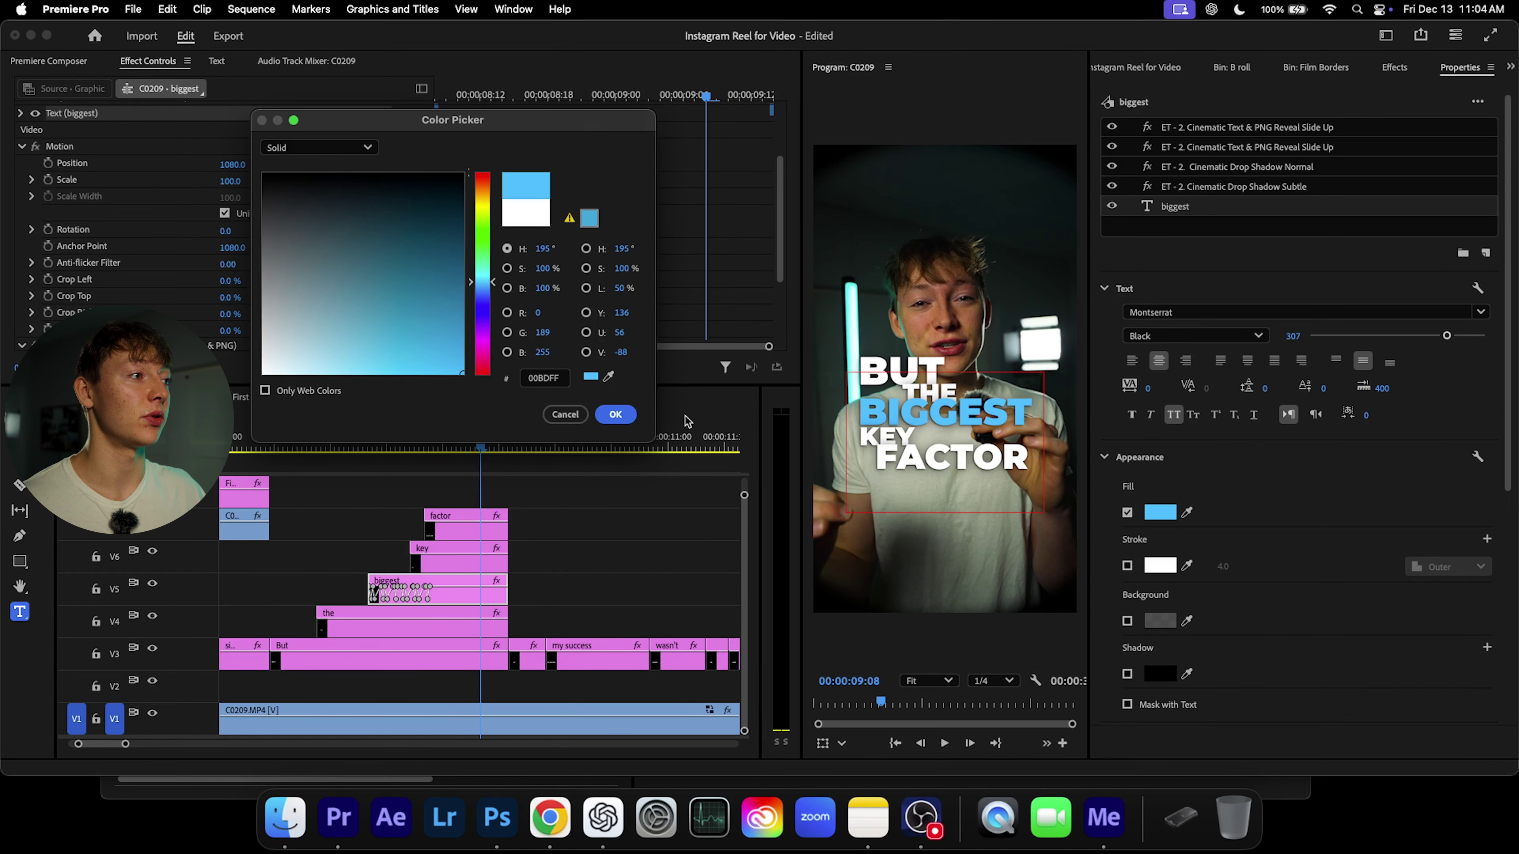
{"action": "left_click", "coordinate": [616, 414]}
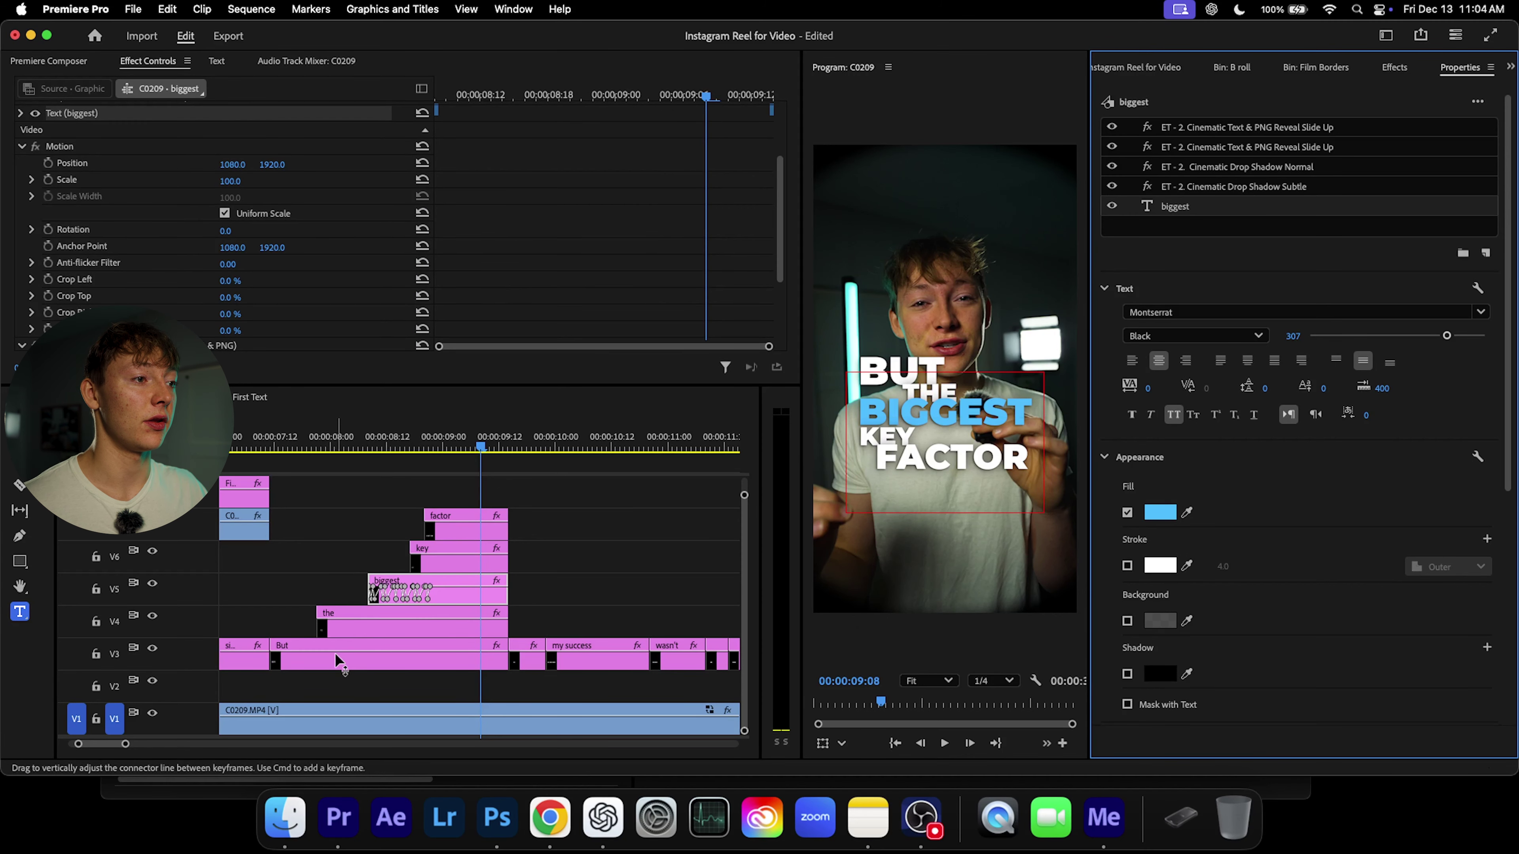
Step: Set the "factor" caption's fill to the blue sampled from "biggest" and play back the stacked title
{"action": "left_click", "coordinate": [457, 531]}
{"action": "left_click", "coordinate": [1172, 207]}
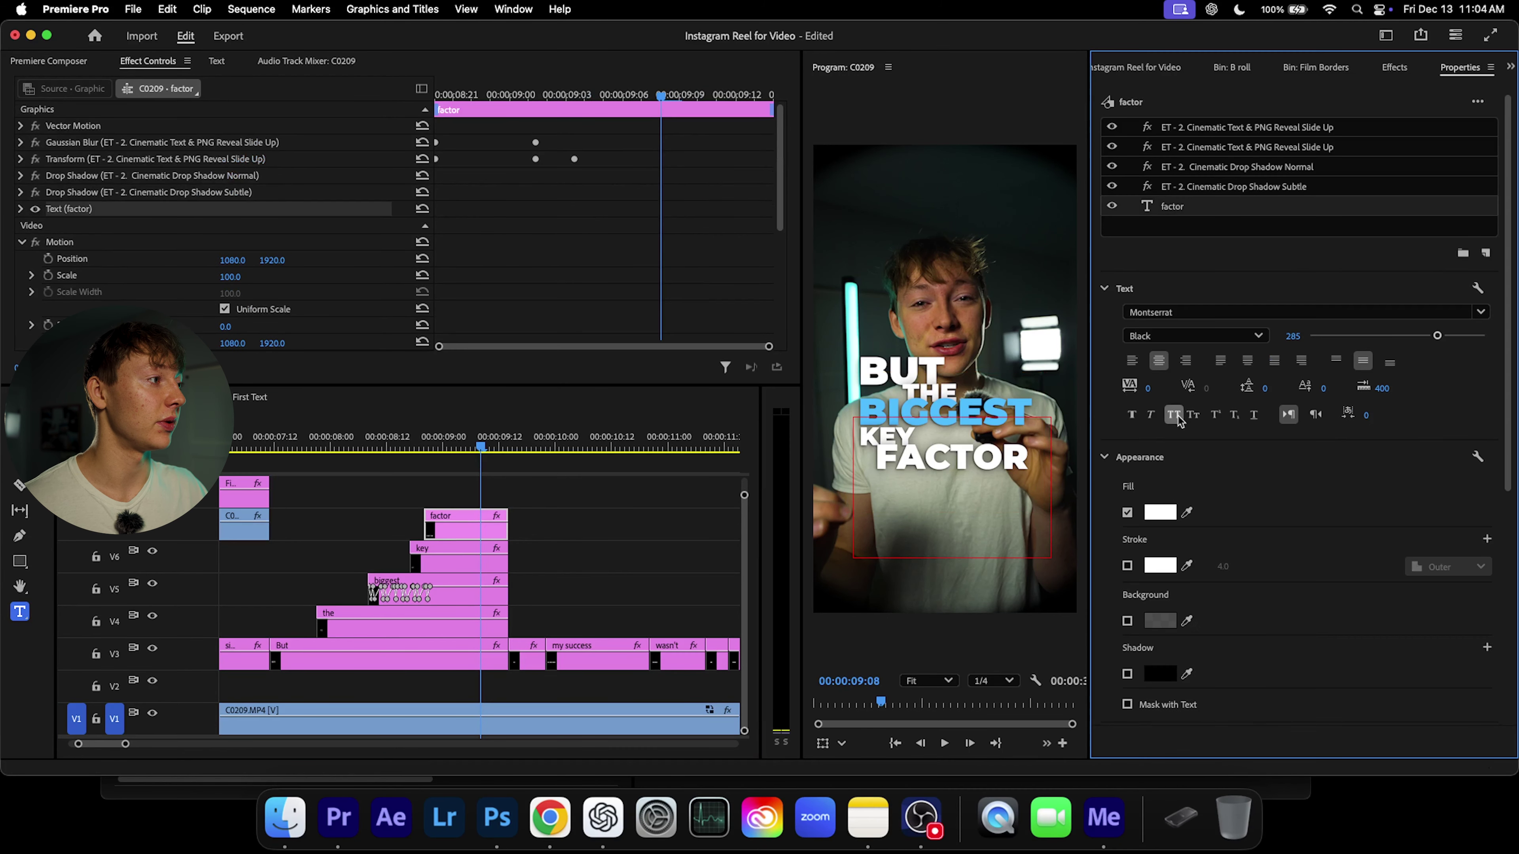
{"action": "left_click", "coordinate": [1160, 512]}
{"action": "left_click", "coordinate": [608, 375]}
{"action": "left_click", "coordinate": [912, 402]}
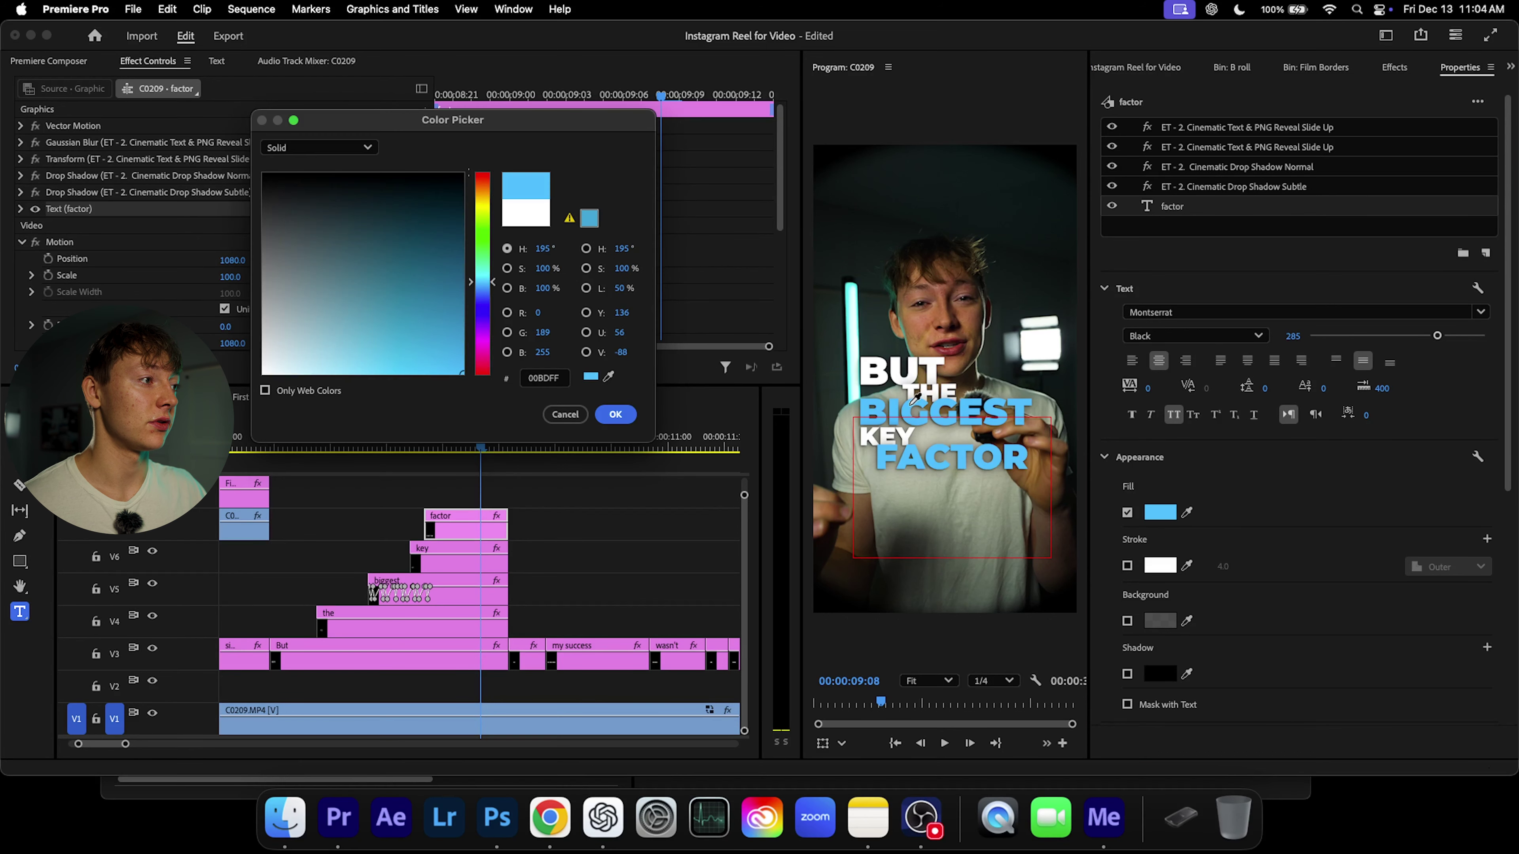
{"action": "left_click", "coordinate": [615, 415]}
{"action": "left_click_drag", "start_coordinate": [480, 448], "coordinate": [282, 463]}
{"action": "key", "text": "space"}
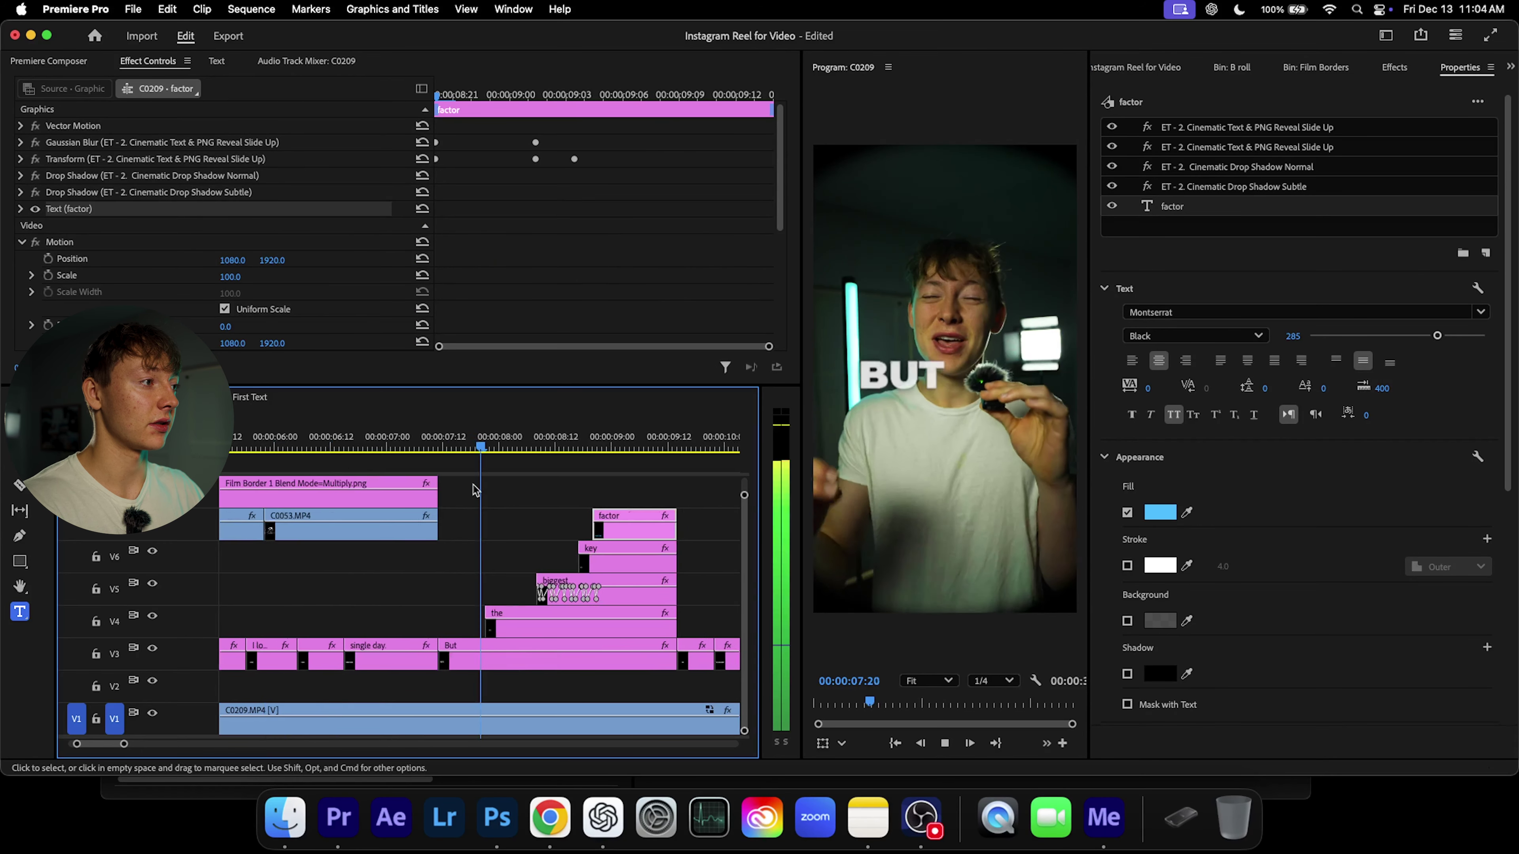
{"action": "key", "text": "space"}
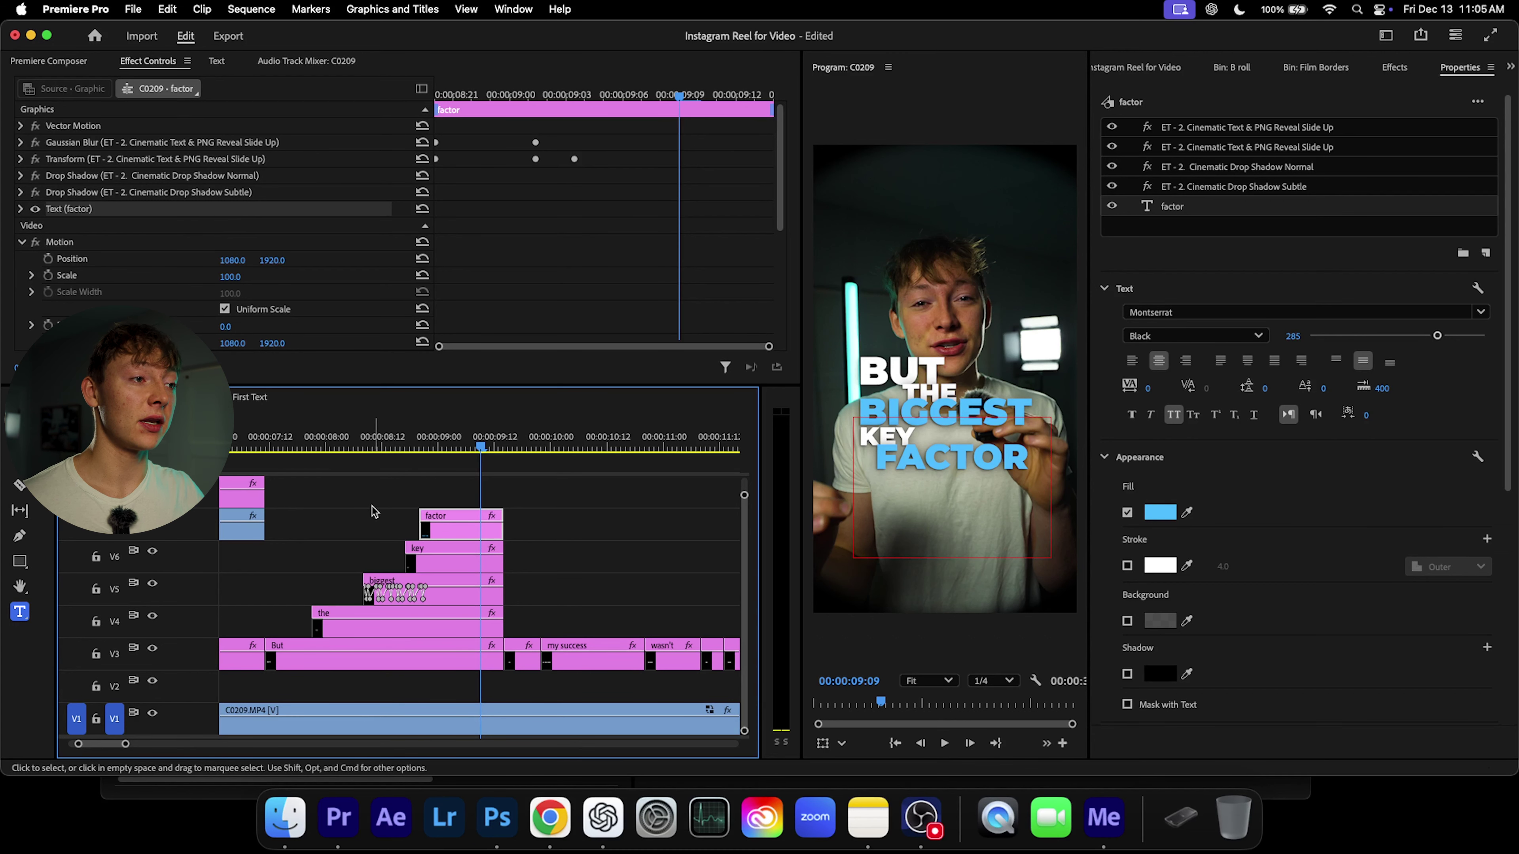
Step: Nest the five stacked captions from "But" to "factor" into one sequence, keeping the default name
{"action": "left_click_drag", "start_coordinate": [346, 500], "coordinate": [460, 668]}
{"action": "right_click", "coordinate": [450, 658]}
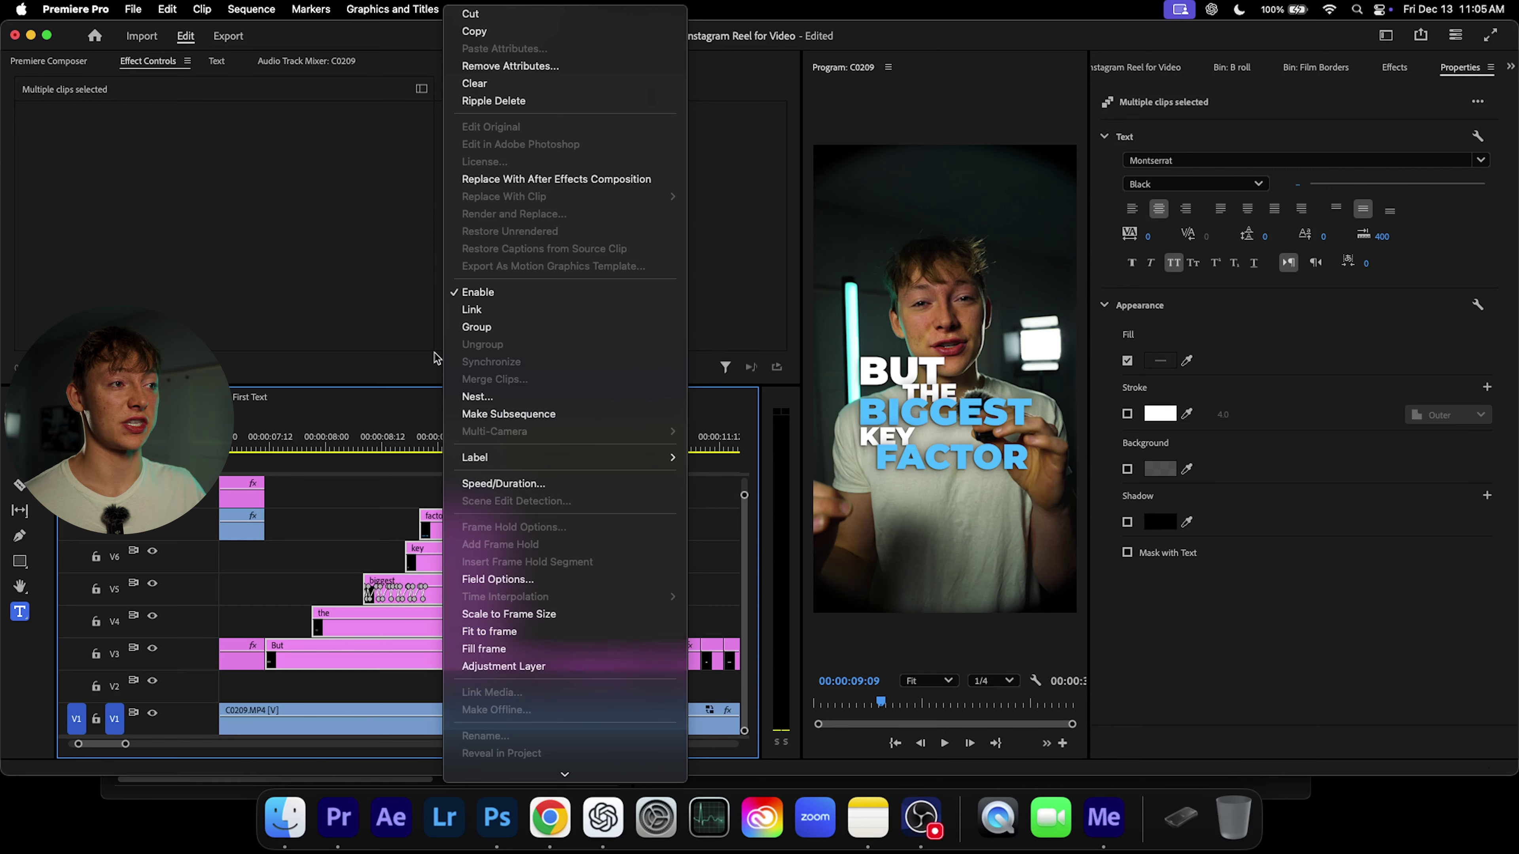
{"action": "left_click", "coordinate": [484, 398]}
{"action": "left_click", "coordinate": [840, 423]}
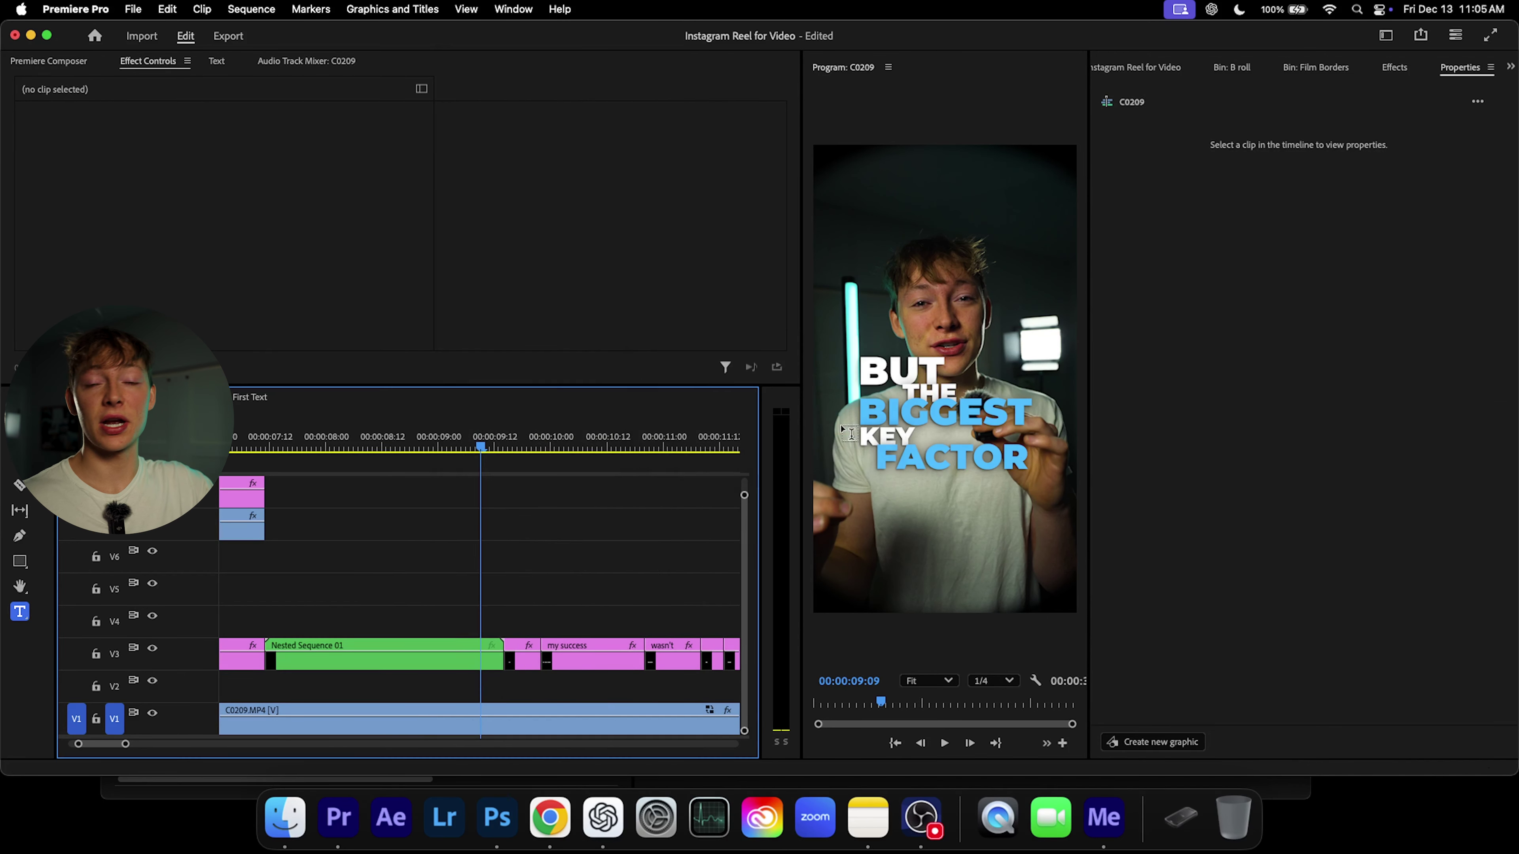
Step: Lower the nested title sequence in the frame by setting its vertical position to 2242, and play it back from before its start
{"action": "left_click", "coordinate": [425, 654]}
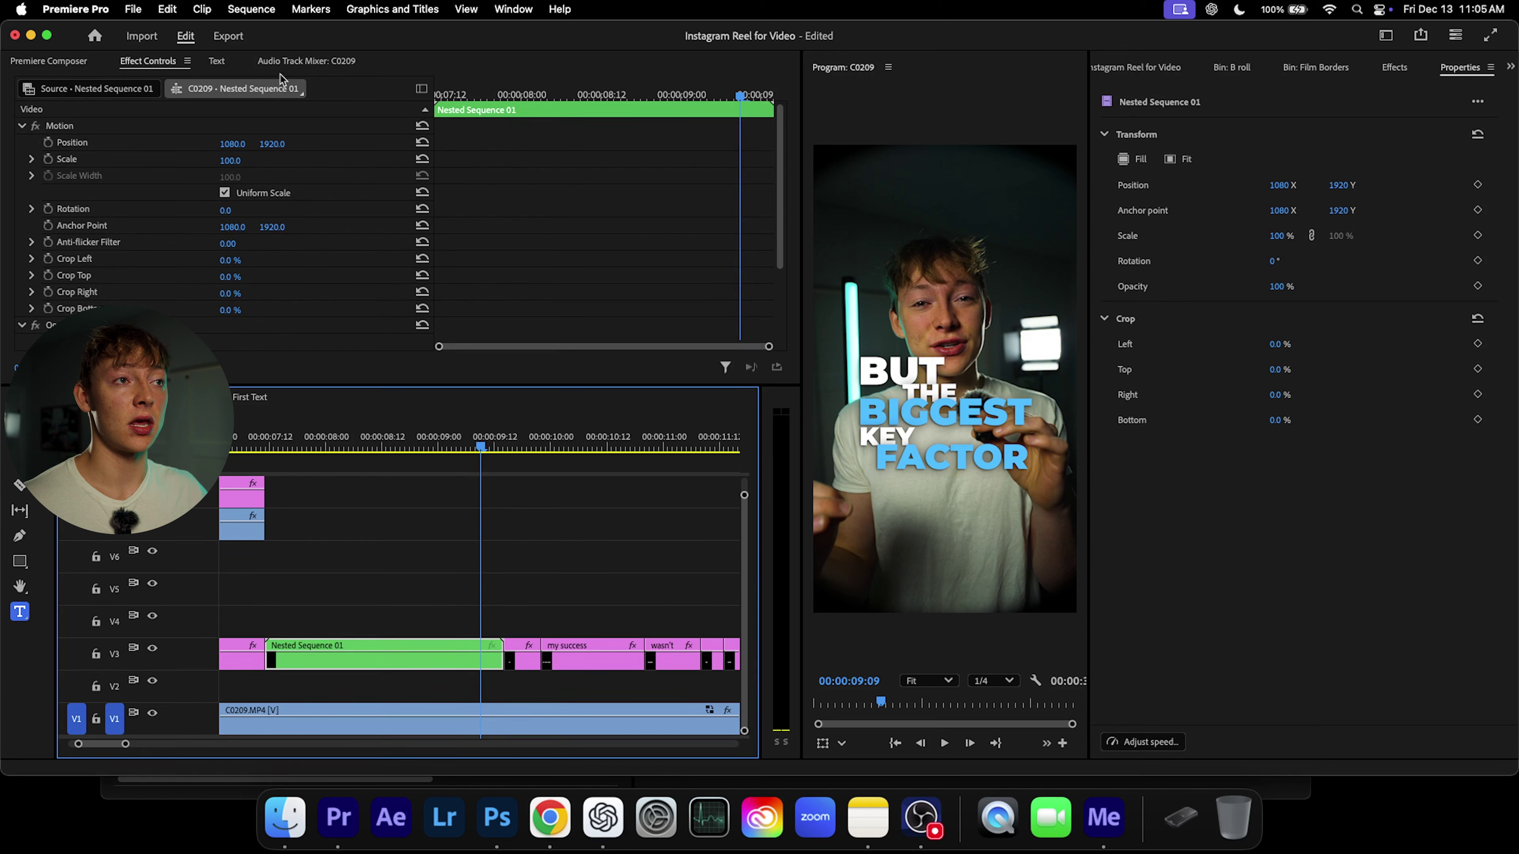
{"action": "left_click_drag", "start_coordinate": [277, 149], "coordinate": [470, 149]}
{"action": "left_click_drag", "start_coordinate": [480, 445], "coordinate": [252, 441]}
{"action": "key", "text": "space"}
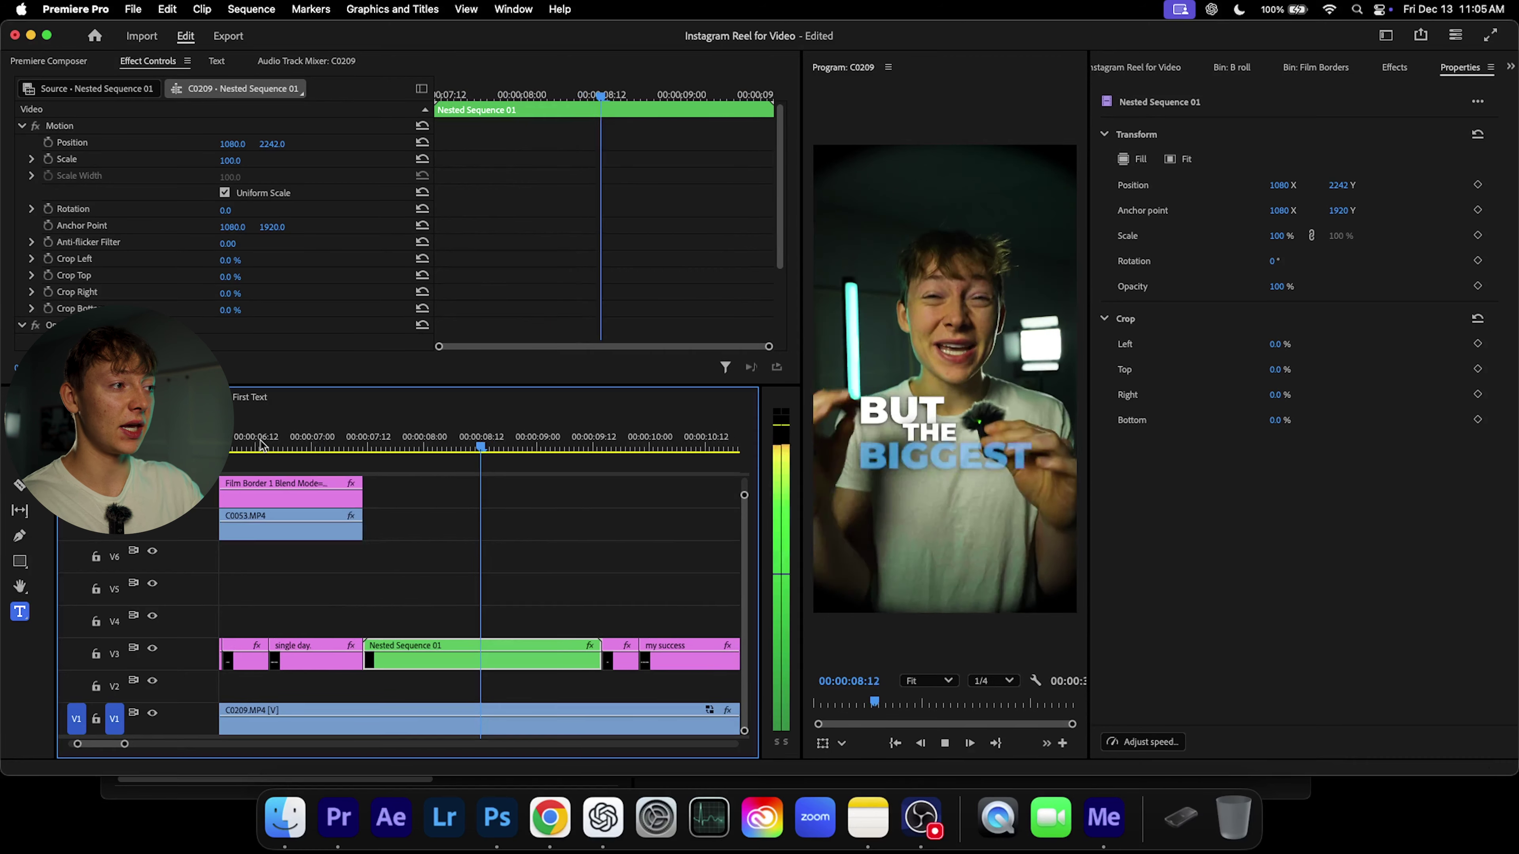
{"action": "key", "text": "space"}
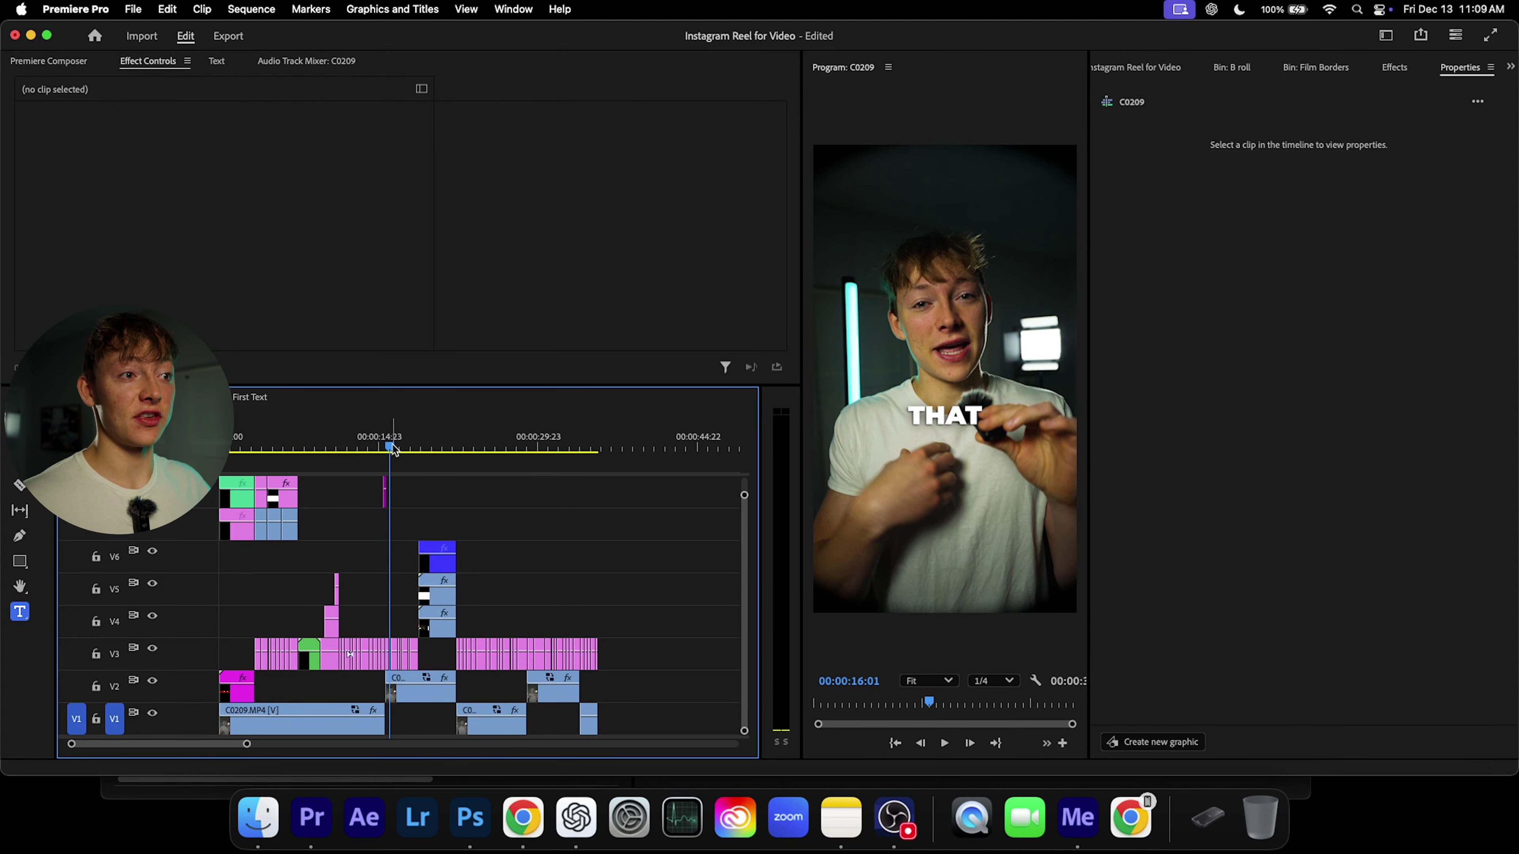
Step: Move the green adjustment layer at the reel's start down to track V5 and remove the pink adjustment layer beneath it
{"action": "key", "text": "Home"}
{"action": "left_click", "coordinate": [1232, 67]}
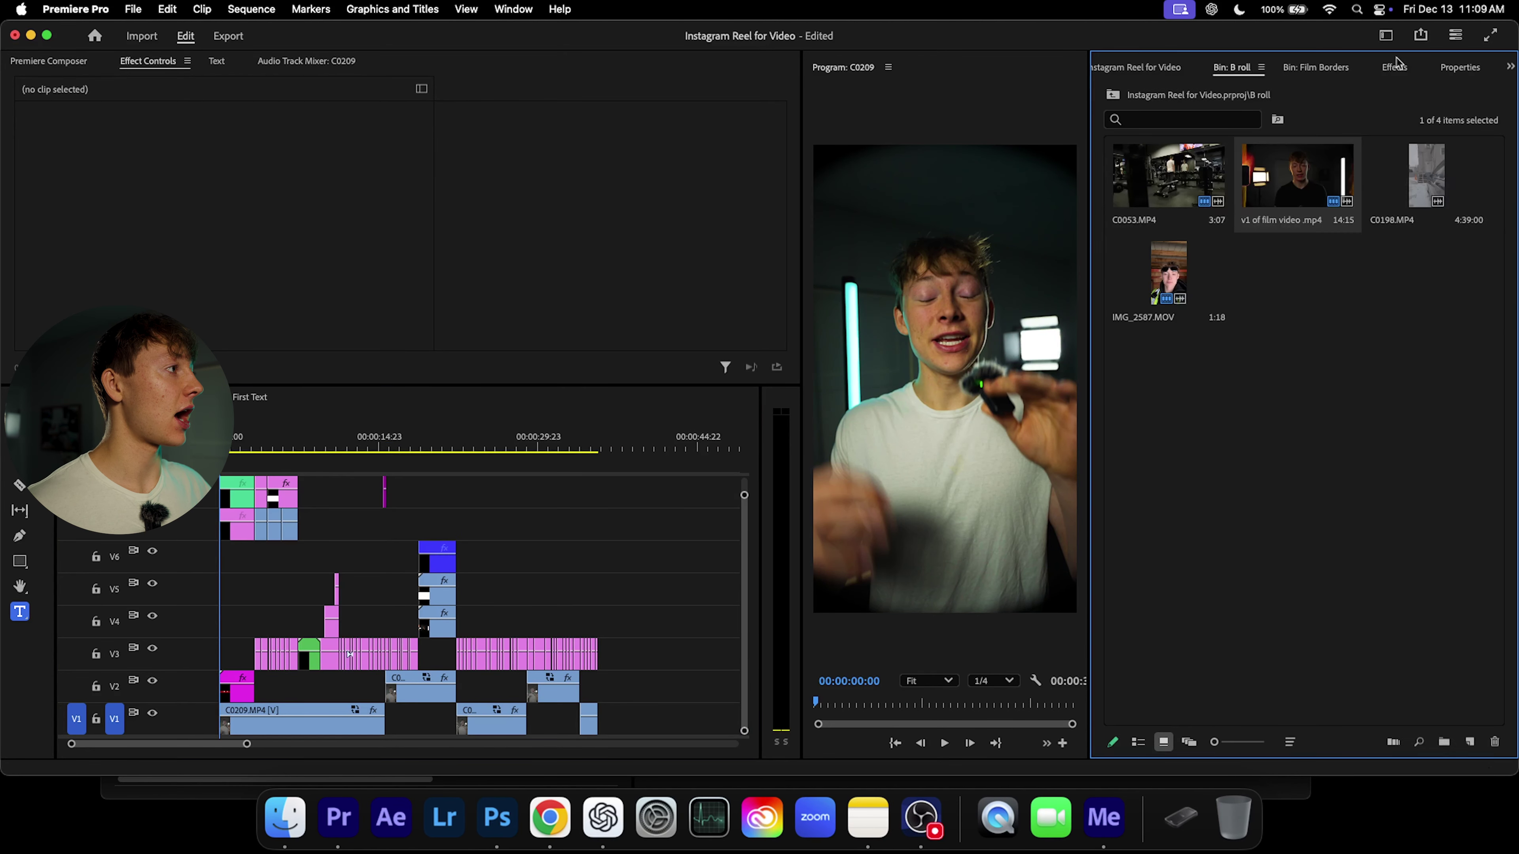
{"action": "left_click", "coordinate": [1394, 67]}
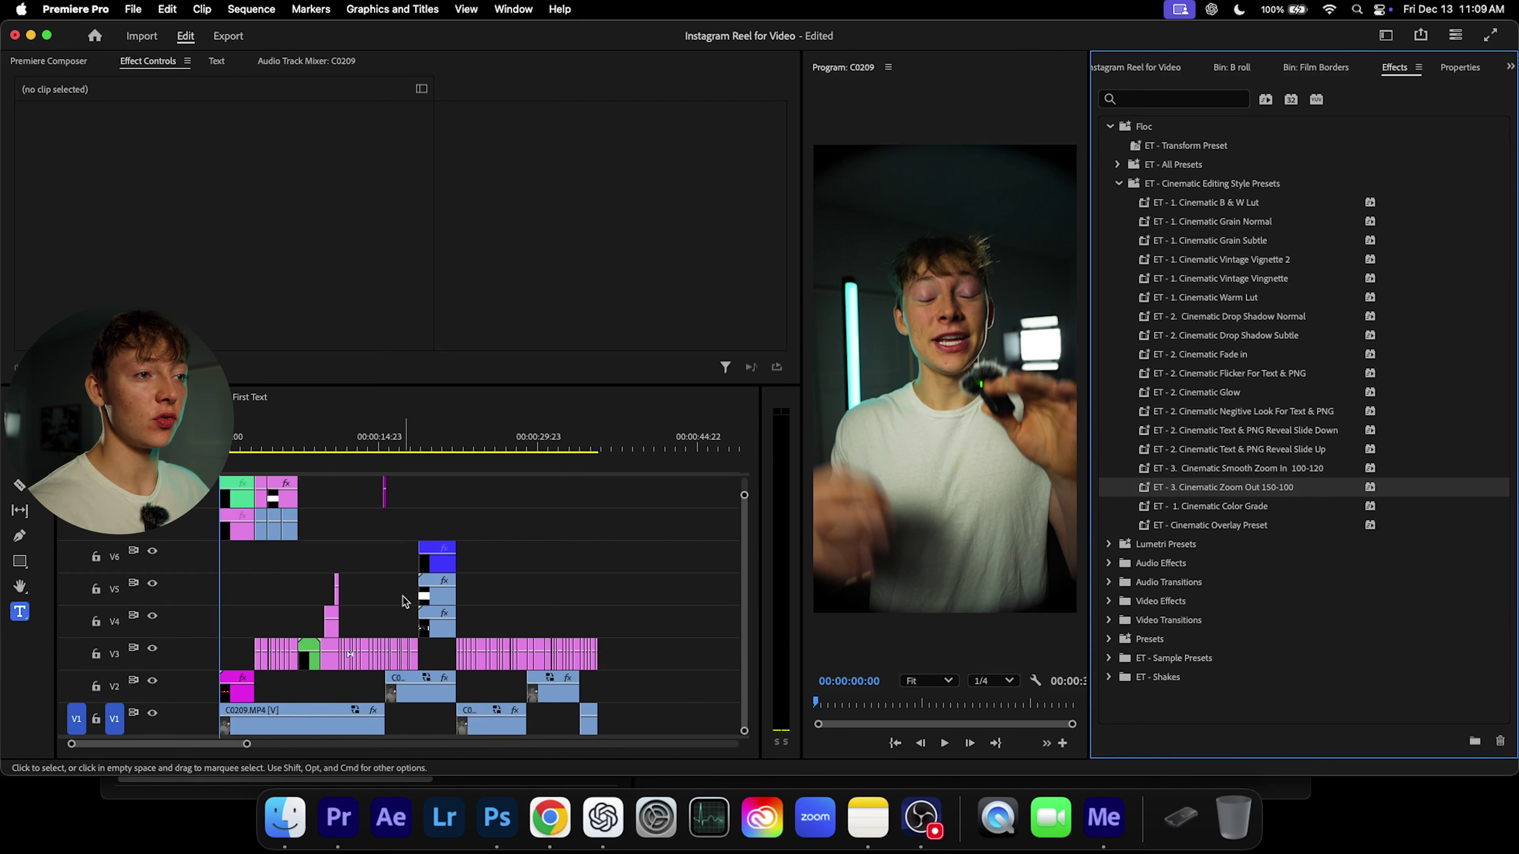
{"action": "scroll", "coordinate": [283, 563], "scroll_direction": "up", "scroll_amount": 5}
{"action": "left_click", "coordinate": [276, 533]}
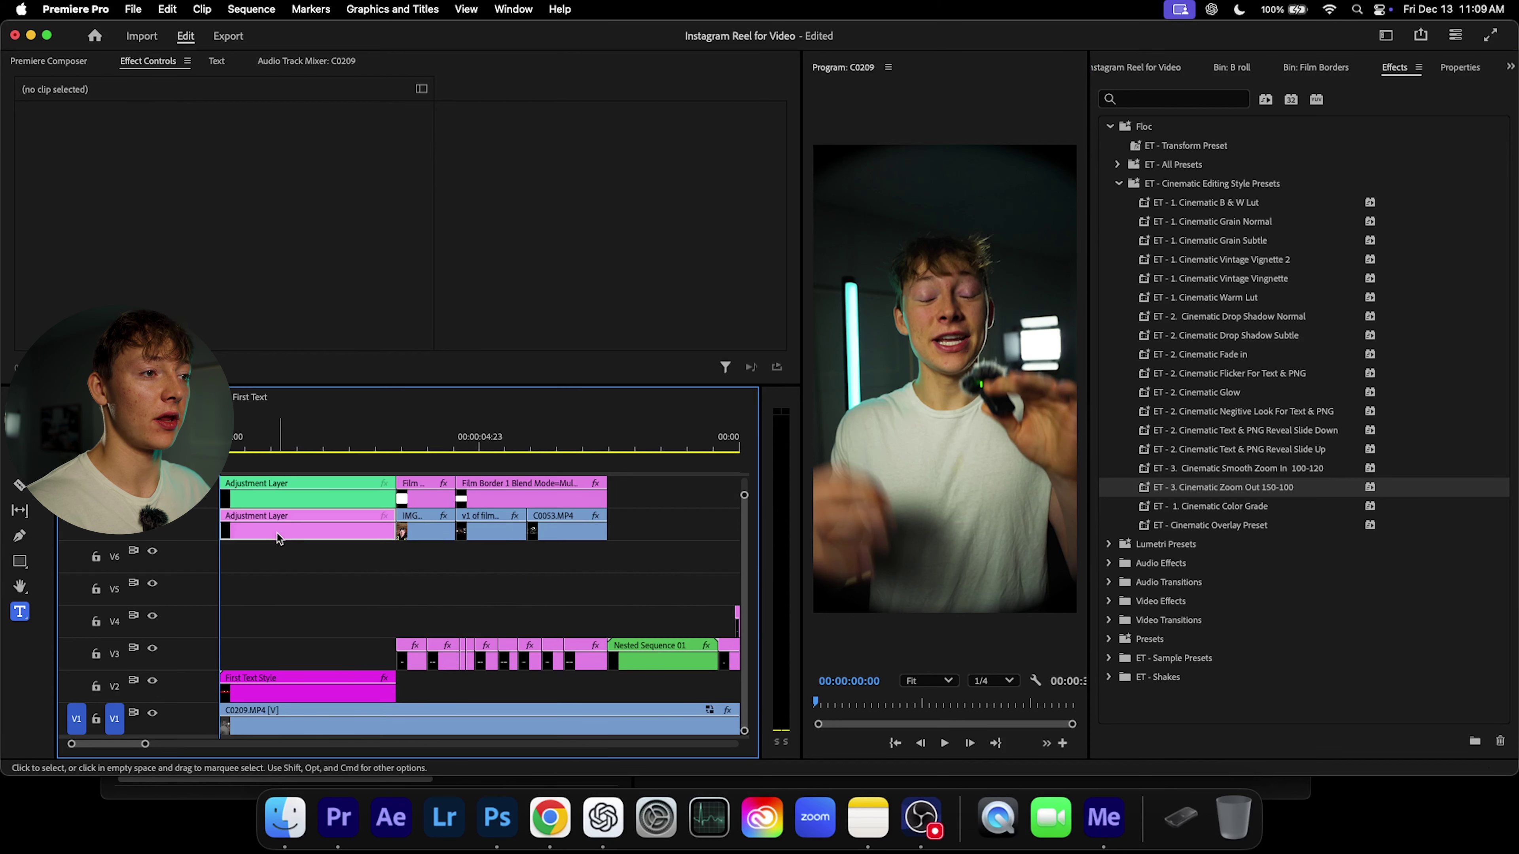
{"action": "left_click", "coordinate": [289, 518], "text": "shift"}
{"action": "left_click_drag", "start_coordinate": [288, 518], "coordinate": [272, 571]}
{"action": "left_click_drag", "start_coordinate": [276, 628], "coordinate": [289, 623]}
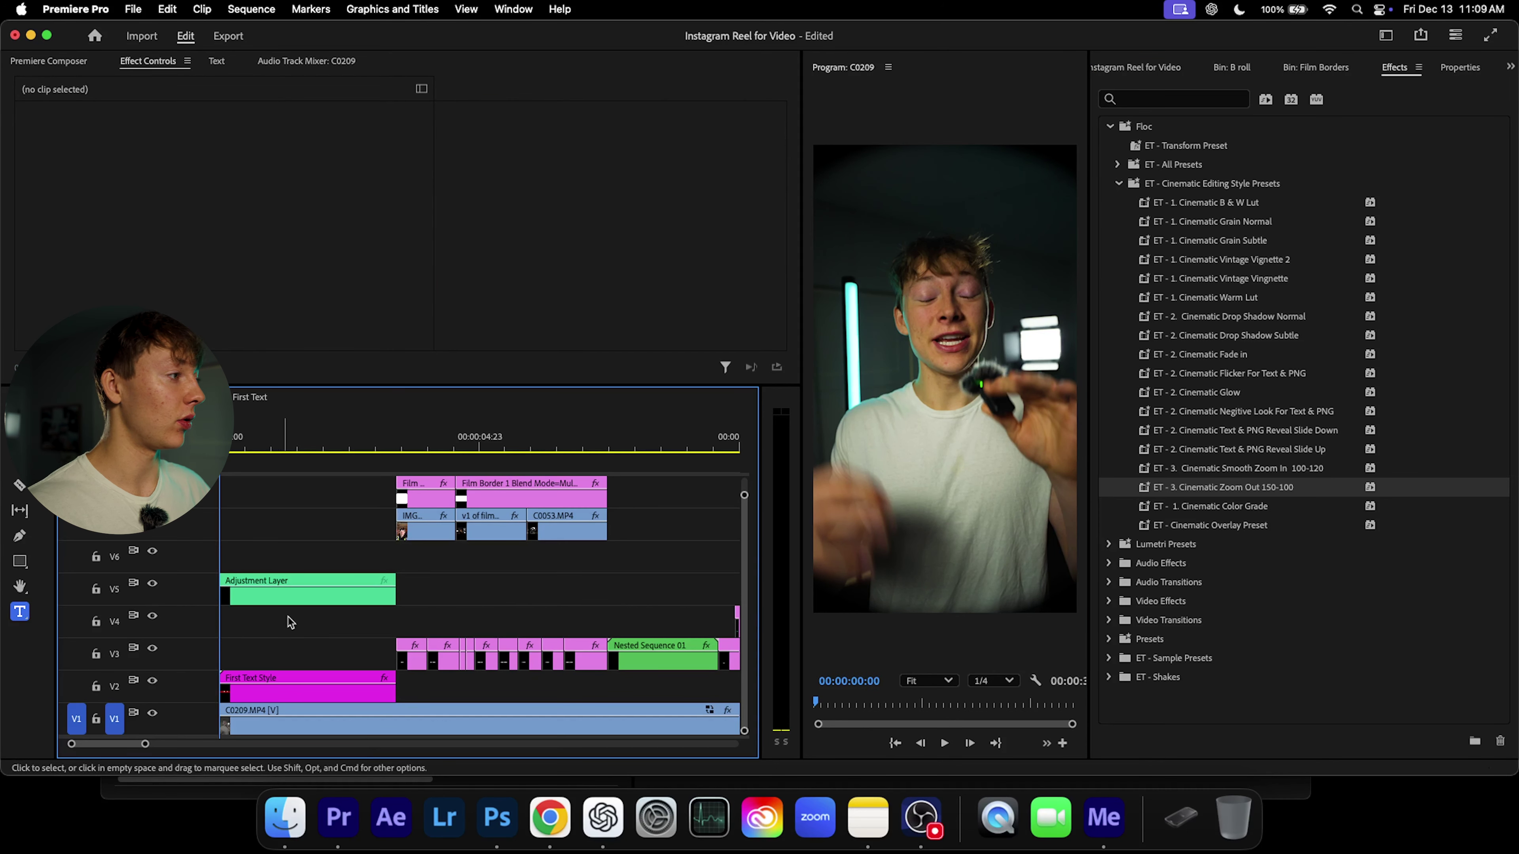
Step: Apply the ET - 3. Cinematic Zoom Out 150-100 preset to the green adjustment layer on V5 and preview the opening
{"action": "left_click_drag", "start_coordinate": [1230, 495], "coordinate": [328, 585]}
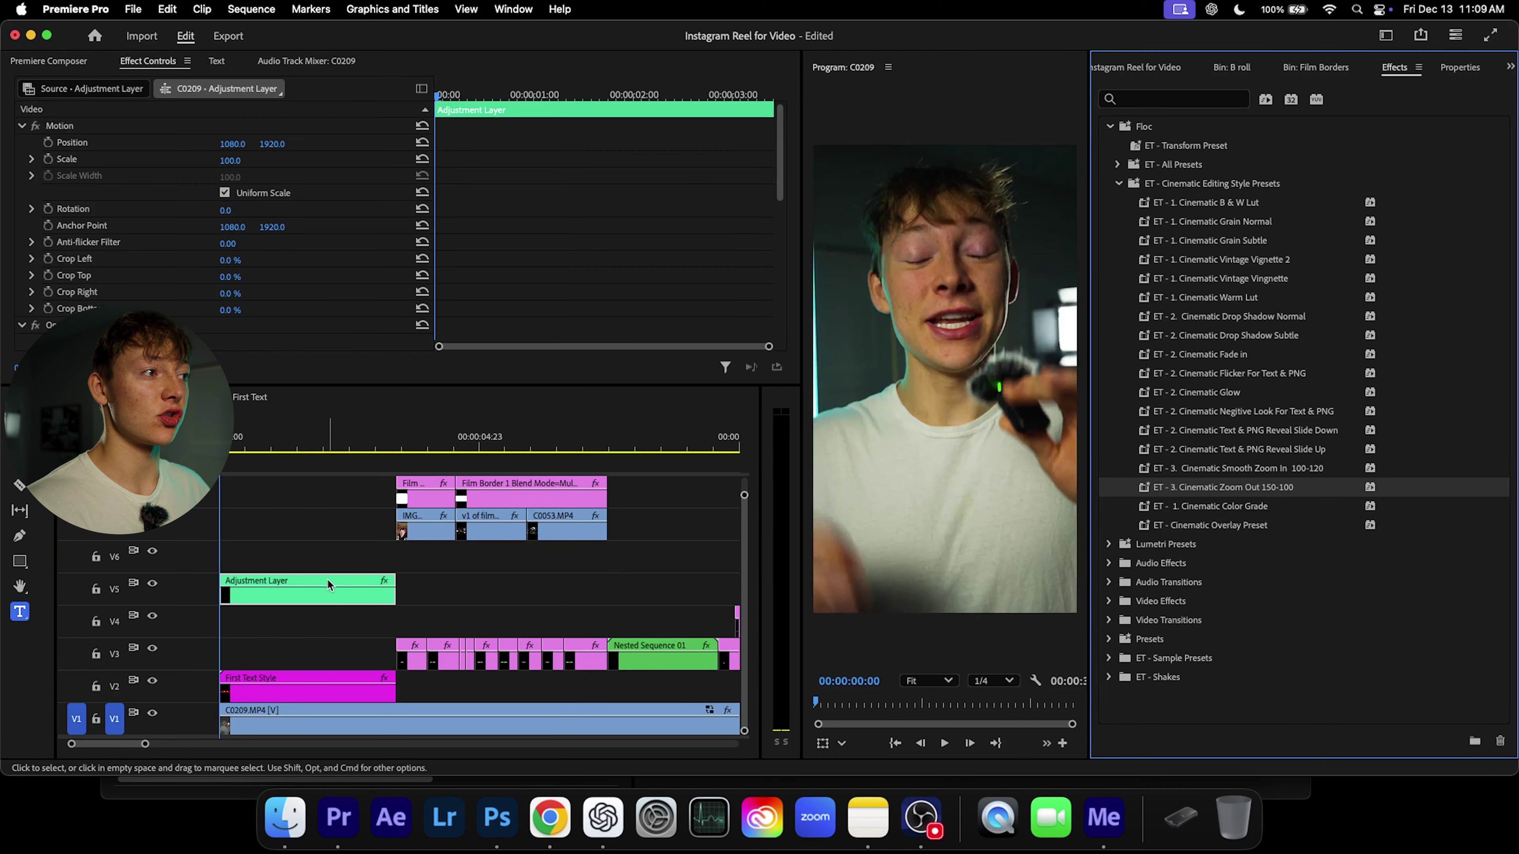
{"action": "left_click", "coordinate": [245, 434]}
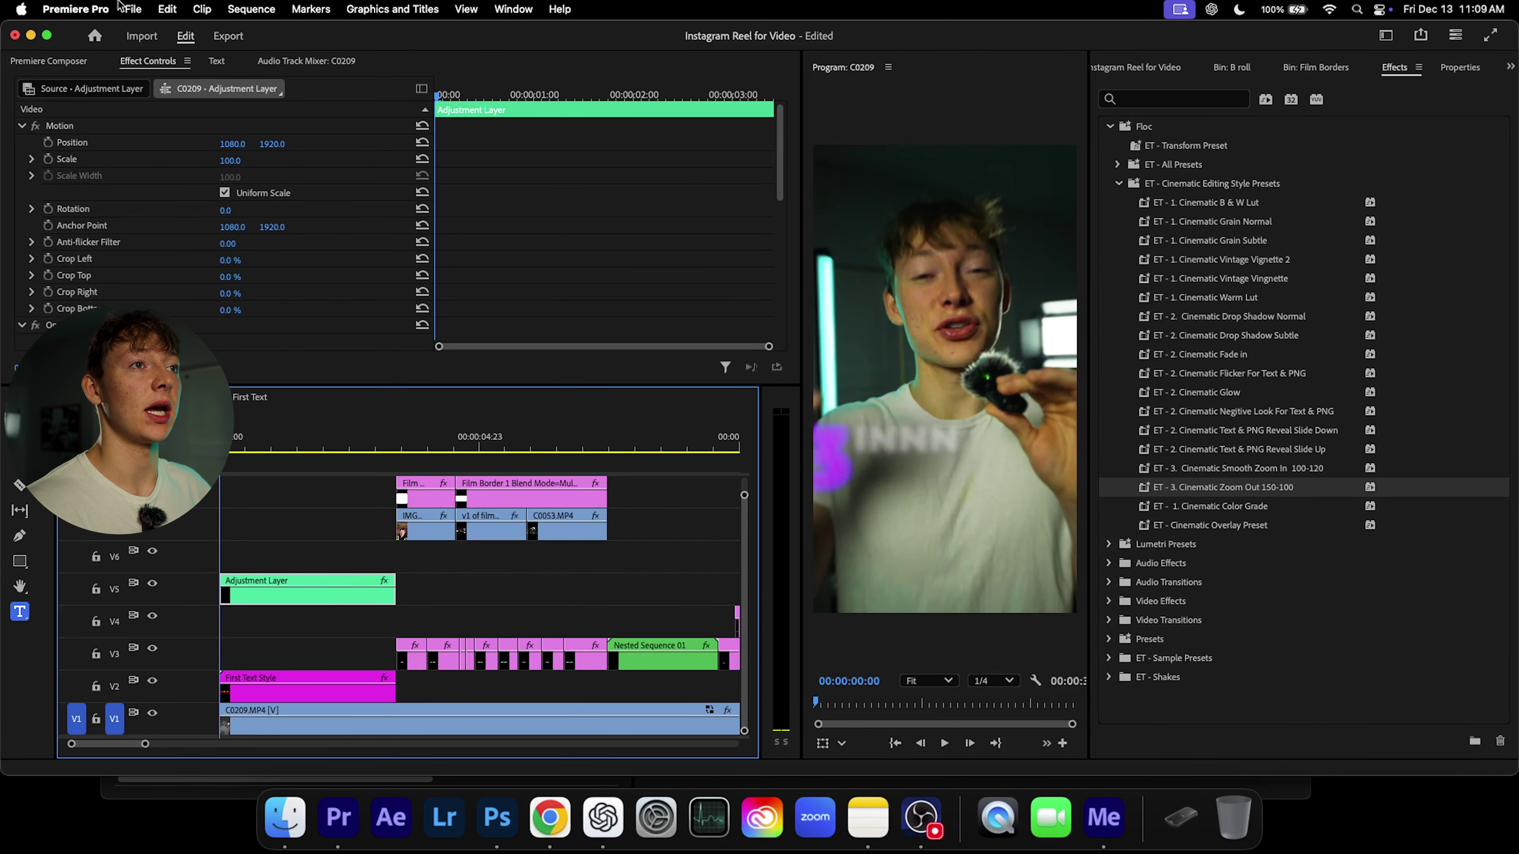
{"action": "left_click", "coordinate": [46, 35]}
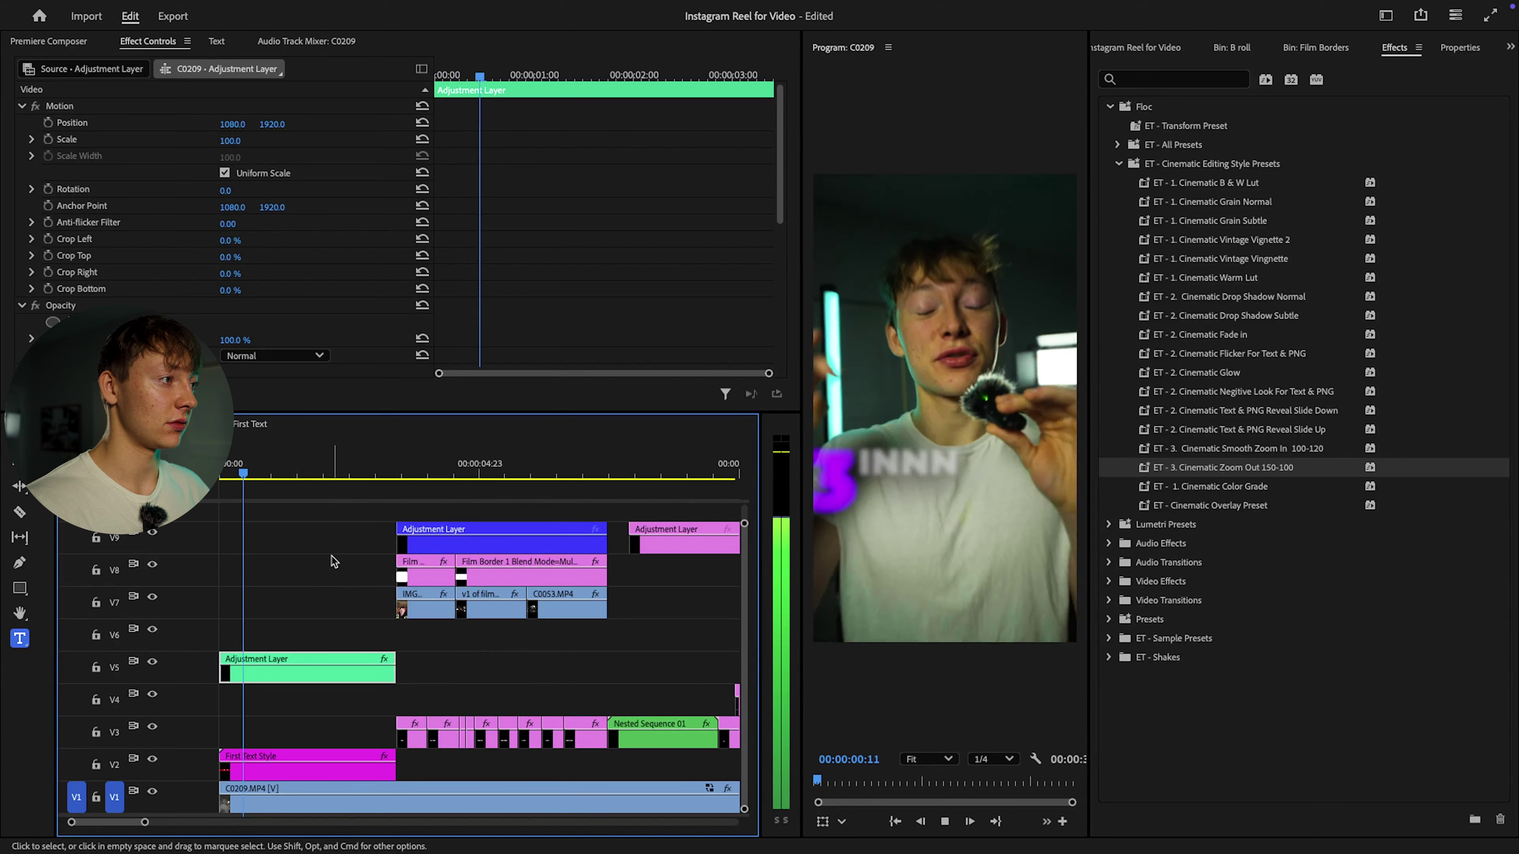
{"action": "scroll", "coordinate": [540, 254], "scroll_direction": "down", "scroll_amount": 5}
{"action": "key", "text": "space"}
Step: Speed up the opening zoom-out by moving its ending Scale keyframe to a little past 00:00:01:00, and replay it from the start
{"action": "scroll", "coordinate": [540, 255], "scroll_direction": "down", "scroll_amount": 2}
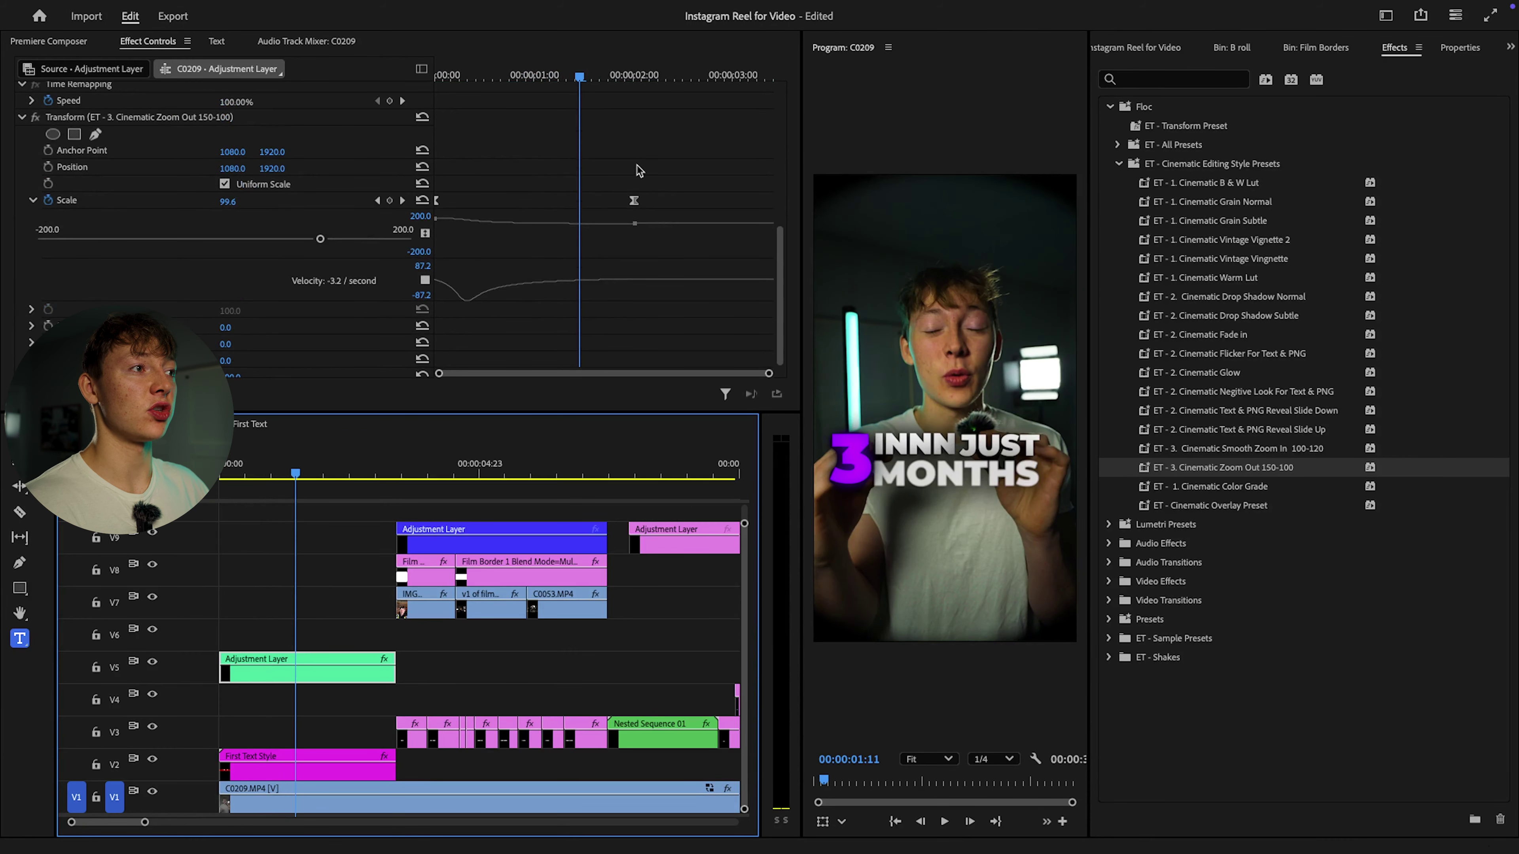
{"action": "left_click_drag", "start_coordinate": [634, 201], "coordinate": [565, 201]}
{"action": "left_click_drag", "start_coordinate": [589, 76], "coordinate": [438, 76]}
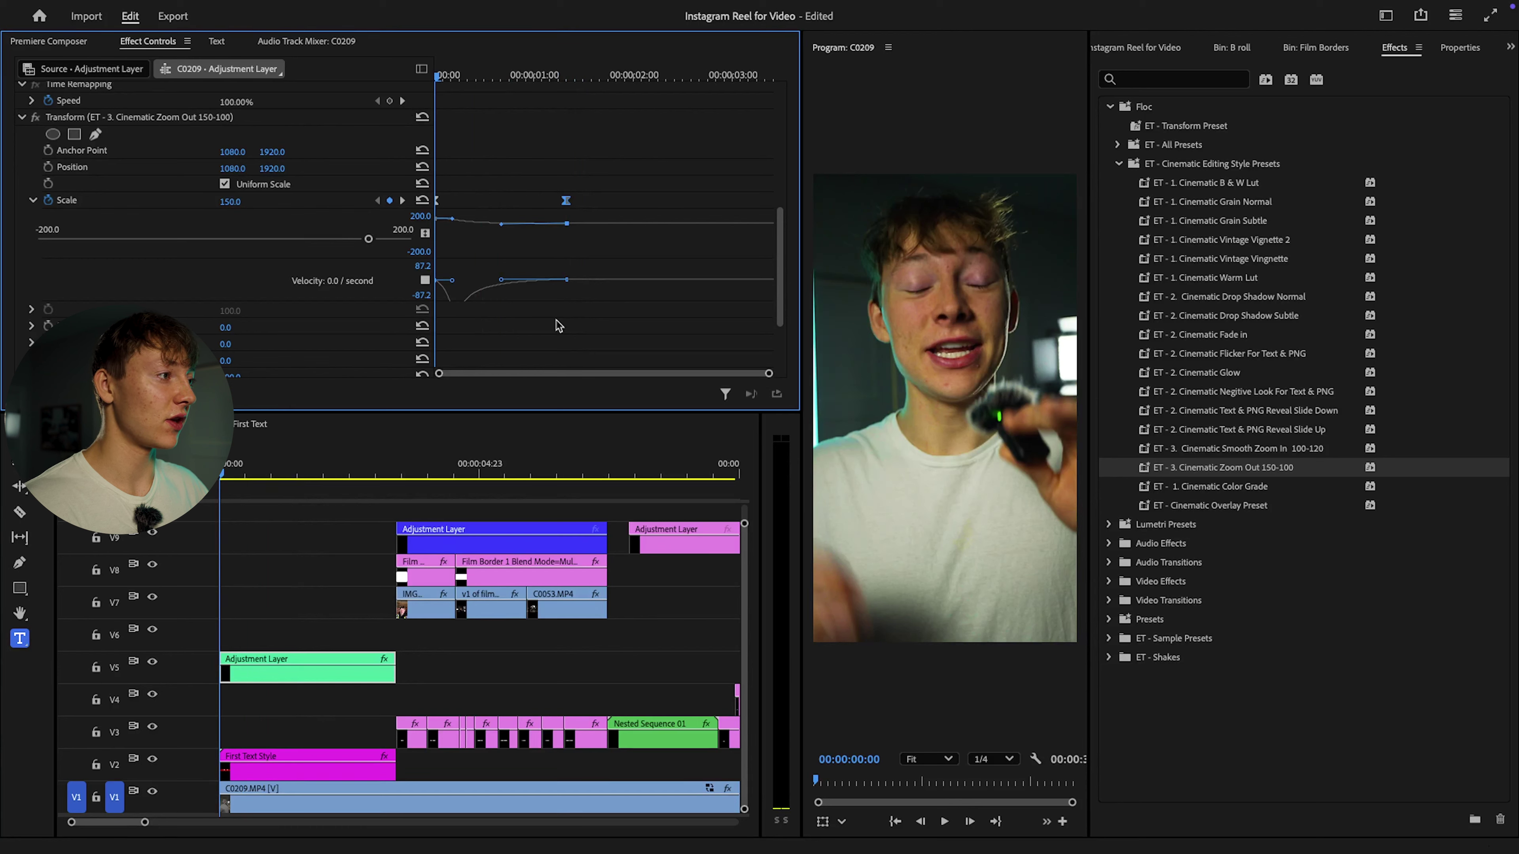
{"action": "key", "text": "space"}
{"action": "key", "text": "space"}
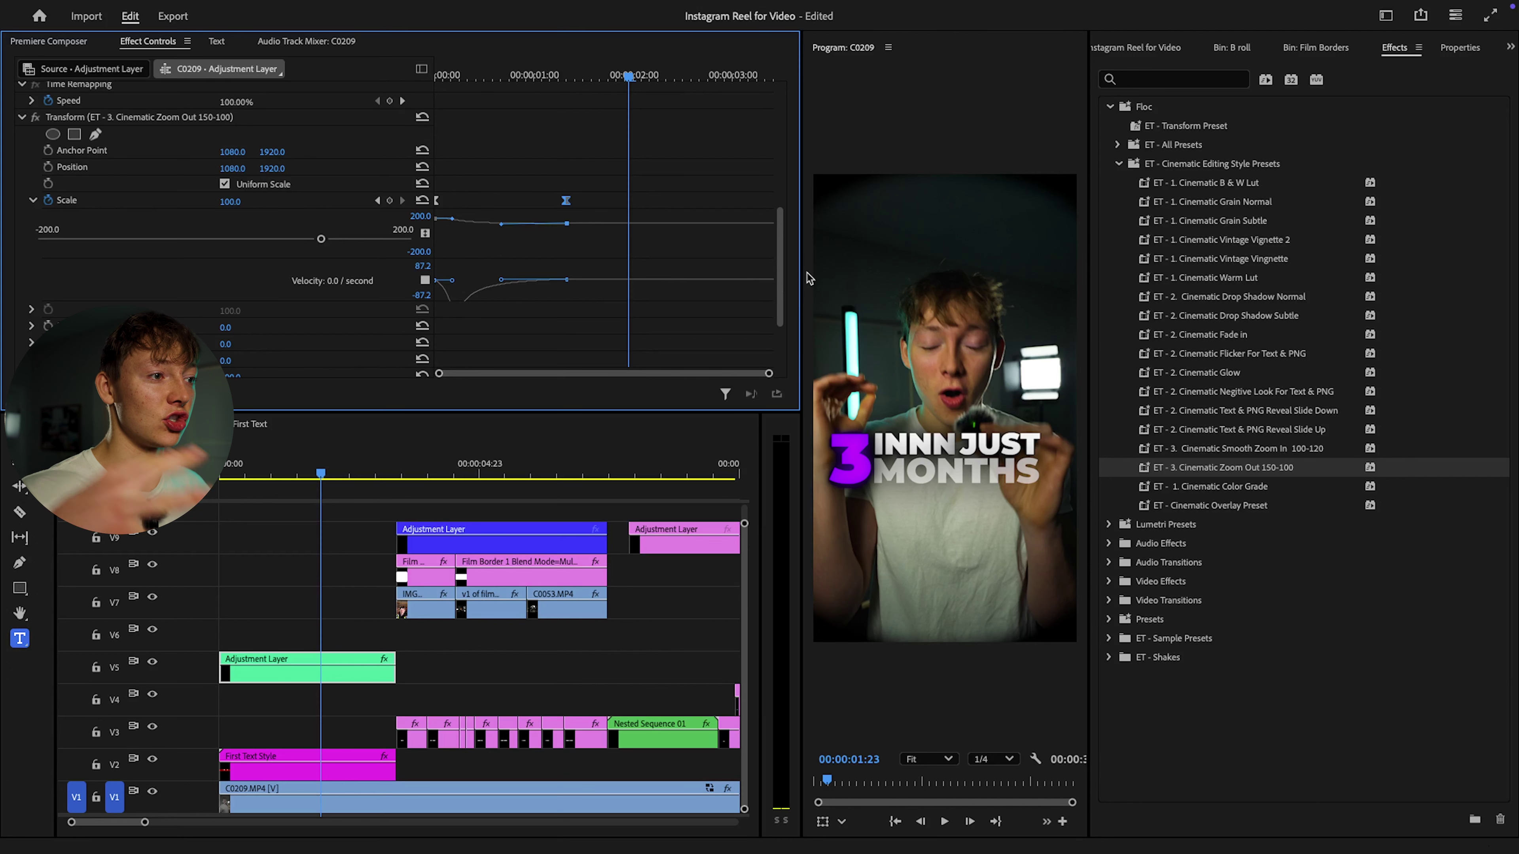
Step: Add a Transform Scale keyframe of 110 near the end of the opening adjustment layer, shift it to the layer's very end, and replay
{"action": "left_click_drag", "start_coordinate": [638, 86], "coordinate": [766, 91]}
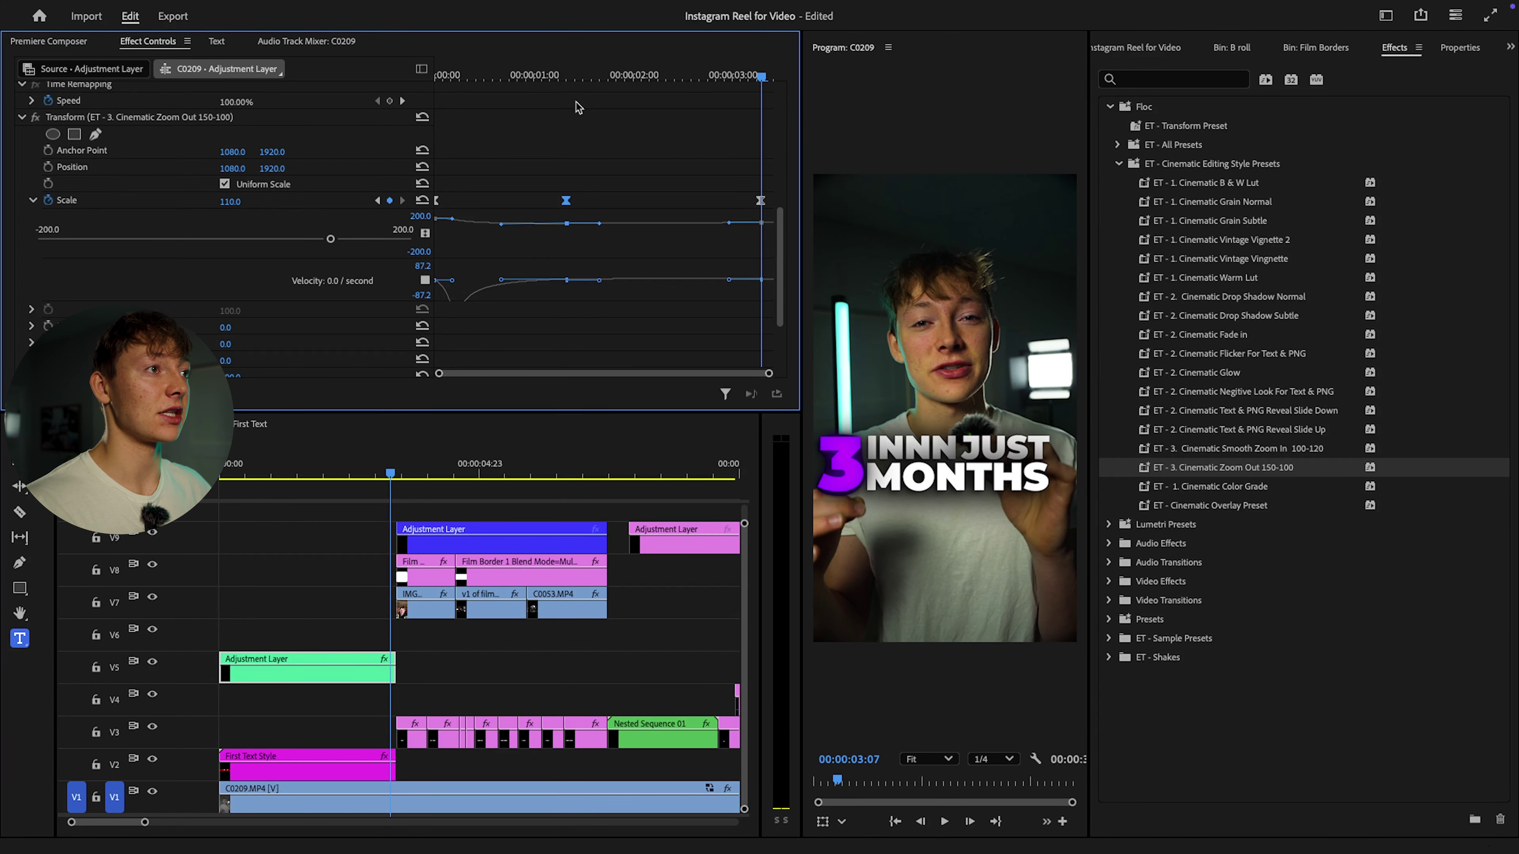
{"action": "left_click_drag", "start_coordinate": [768, 203], "coordinate": [773, 204]}
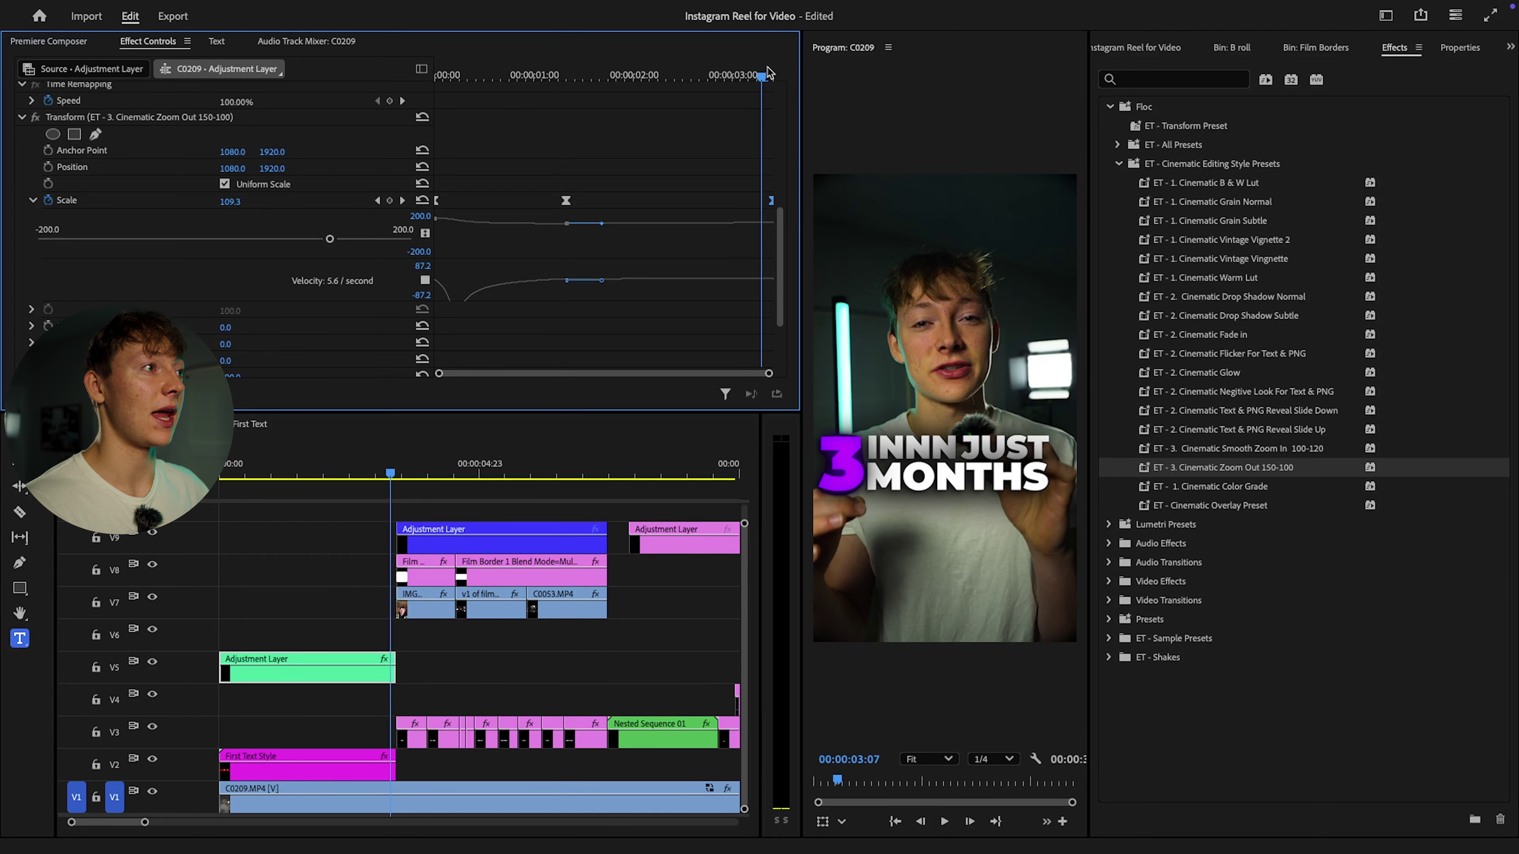
{"action": "left_click_drag", "start_coordinate": [761, 76], "coordinate": [152, 125]}
{"action": "key", "text": "space"}
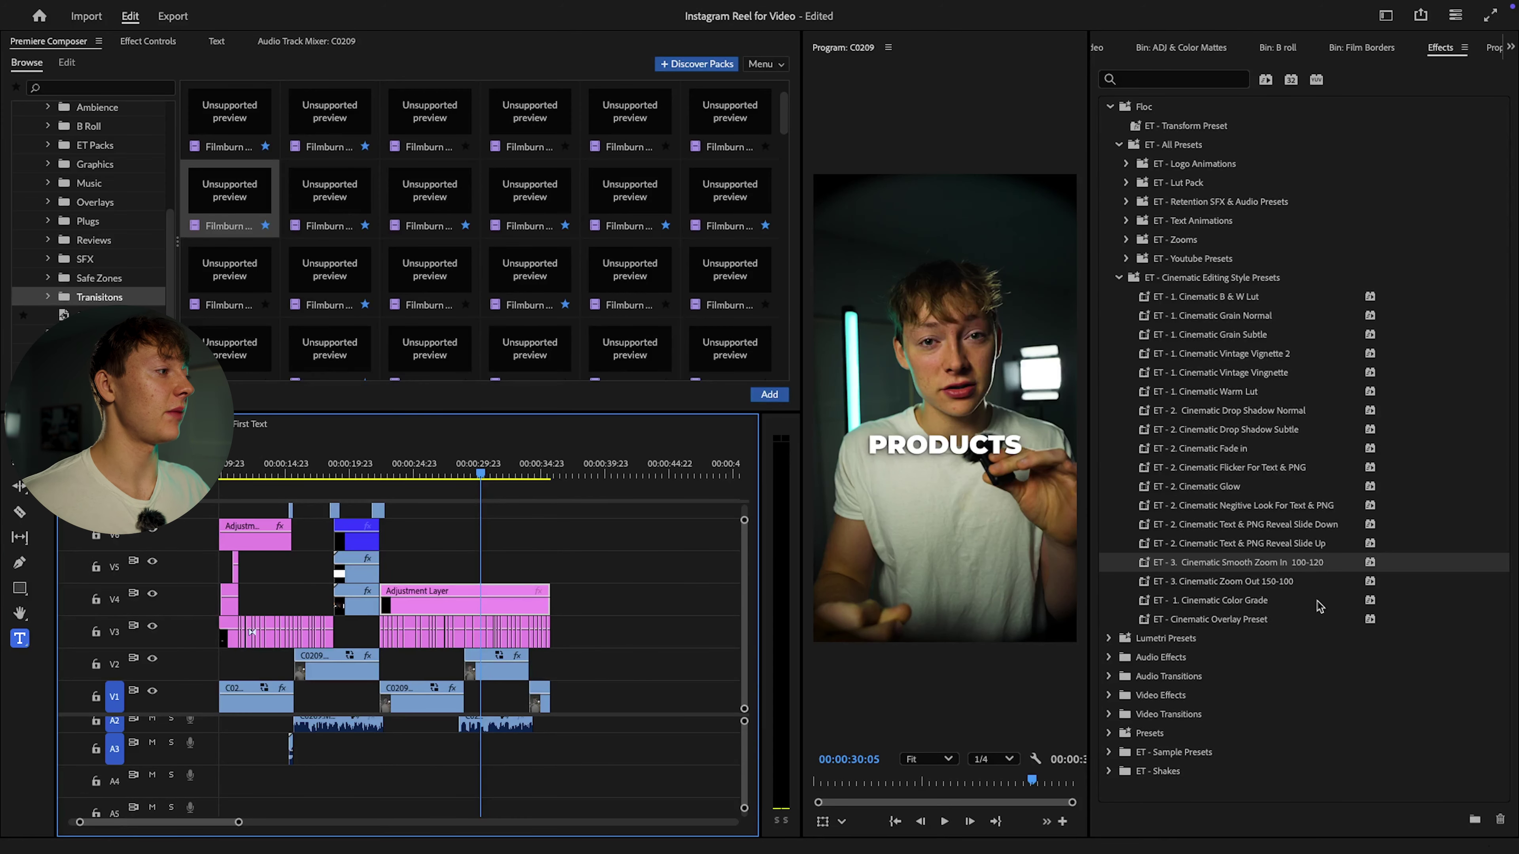
Step: Apply the ET - 3. Cinematic Smooth Zoom In 100-120 preset to the adjustment layer on V4 and preview it
{"action": "left_click_drag", "start_coordinate": [1277, 567], "coordinate": [486, 600]}
{"action": "key", "text": "space"}
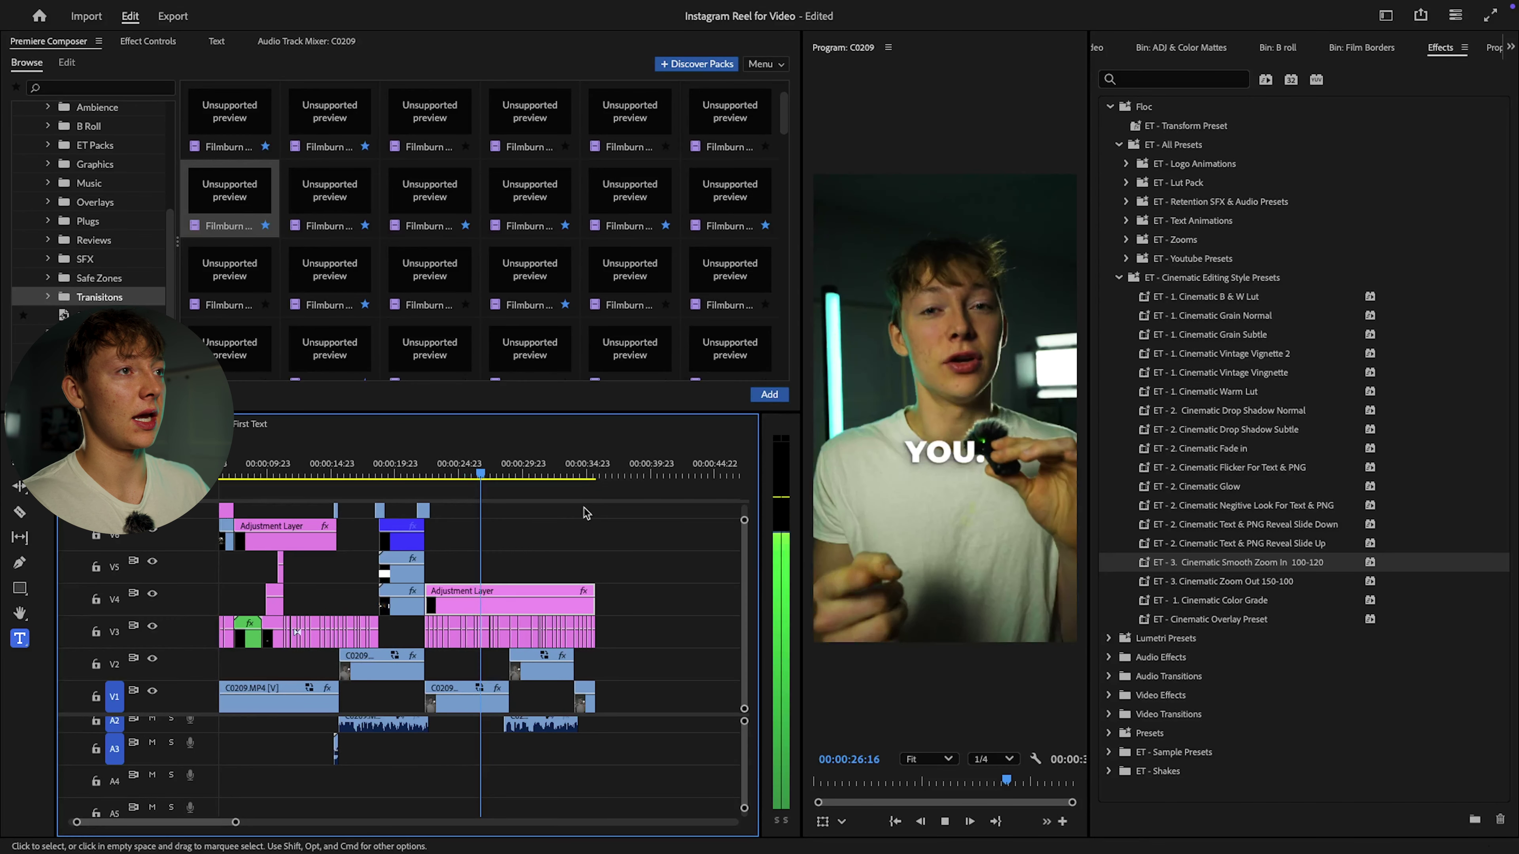
{"action": "key", "text": "space"}
Step: Add a Scale Height keyframe of 100 at 00:00:35:12 on the V4 adjustment layer, shift it to the layer's end, and preview the zoom
{"action": "left_click", "coordinate": [148, 40]}
{"action": "scroll", "coordinate": [597, 282], "scroll_direction": "down", "scroll_amount": 5}
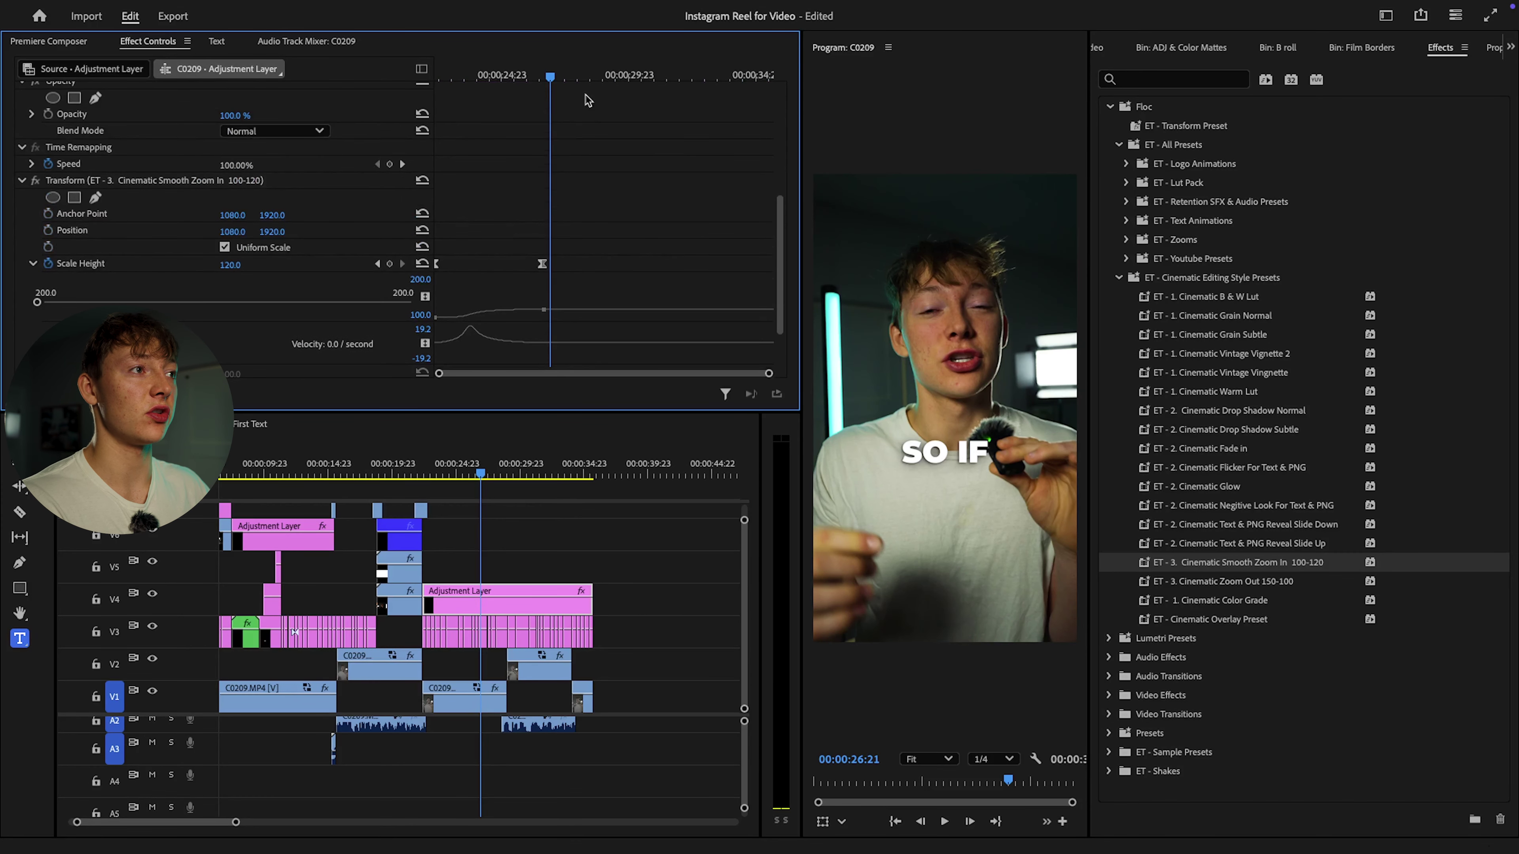
{"action": "left_click", "coordinate": [646, 77]}
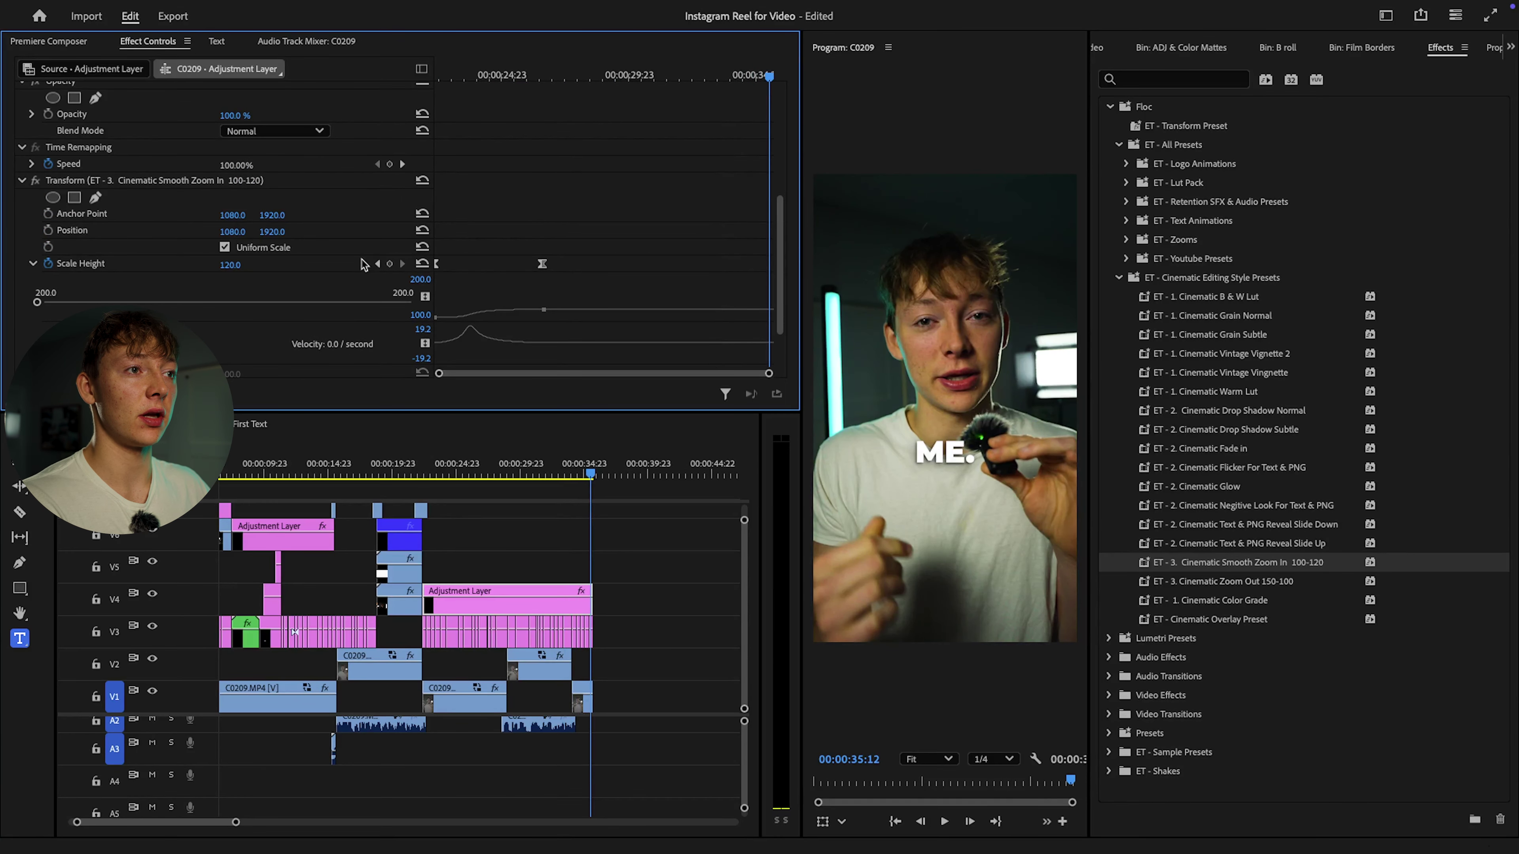
{"action": "type", "text": "100"}
{"action": "key", "text": "Return"}
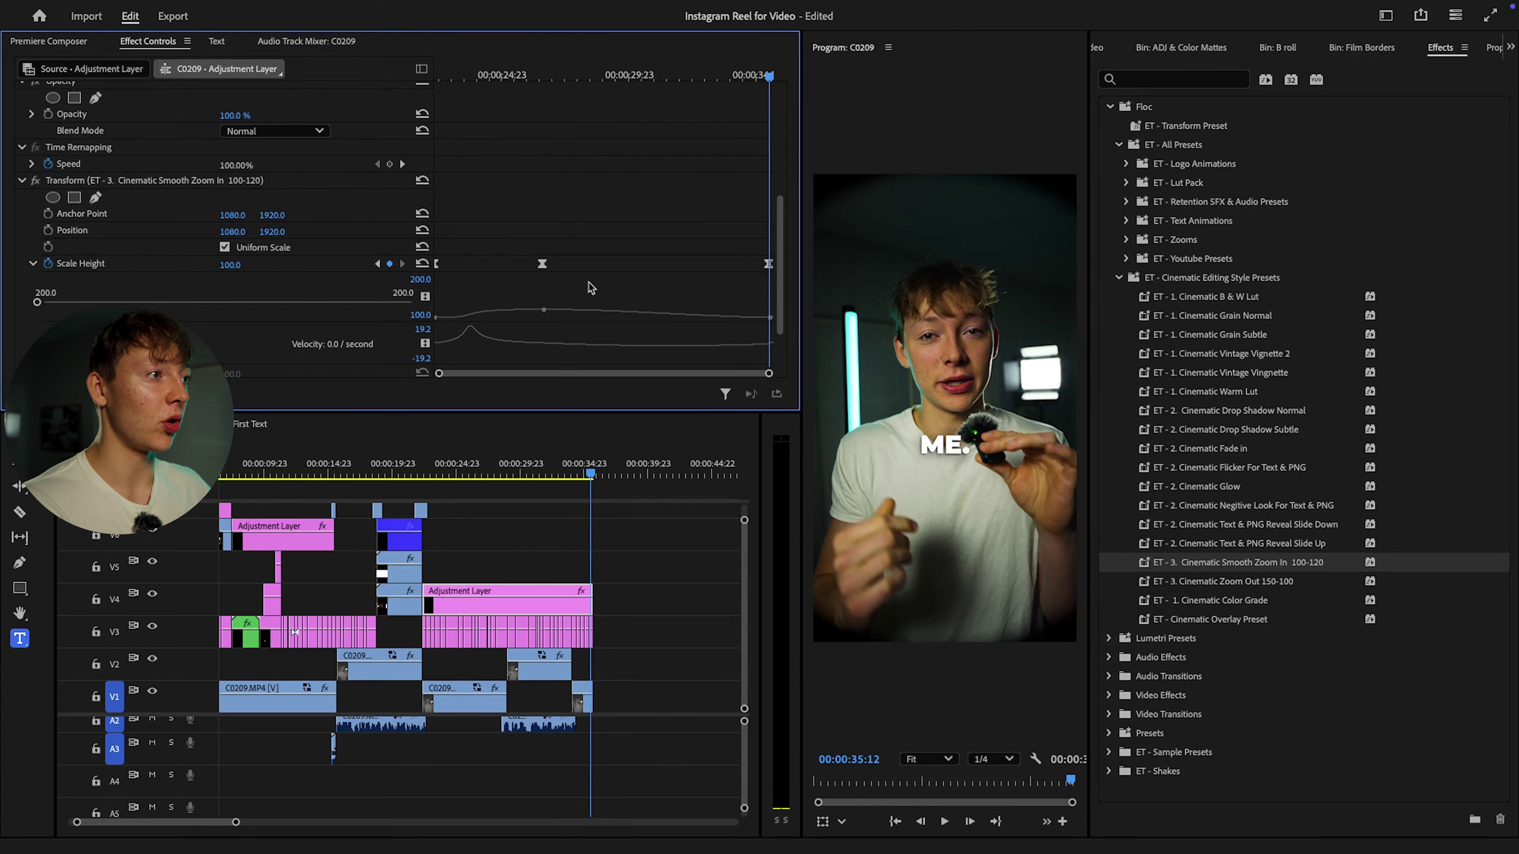
{"action": "scroll", "coordinate": [767, 269], "scroll_direction": "up", "scroll_amount": 1}
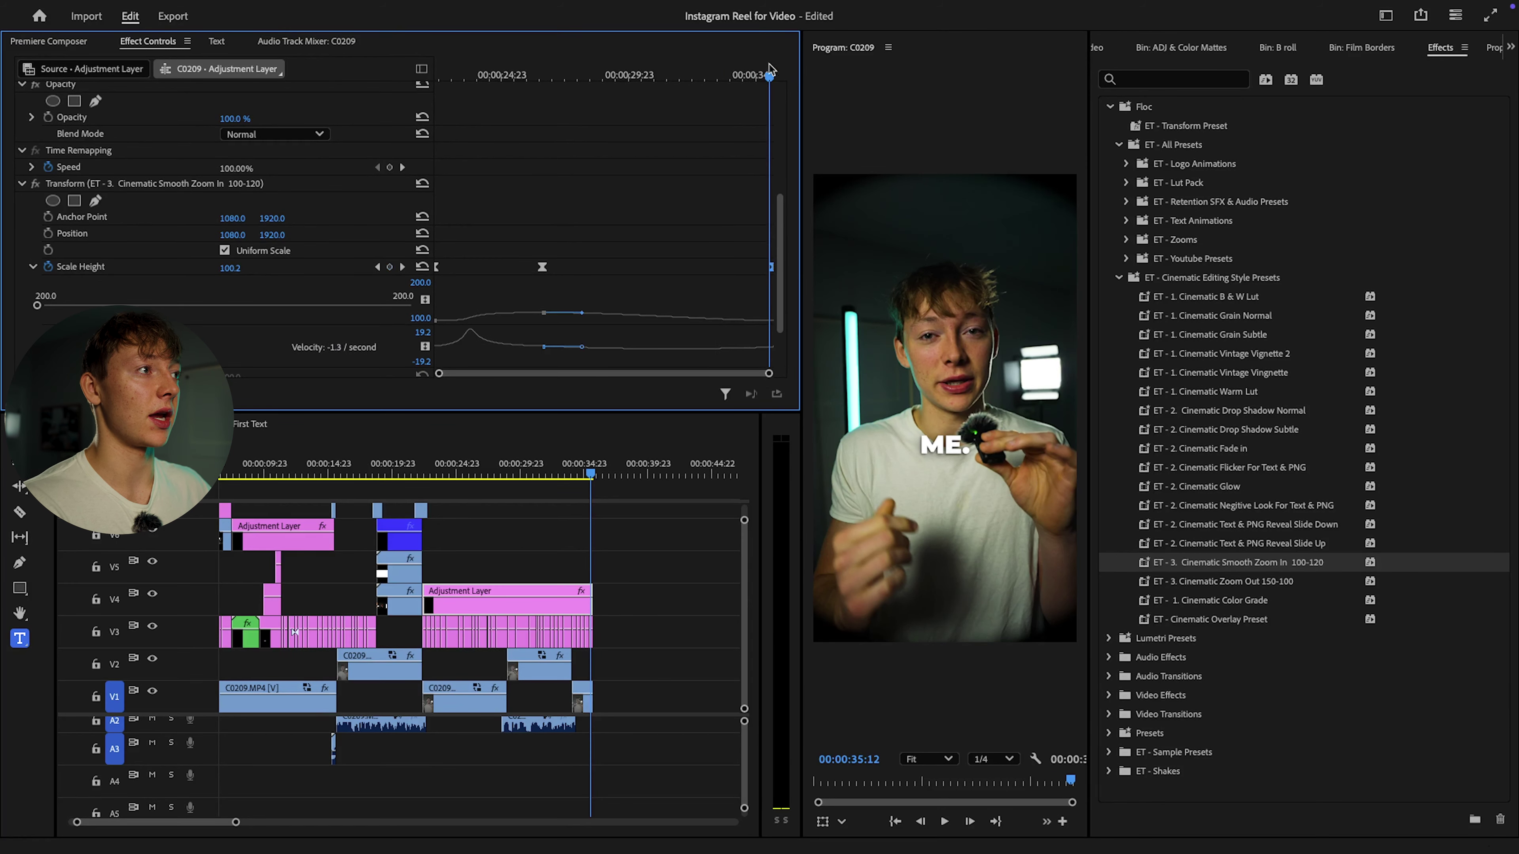
{"action": "left_click_drag", "start_coordinate": [768, 76], "coordinate": [370, 132]}
{"action": "key", "text": "space"}
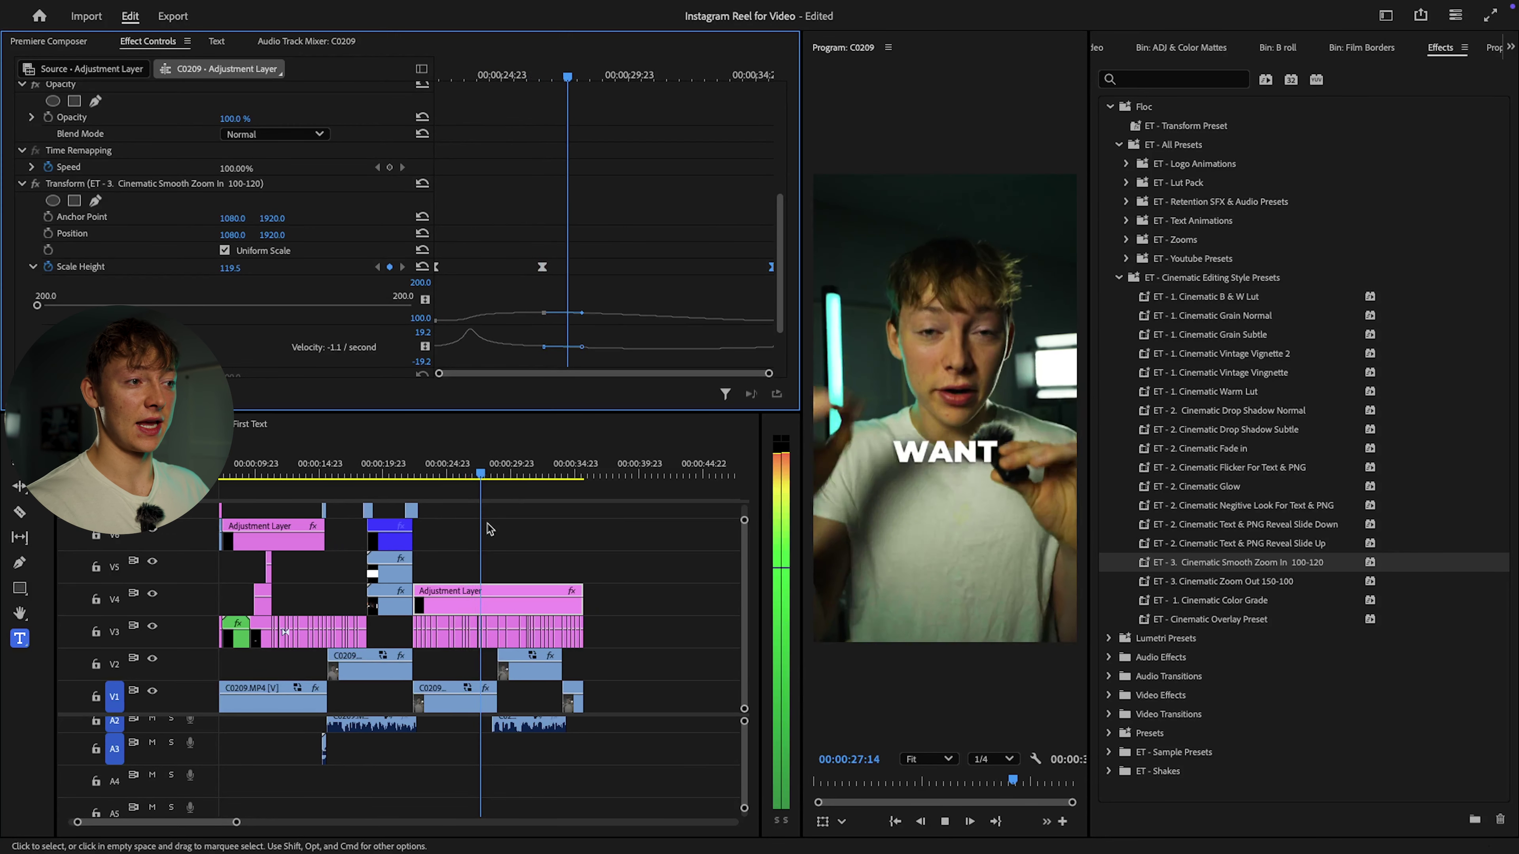
{"action": "key", "text": "space"}
{"action": "left_click", "coordinate": [524, 532]}
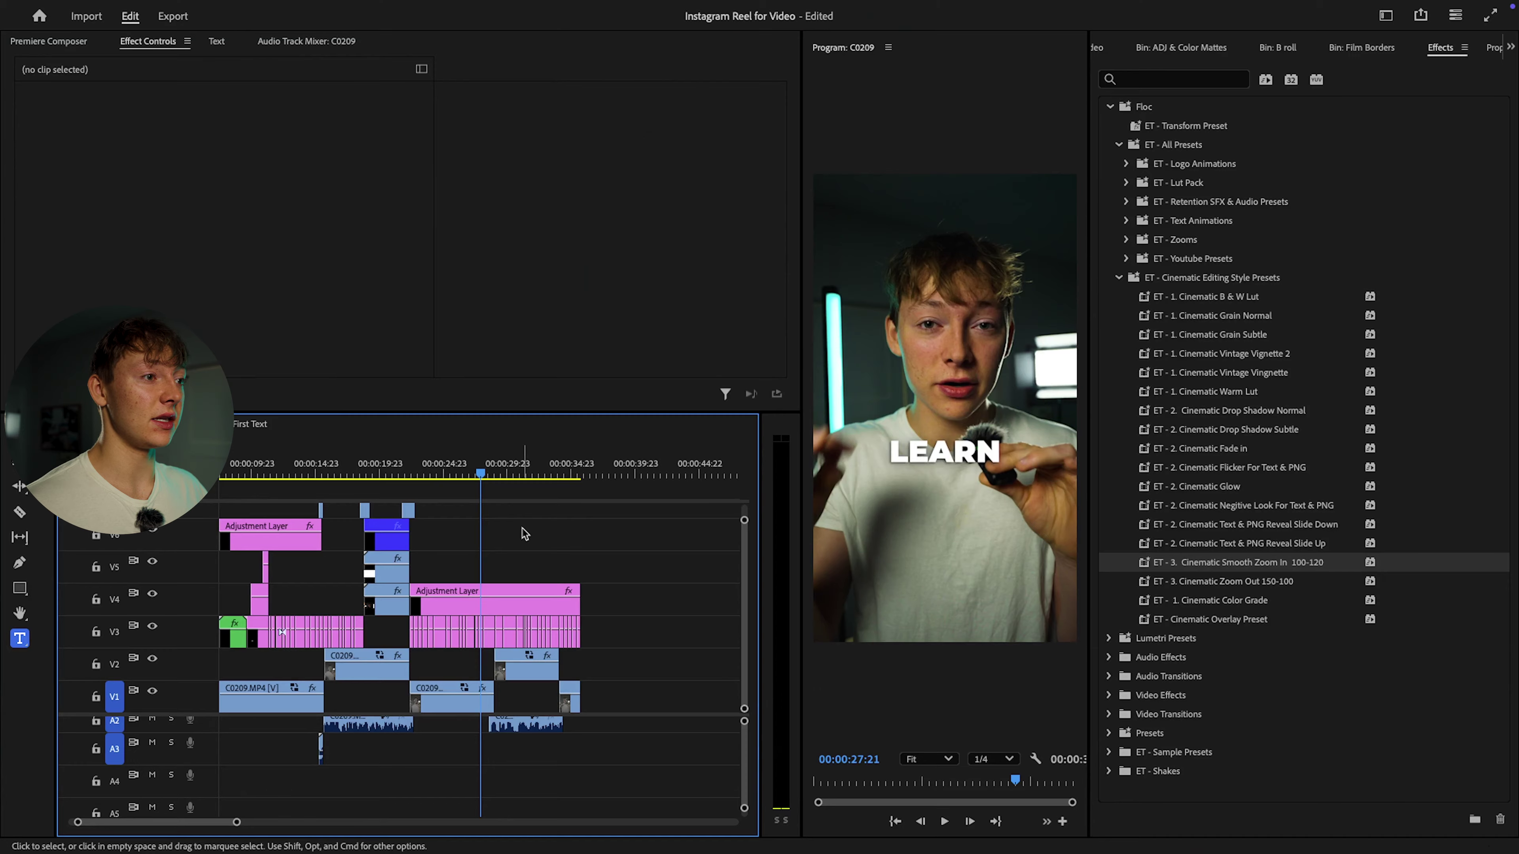